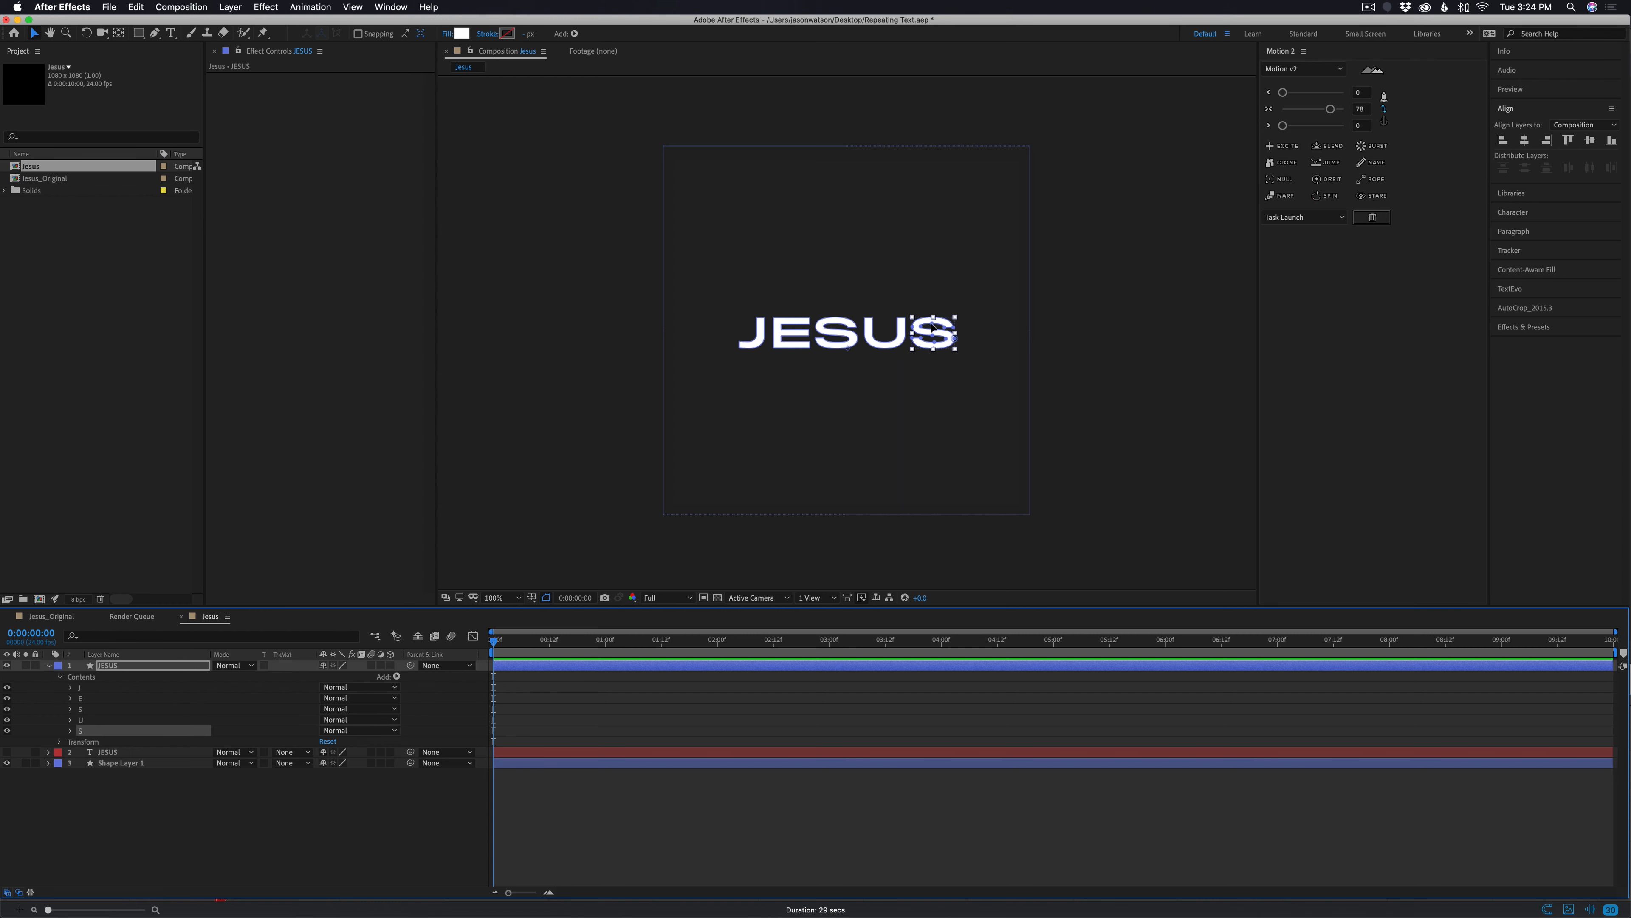
Group the five letter shapes of the JESUS shape layer and name the group Center
drag(933, 317, 934, 319)
key(super+z)
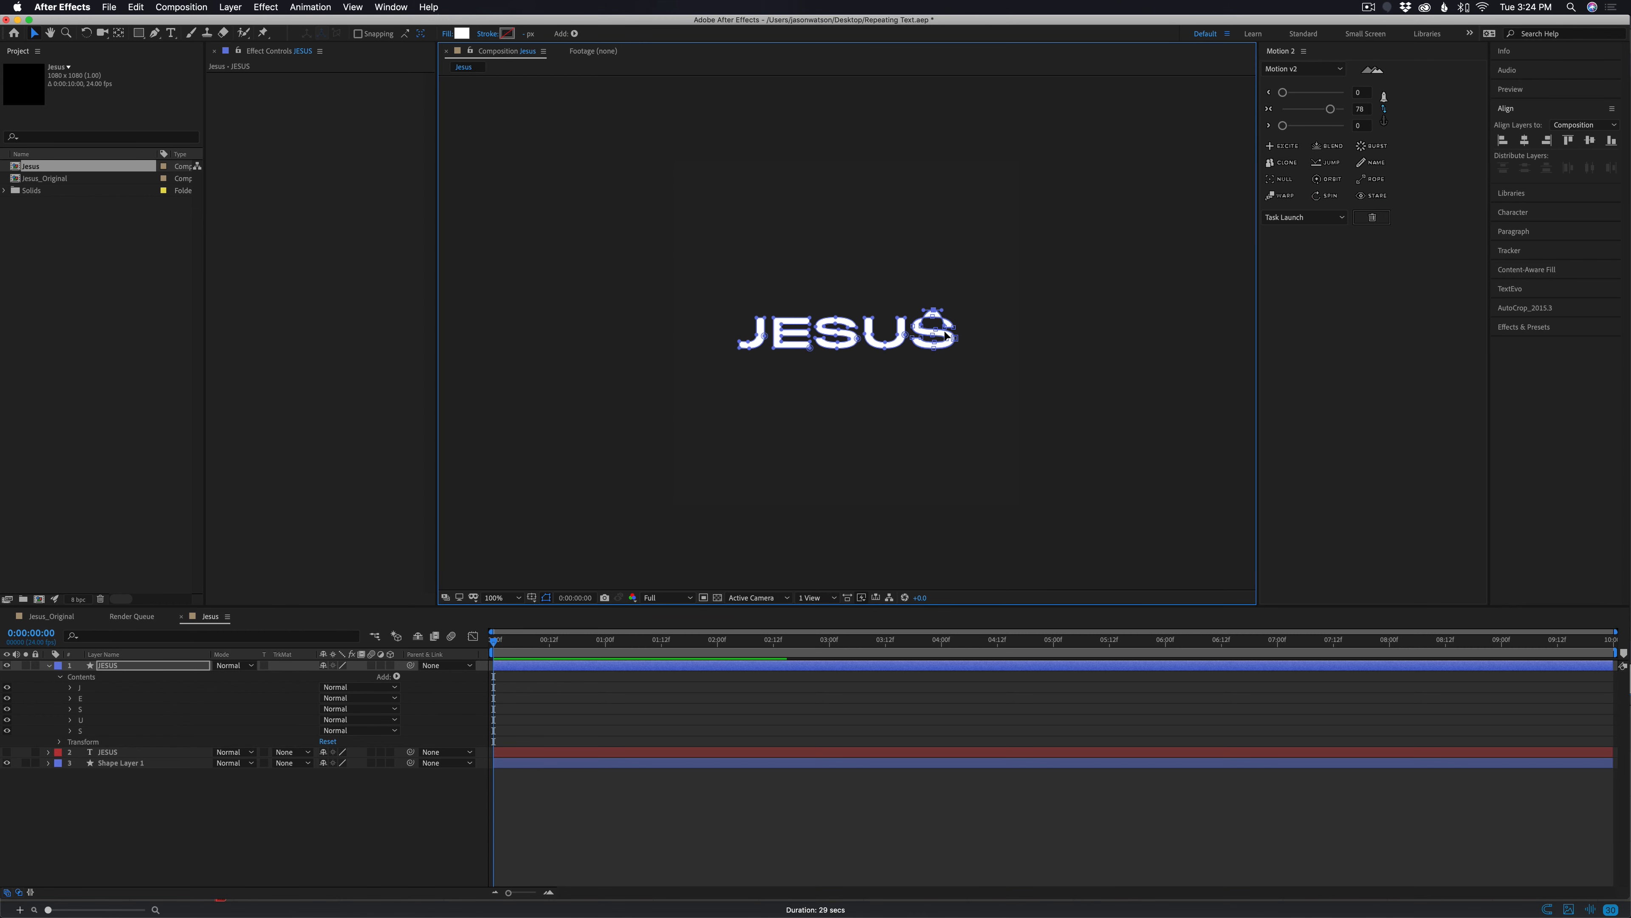
click(89, 689)
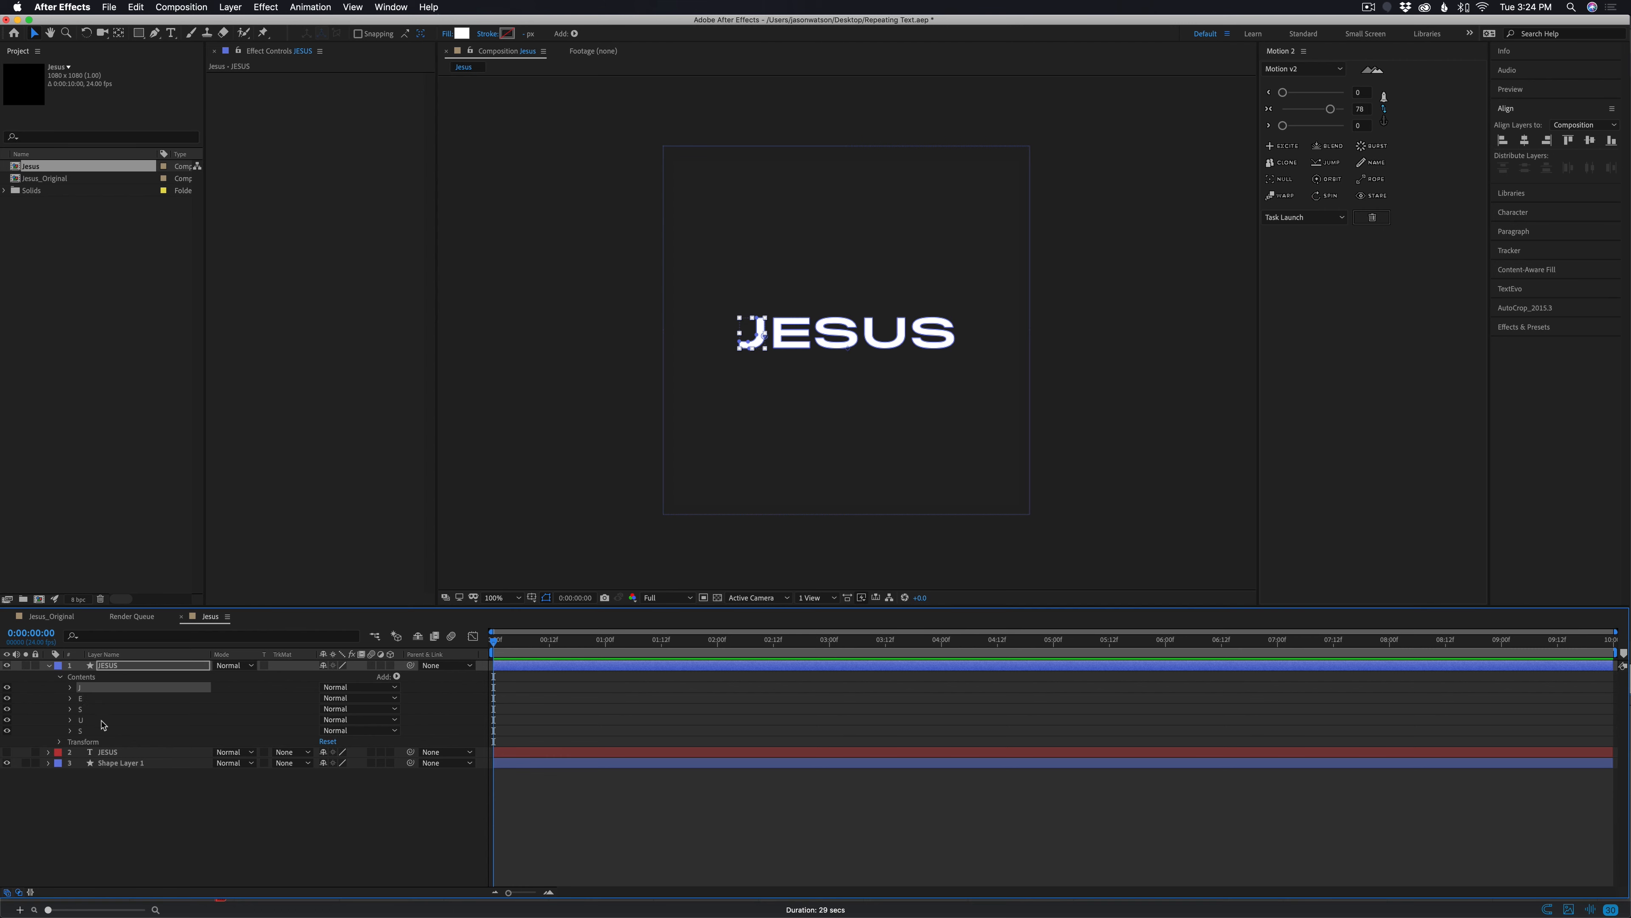
shift+click(83, 733)
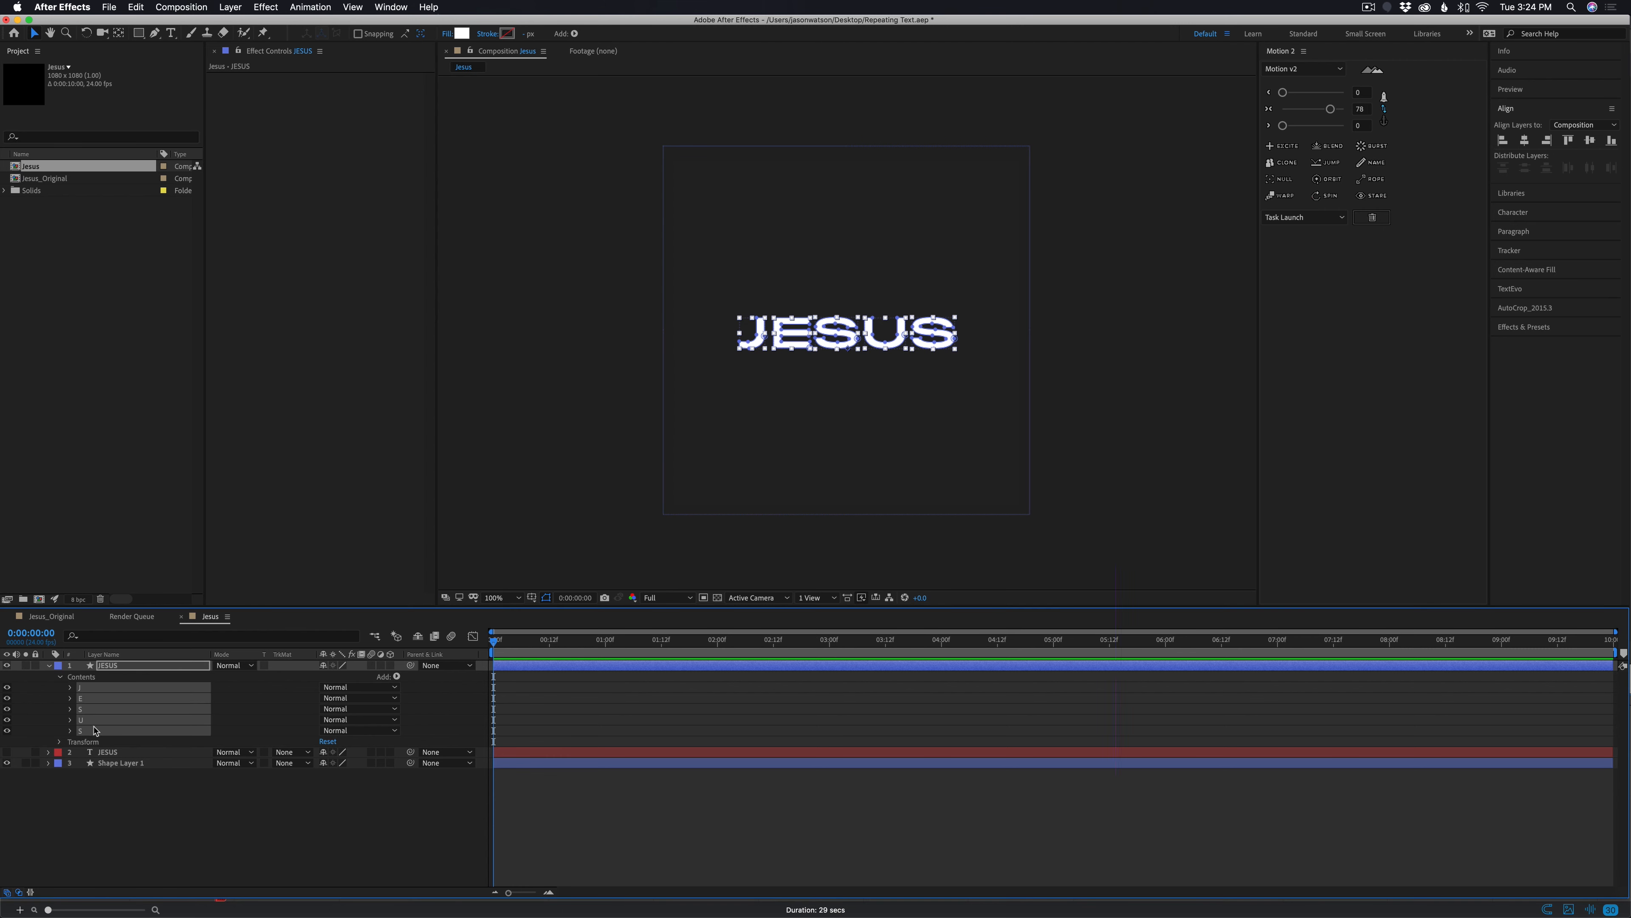
key(super+g)
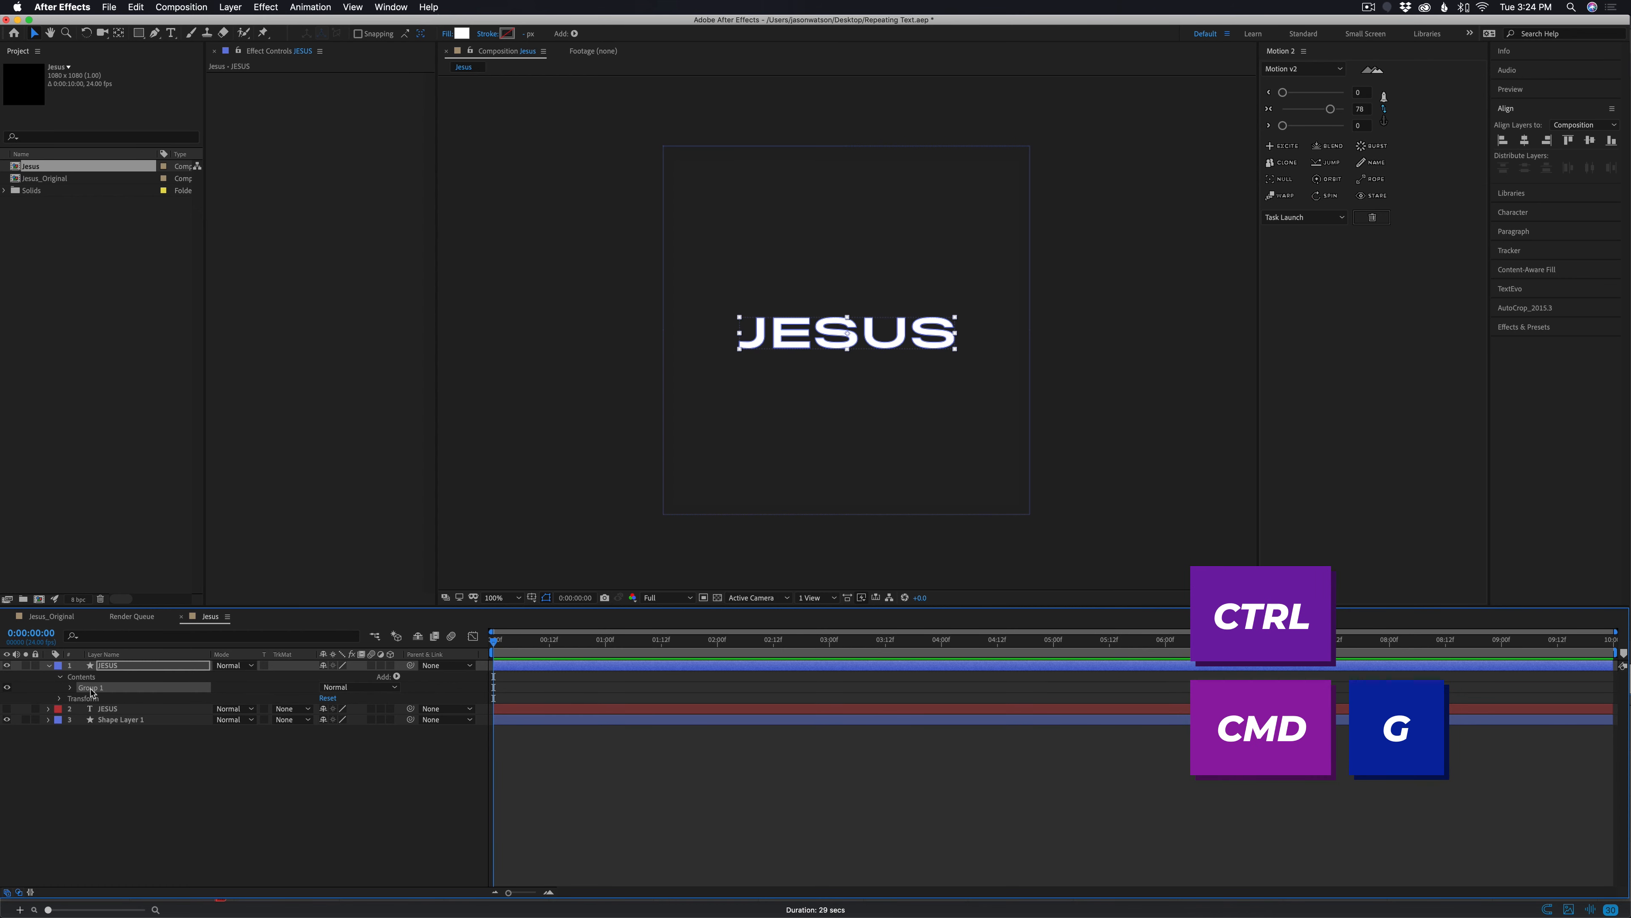
key(Return)
text(Center)
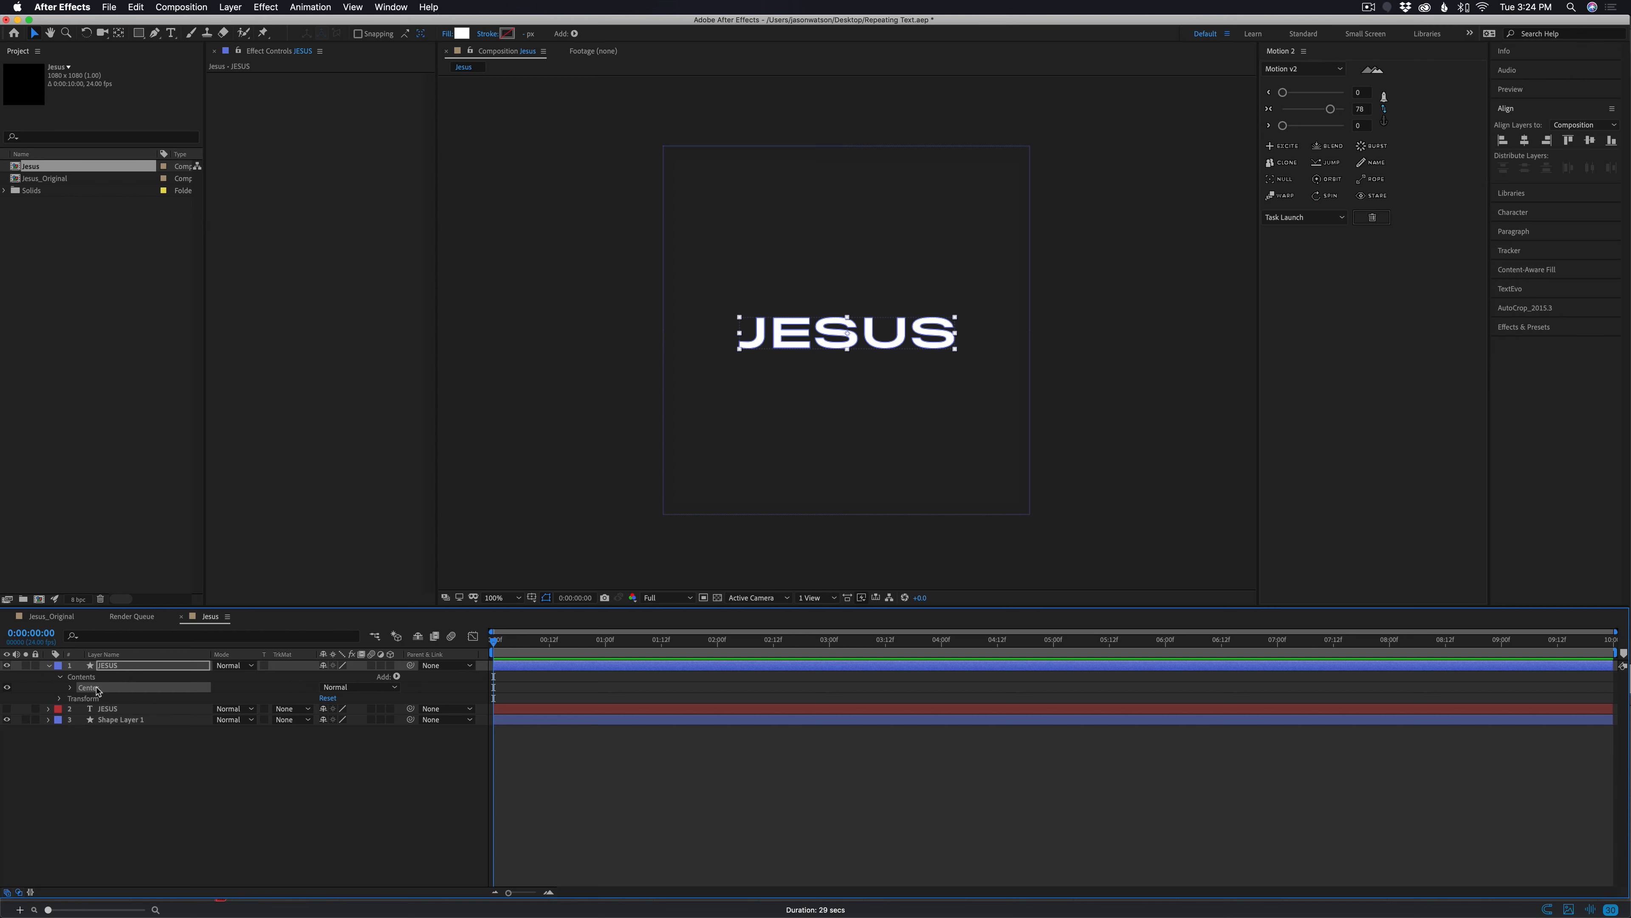
Duplicate the Center group, name the copy Bottom, and hide the Center group
key(super+d)
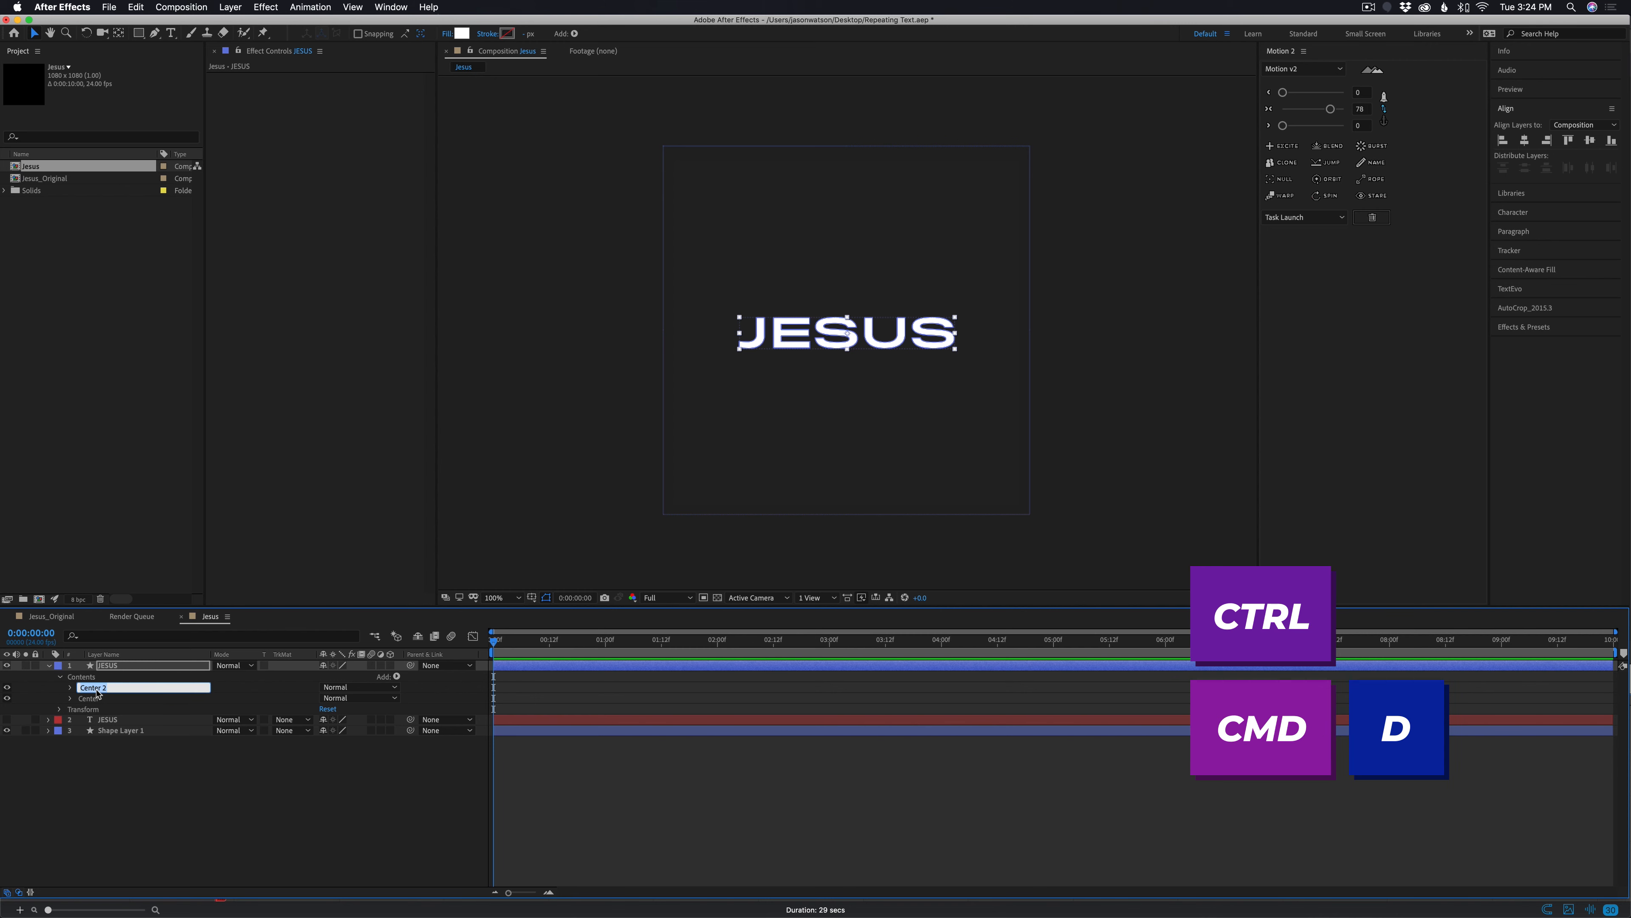
text(Bottom)
key(Return)
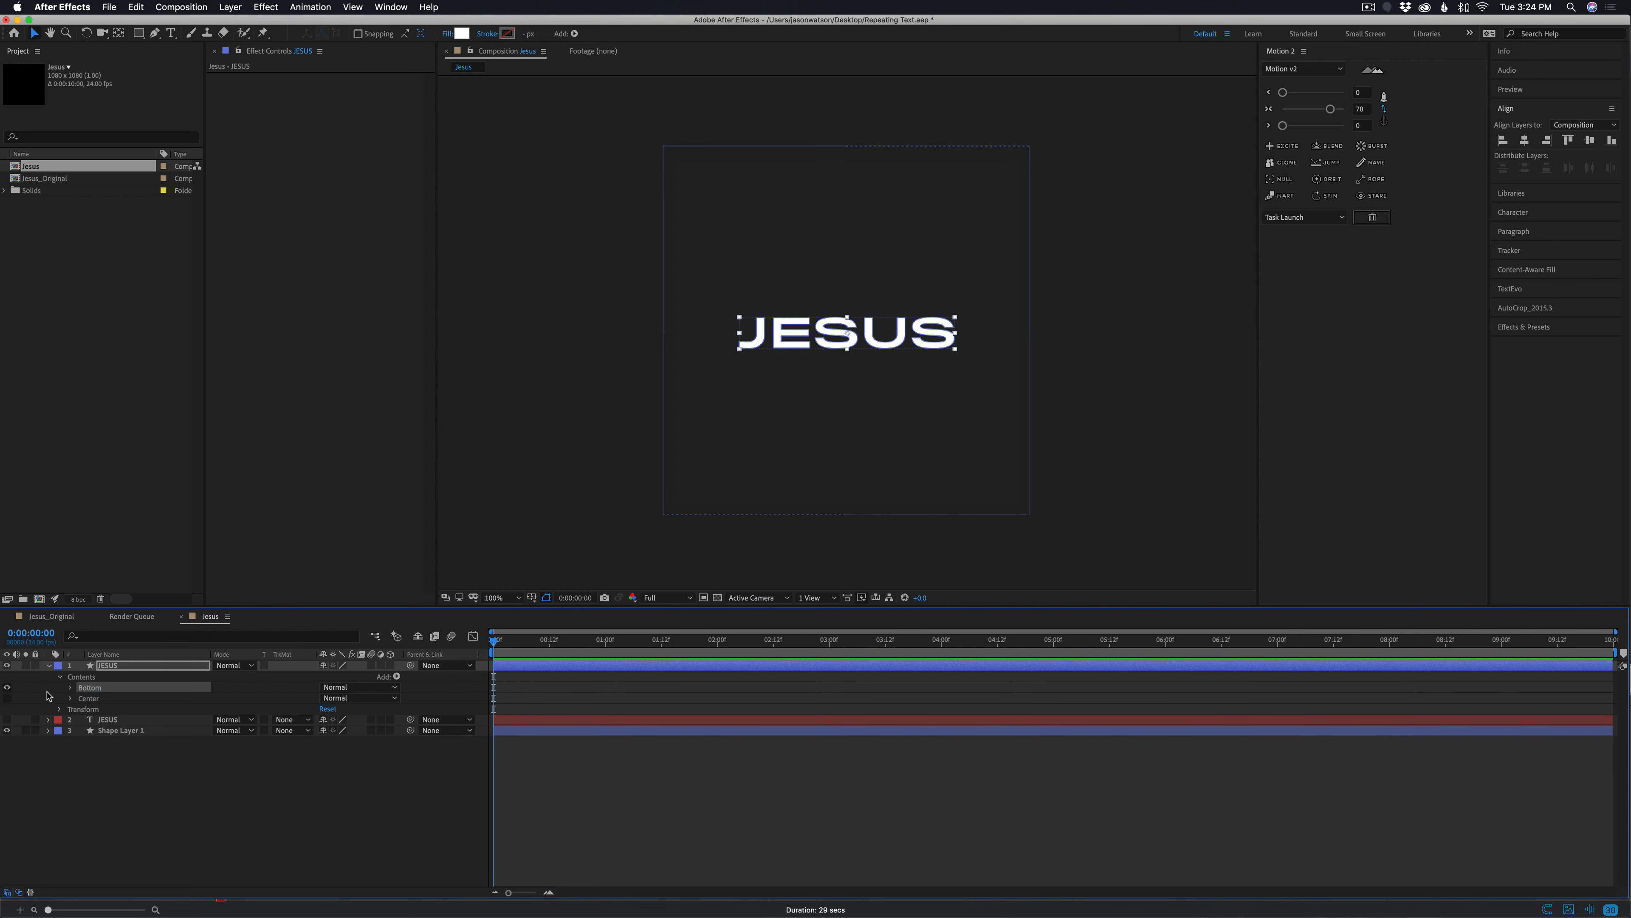
Add a Repeater to the Bottom group and set its number of copies to 11
click(397, 677)
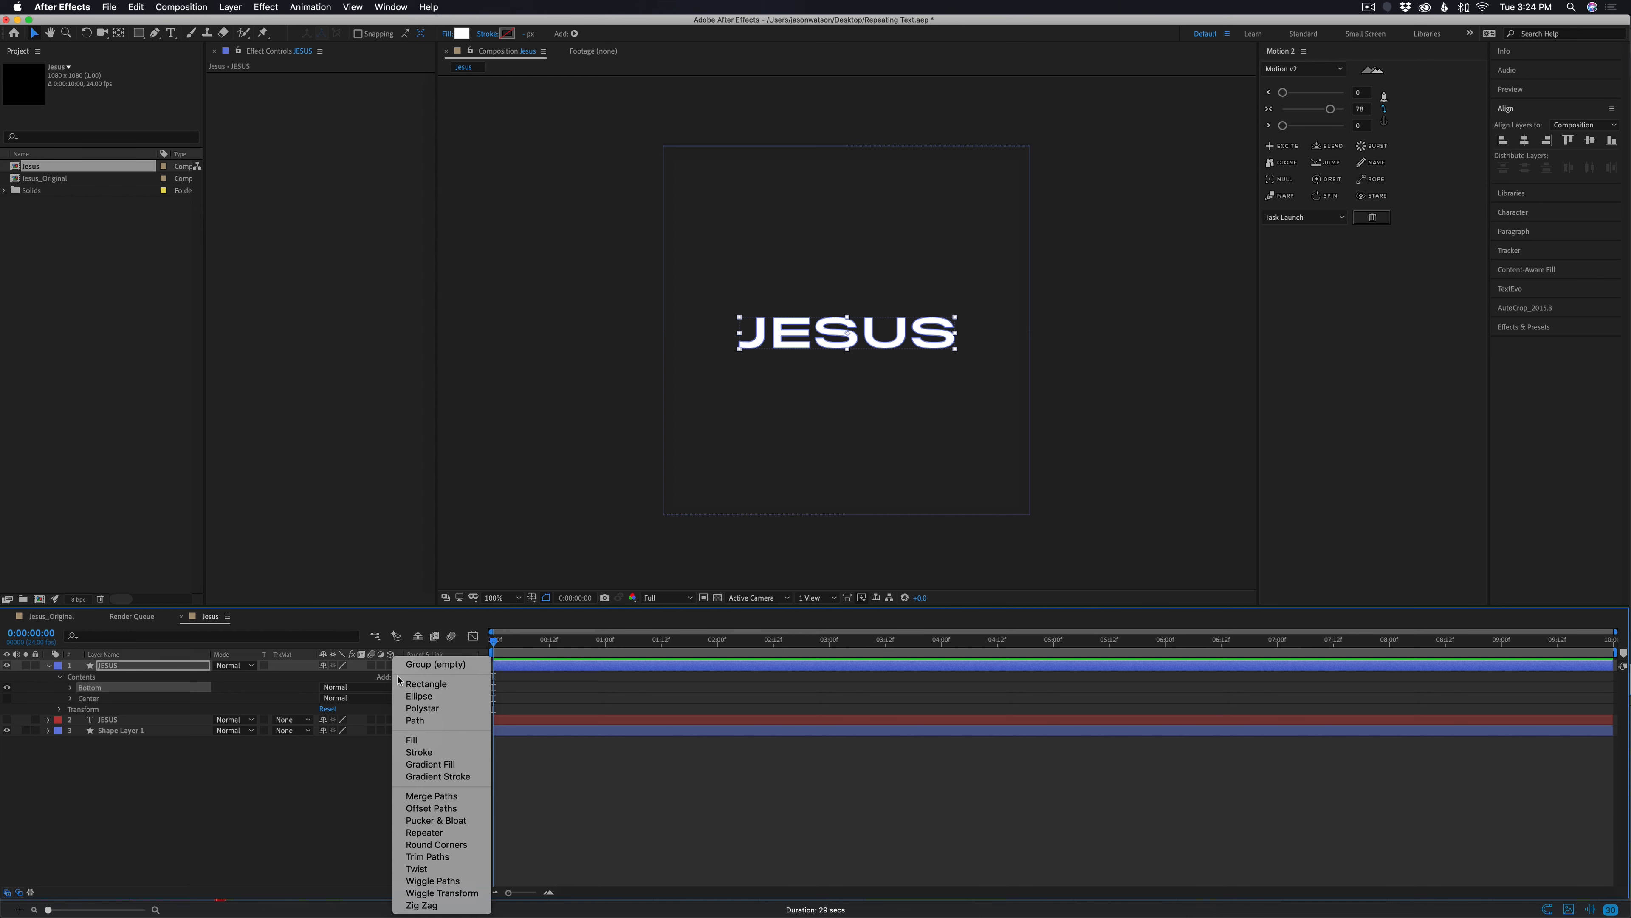
click(429, 833)
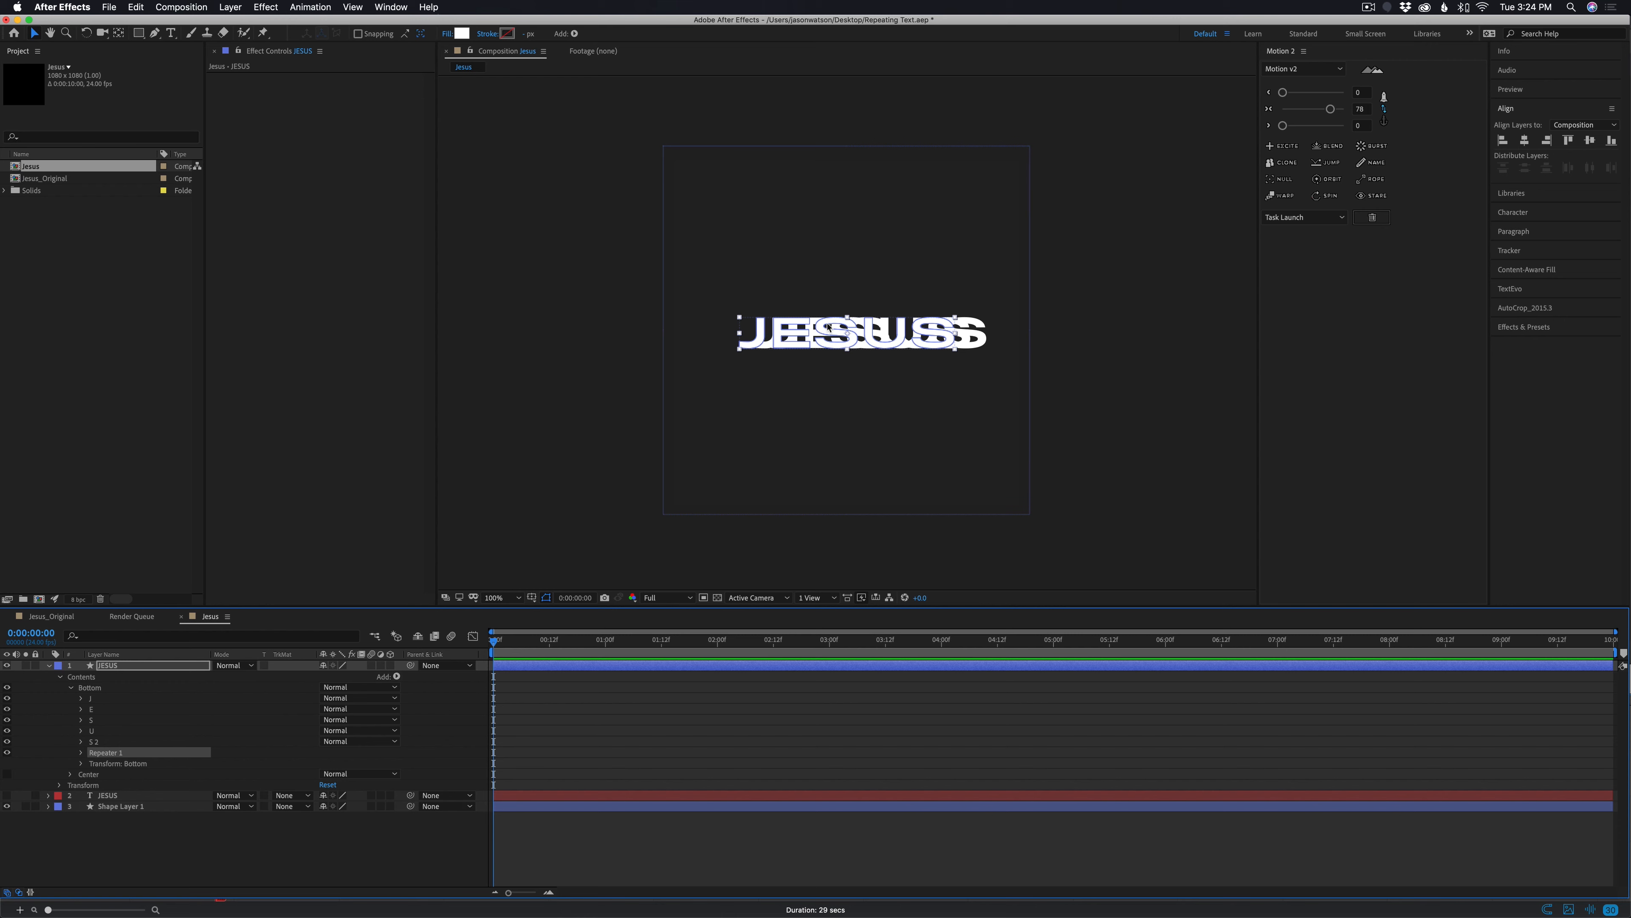
click(834, 697)
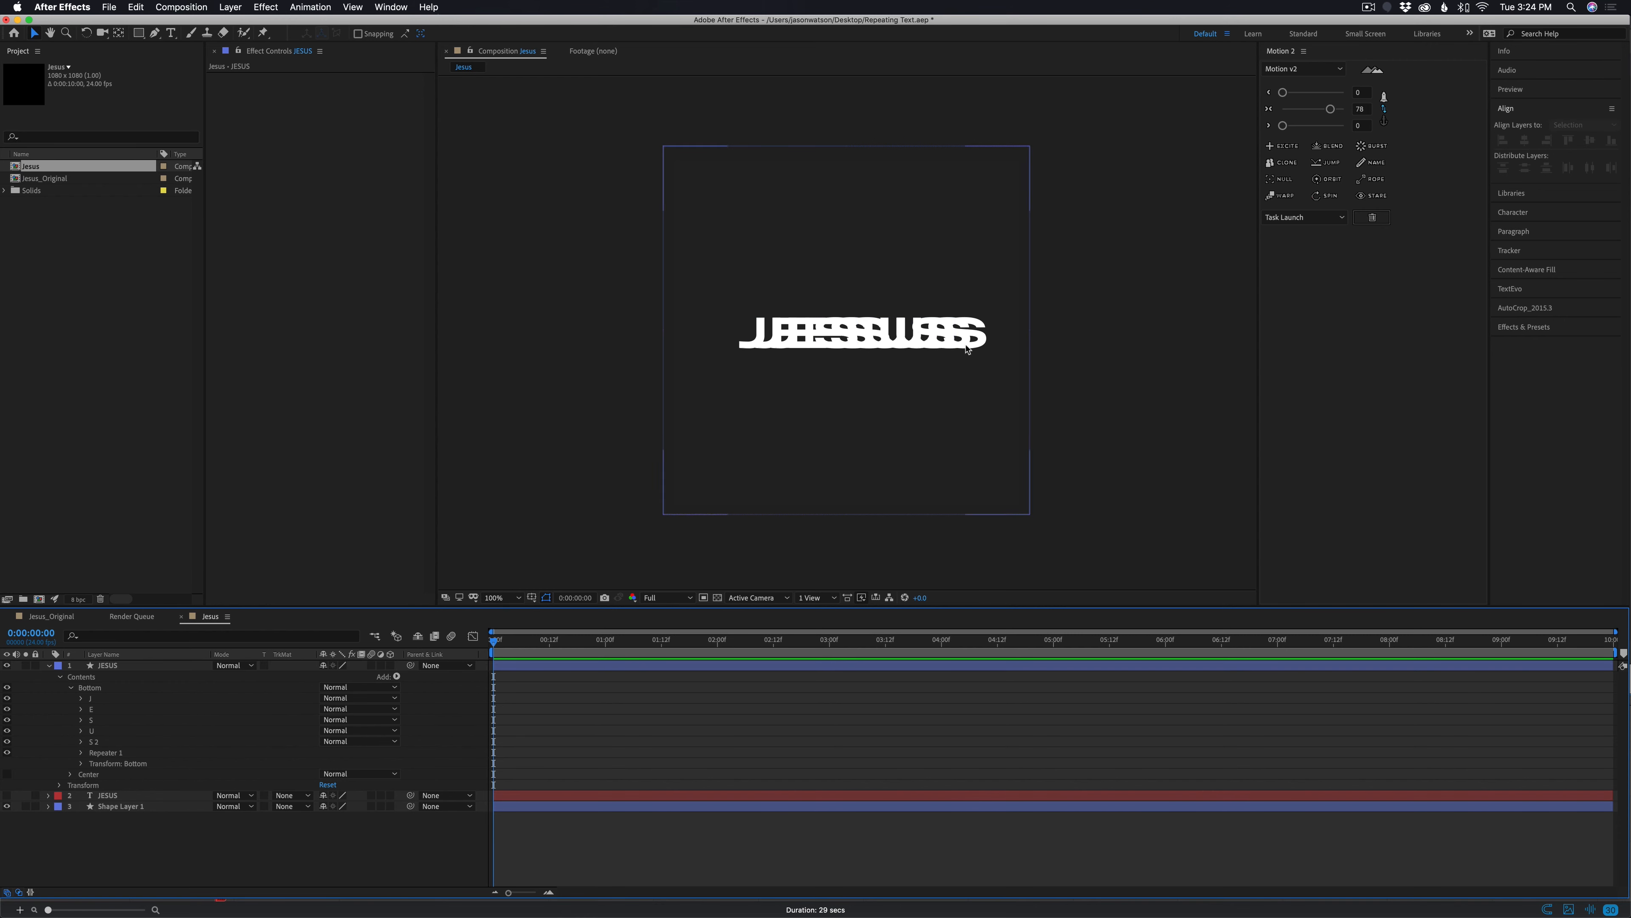
click(103, 752)
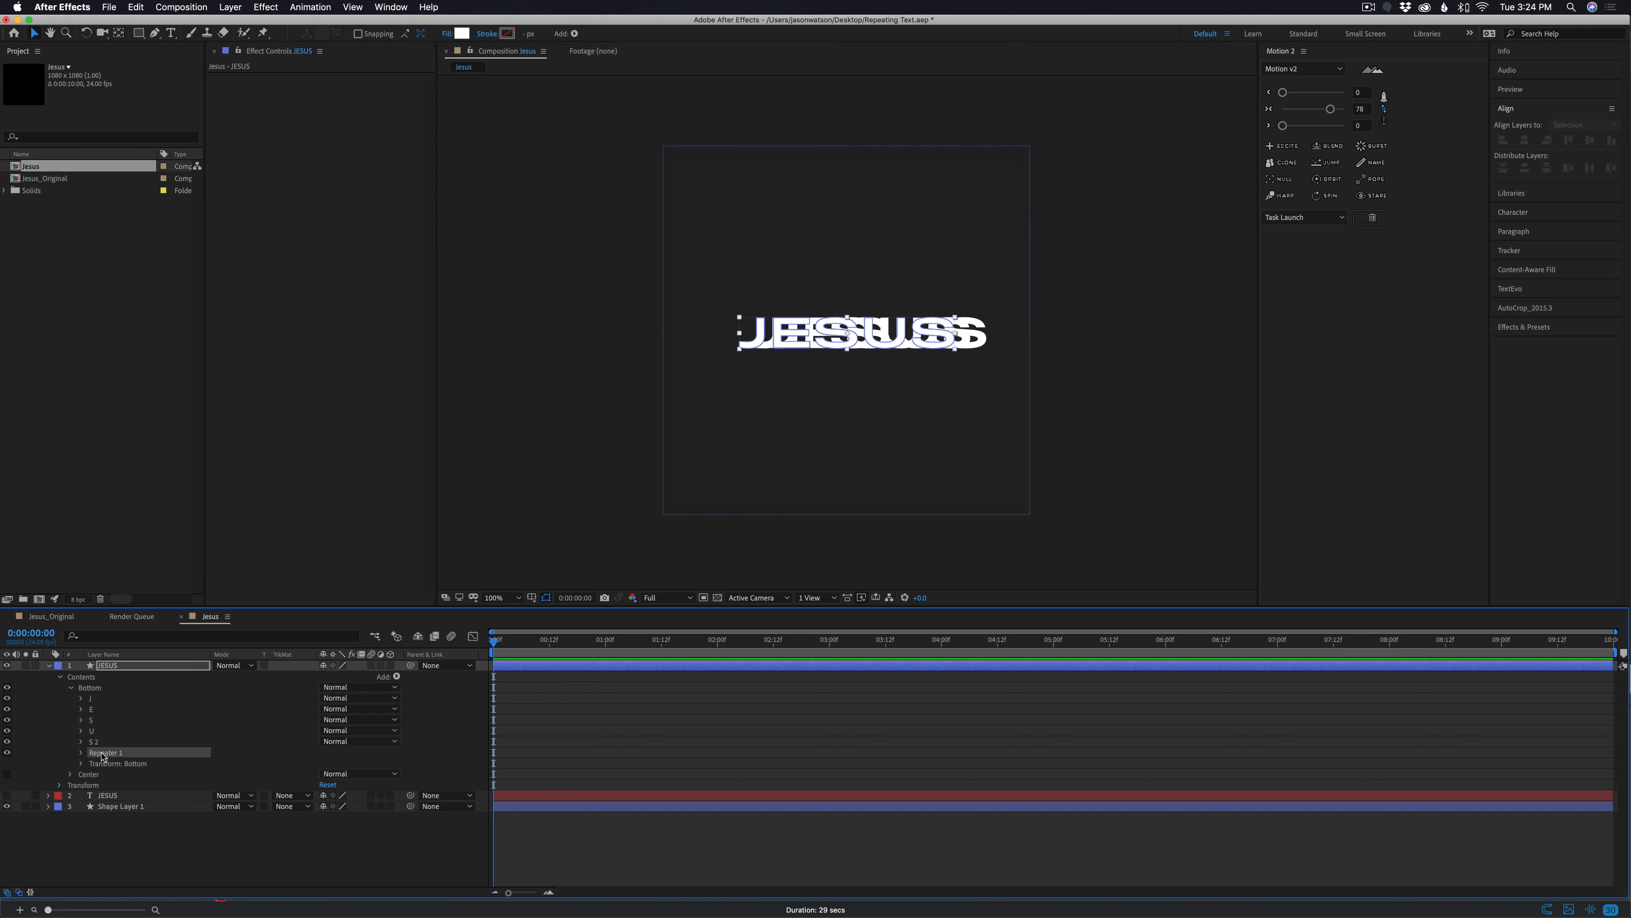
click(82, 752)
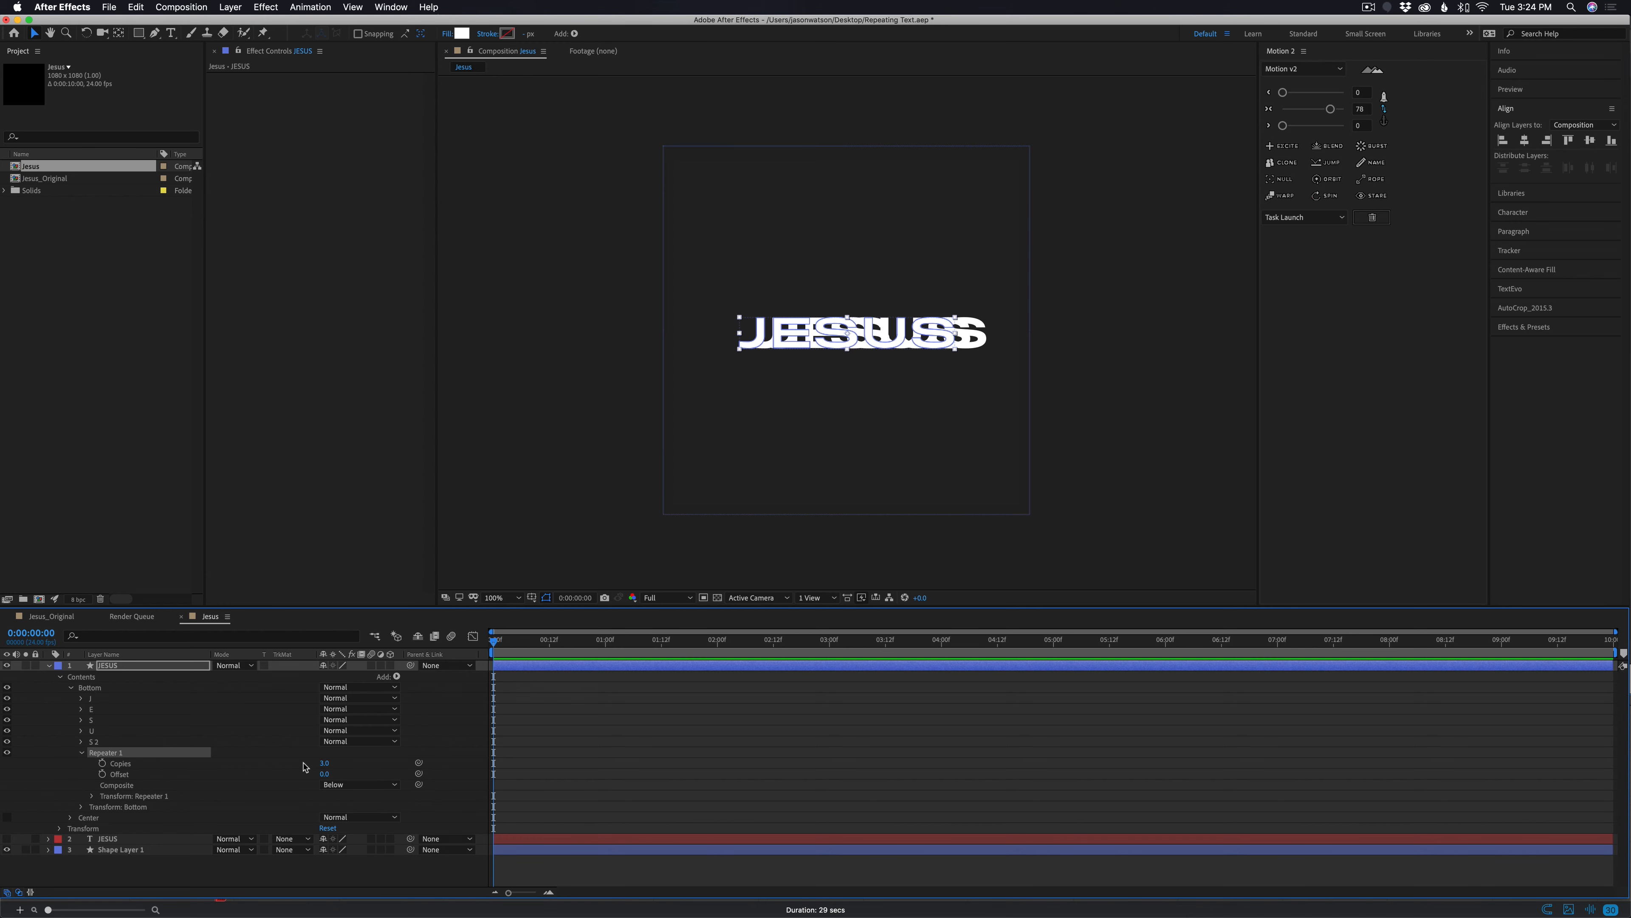
click(323, 762)
text(11)
key(Return)
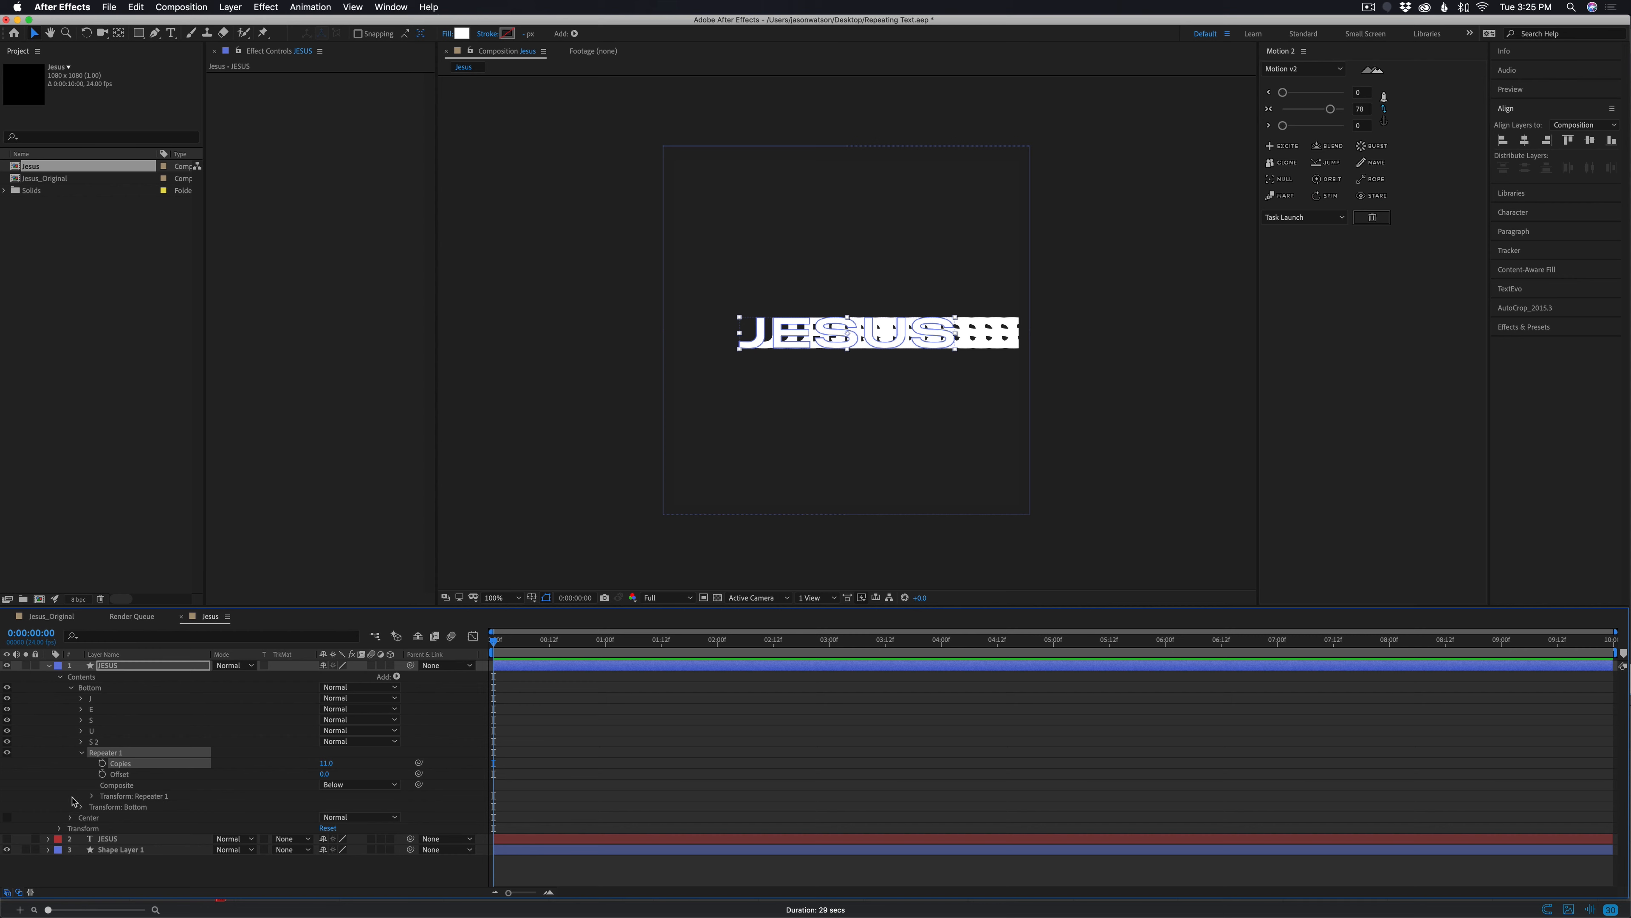
Set the Repeater's transform position to 0, 225 so the copies stack vertically below the original word
click(92, 797)
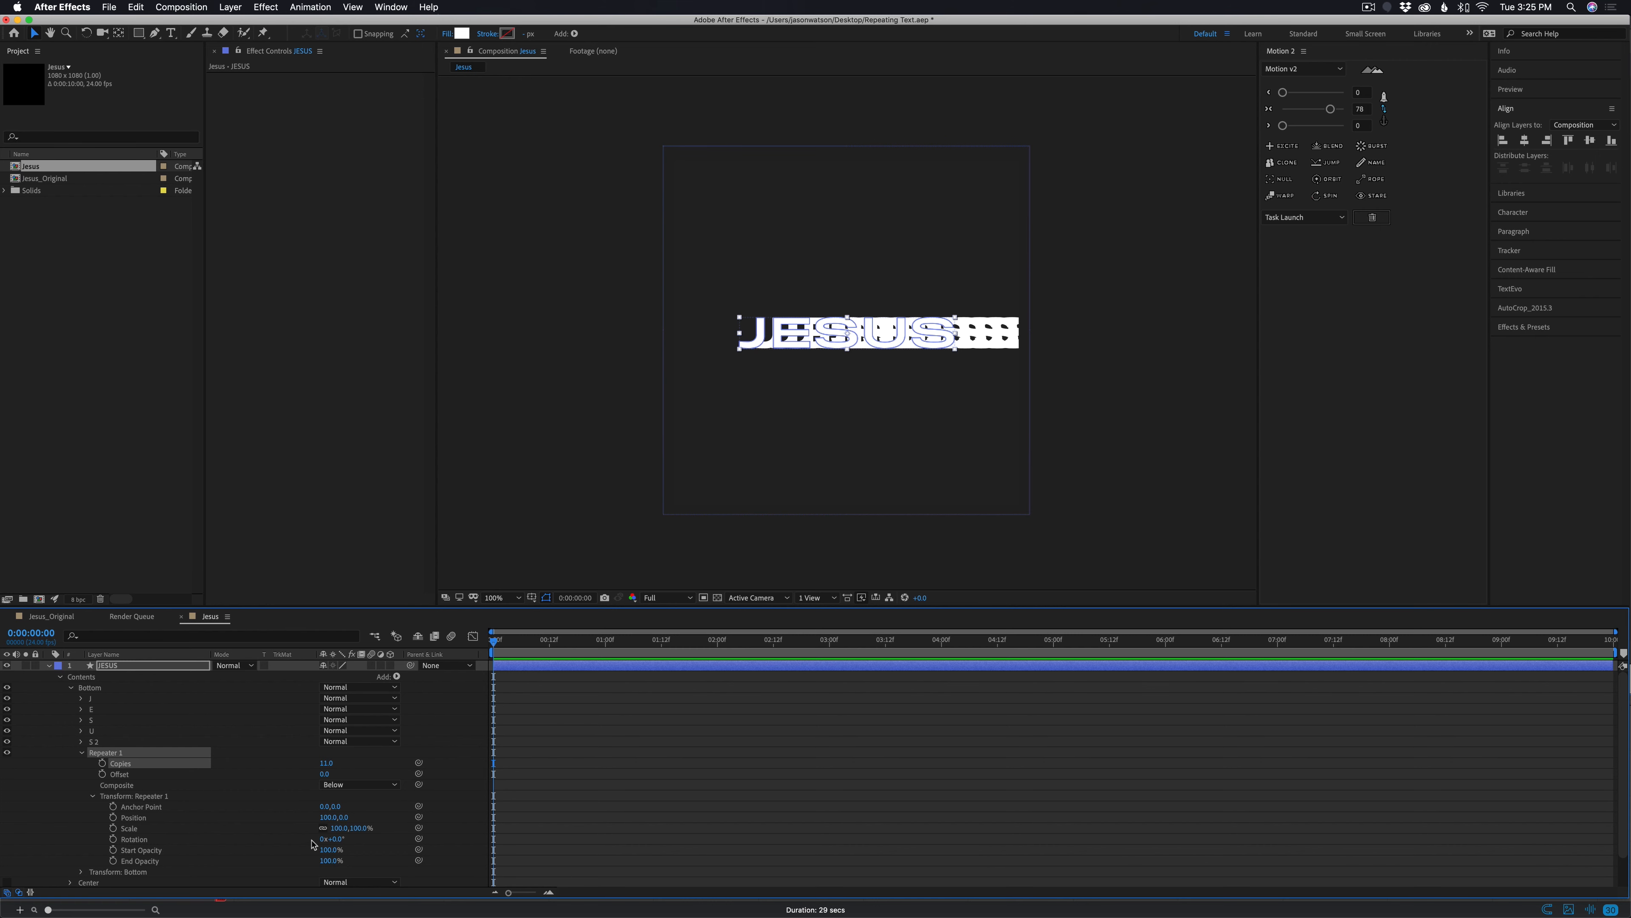
click(327, 817)
text(0)
key(Return)
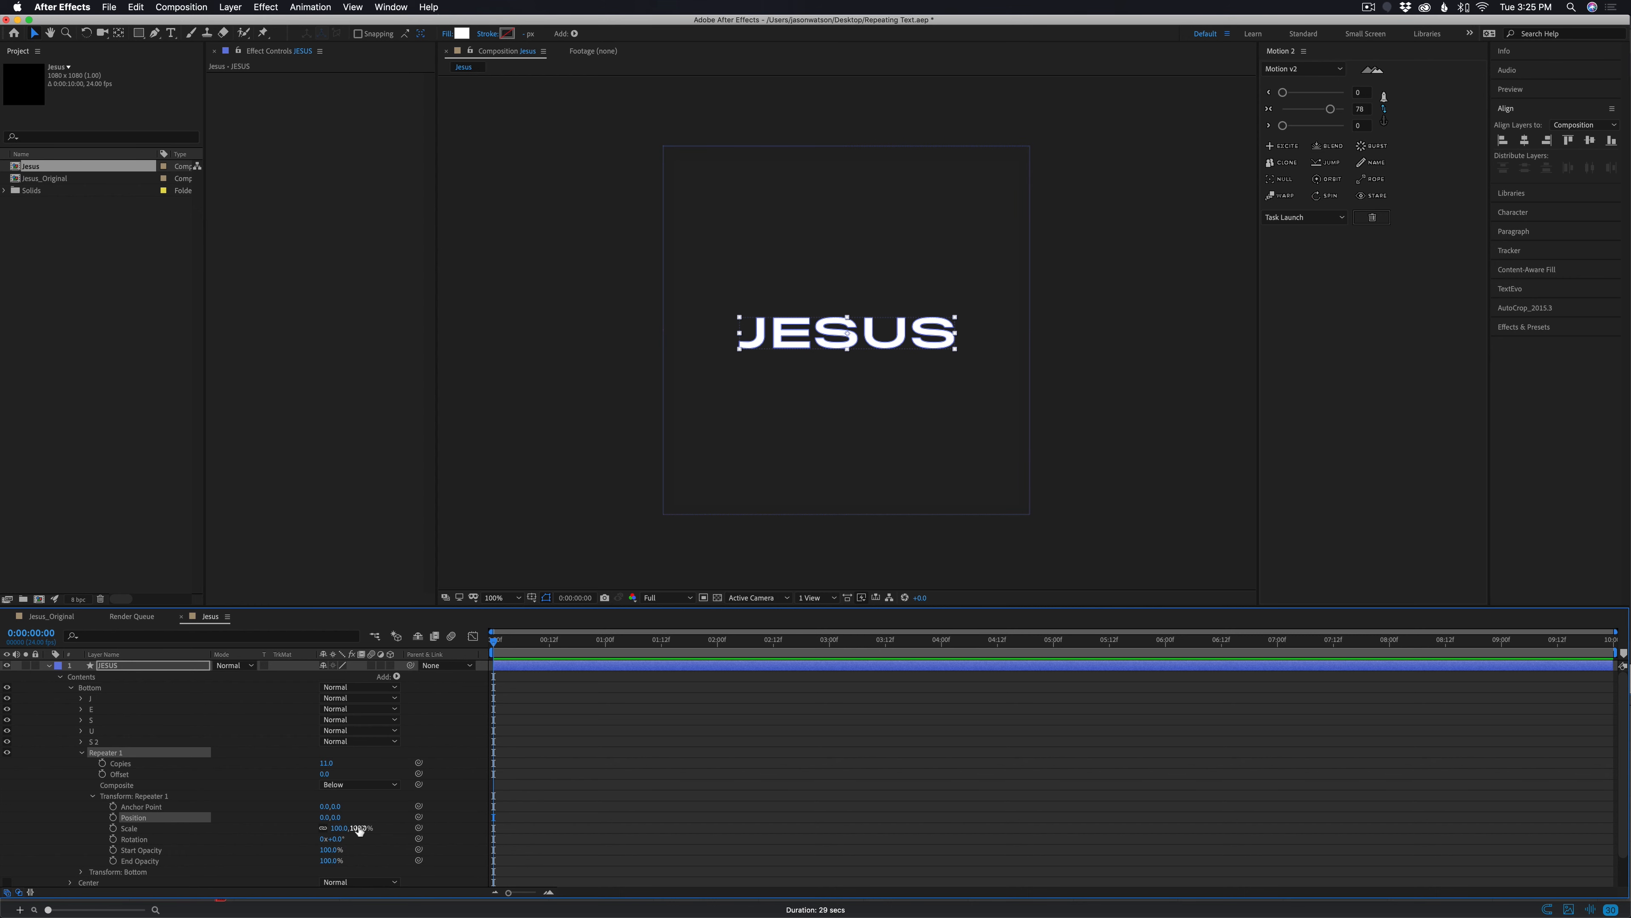
drag(336, 817, 487, 811)
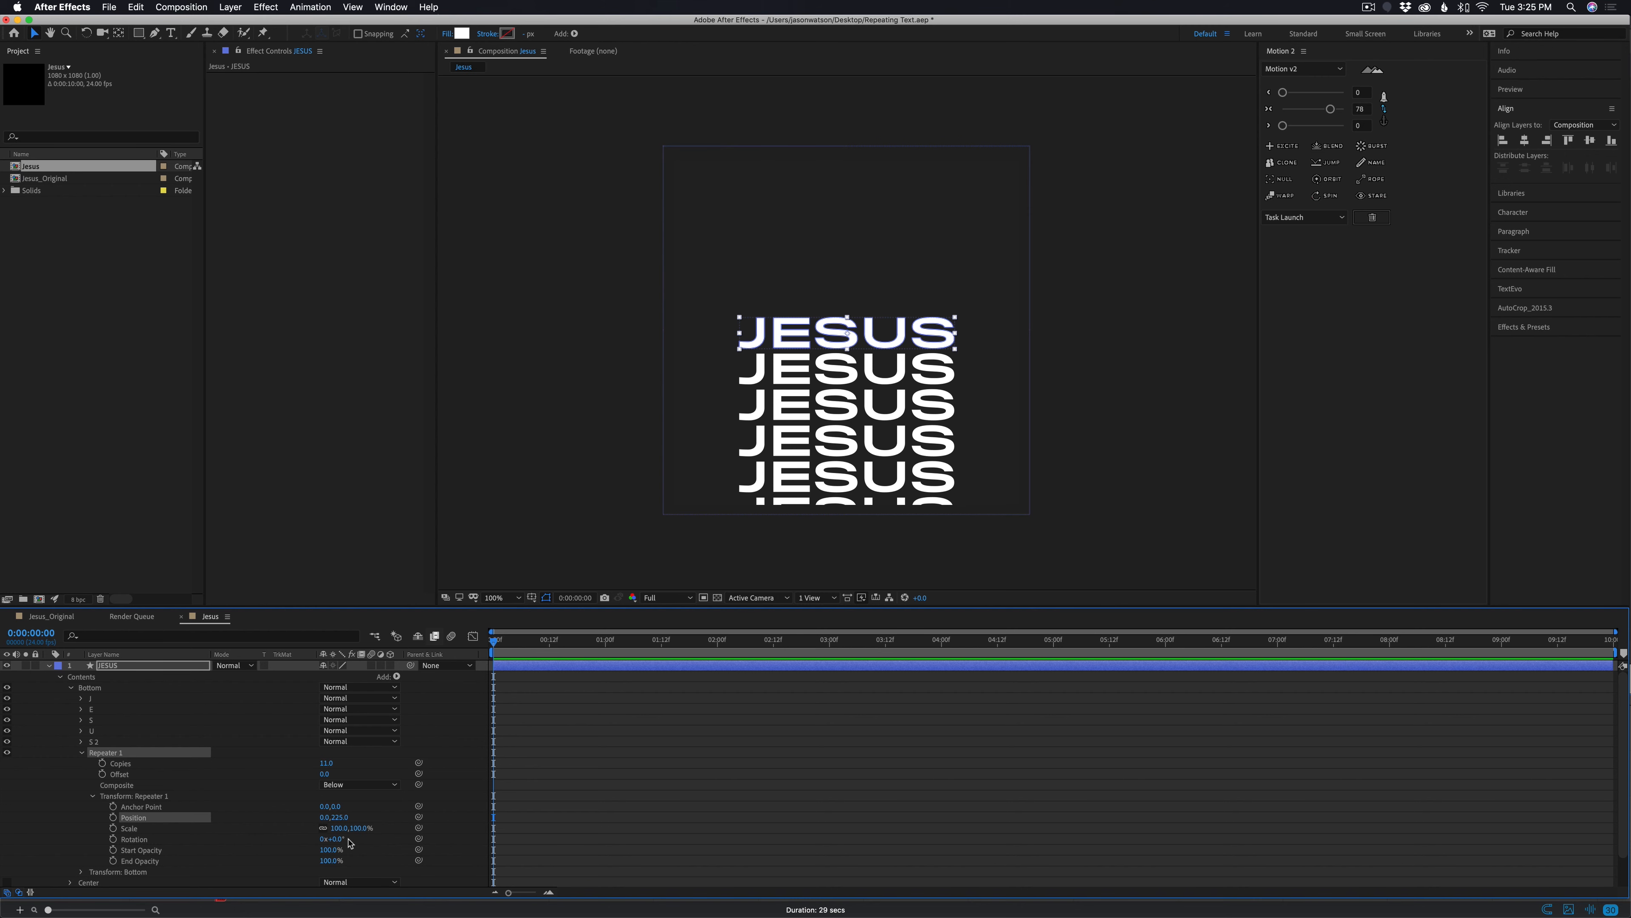
Try a 10° rotation on the Repeater's transform and undo it
drag(332, 838, 339, 839)
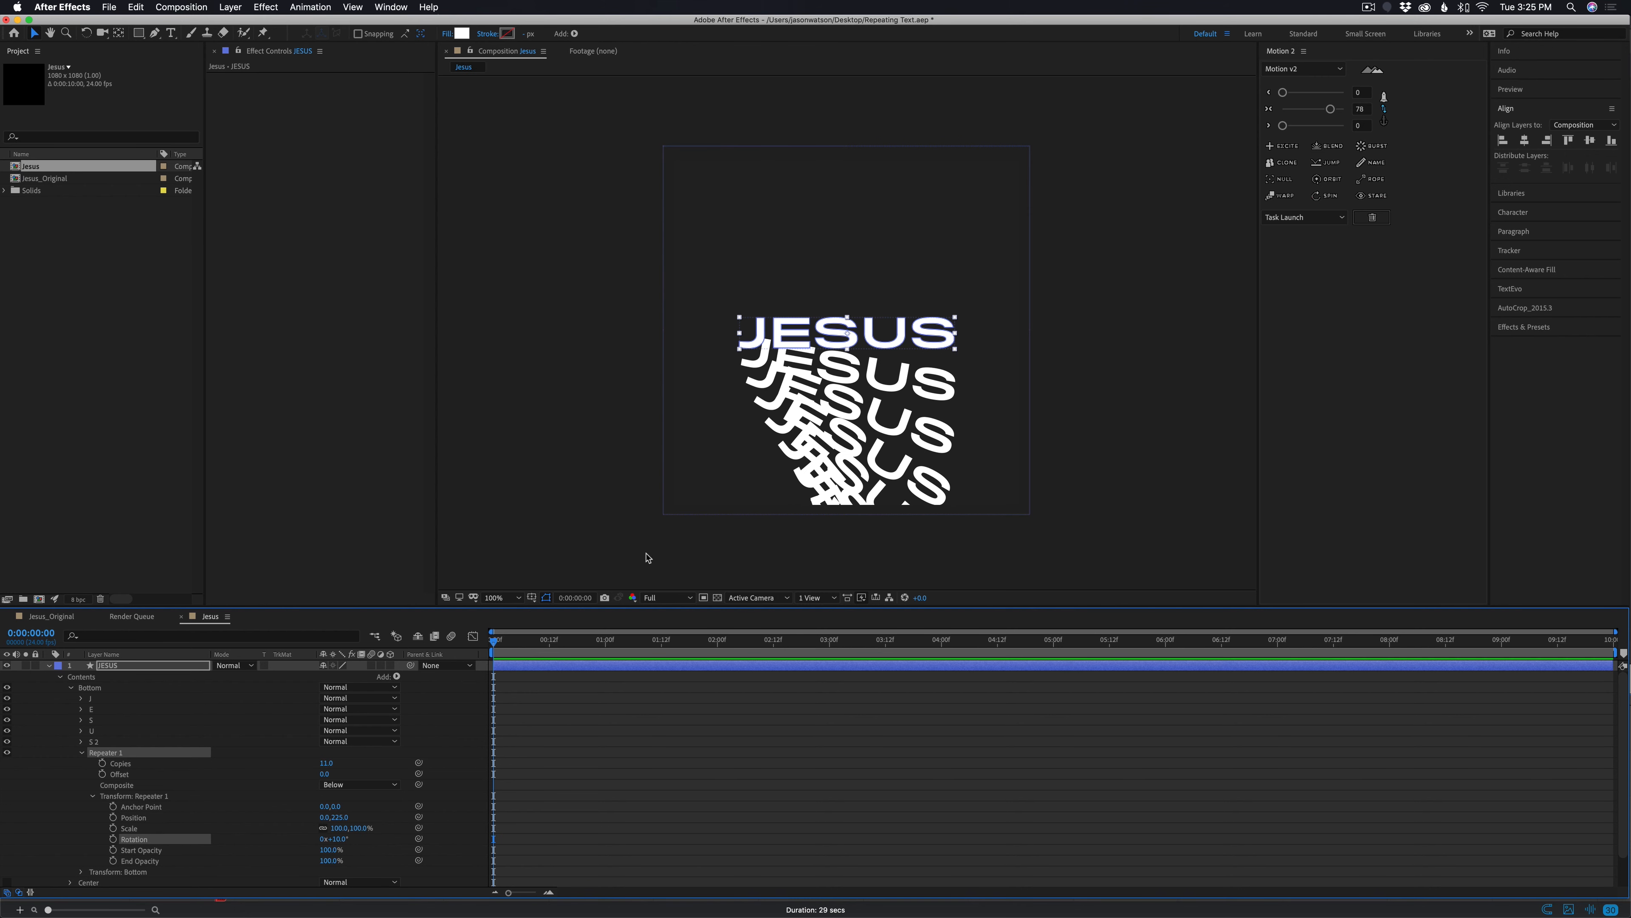
key(super+z)
click(82, 753)
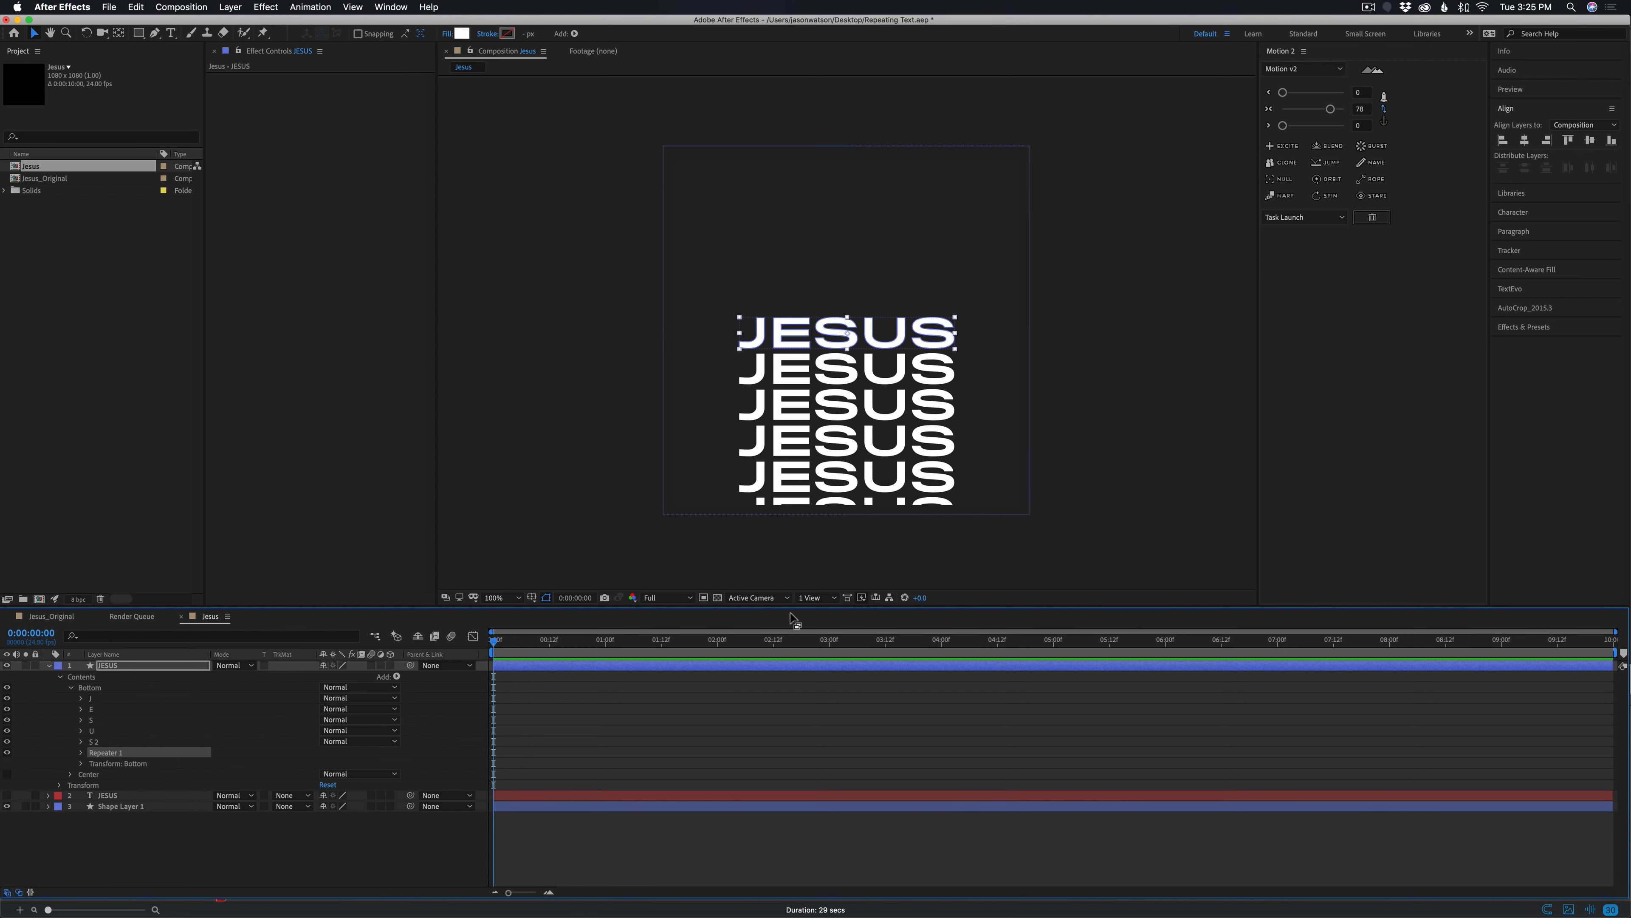
Duplicate the Repeater in the Bottom group and set the duplicate's transform position to 0, 0
key(super+d)
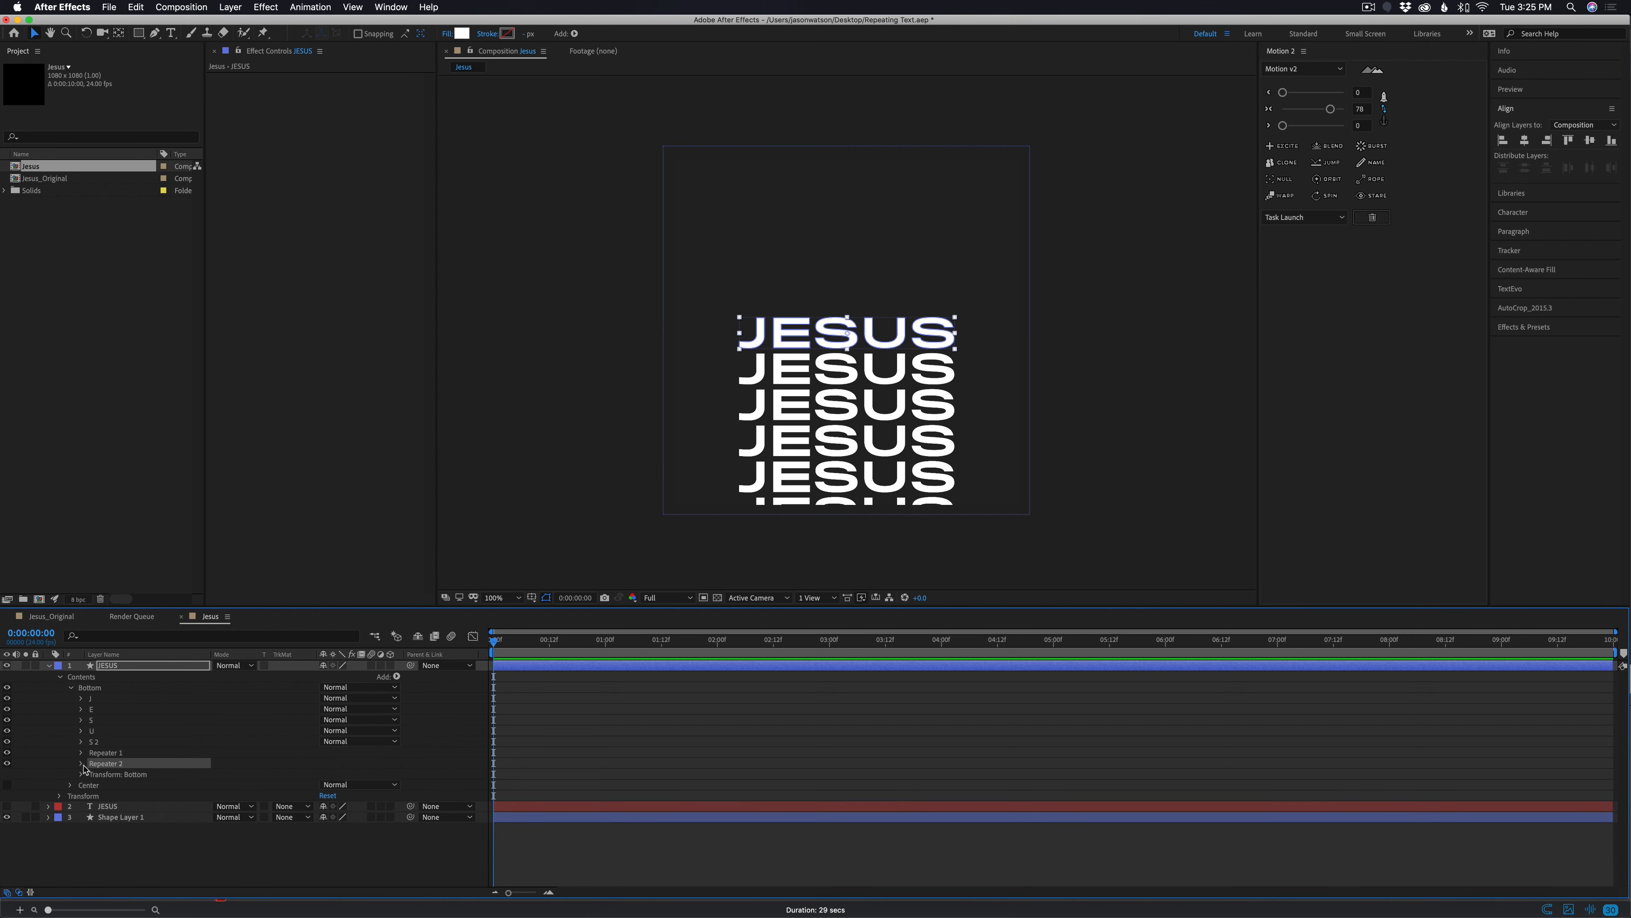
click(82, 763)
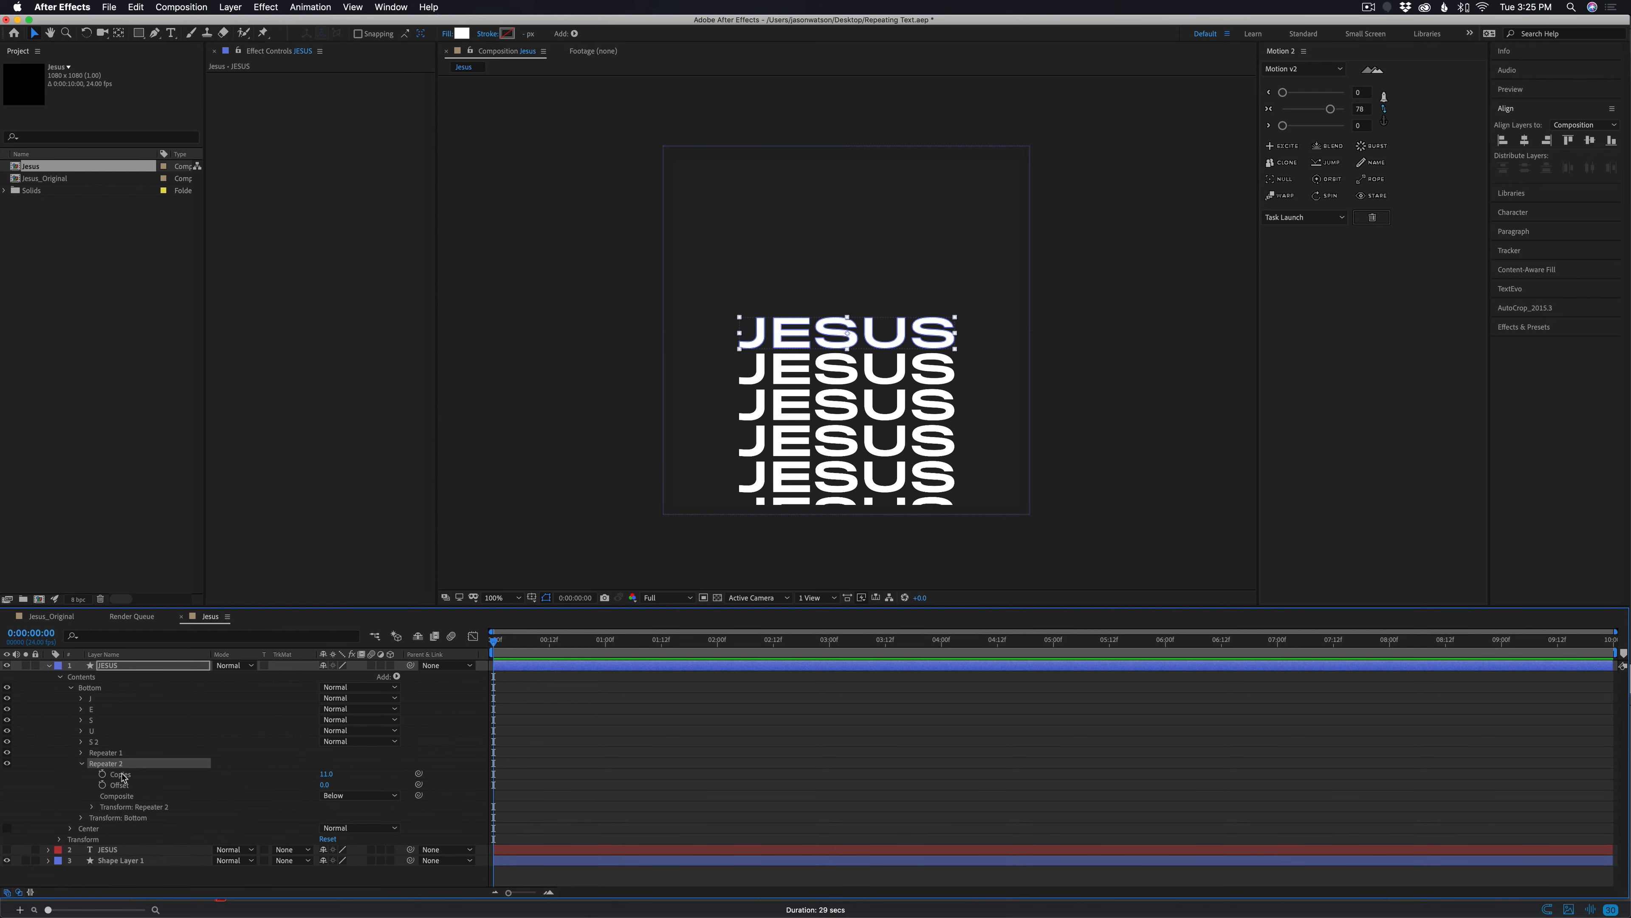
click(91, 806)
click(341, 827)
text(0)
key(Return)
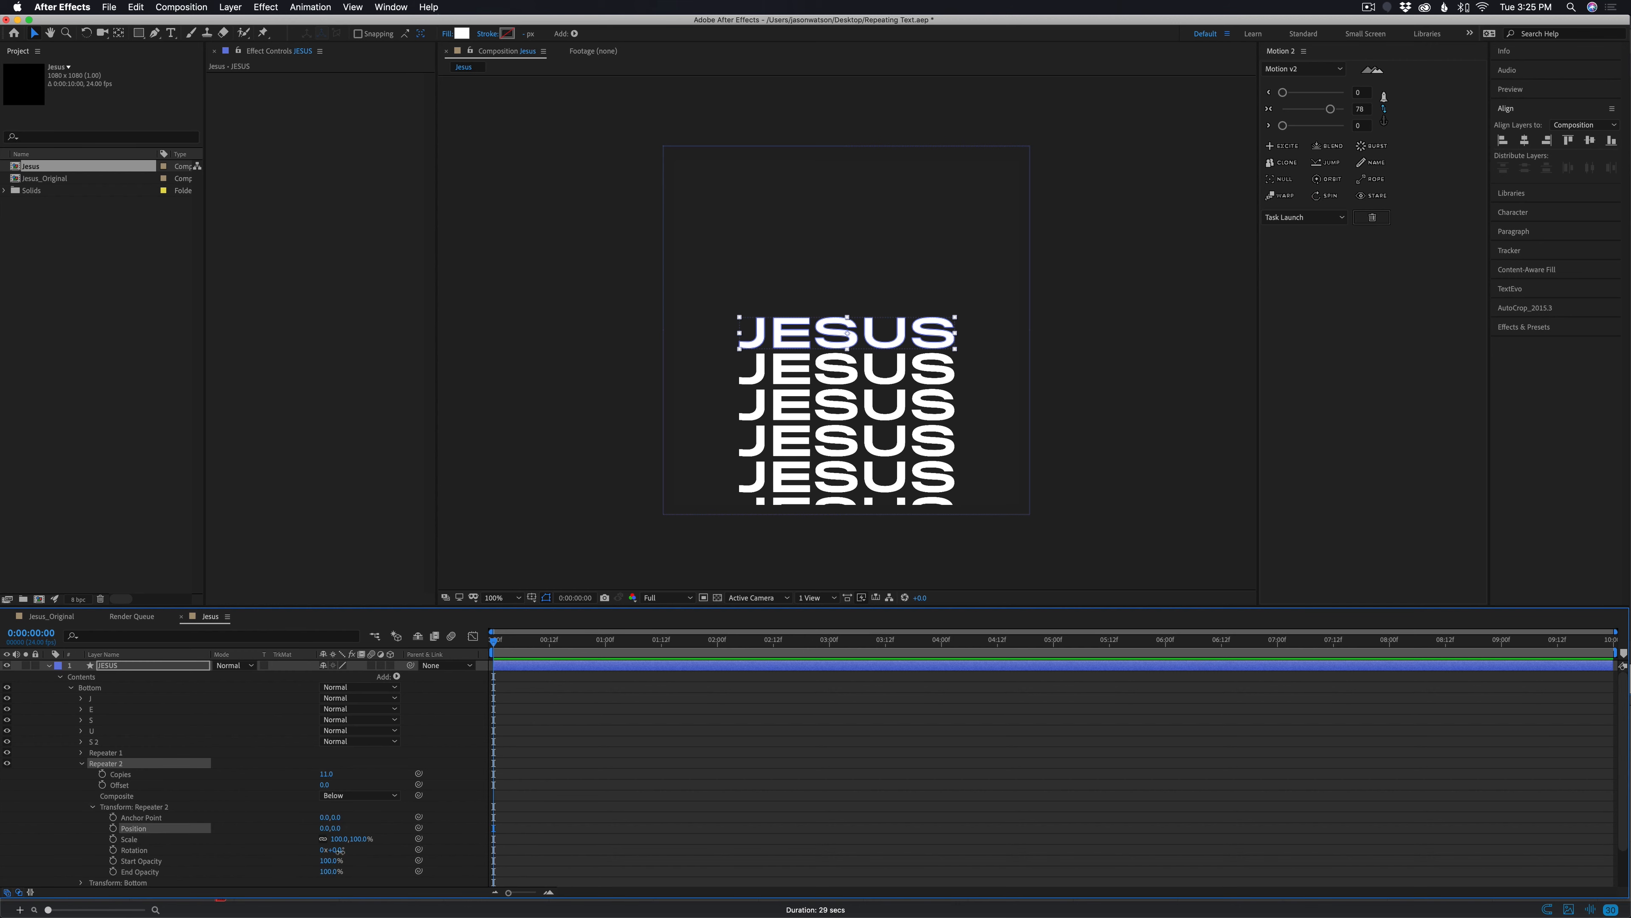
Experiment with the second repeater's rotation, anchor point, position and a 70% scale, and delete that repeater
drag(339, 851, 353, 852)
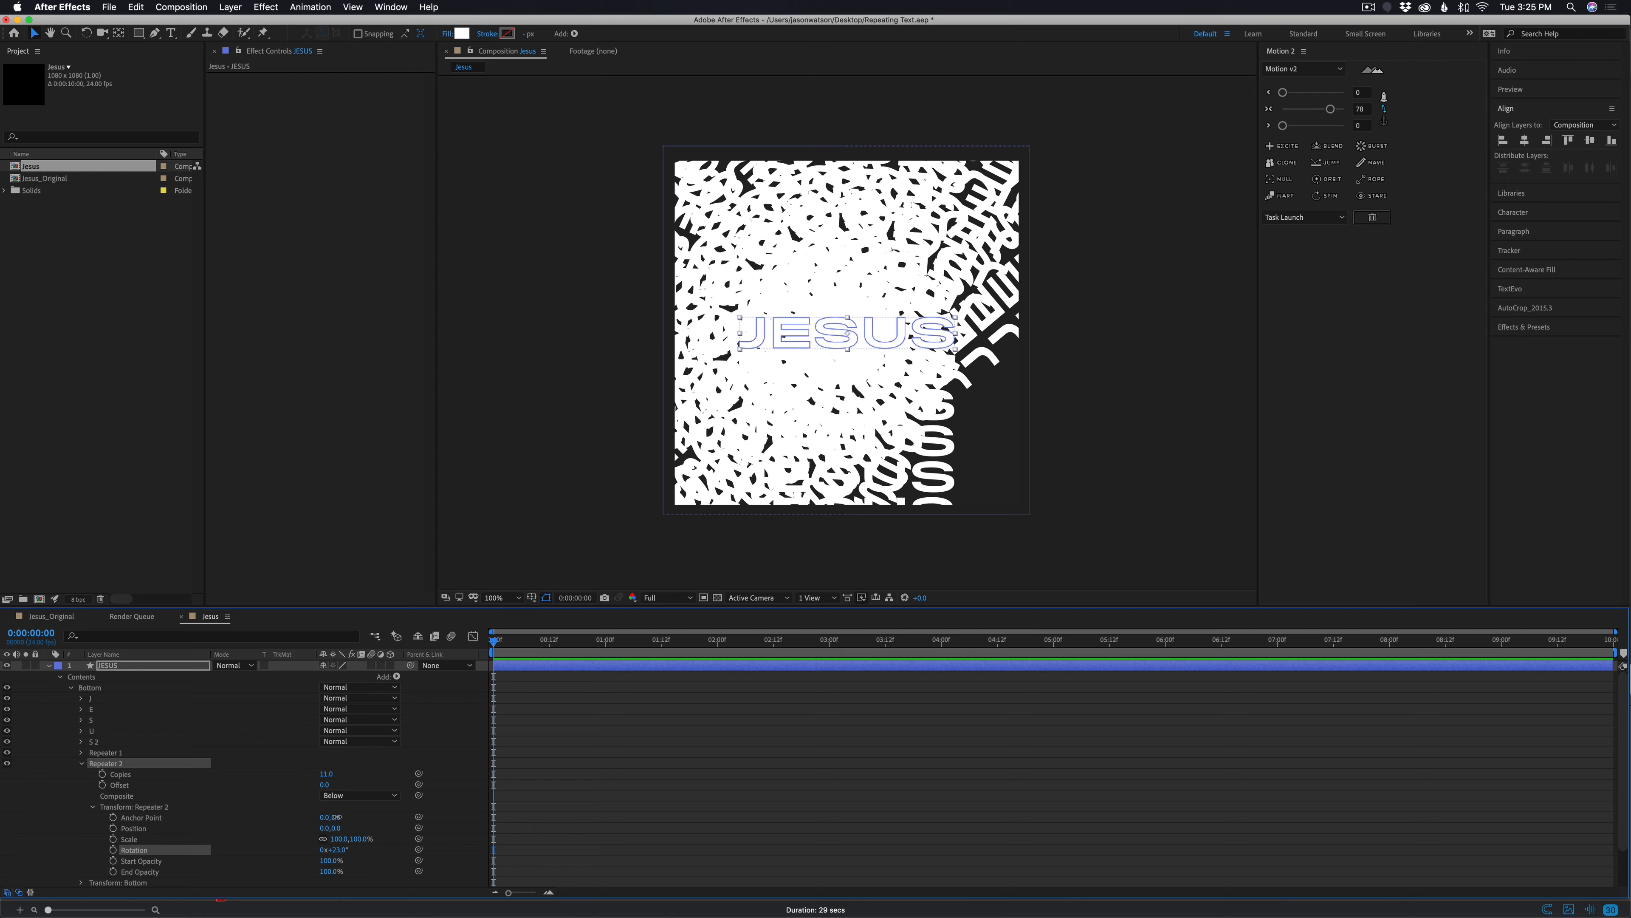
drag(336, 817, 4, 840)
mouse_move(335, 828)
mouse_down()
mouse_move(290, 840)
mouse_move(324, 839)
mouse_up()
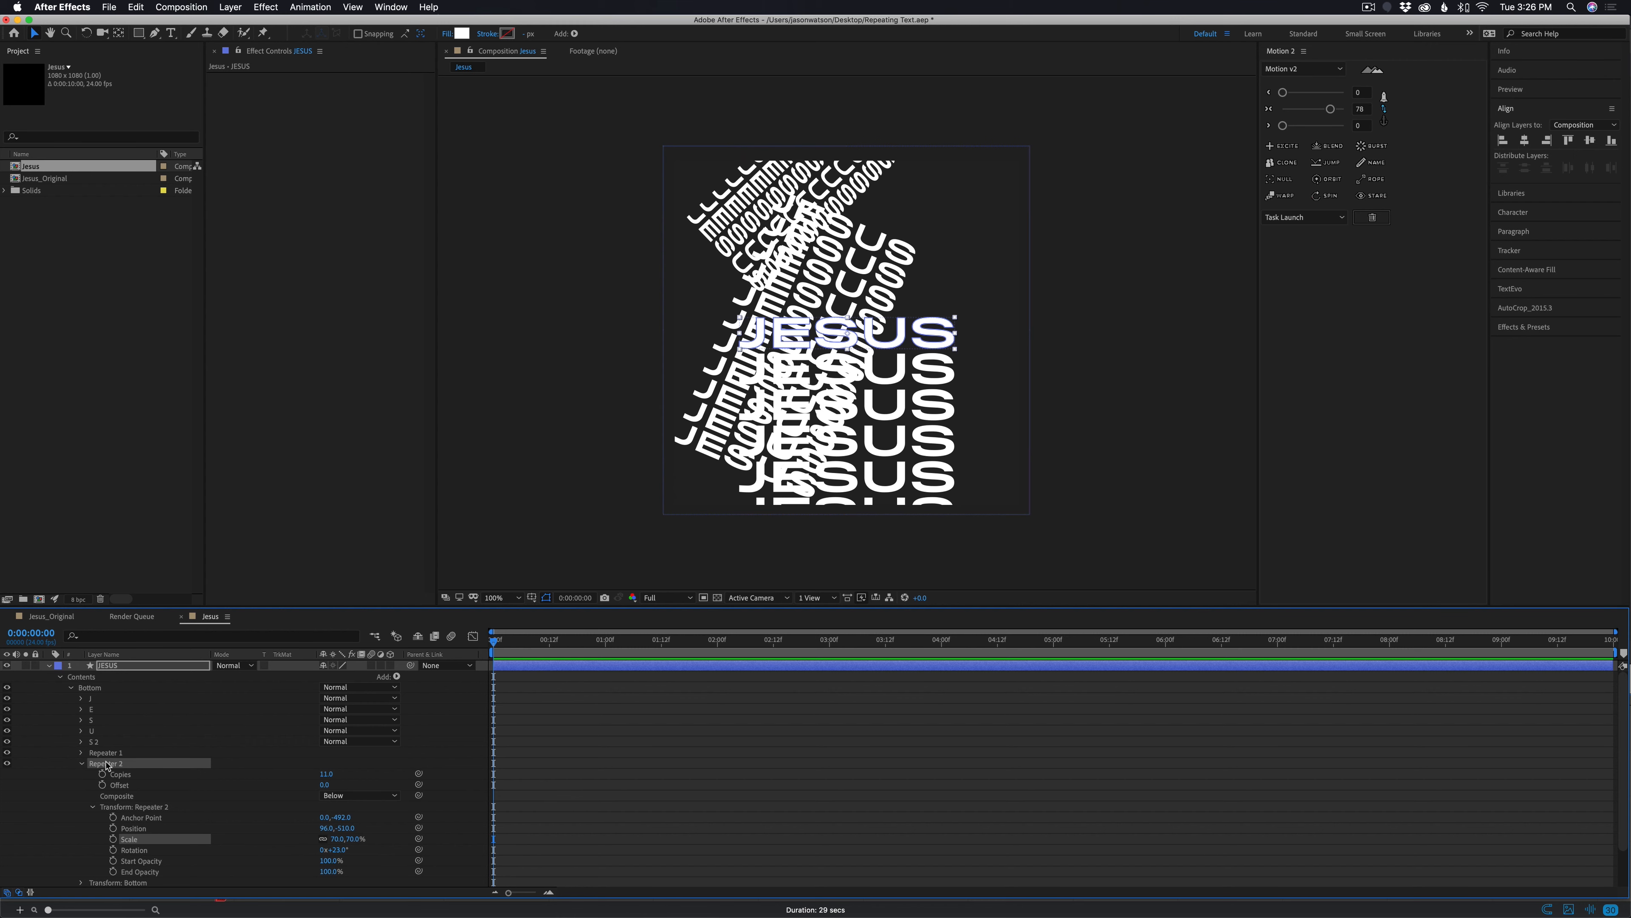
key(Delete)
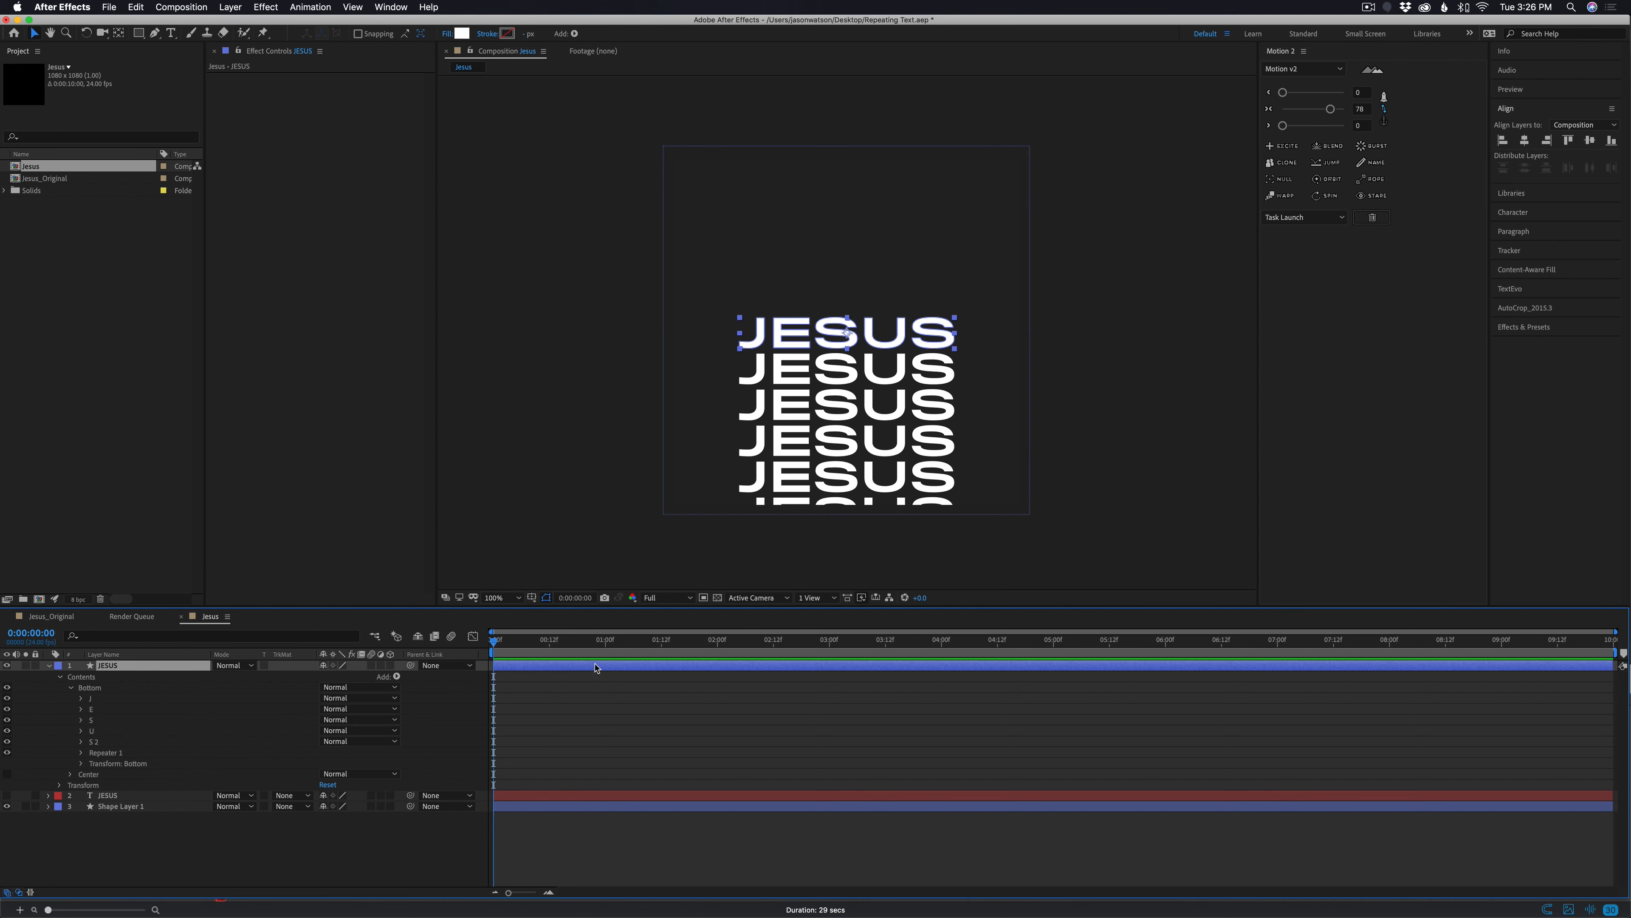
At 0:00:02:20, keyframe the remaining Repeater's transform position at 0, 140 and its scale at 73%
click(80, 753)
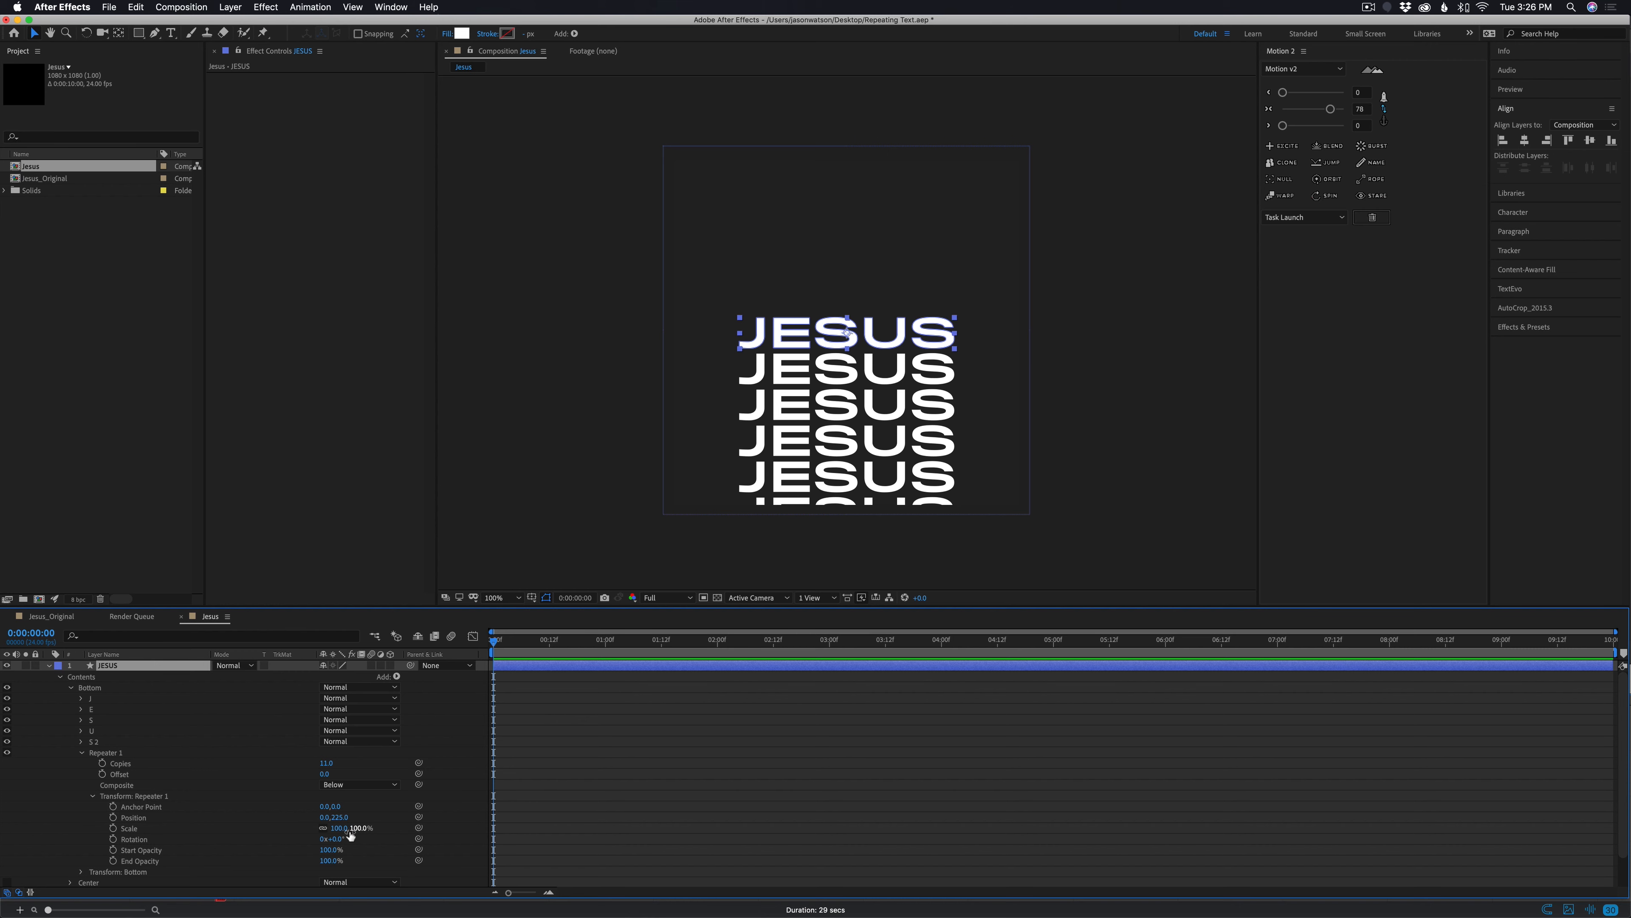
key(space)
drag(753, 672, 812, 654)
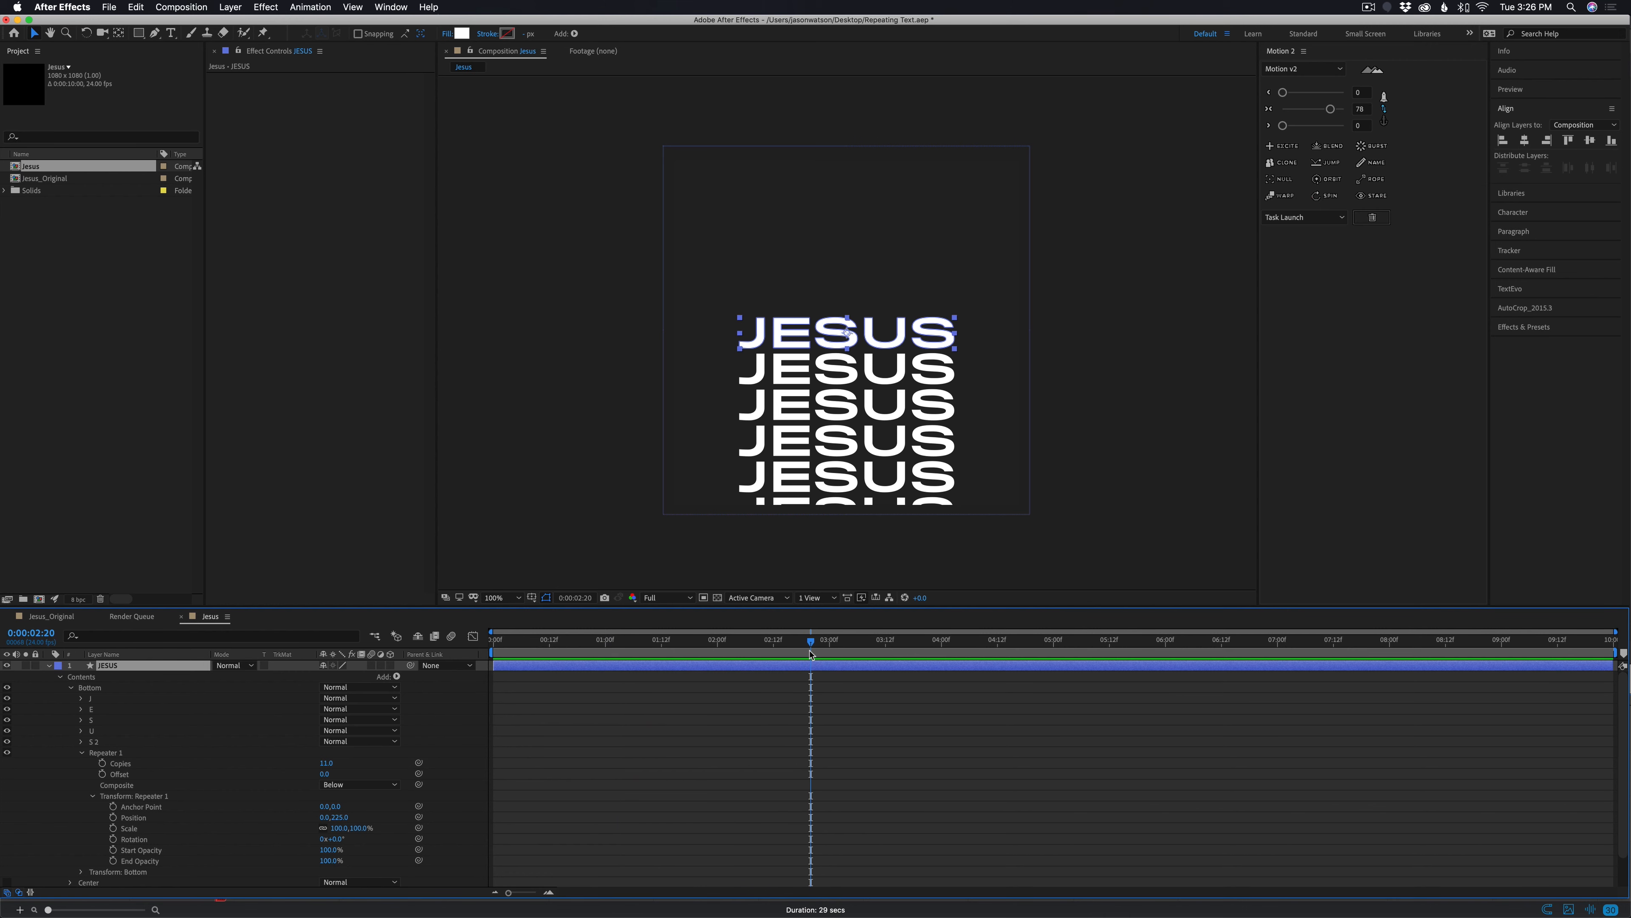
click(113, 818)
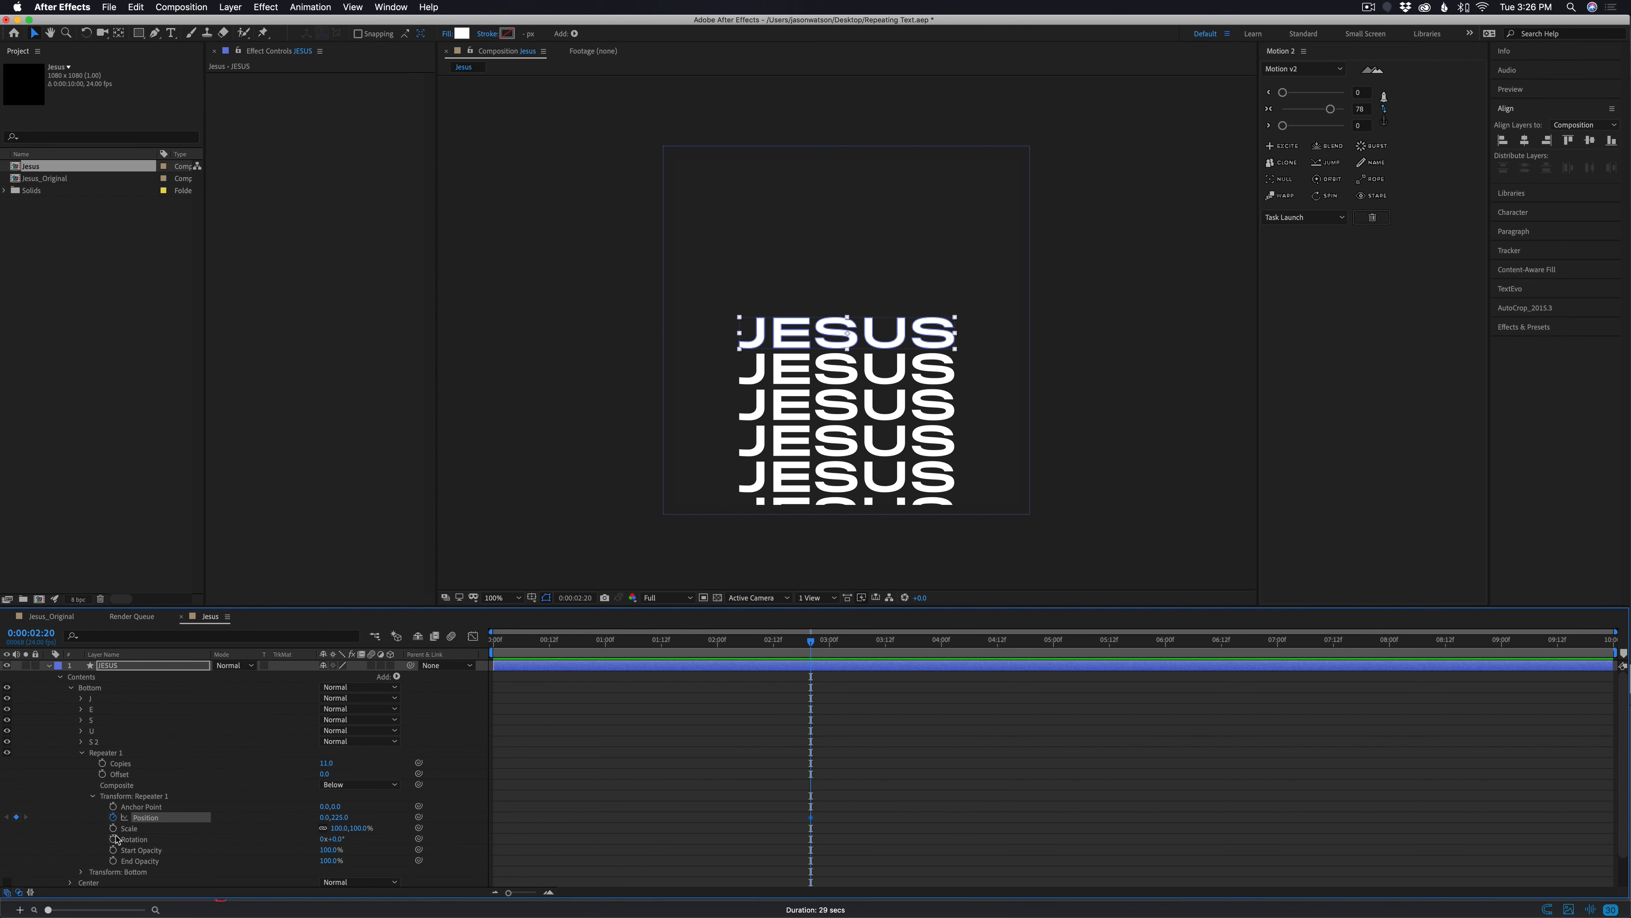
click(113, 829)
drag(337, 827, 322, 828)
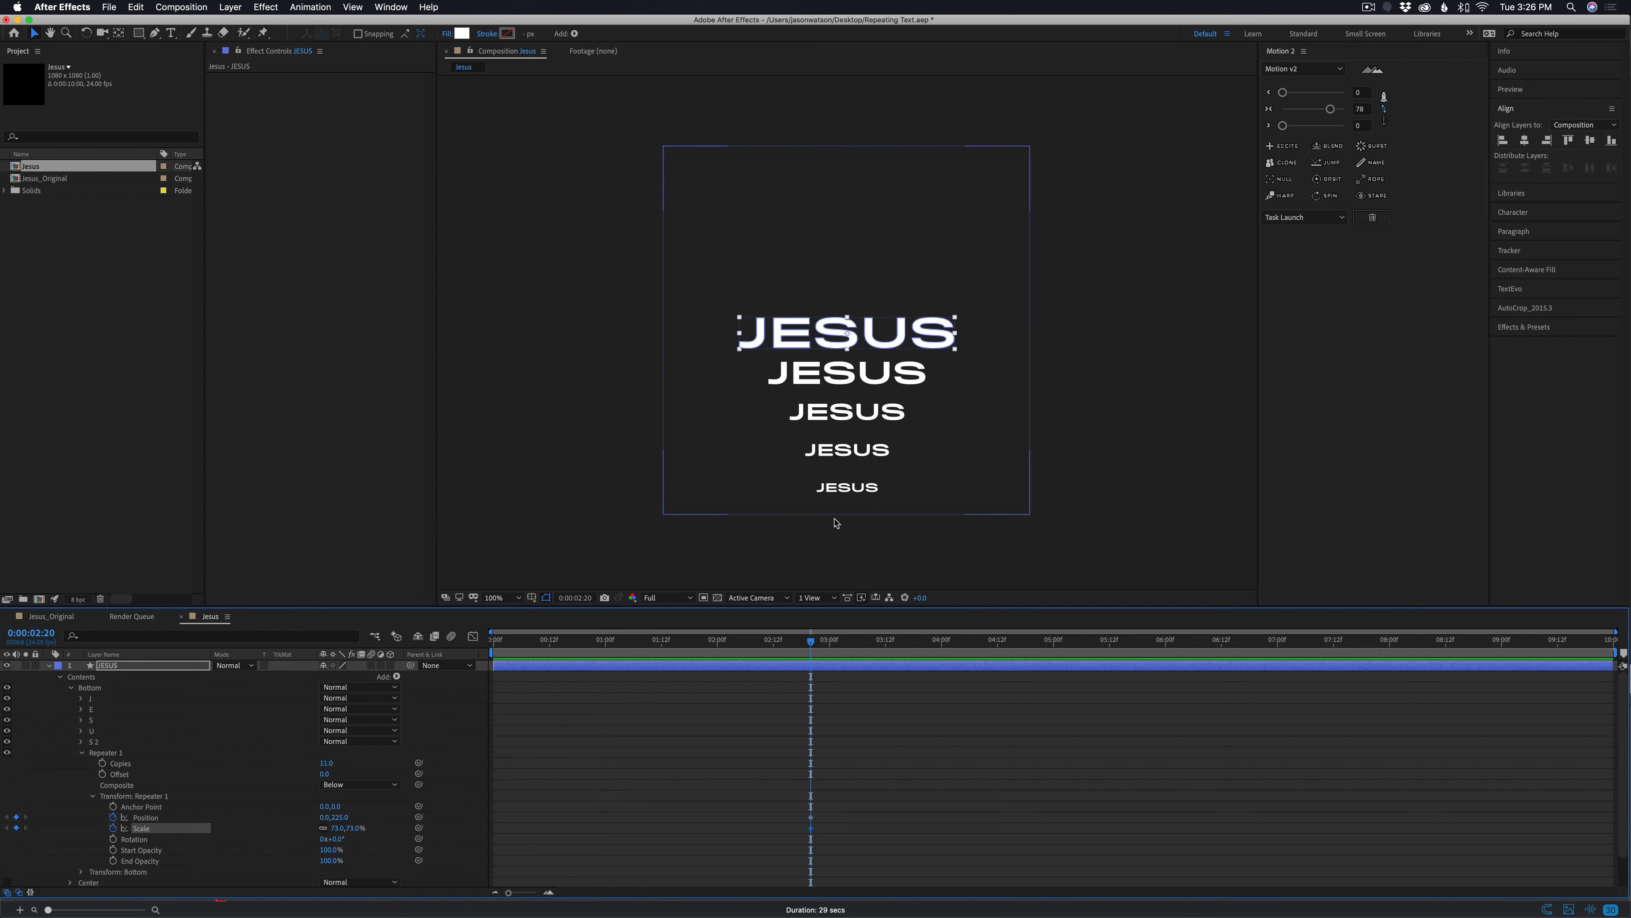
drag(339, 817, 263, 842)
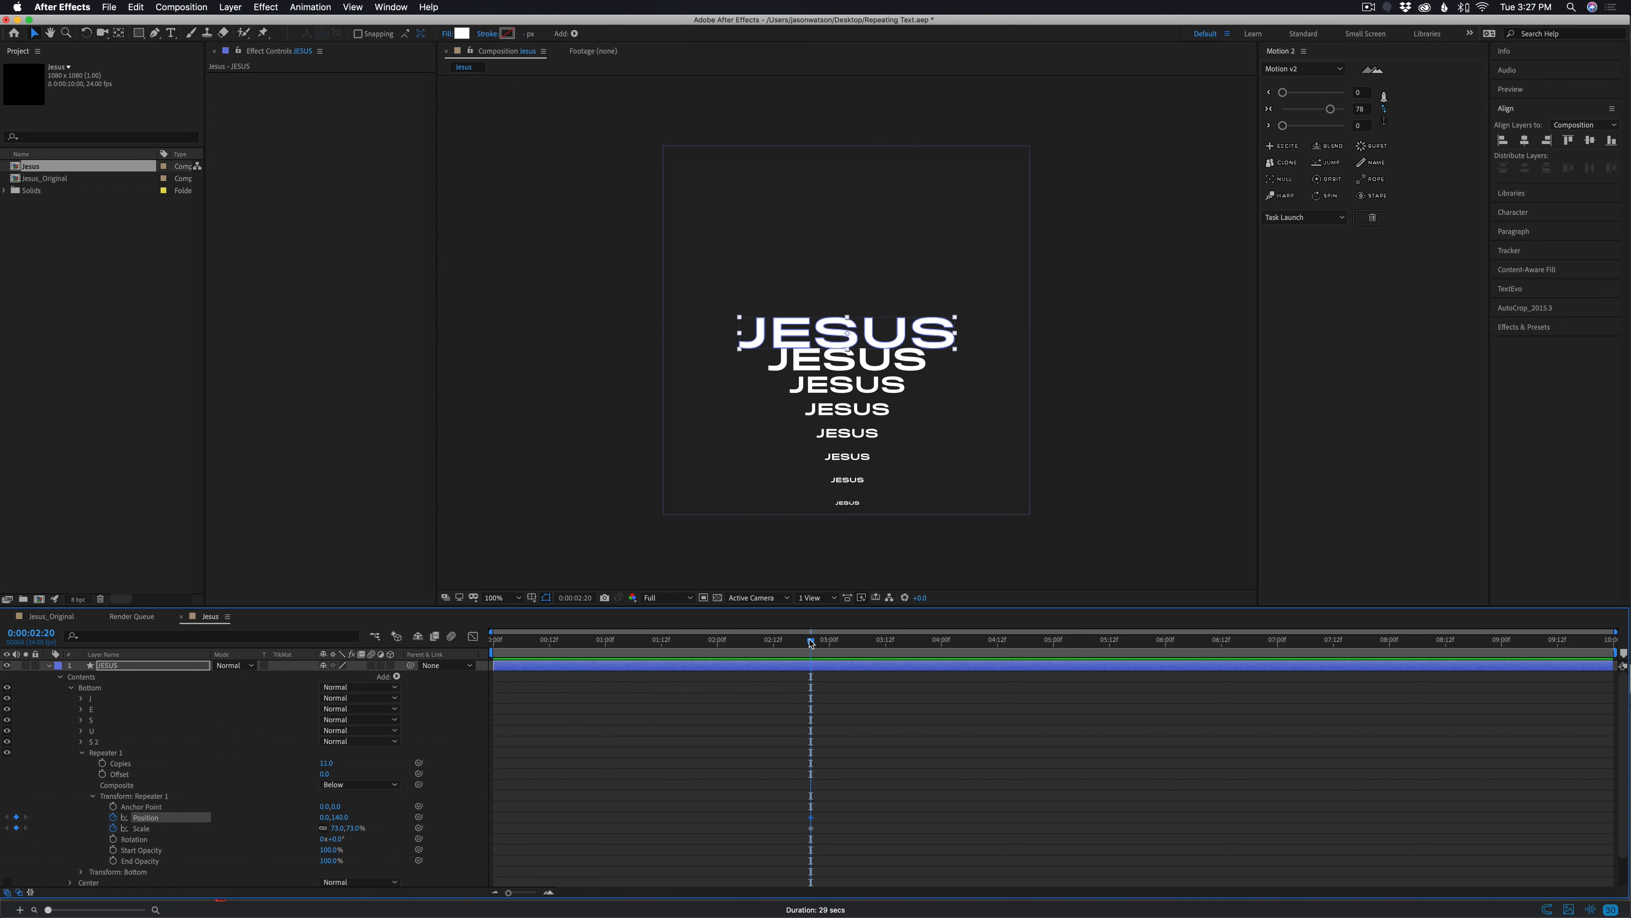
At 0:00:01:00, keyframe the Repeater's transform position at 0, 0 and its scale at 100%
drag(813, 643, 605, 662)
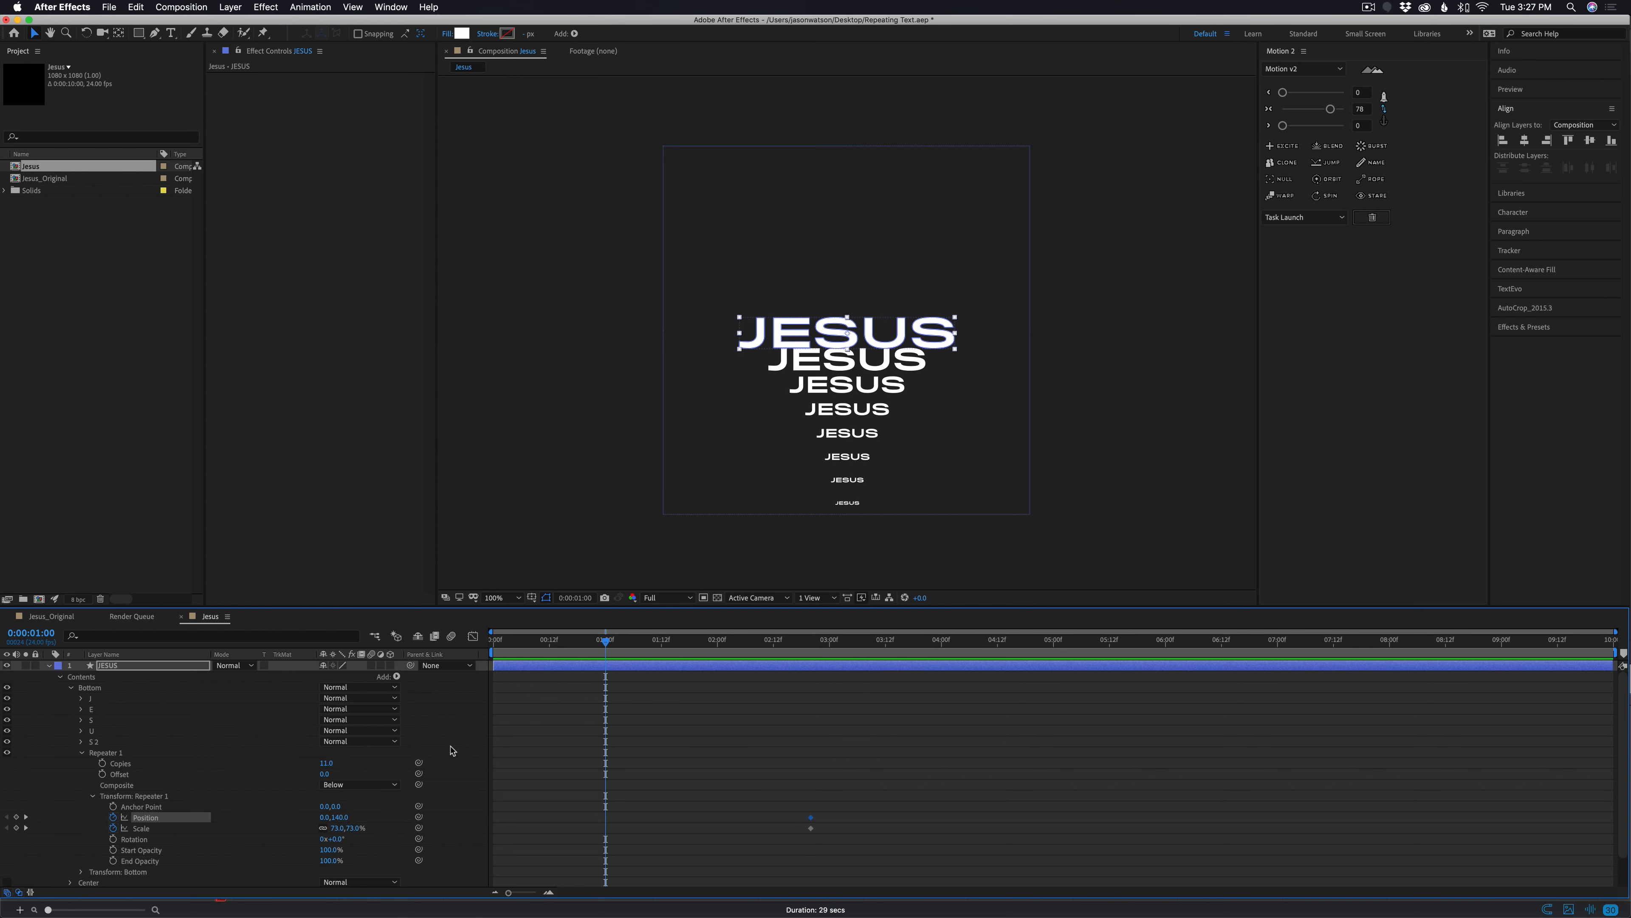
click(341, 817)
text(0)
key(Return)
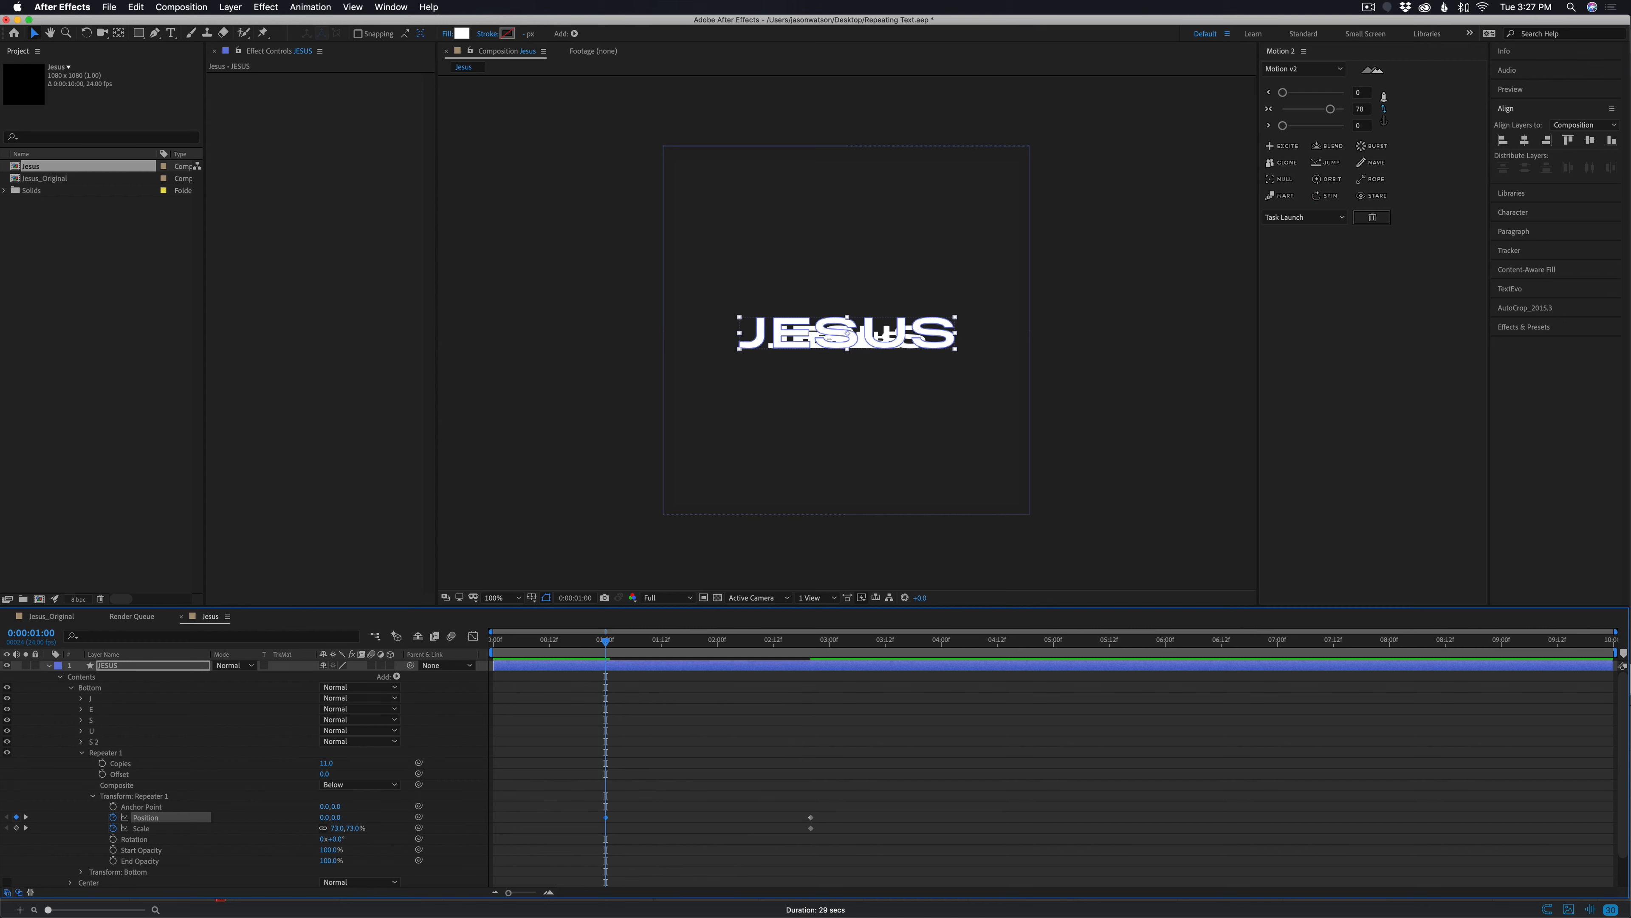
click(354, 828)
text(100)
key(Return)
click(674, 793)
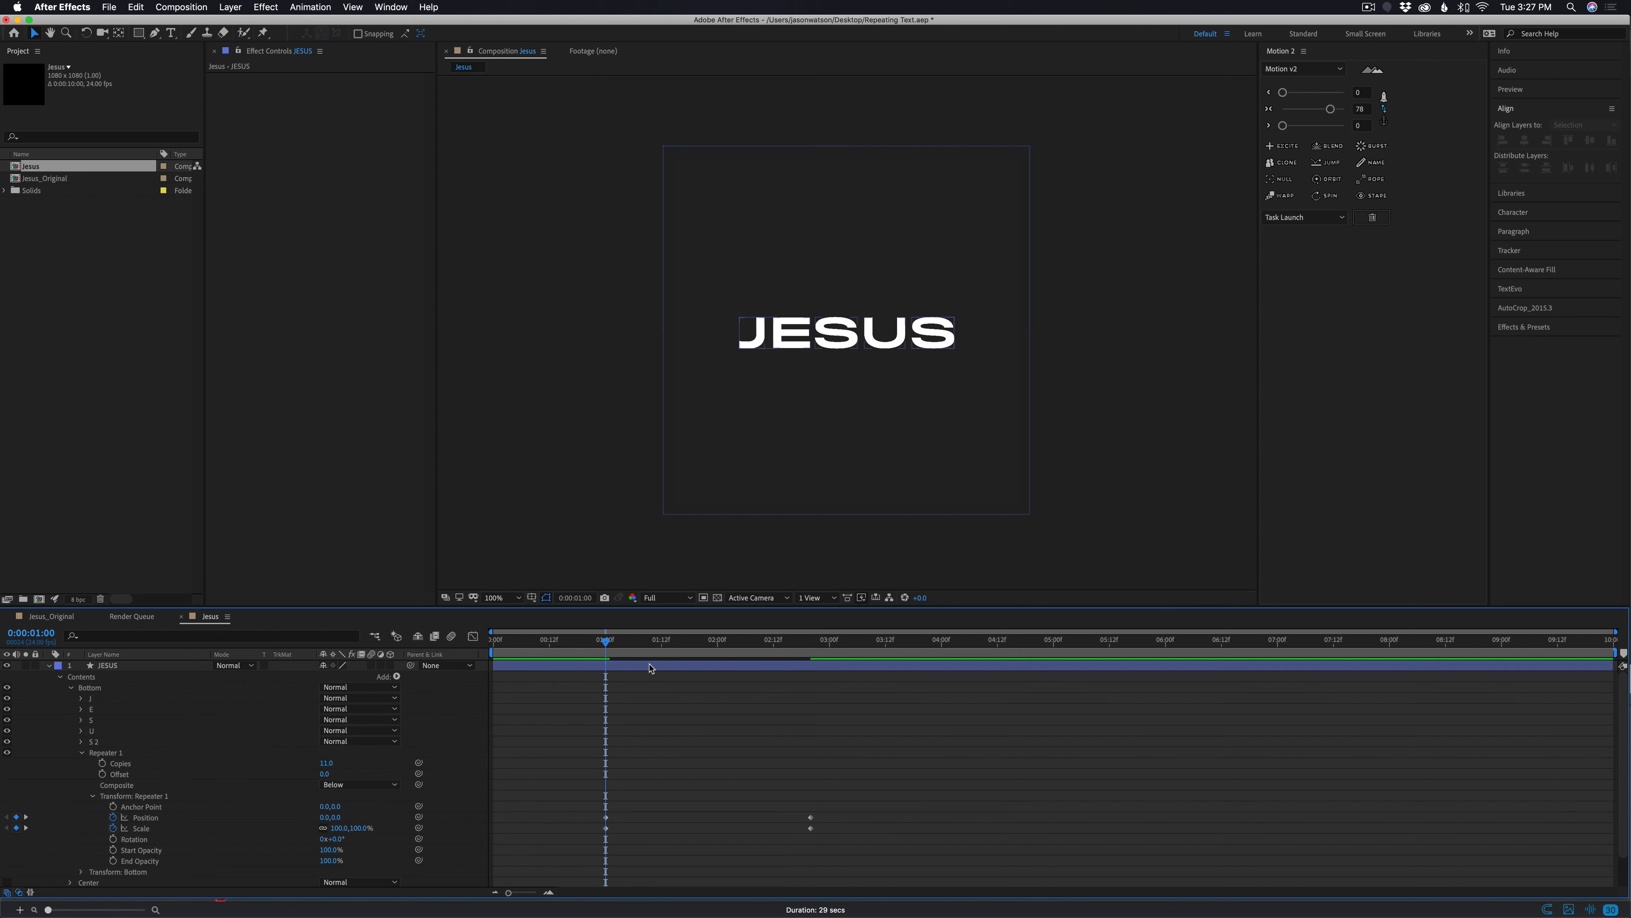
Play back the Repeater animation from 0:00:01:00 to check how the copies spread and shrink
key(space)
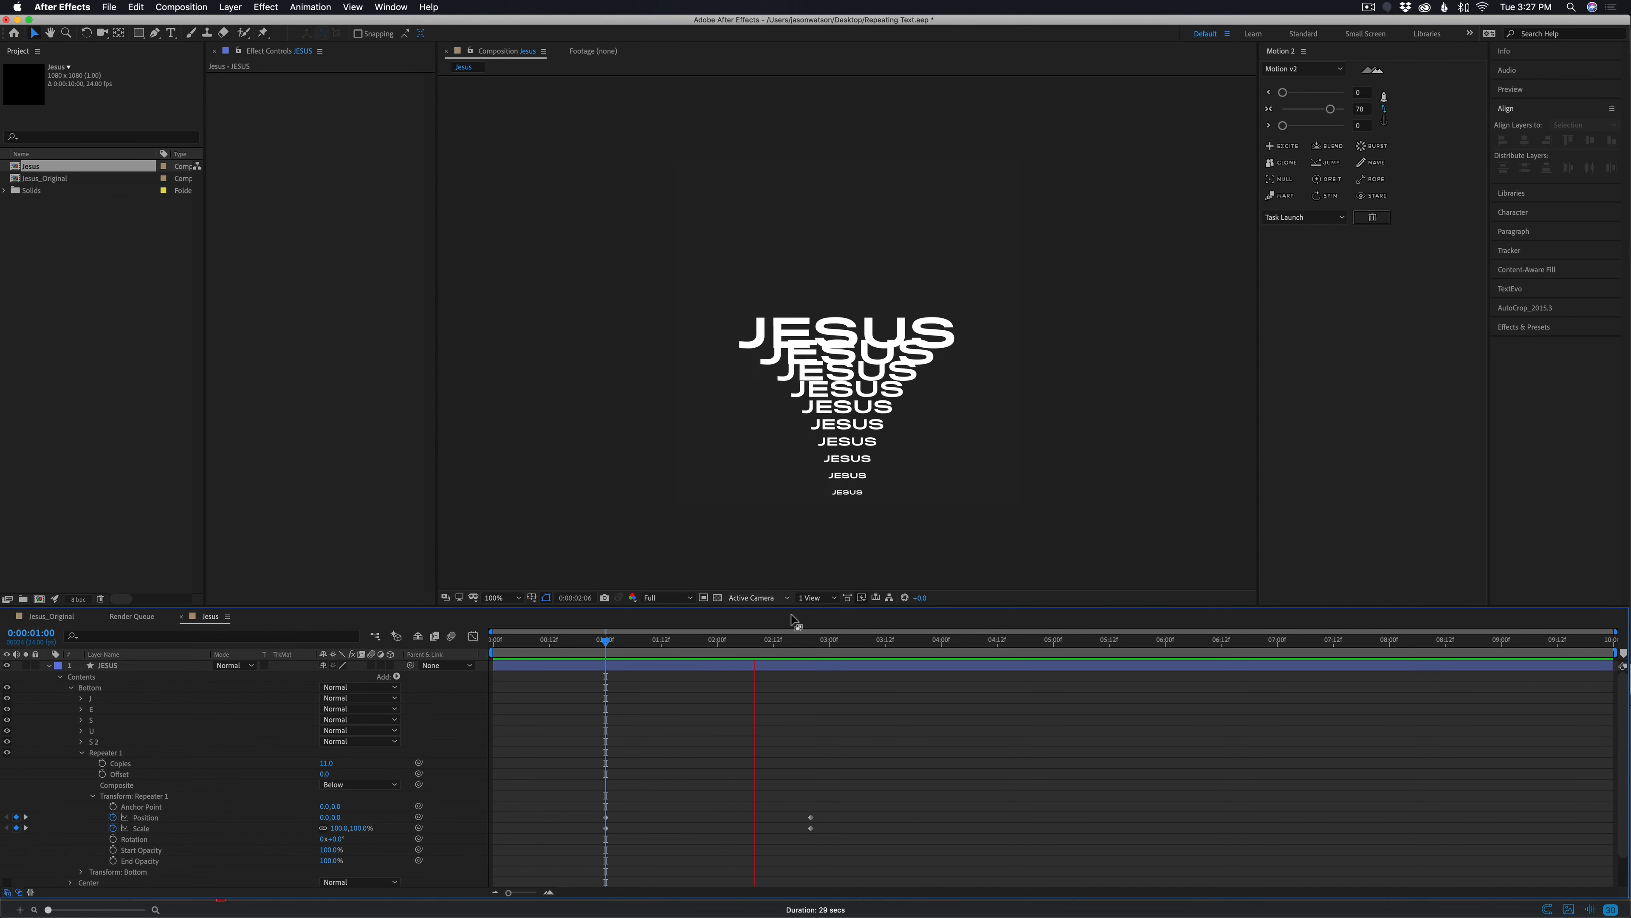
key(space)
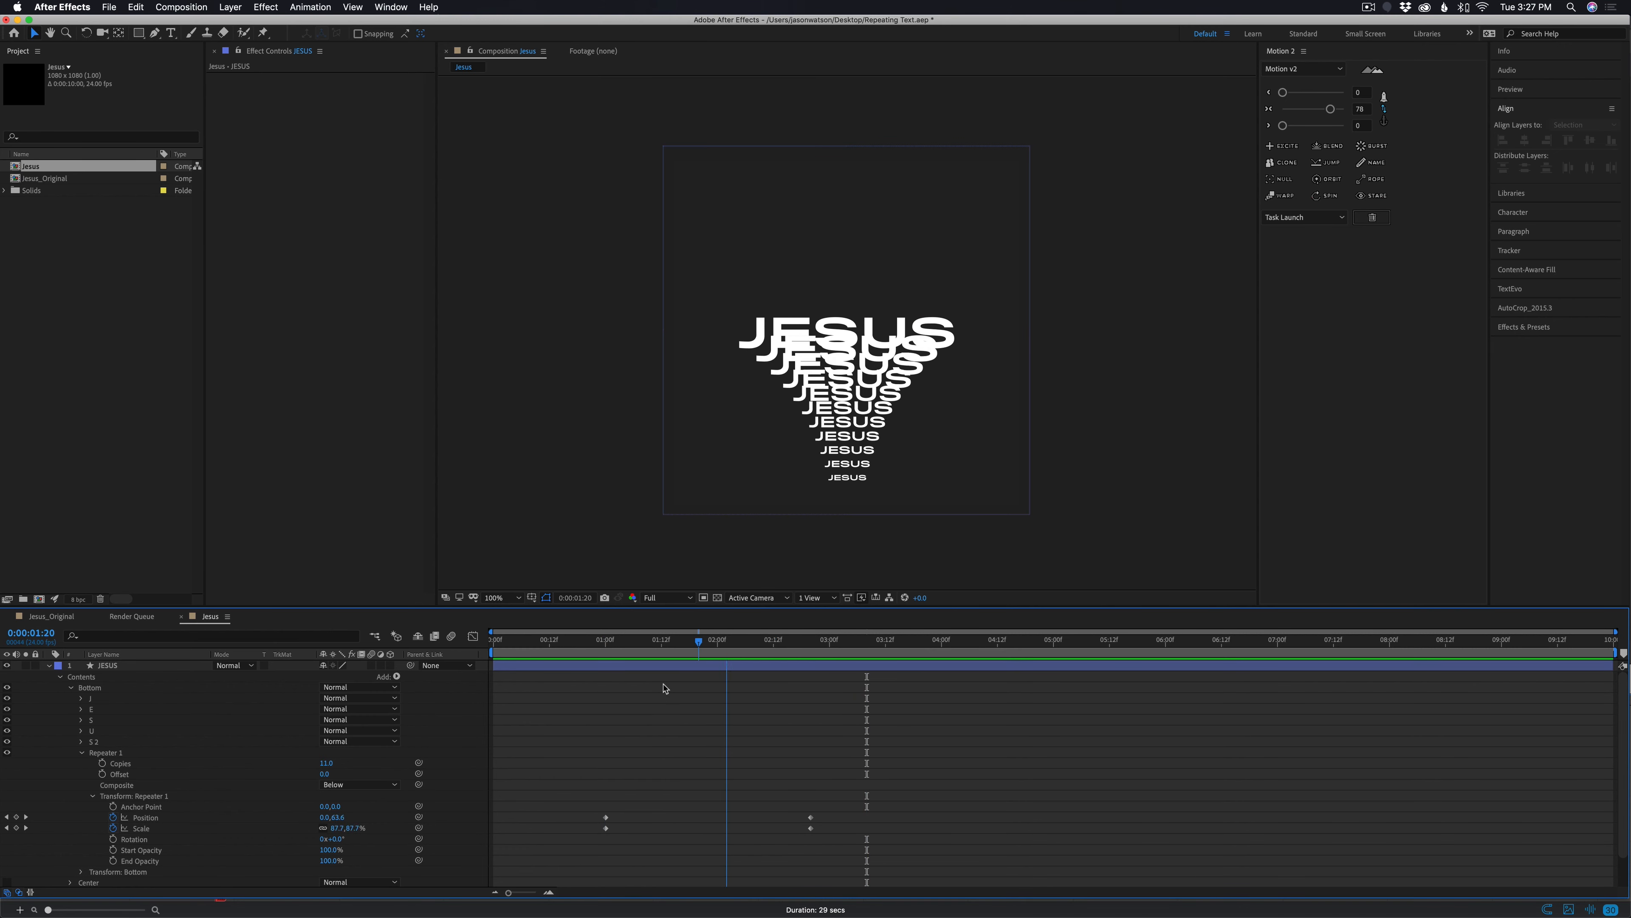
key(space)
key(space)
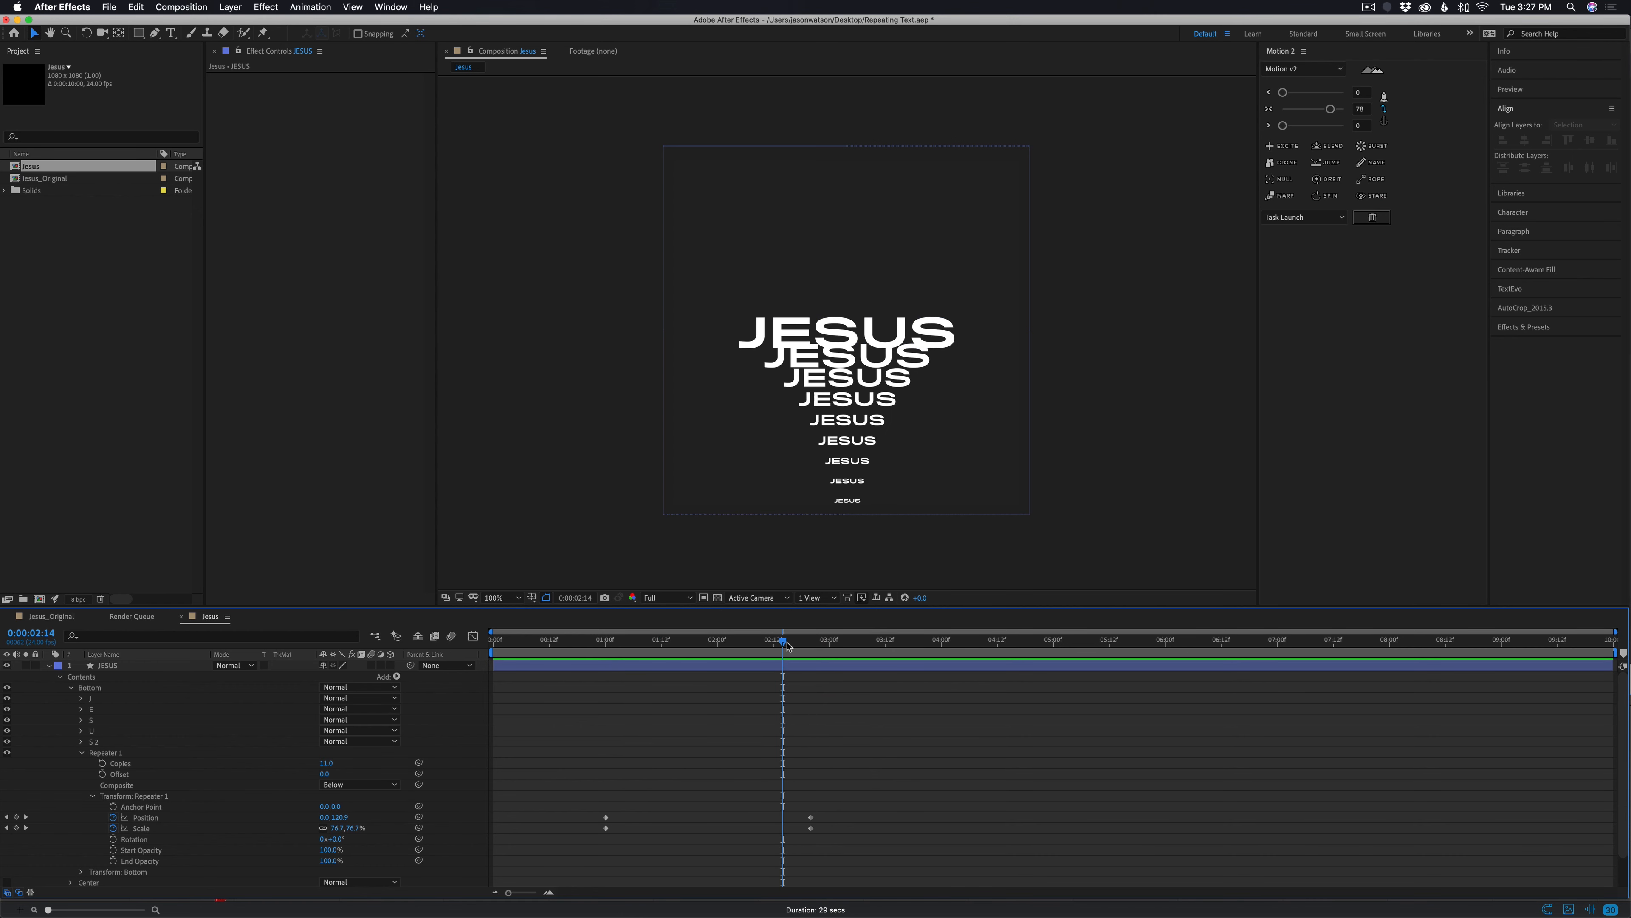
At 0:00:02:20, set the Bottom group Repeater's start opacity to 40% and its end opacity to 4%
drag(787, 646, 810, 668)
drag(330, 850, 295, 854)
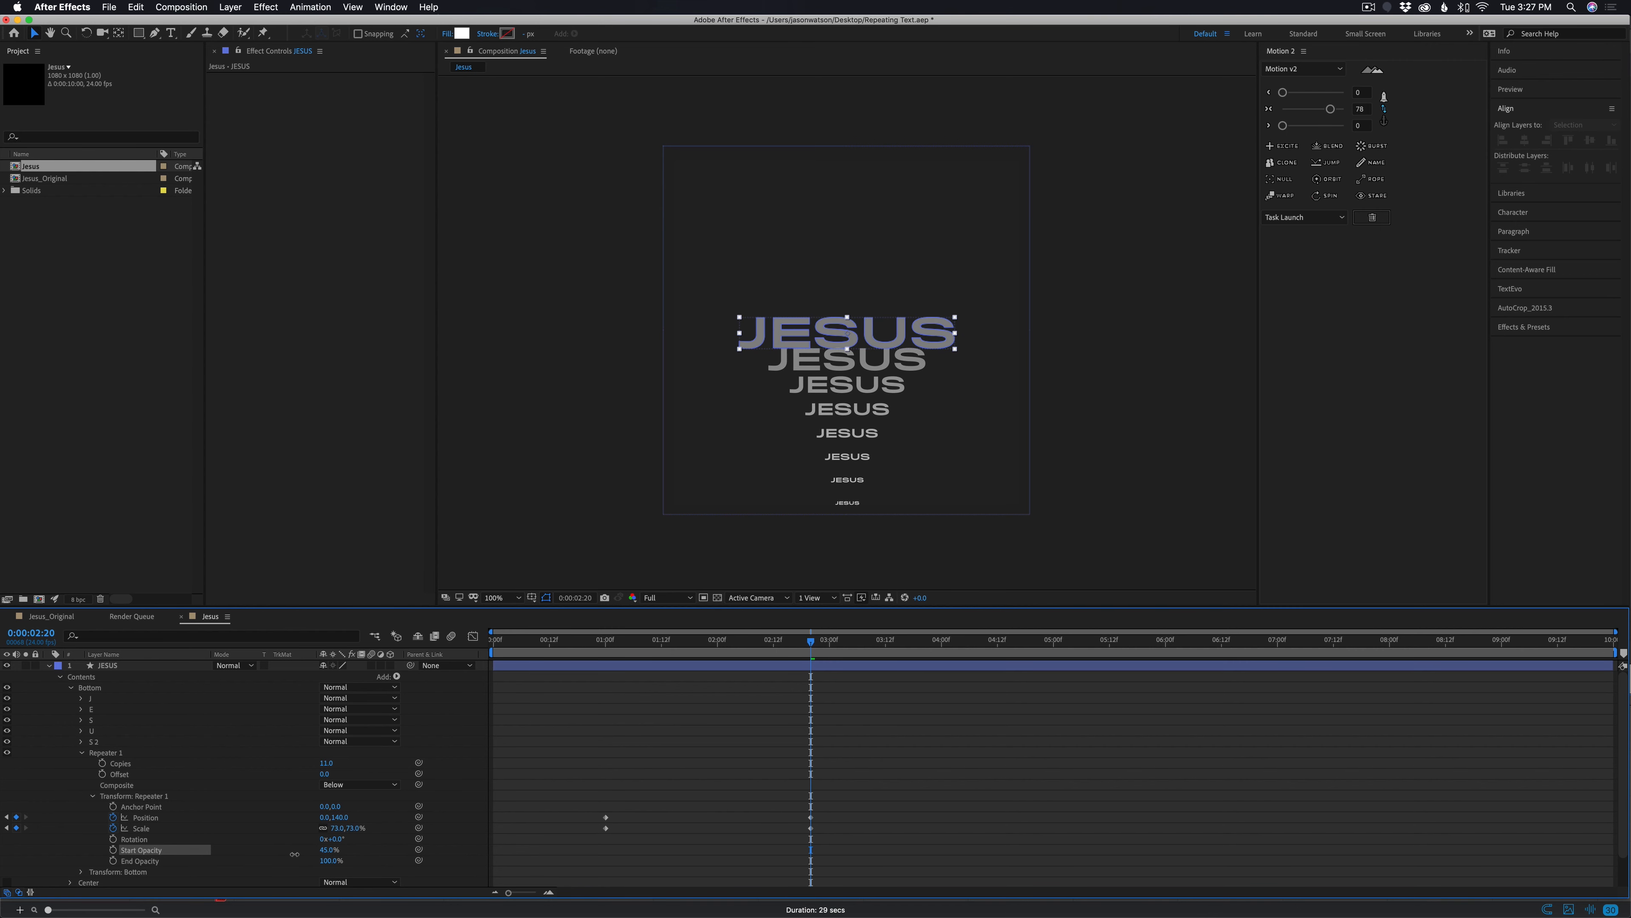
click(327, 850)
text(40)
key(Return)
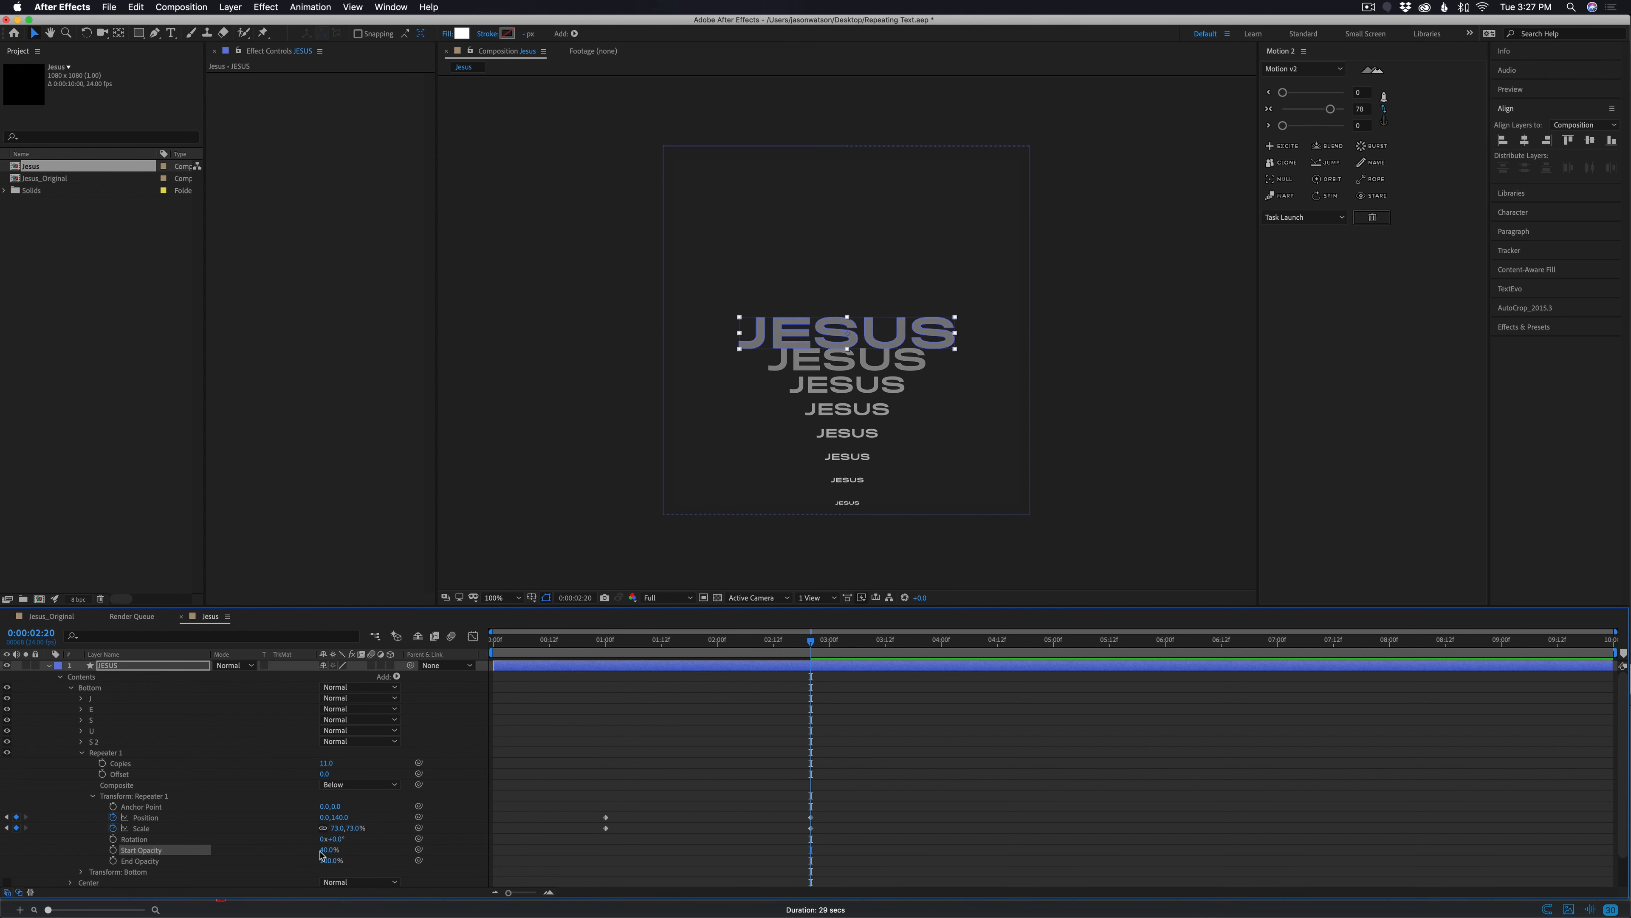
drag(327, 860, 266, 861)
click(269, 816)
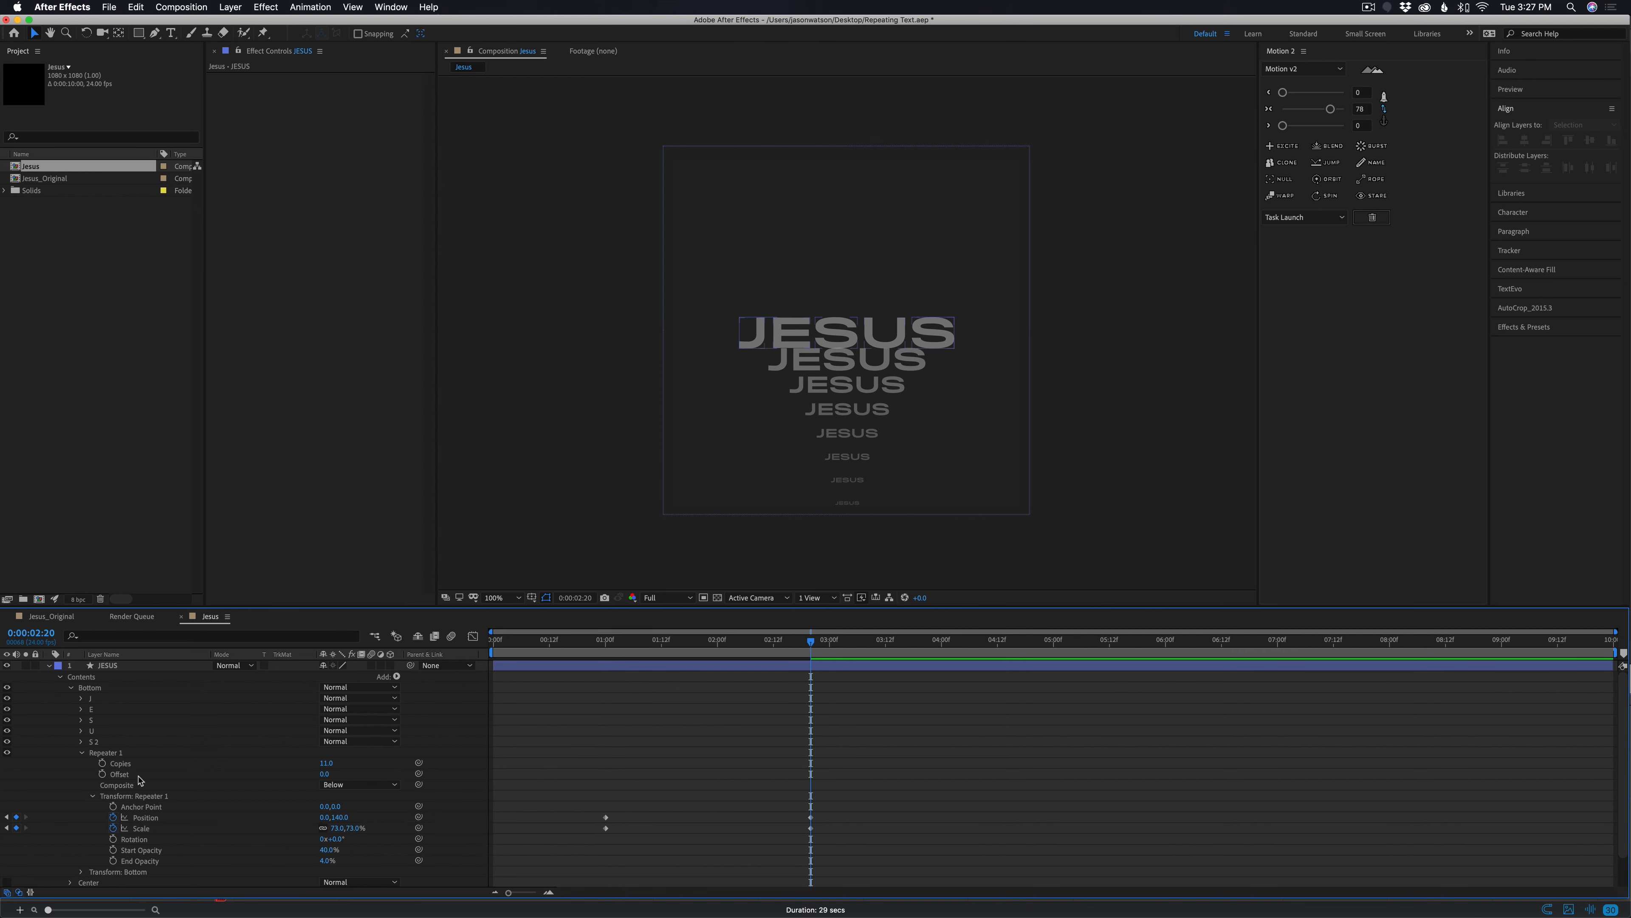
Collapse and duplicate the Bottom group, and rename the copy Top
click(86, 689)
click(70, 688)
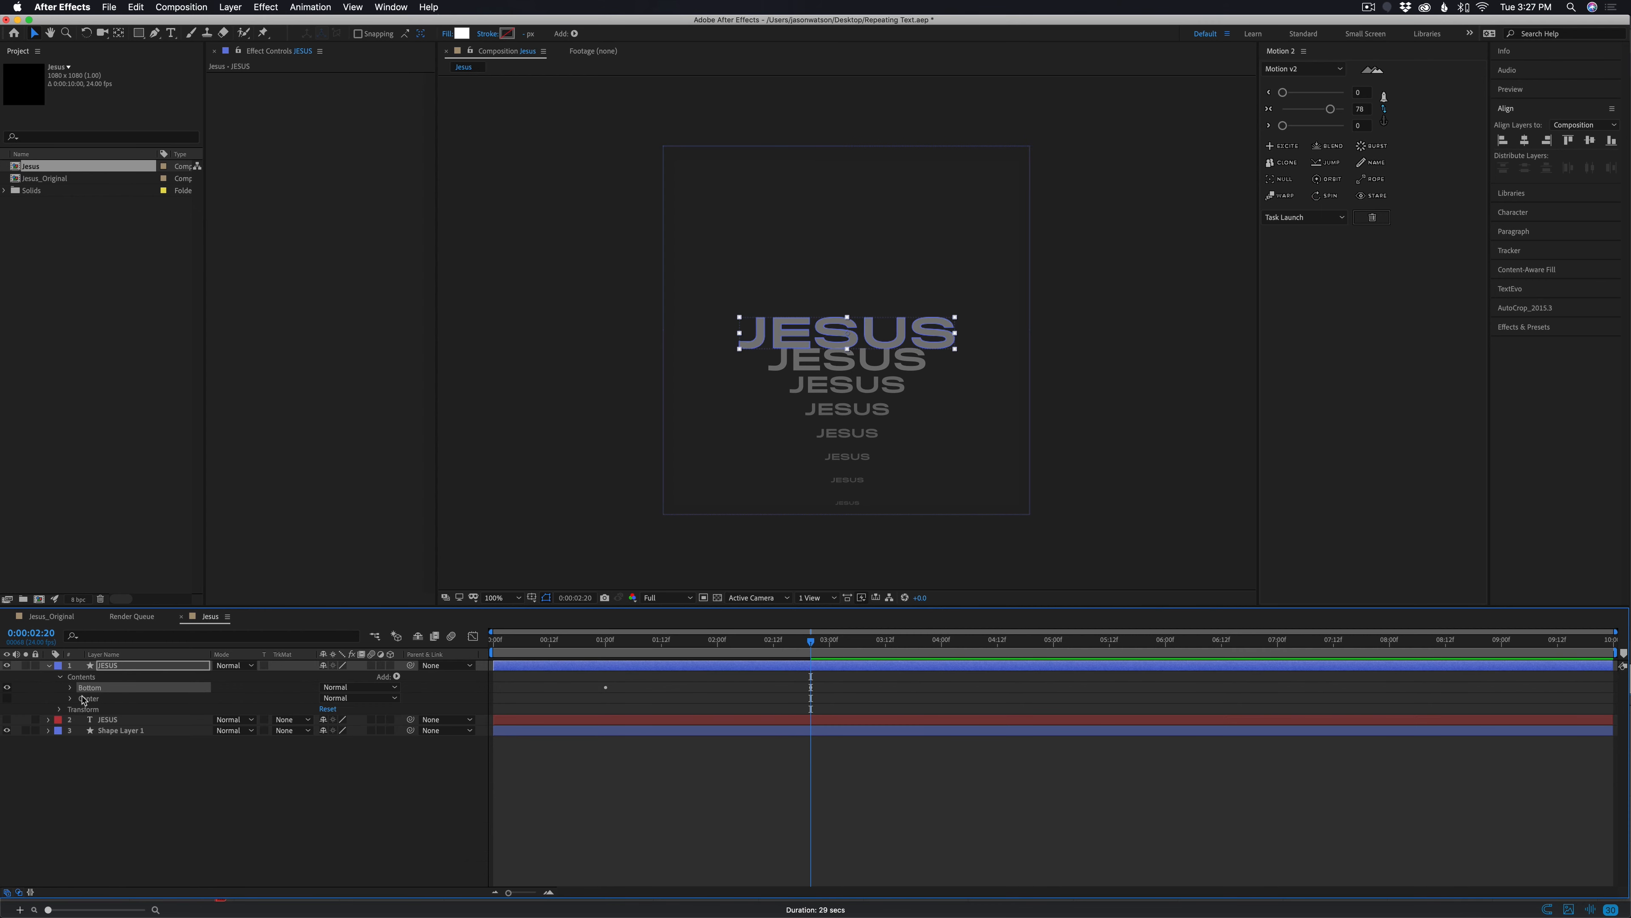
key(super+d)
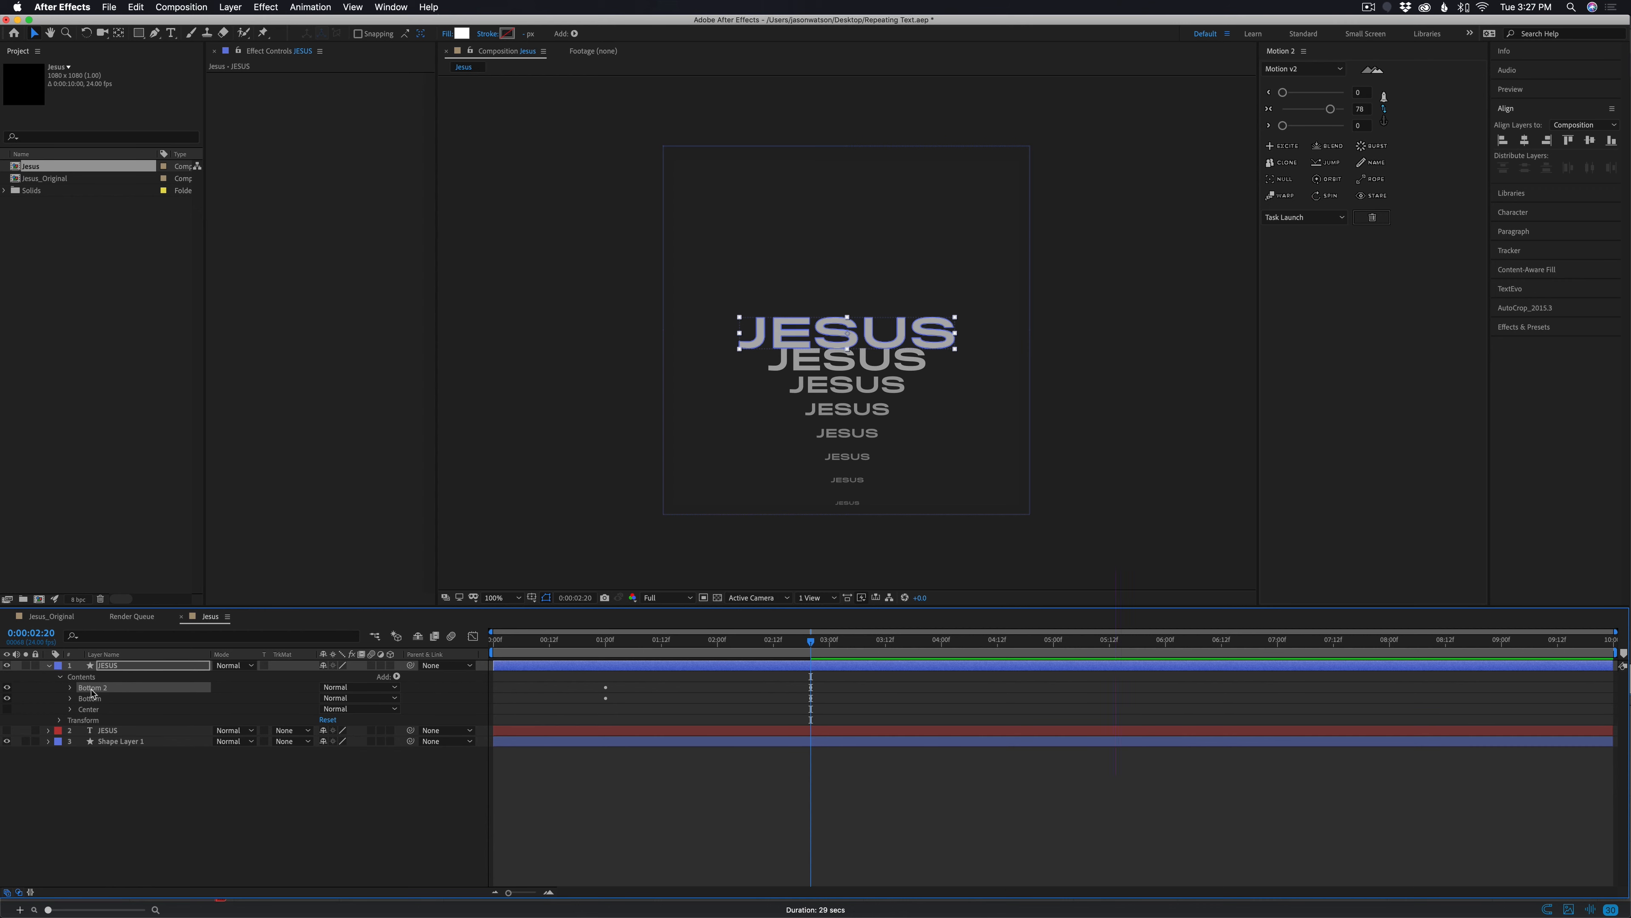
key(Return)
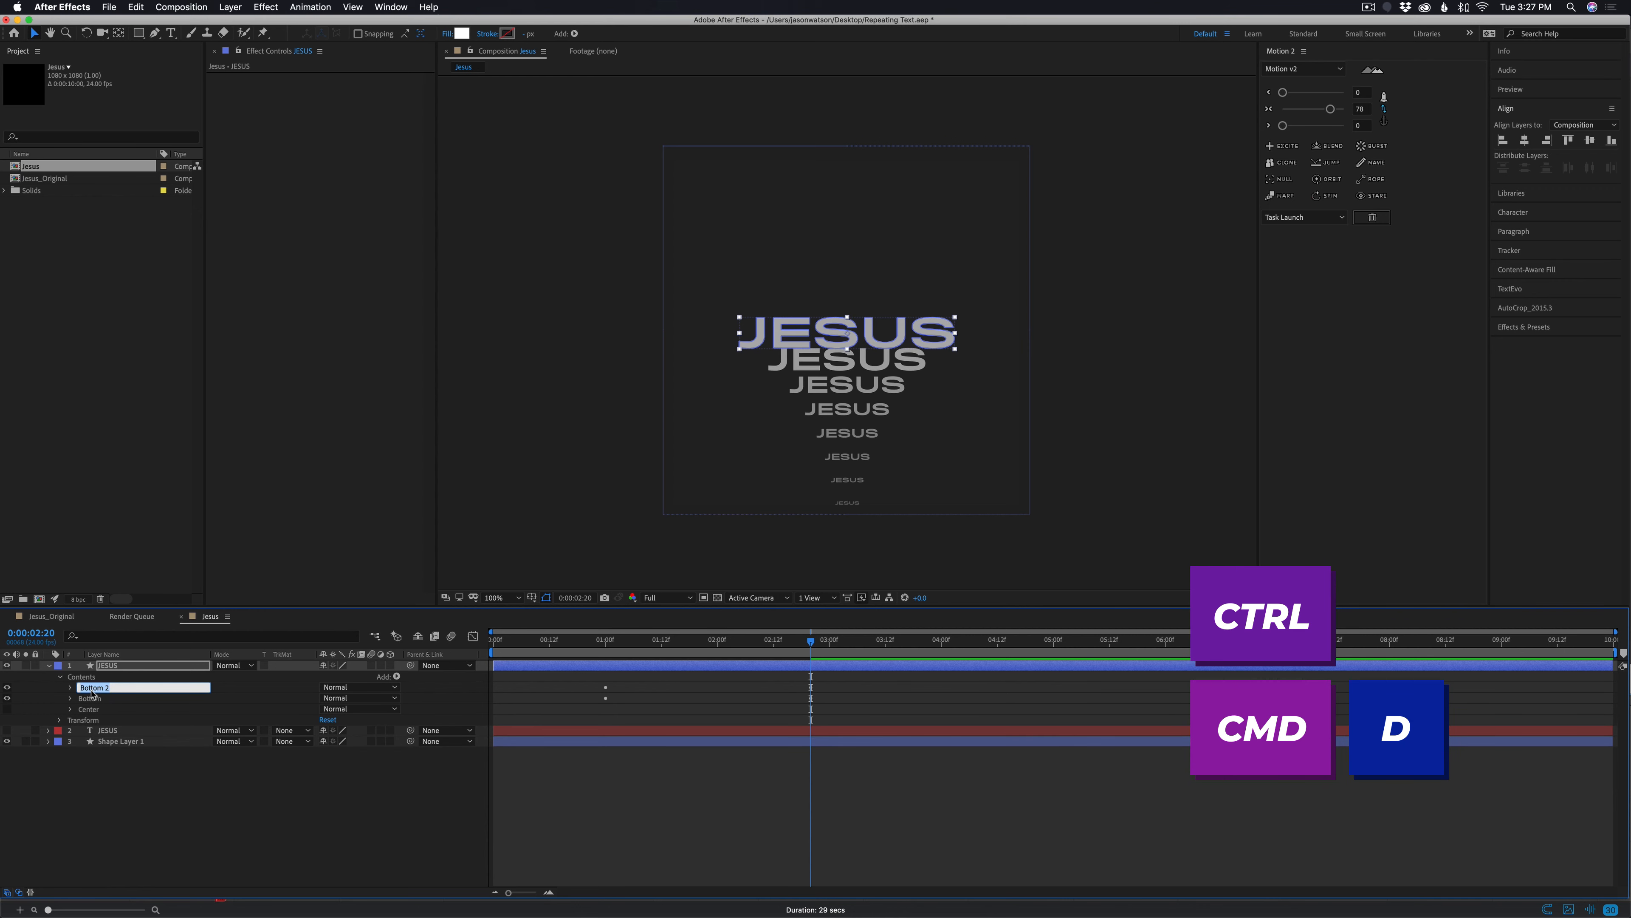
text(Top)
key(Return)
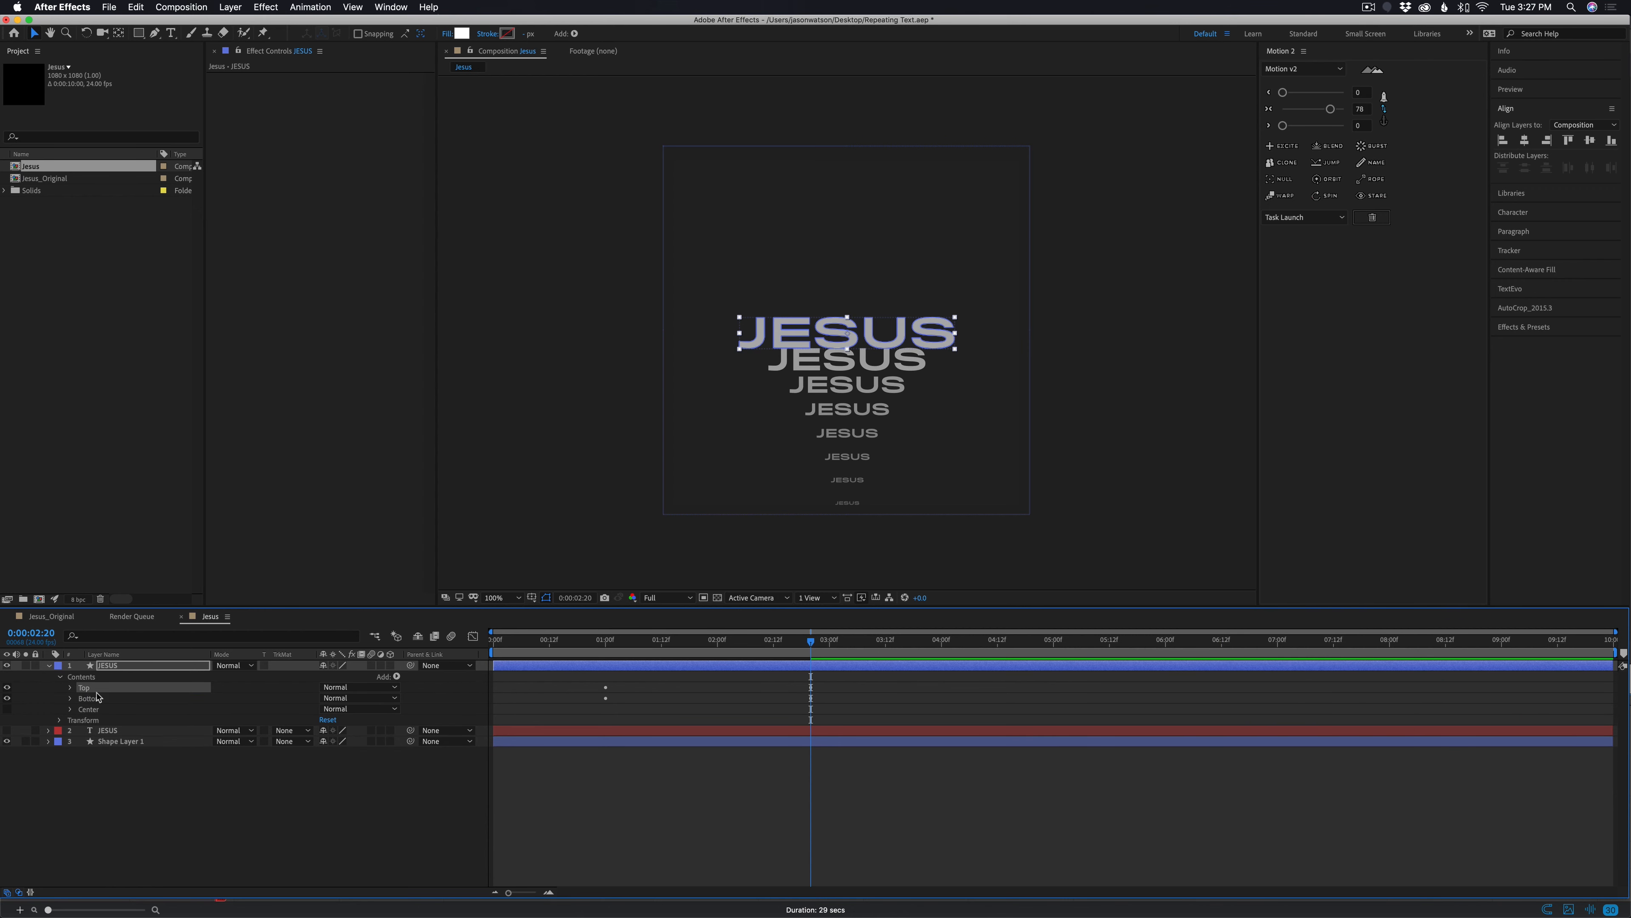
Reveal the layer's keyframes and set the Top group Repeater's position to 0, -140 at 0:00:02:20
key(u)
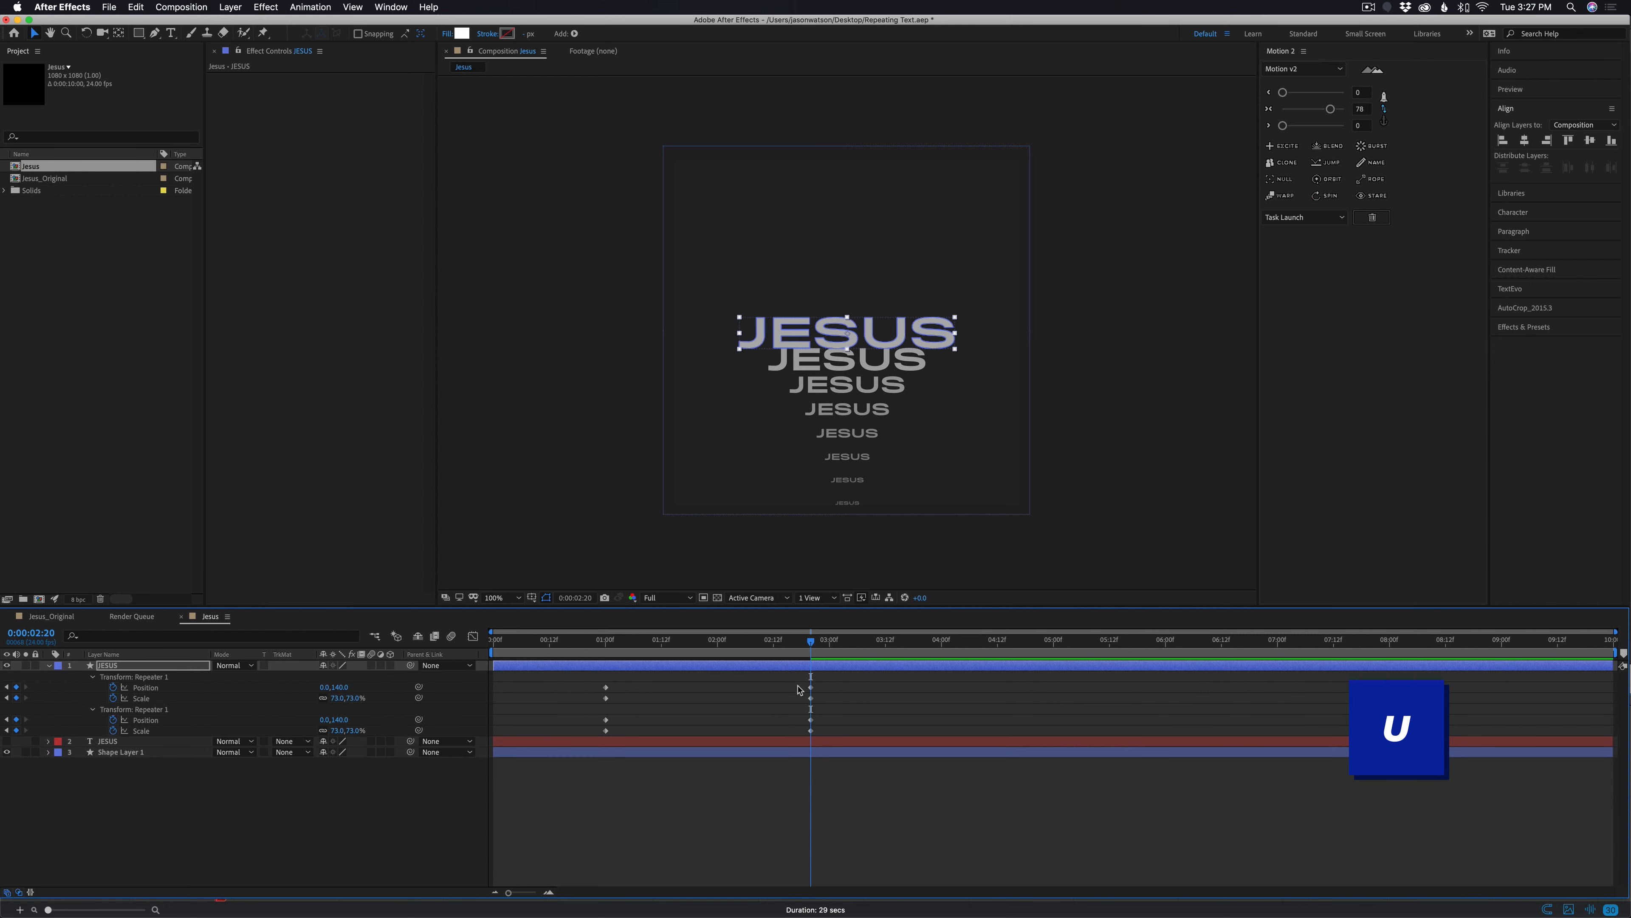
click(337, 687)
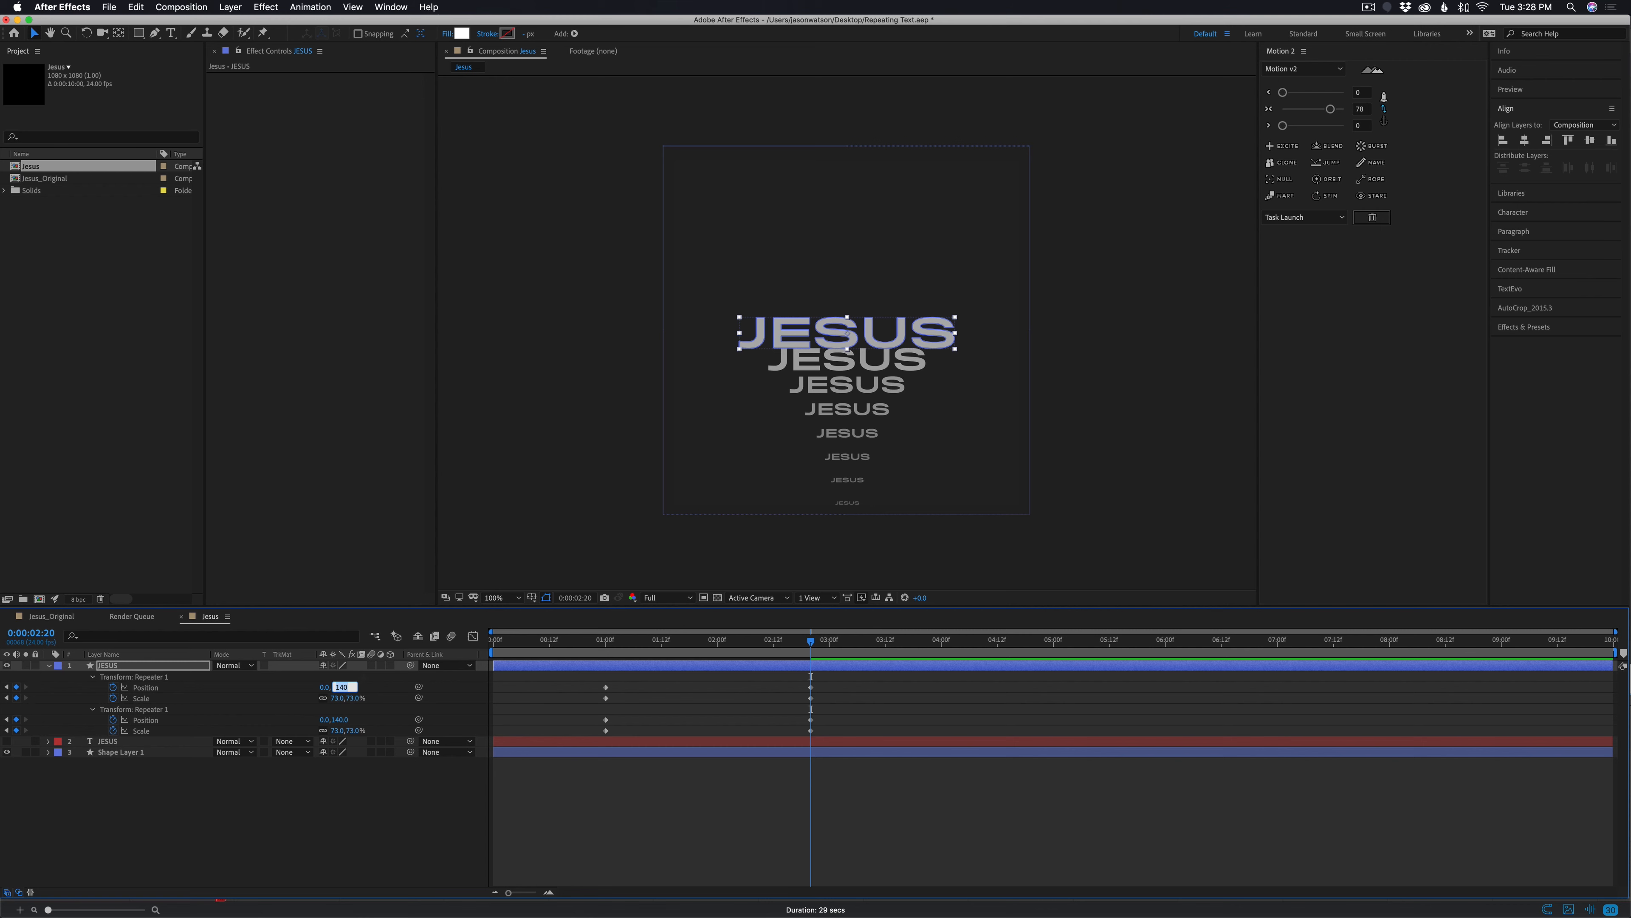
click(335, 687)
text(-)
key(Return)
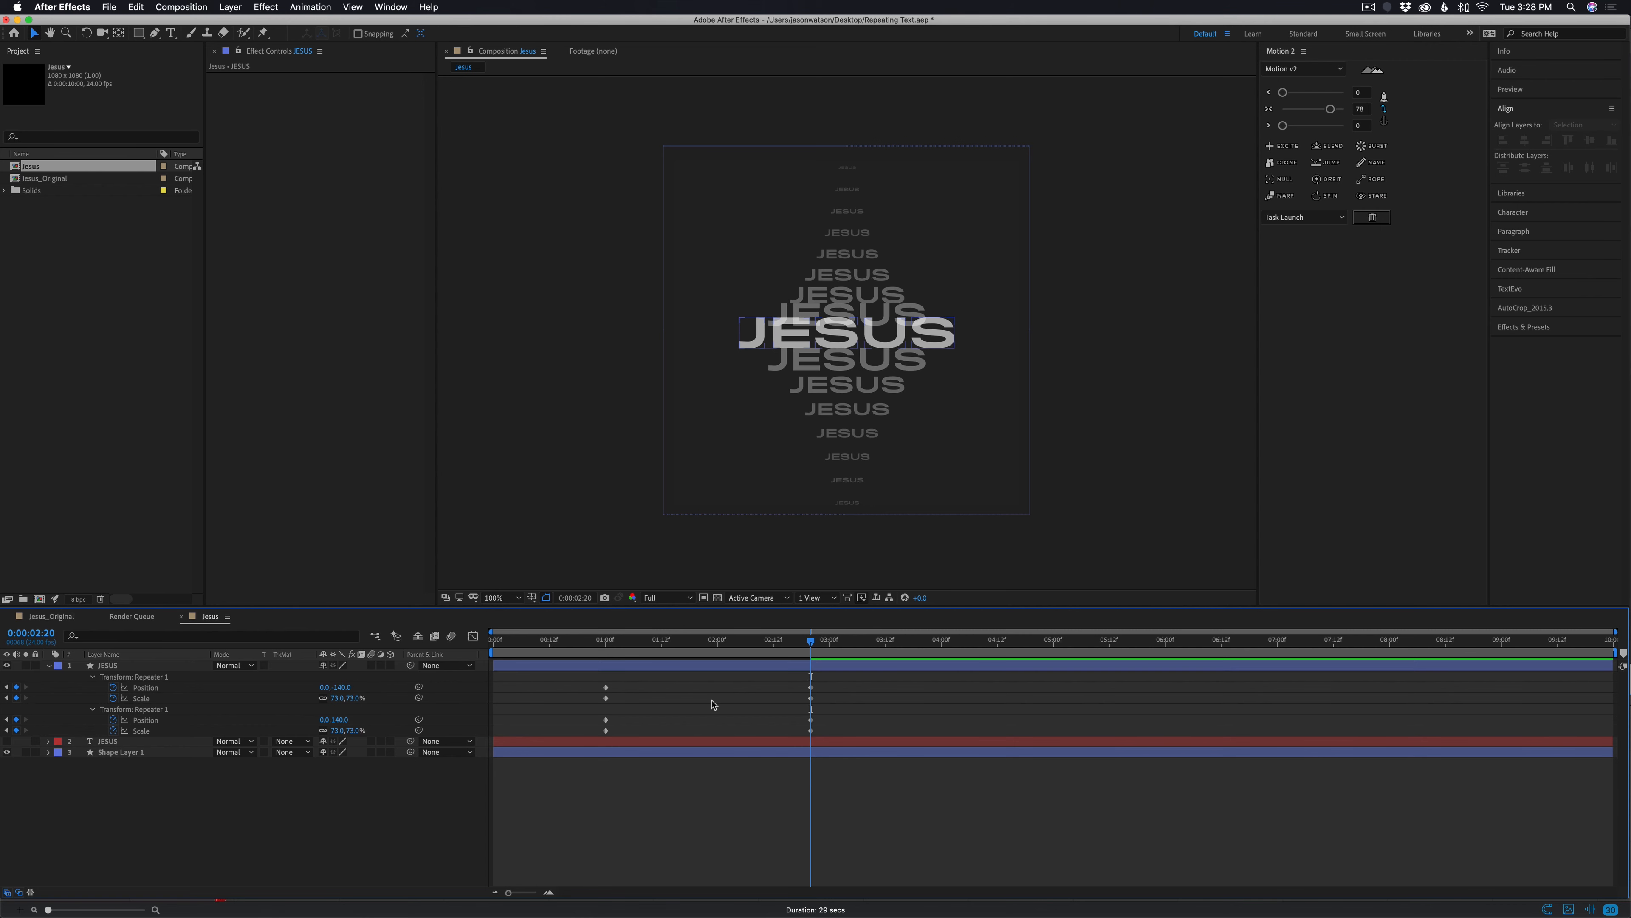
Play back the mirrored Repeater animation from 0:00:01:00 to check how the copies spread both ways
drag(814, 638, 604, 667)
key(space)
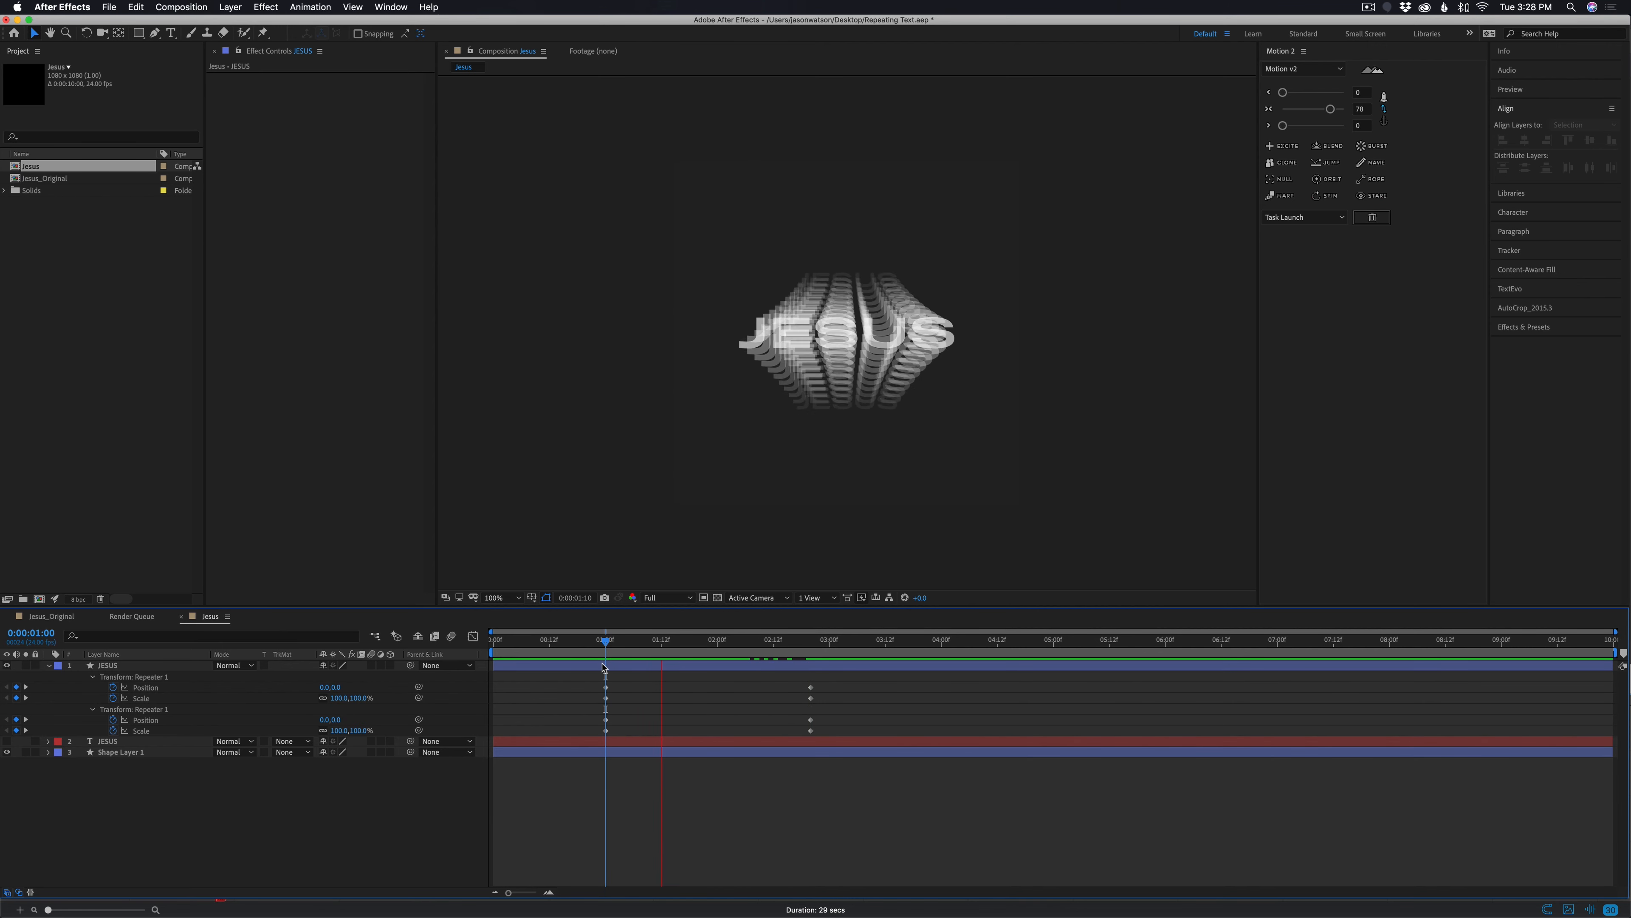
key(space)
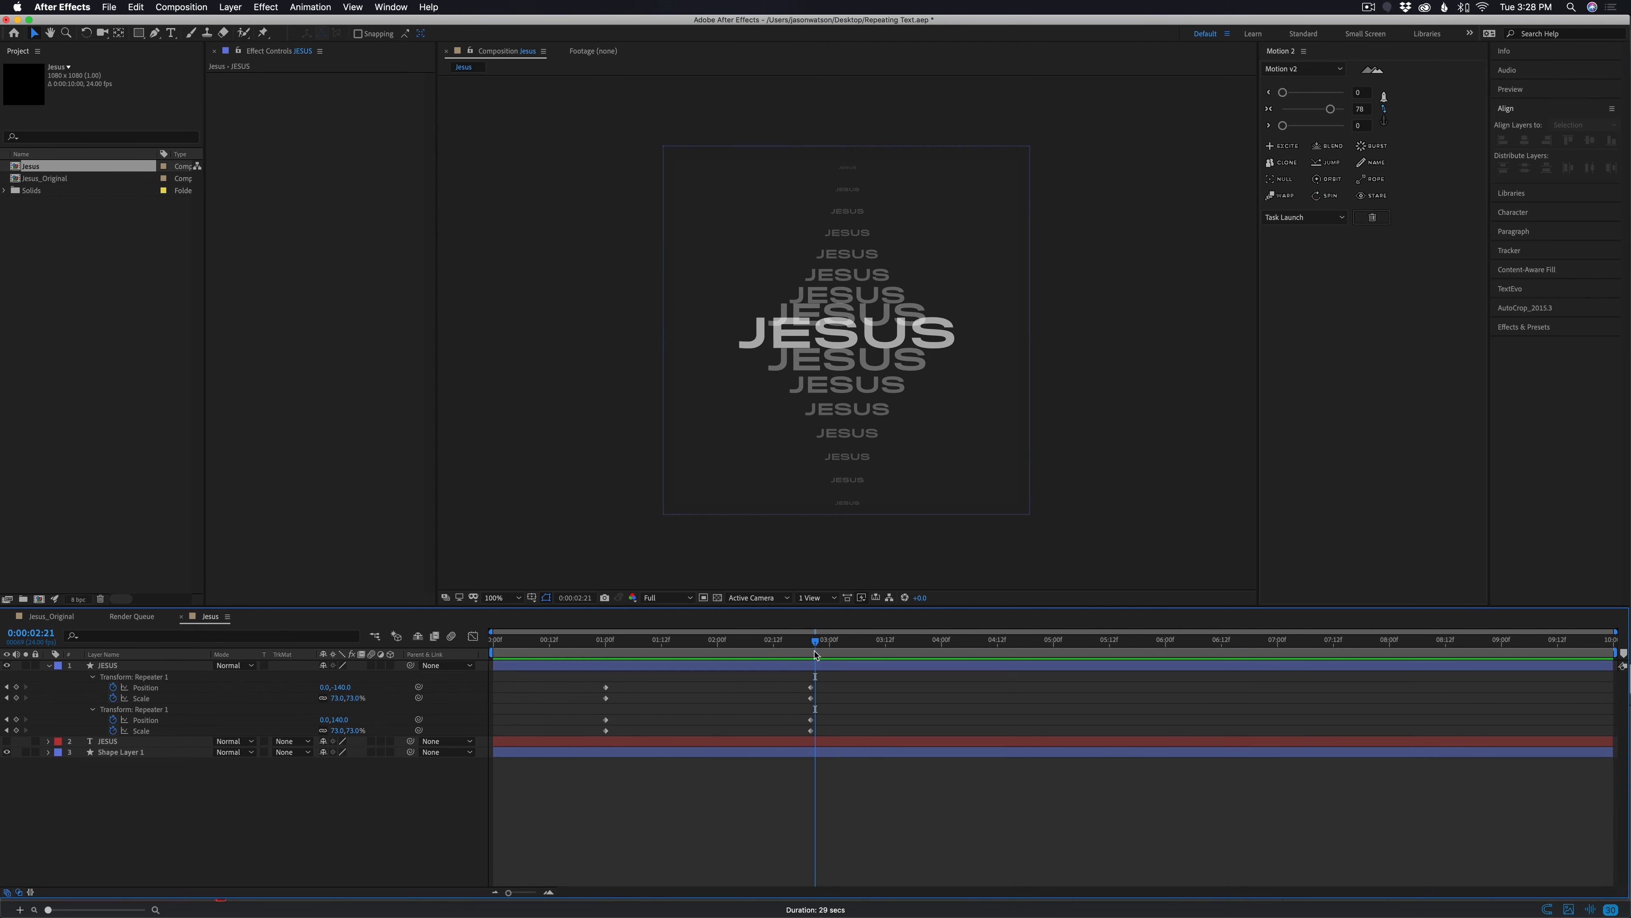
At 0:00:02:20, move the Center group above Top in the JESUS layer's contents and make it visible
drag(815, 653, 811, 653)
click(49, 666)
click(49, 666)
click(71, 687)
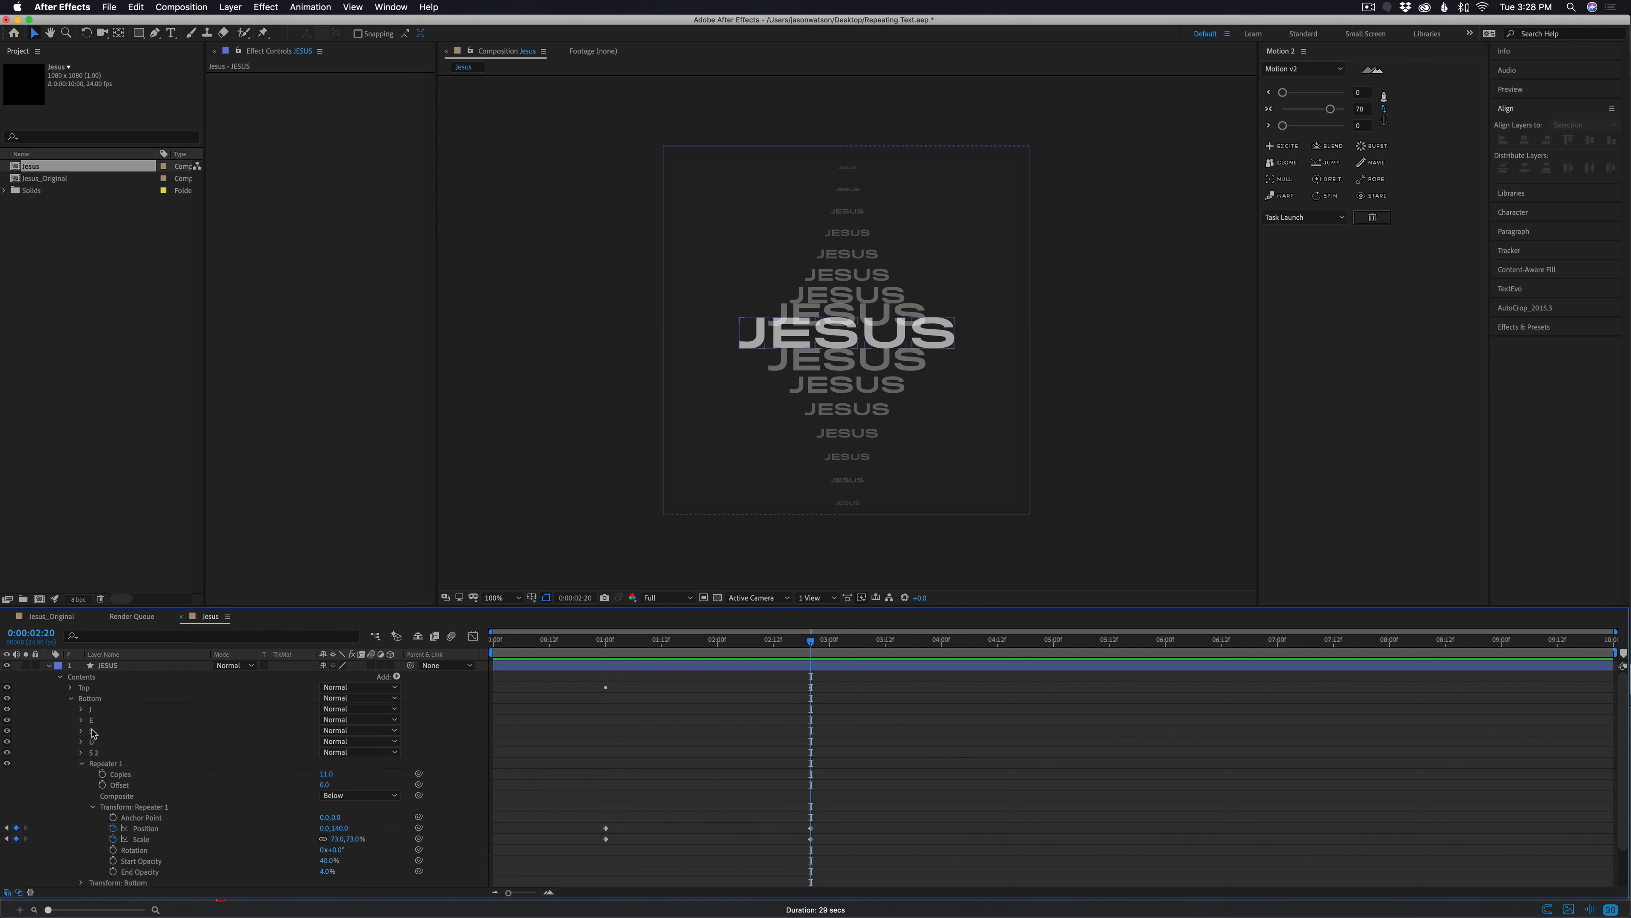
click(70, 698)
drag(84, 710, 74, 685)
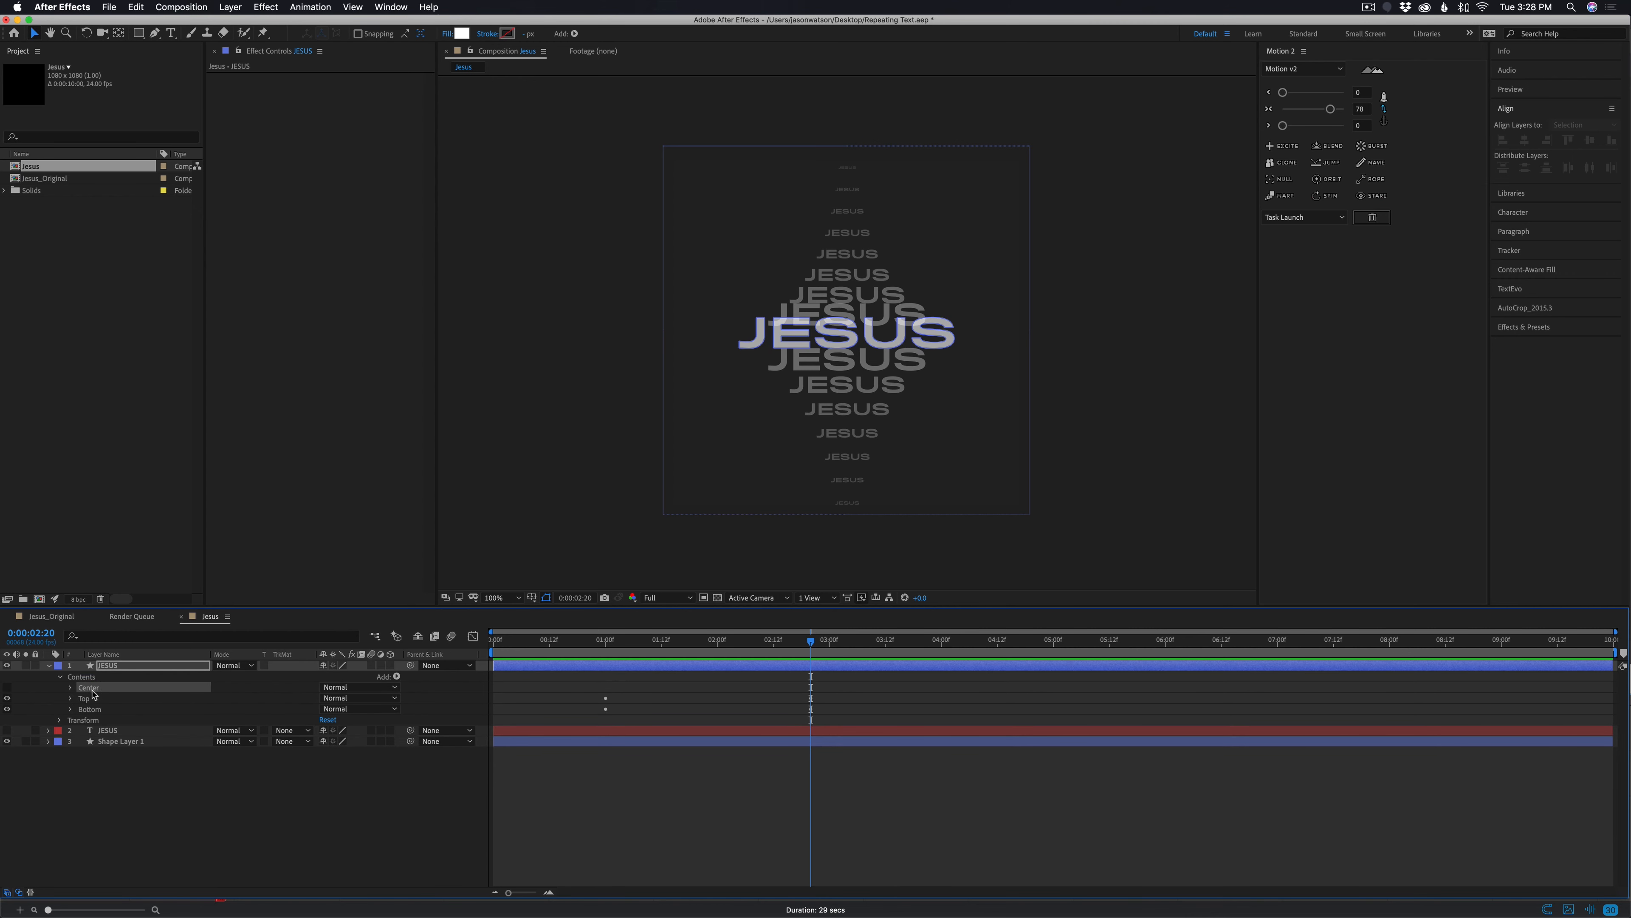
click(7, 687)
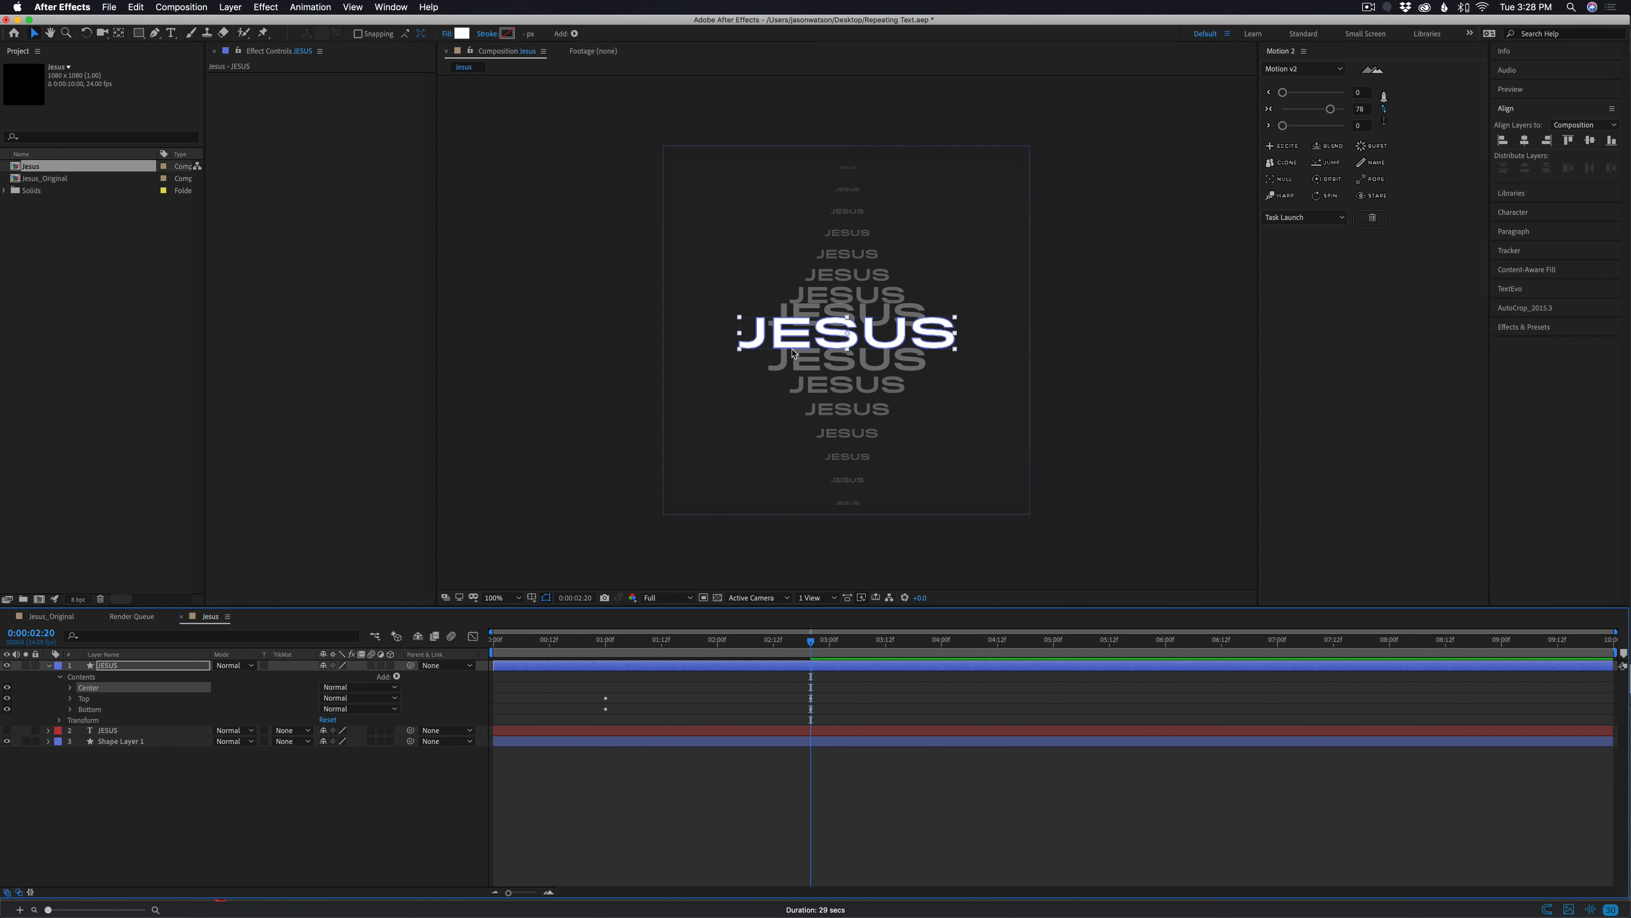
Set the Center group's fill to None
click(448, 38)
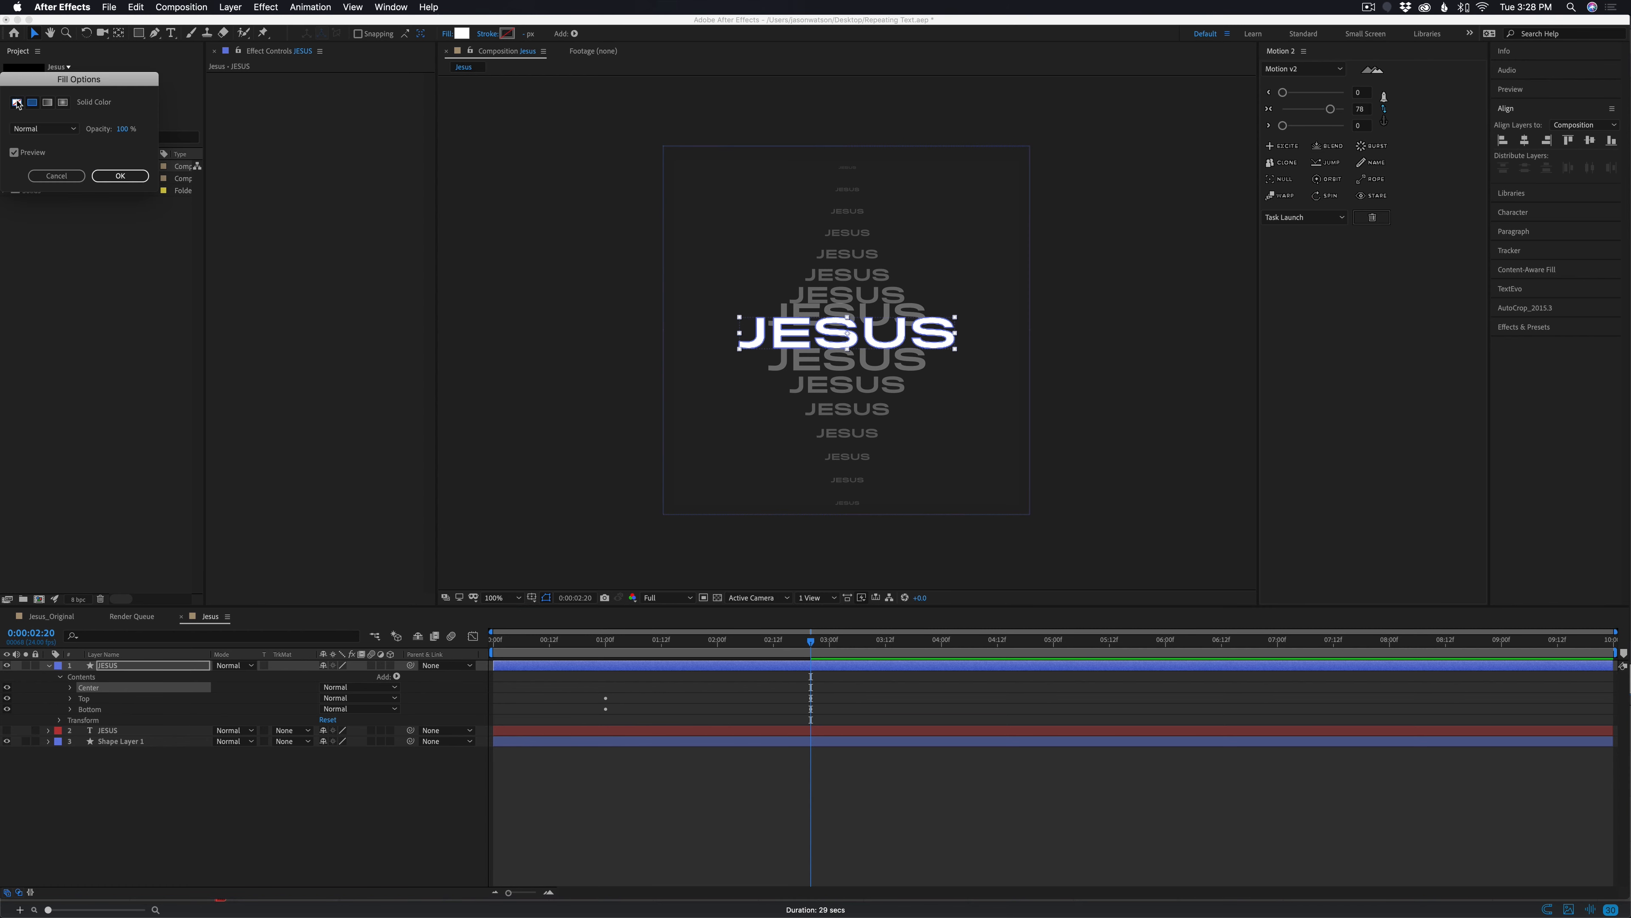
click(17, 103)
click(121, 176)
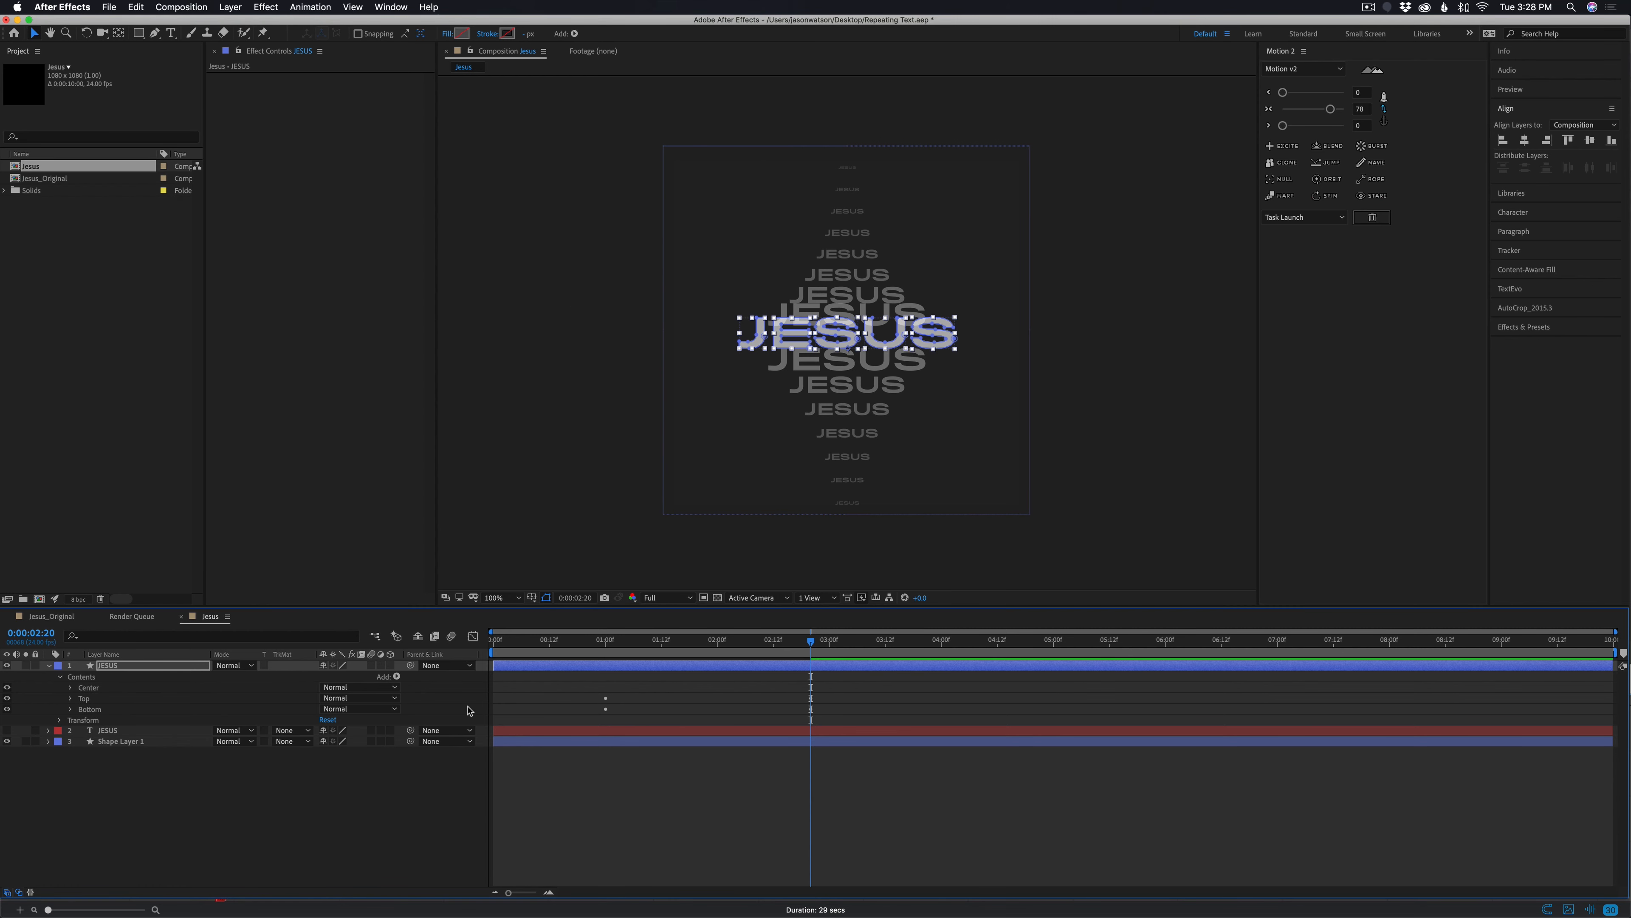
Add a Stroke to the Center group with colour FFFFFF and a width of 6 px
click(71, 688)
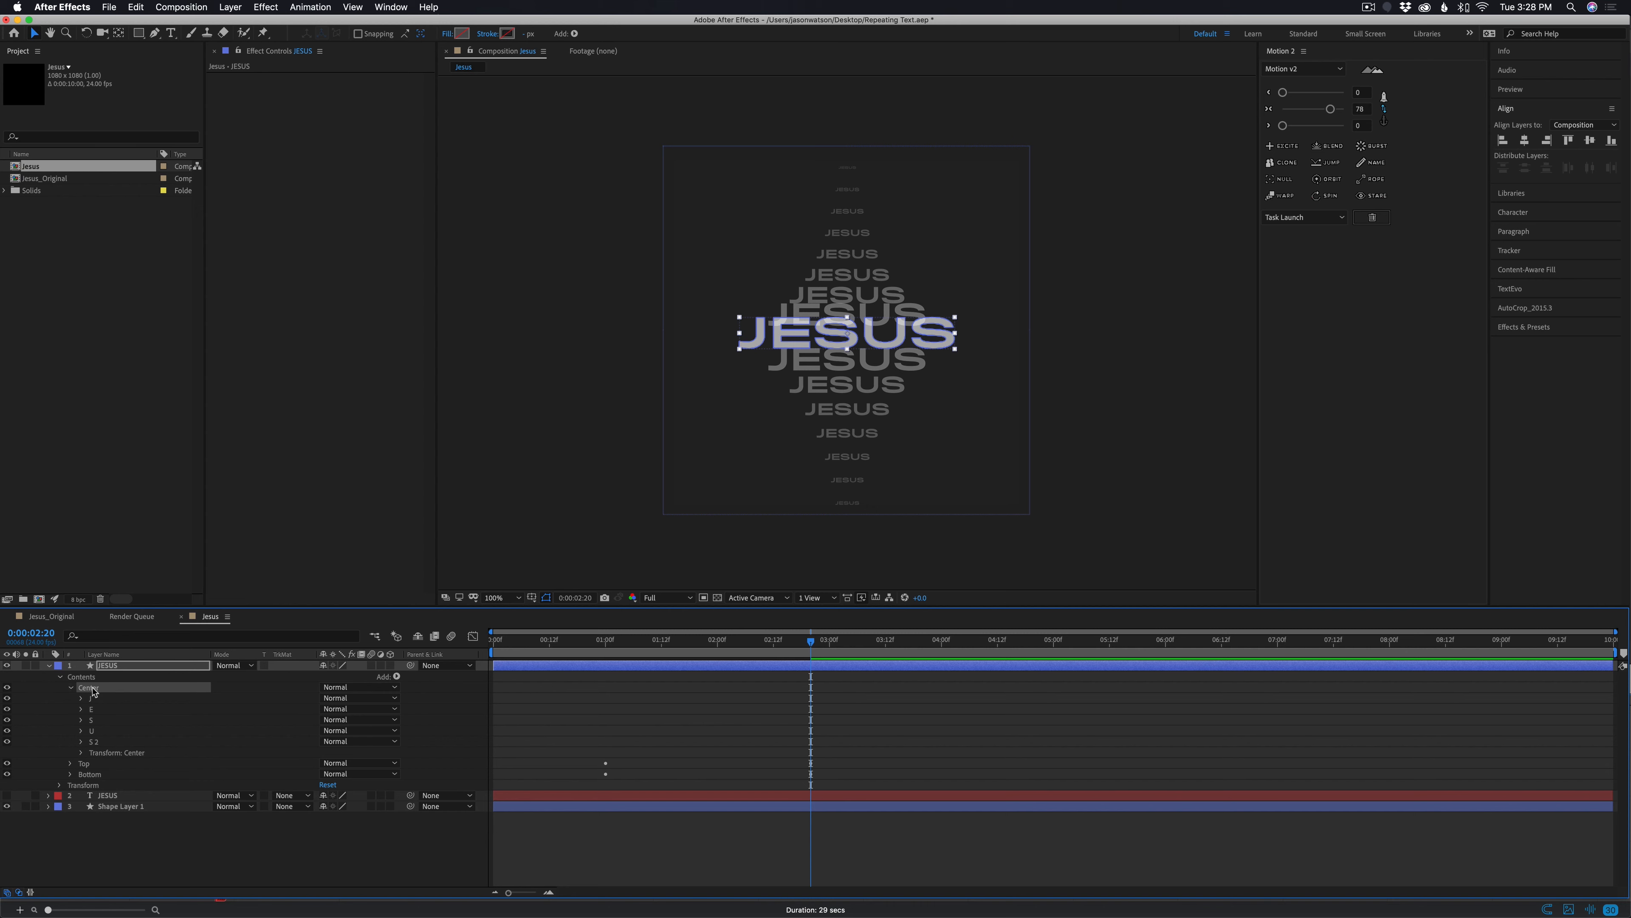
click(397, 677)
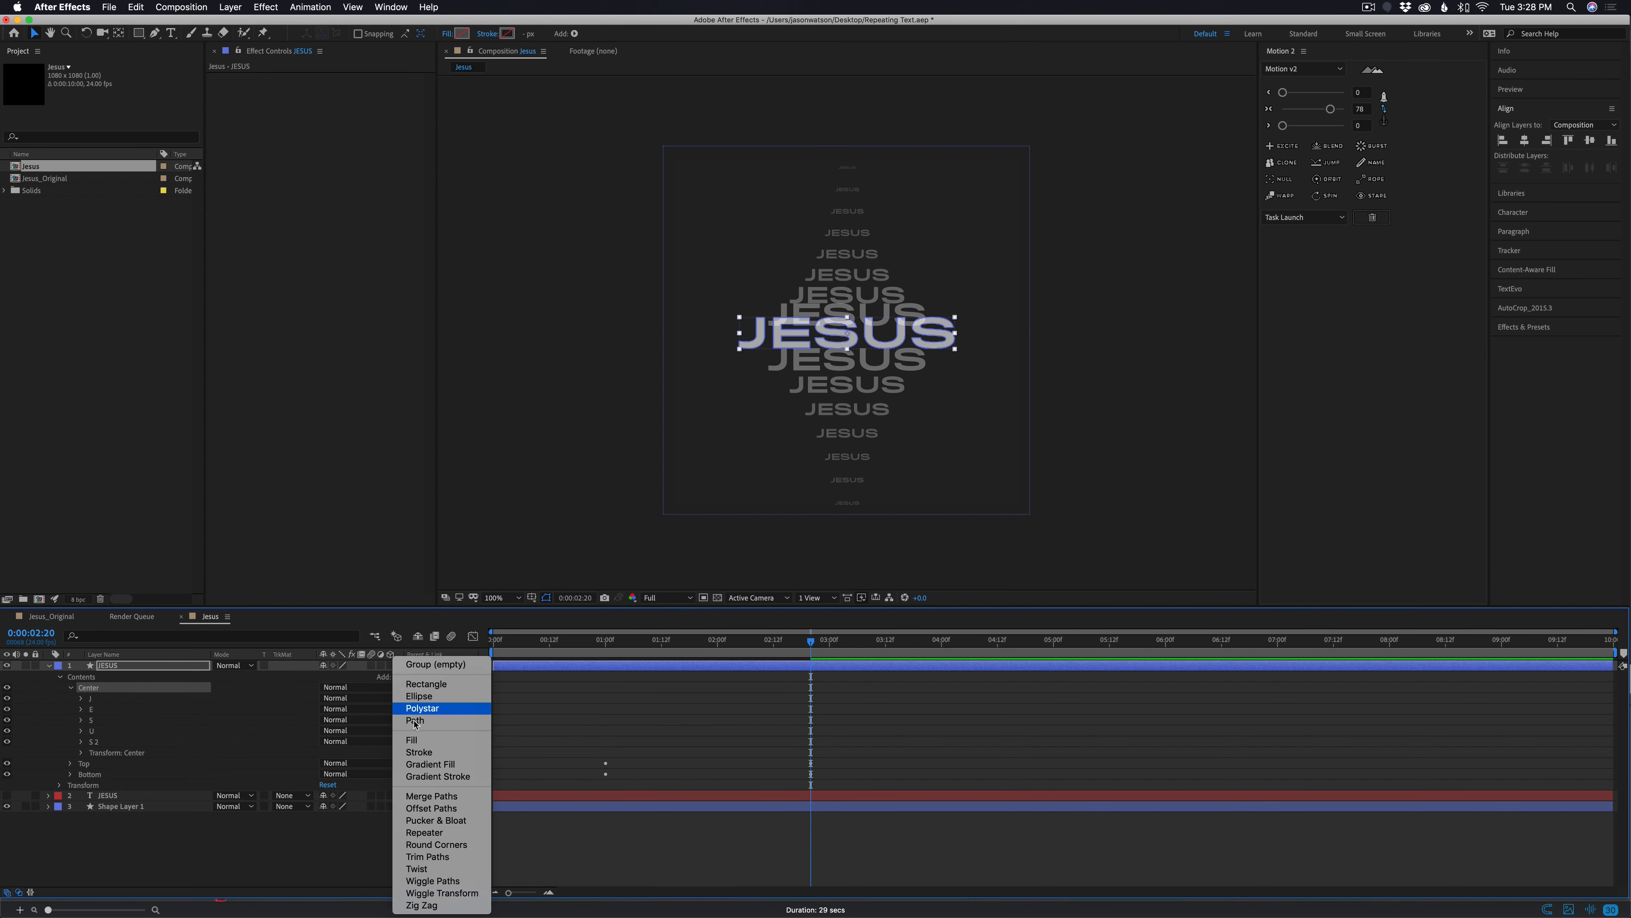
click(412, 749)
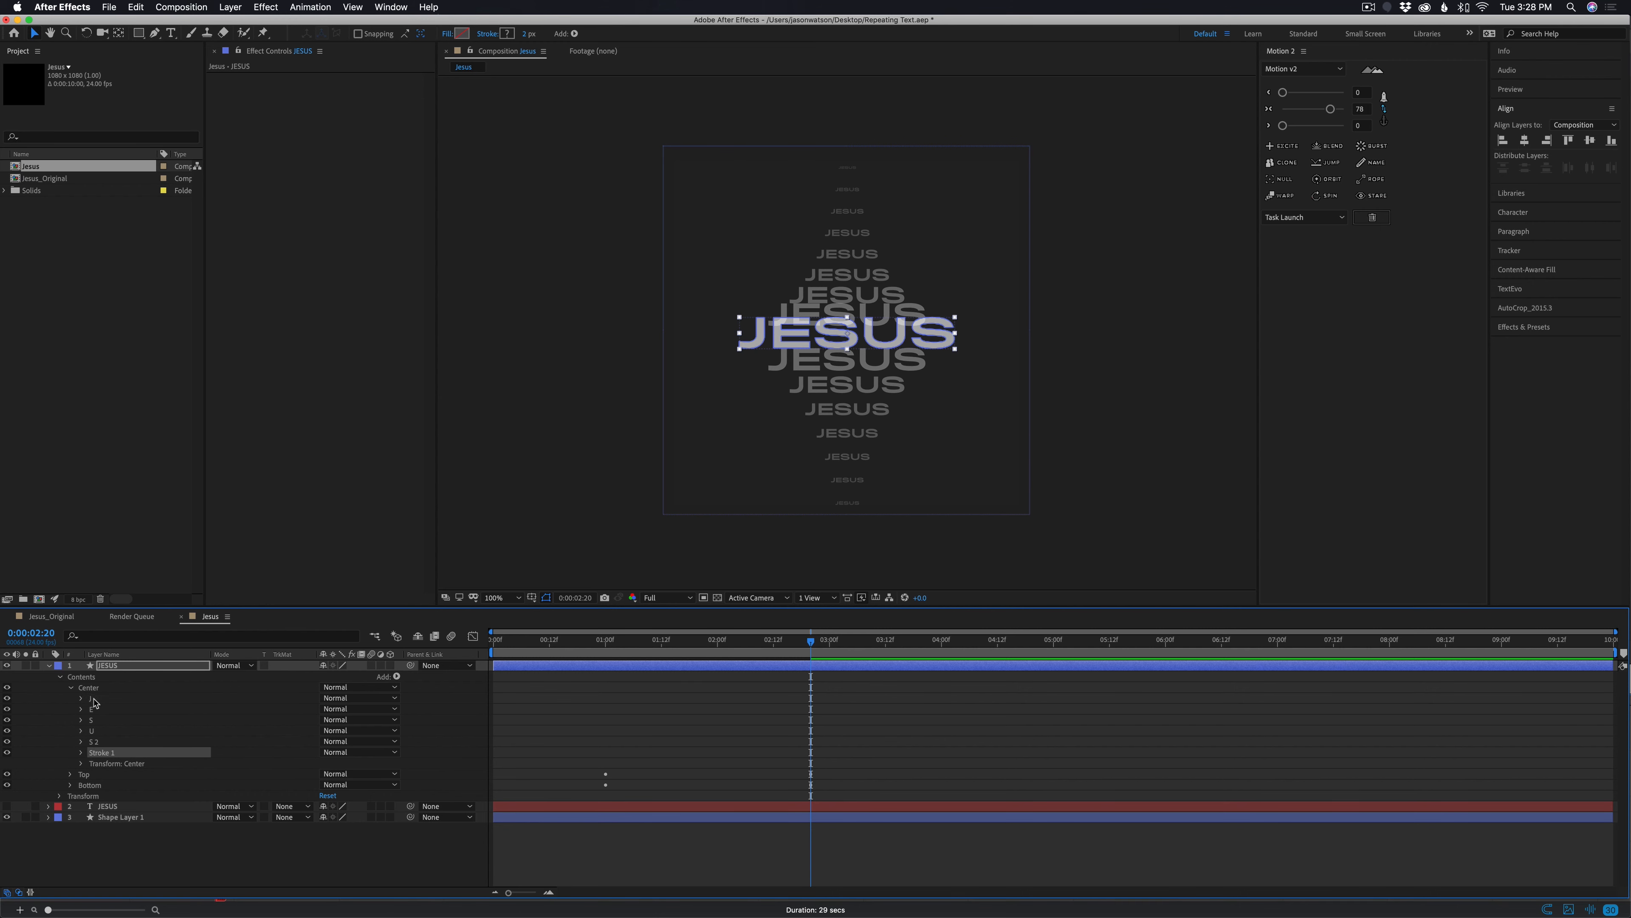
click(506, 34)
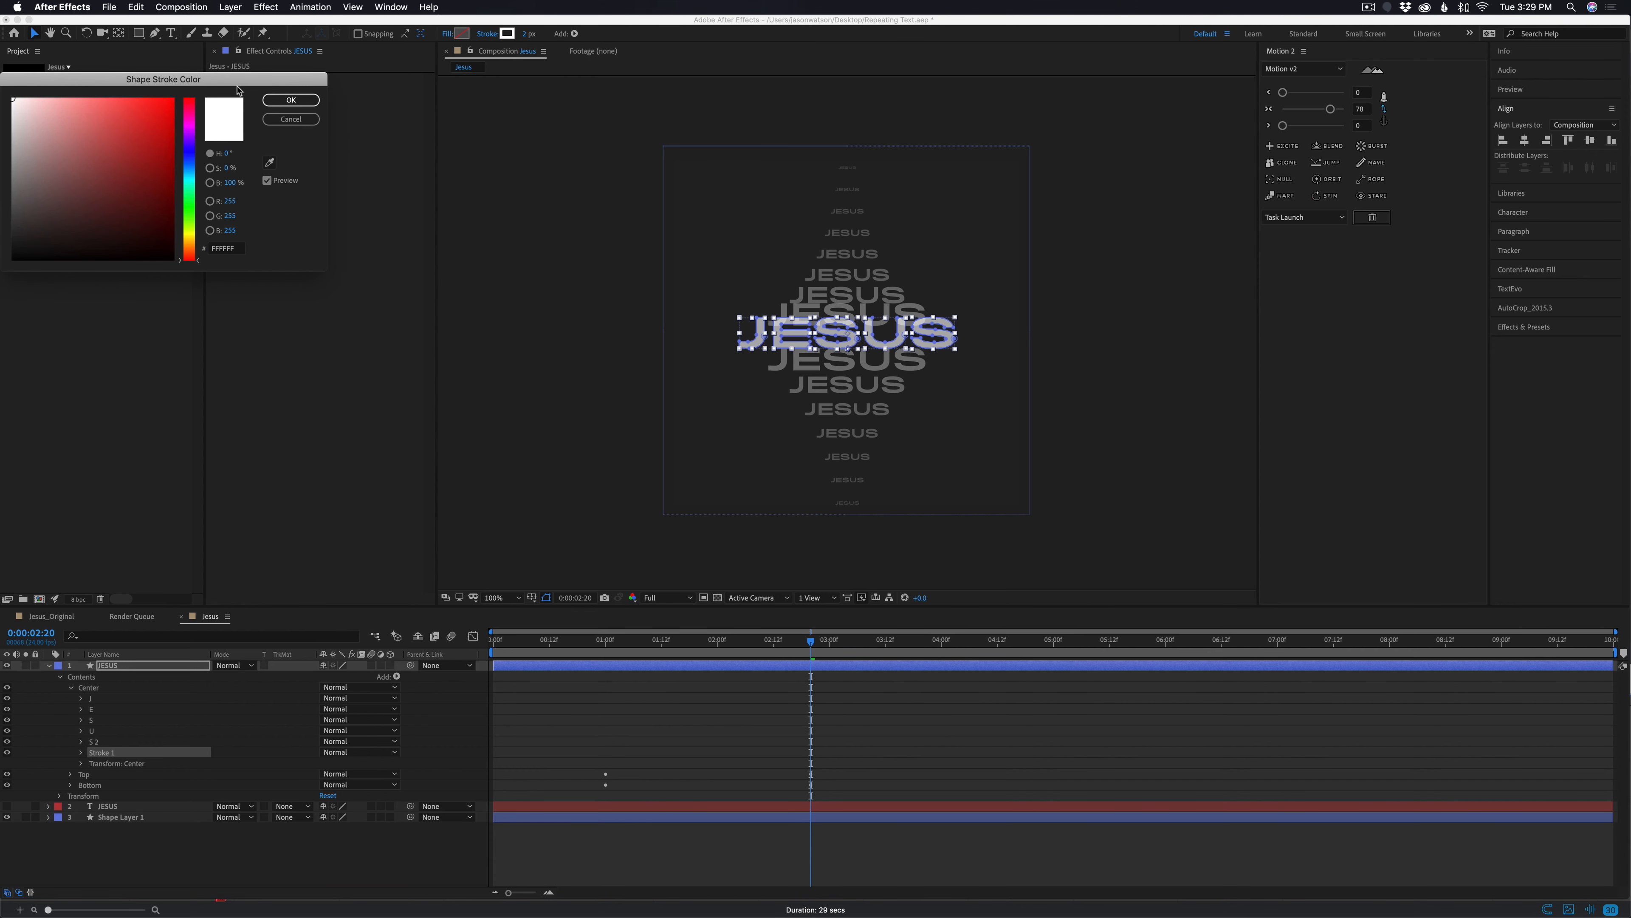
click(291, 99)
click(529, 34)
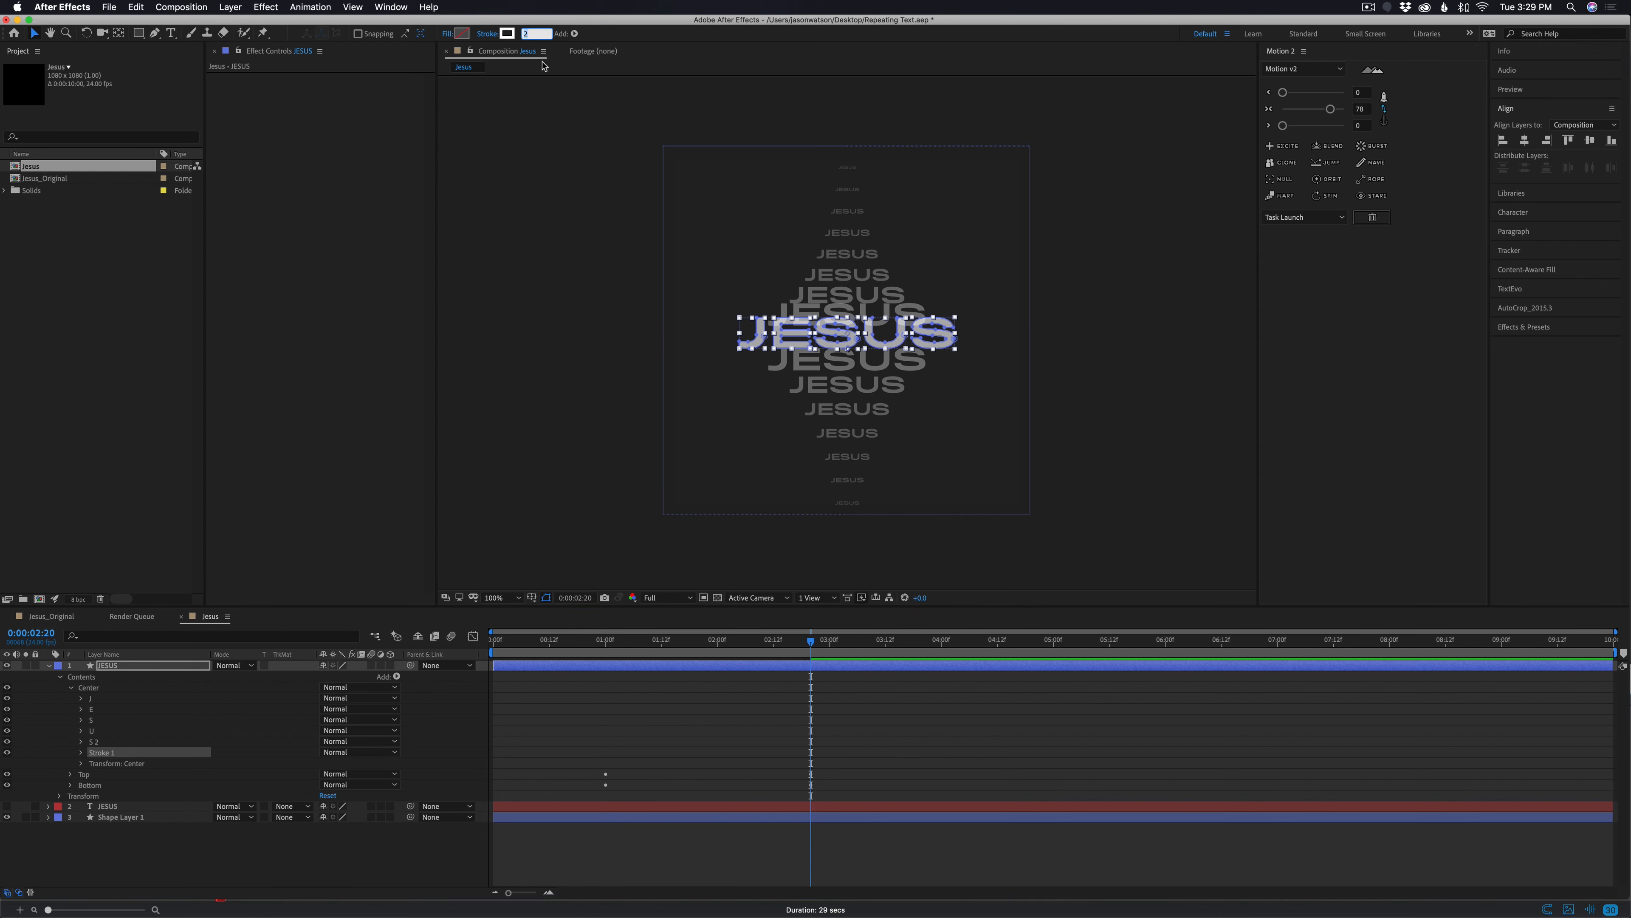
key(Return)
click(739, 845)
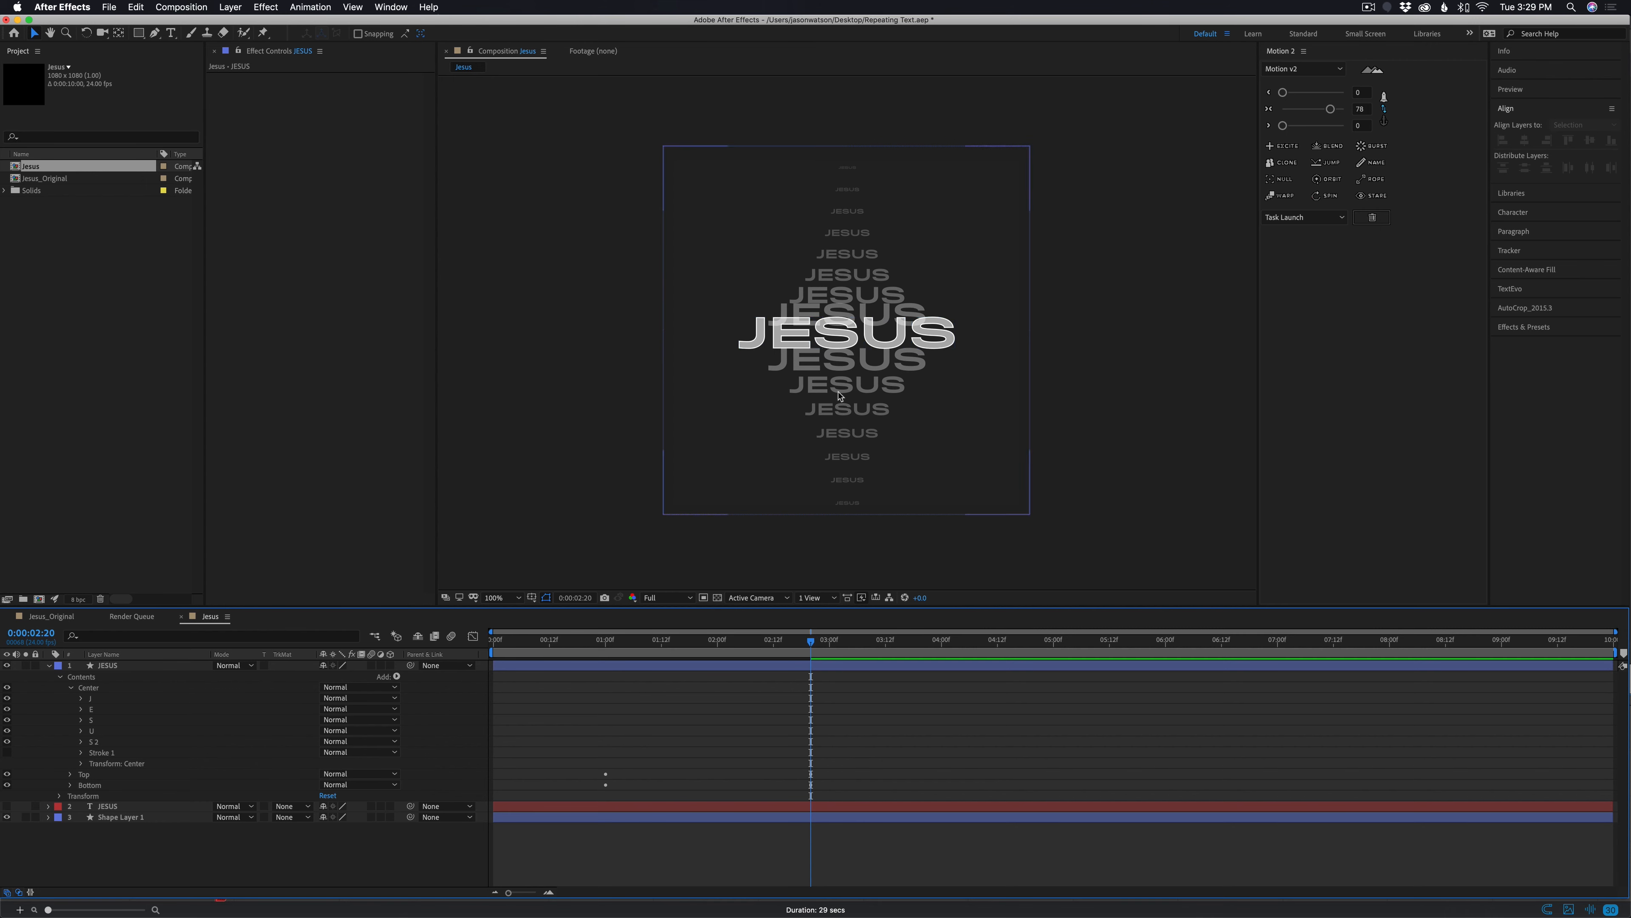
Set the individual Center letters' strokes to None and make the group's Stroke 1 visible
click(92, 700)
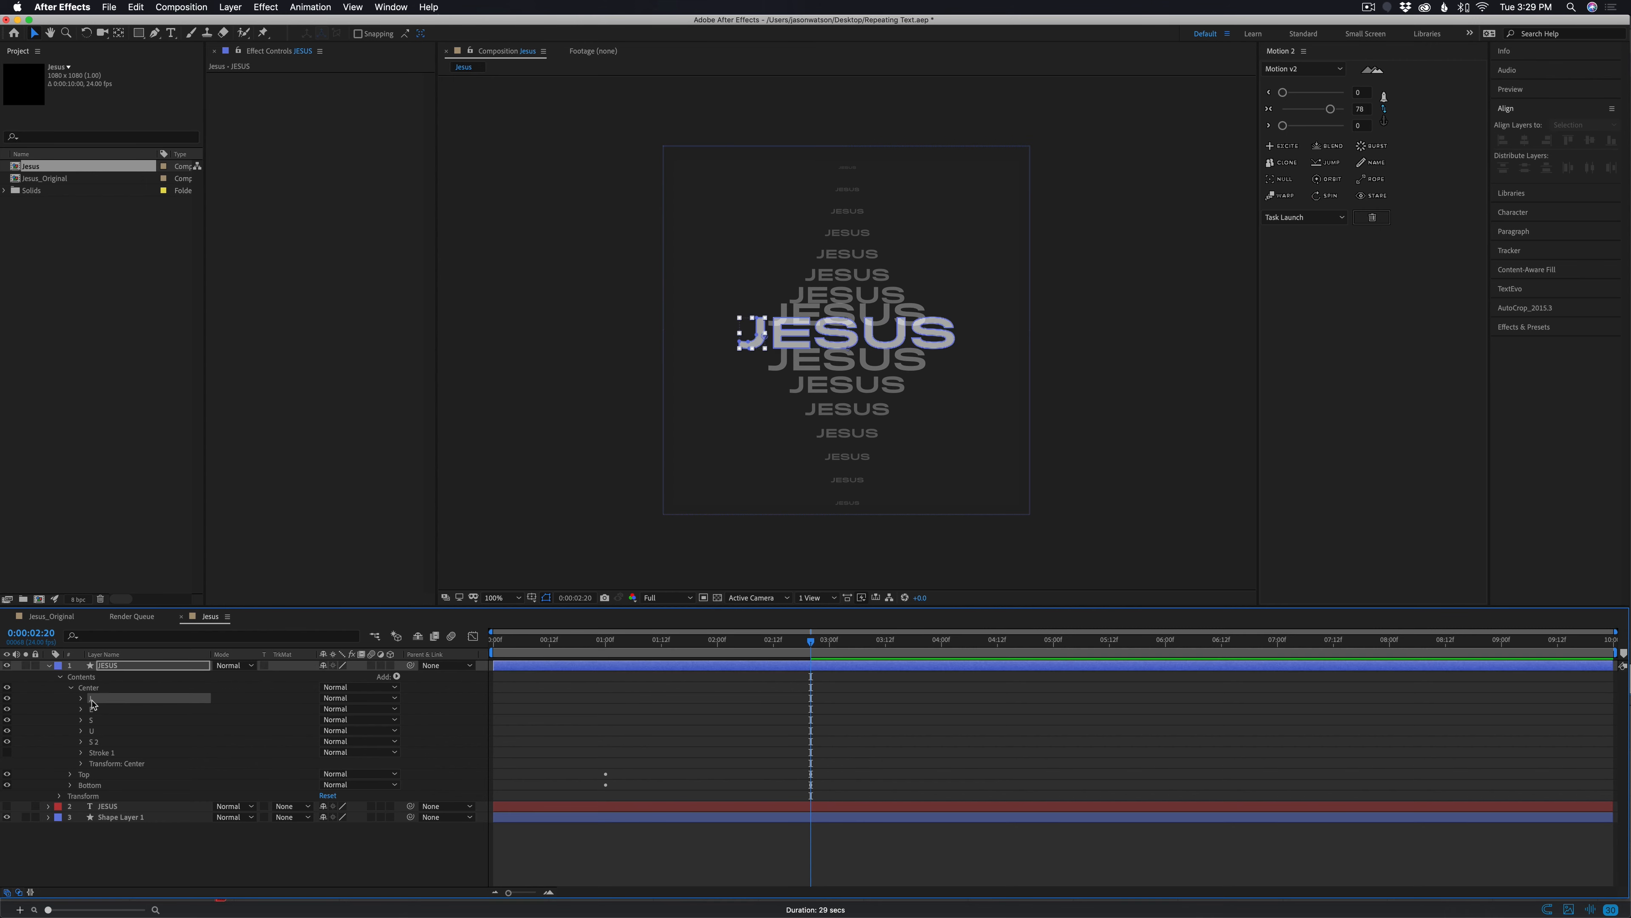
shift+click(93, 742)
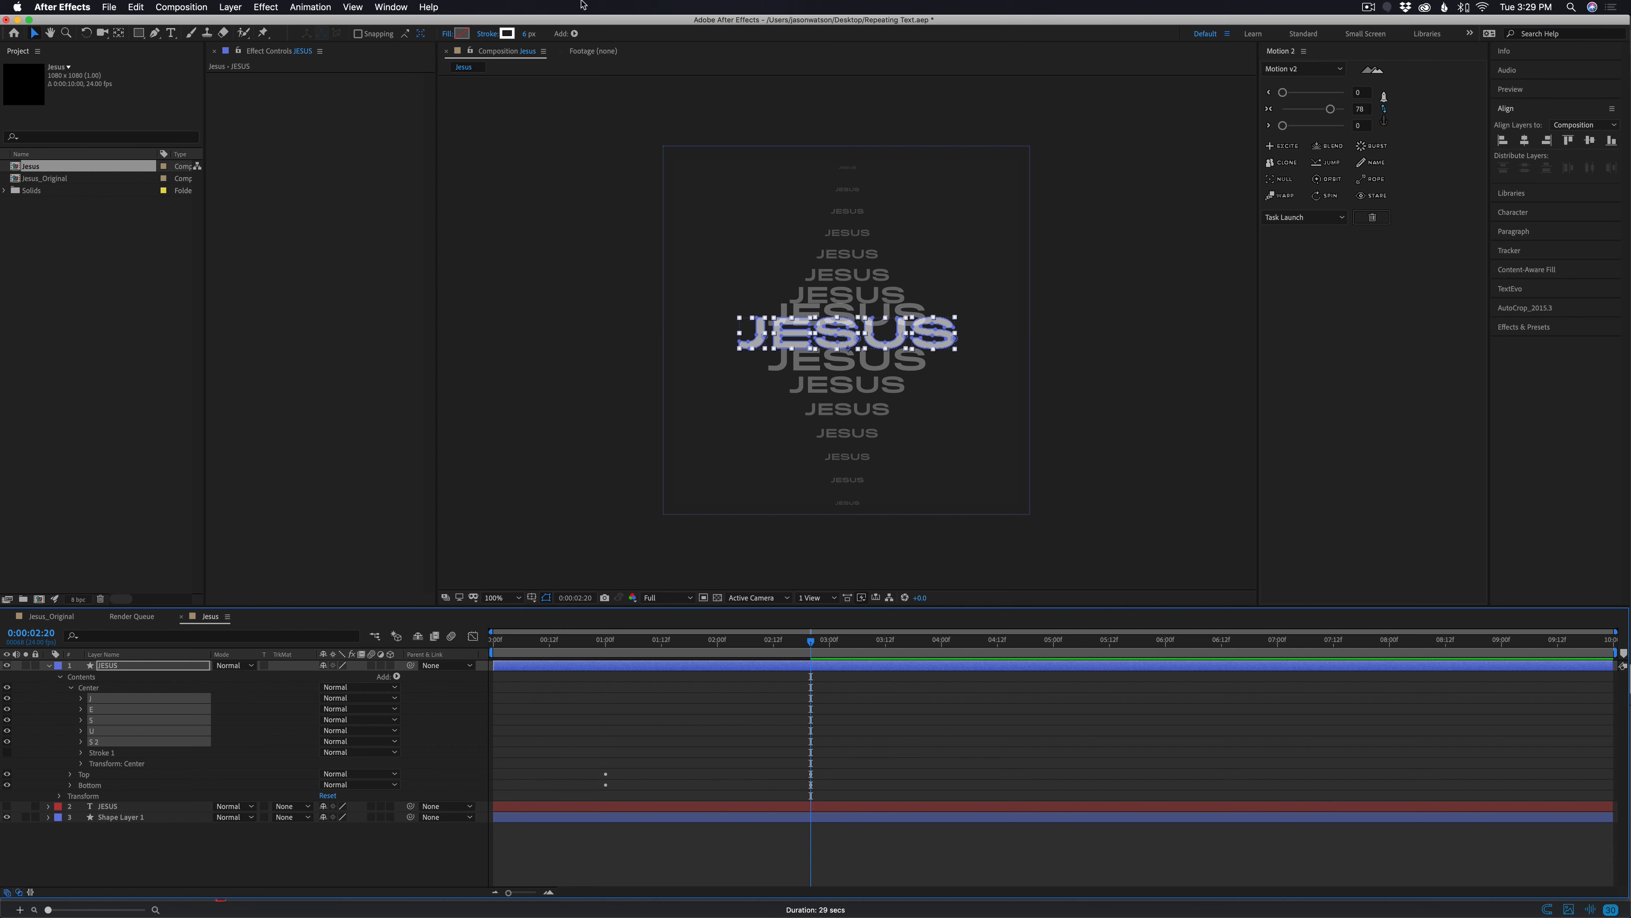
click(486, 36)
click(16, 102)
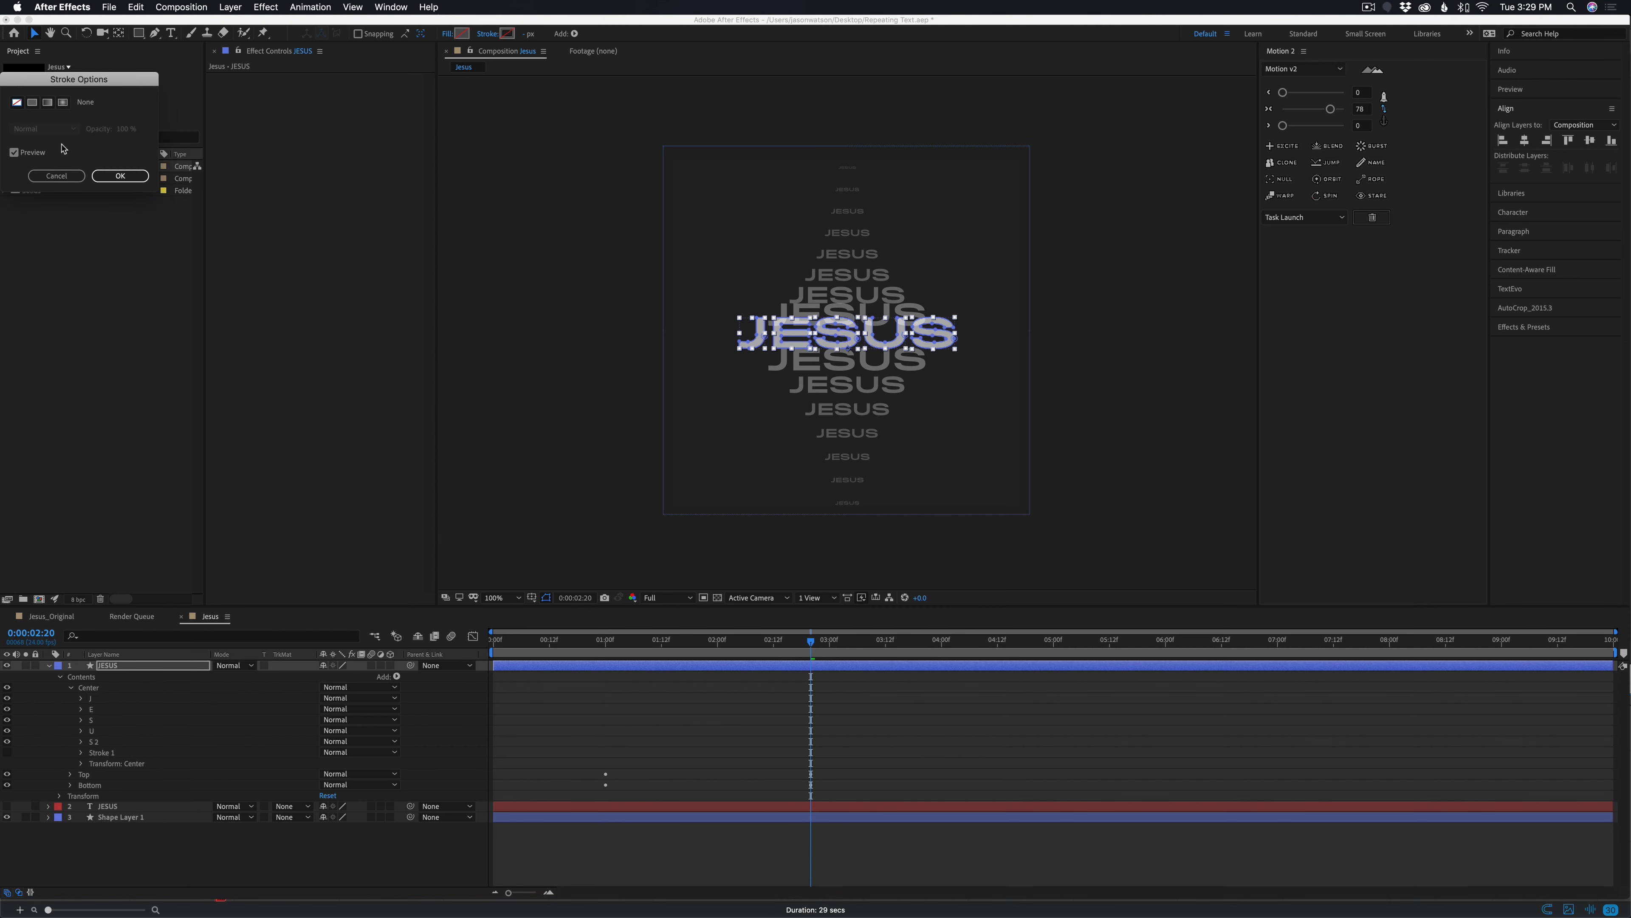
click(121, 176)
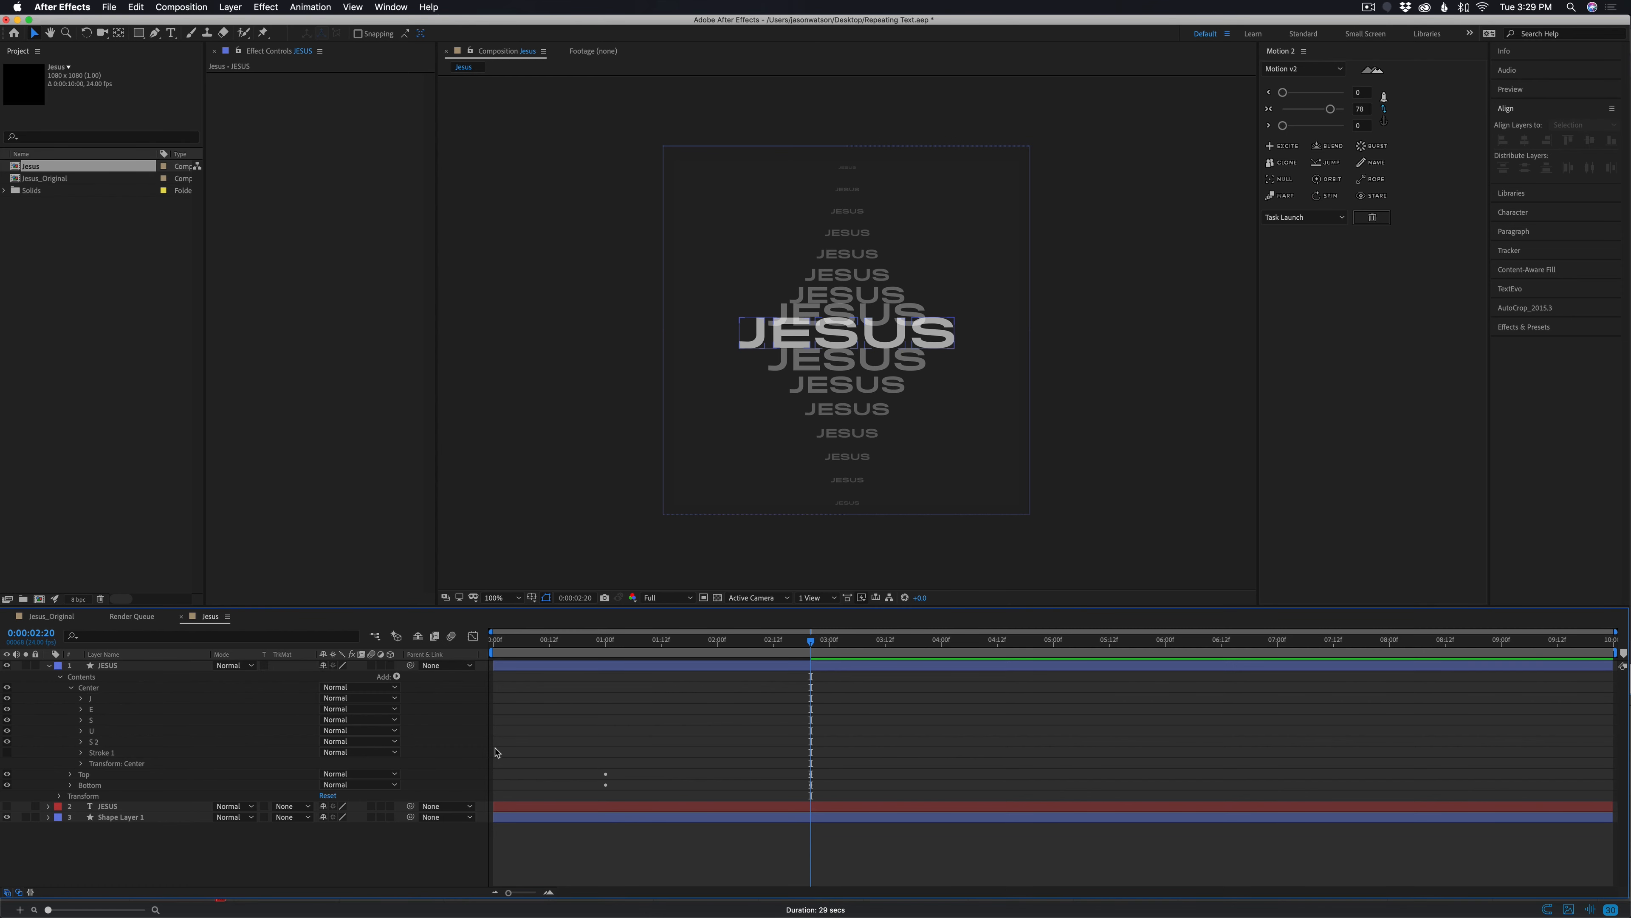
click(6, 752)
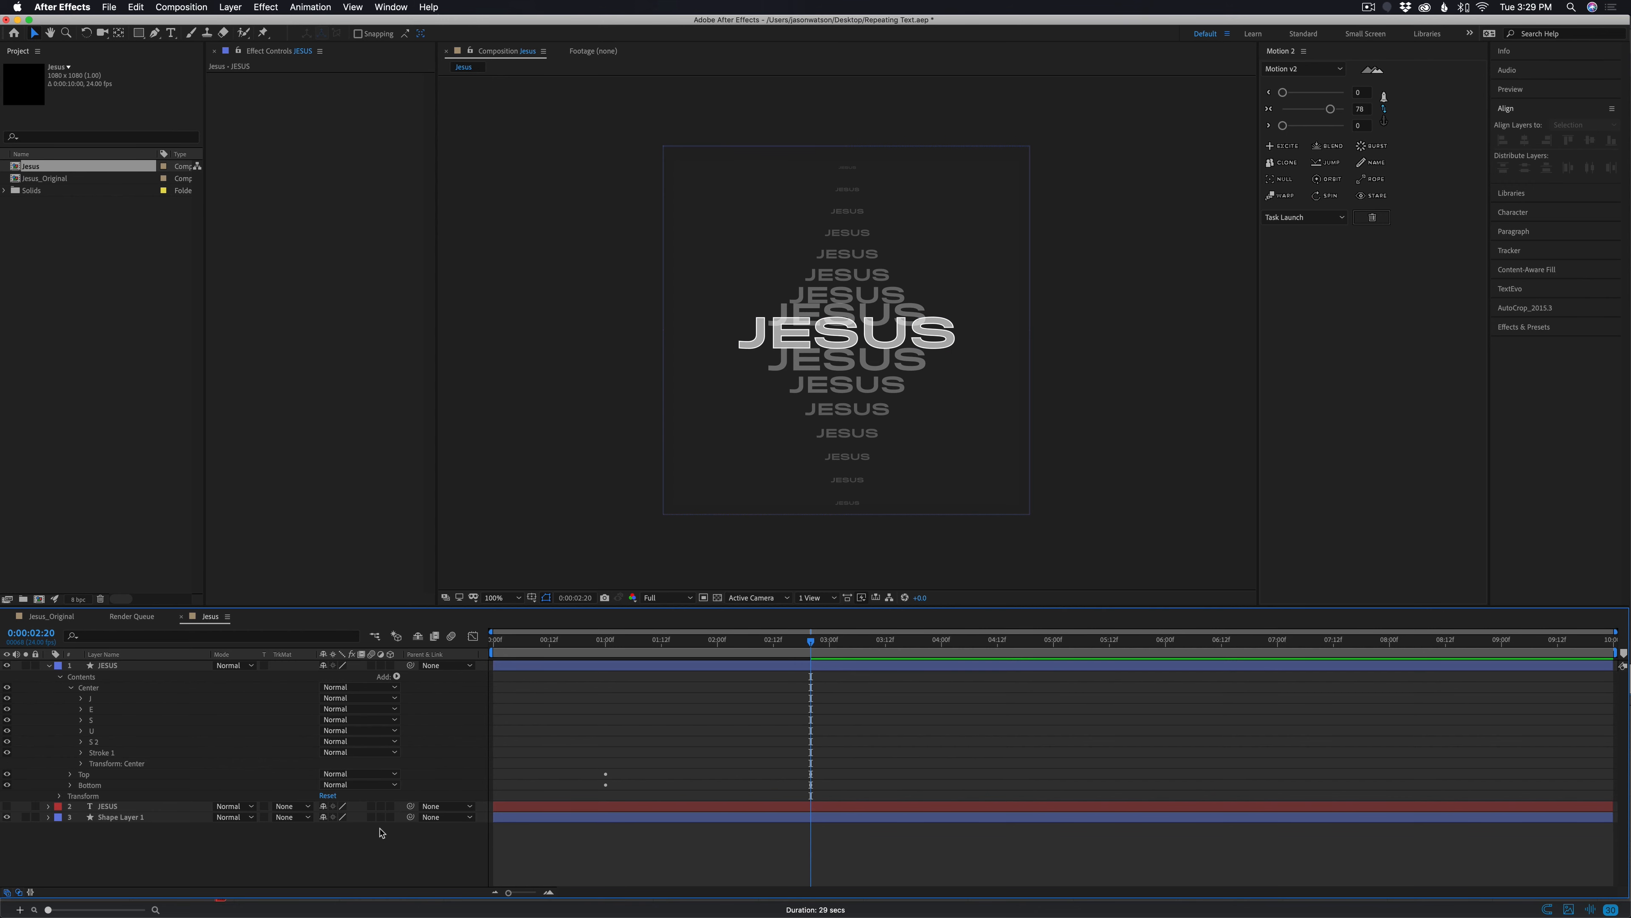
Keyframe the Center stroke's width at 6 and shift the keyframe to just after two seconds, moving the playhead to 0:00:01:16
click(81, 753)
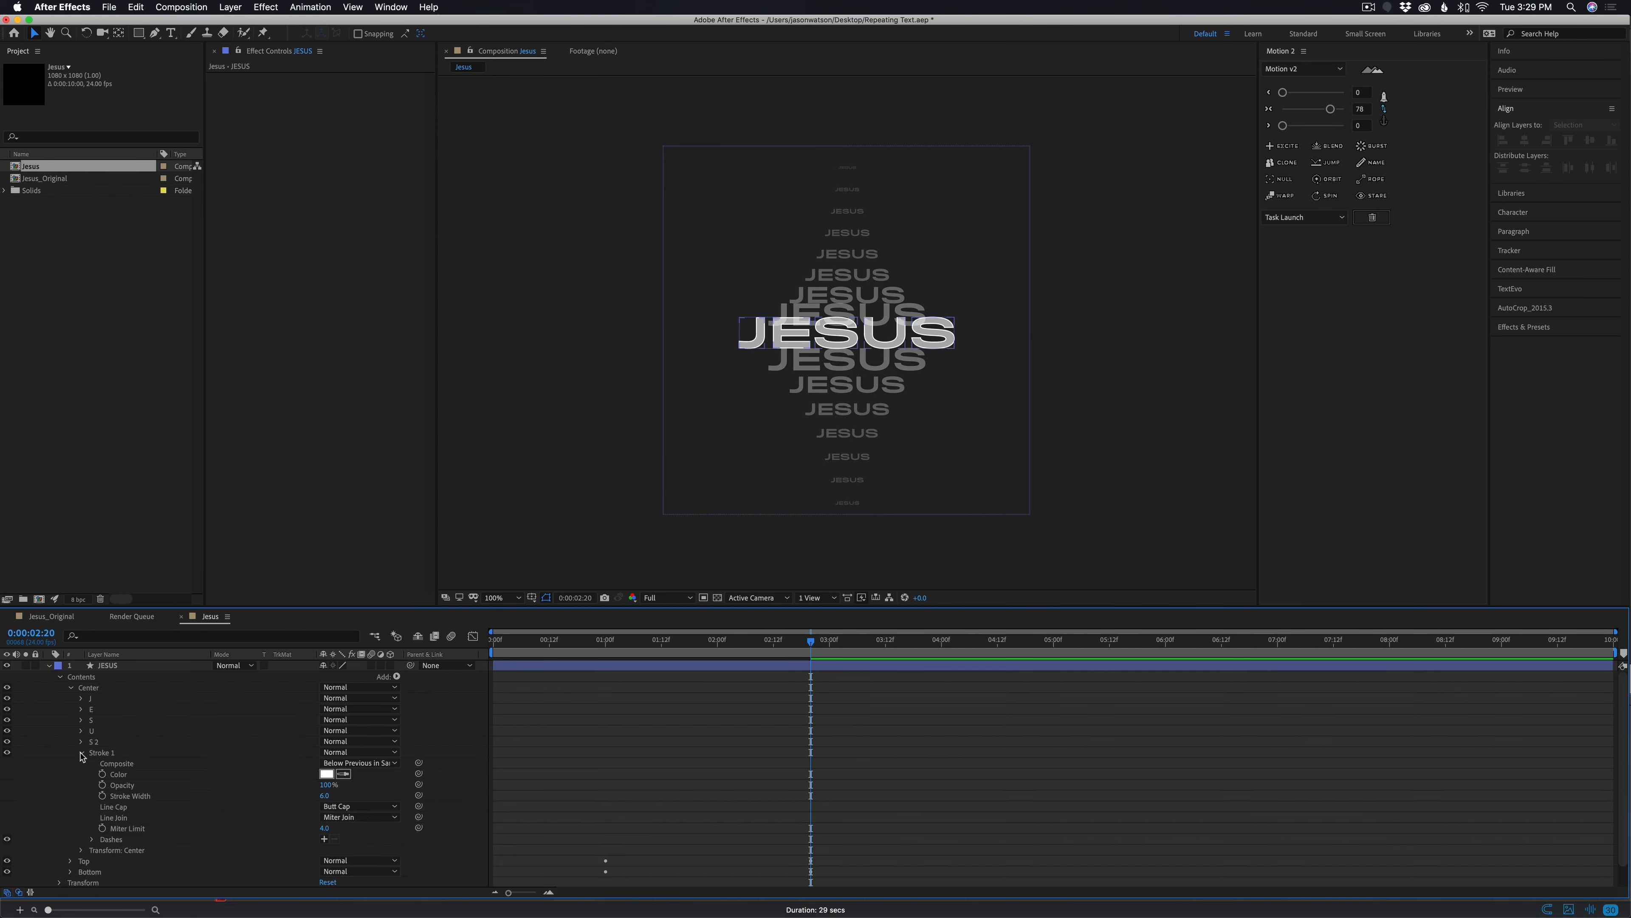
click(101, 796)
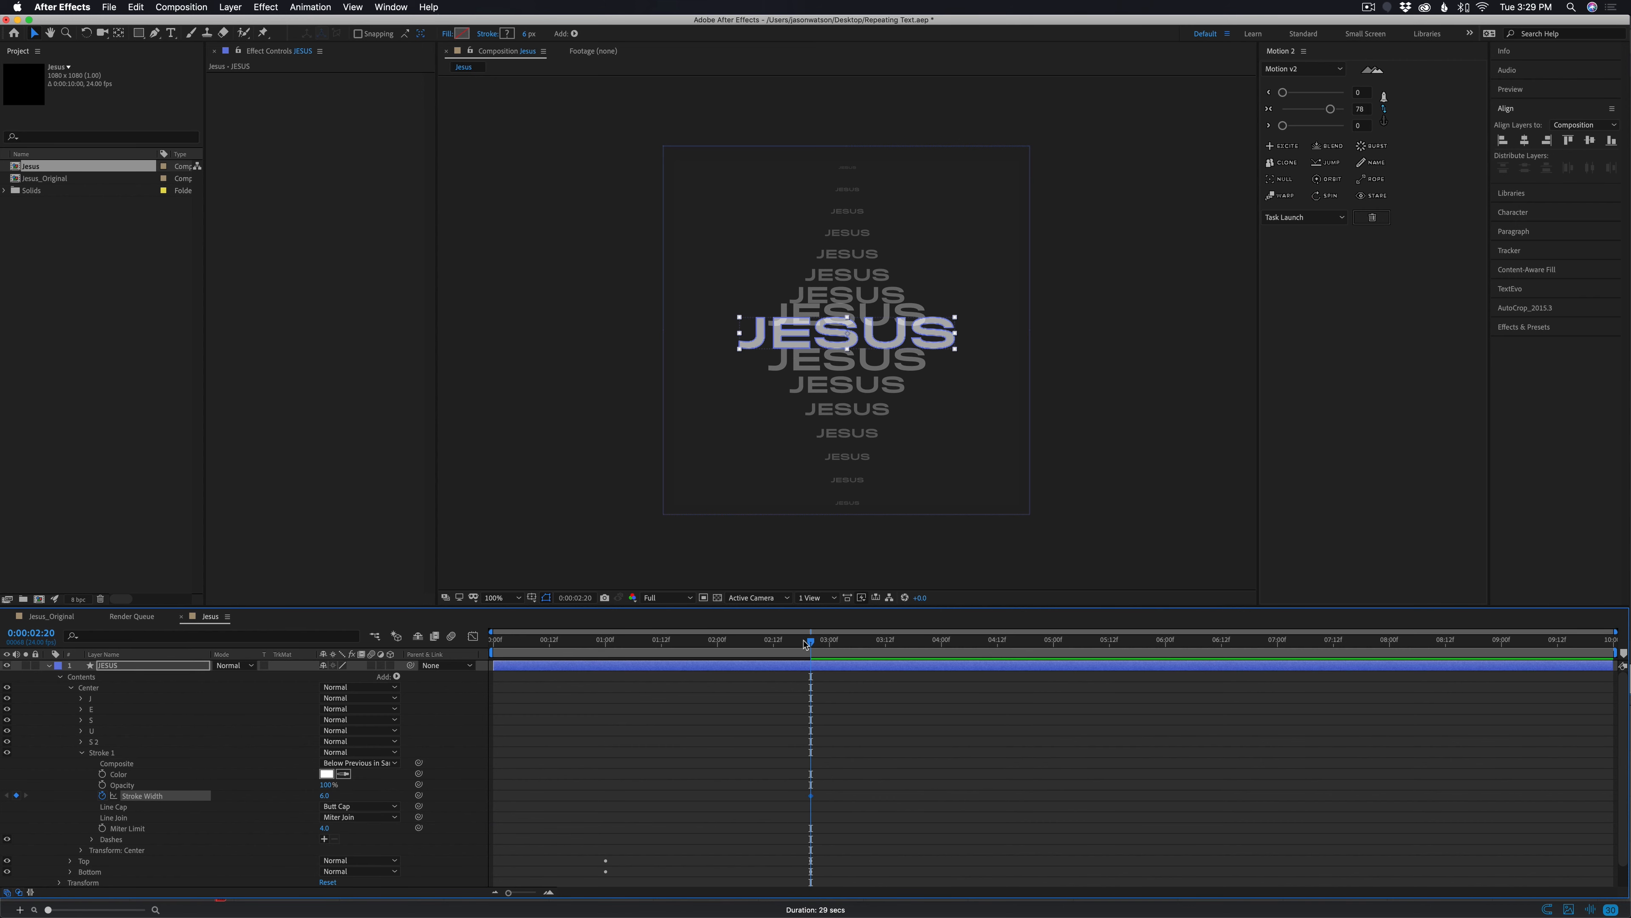
drag(811, 796, 731, 796)
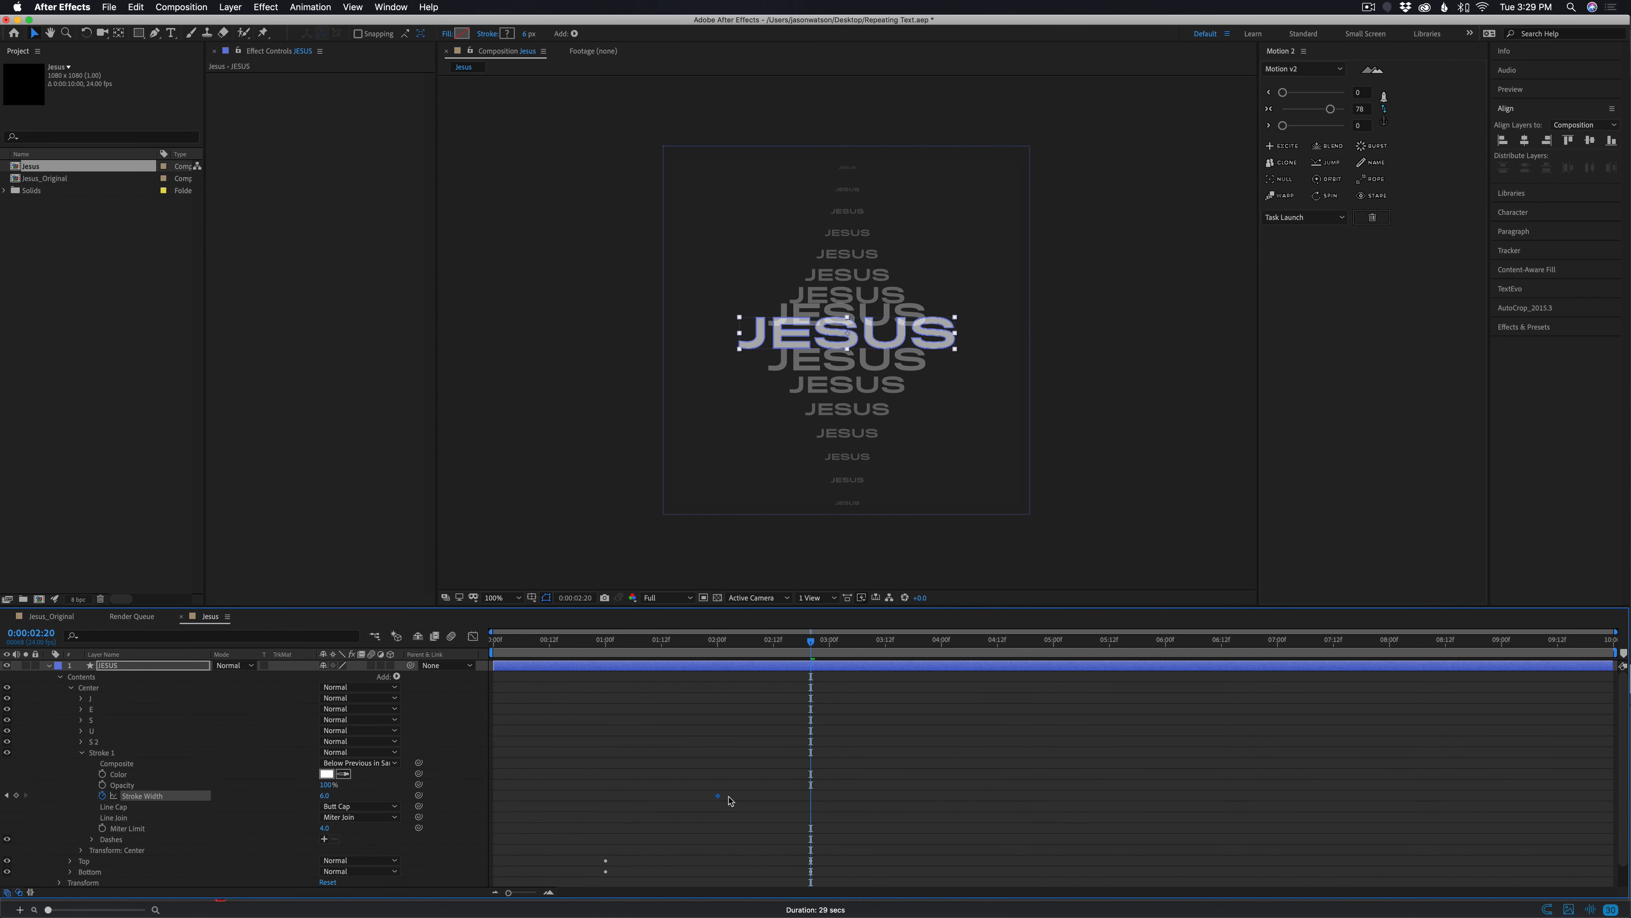
drag(665, 653, 688, 653)
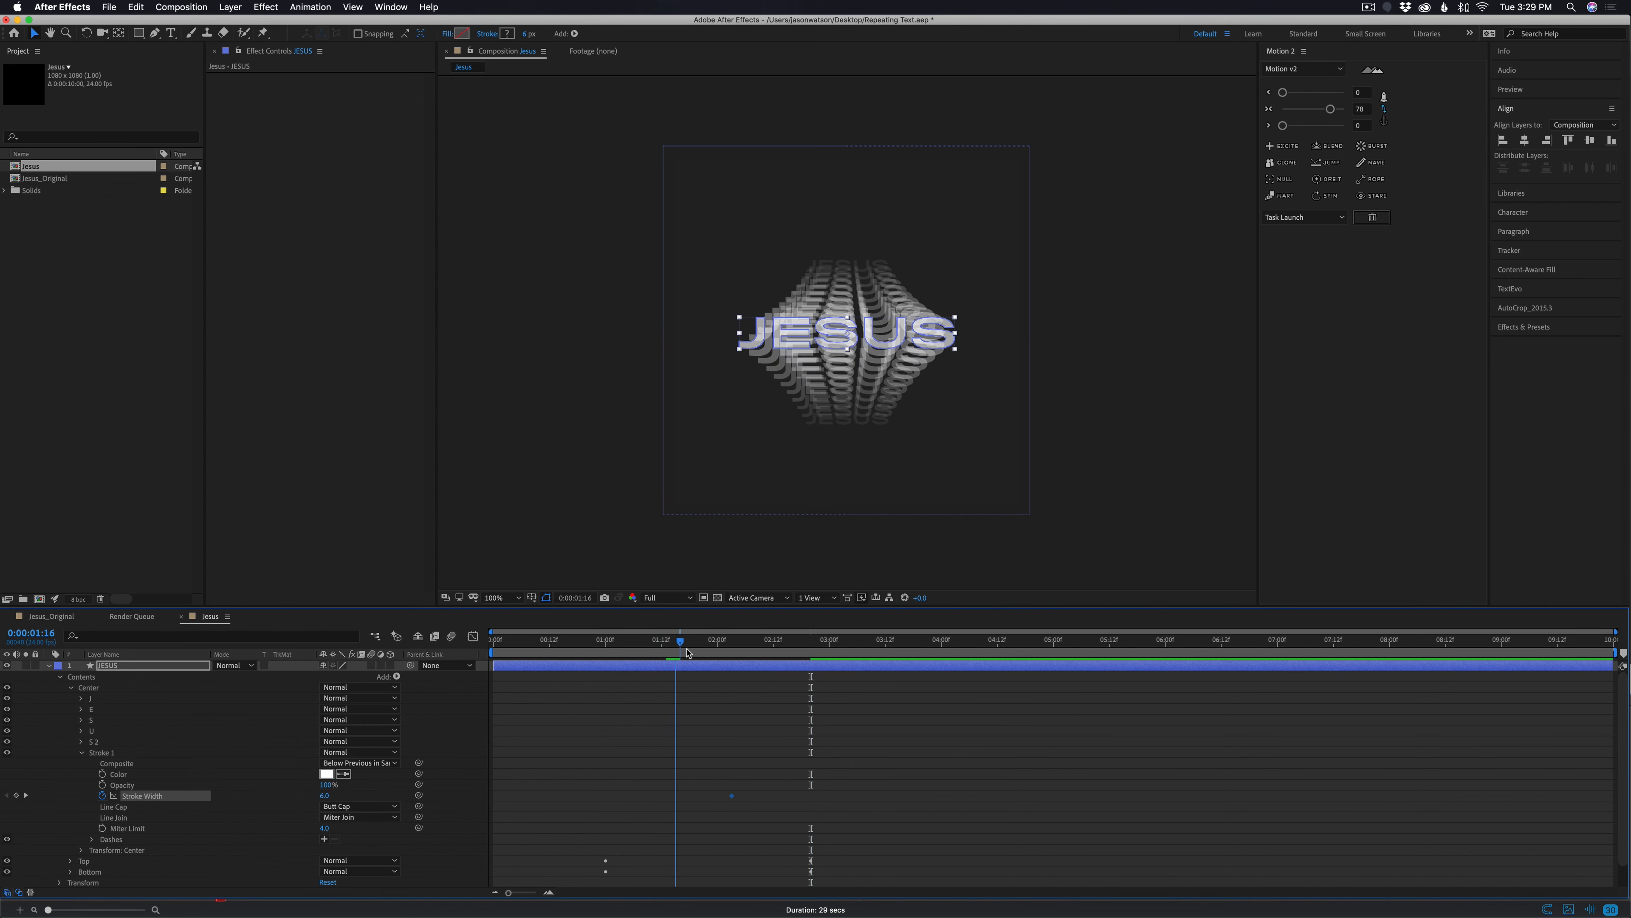
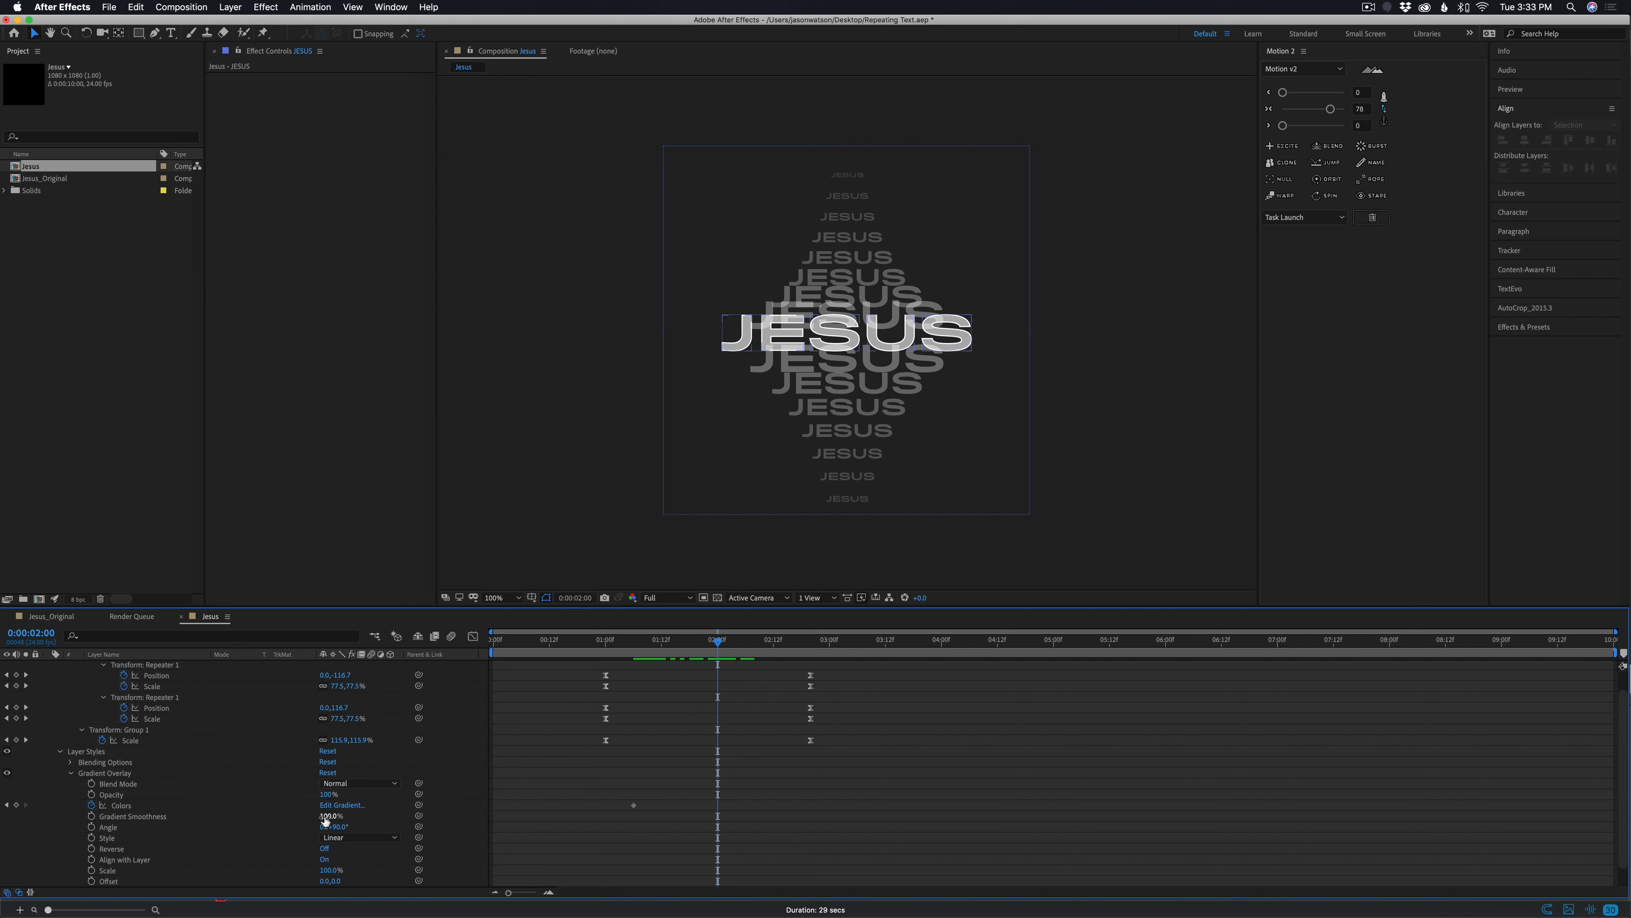
Add a middle colour stop to the Gradient Overlay at 0:00:02:00 and colour it orange, FF9400
click(340, 804)
click(142, 127)
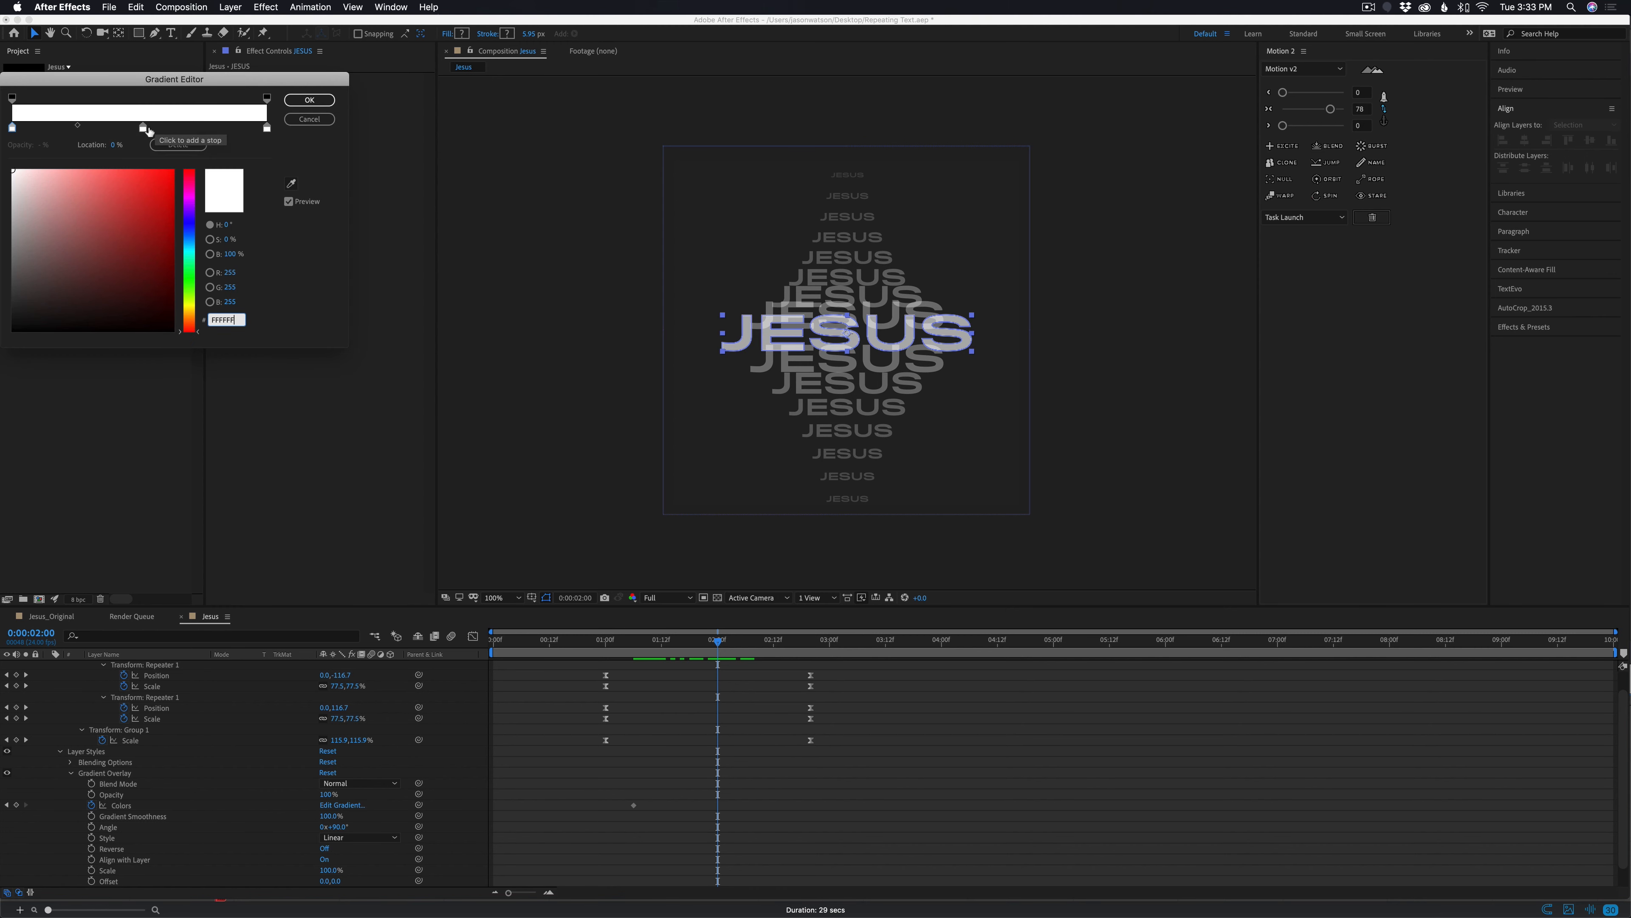
click(186, 317)
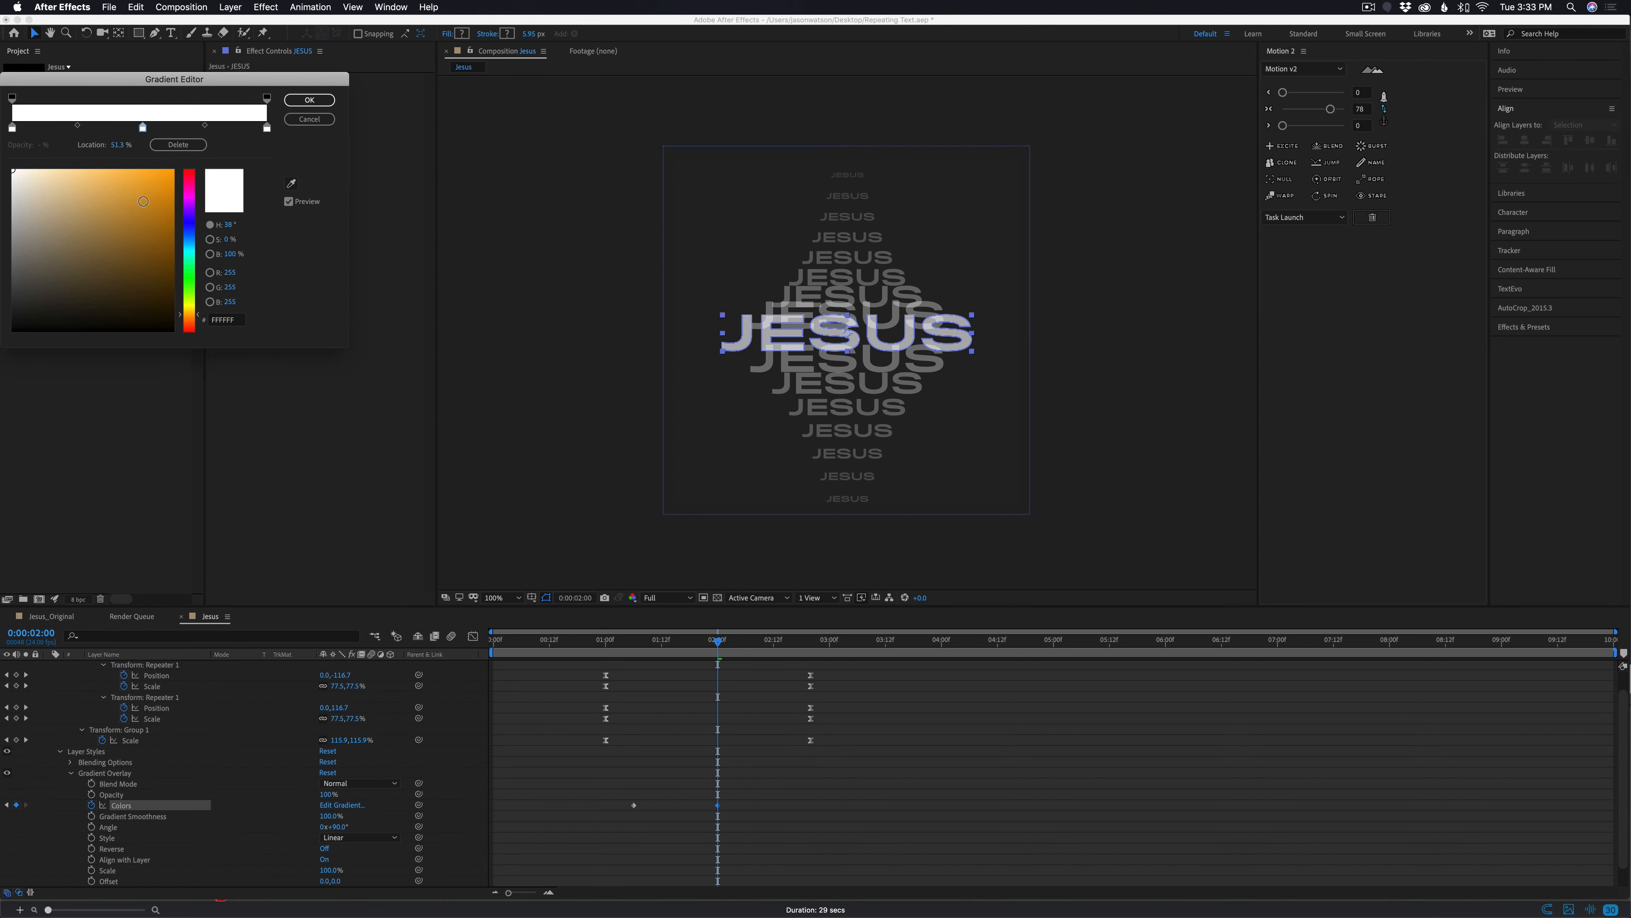
click(172, 171)
click(190, 315)
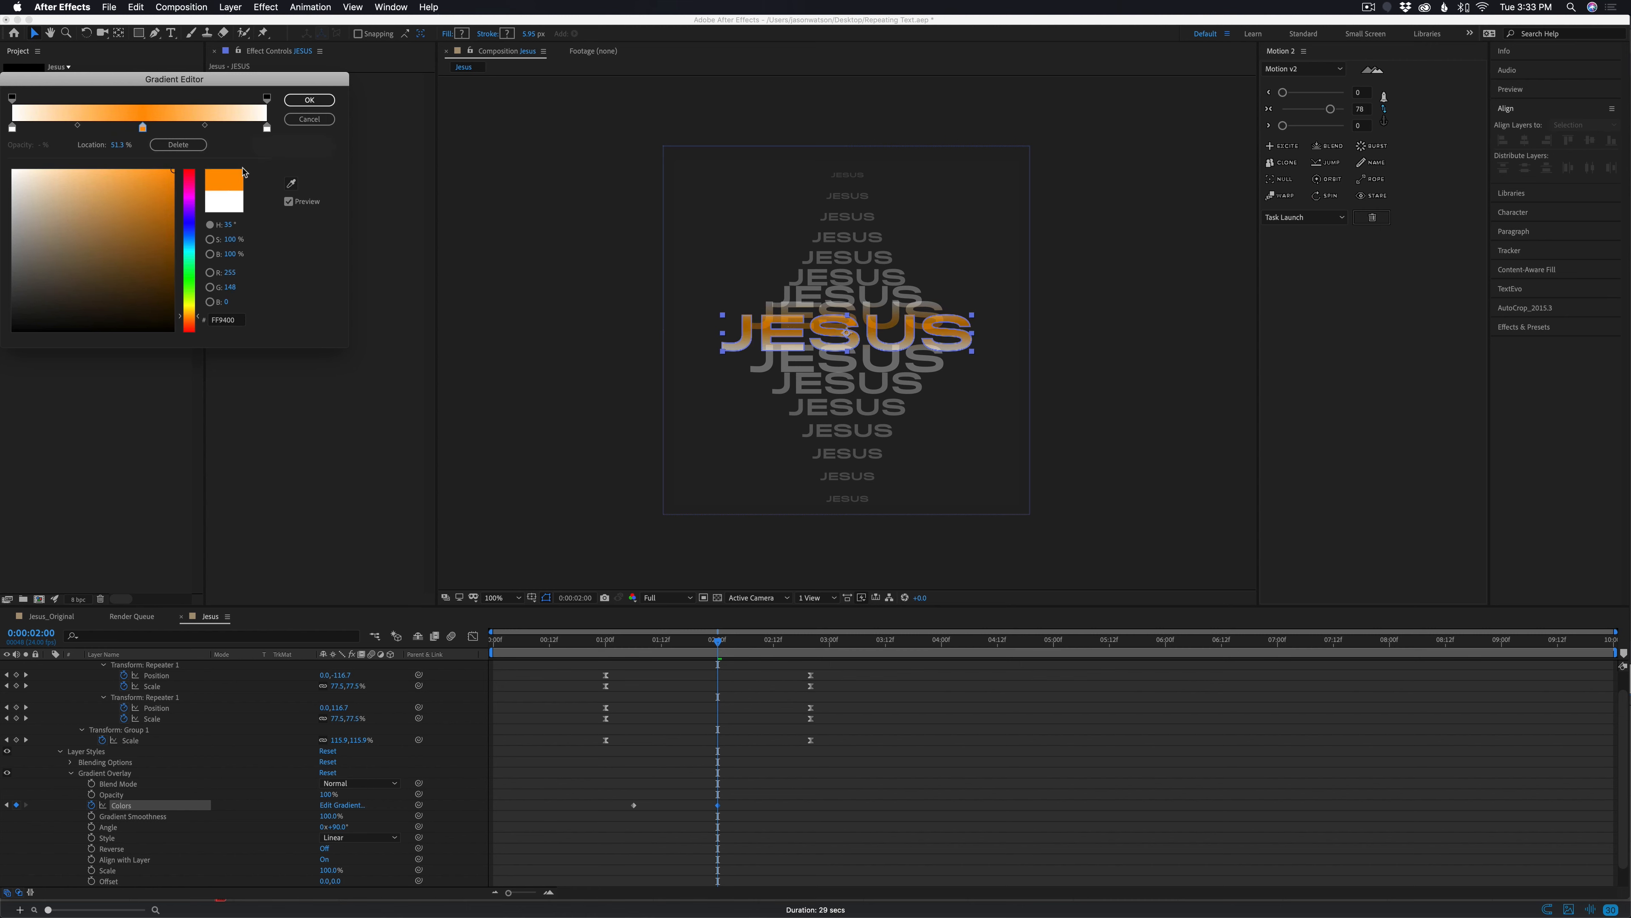
Colour the gradient's end stop blue, 0070D6, sample a matching blue for the start stop, and accept the gradient
click(267, 128)
mouse_move(187, 247)
mouse_down()
mouse_move(176, 193)
mouse_move(193, 238)
mouse_up()
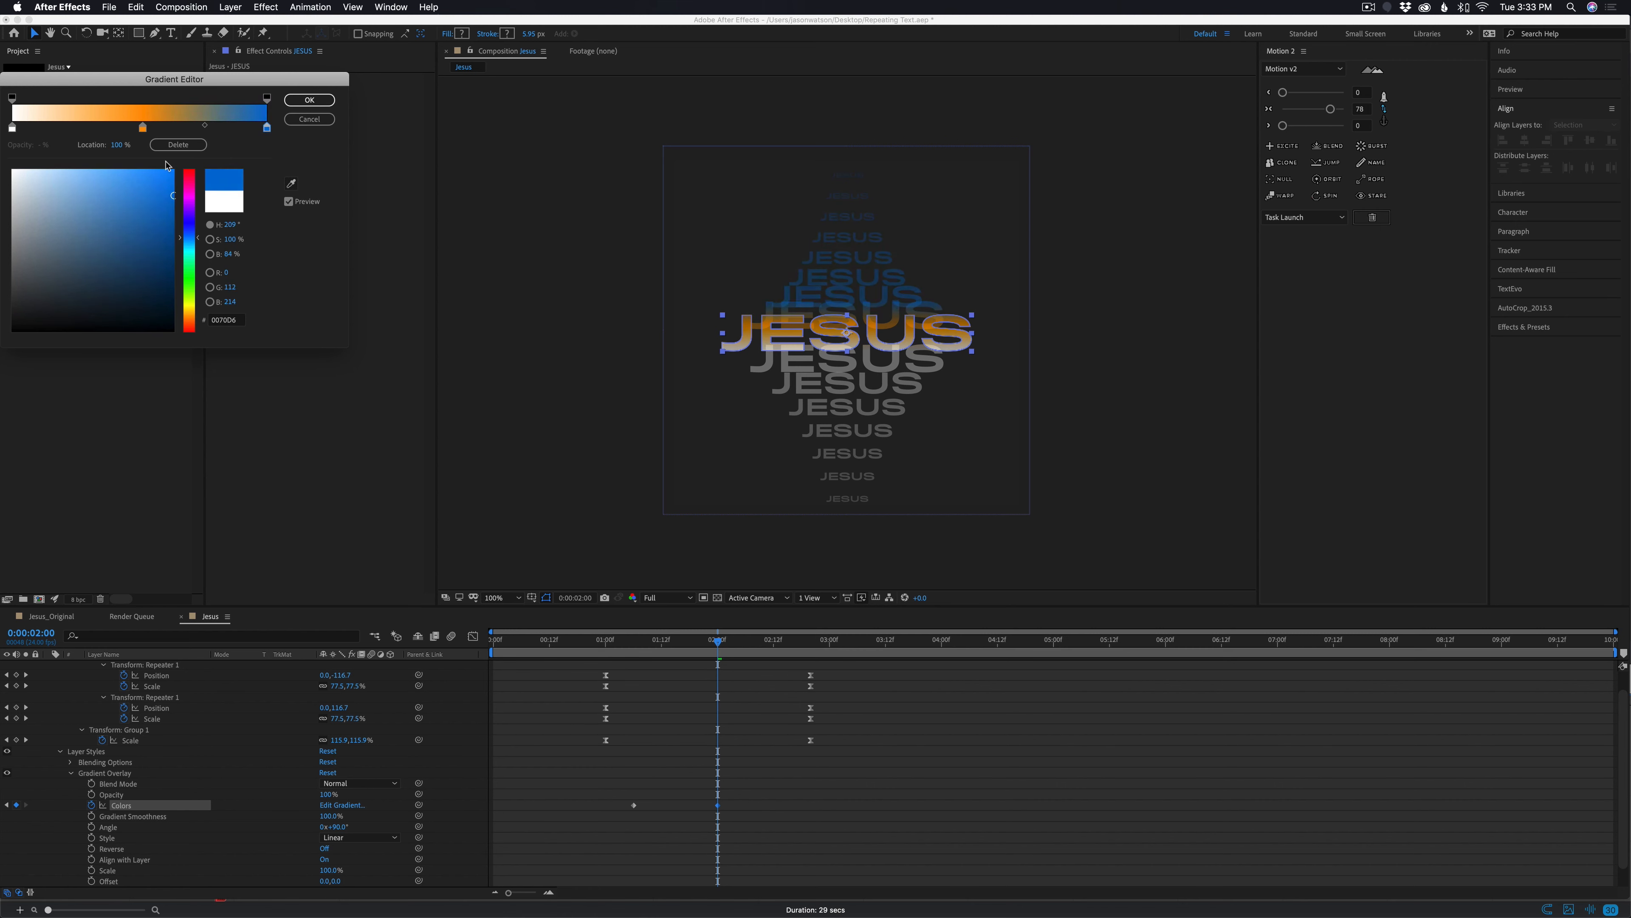
click(11, 127)
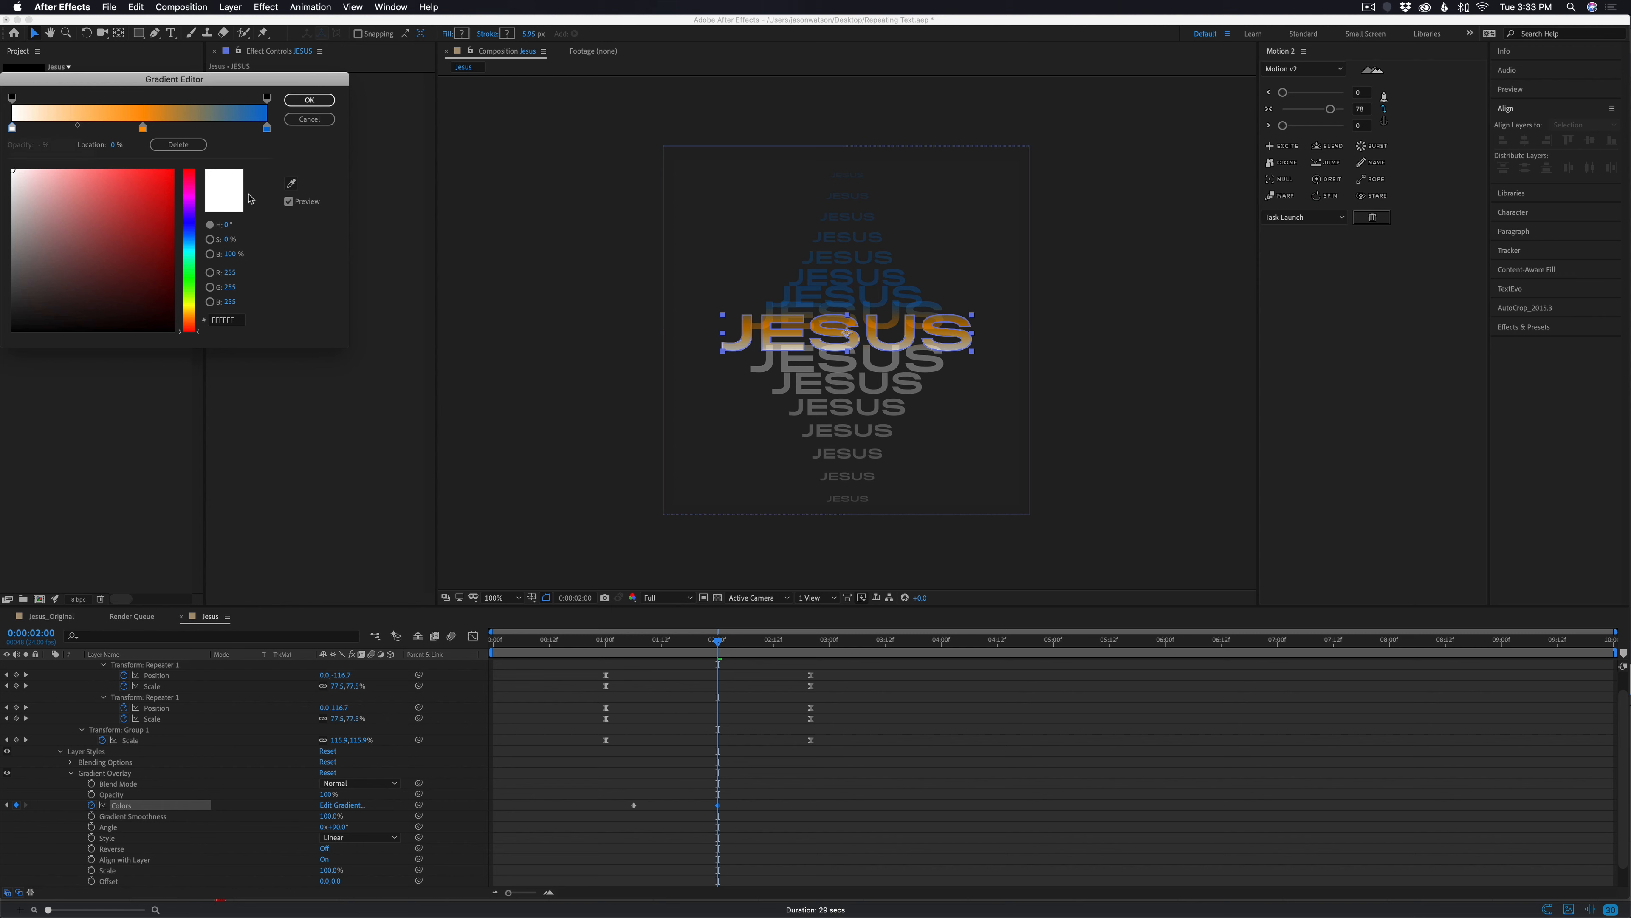
click(291, 185)
click(266, 129)
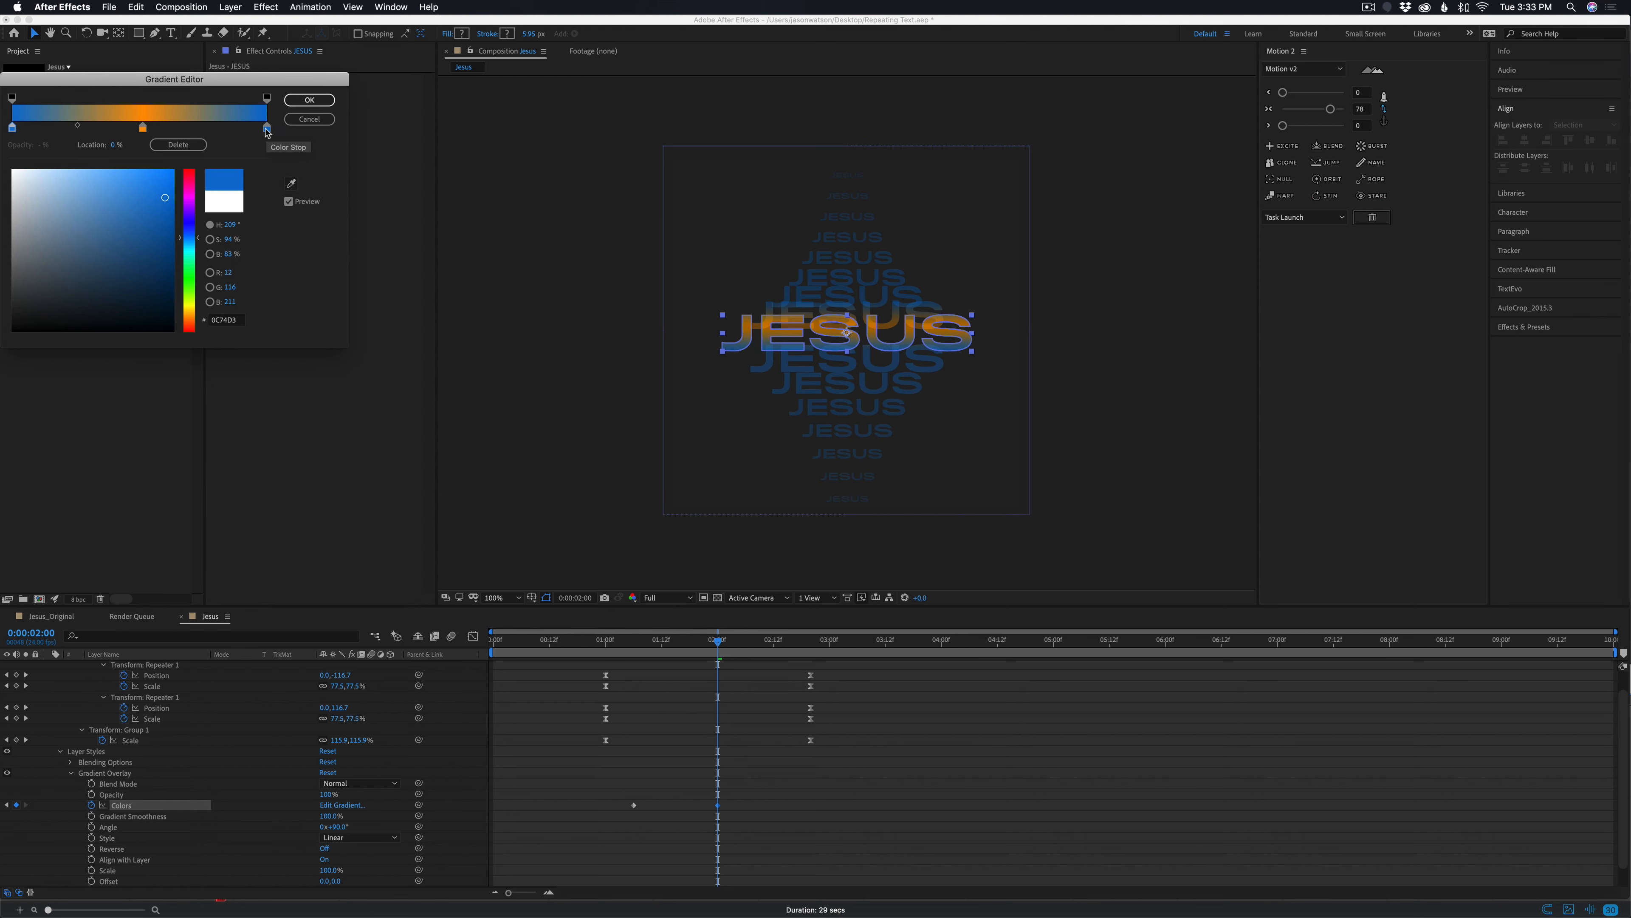
click(310, 100)
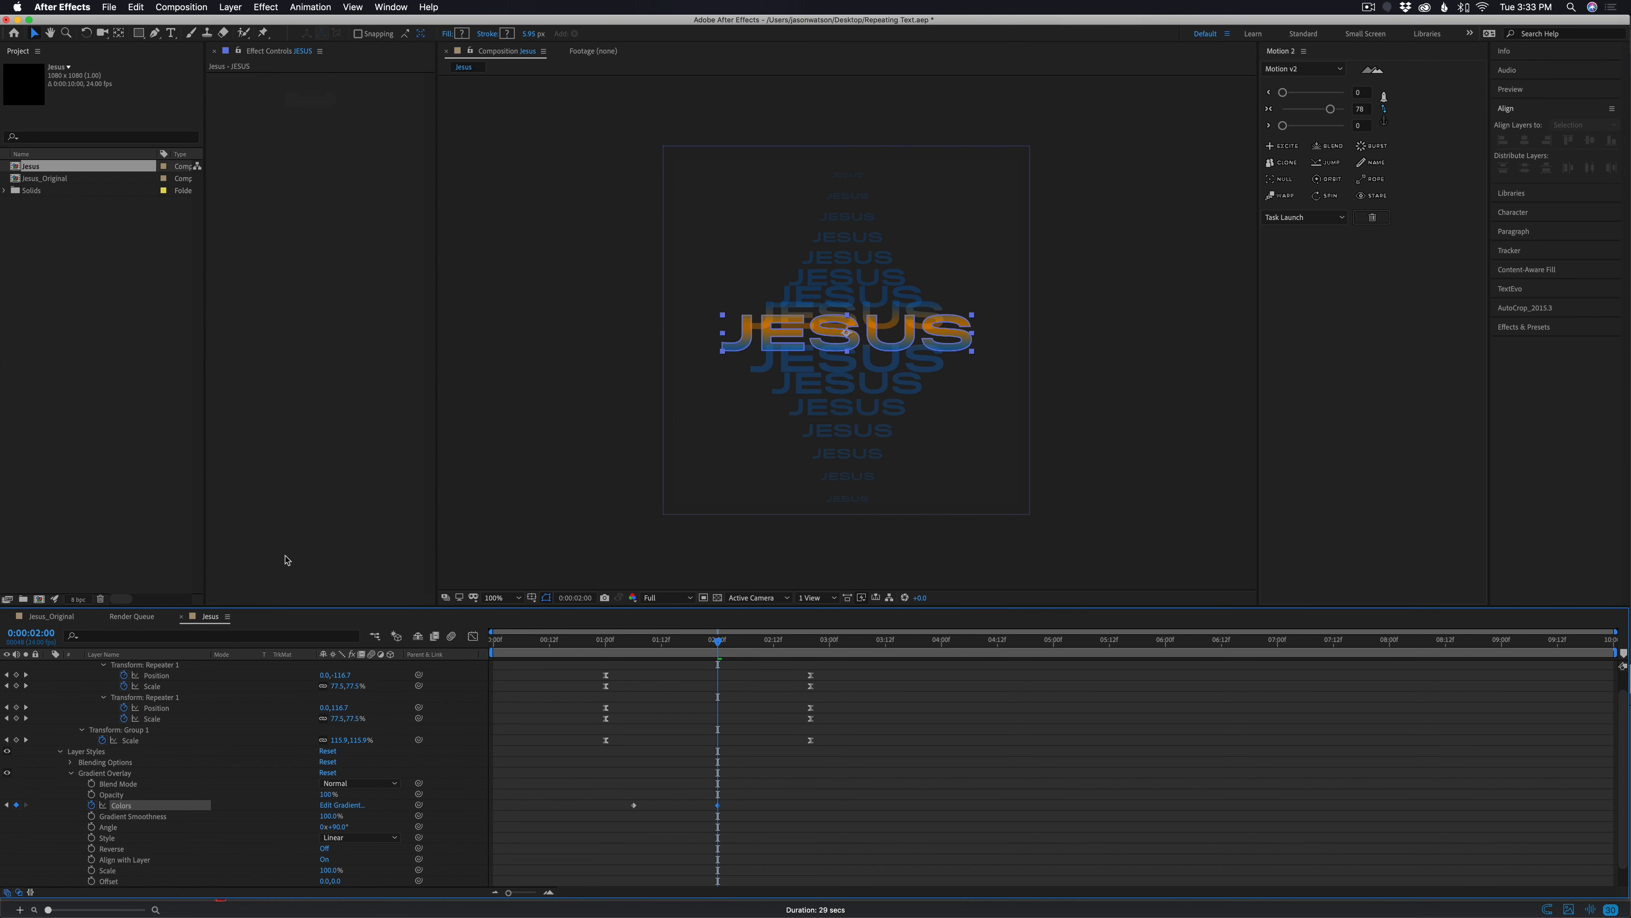
Try a different Gradient Overlay angle and restore it to 90°
mouse_move(336, 827)
mouse_down()
mouse_move(354, 827)
mouse_move(340, 828)
mouse_up()
click(340, 828)
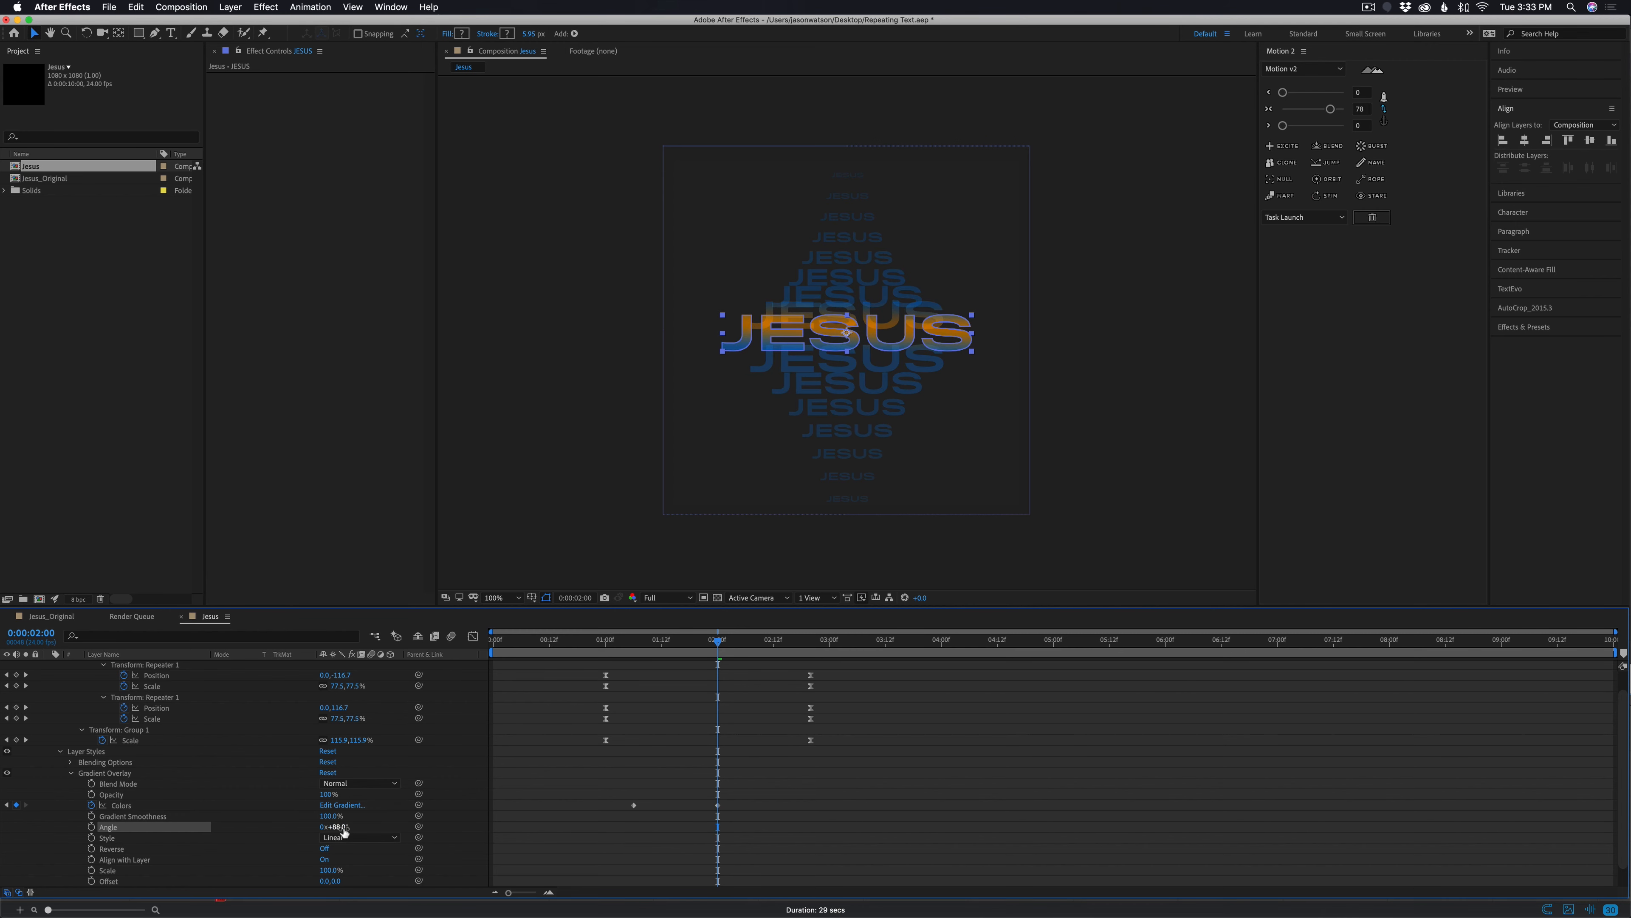
text(90)
key(Return)
Turn off the Gradient Overlay's Align with Layer, reduce its scale to about 51%, and compare with the Jesus_Original composition
scroll(493, 834, down, 1)
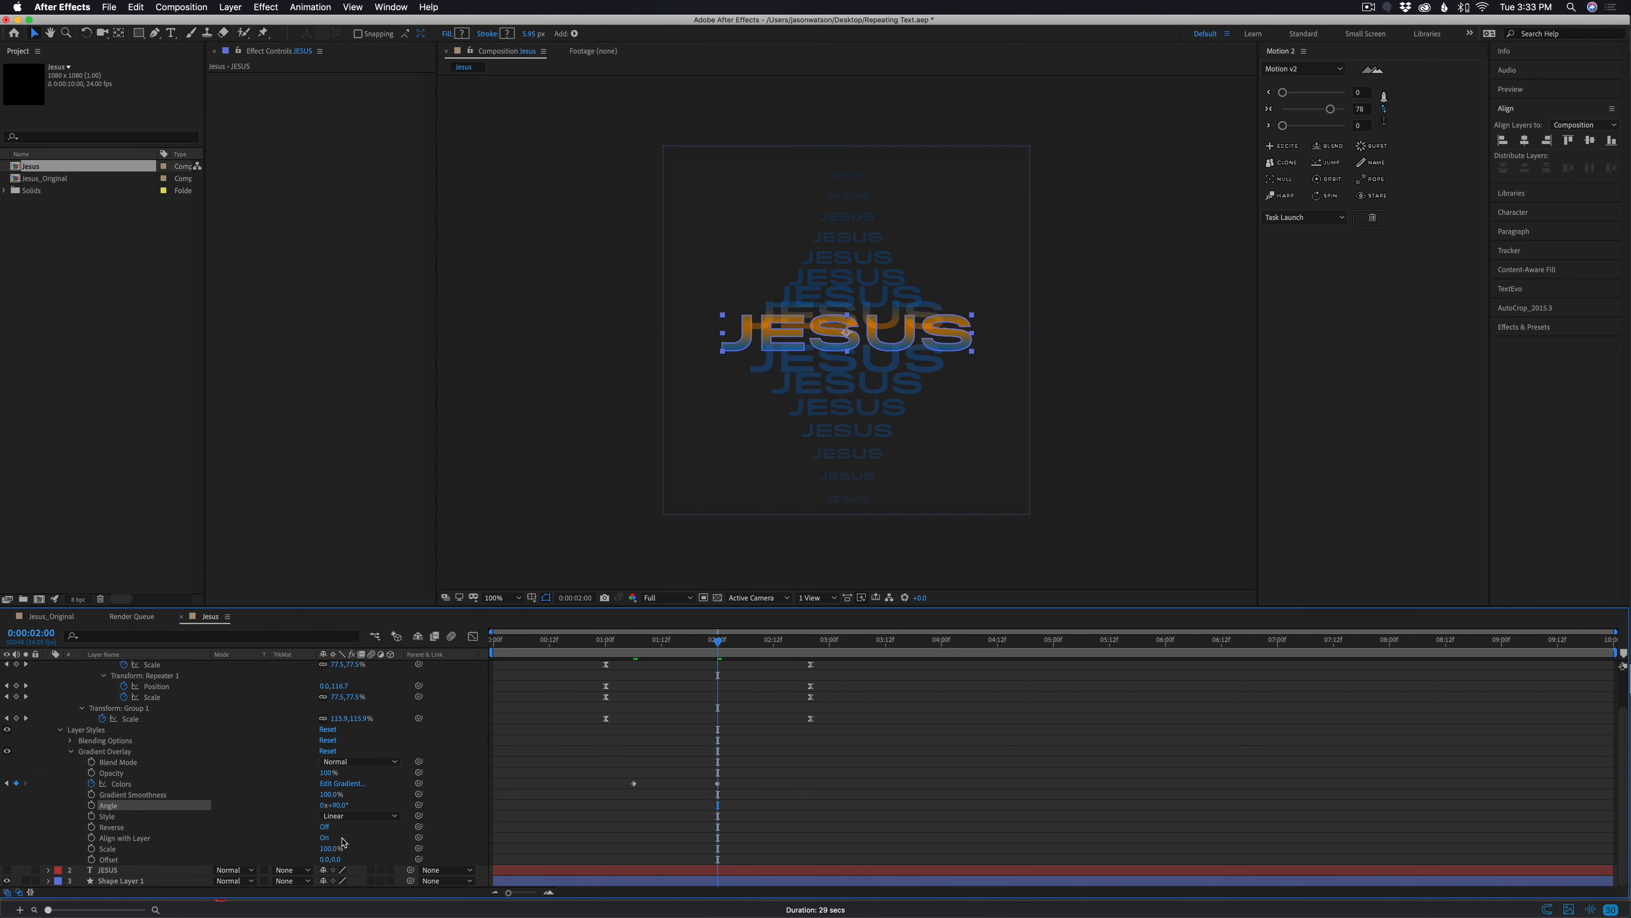
click(325, 838)
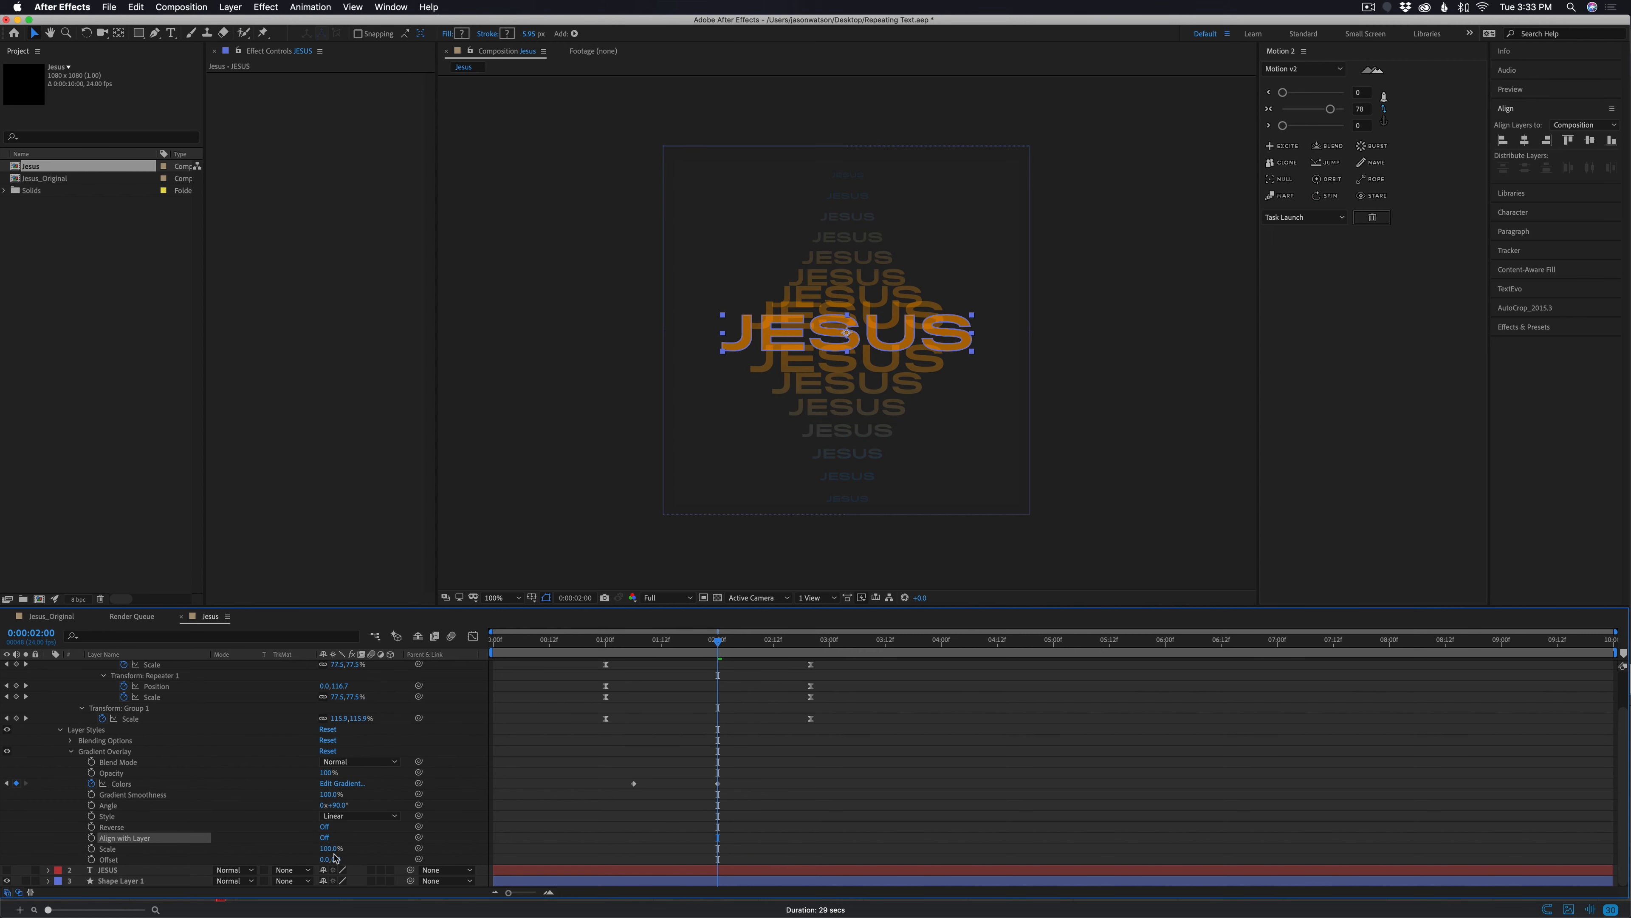
mouse_move(328, 849)
mouse_down()
mouse_move(286, 853)
mouse_move(299, 856)
mouse_up()
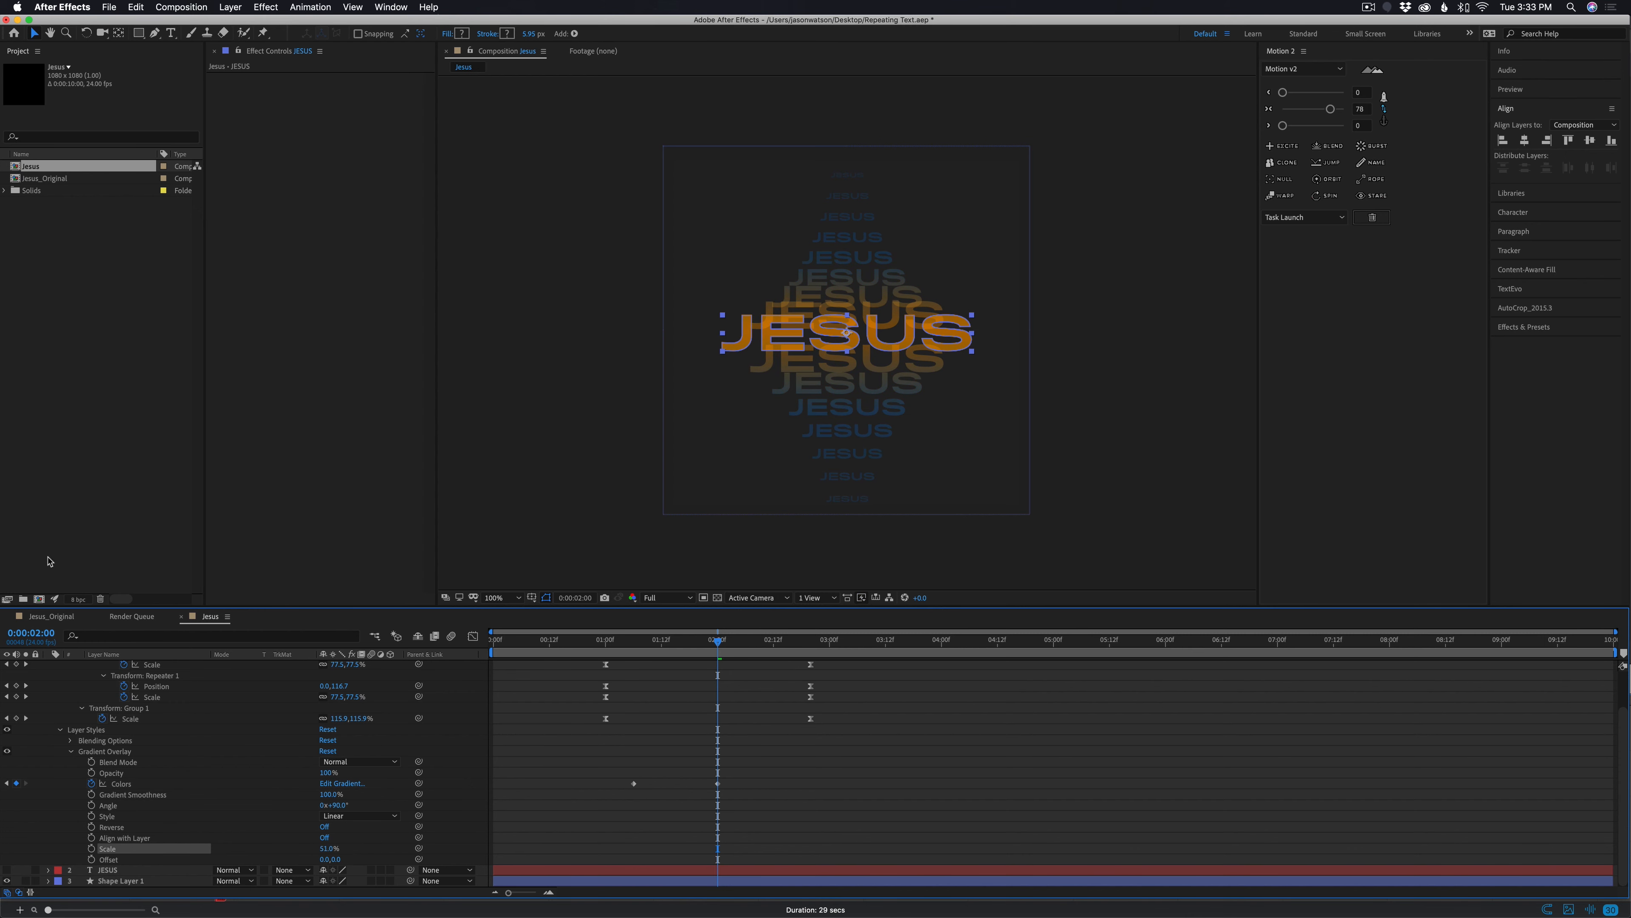
click(51, 616)
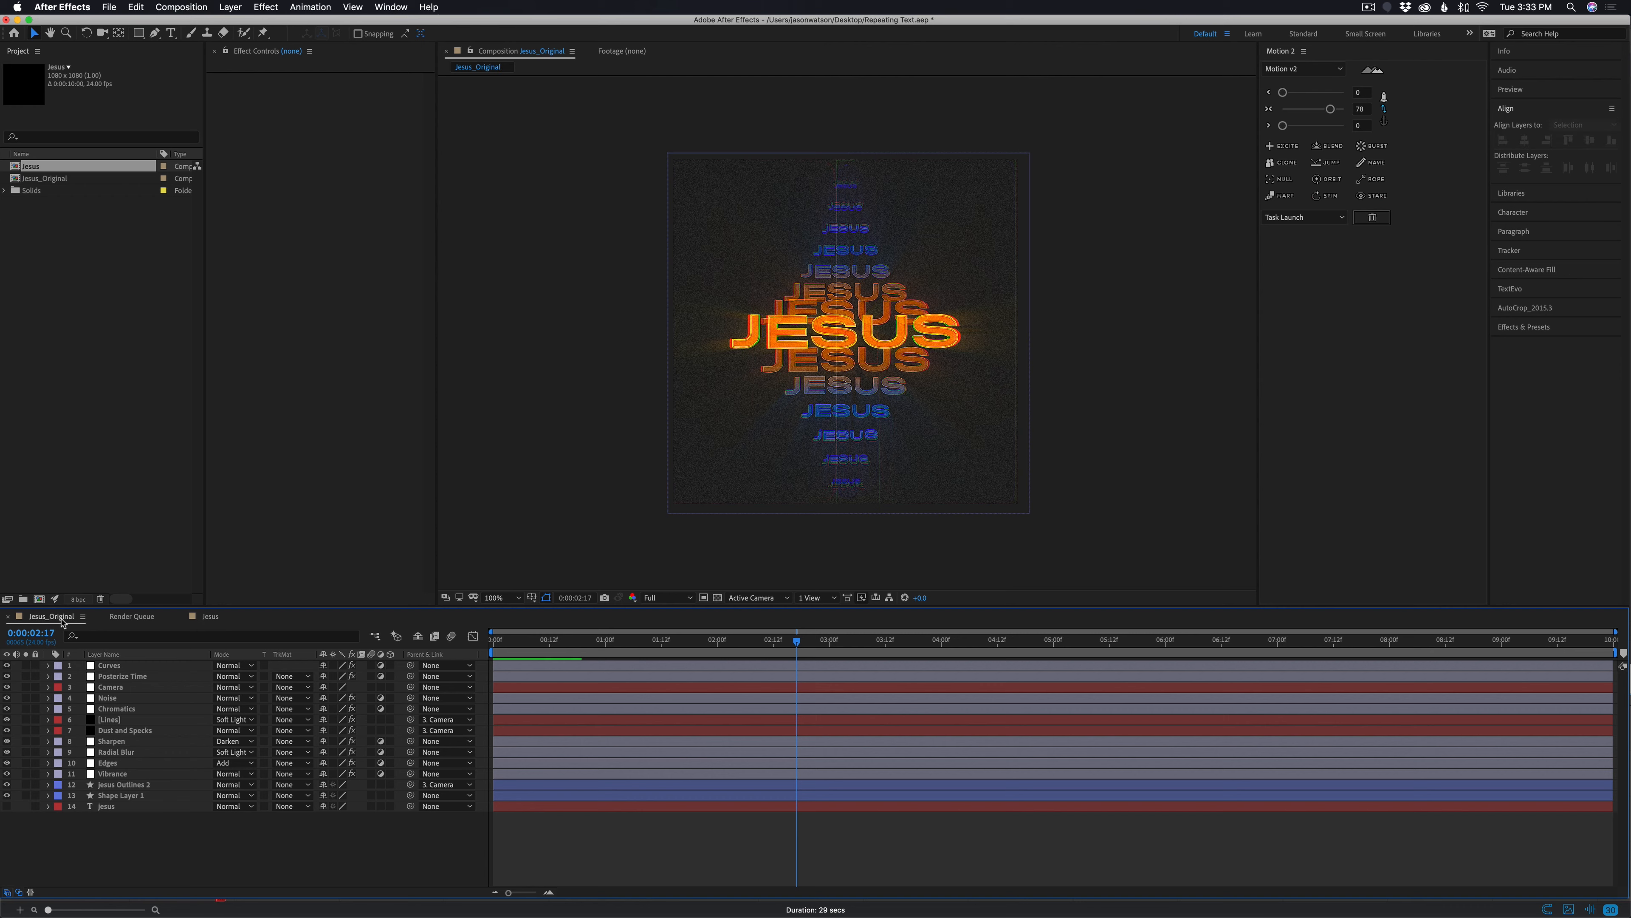
click(211, 617)
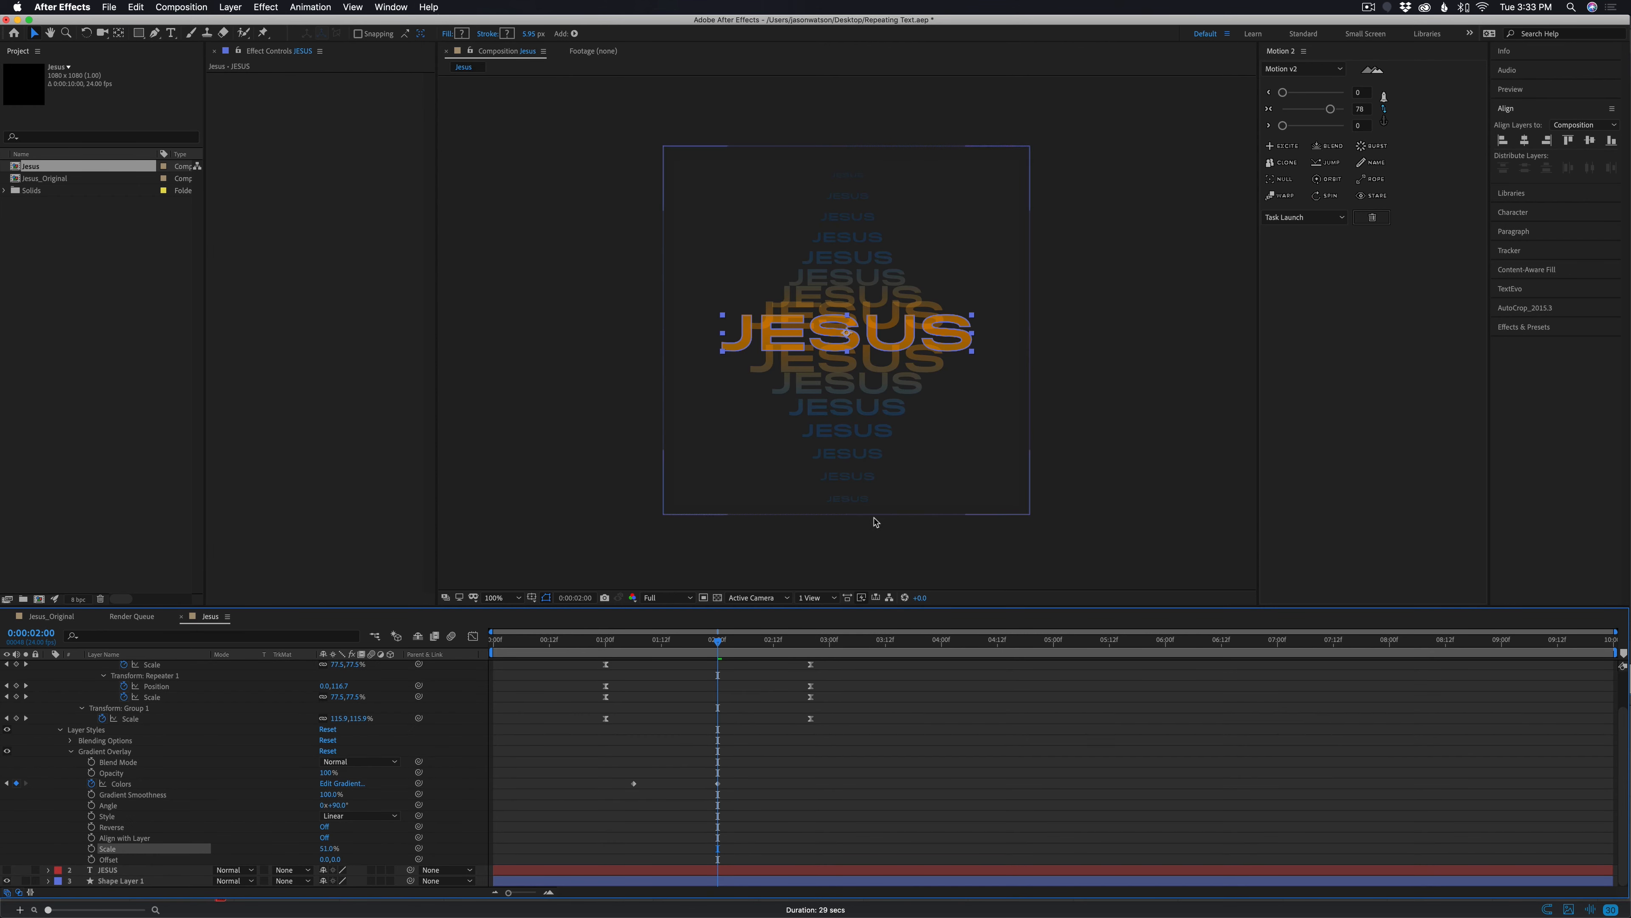
Apply Easy Ease to both Gradient Overlay Colors keyframes and preview the animation from 0:00:00:21
click(702, 711)
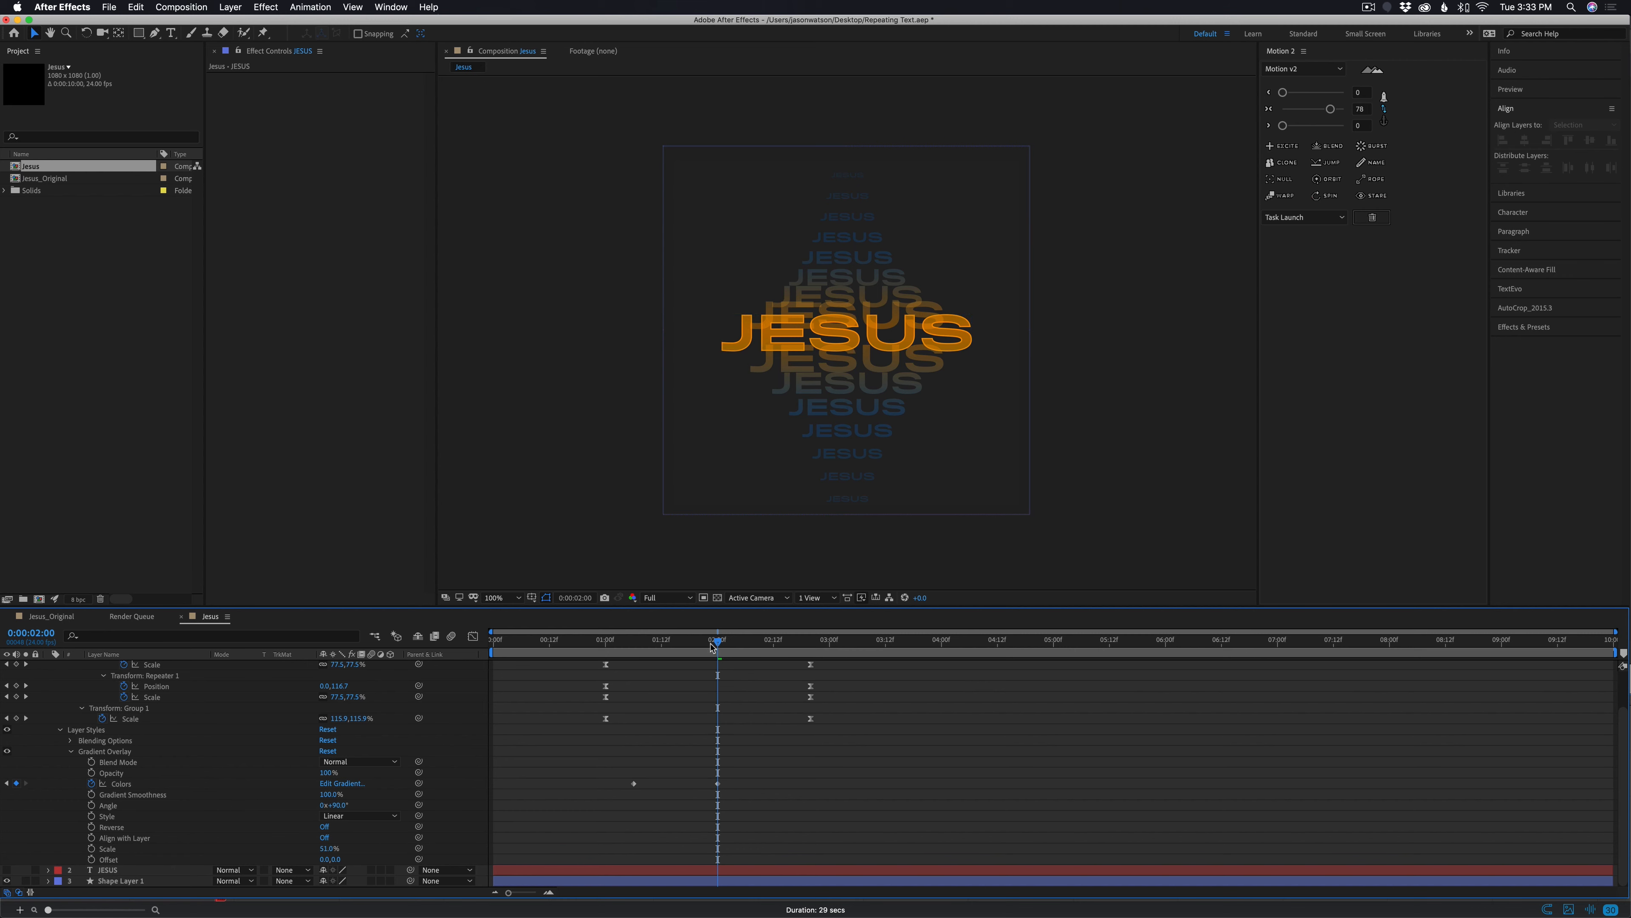
drag(711, 646, 592, 643)
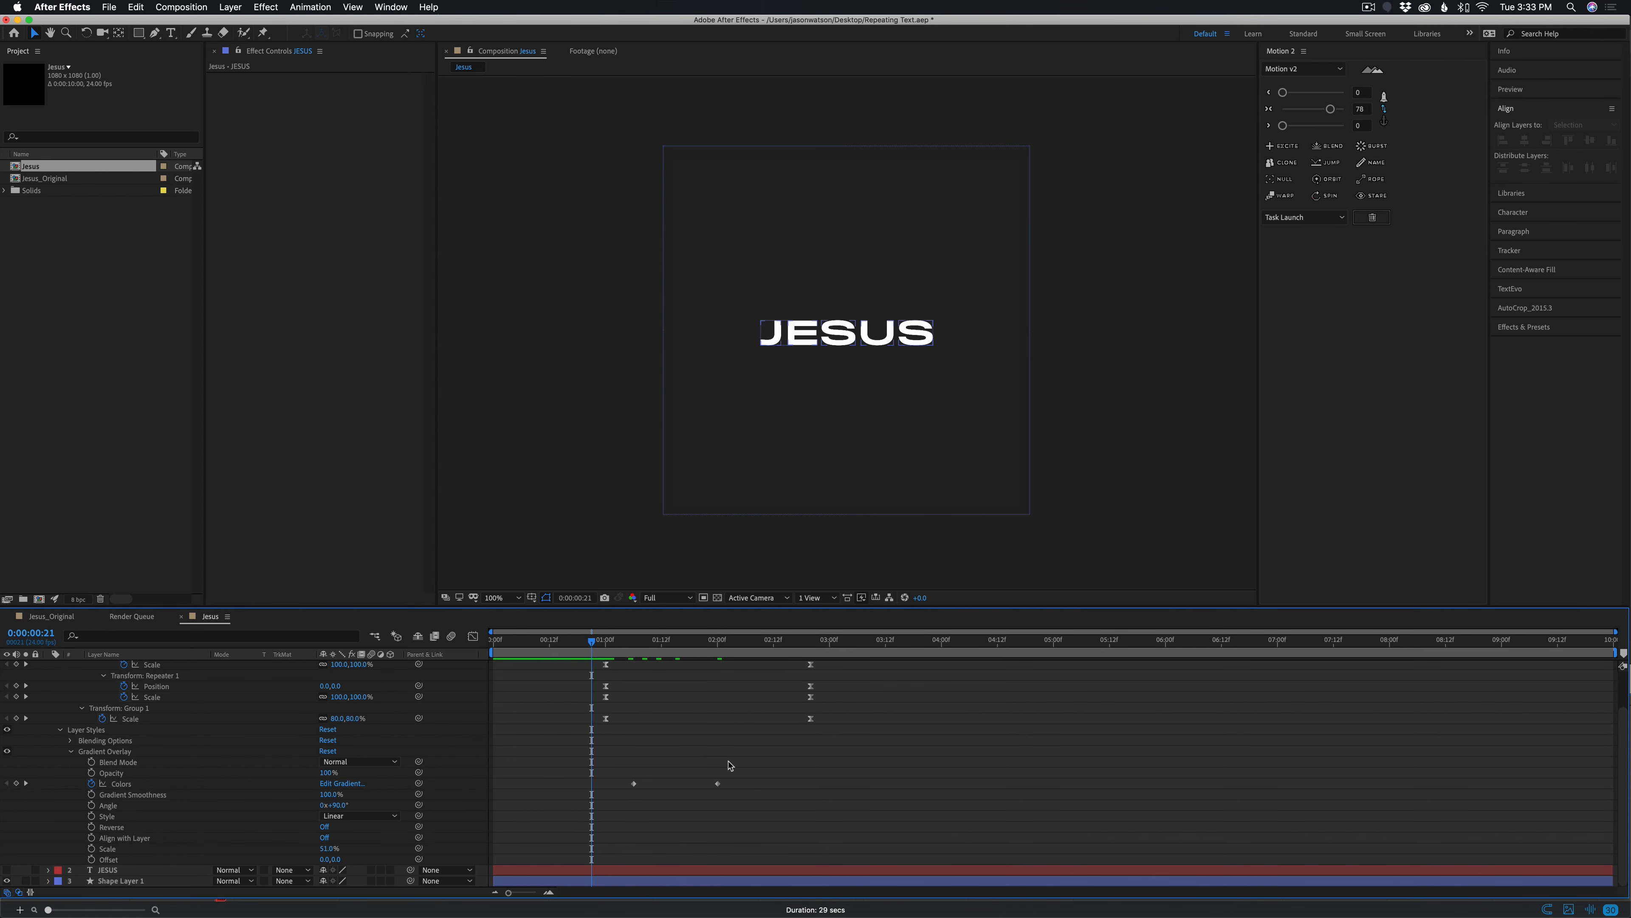
drag(760, 774, 604, 809)
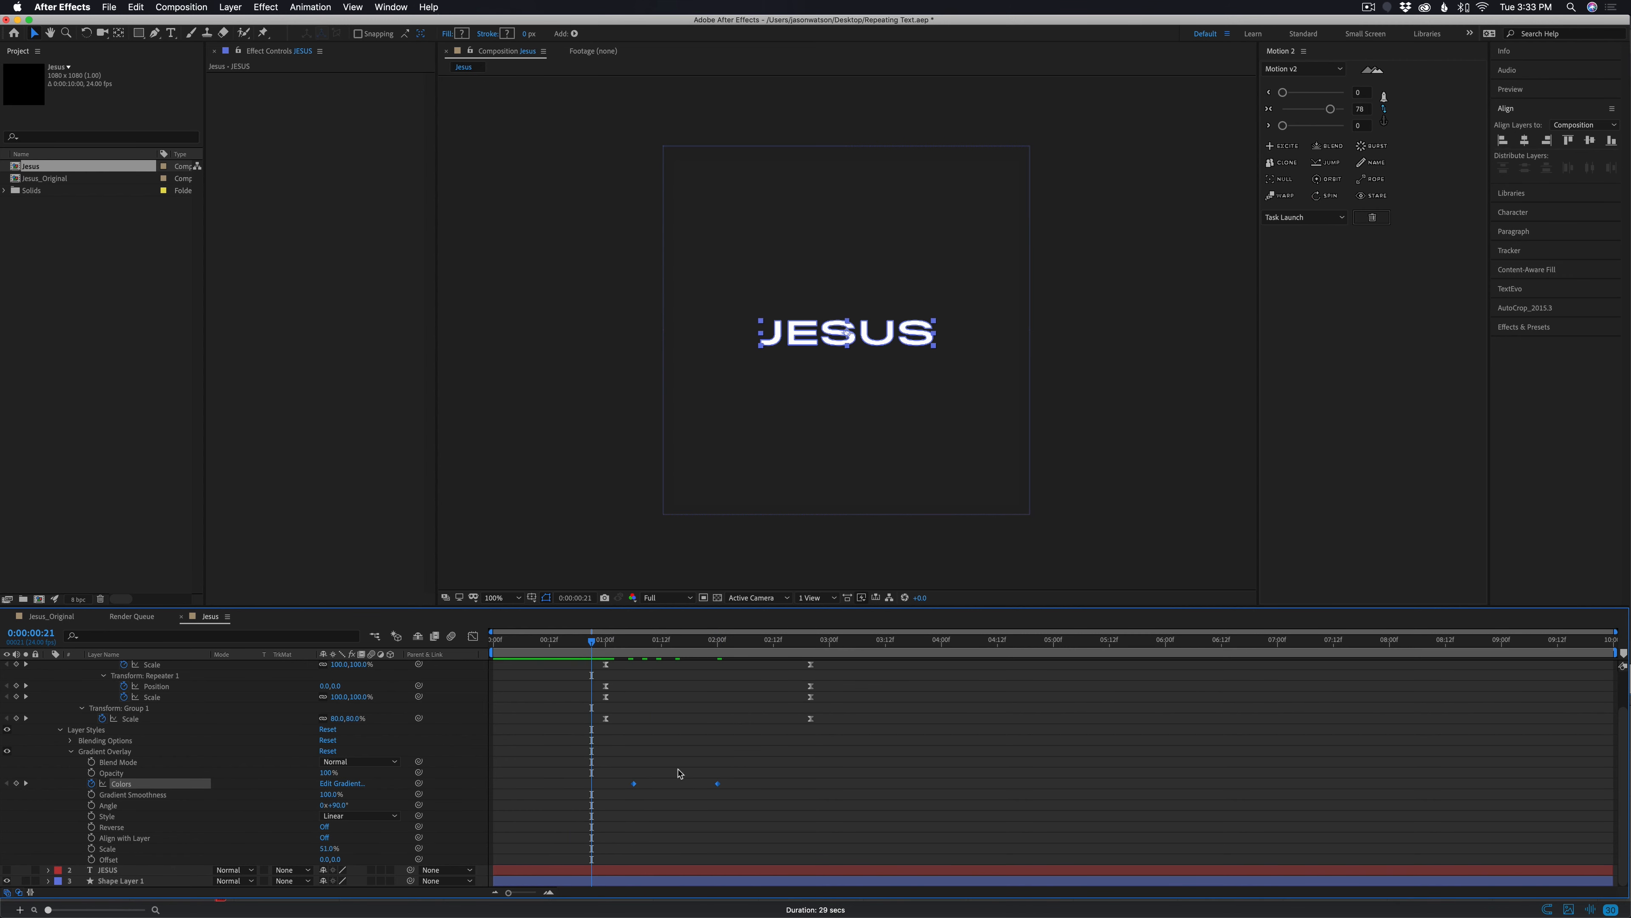
right_click(636, 785)
mouse_move(739, 905)
click(835, 832)
key(space)
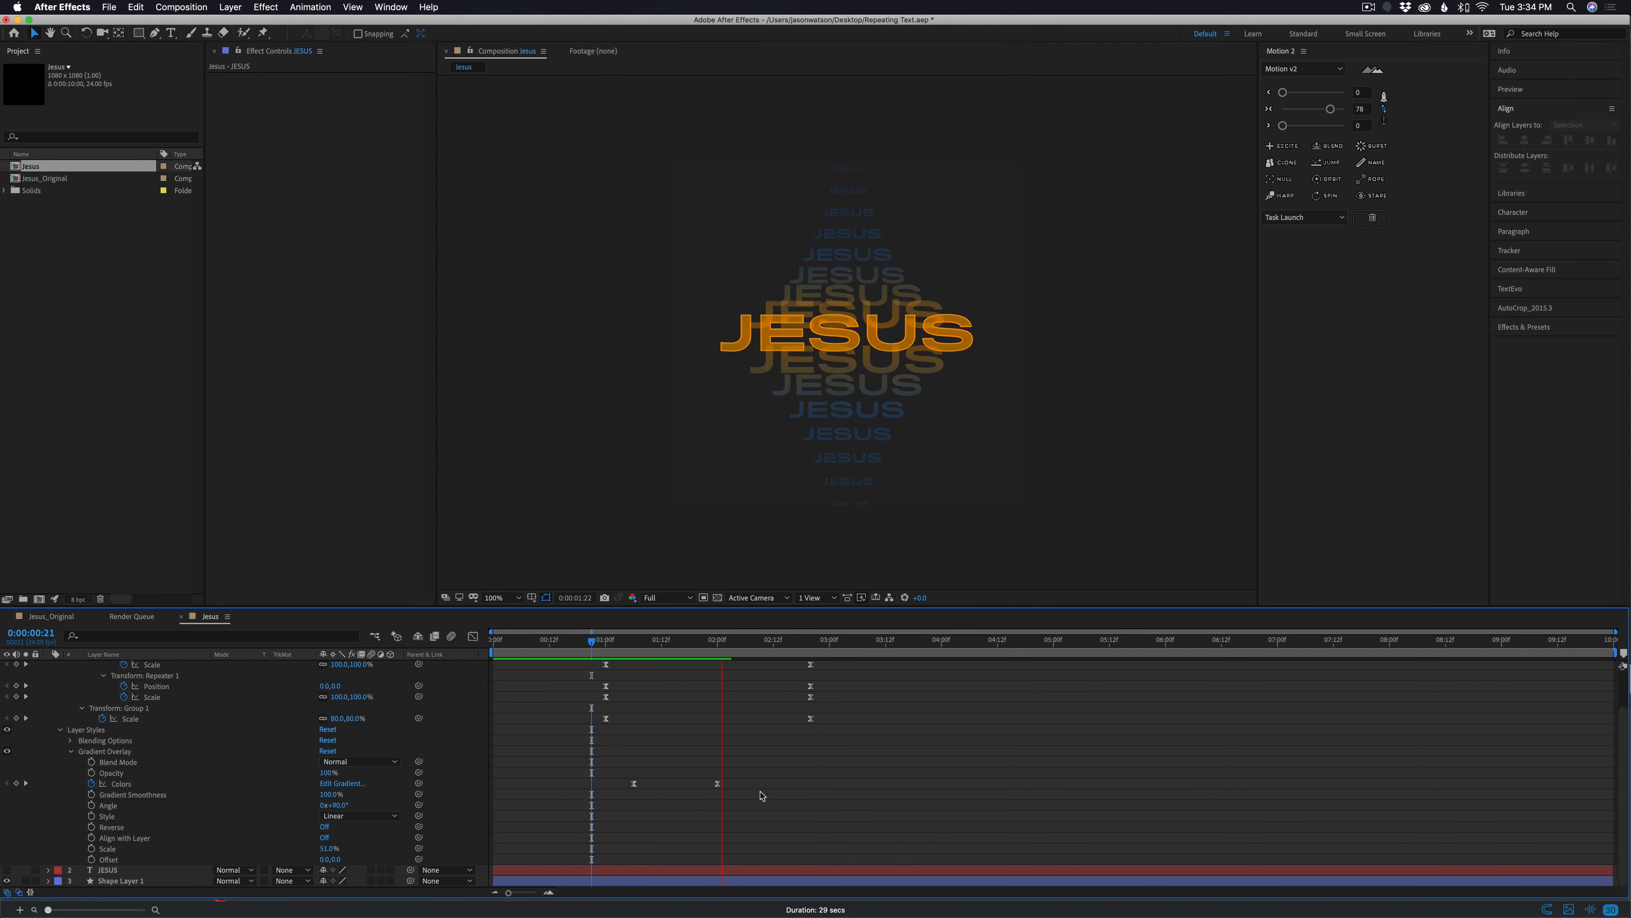
Try aligning the two Colors keyframes with the start and end Repeater keyframes, preview the timing, and undo the moves
drag(807, 641, 606, 782)
drag(718, 782, 810, 784)
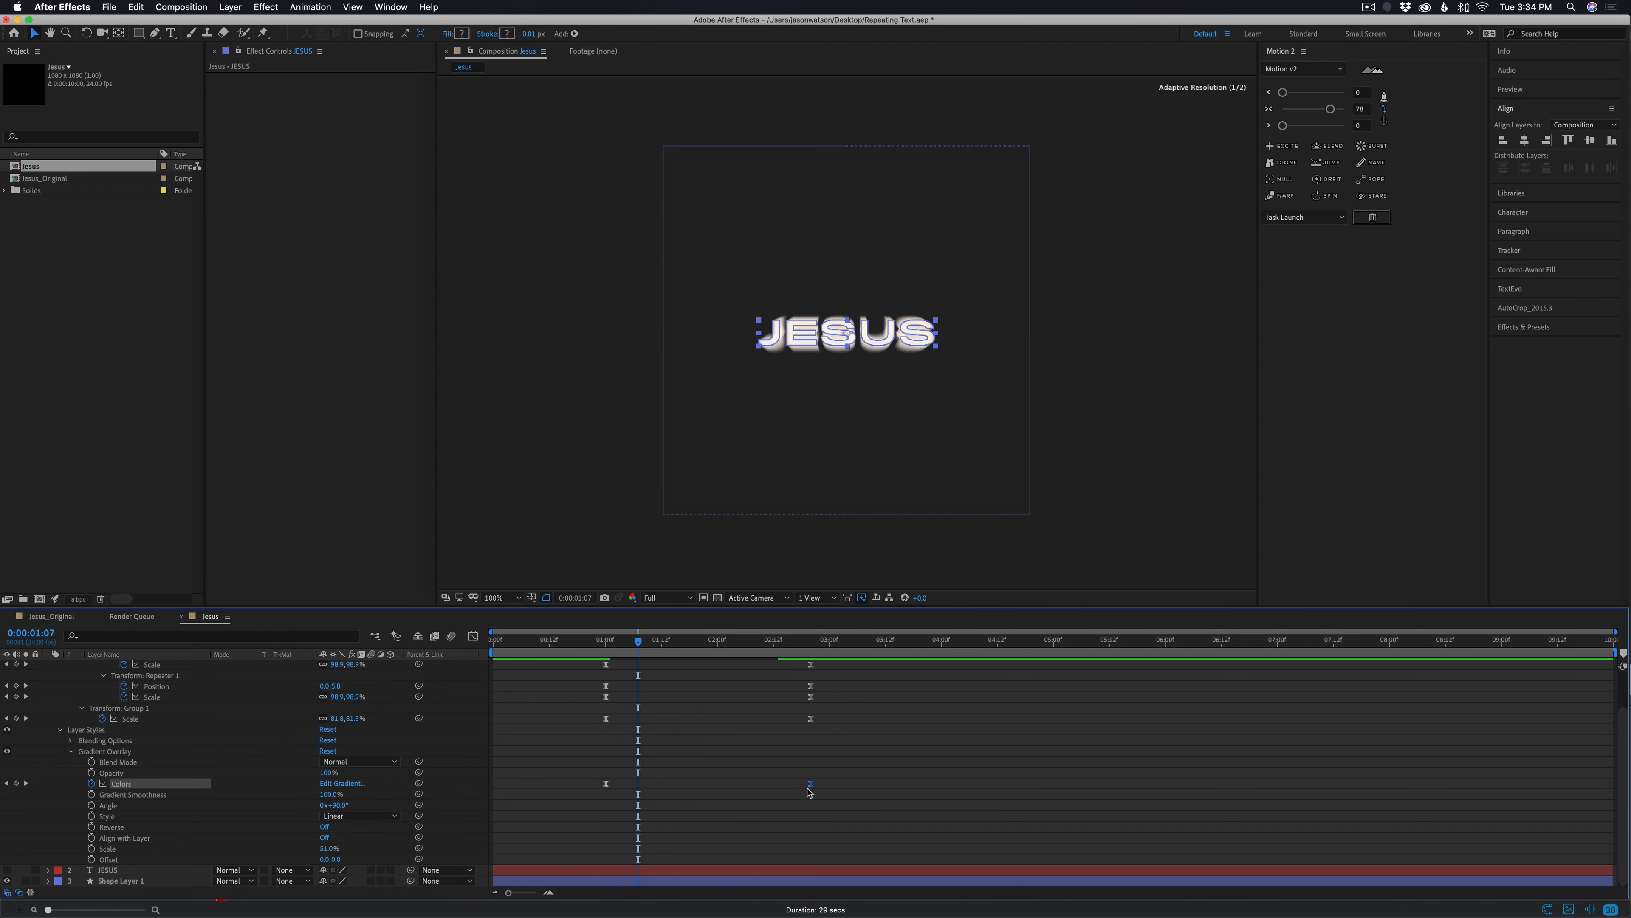
drag(637, 642, 606, 644)
key(space)
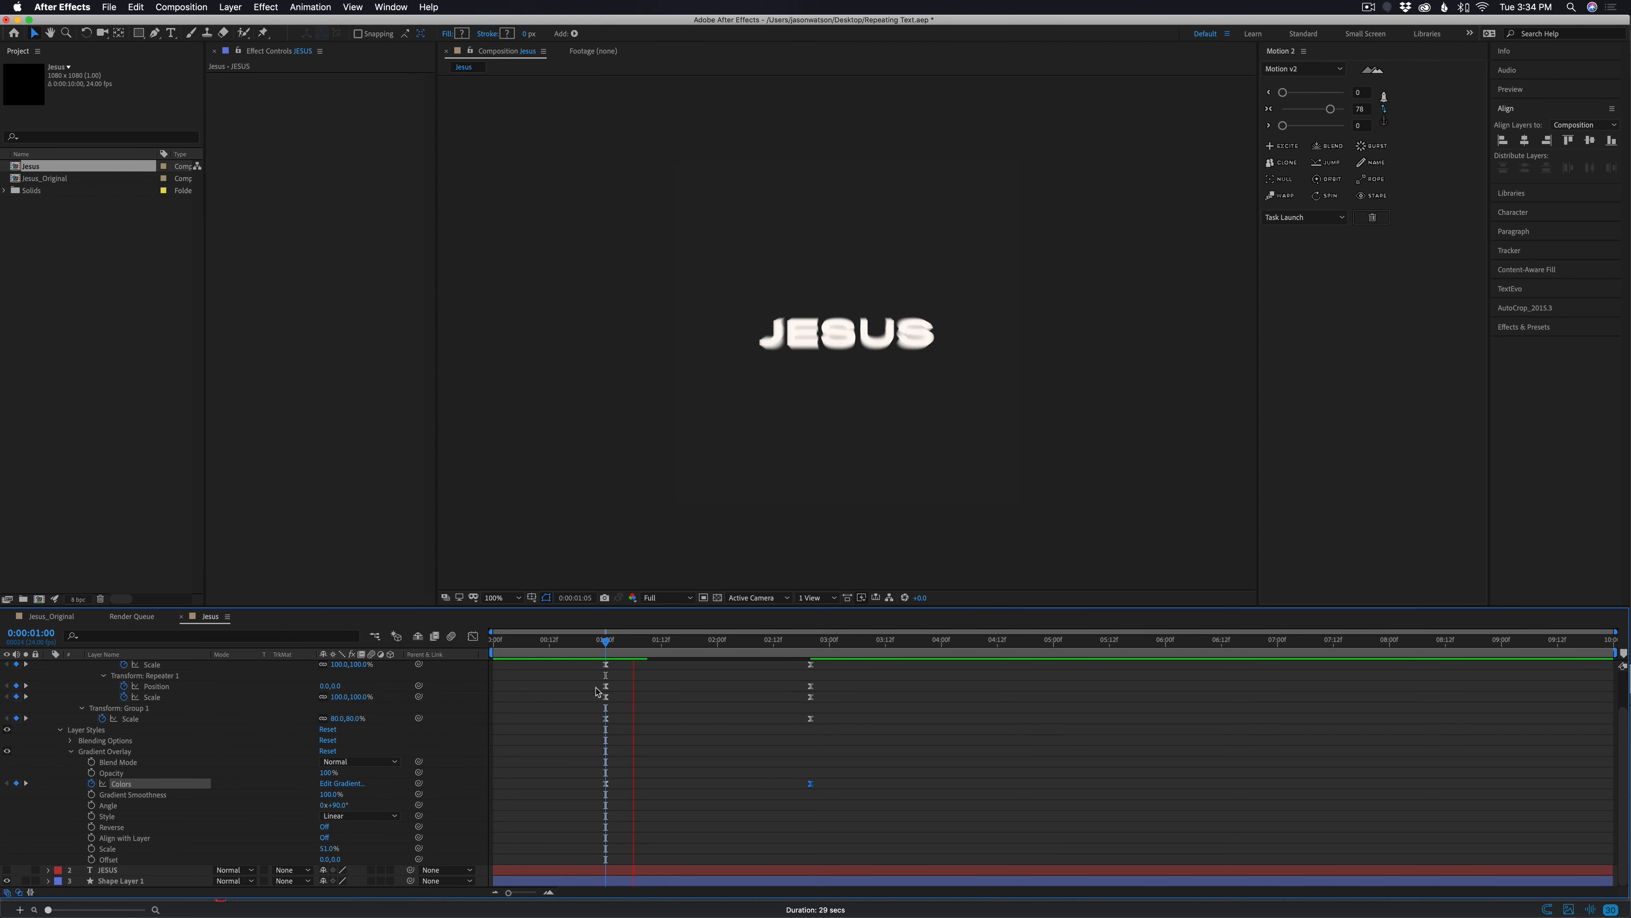
key(space)
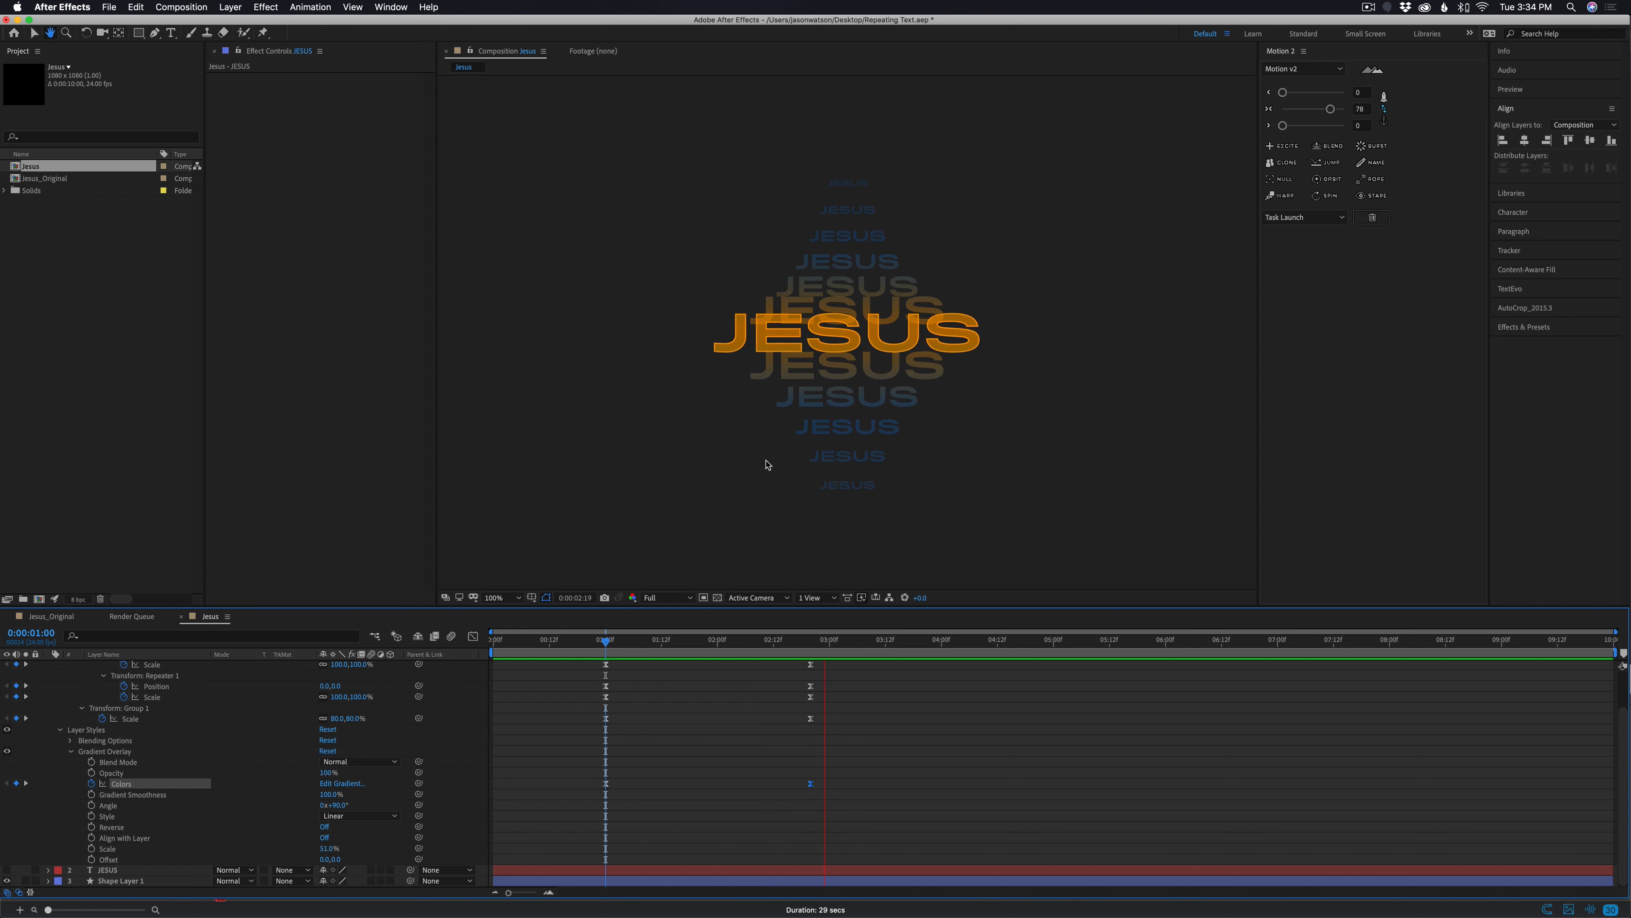
drag(723, 642, 782, 643)
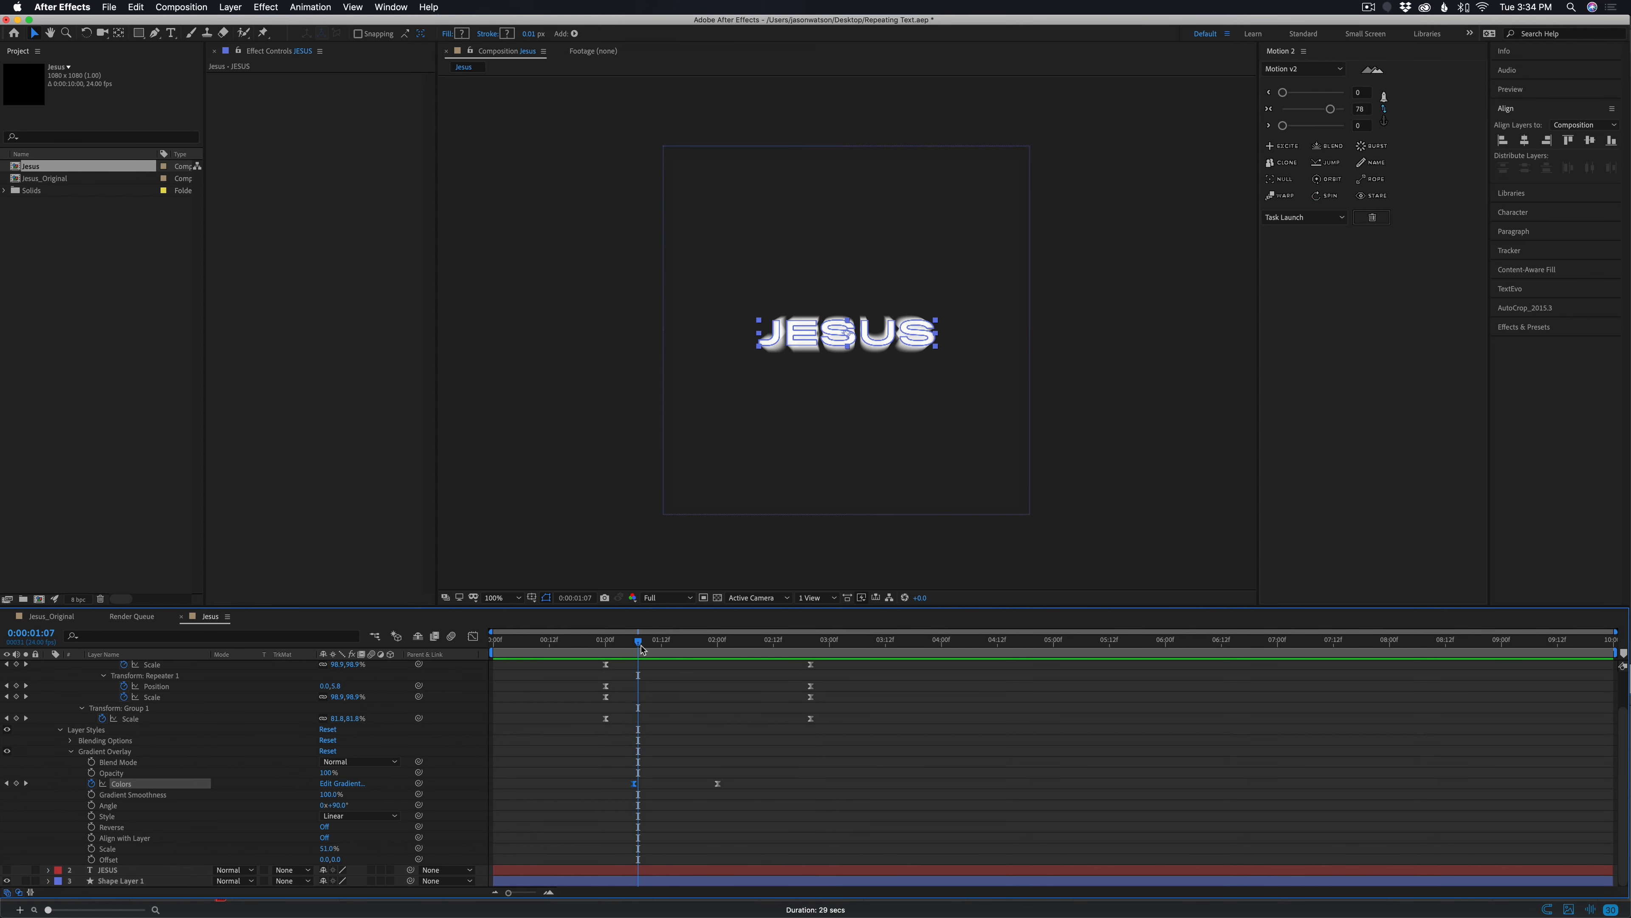
Preview the gradient animation from 0:00:01:00, stop playback, and collapse the layer's properties
drag(641, 647, 606, 646)
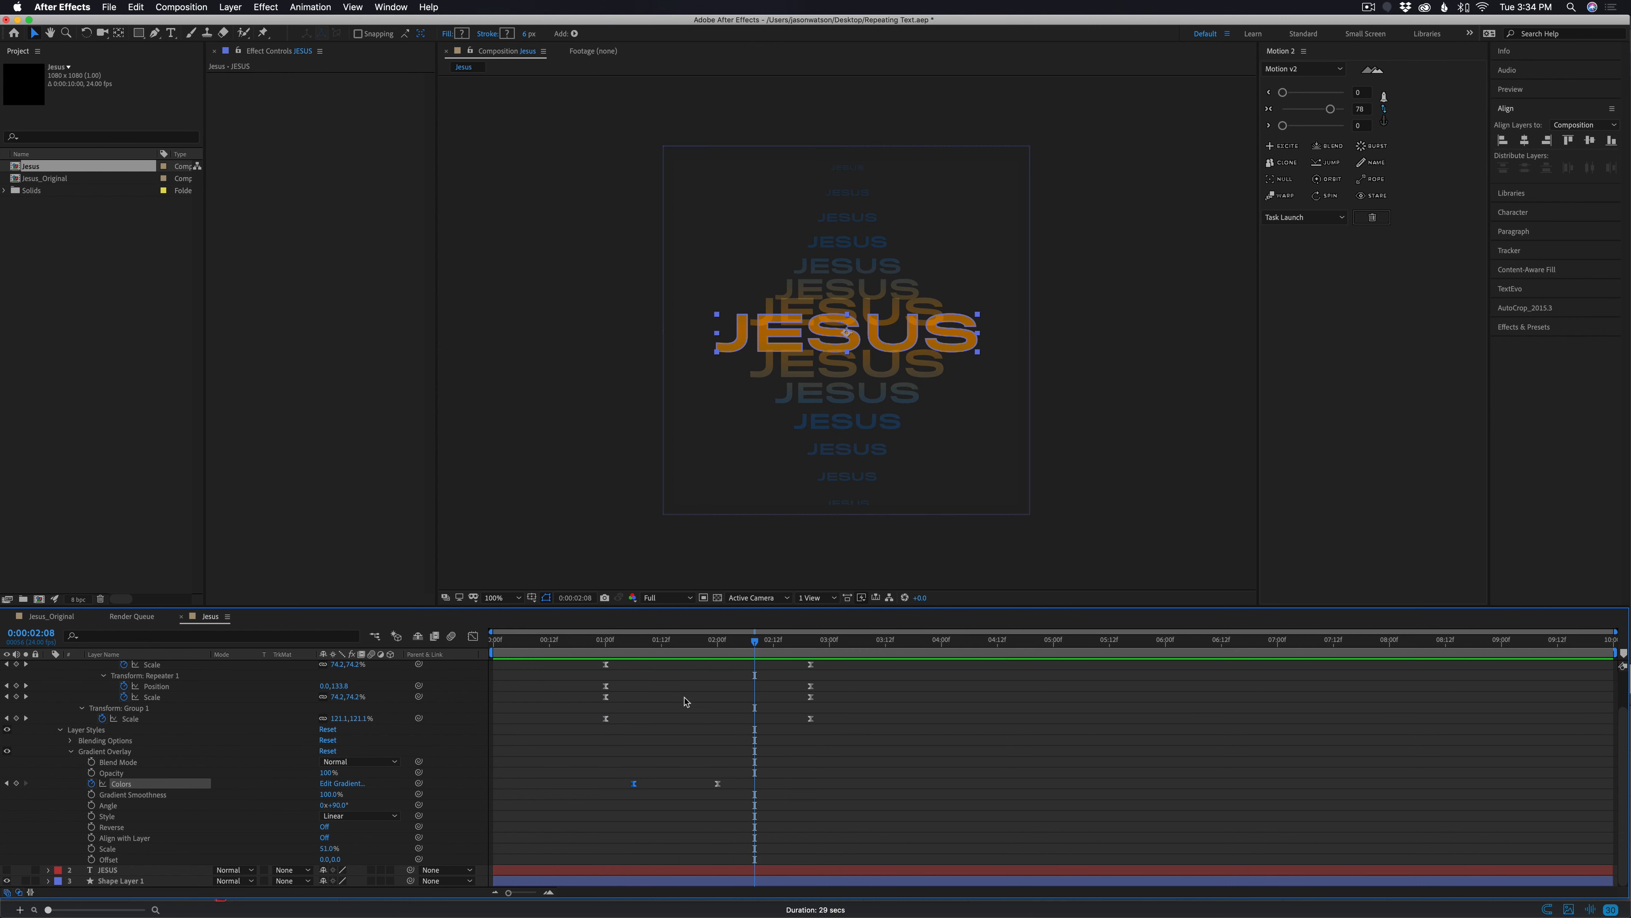
key(space)
key(space)
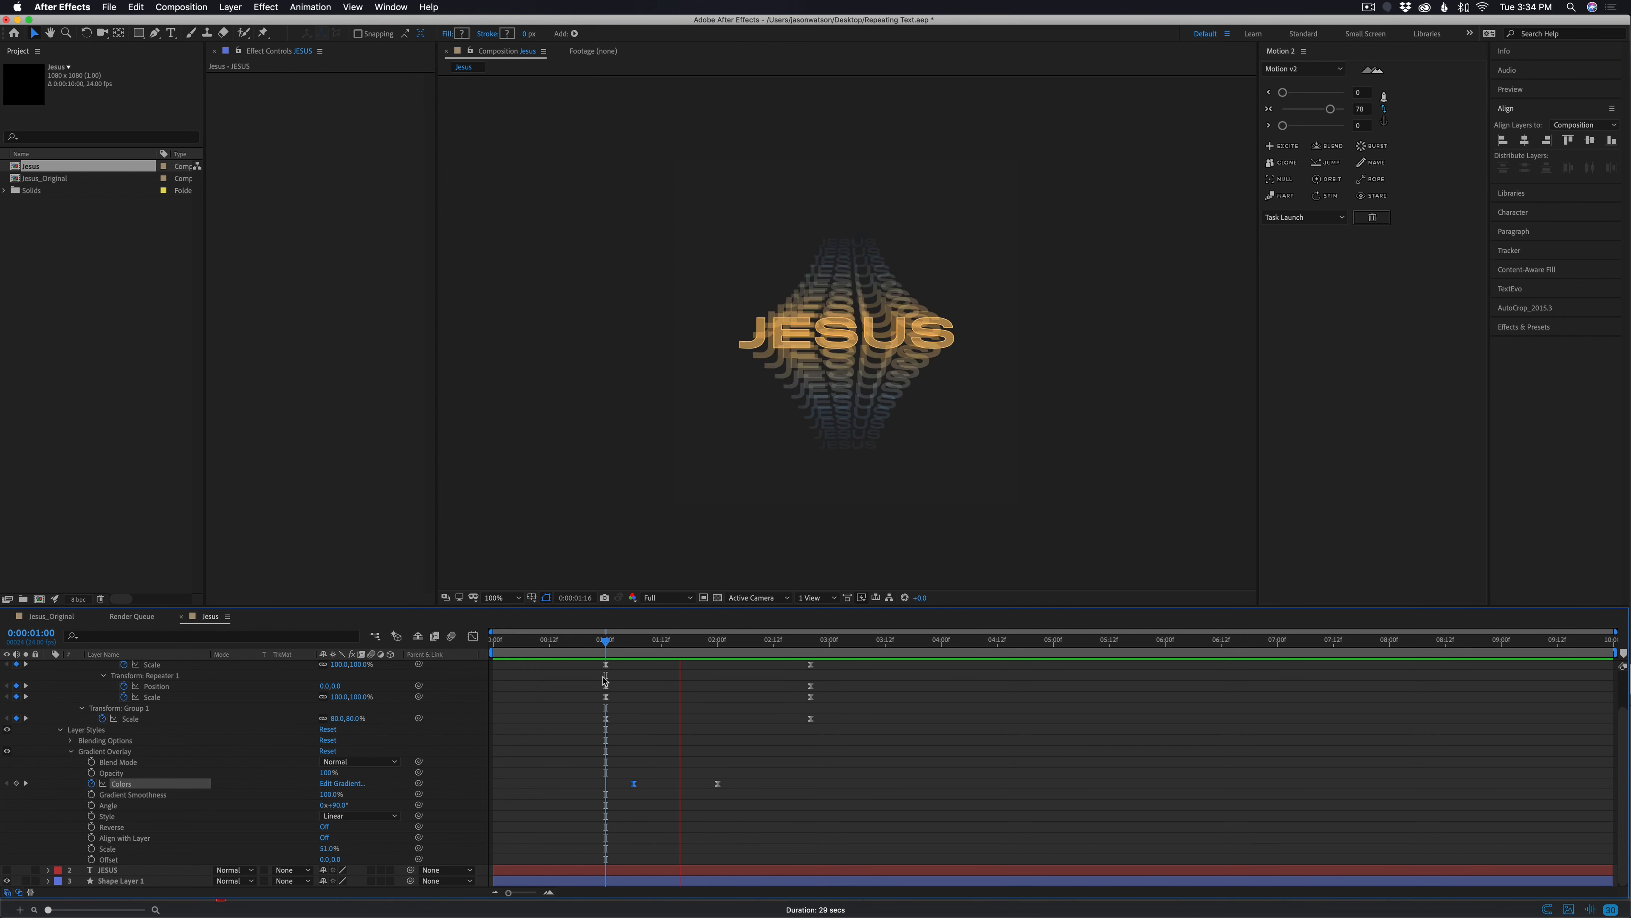
key(space)
click(838, 731)
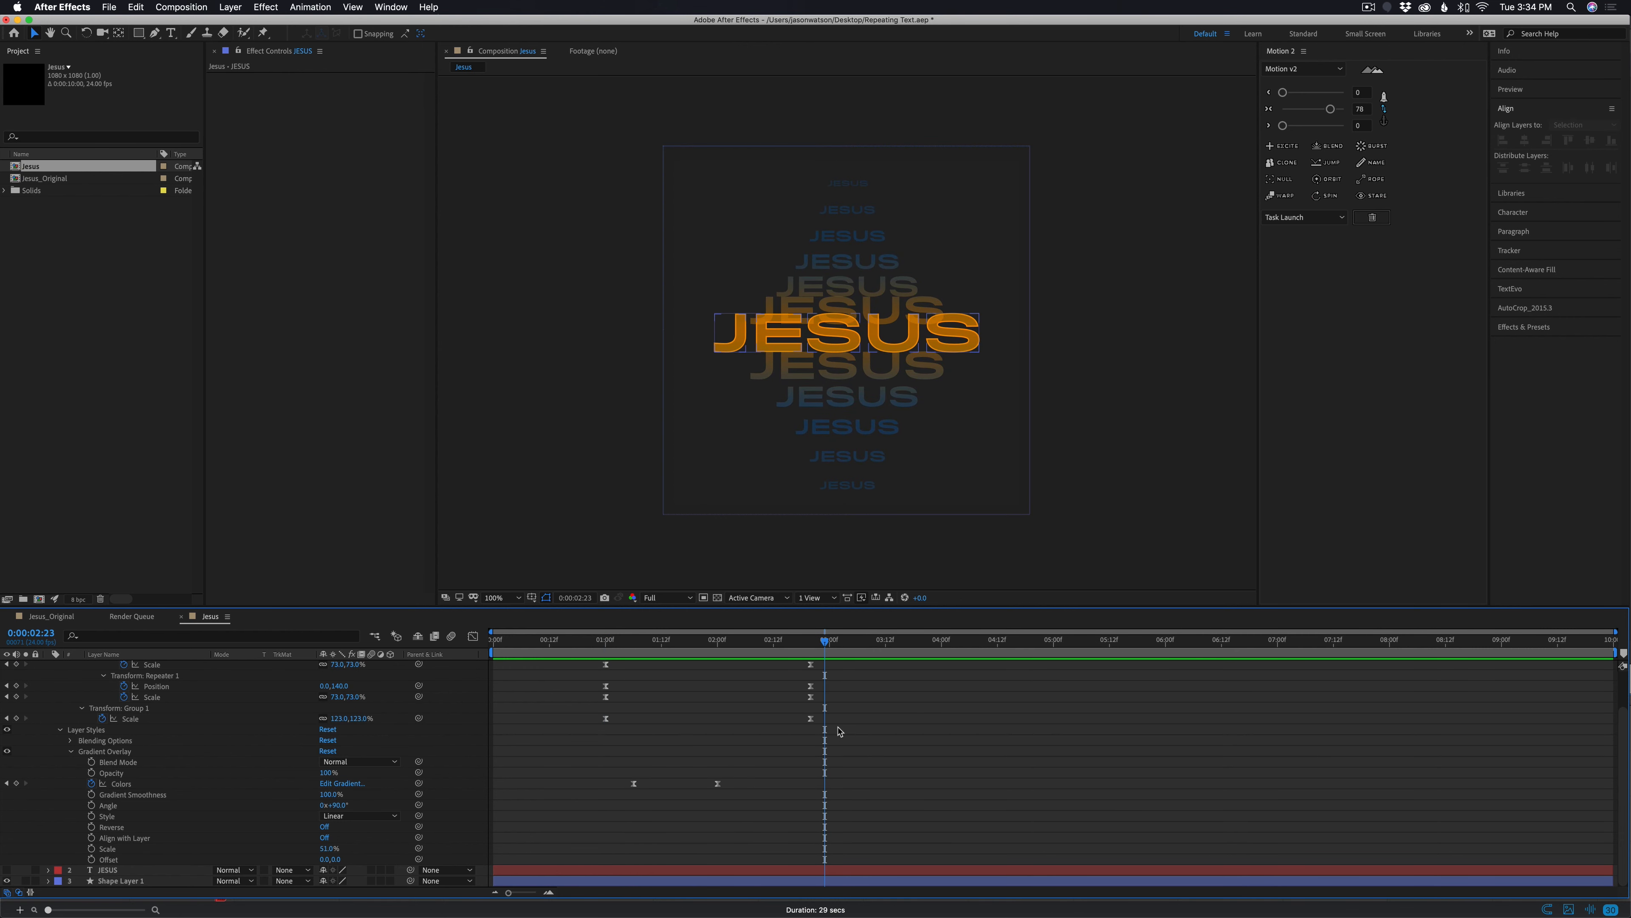
key(u)
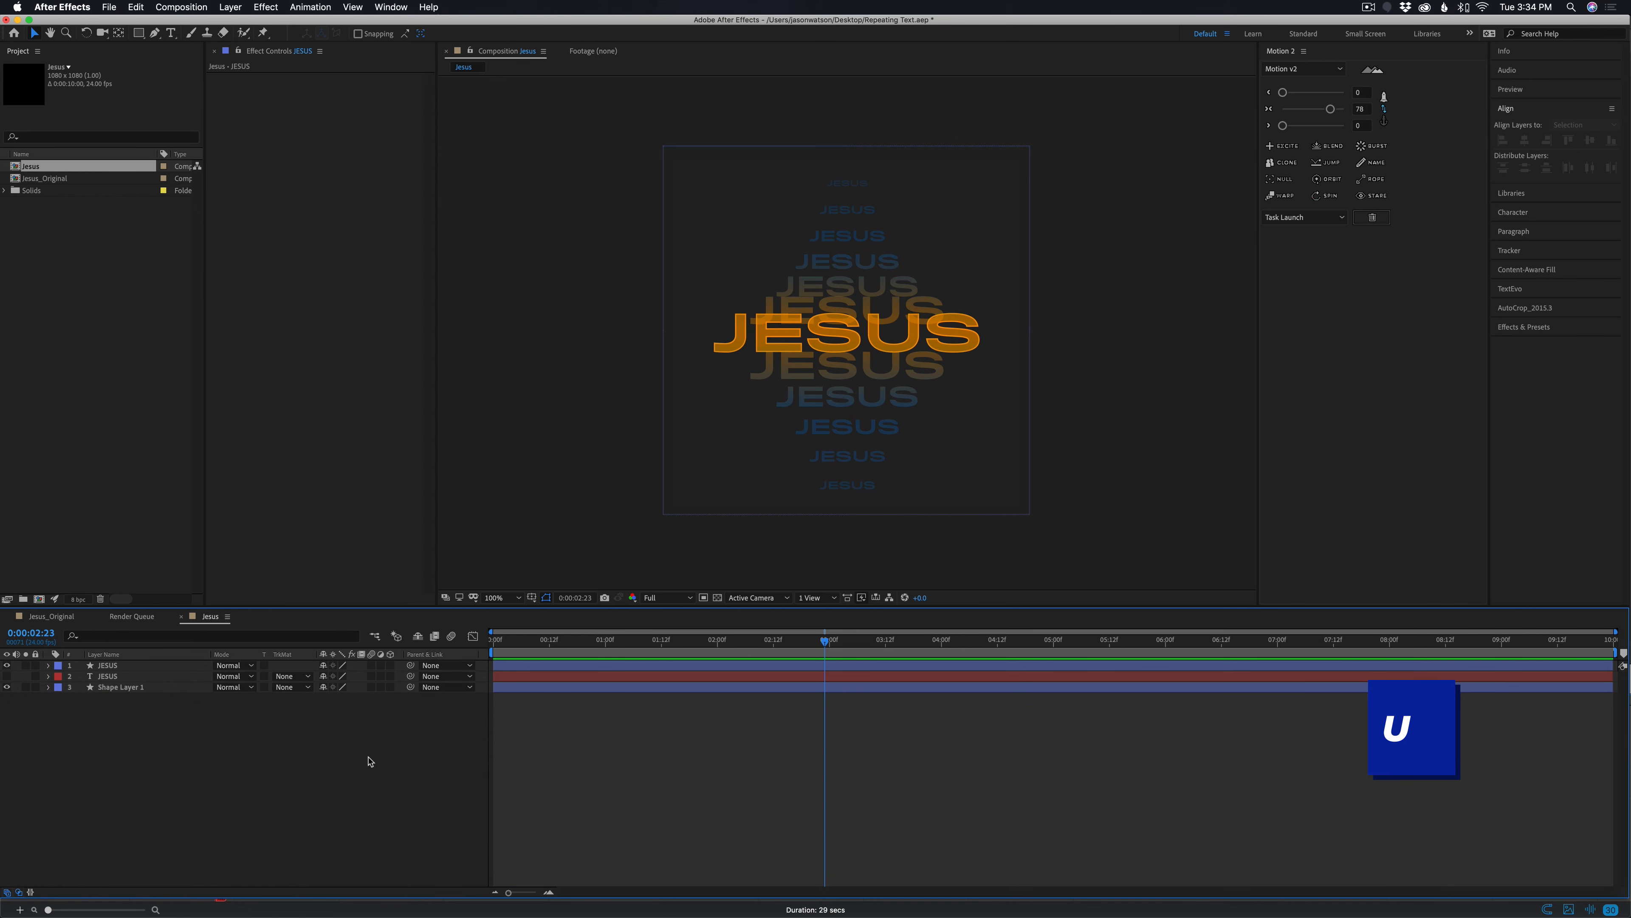
Examine the effects look in the Jesus_Original composition by scrubbing and playing it from before the one-second mark
click(58, 619)
mouse_move(615, 641)
mouse_down()
mouse_move(686, 648)
mouse_move(625, 646)
mouse_up()
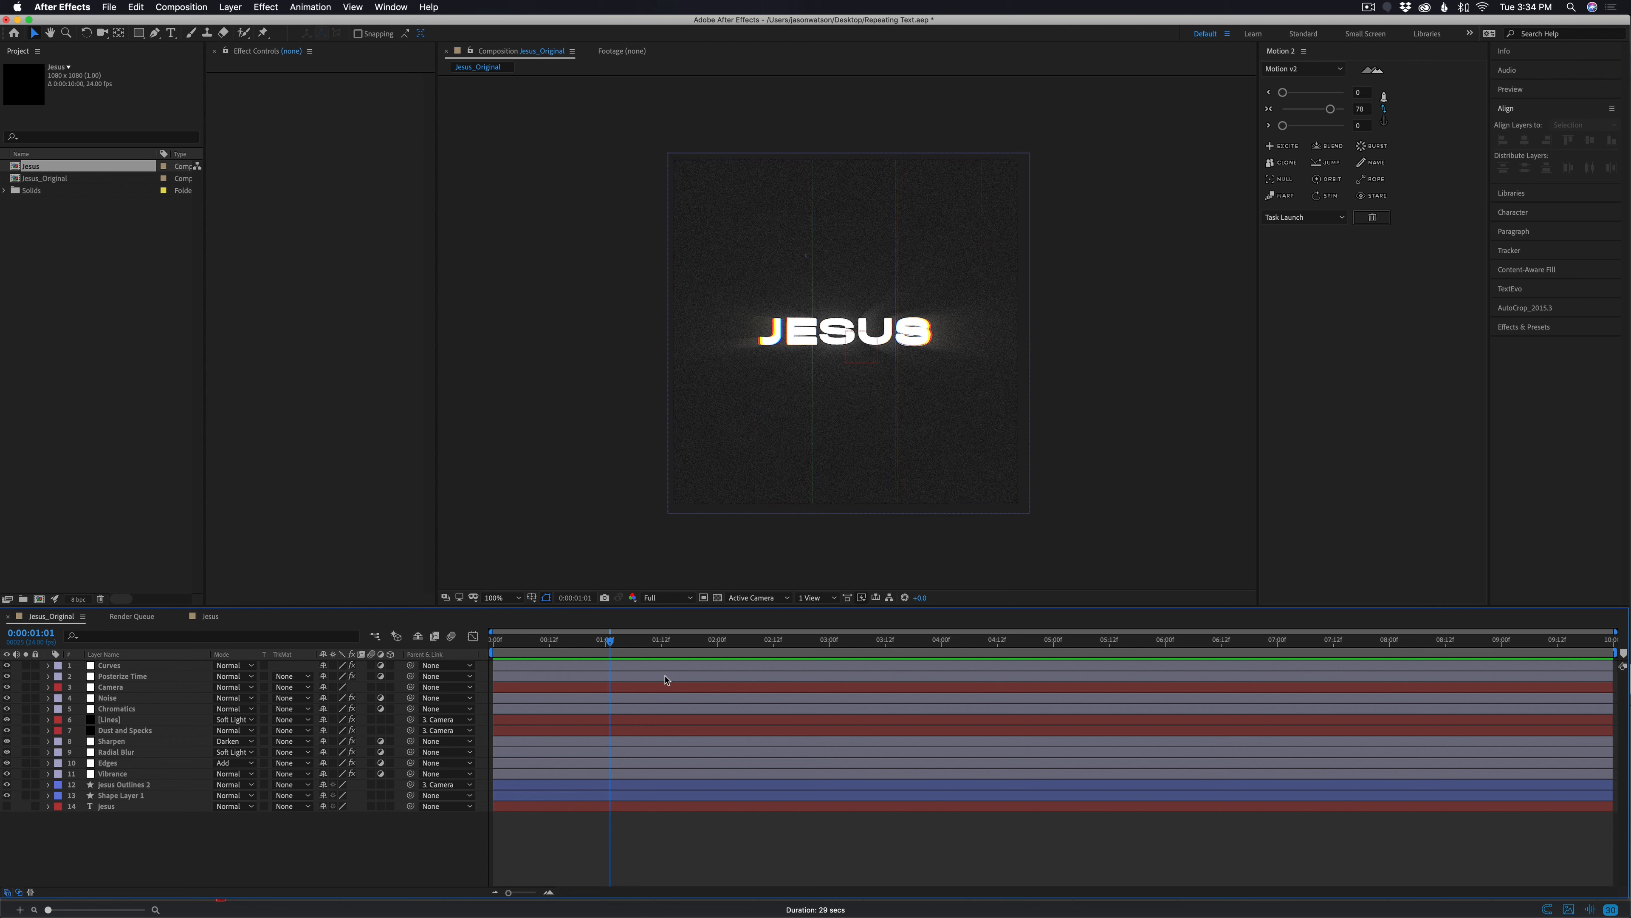
drag(611, 636, 567, 658)
key(space)
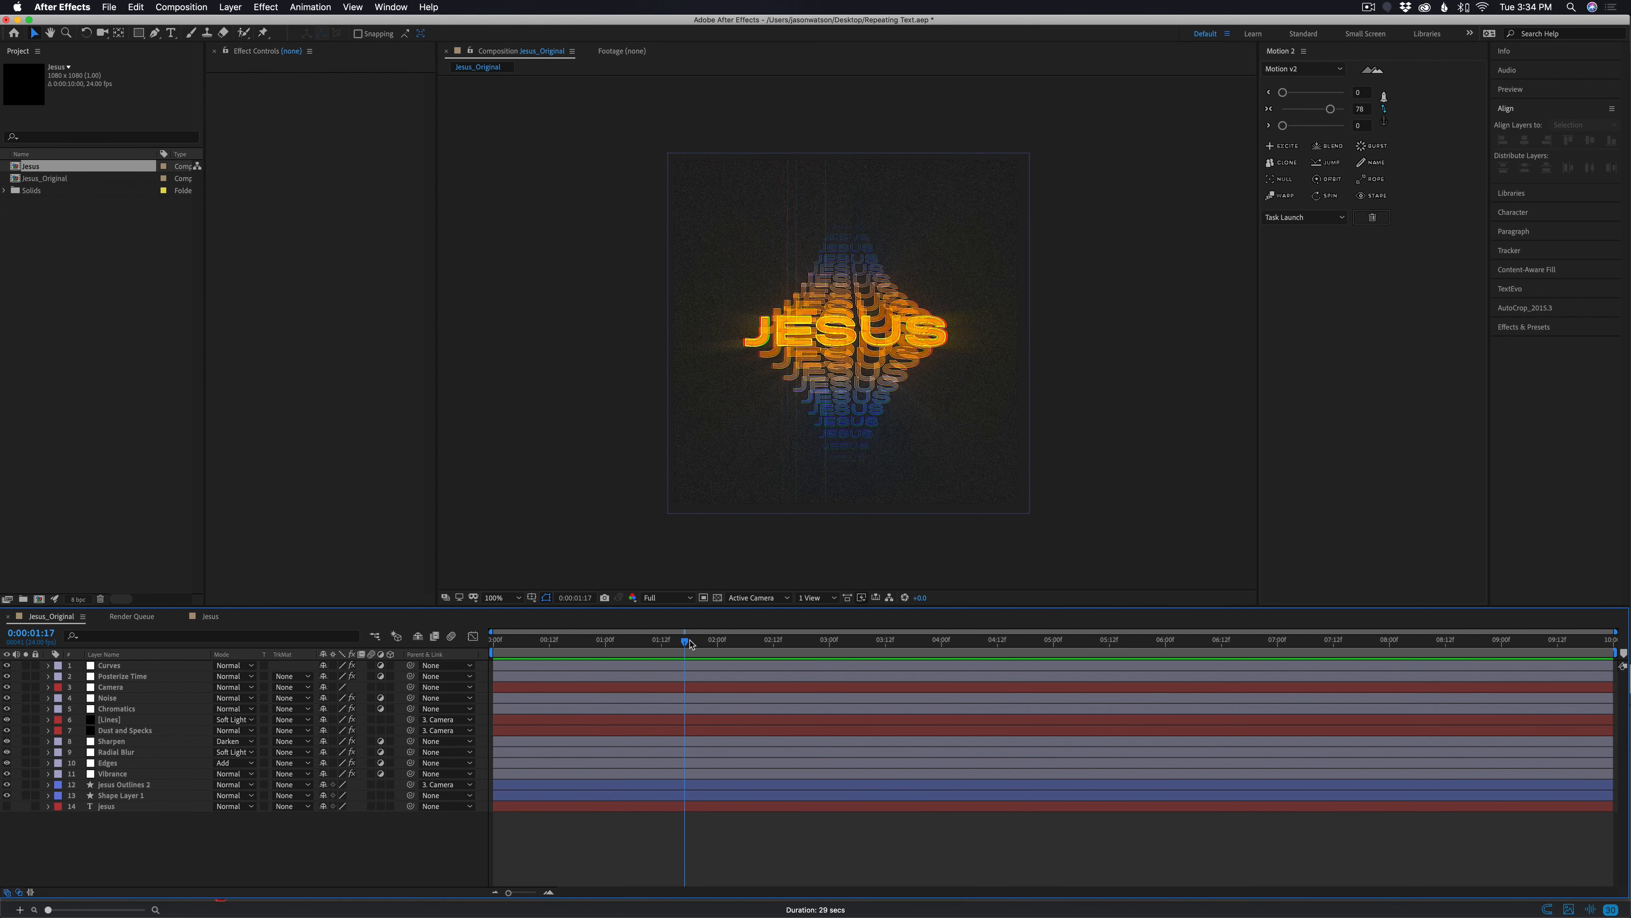
In the Jesus composition at 0:00:03:00, add an adjustment layer named Vibrance
click(204, 617)
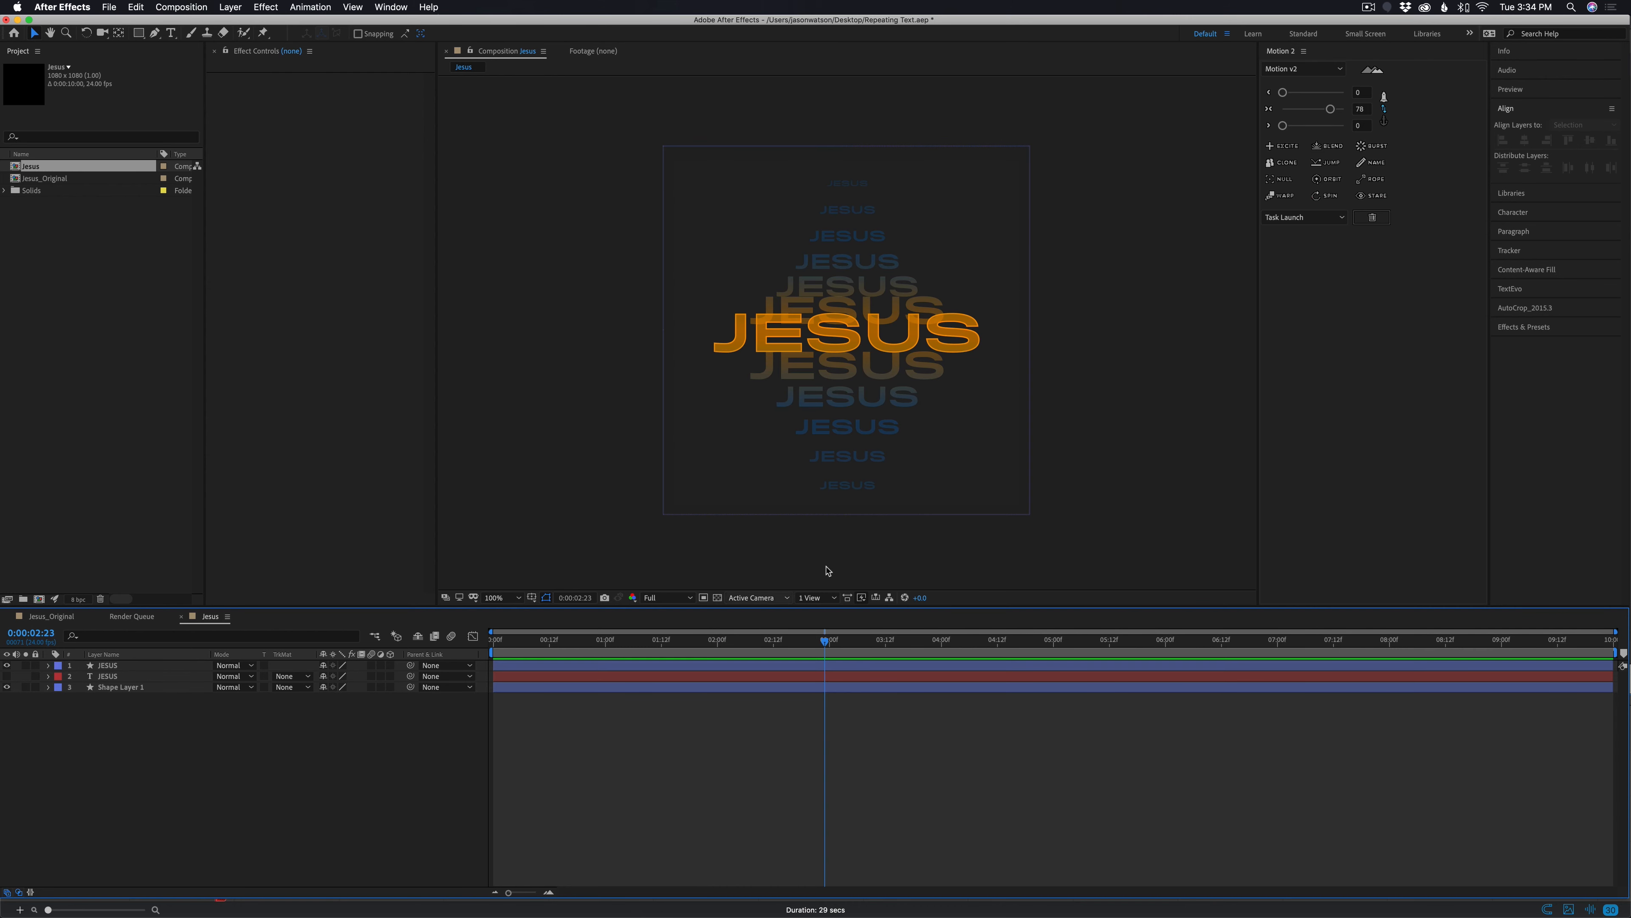
drag(826, 640, 834, 645)
key(ctrl+super+alt+y)
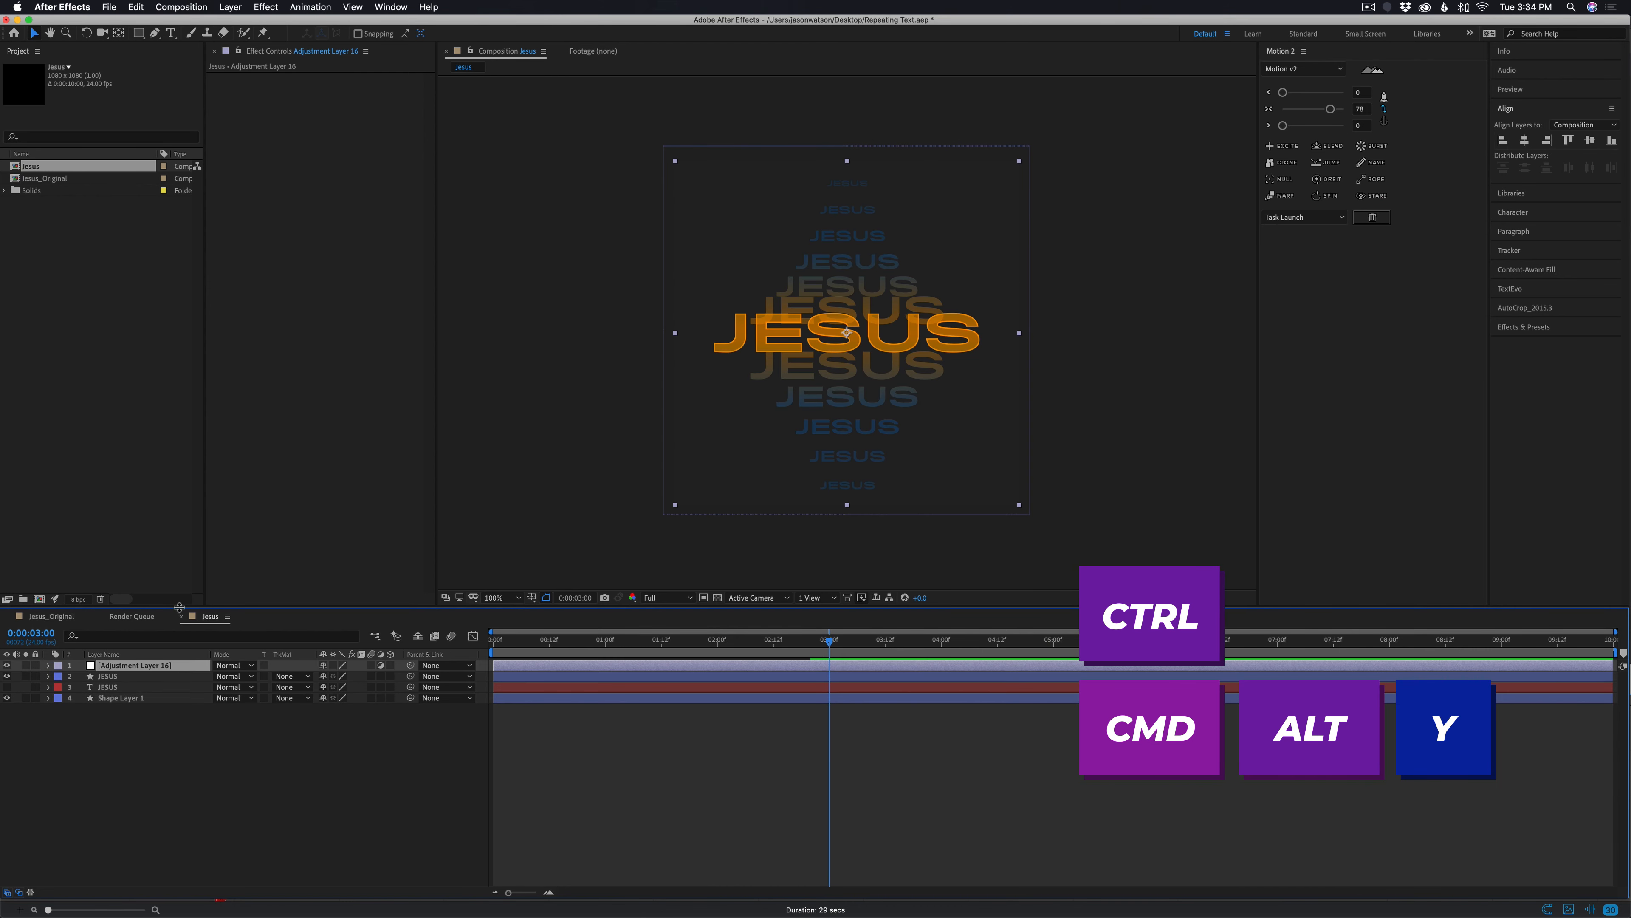
key(Return)
text(Vibrance)
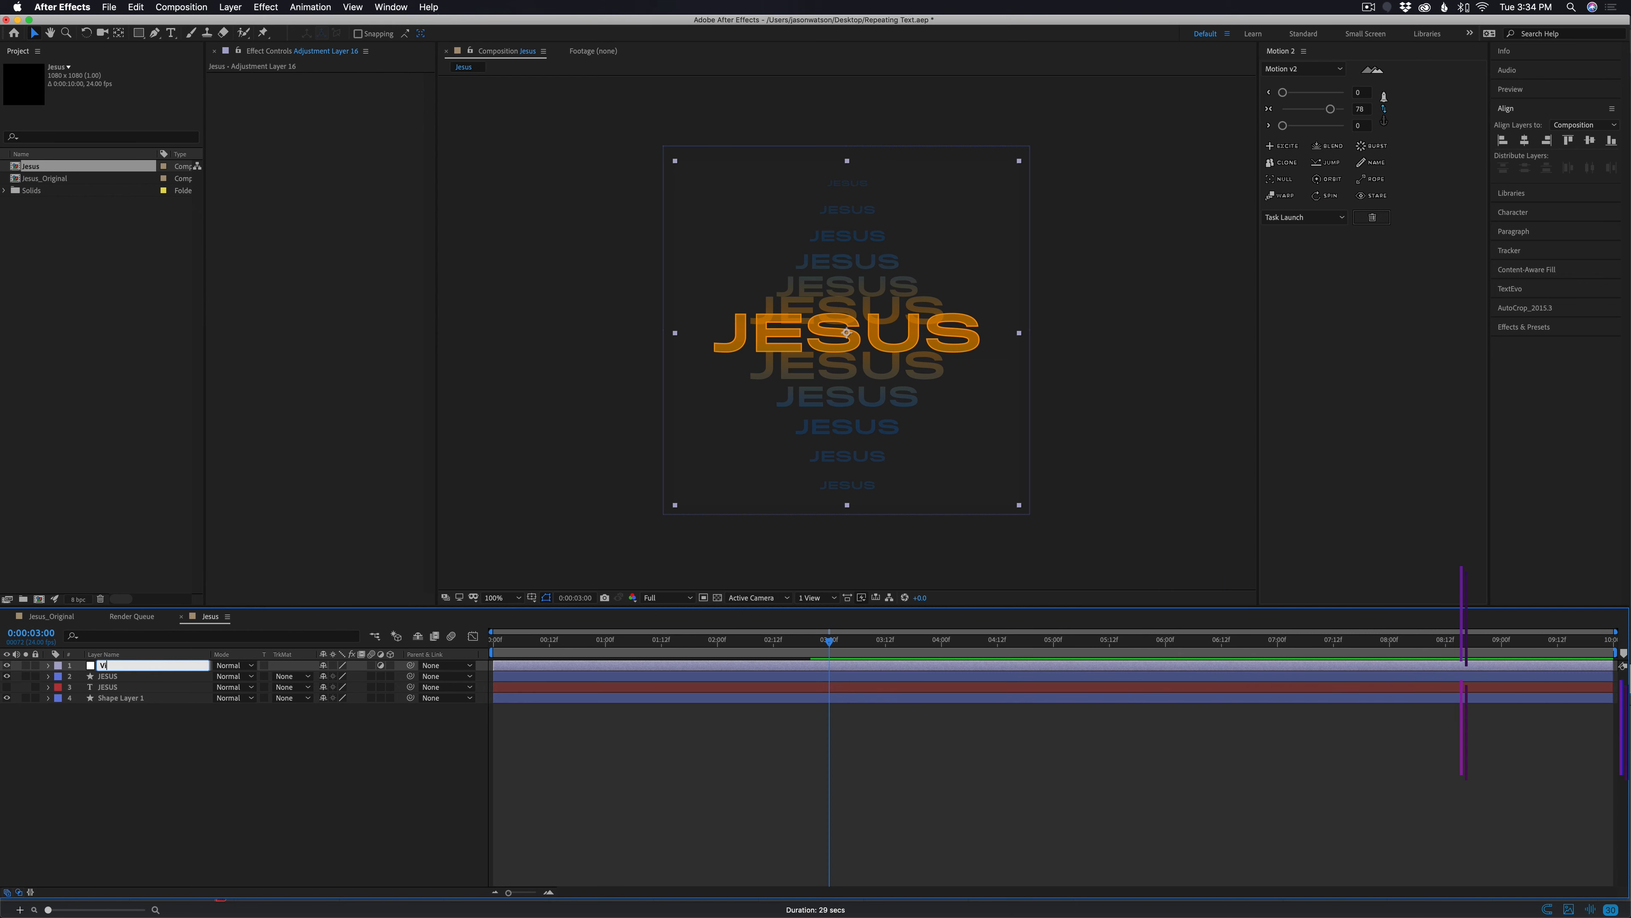
key(Return)
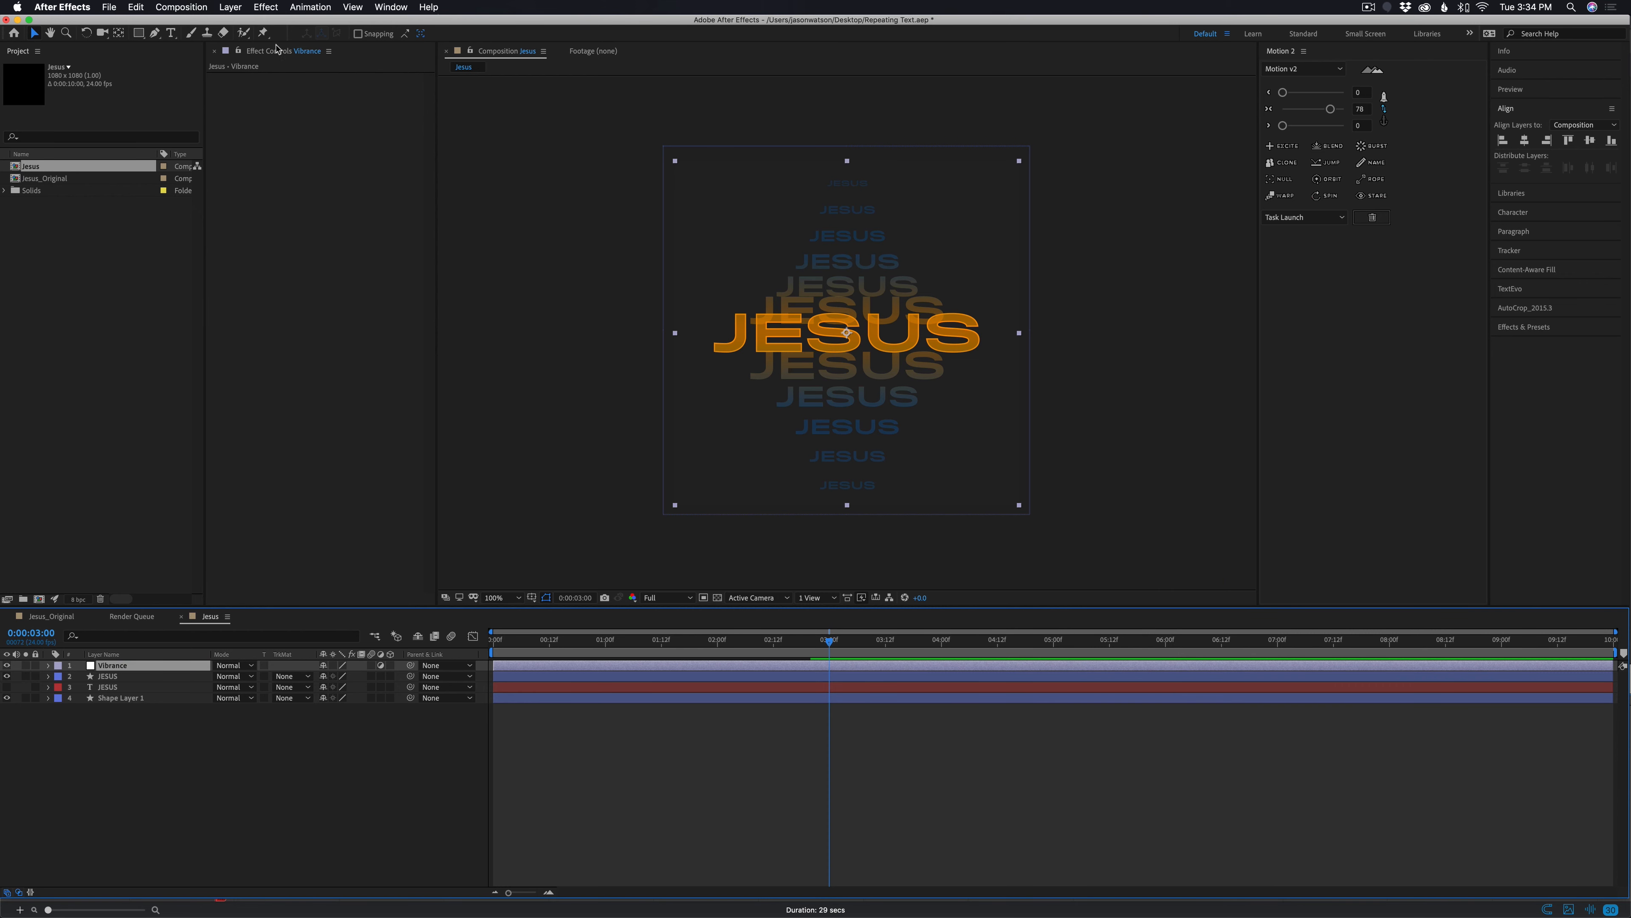
Apply the Vibrance effect to the Vibrance layer with Vibrance at 69 and Saturation at 53
click(265, 7)
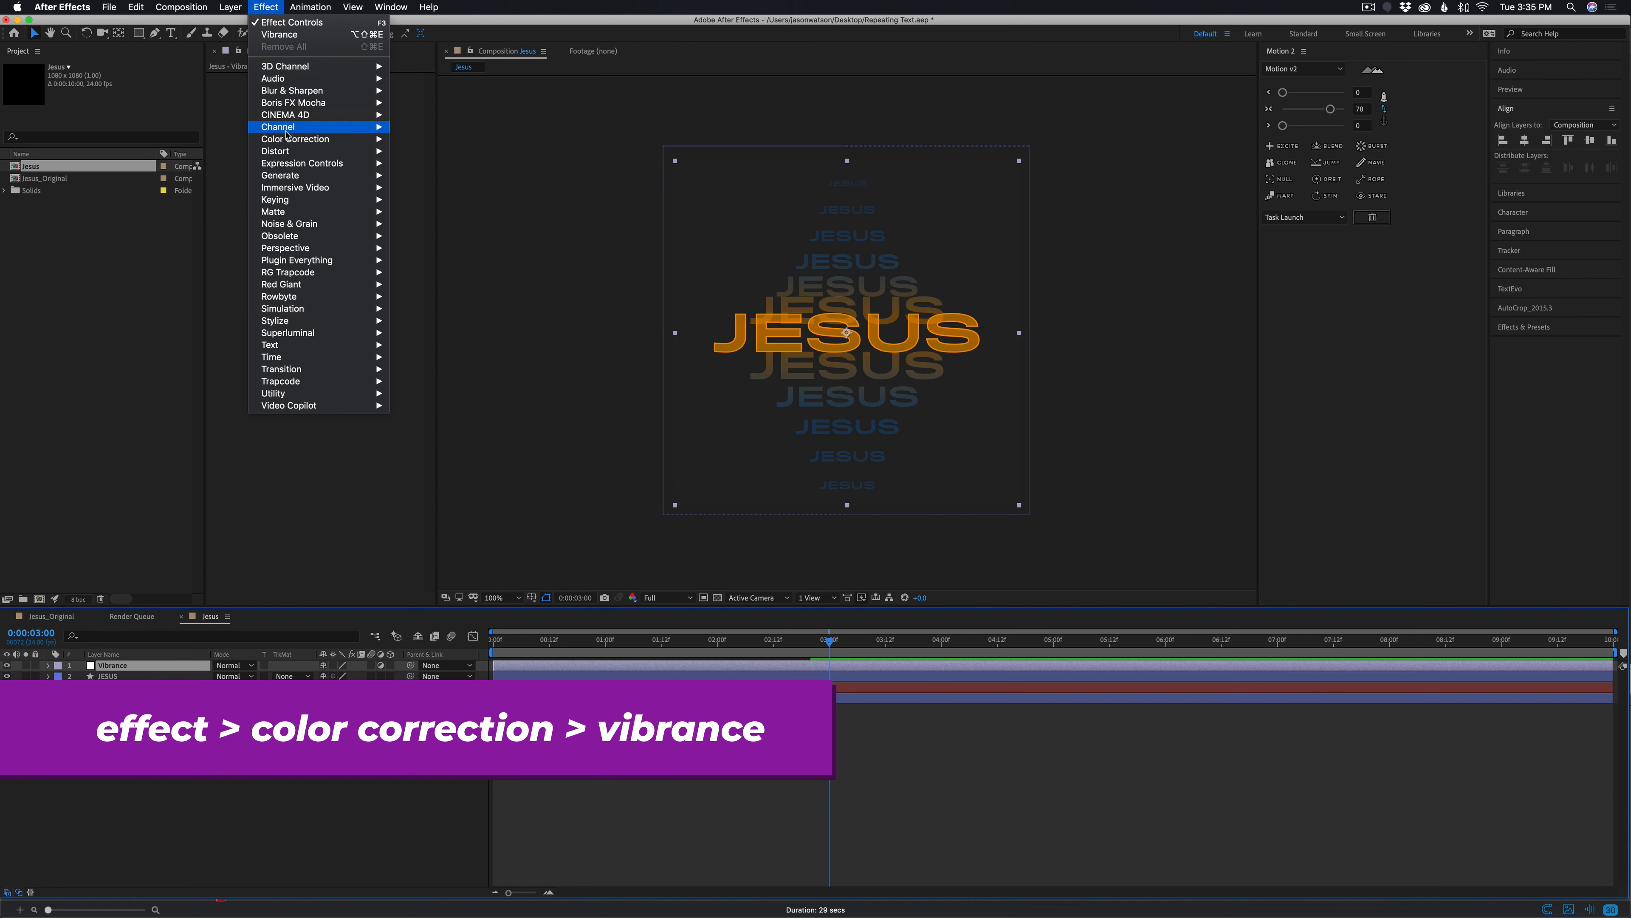
mouse_move(293, 139)
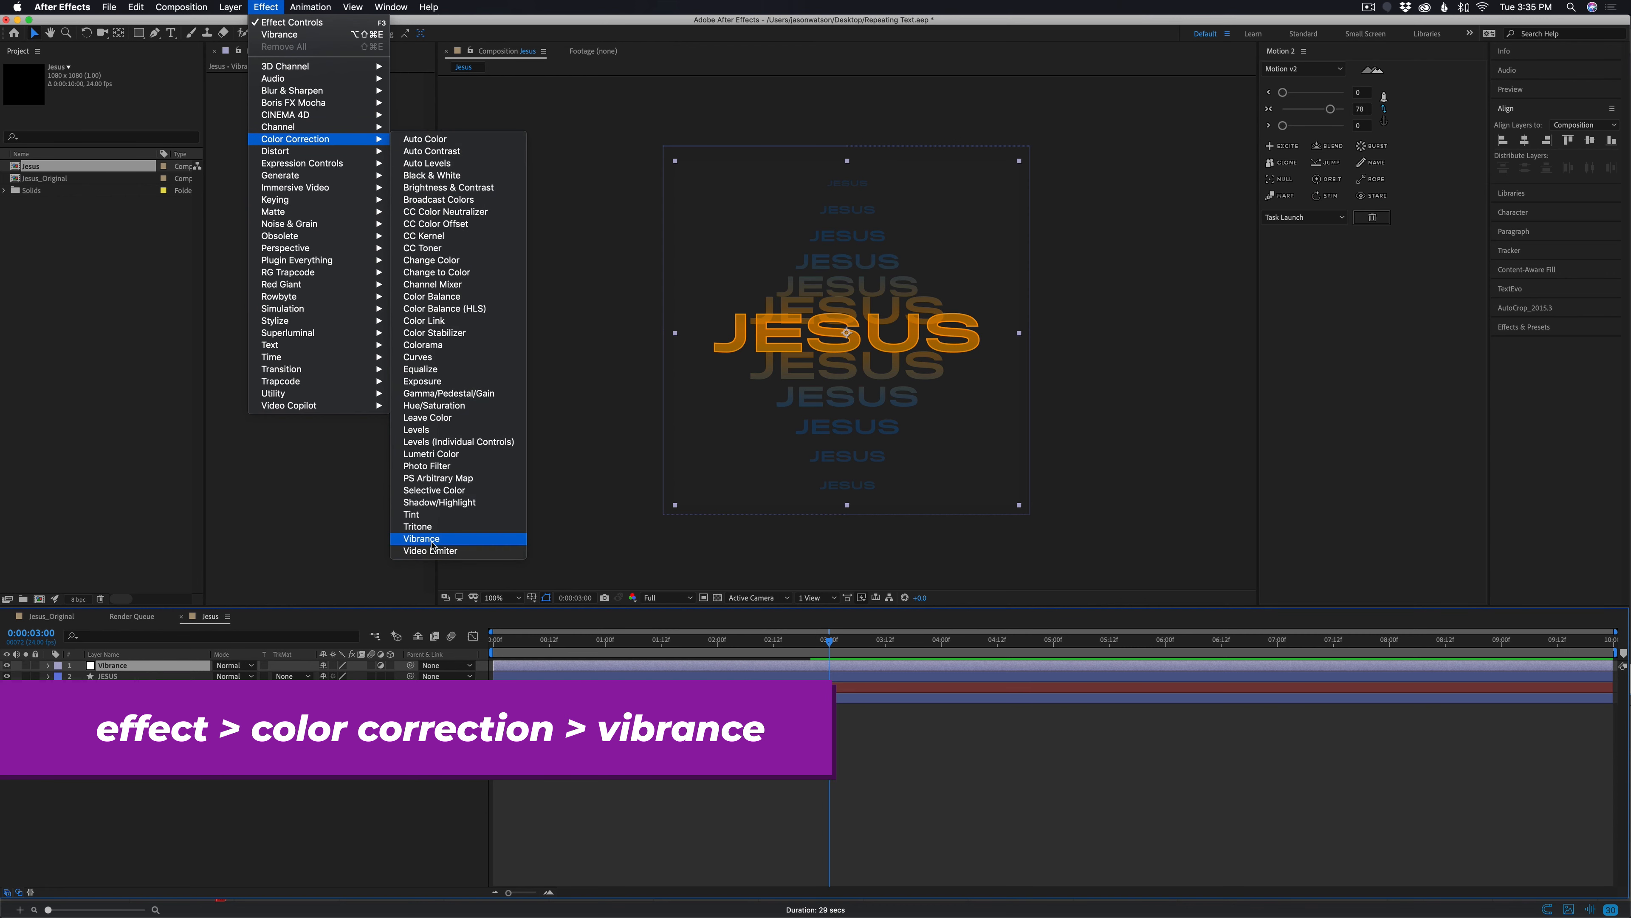
click(432, 543)
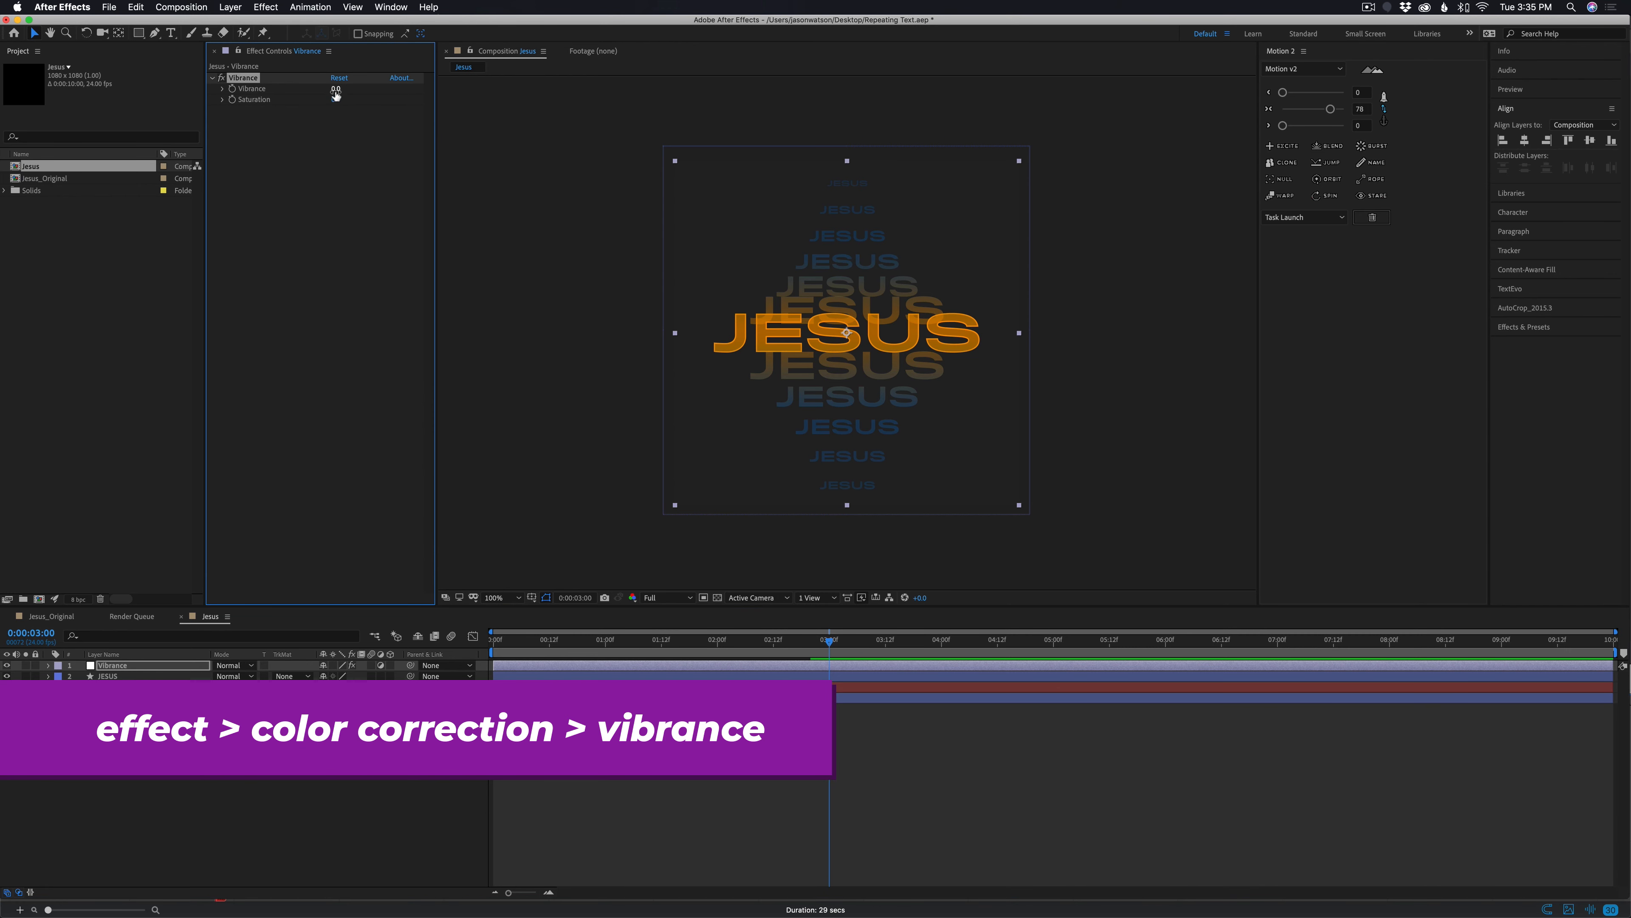
click(335, 90)
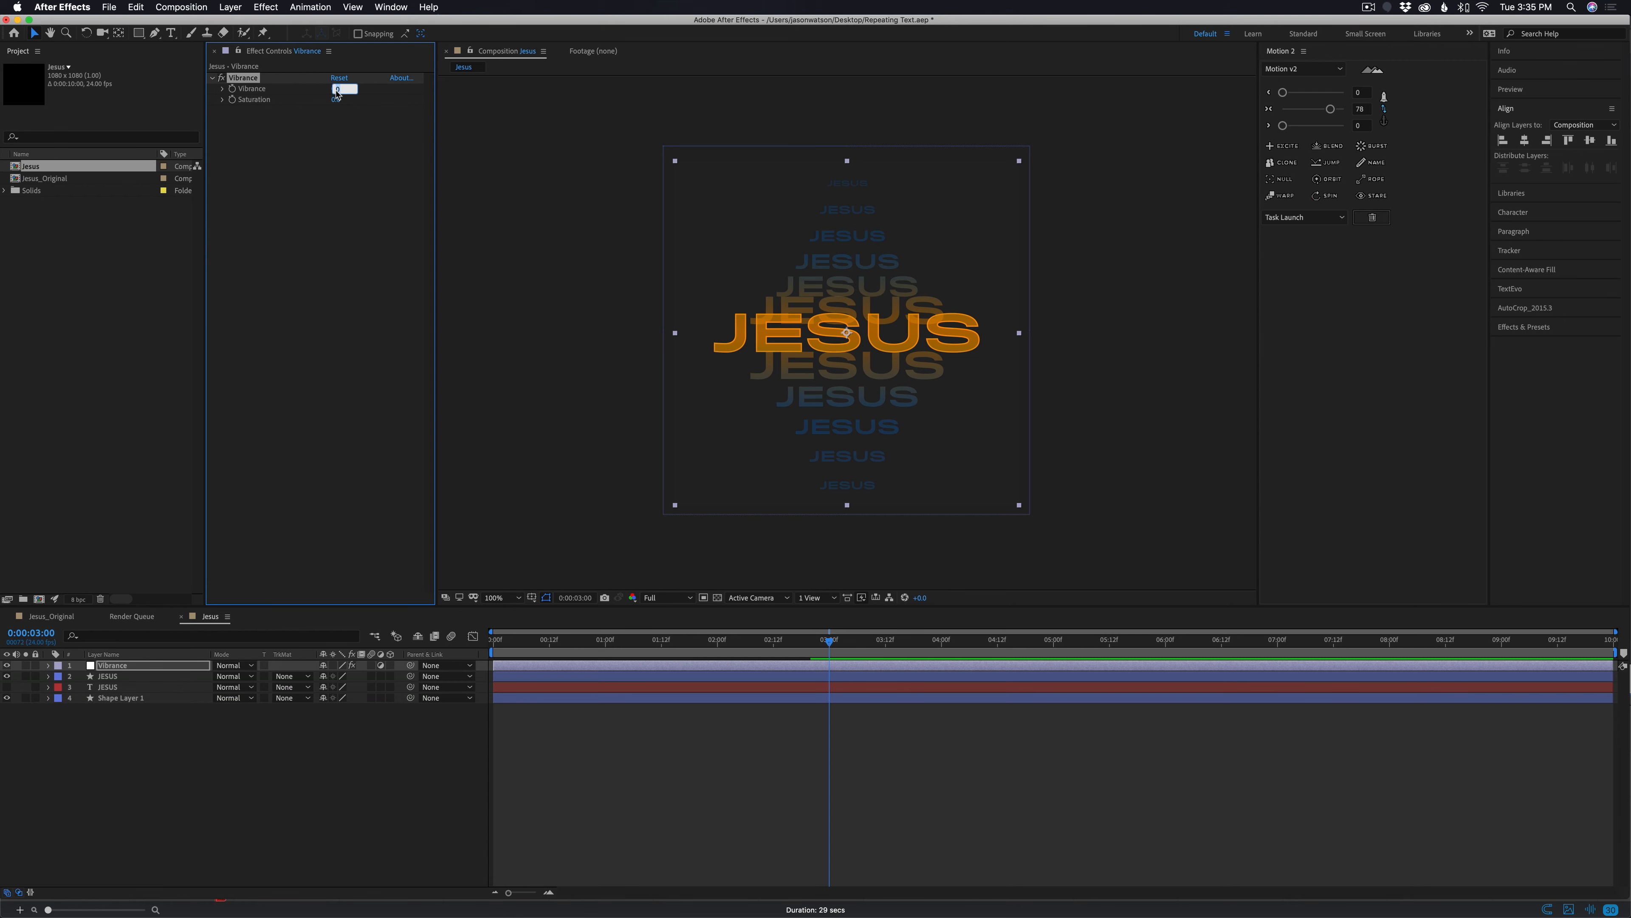
key(Return)
drag(339, 98, 370, 97)
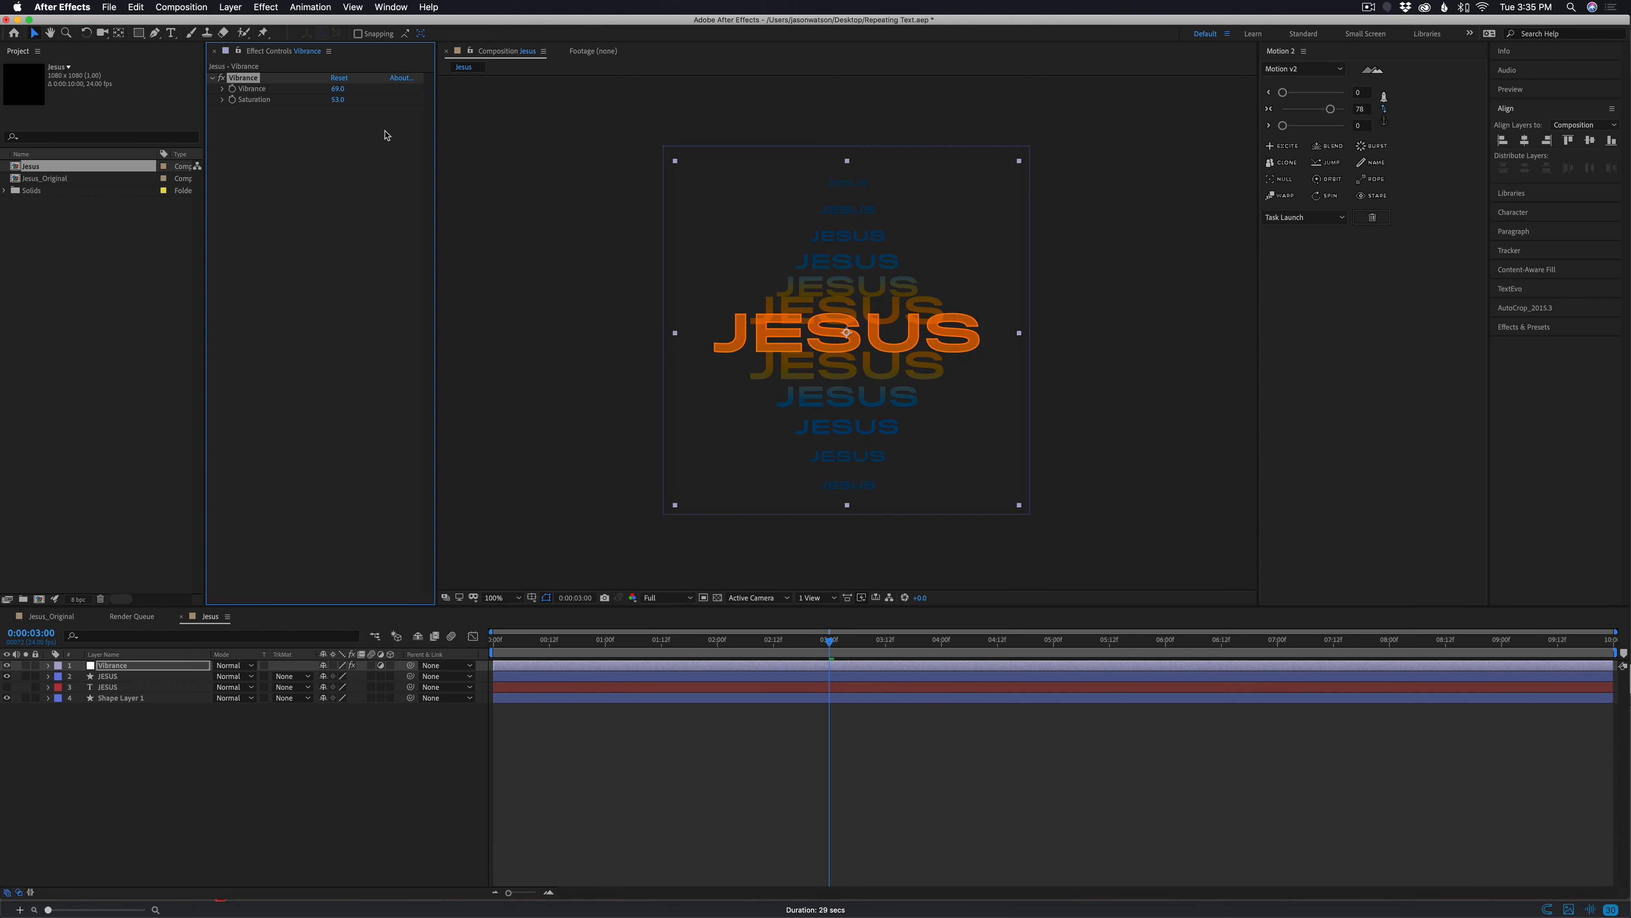
click(907, 805)
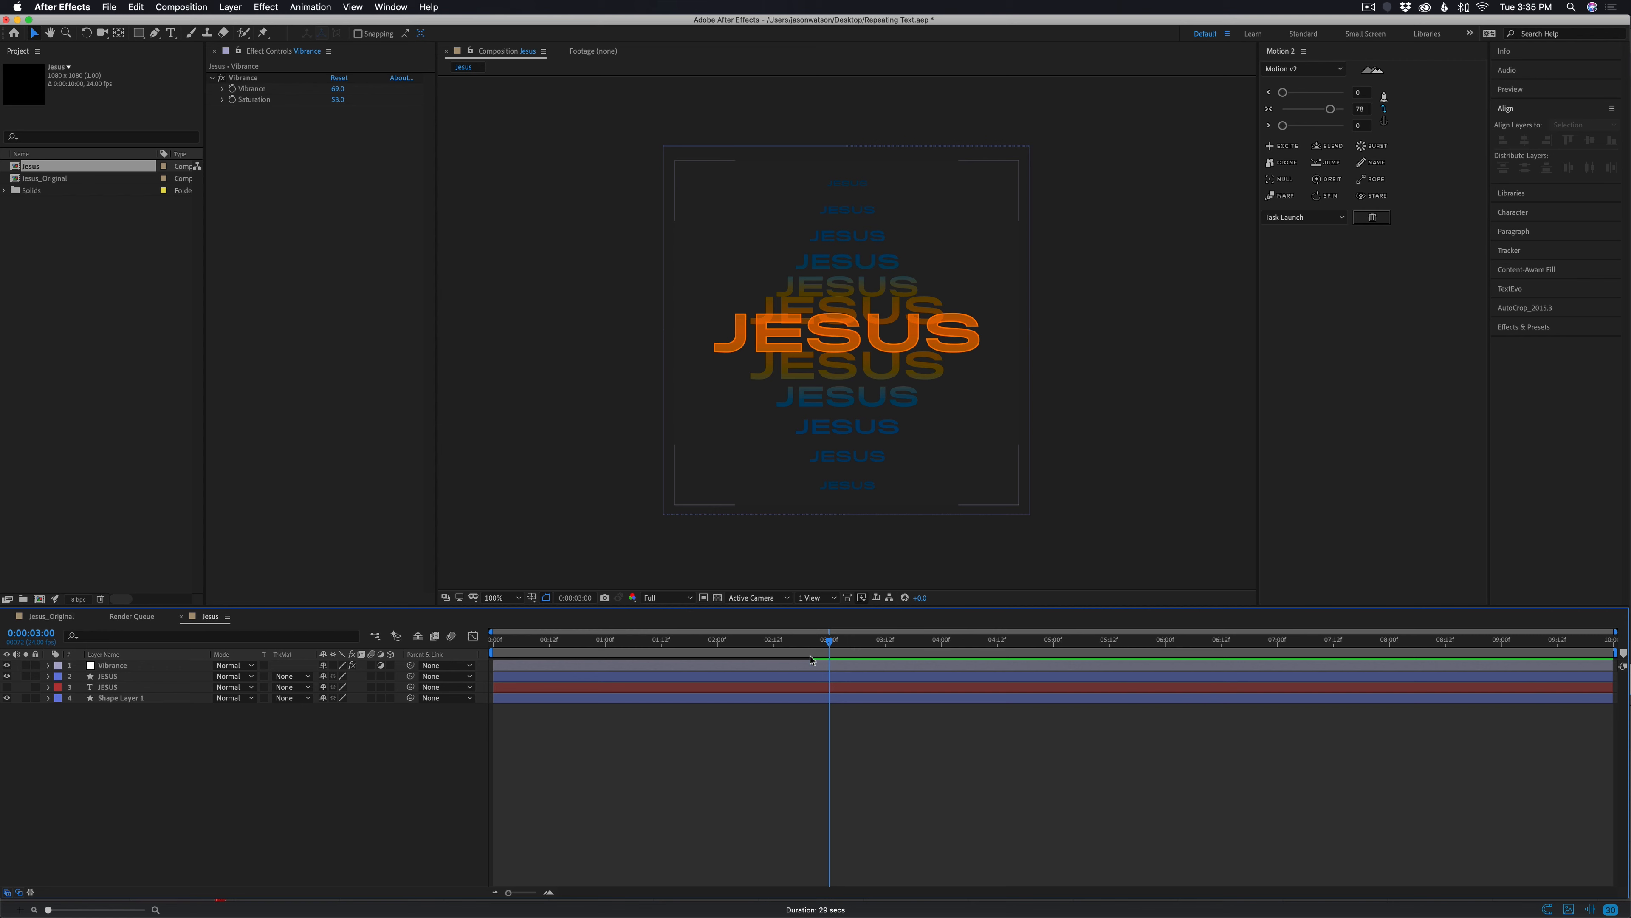
Check the look of the Jesus_Original composition, then add an adjustment layer named Edges at the top of the Jesus composition
mouse_move(830, 640)
mouse_down()
mouse_move(561, 662)
mouse_move(826, 668)
mouse_up()
click(57, 617)
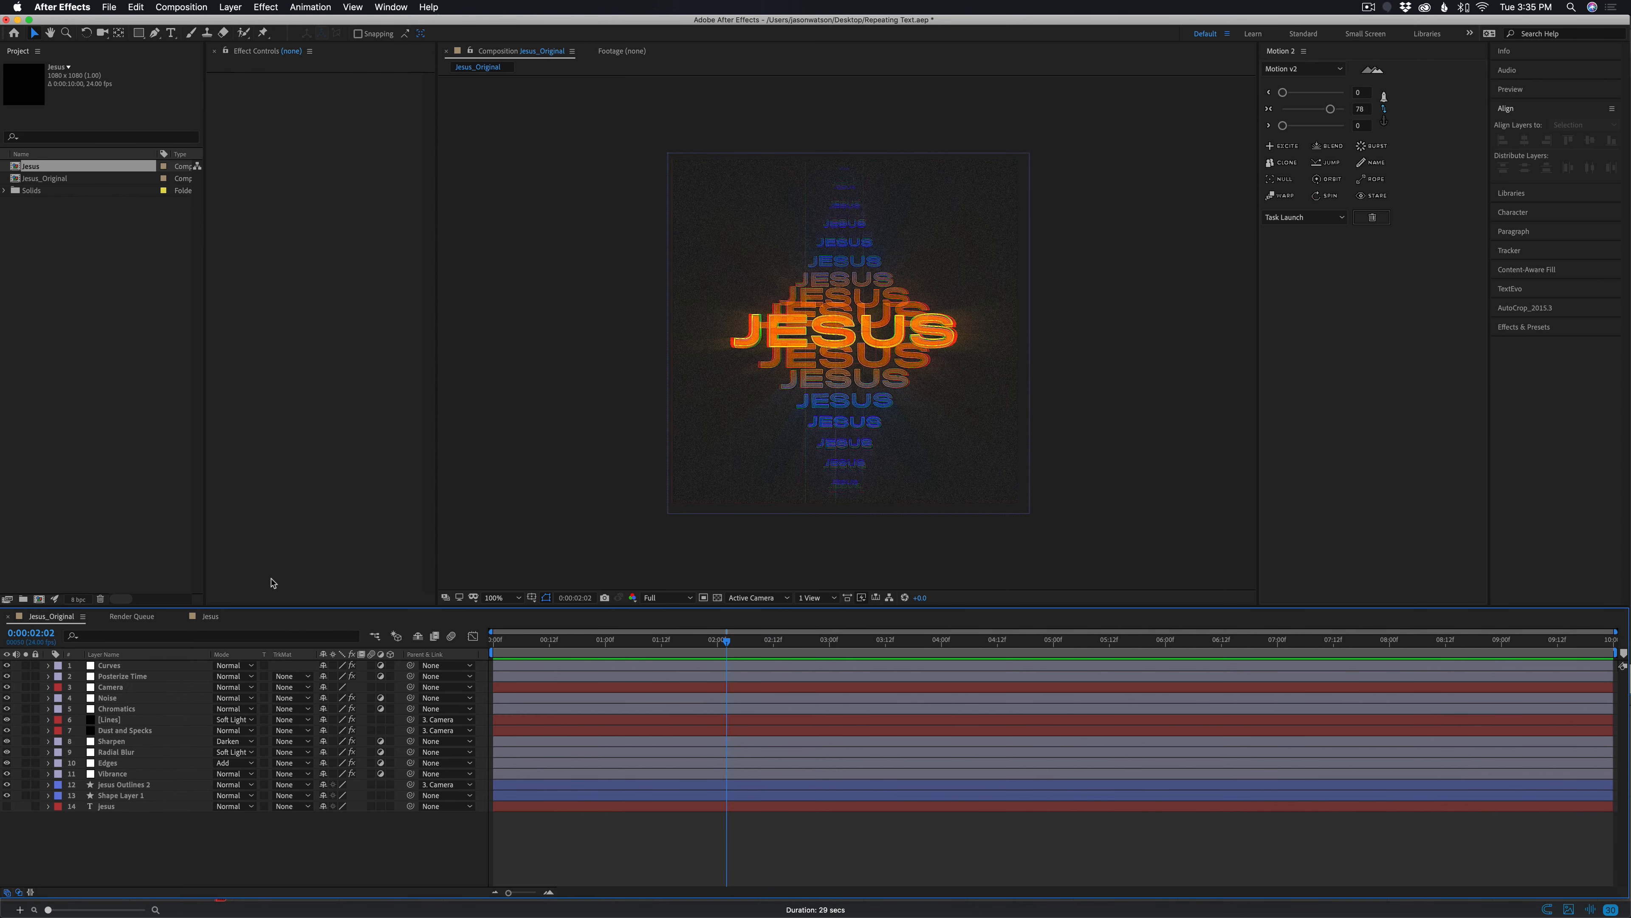
click(212, 617)
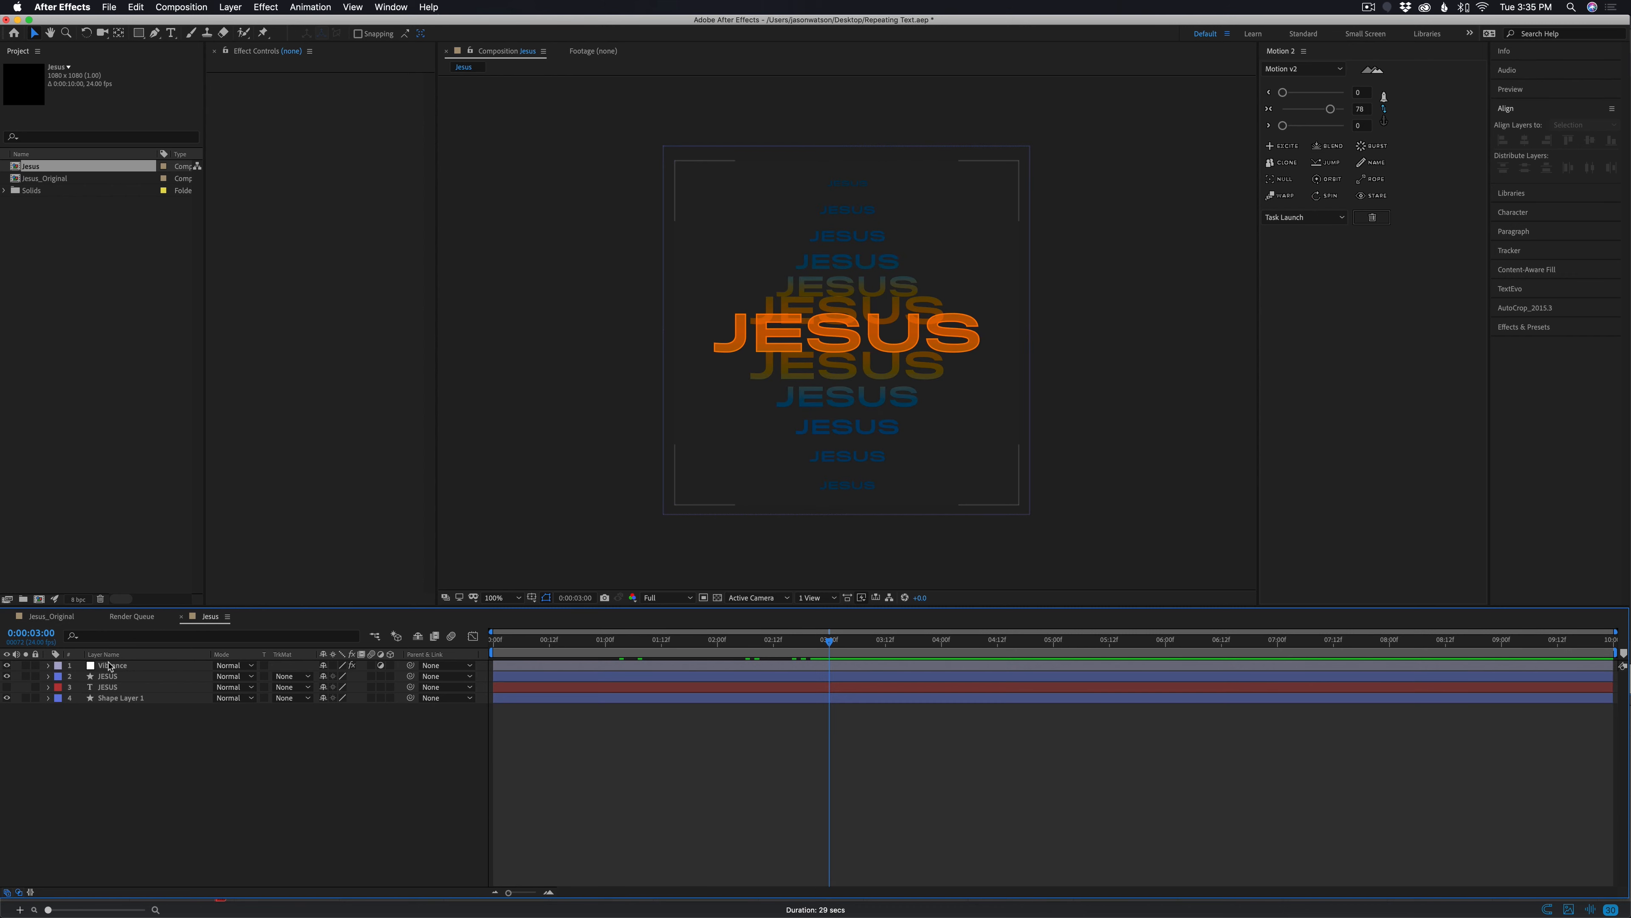
key(ctrl+super+alt+y)
key(Return)
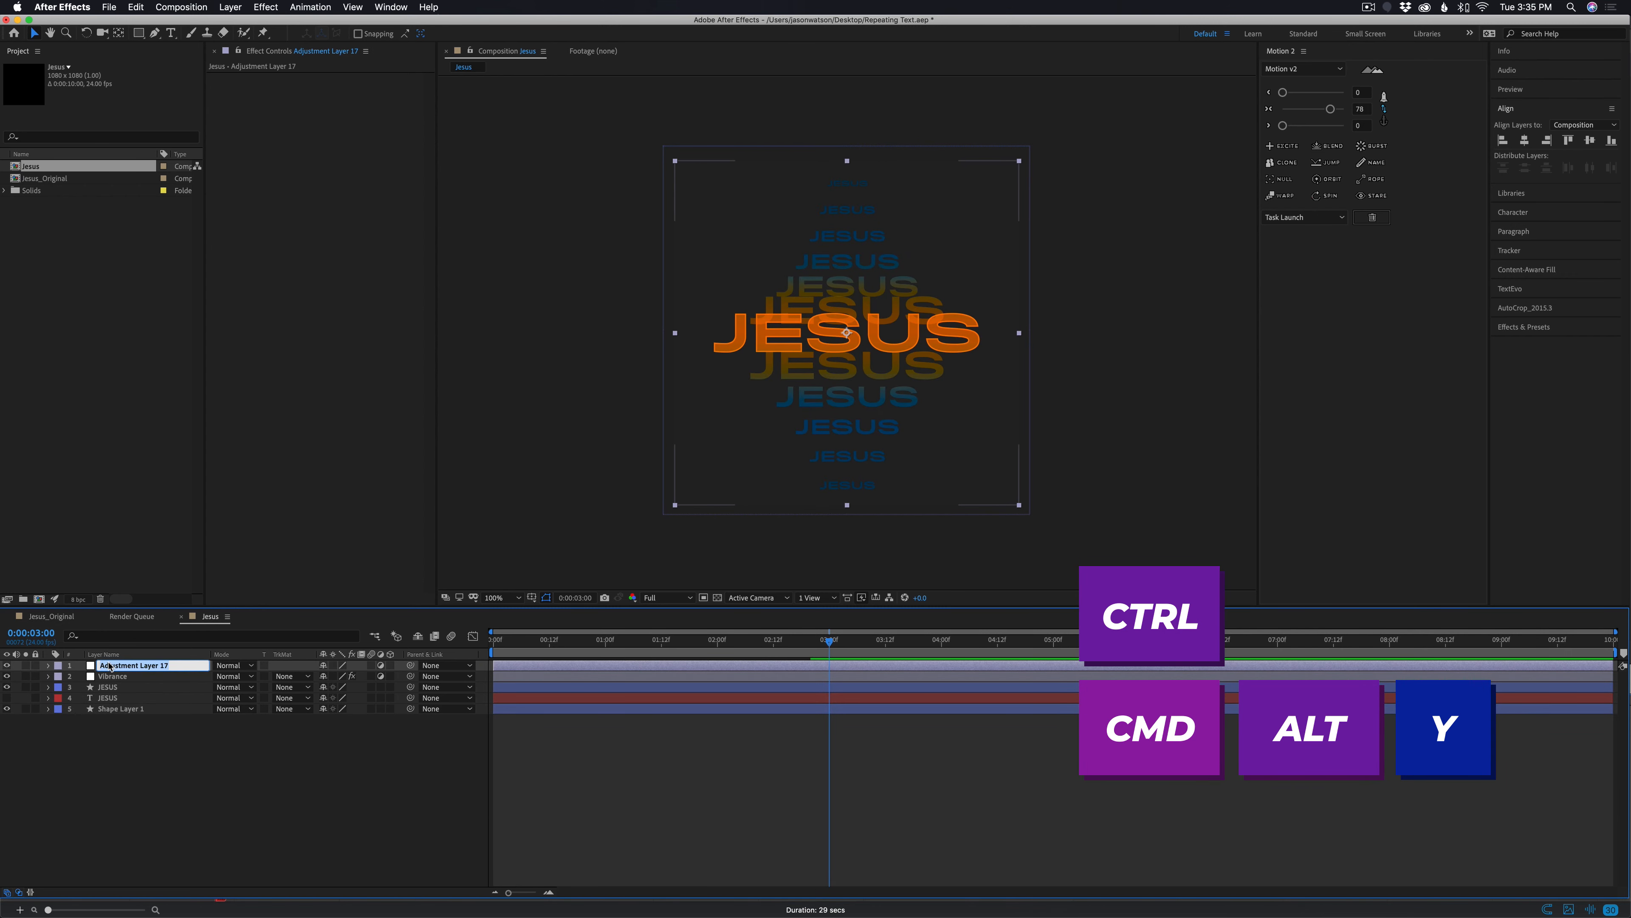
text(Edges)
key(Return)
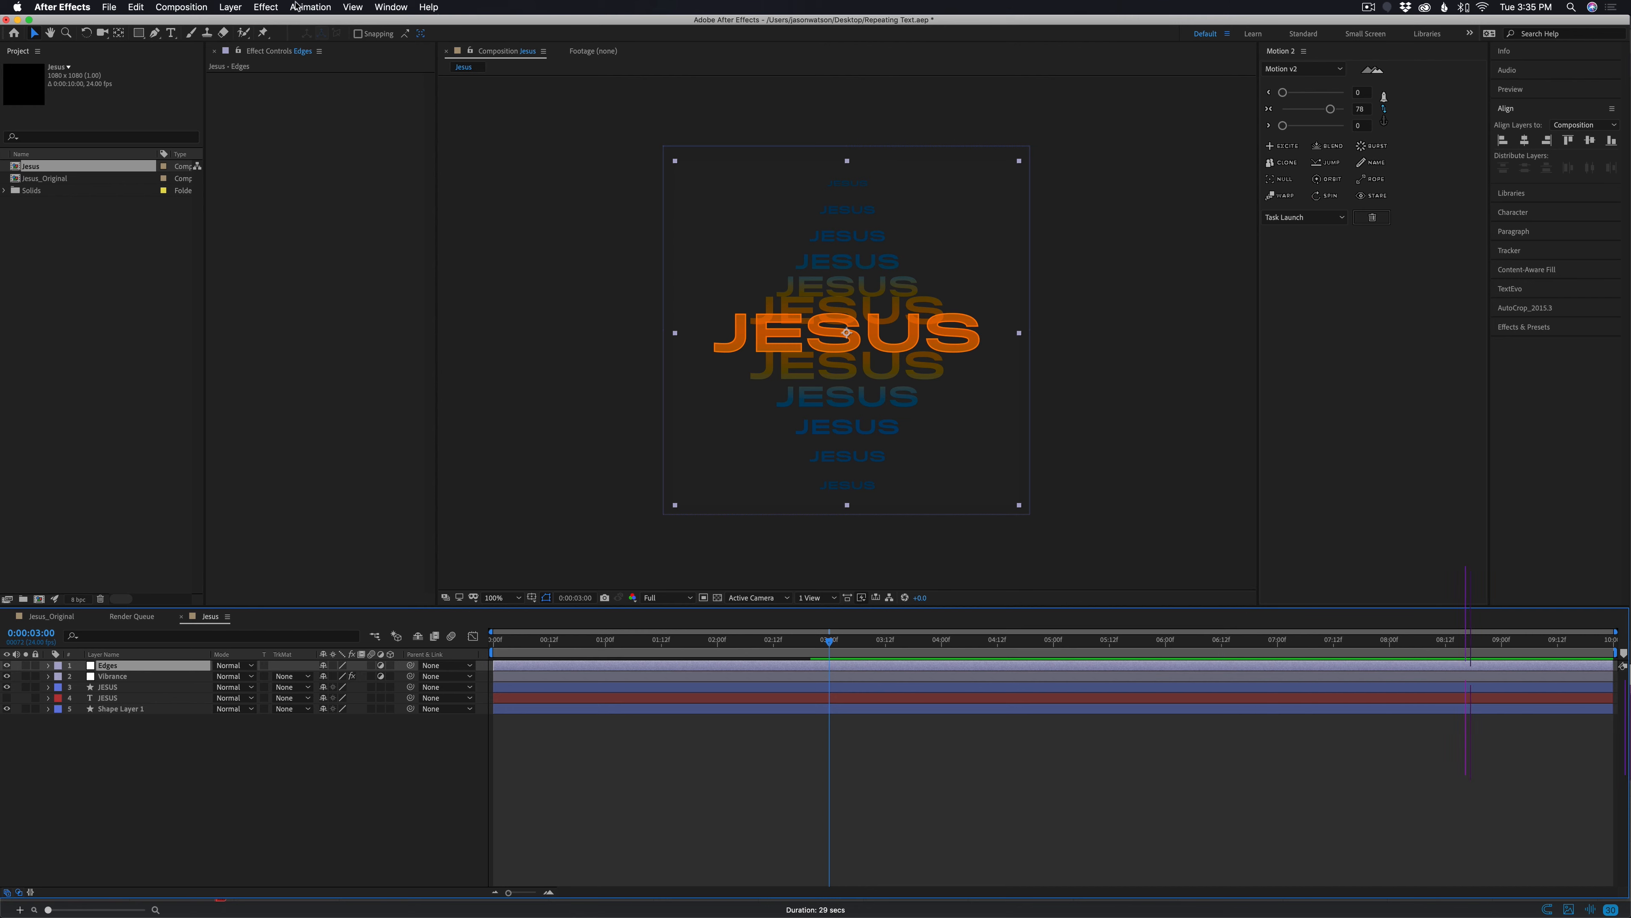
Apply the Find Edges effect to the Edges layer, inverted and with Blend With Original at 15%
click(265, 6)
mouse_move(308, 321)
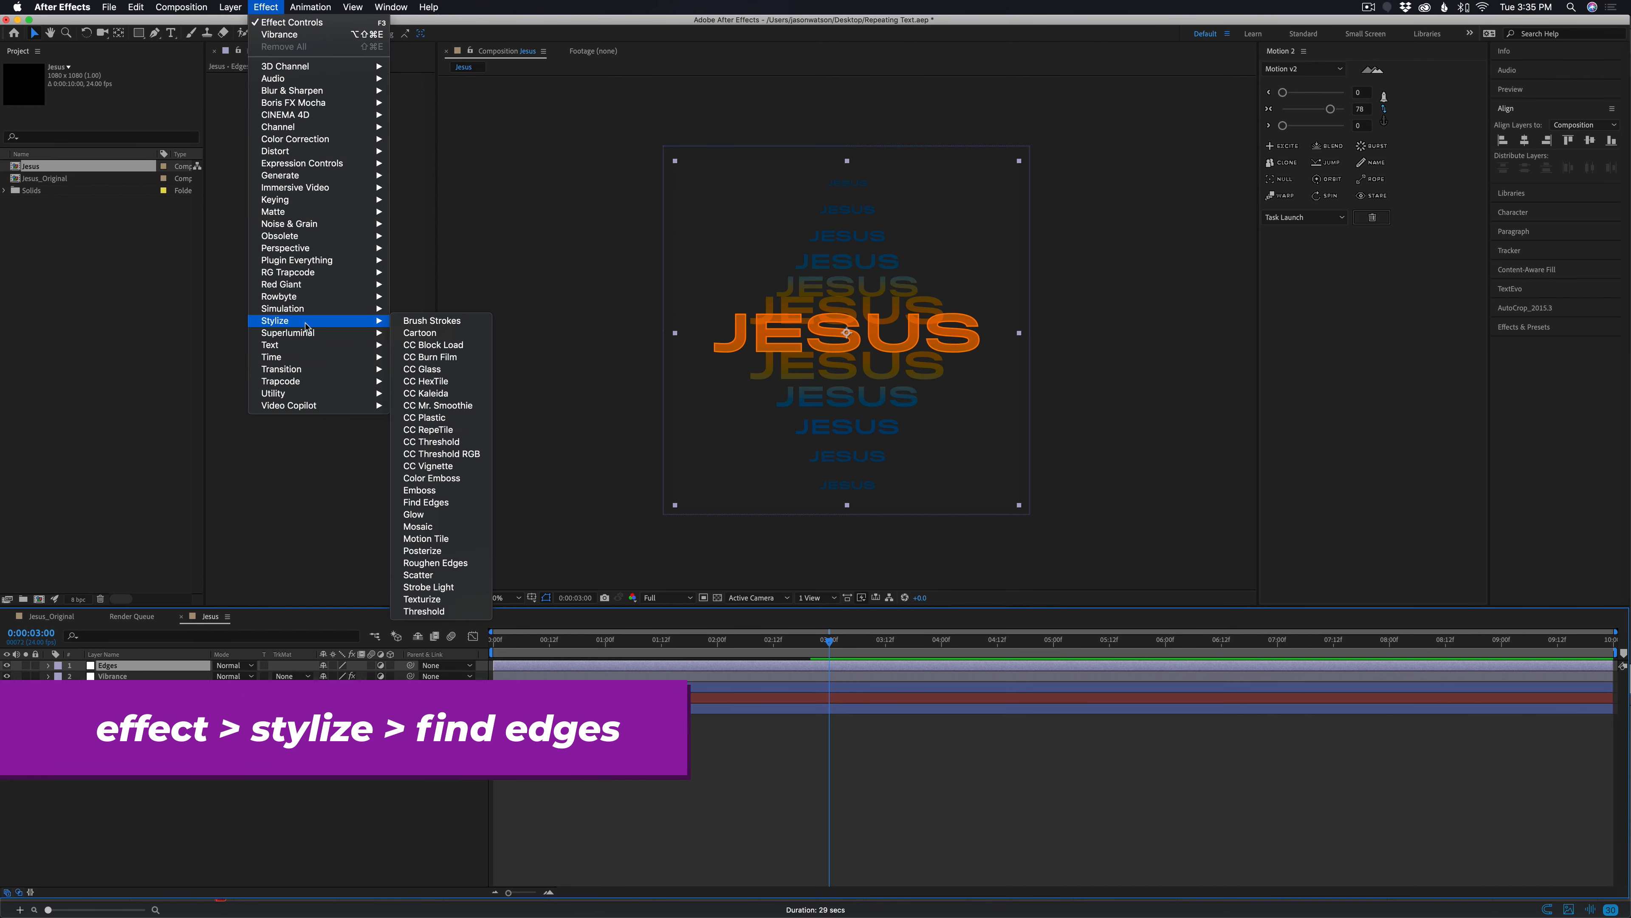
click(431, 505)
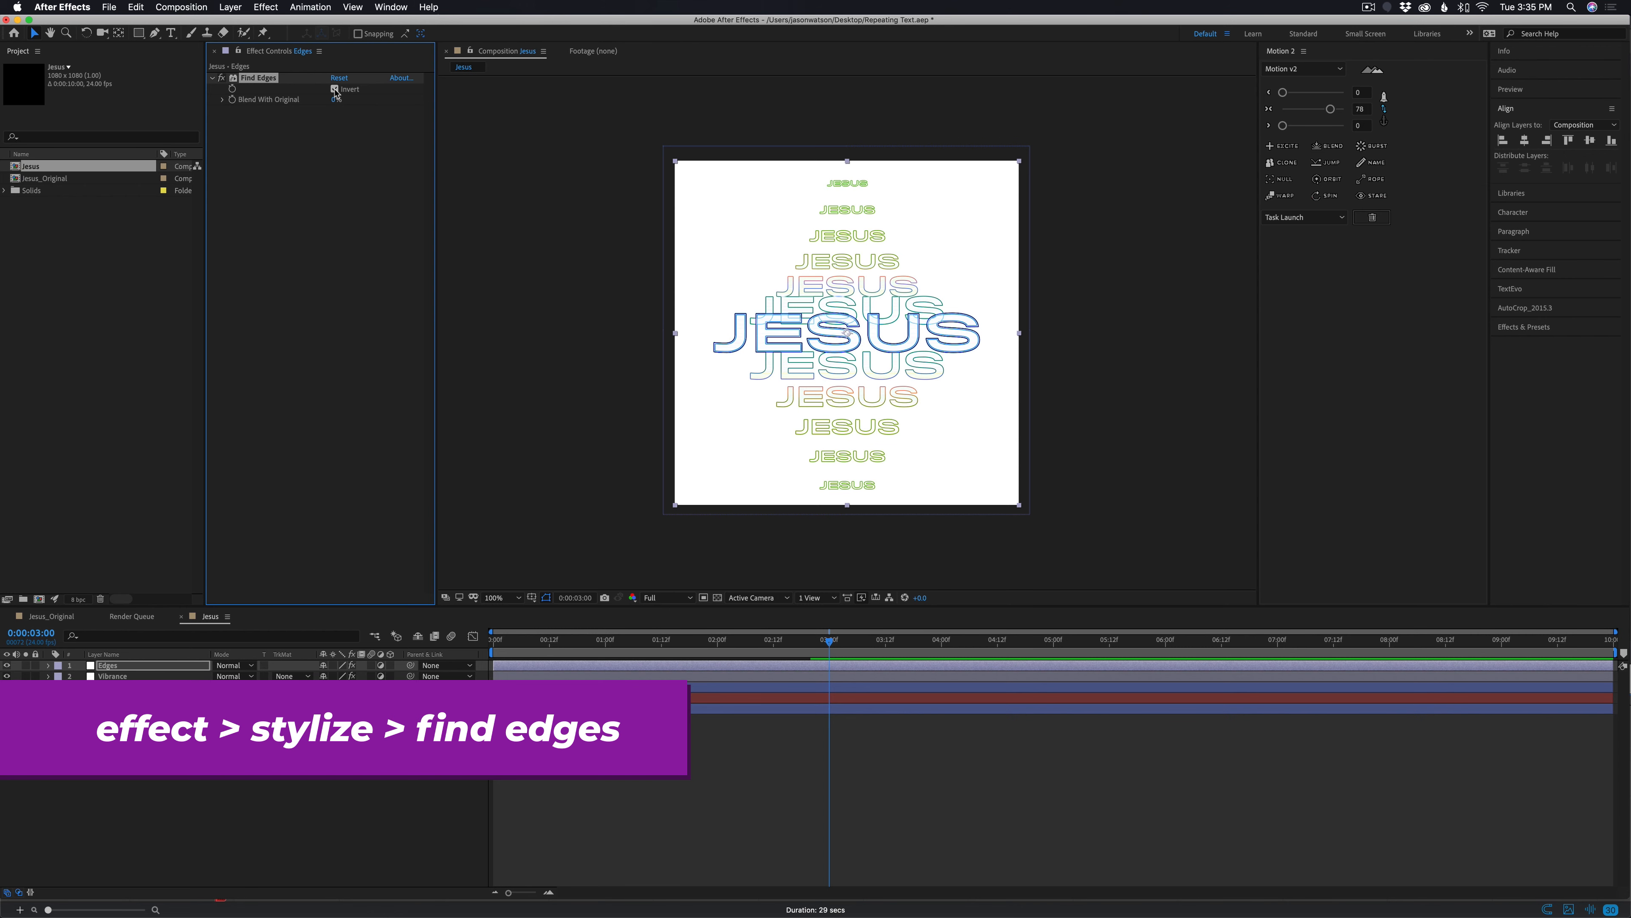
click(335, 89)
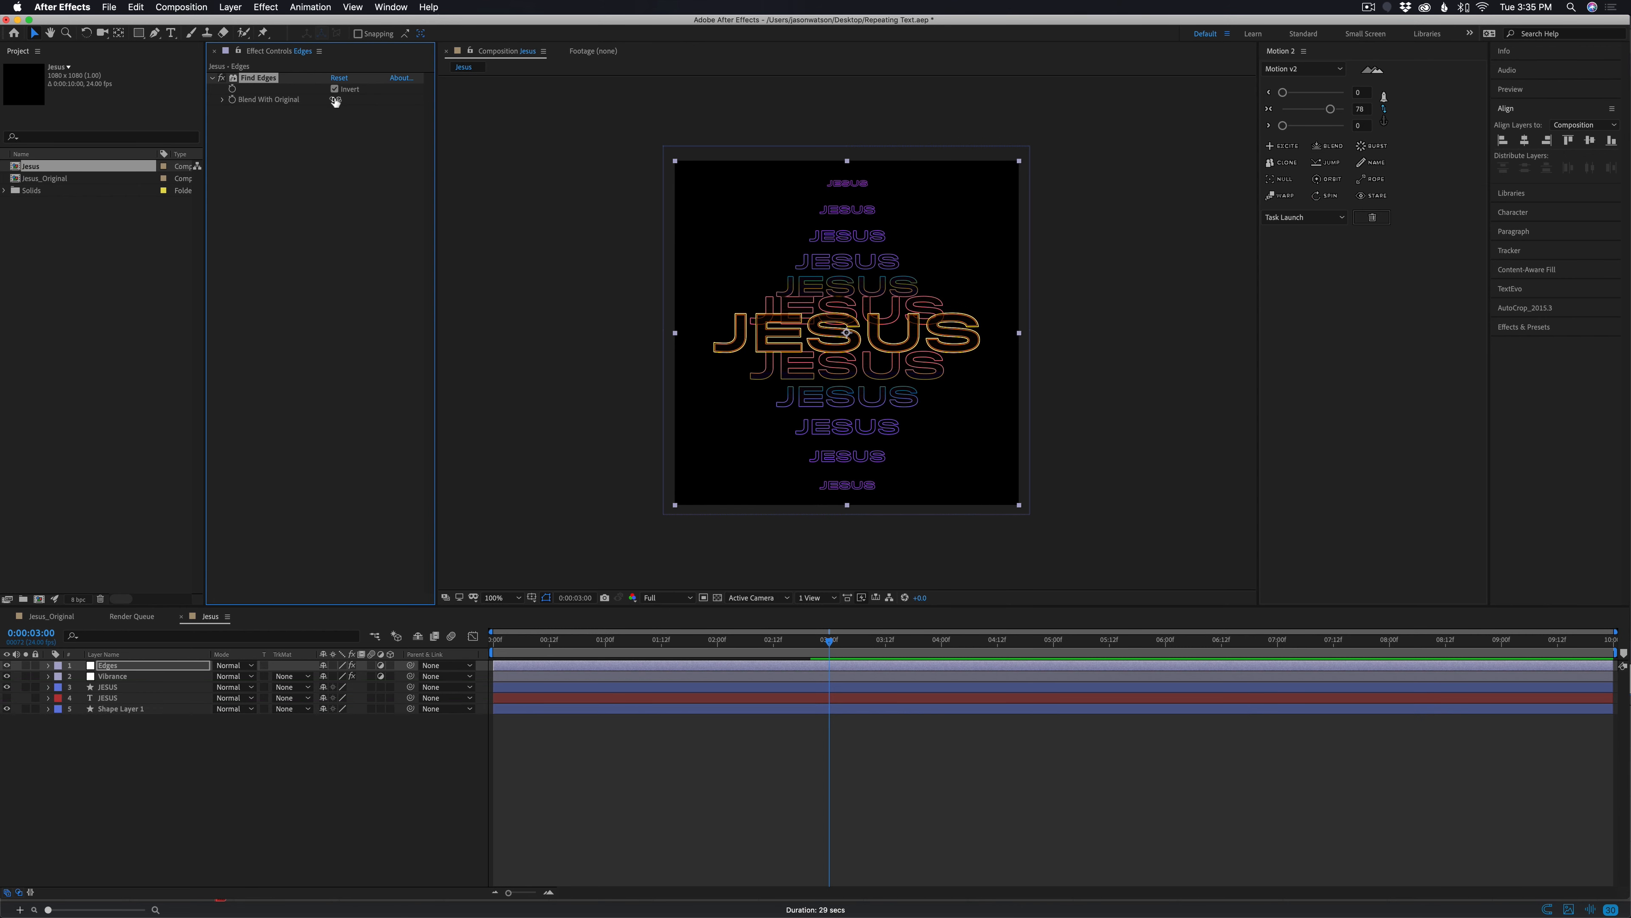
click(335, 99)
text(15)
key(Return)
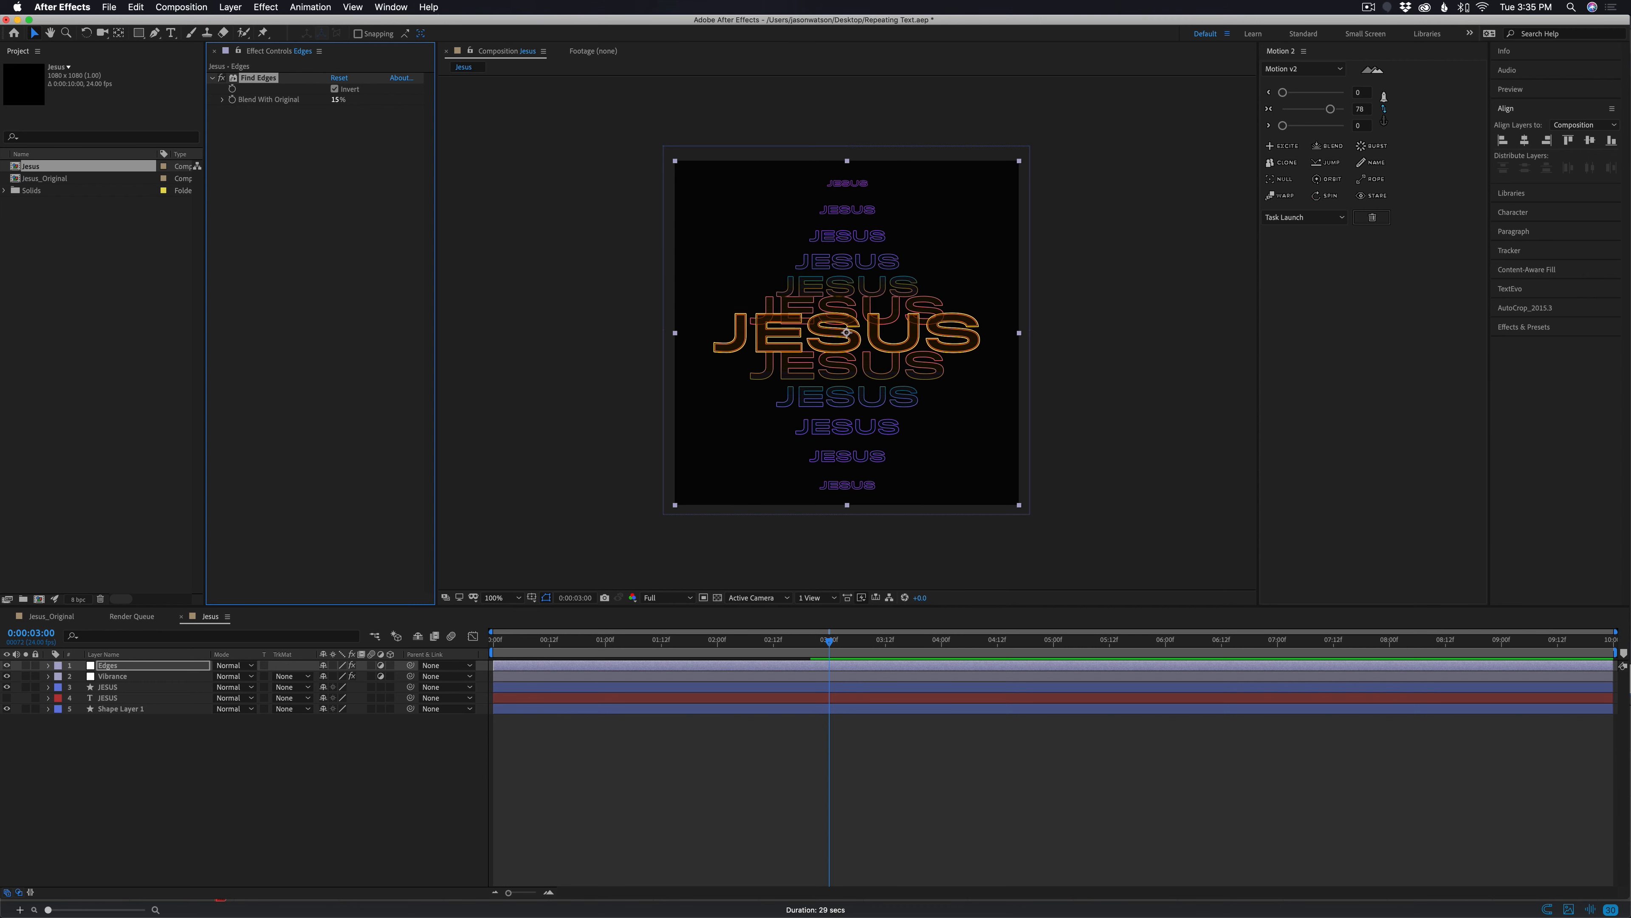
Set the Edges layer's blending mode to Add and its opacity to 64%, and compare the image with and without it
click(237, 670)
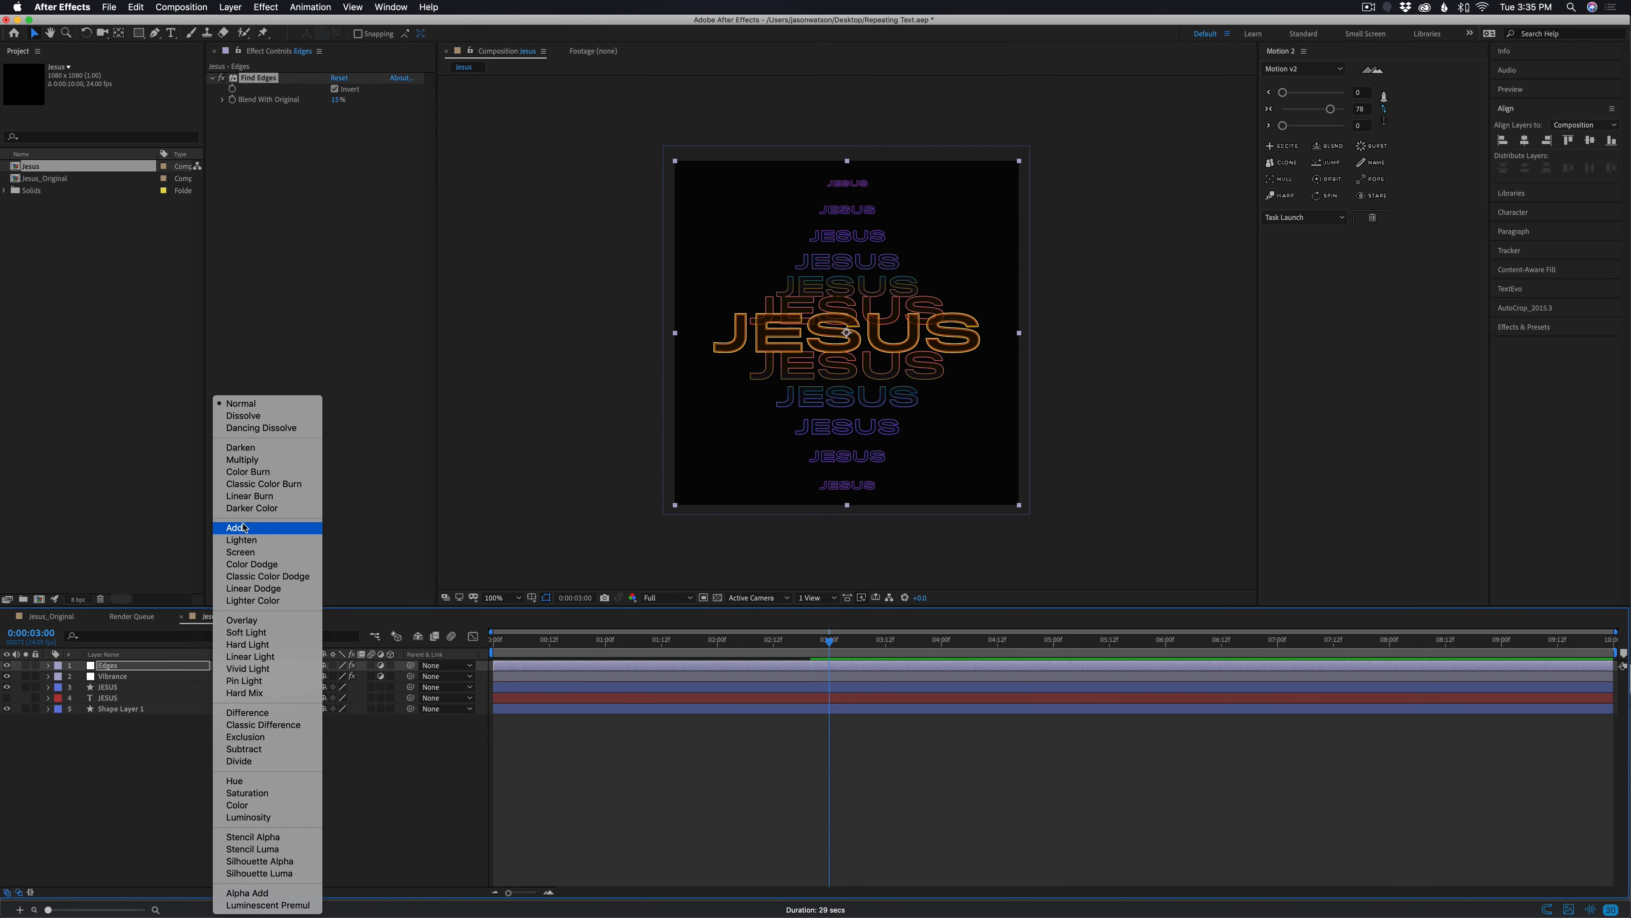
click(244, 529)
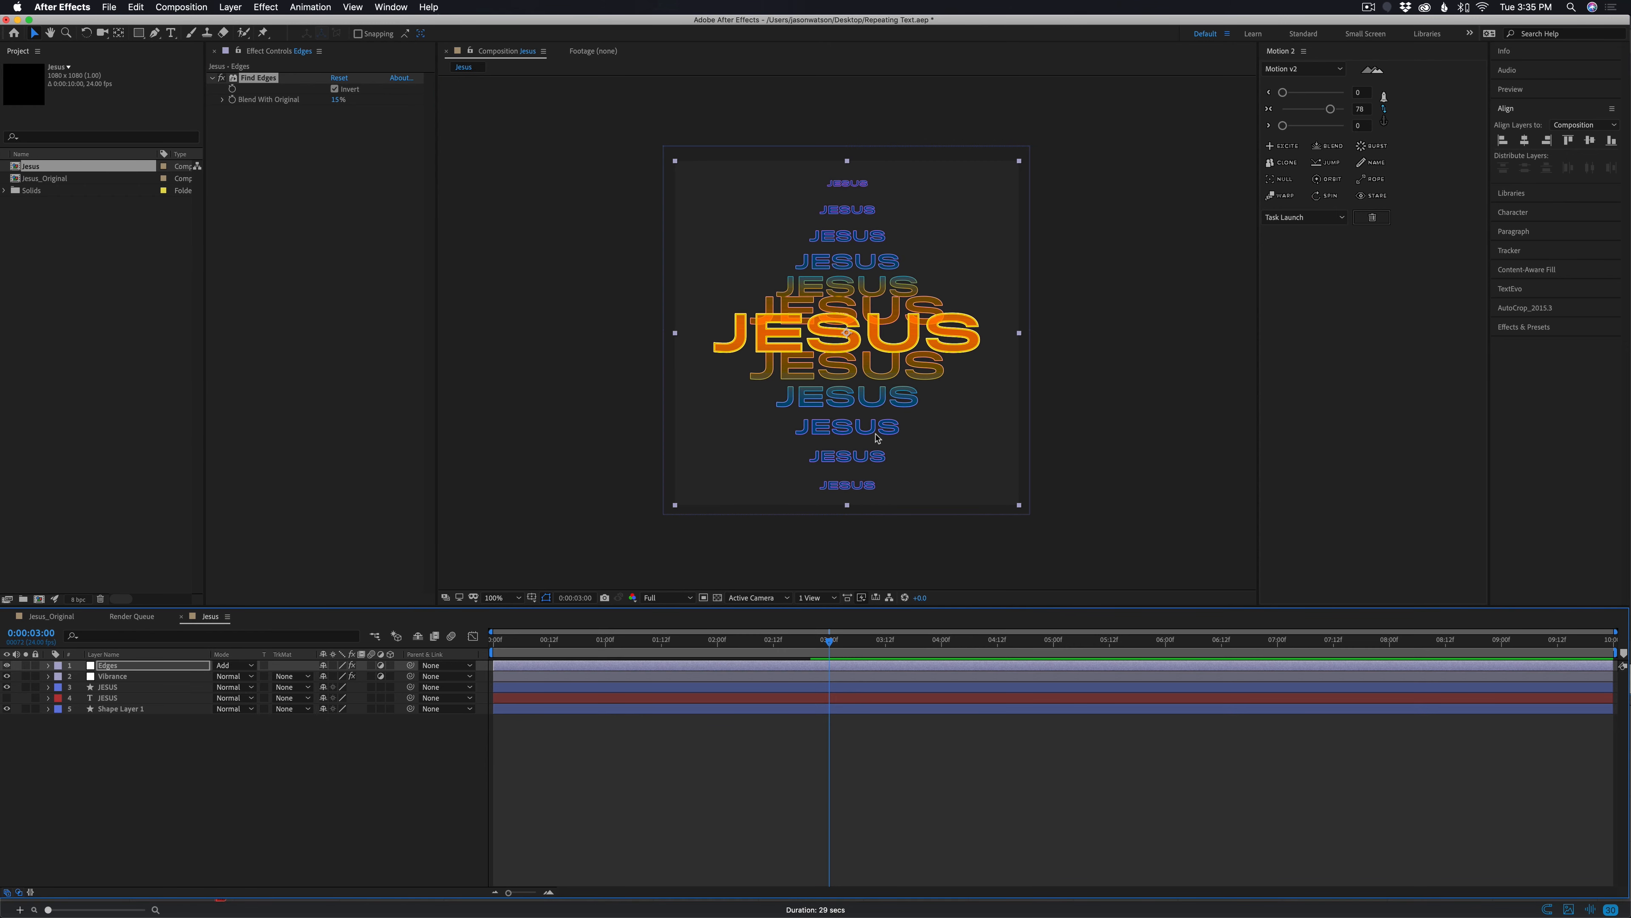
click(172, 669)
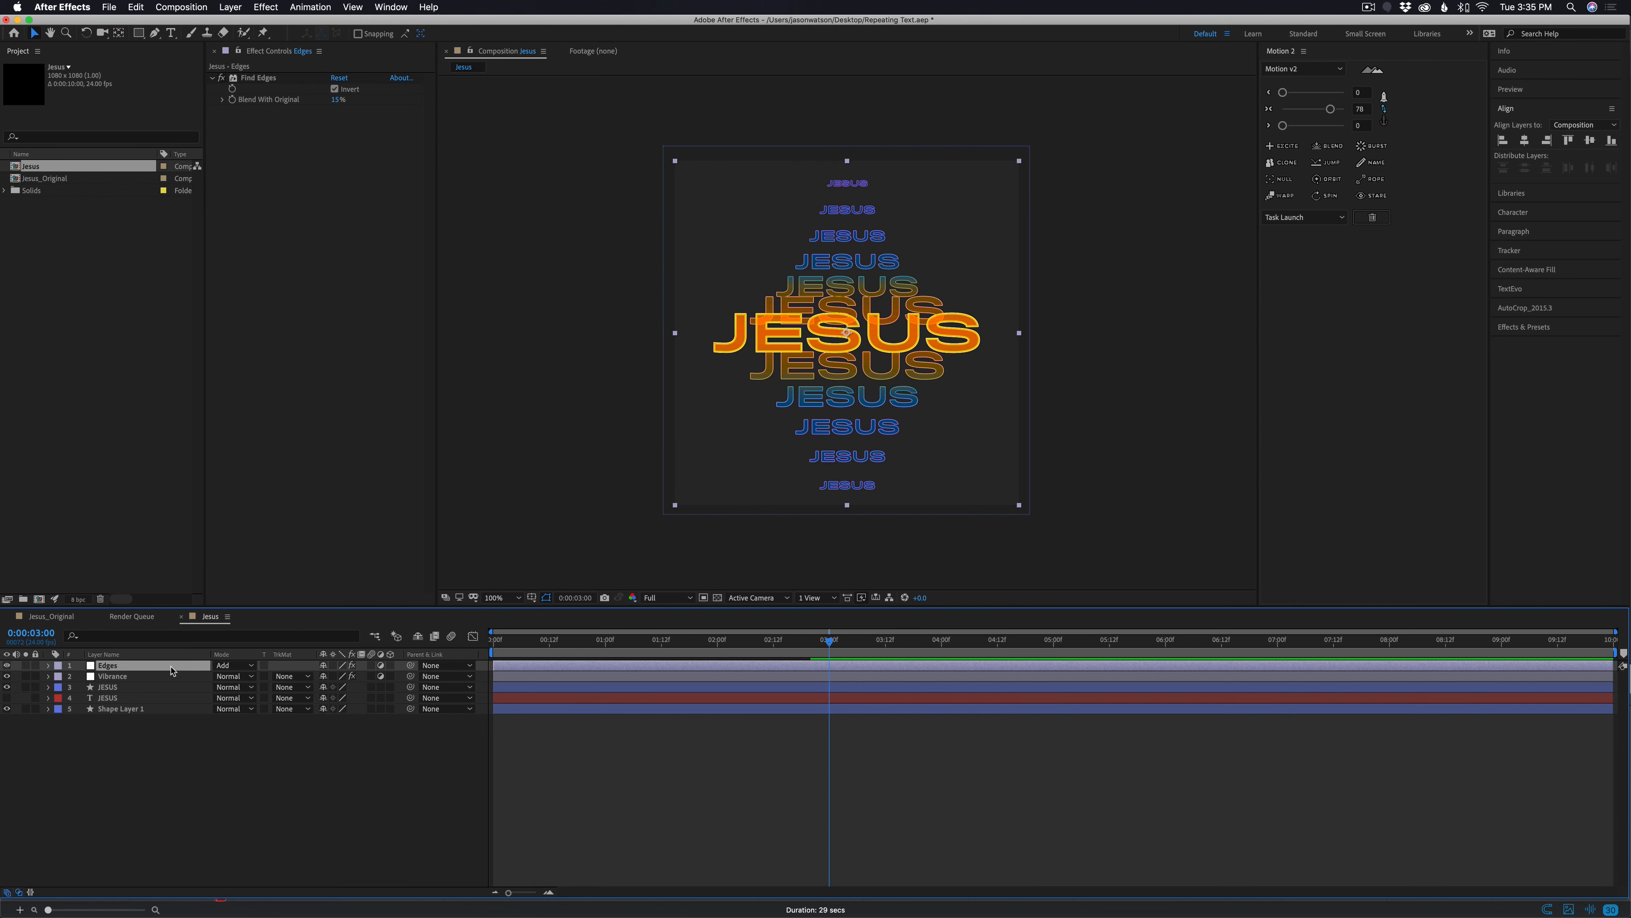
key(t)
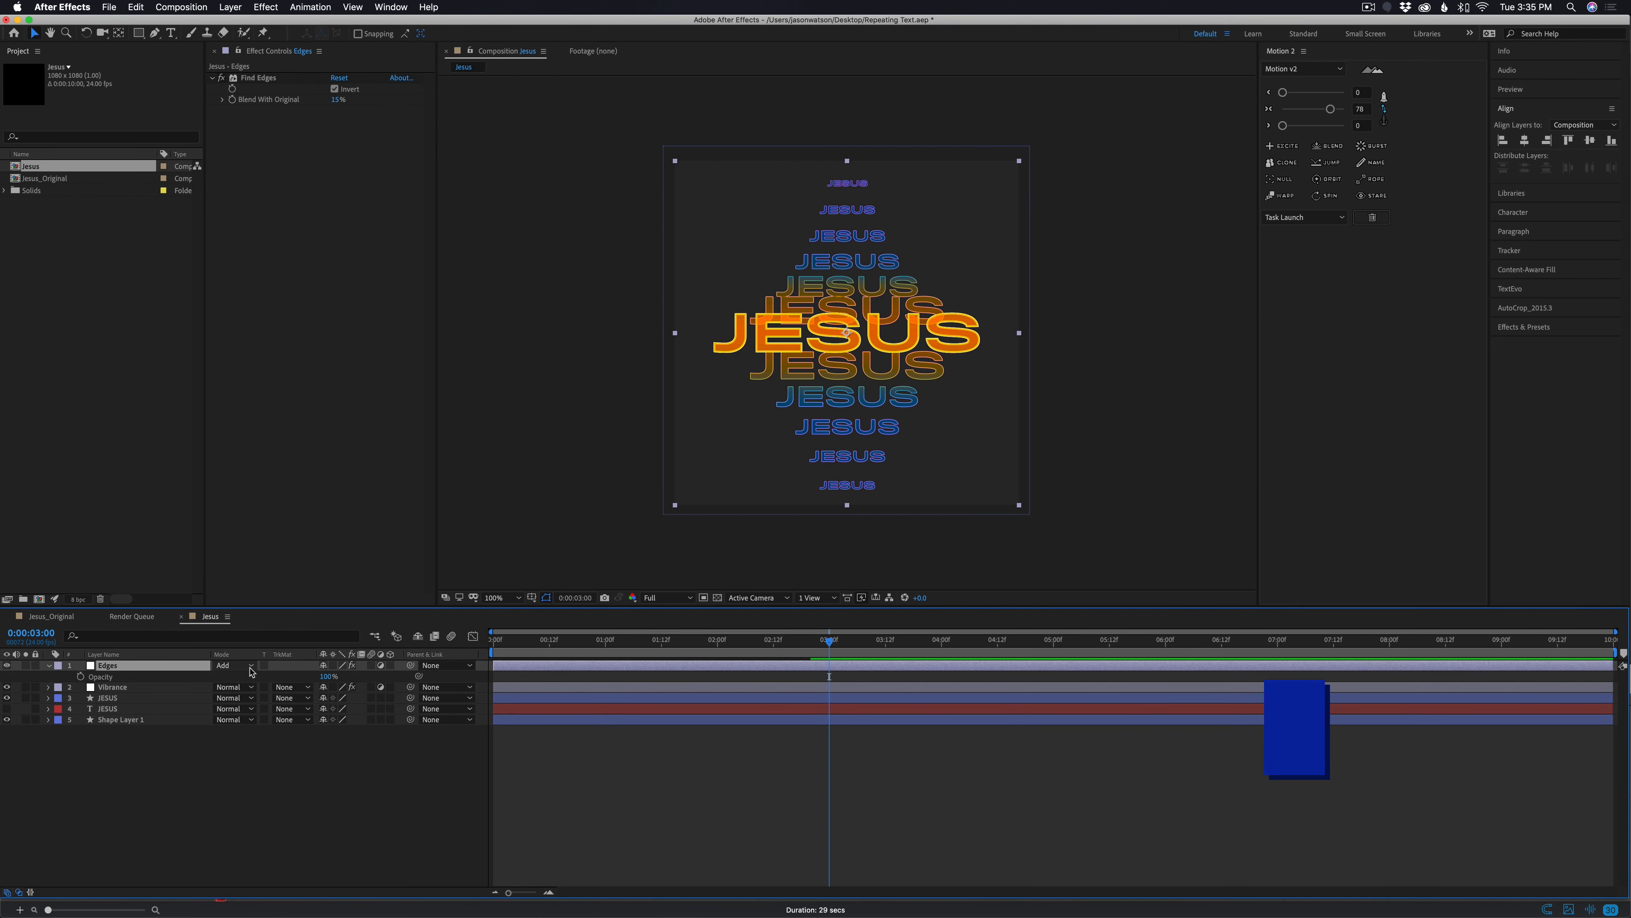
drag(329, 680, 313, 681)
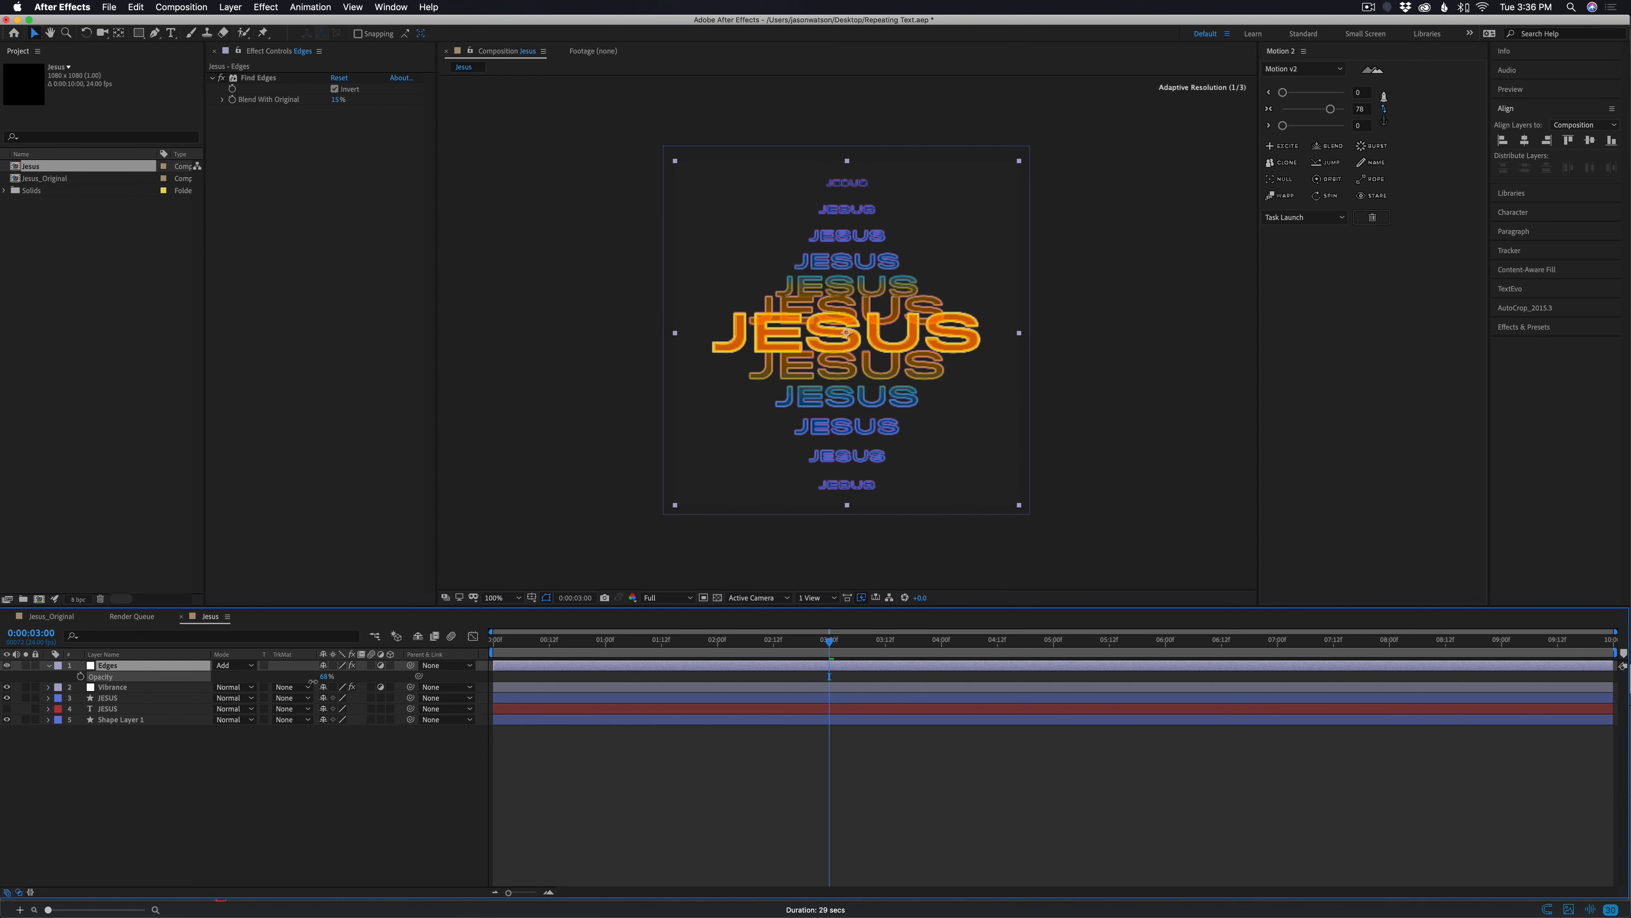
click(666, 801)
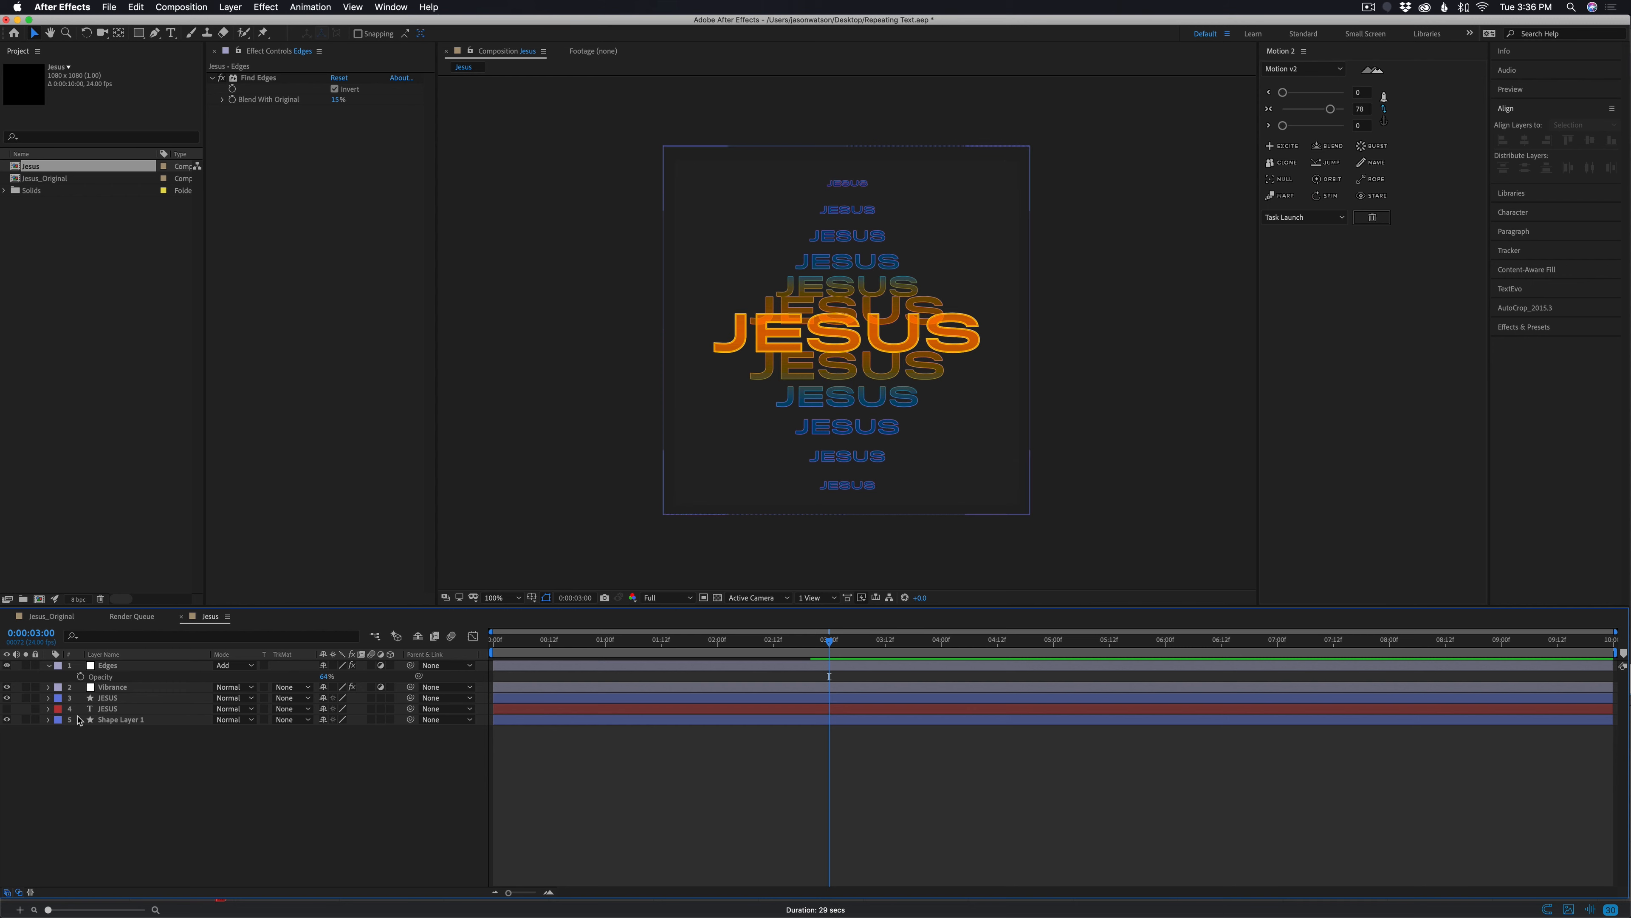
click(8, 666)
click(7, 666)
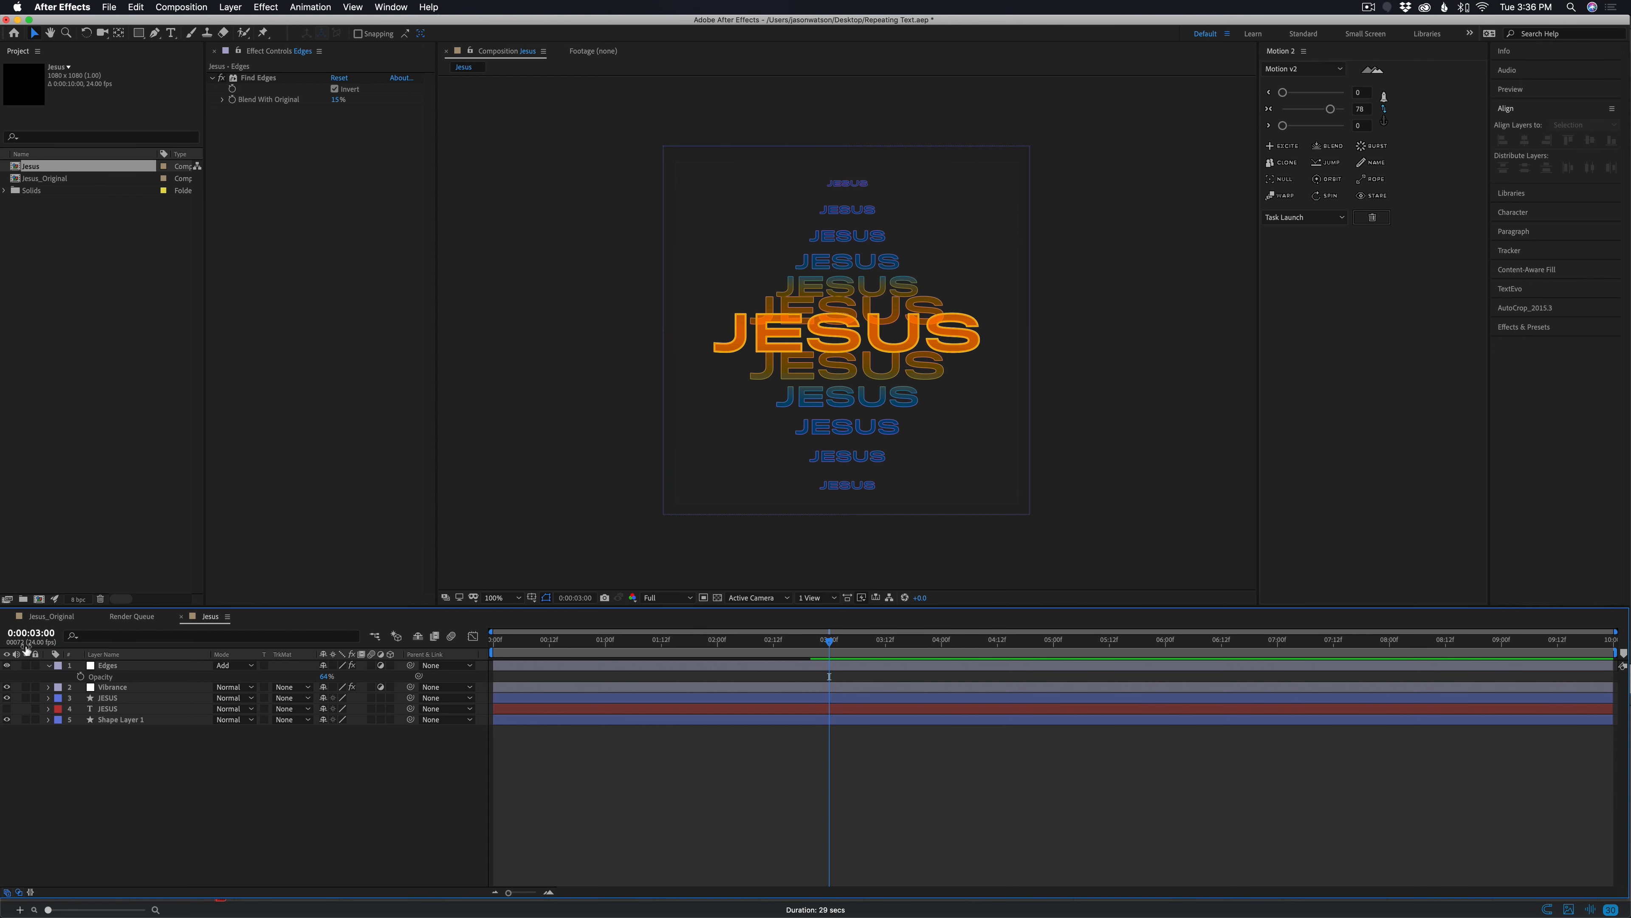
Check the look of the Jesus_Original composition and add an adjustment layer named Radial Blur to the Jesus composition
click(51, 617)
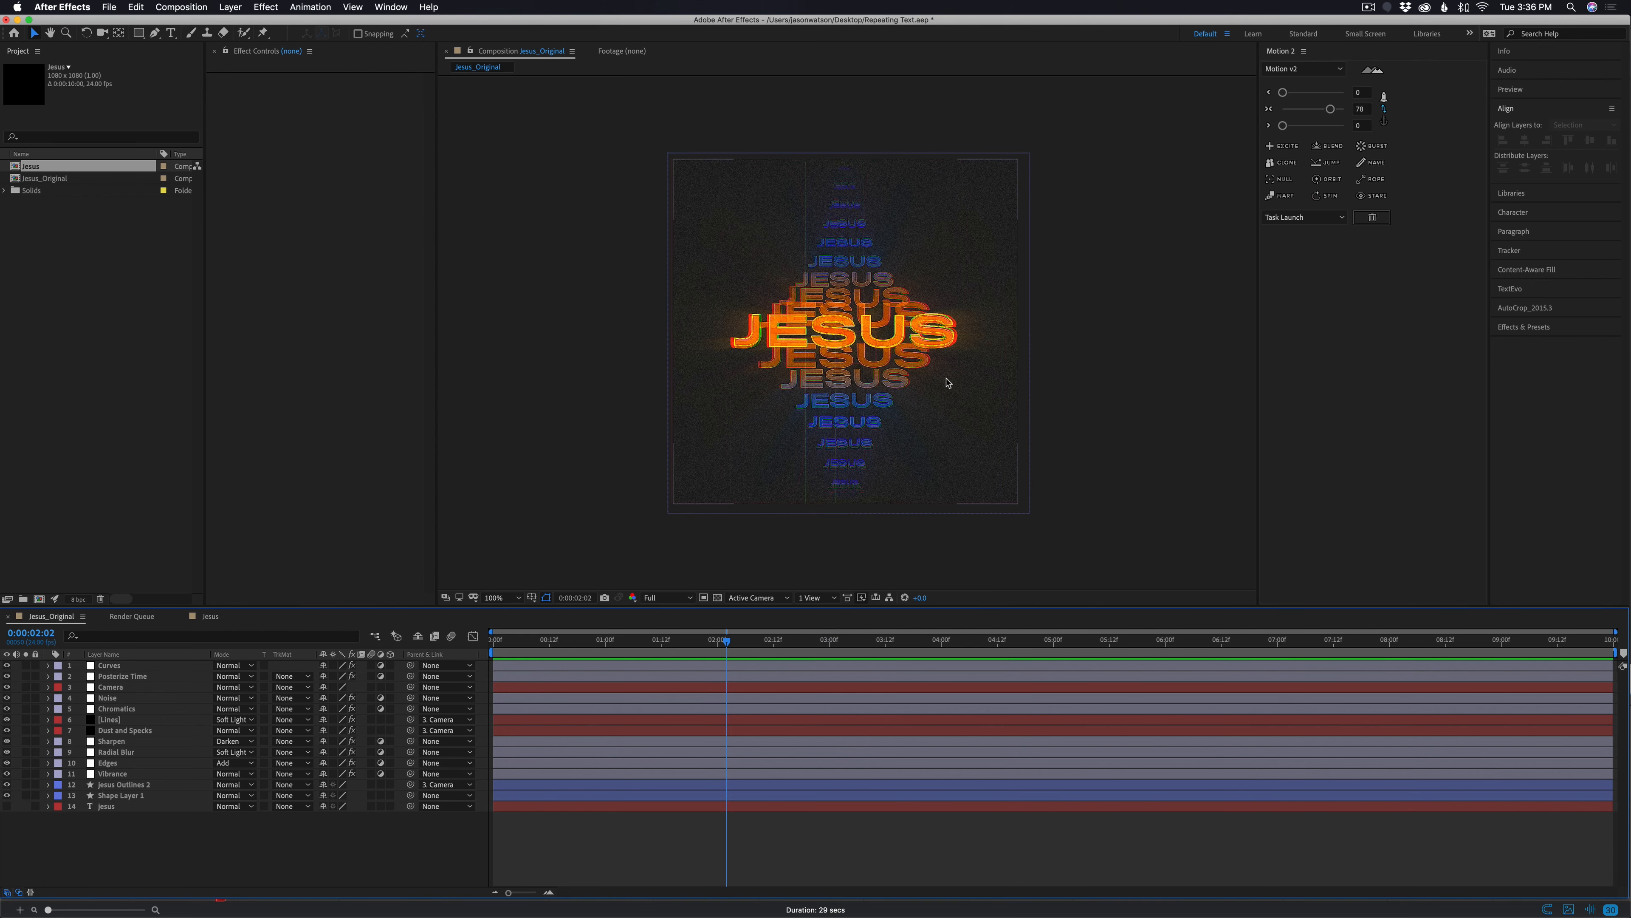
click(210, 616)
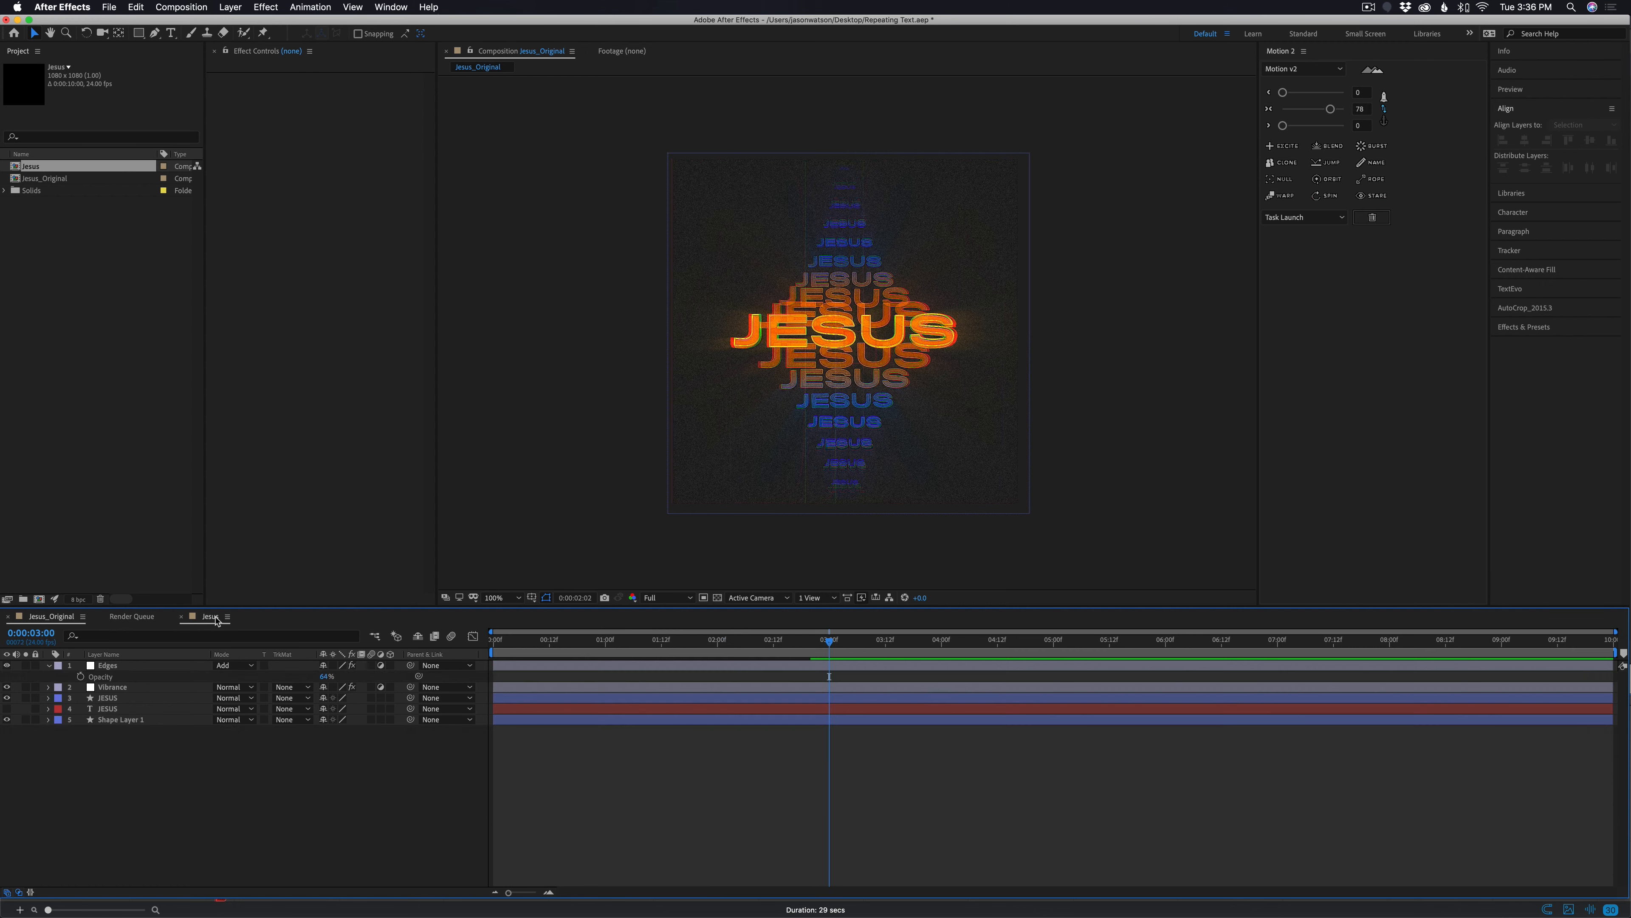
click(49, 666)
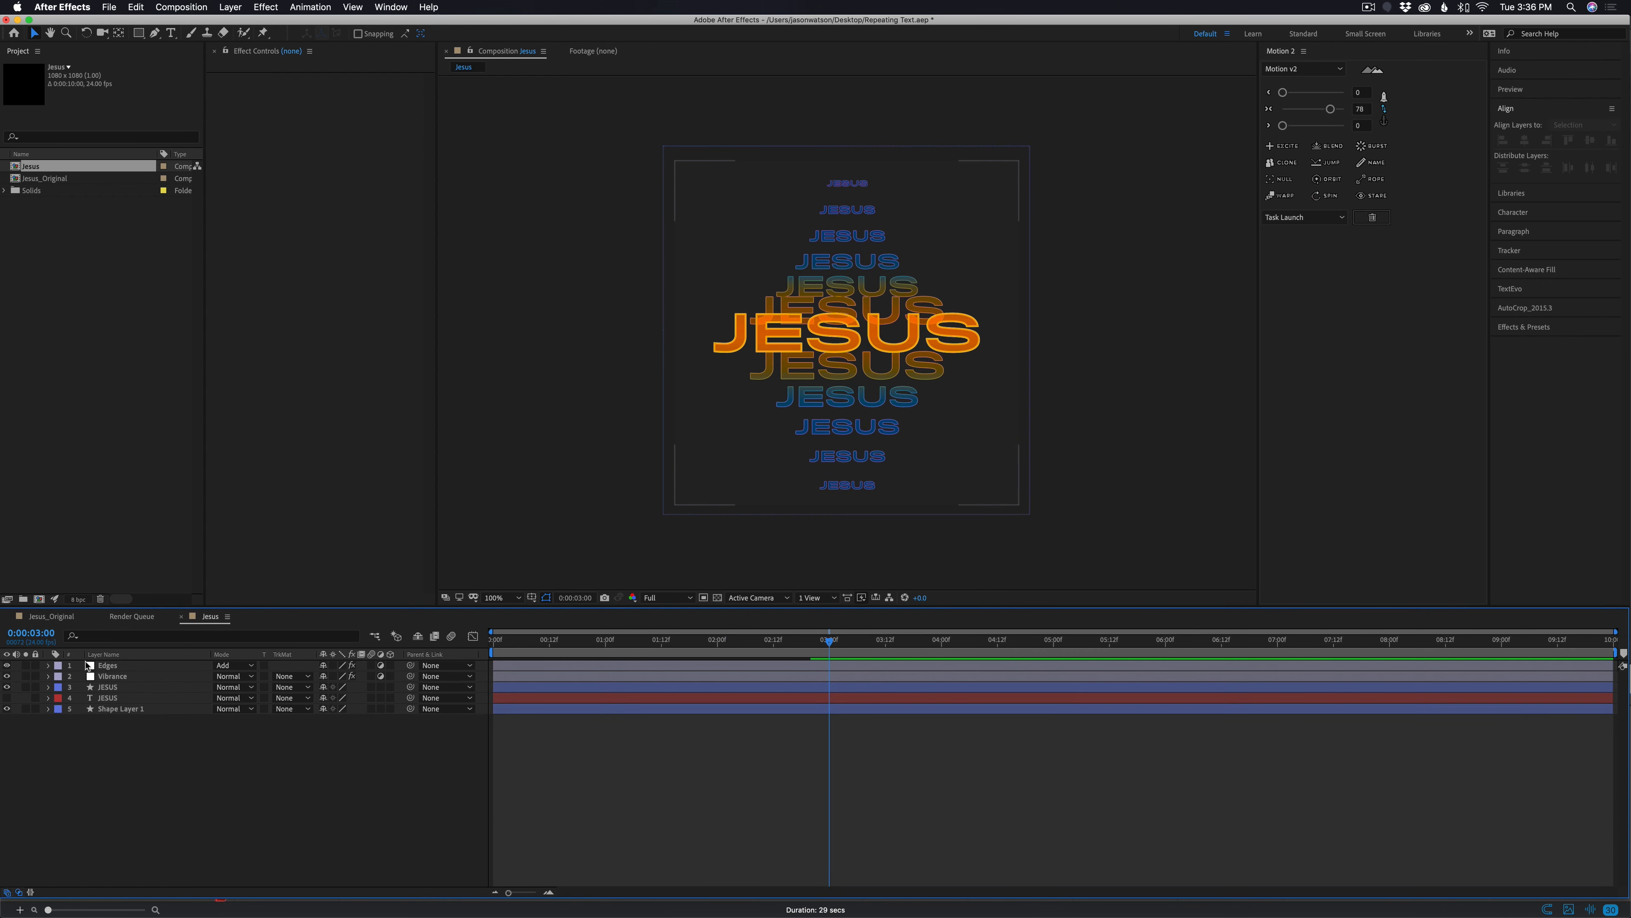
key(ctrl+alt+super+y)
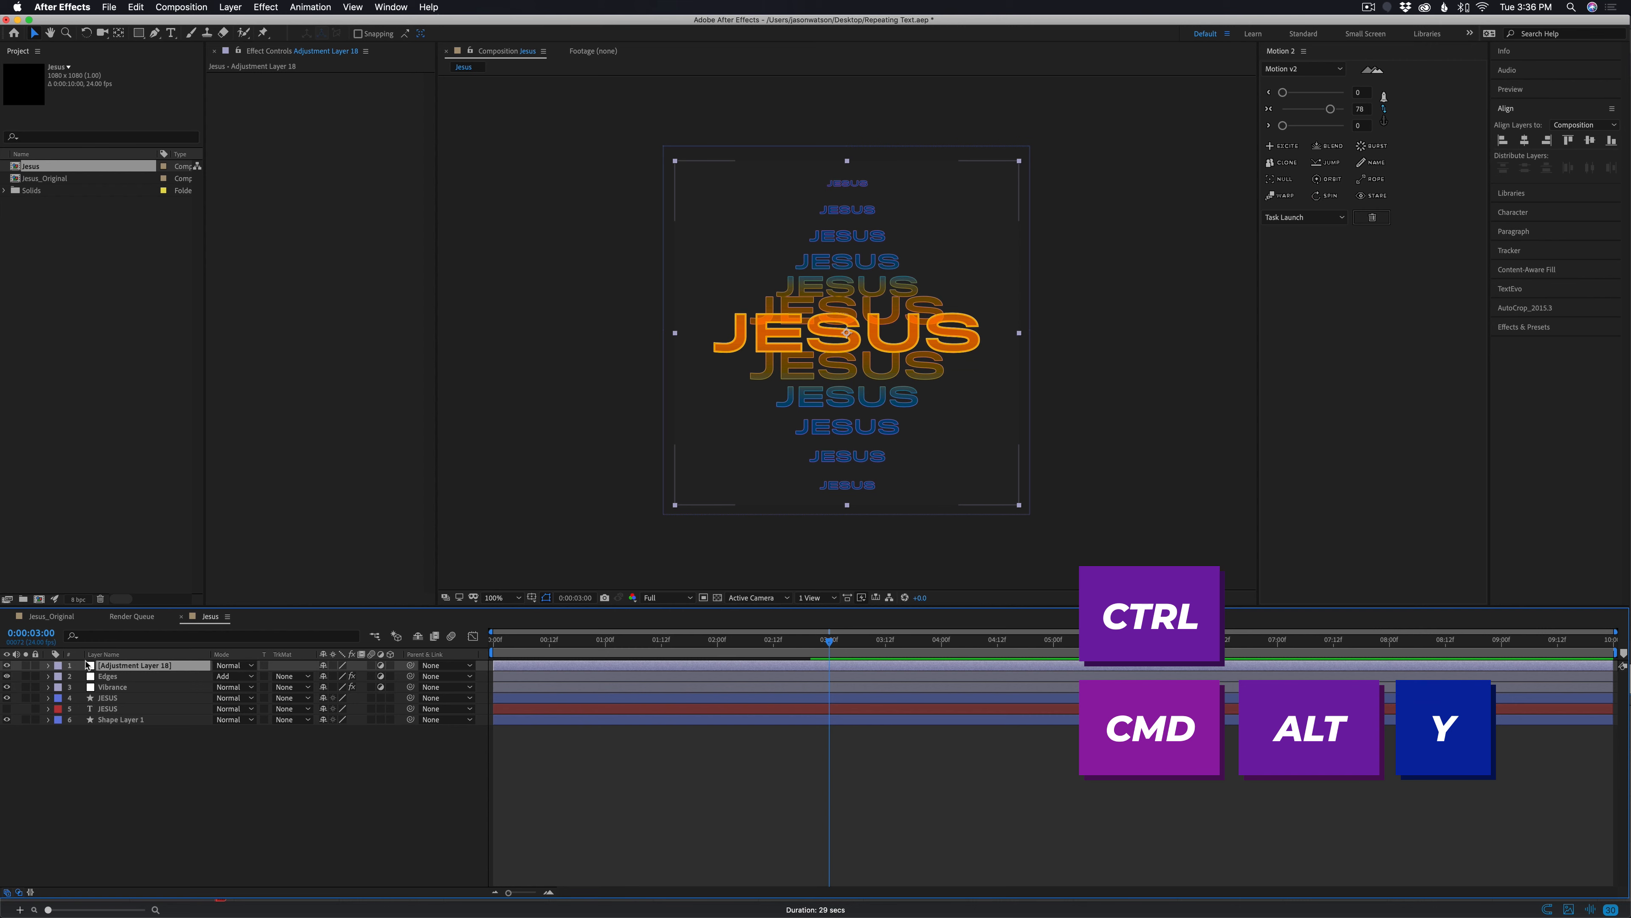
key(Return)
text(Radi)
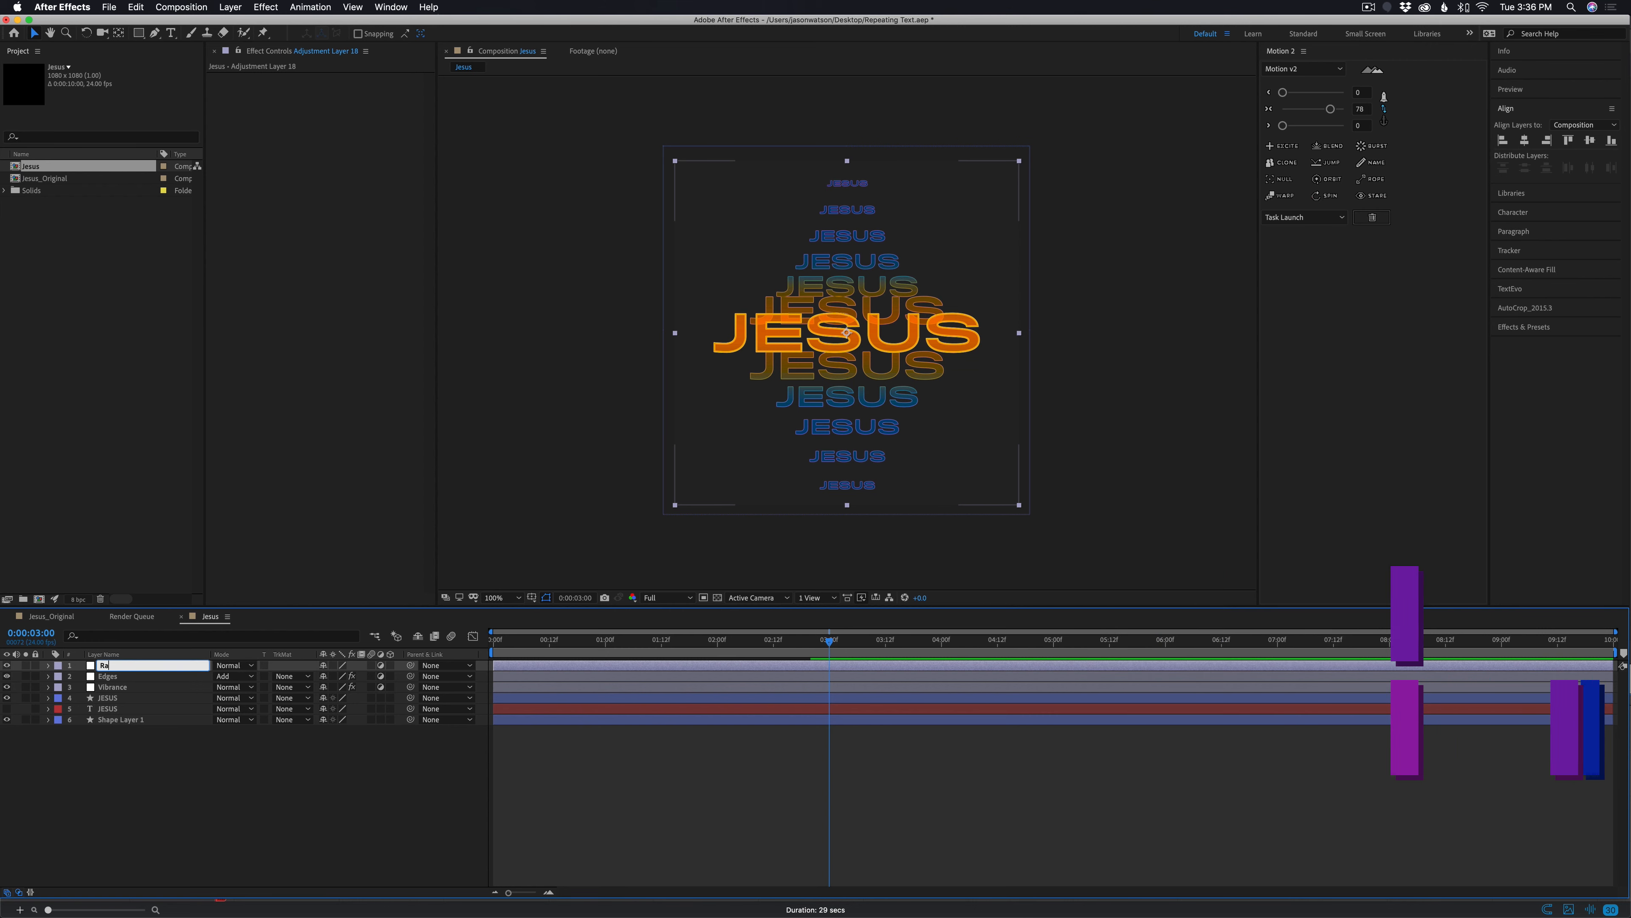
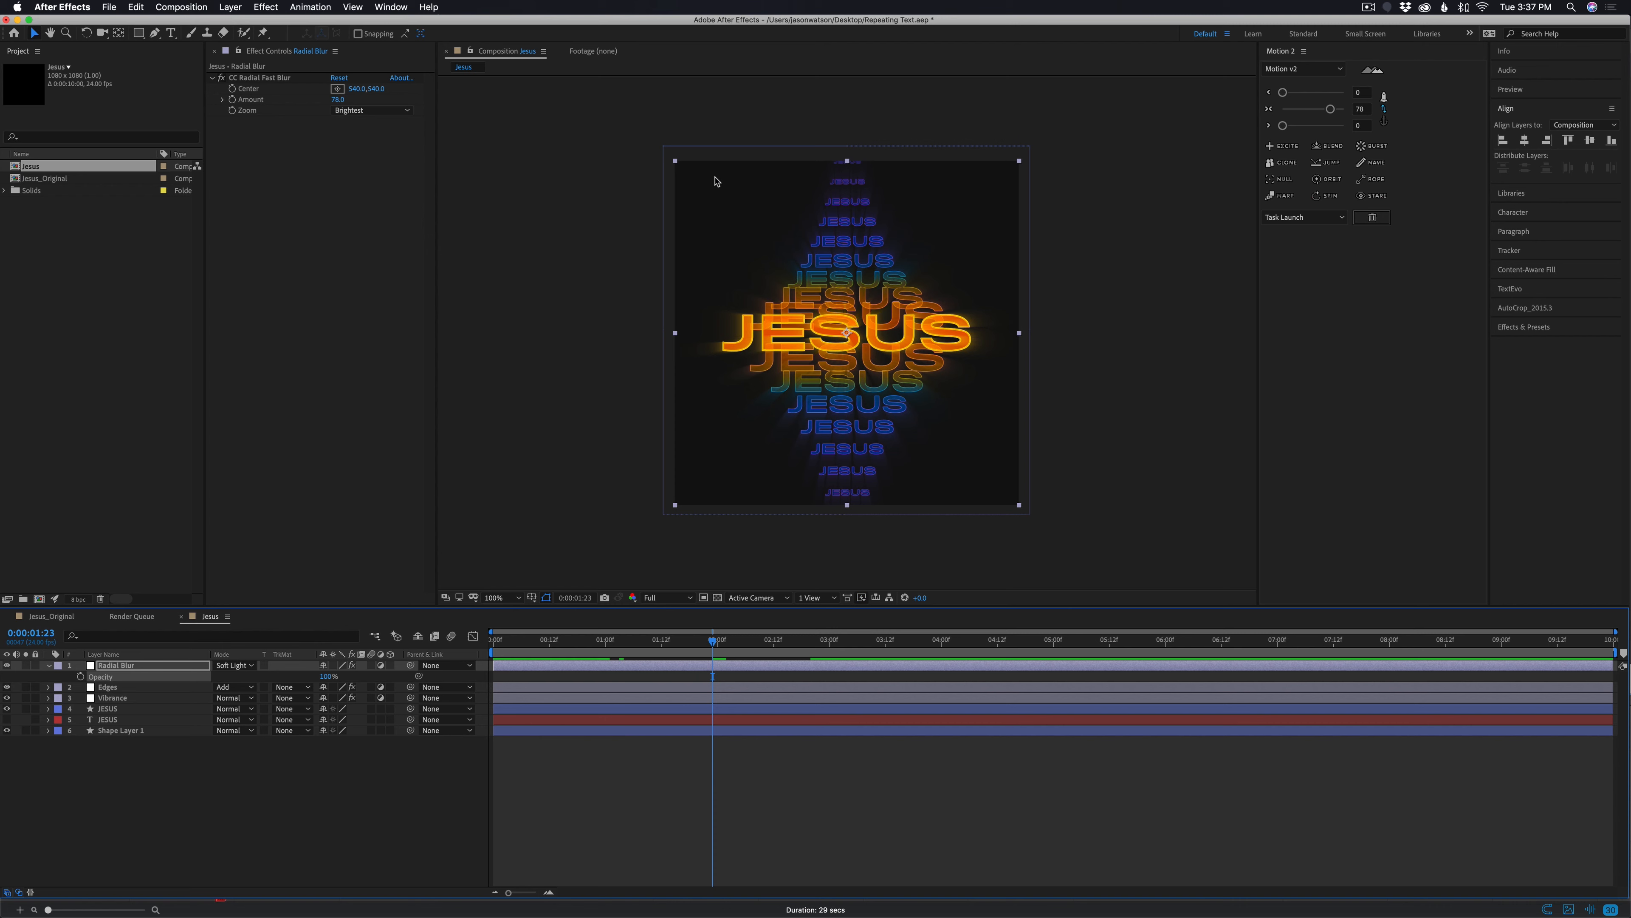
Reduce the Radial Blur layer's opacity to 49% and deselect the layer
drag(328, 681, 298, 681)
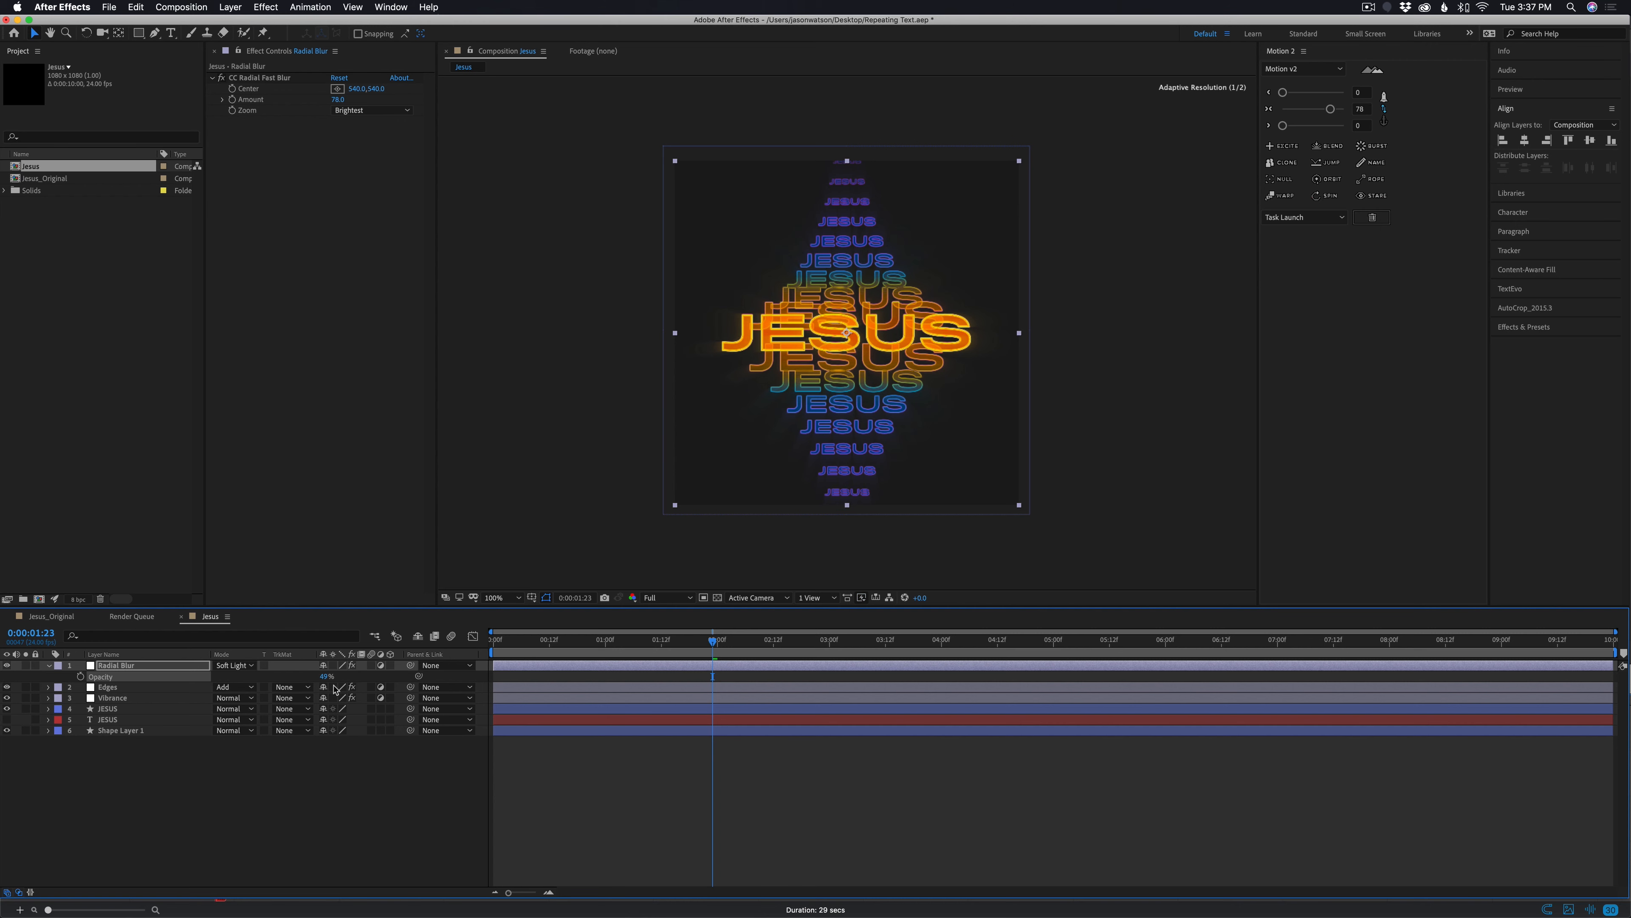
click(819, 834)
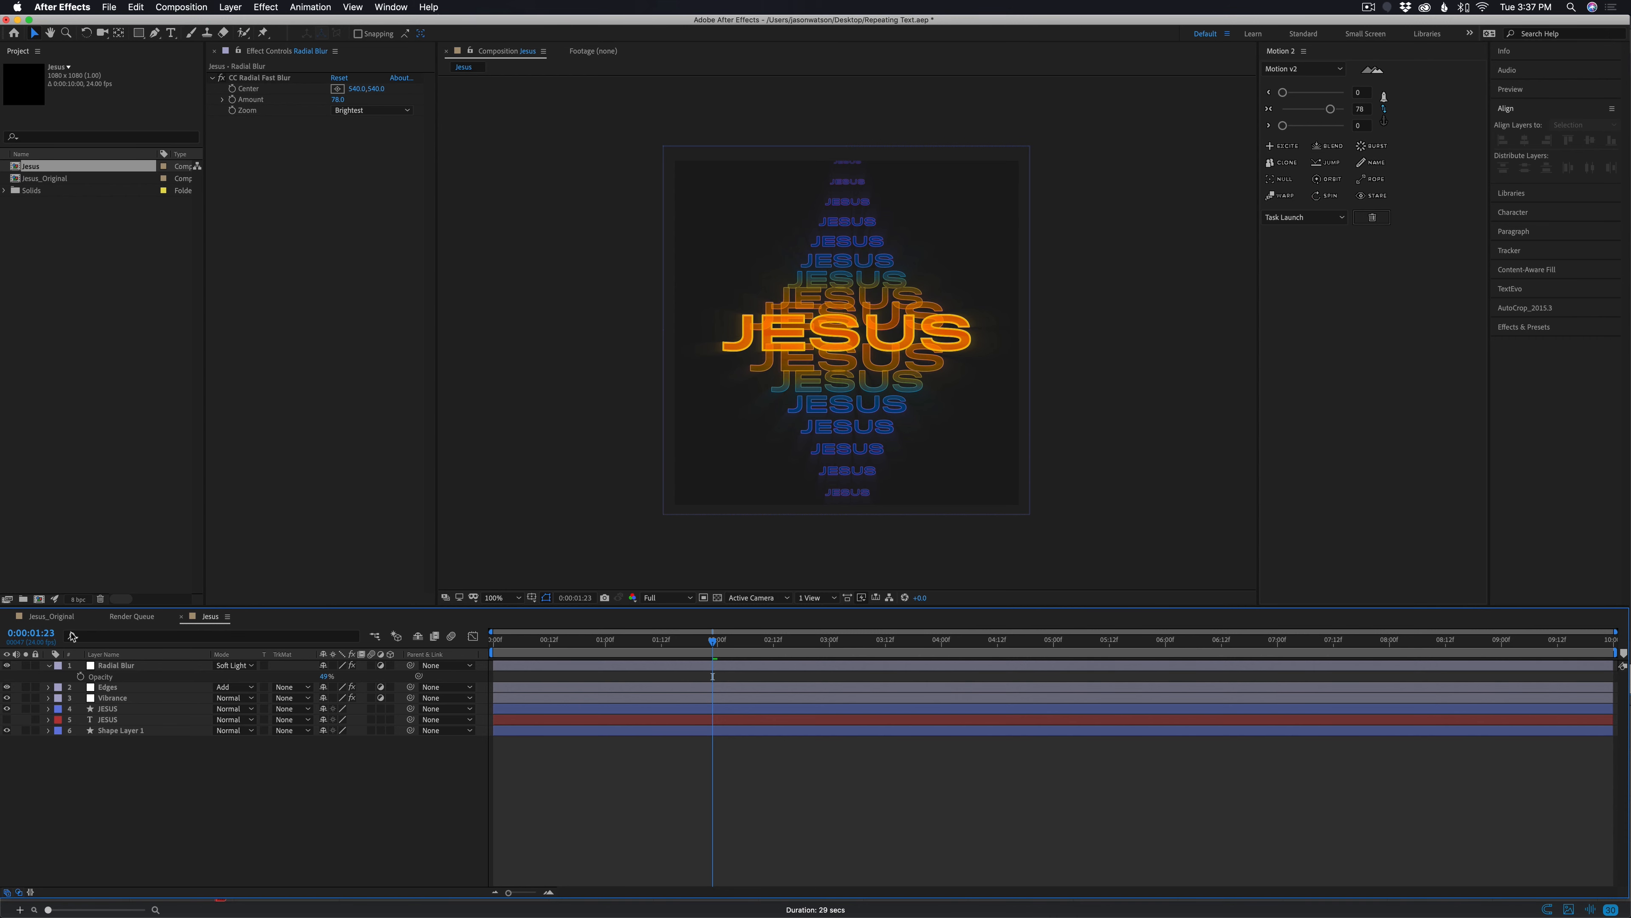
Add an adjustment layer named Sharpen above the Radial Blur layer
key(ctrl+super+alt+y)
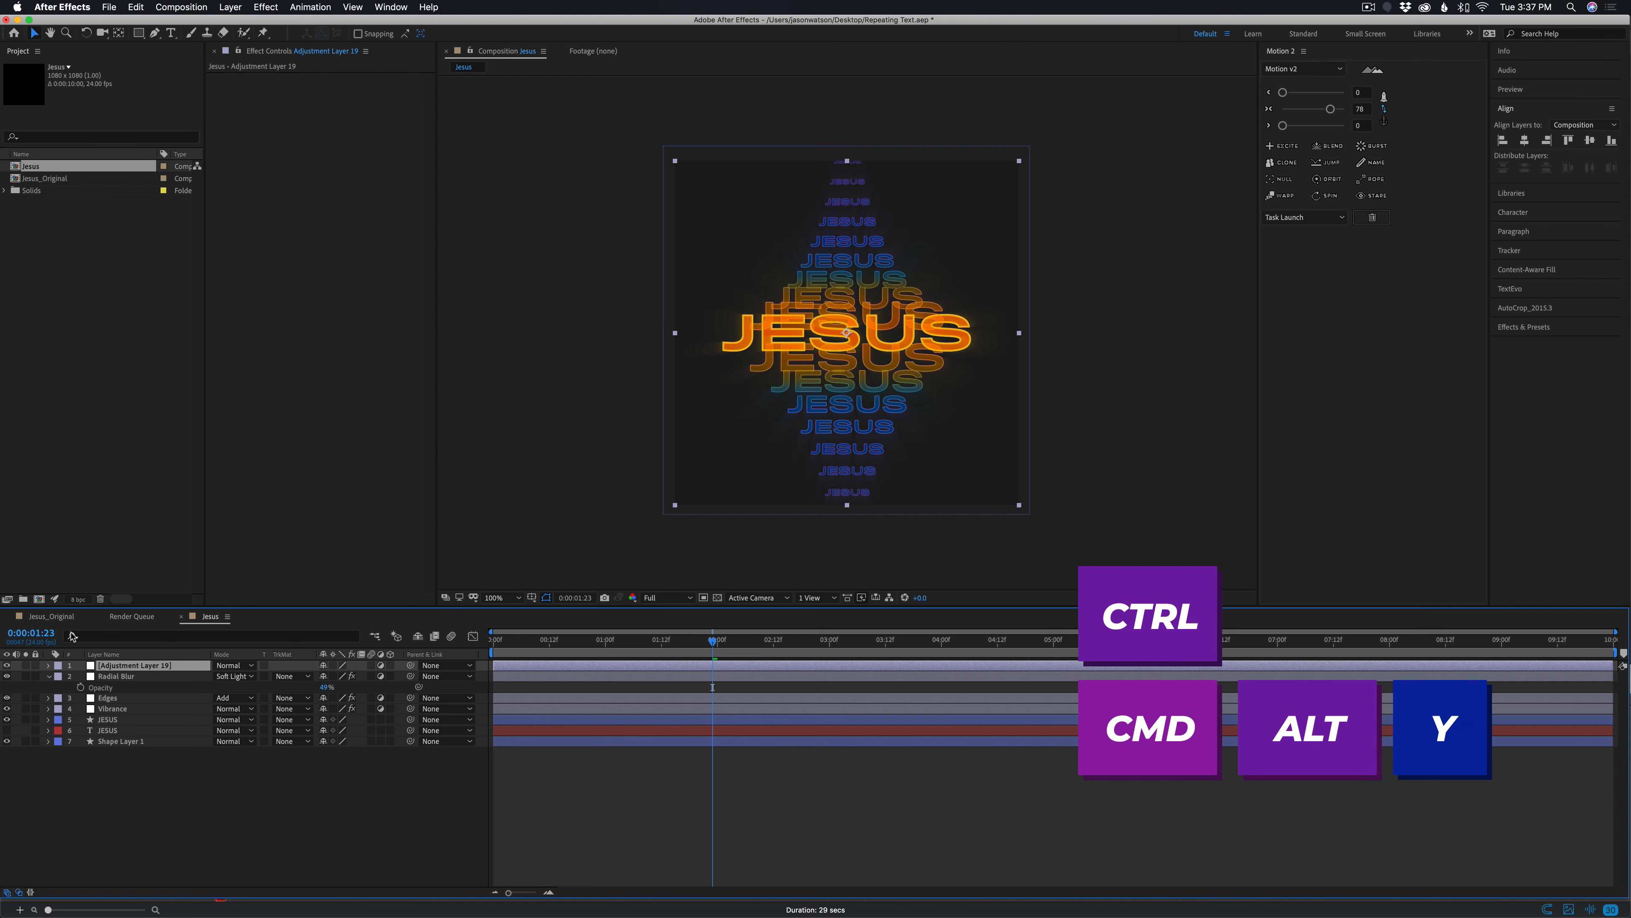
key(Return)
text(Sharpen)
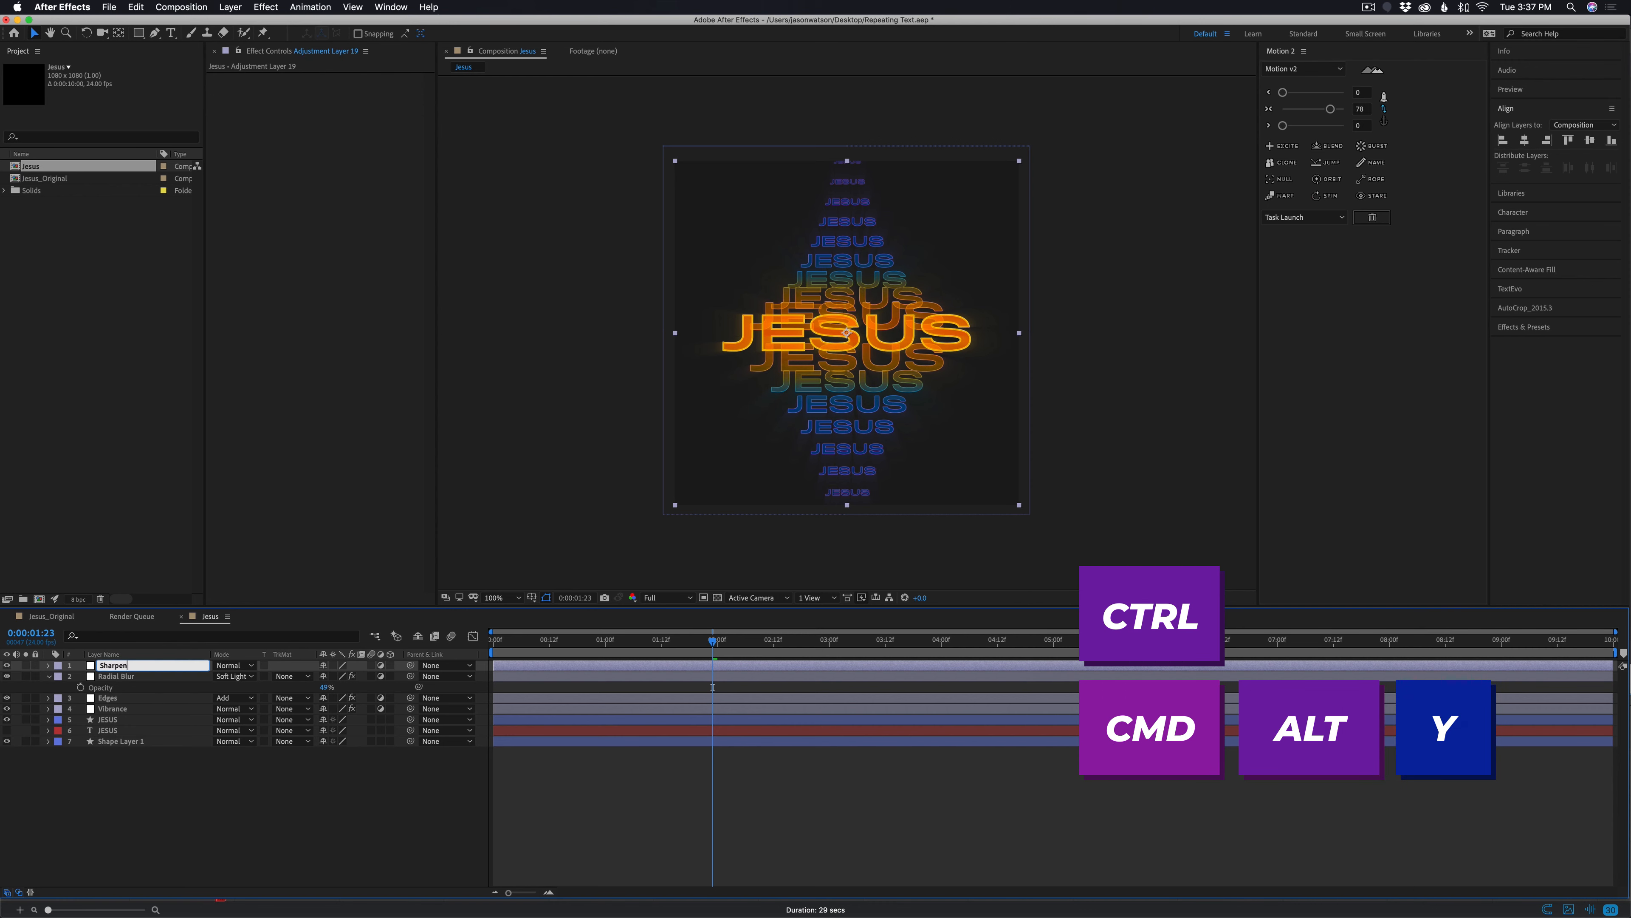
Apply the Sharpen effect to the Sharpen layer with a Sharpen Amount of 100
click(266, 7)
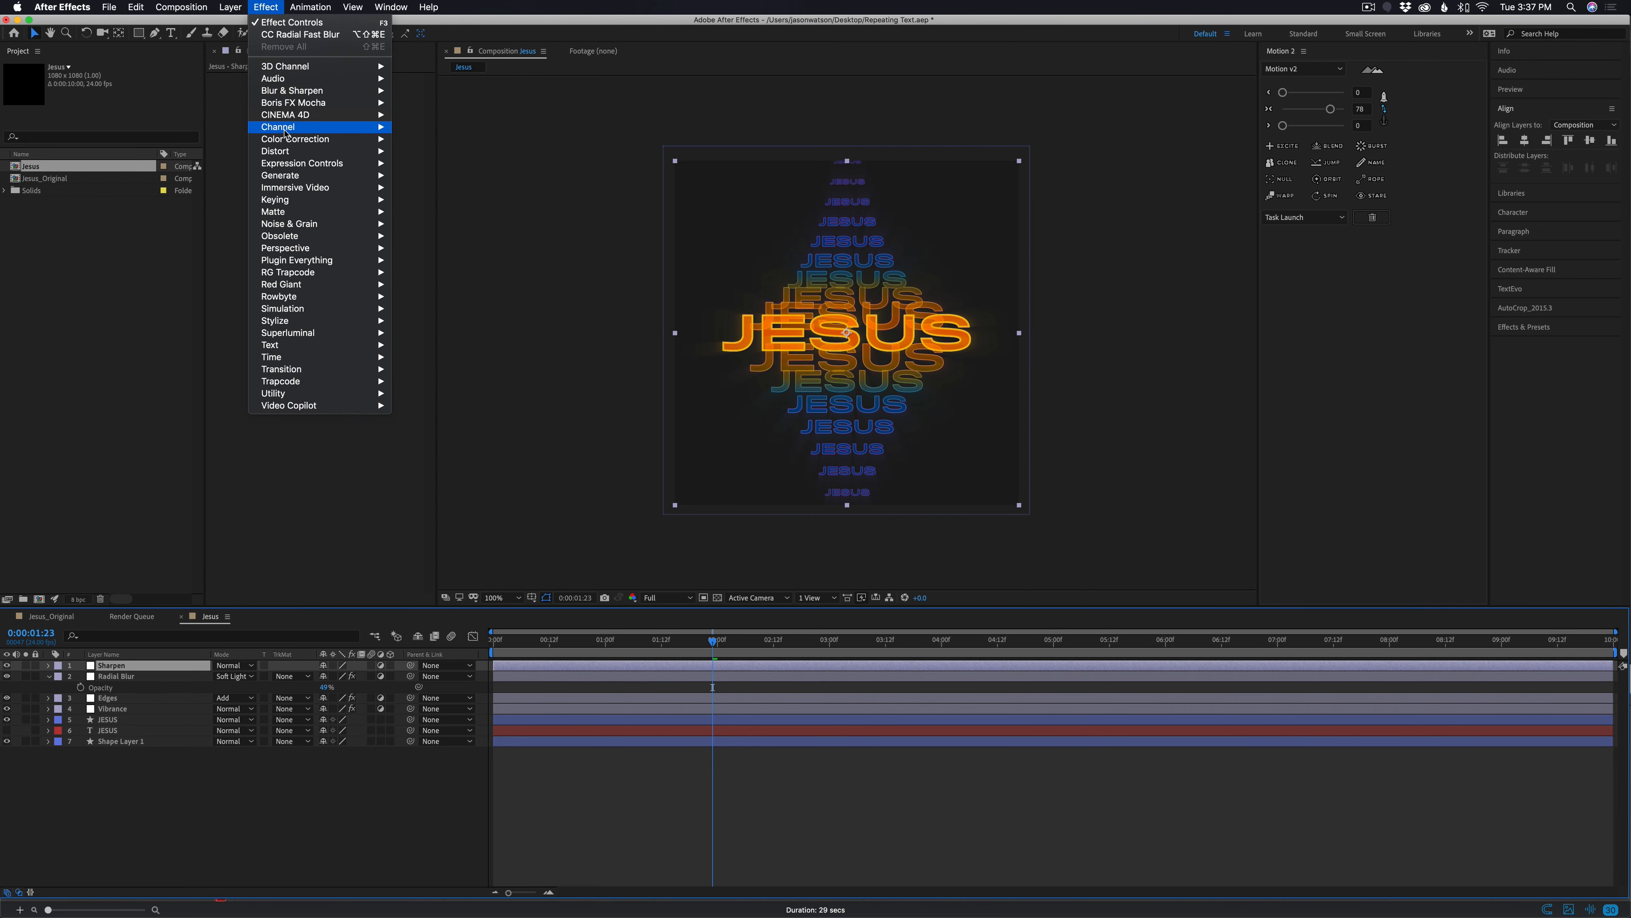
mouse_move(292, 90)
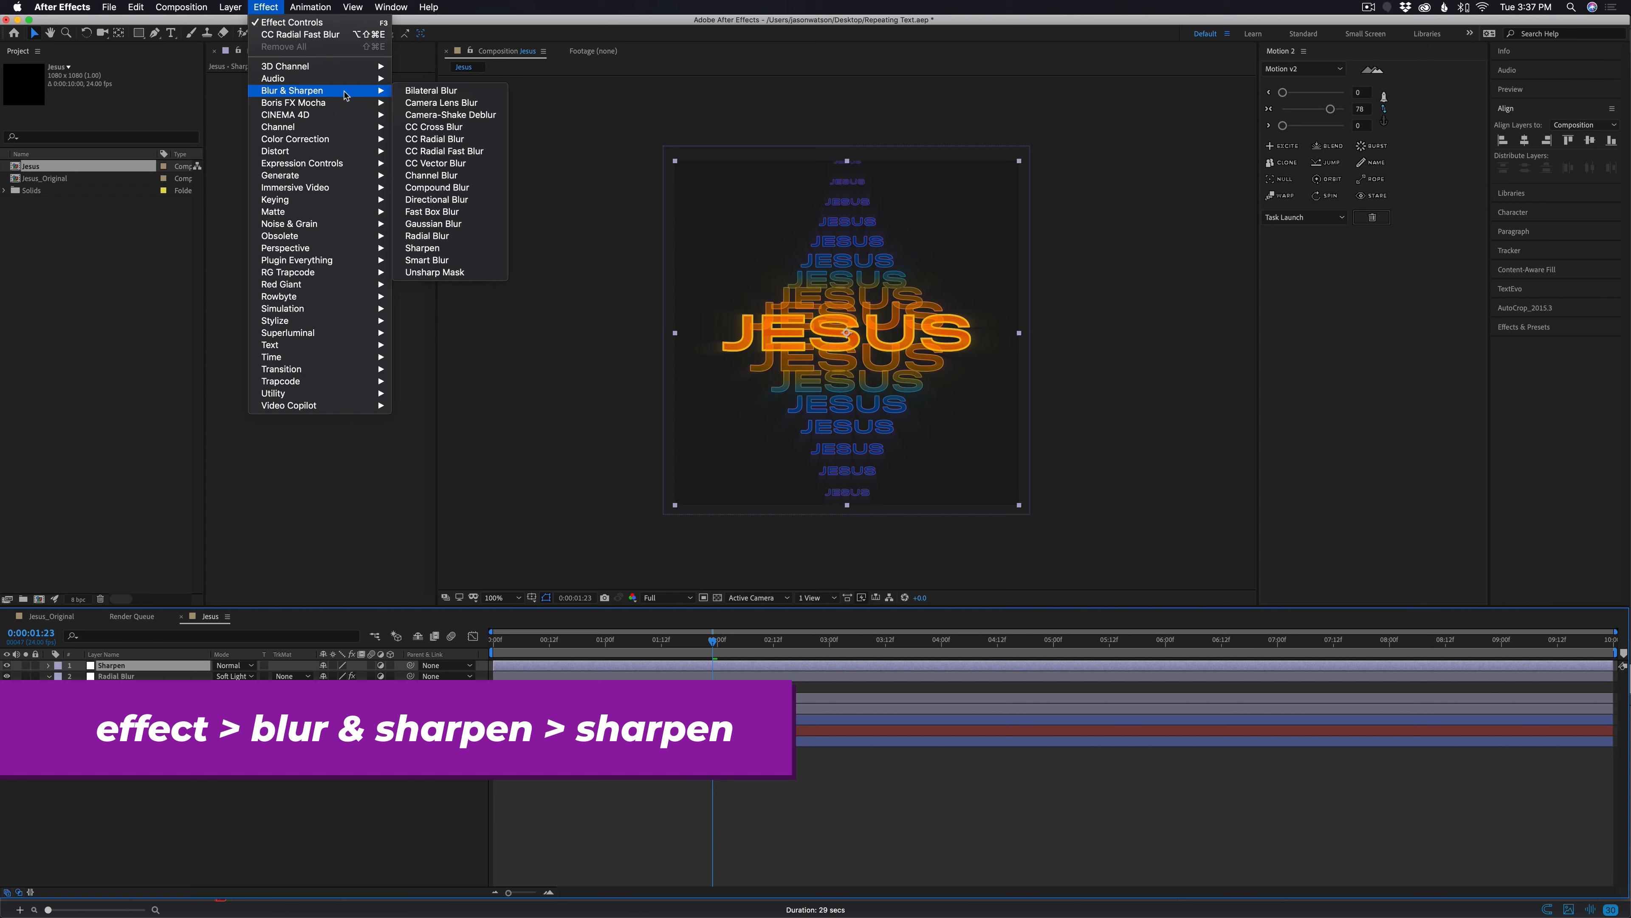
click(418, 249)
click(338, 89)
text(100)
key(Return)
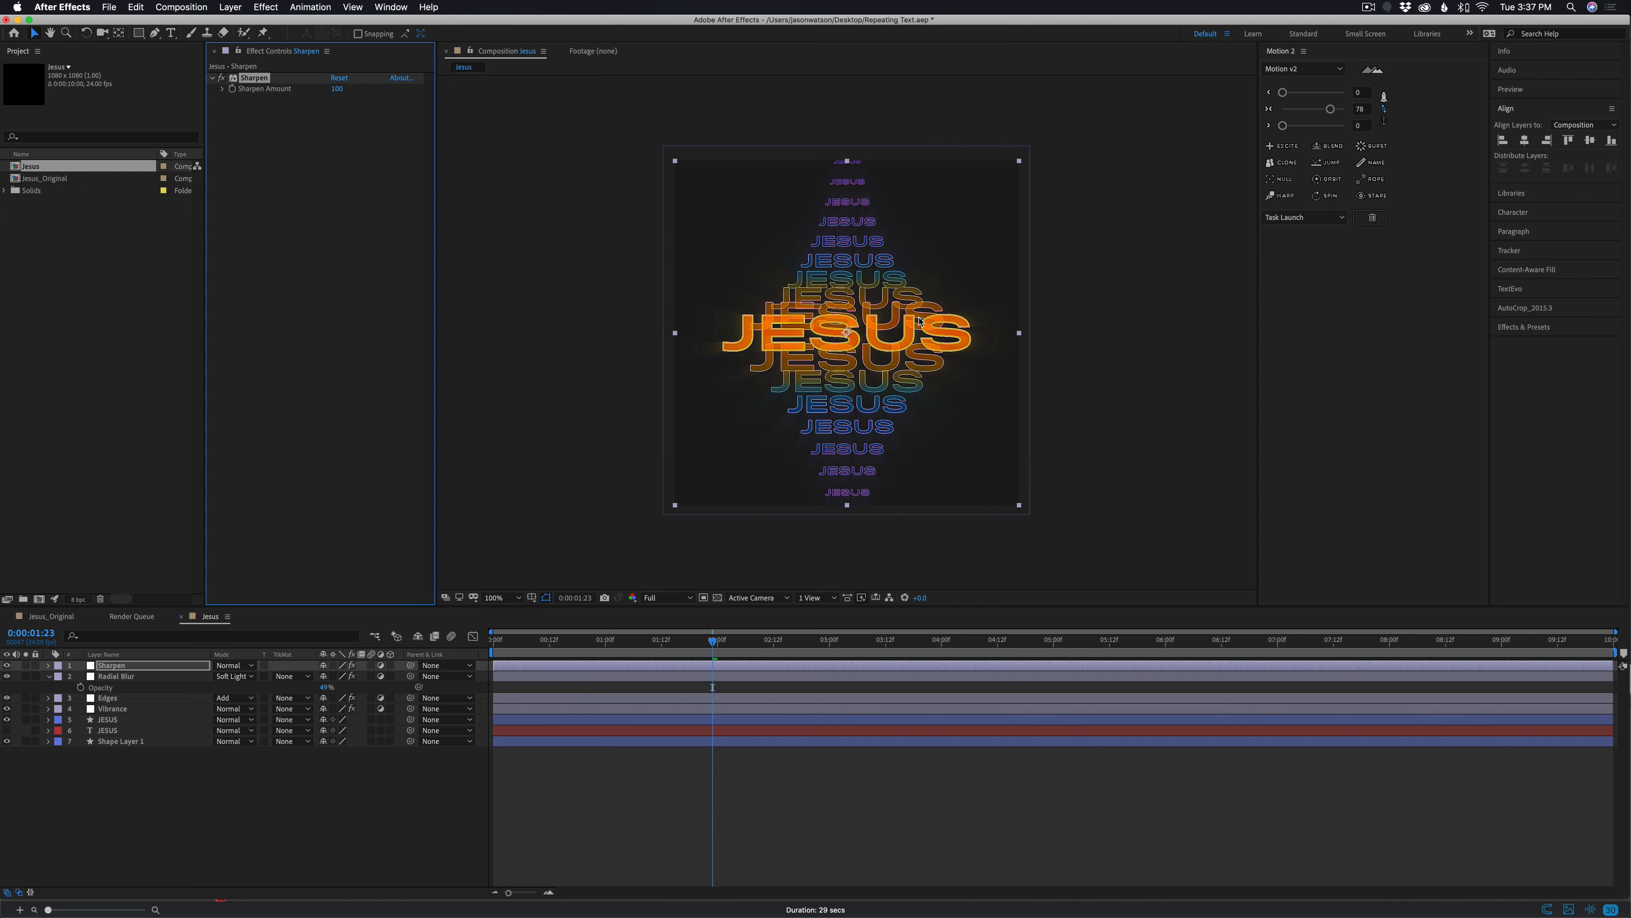
Set the Sharpen layer's blending mode to Darken and compare the look with the layer hidden and with the Jesus_Original composition
click(236, 664)
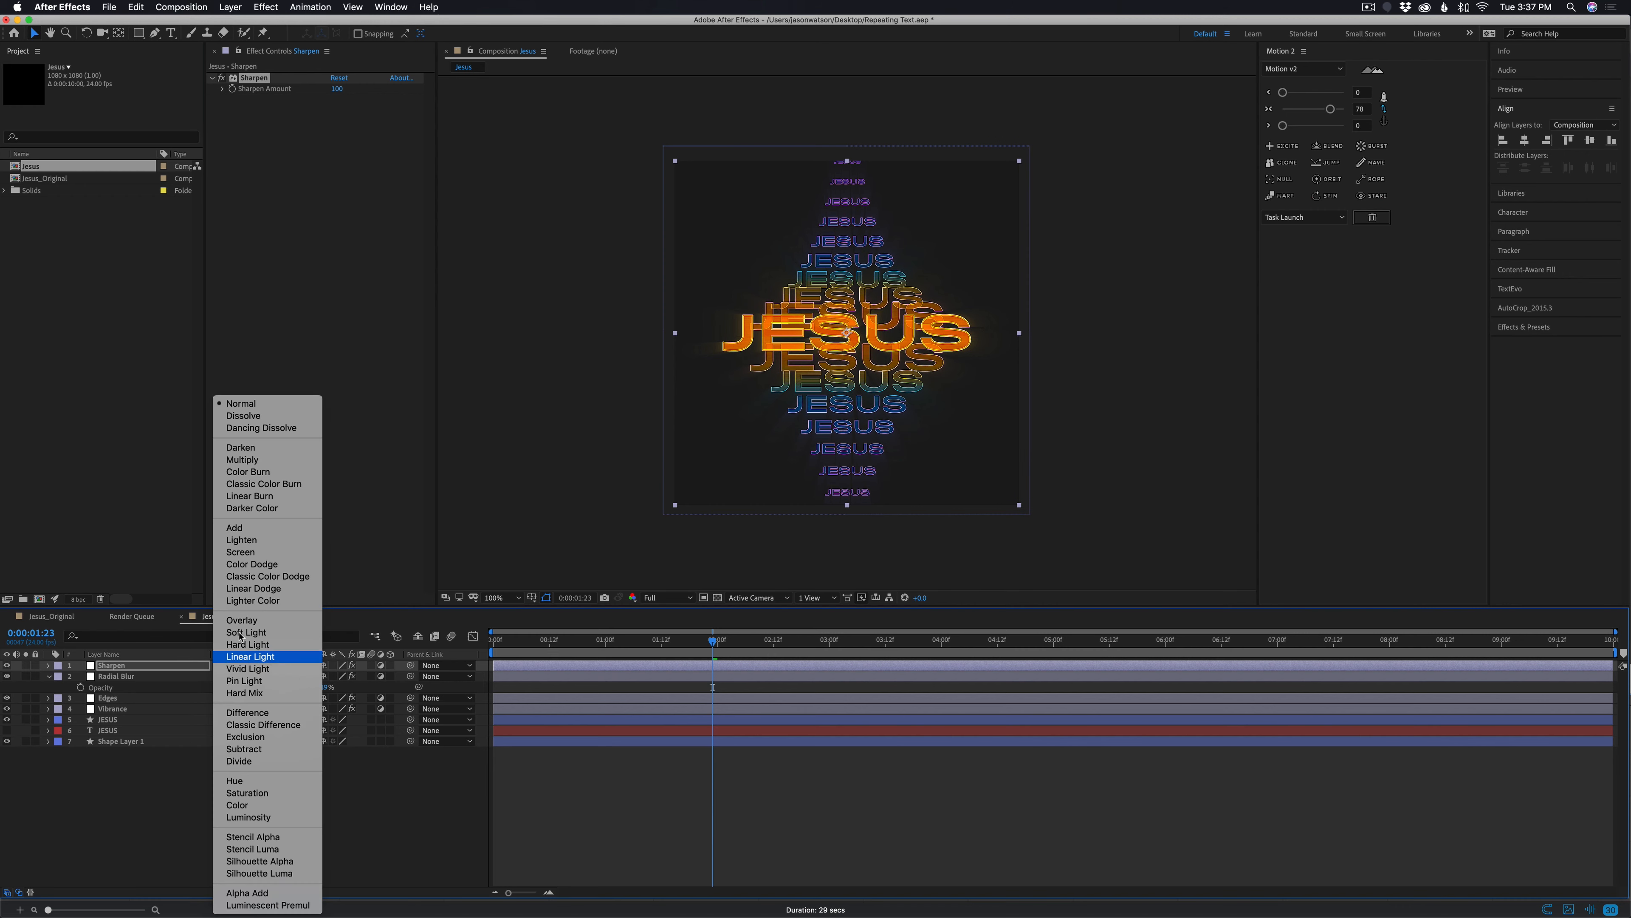
click(263, 449)
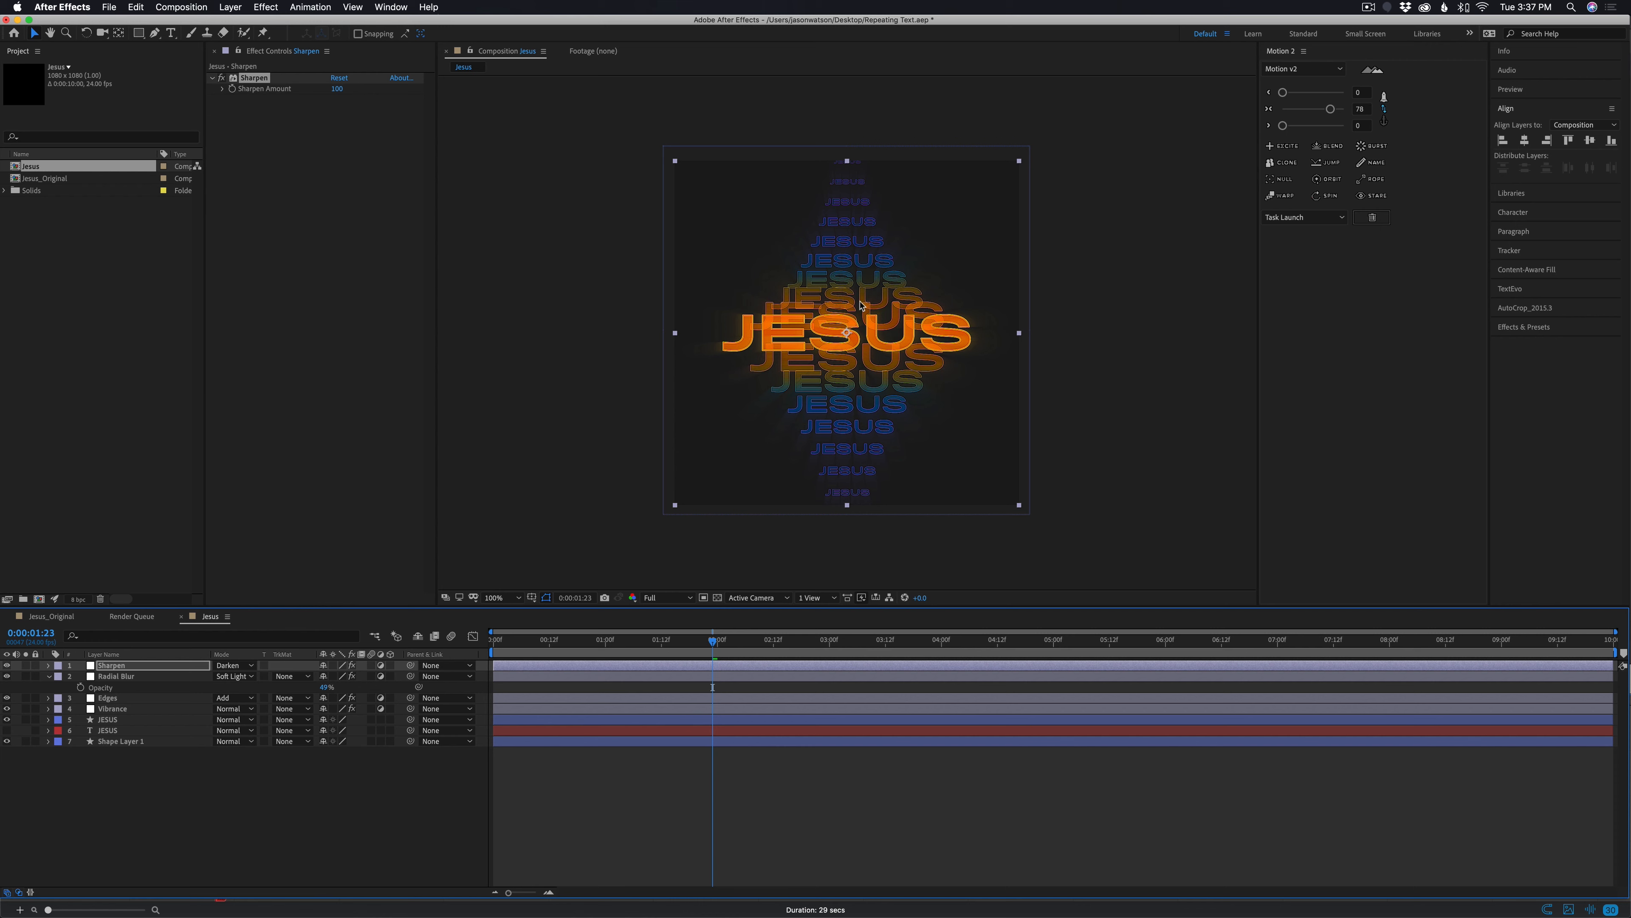
click(7, 666)
click(8, 666)
click(7, 667)
click(7, 667)
click(50, 678)
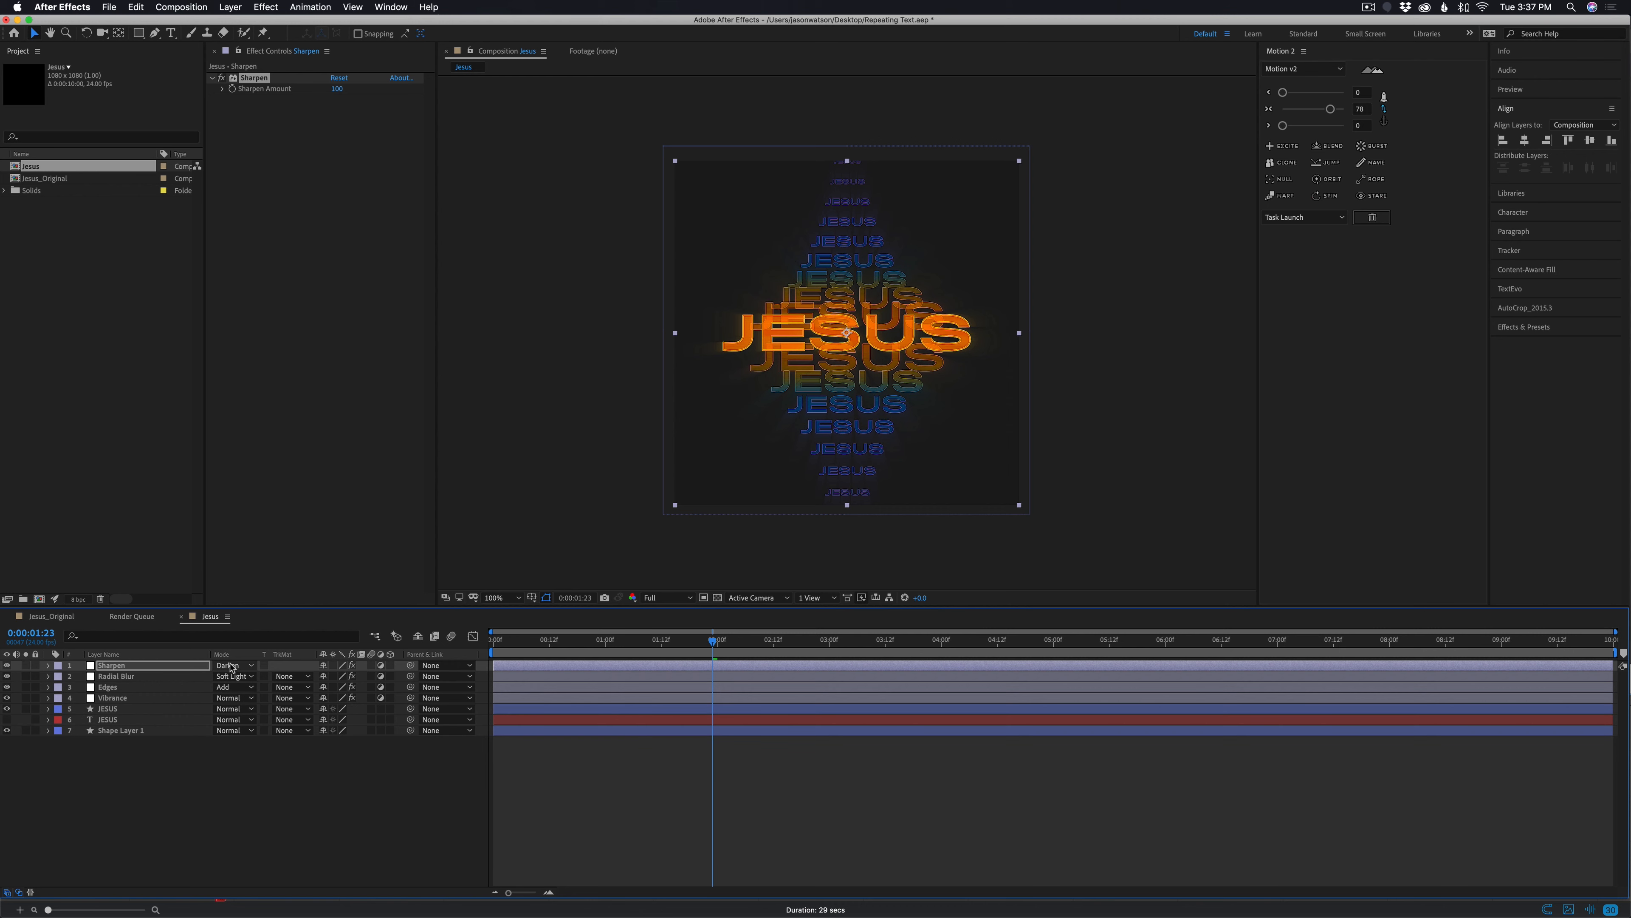
click(57, 617)
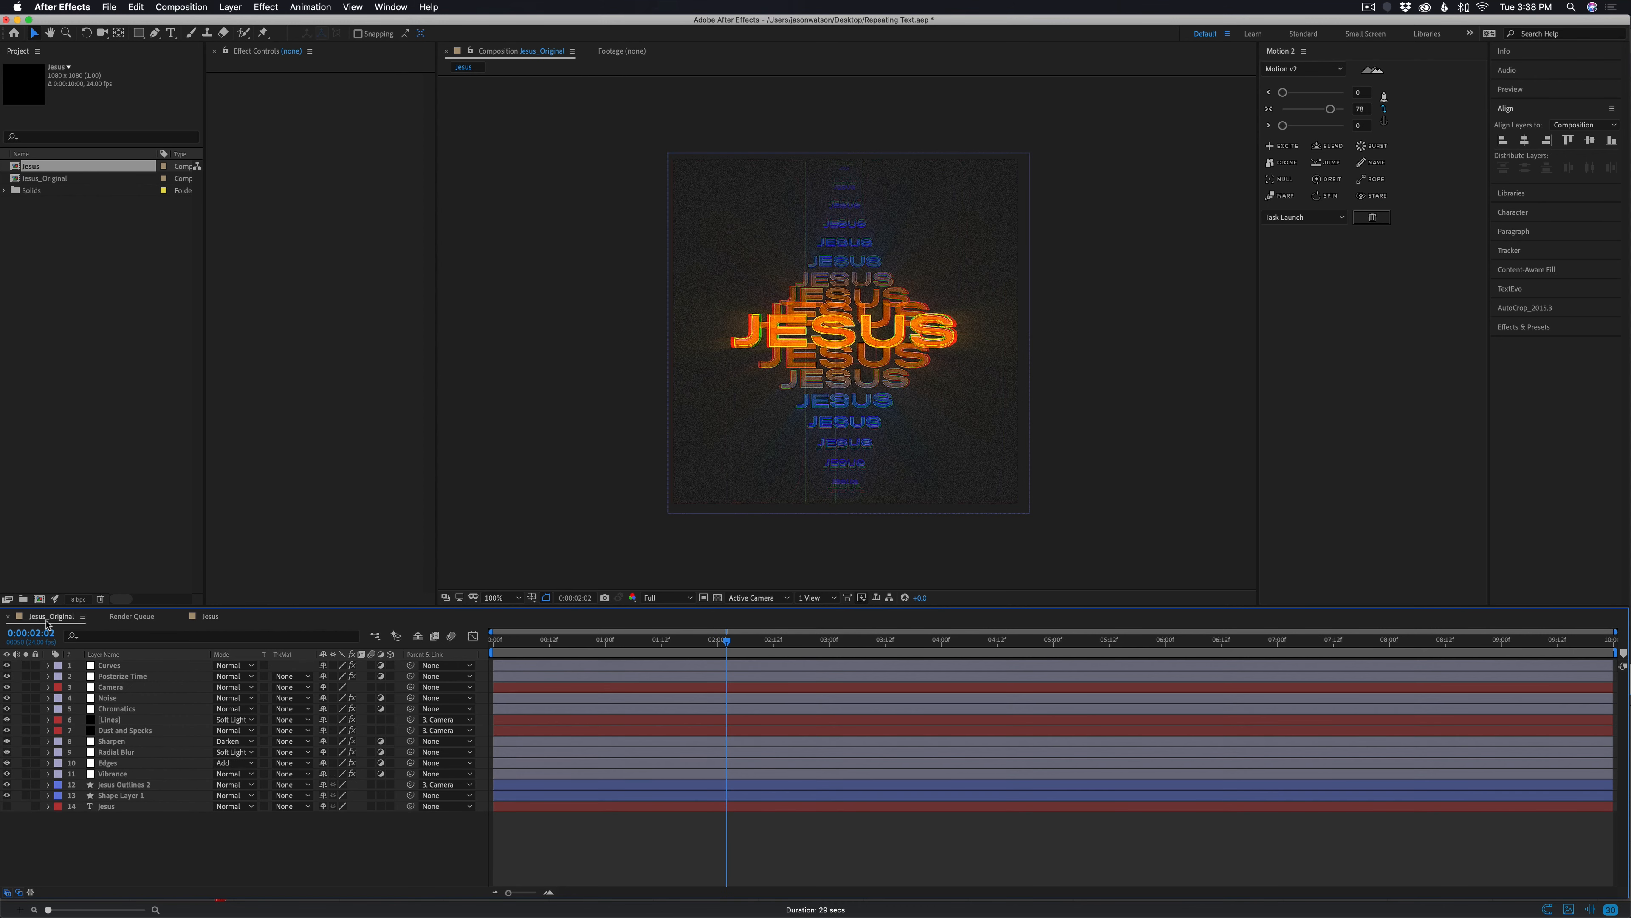
click(210, 616)
click(272, 774)
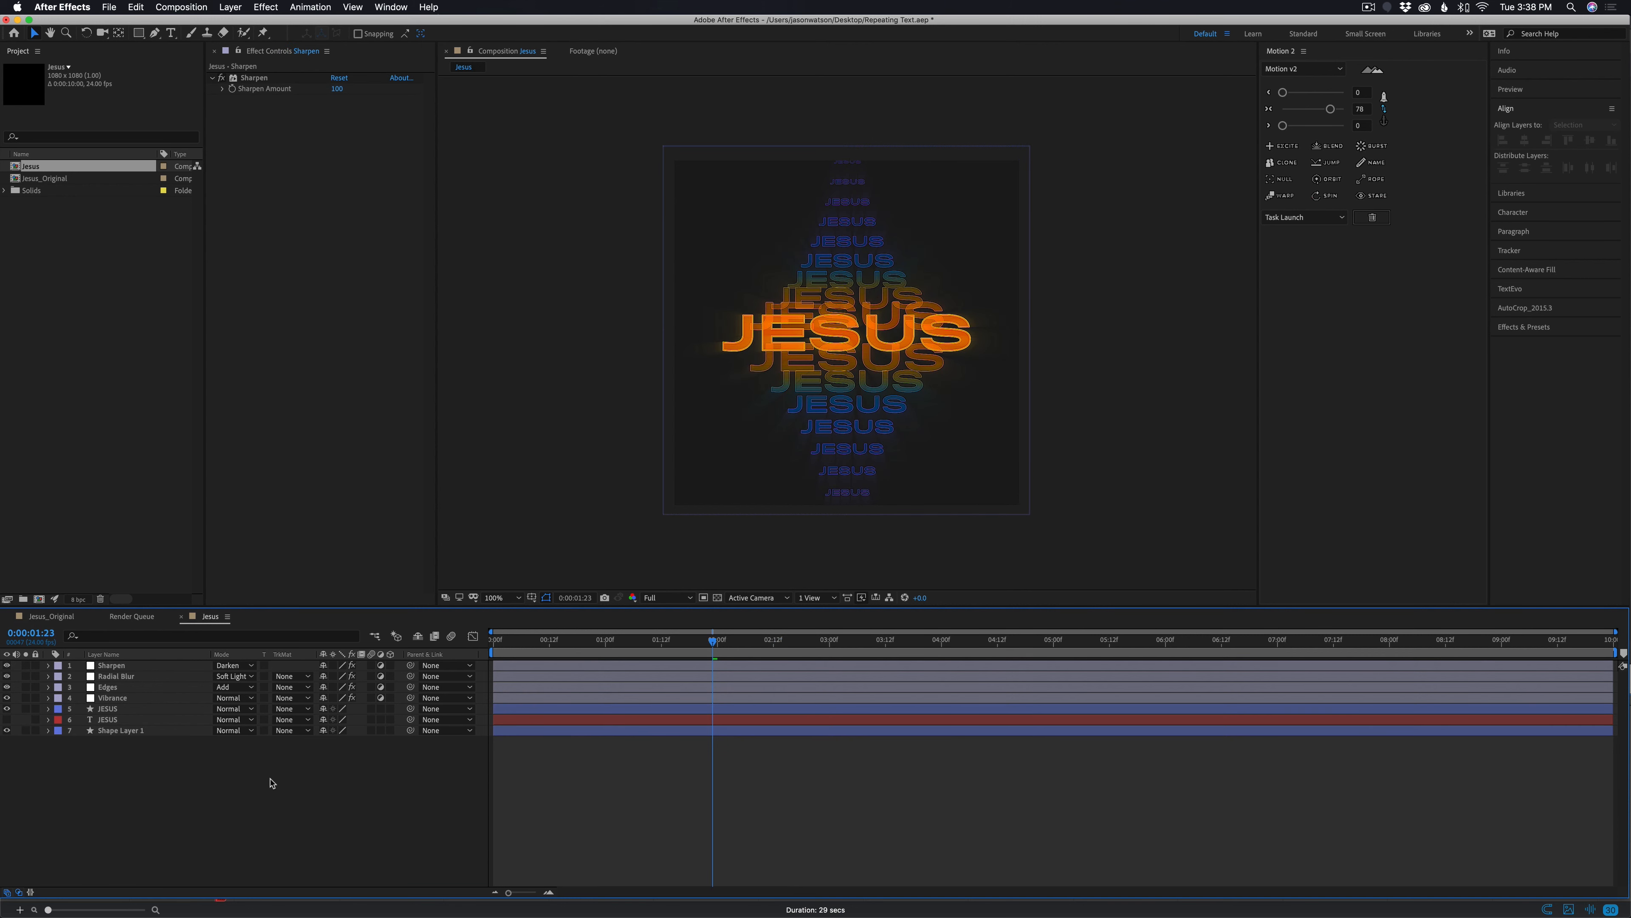
Create a black composition-sized solid named Dust above the Sharpen layer in the Jesus composition
key(ctrl+super+y)
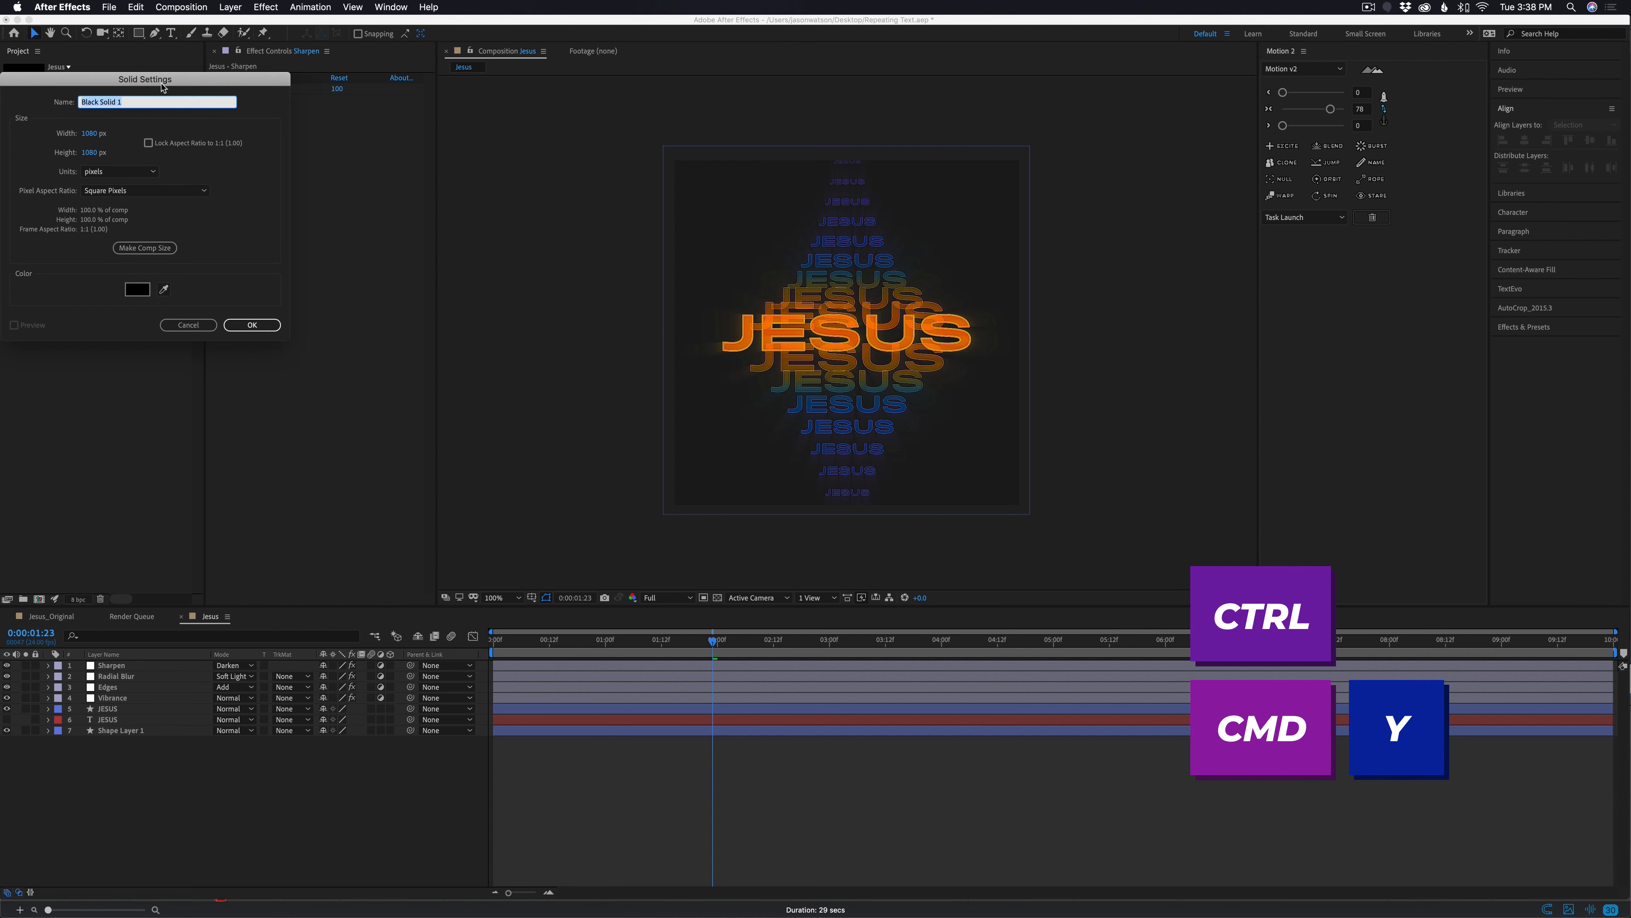
text(Dust)
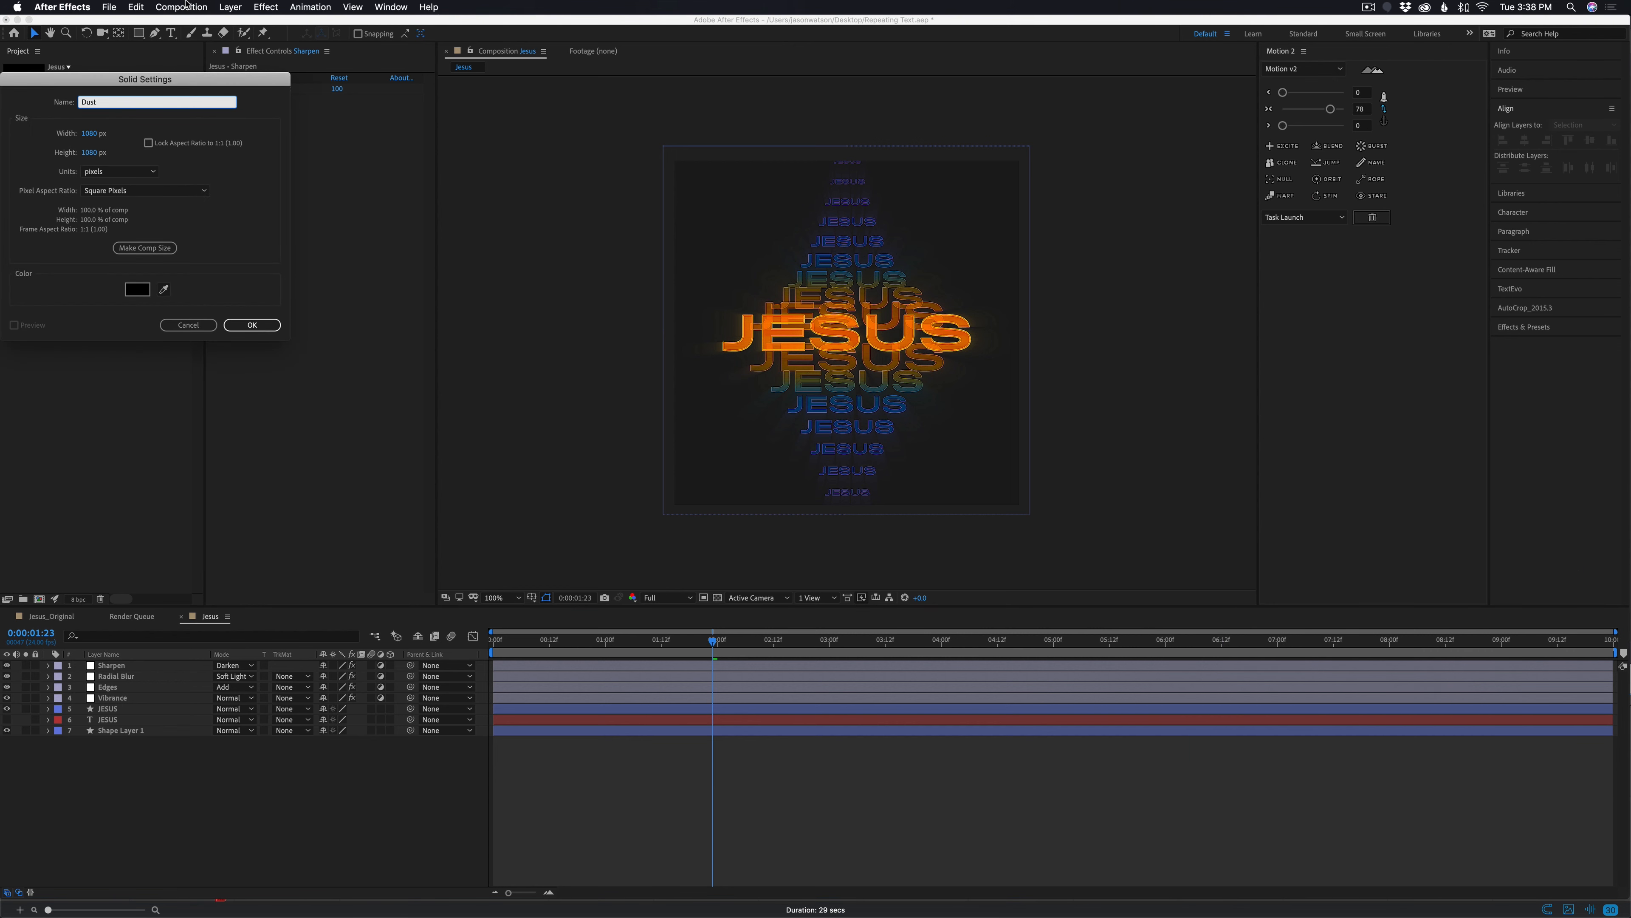
click(144, 249)
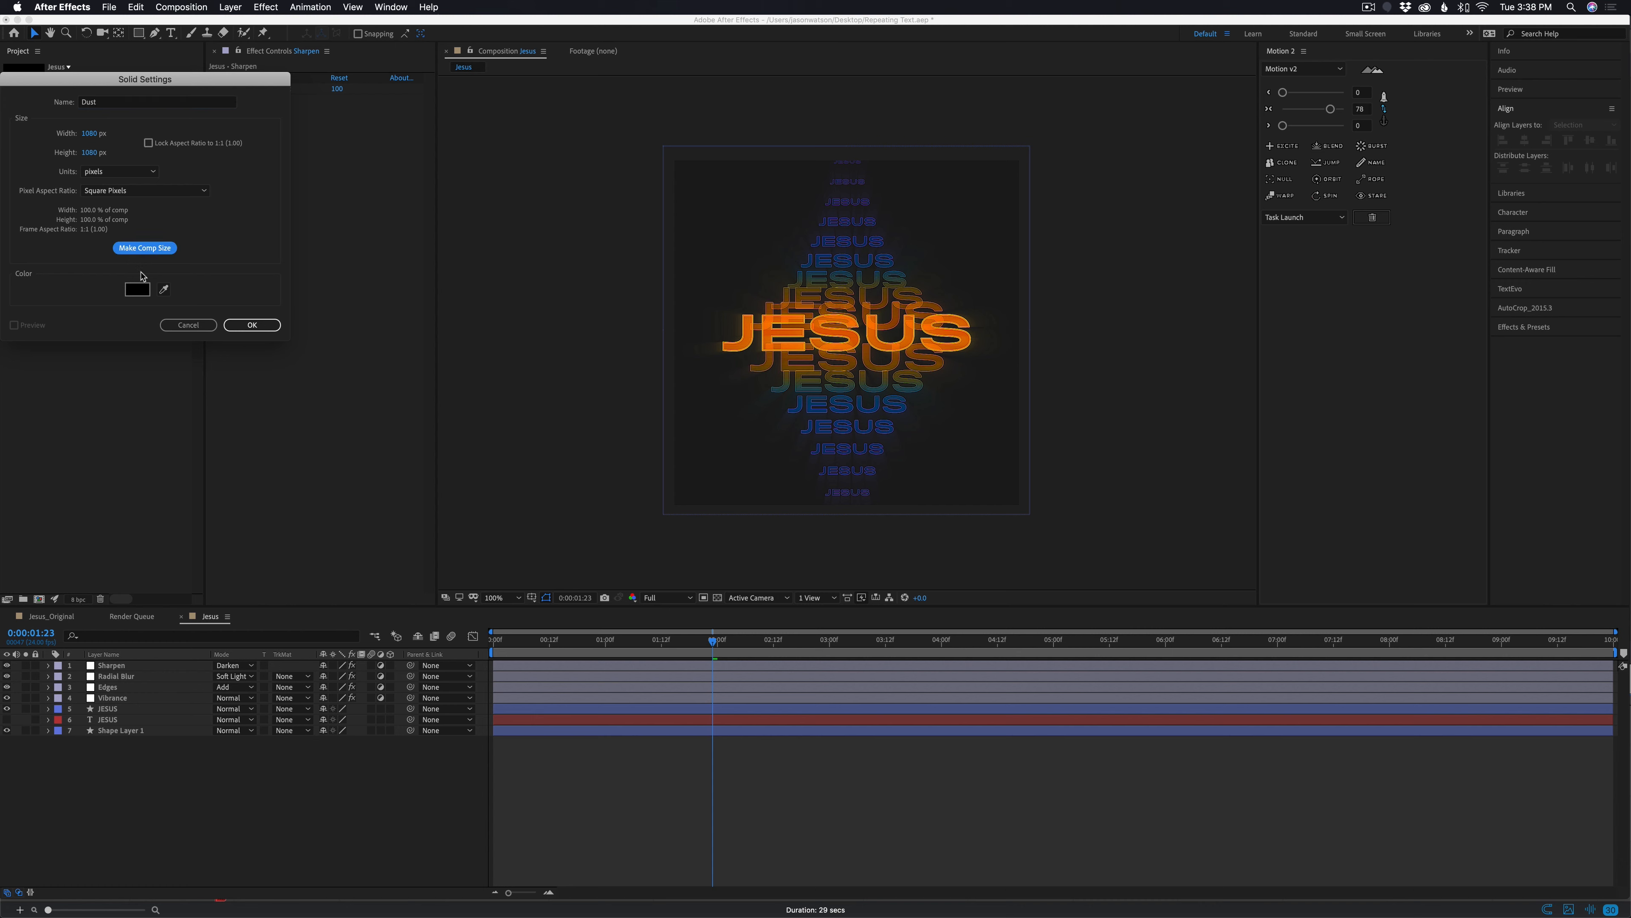
click(260, 324)
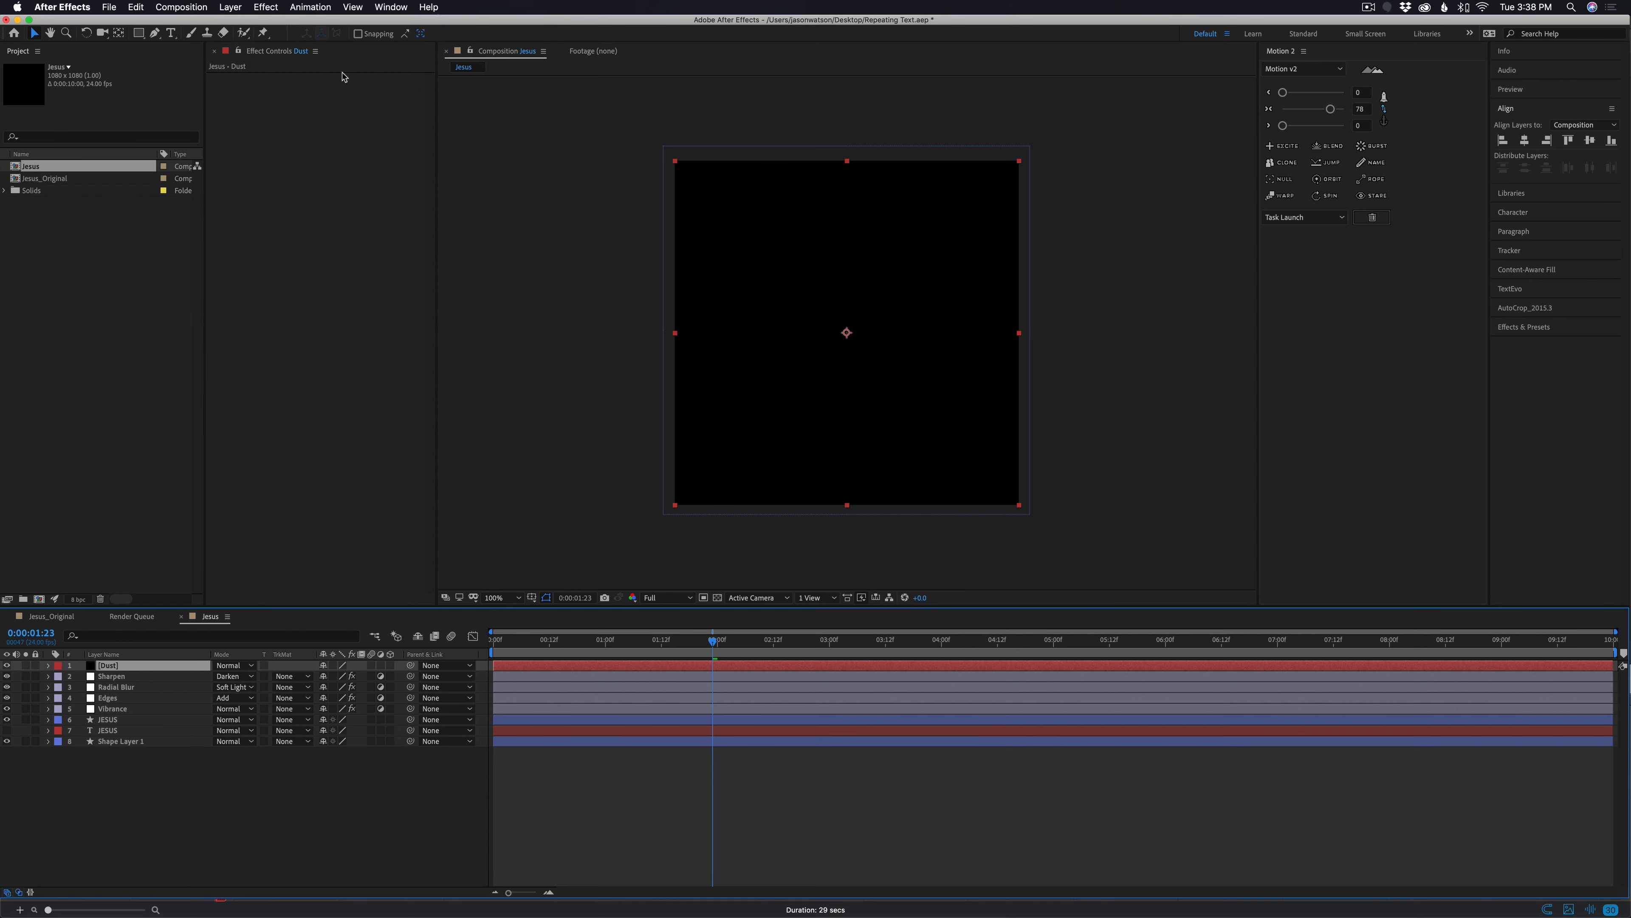
Apply Fractal Noise to the Dust layer, raising Contrast to about 1296 and lowering Brightness to about -474
click(260, 5)
mouse_move(298, 284)
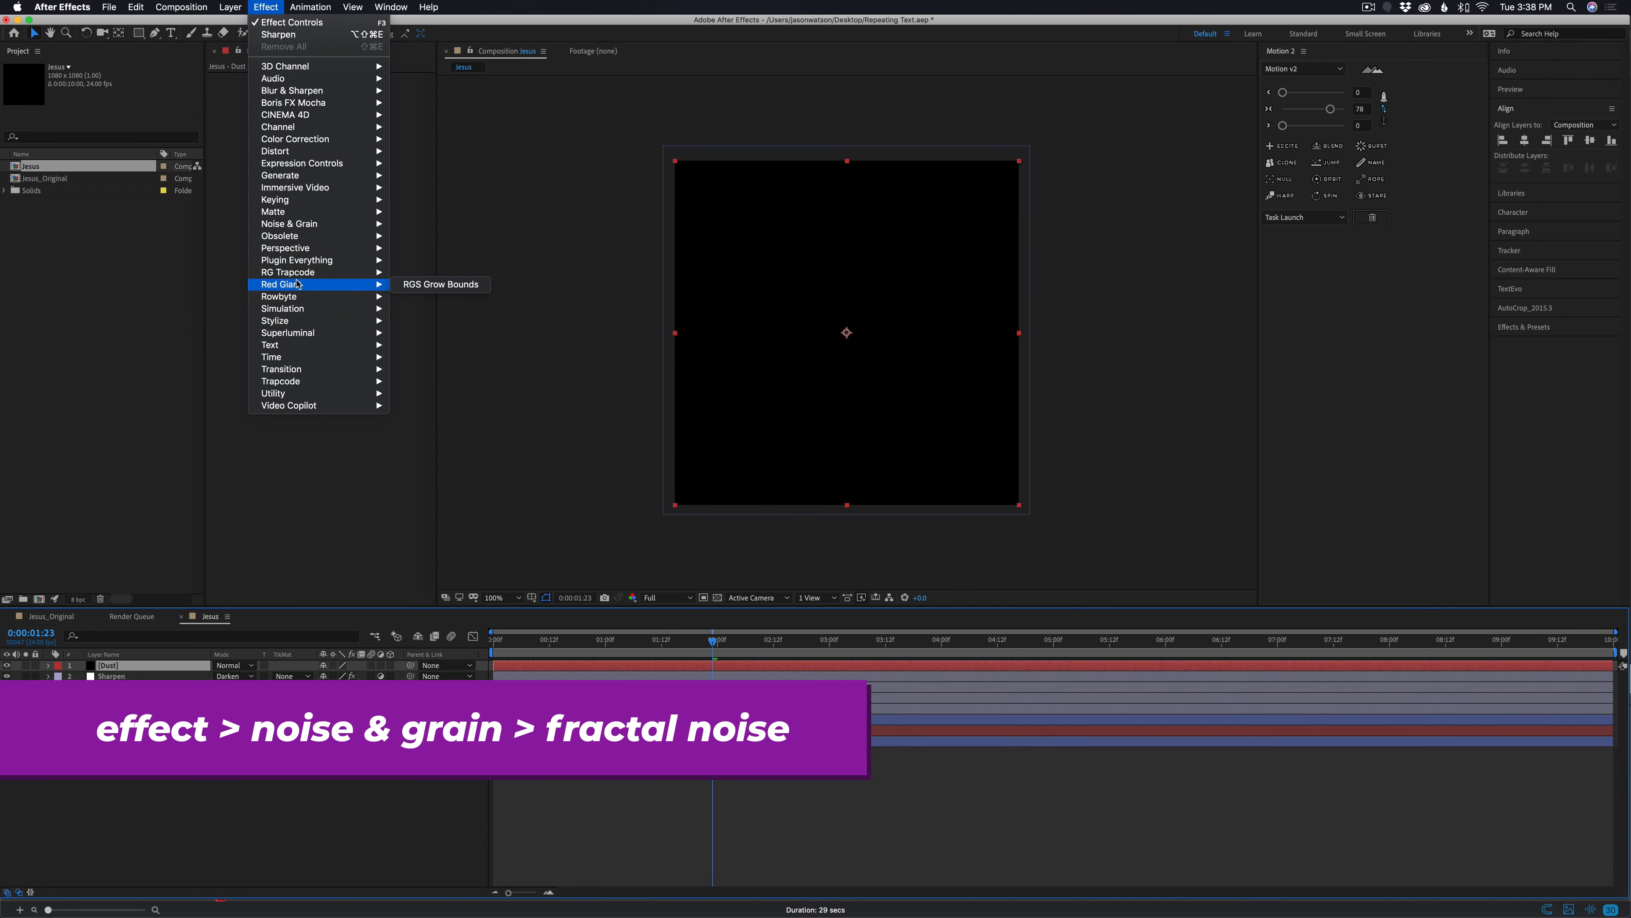
mouse_move(289, 223)
click(436, 248)
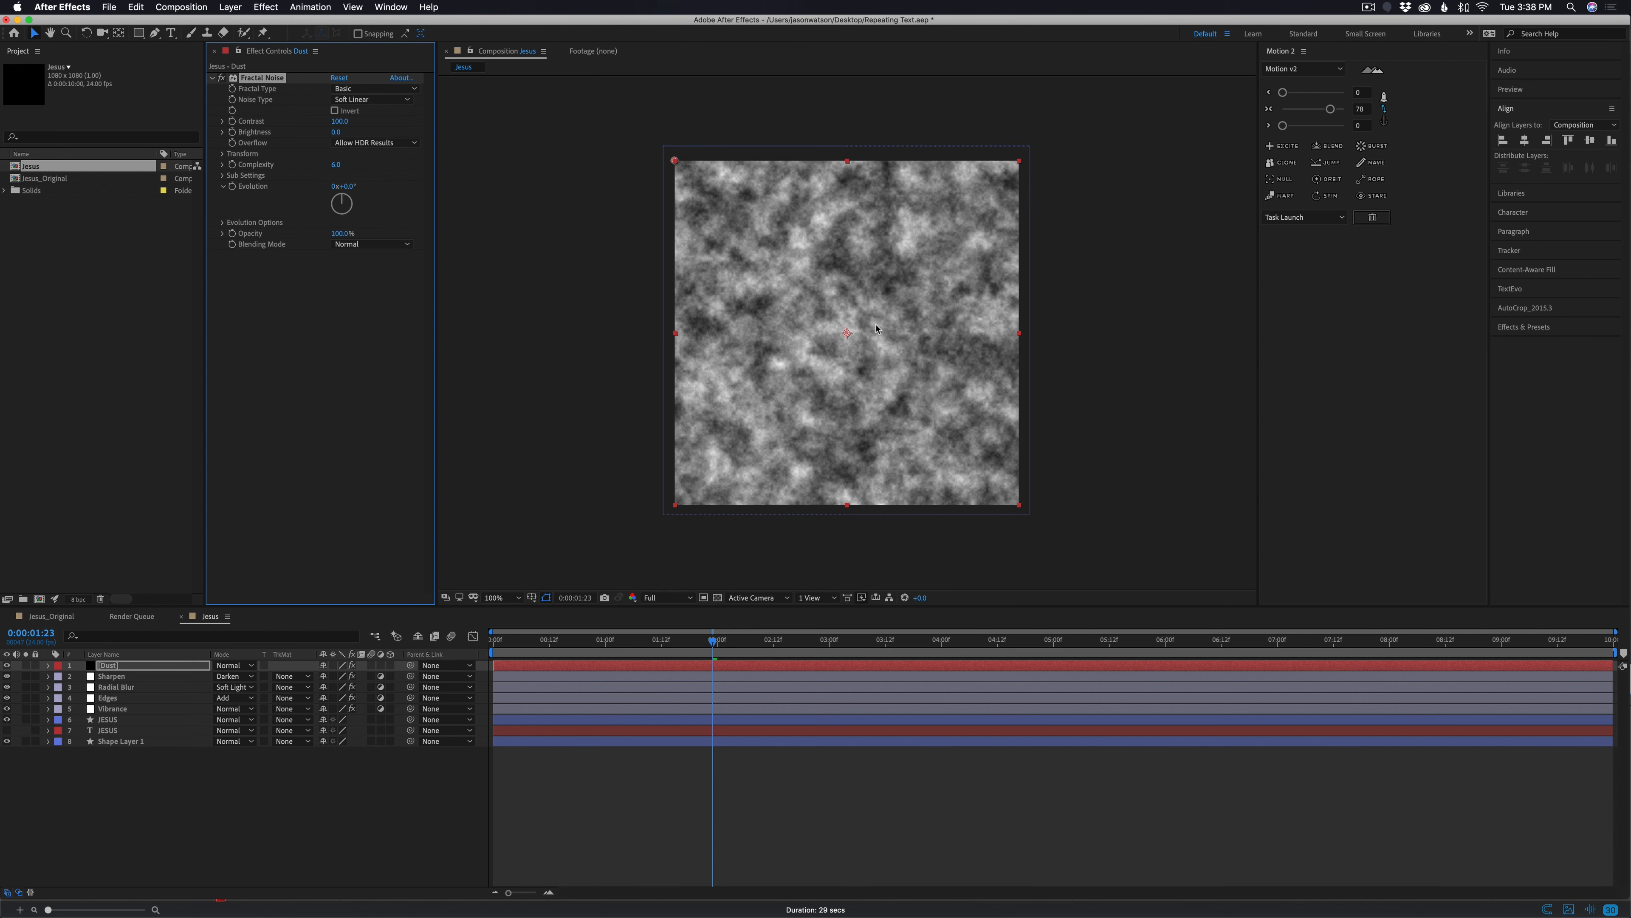
drag(339, 121, 482, 121)
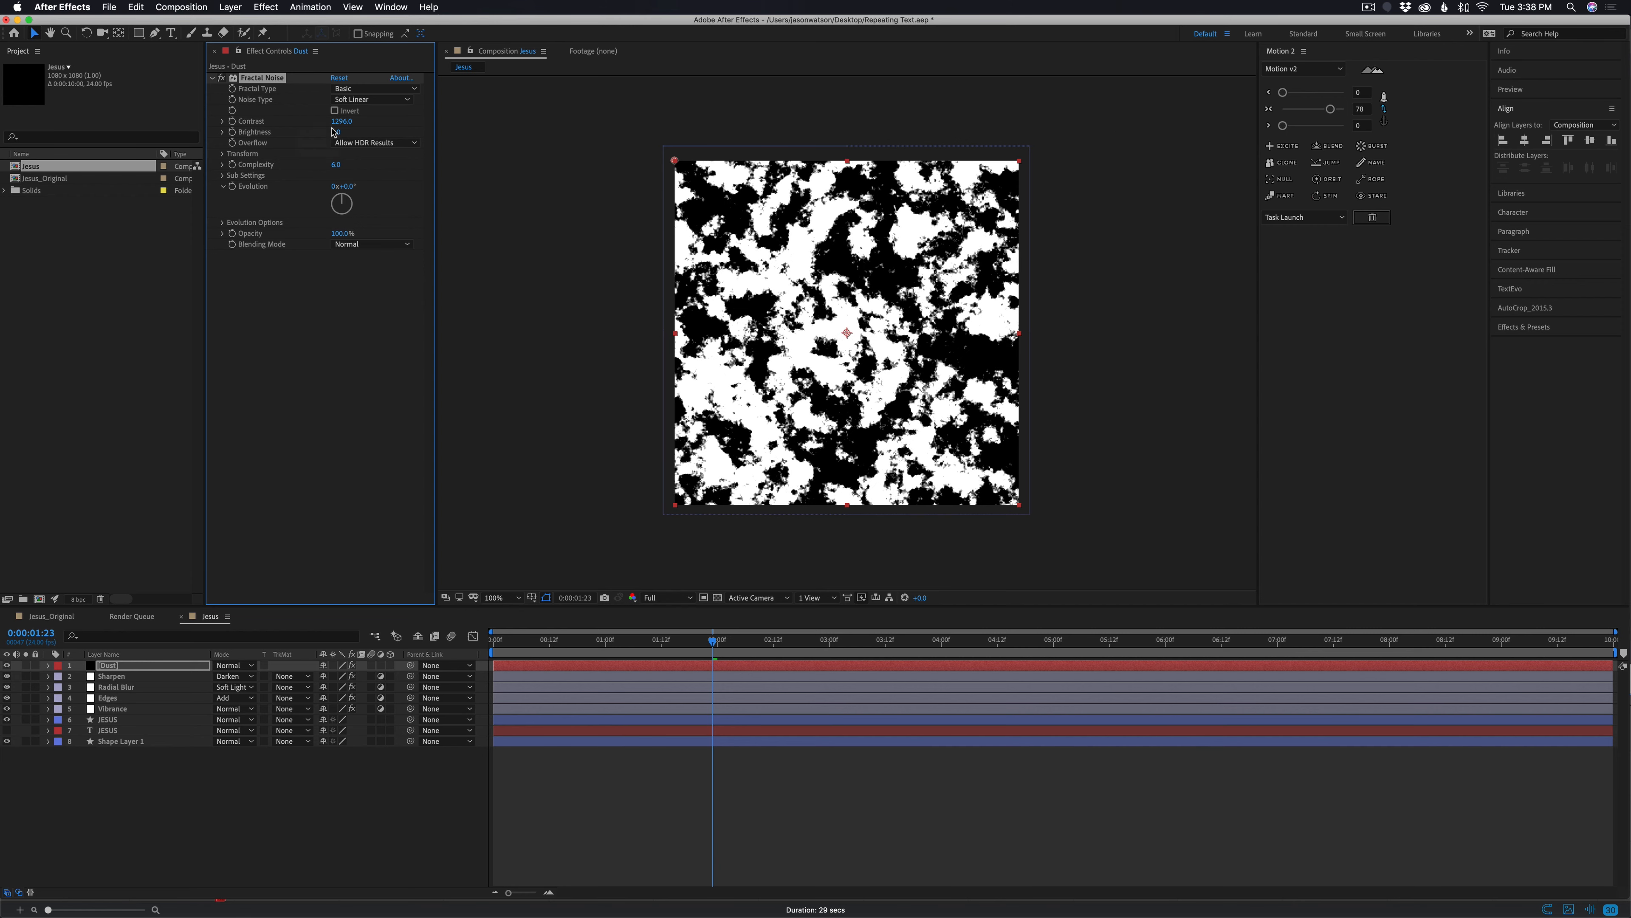
drag(335, 132, 73, 149)
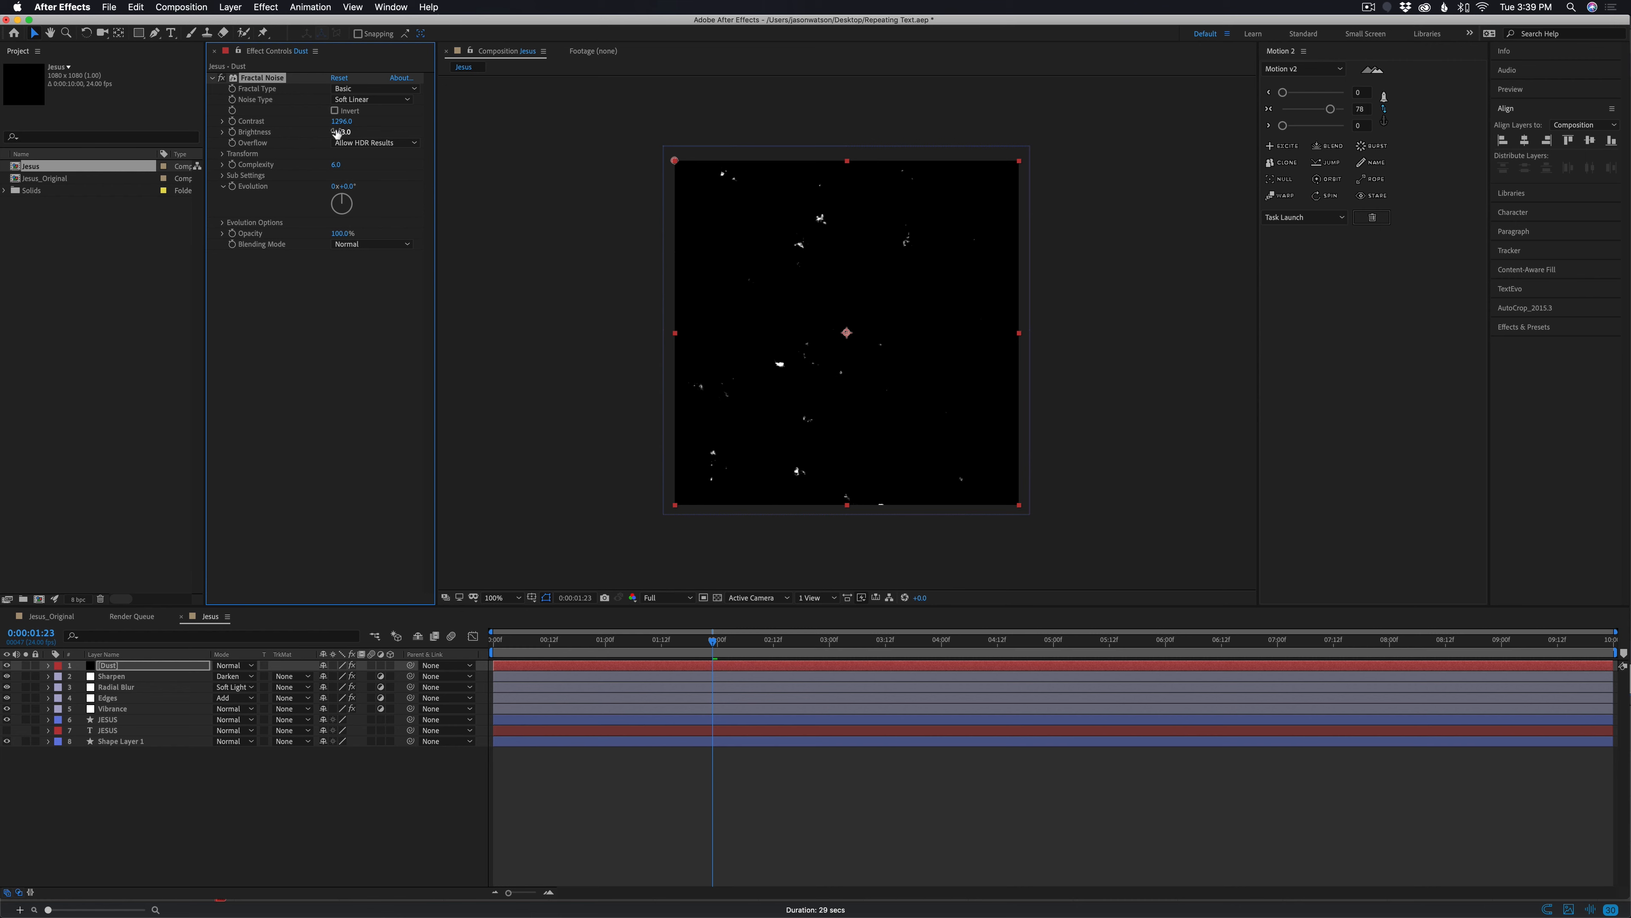
drag(337, 132, 318, 134)
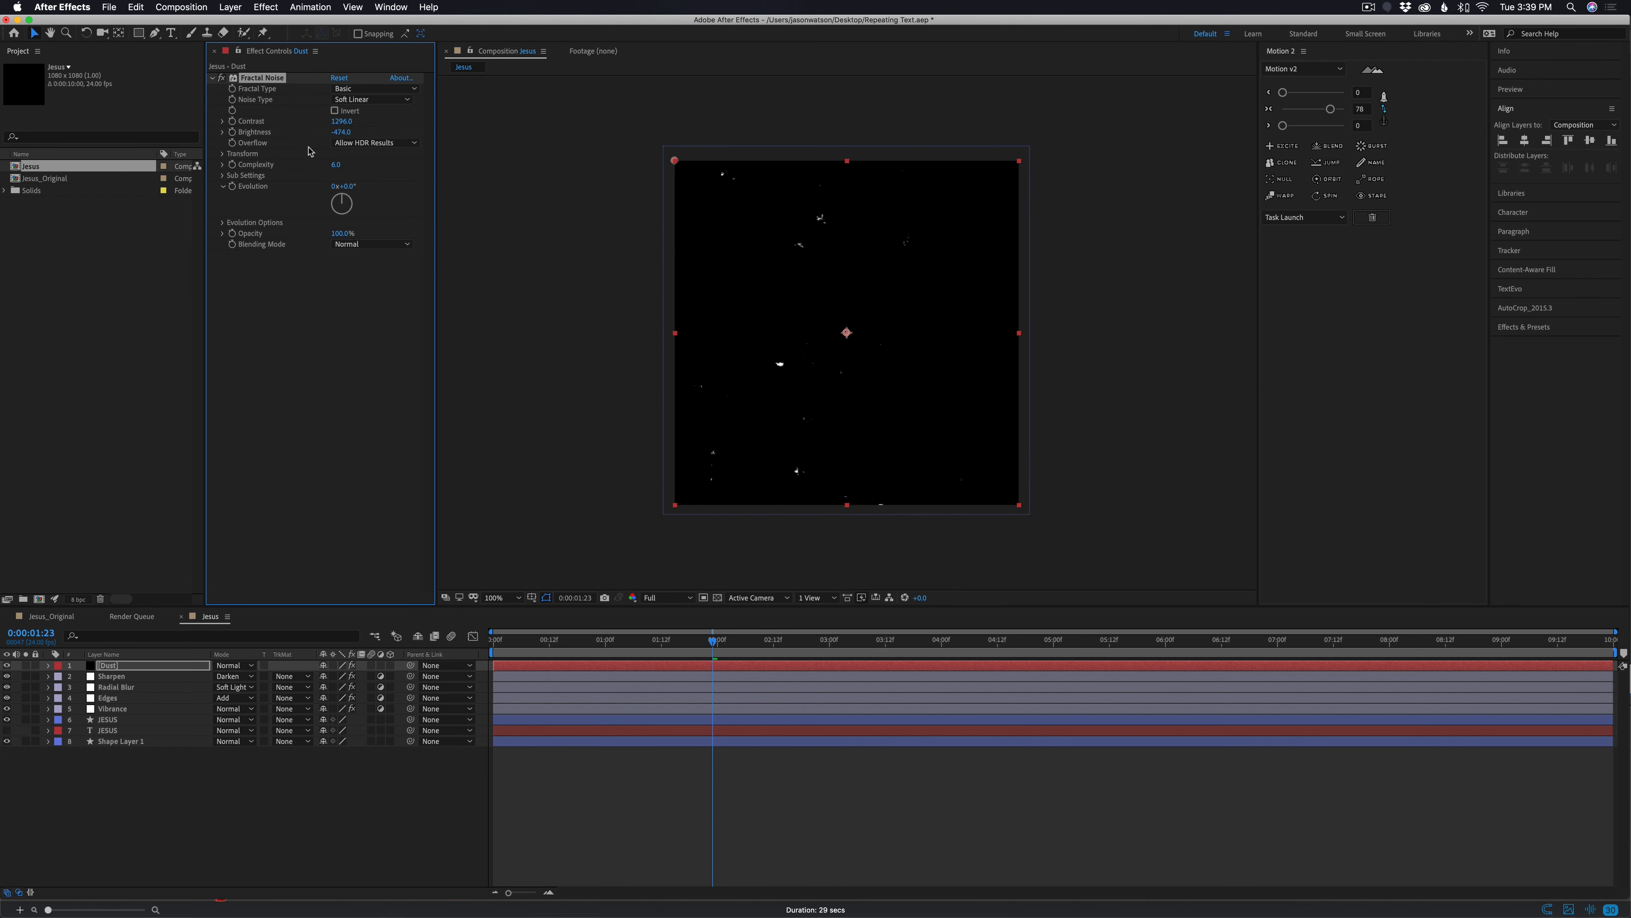
Refine the dust specks by setting the Fractal Noise Scale to 31, Contrast to 1747 and Brightness to -760
click(222, 153)
drag(343, 187, 313, 202)
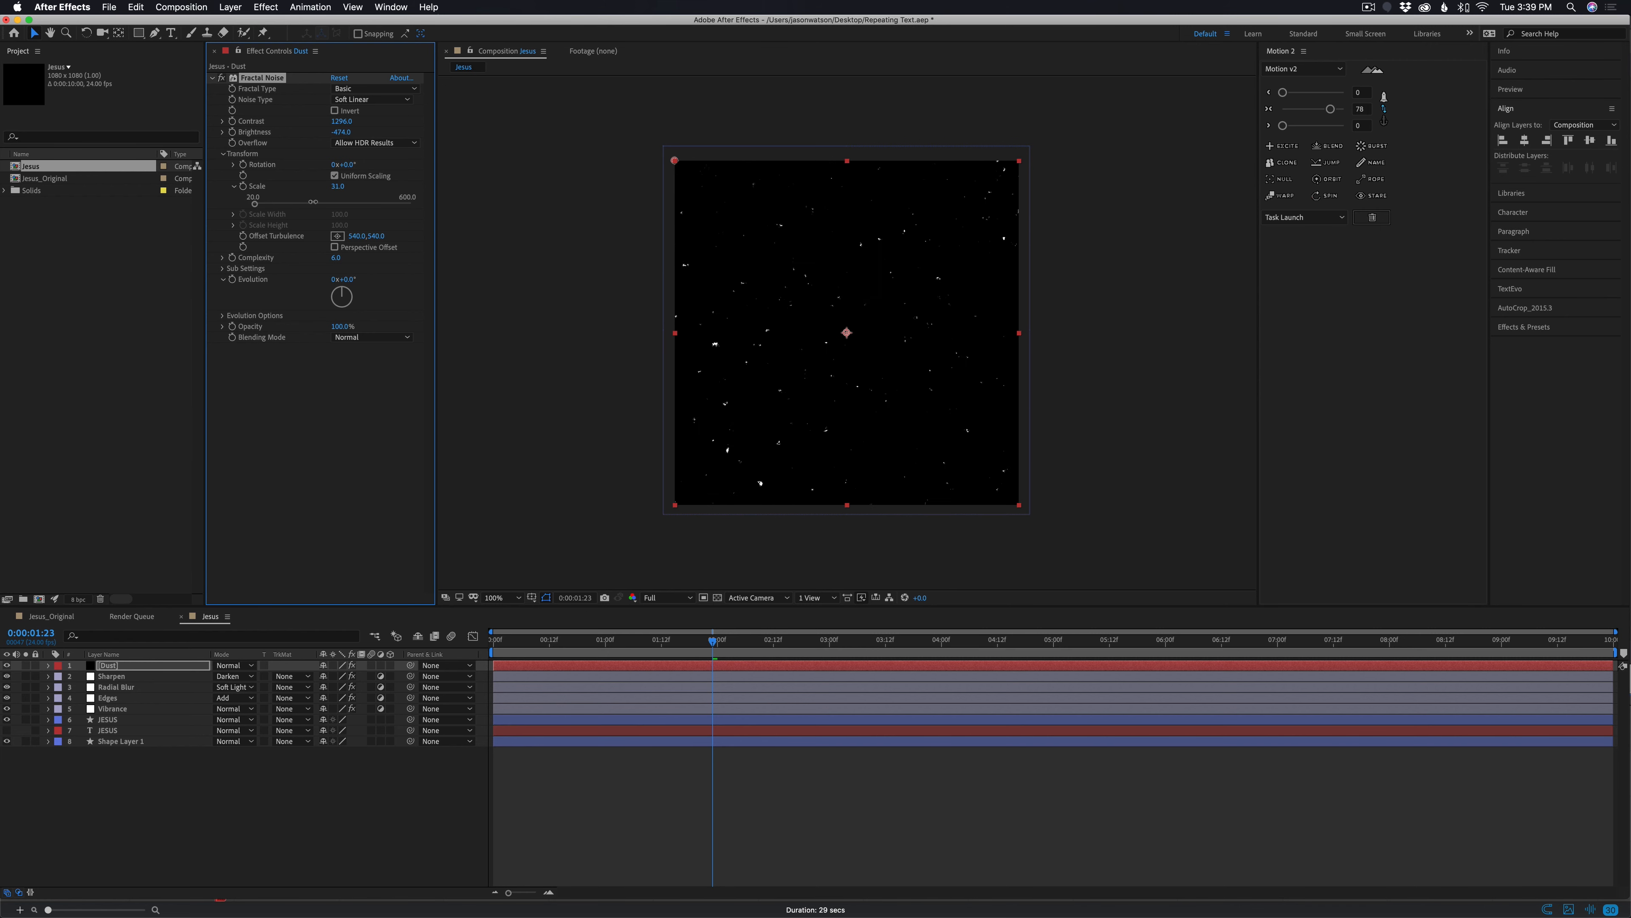
drag(341, 132, 305, 133)
drag(341, 121, 438, 124)
drag(630, 127, 638, 127)
drag(343, 133, 223, 137)
drag(593, 642, 677, 642)
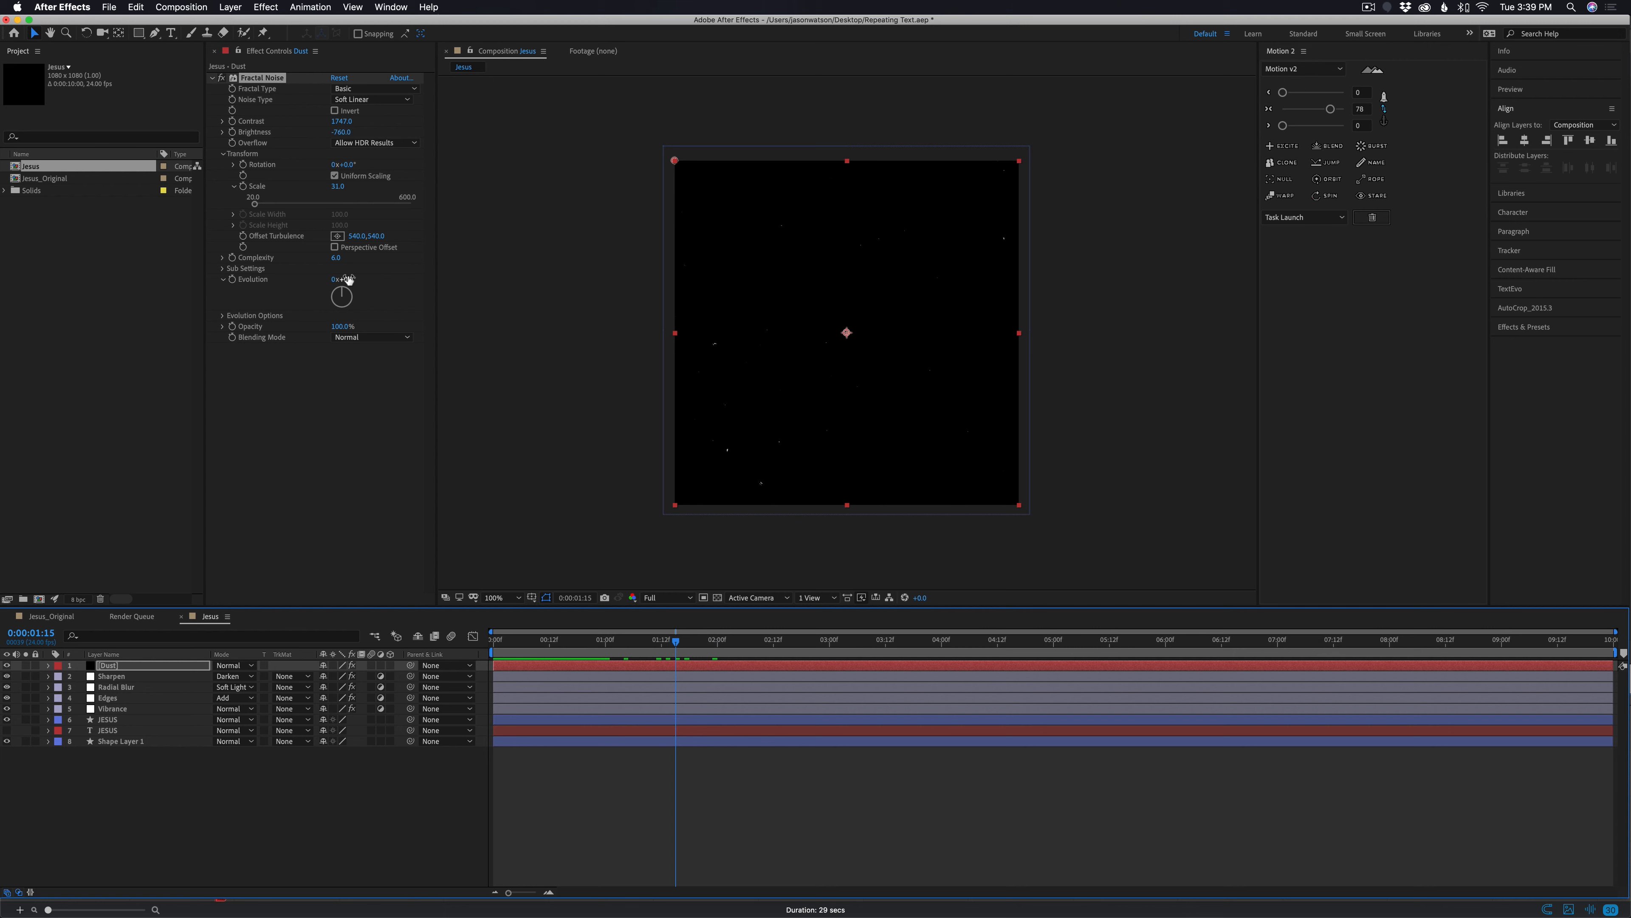
Add the expression time*8 to the Fractal Noise Random Seed and preview the flickering specks from the start
drag(346, 279, 363, 278)
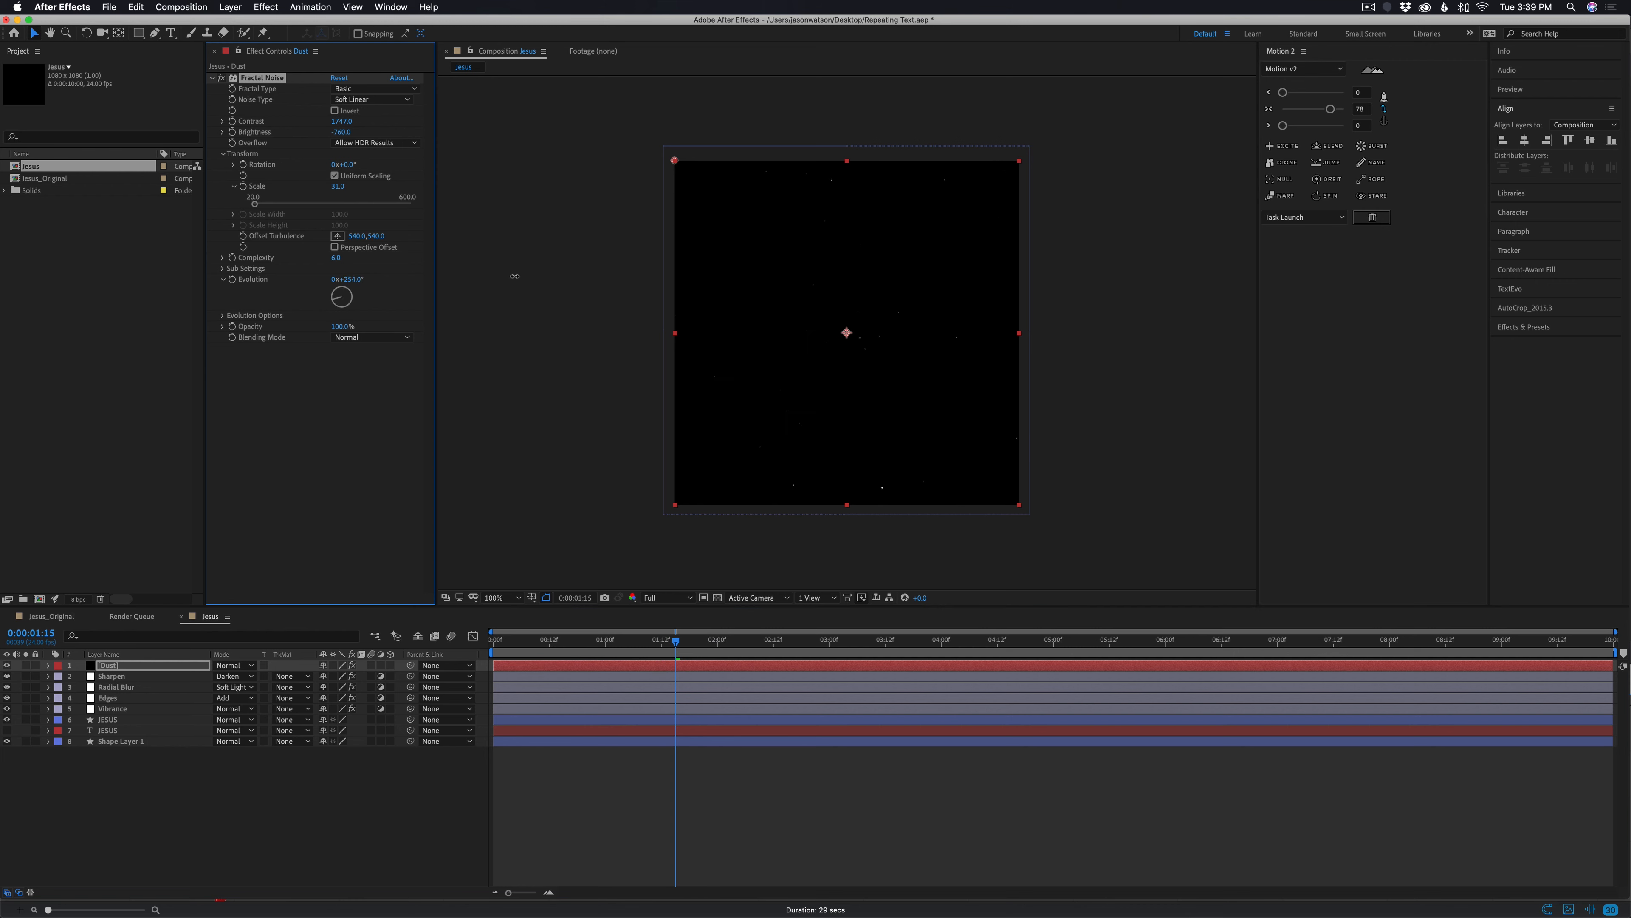
key(super+z)
click(222, 316)
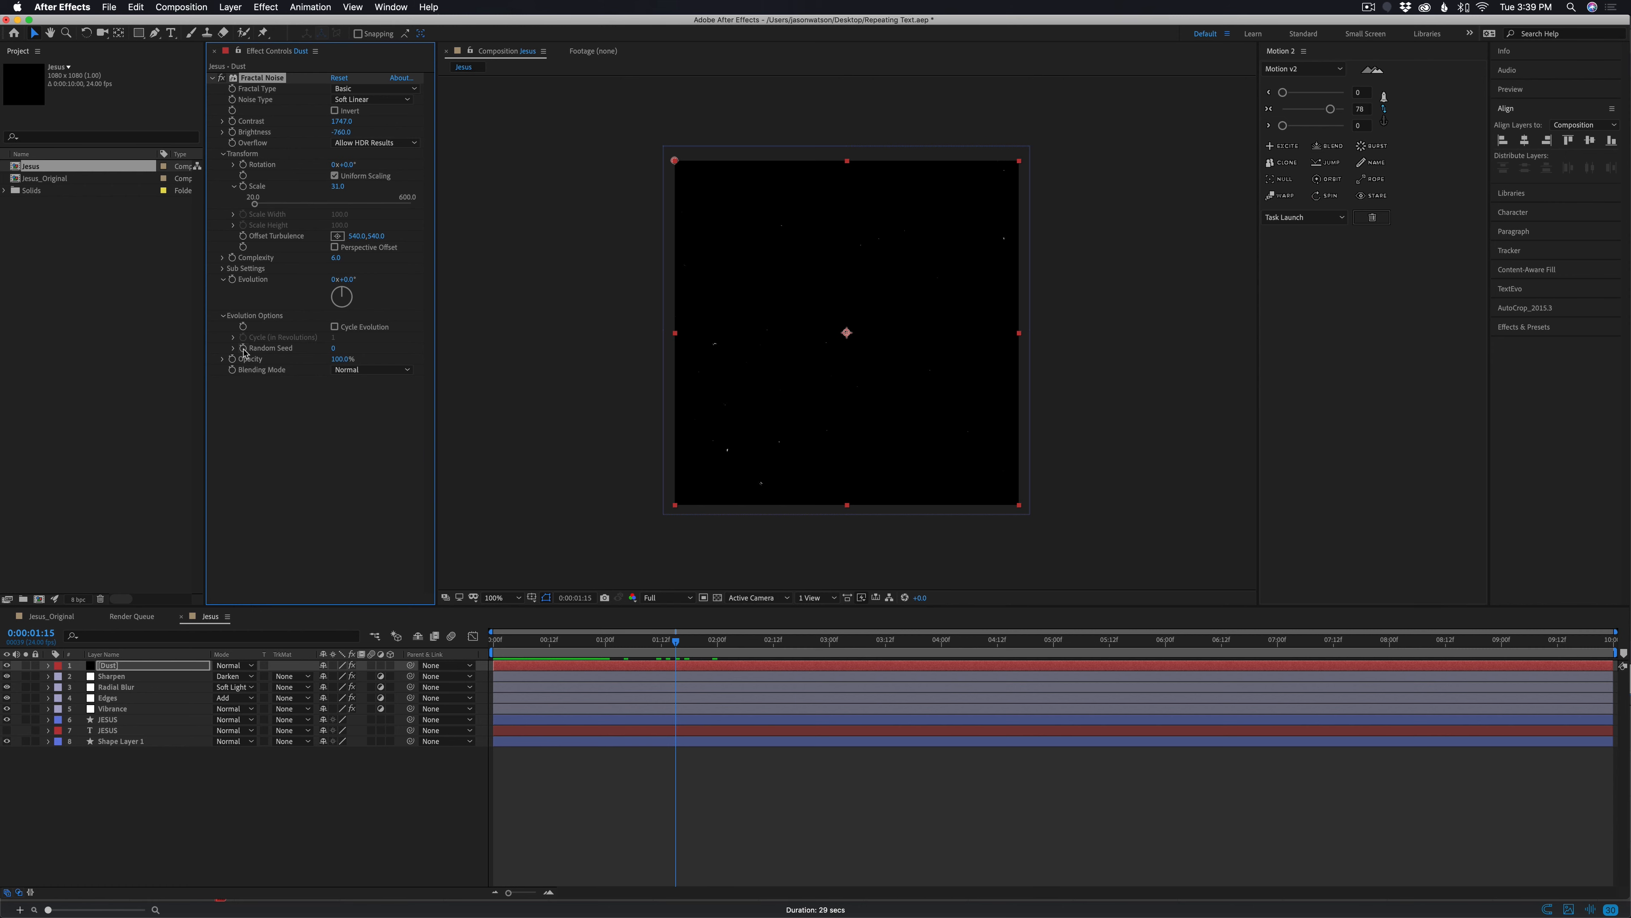
alt+click(244, 351)
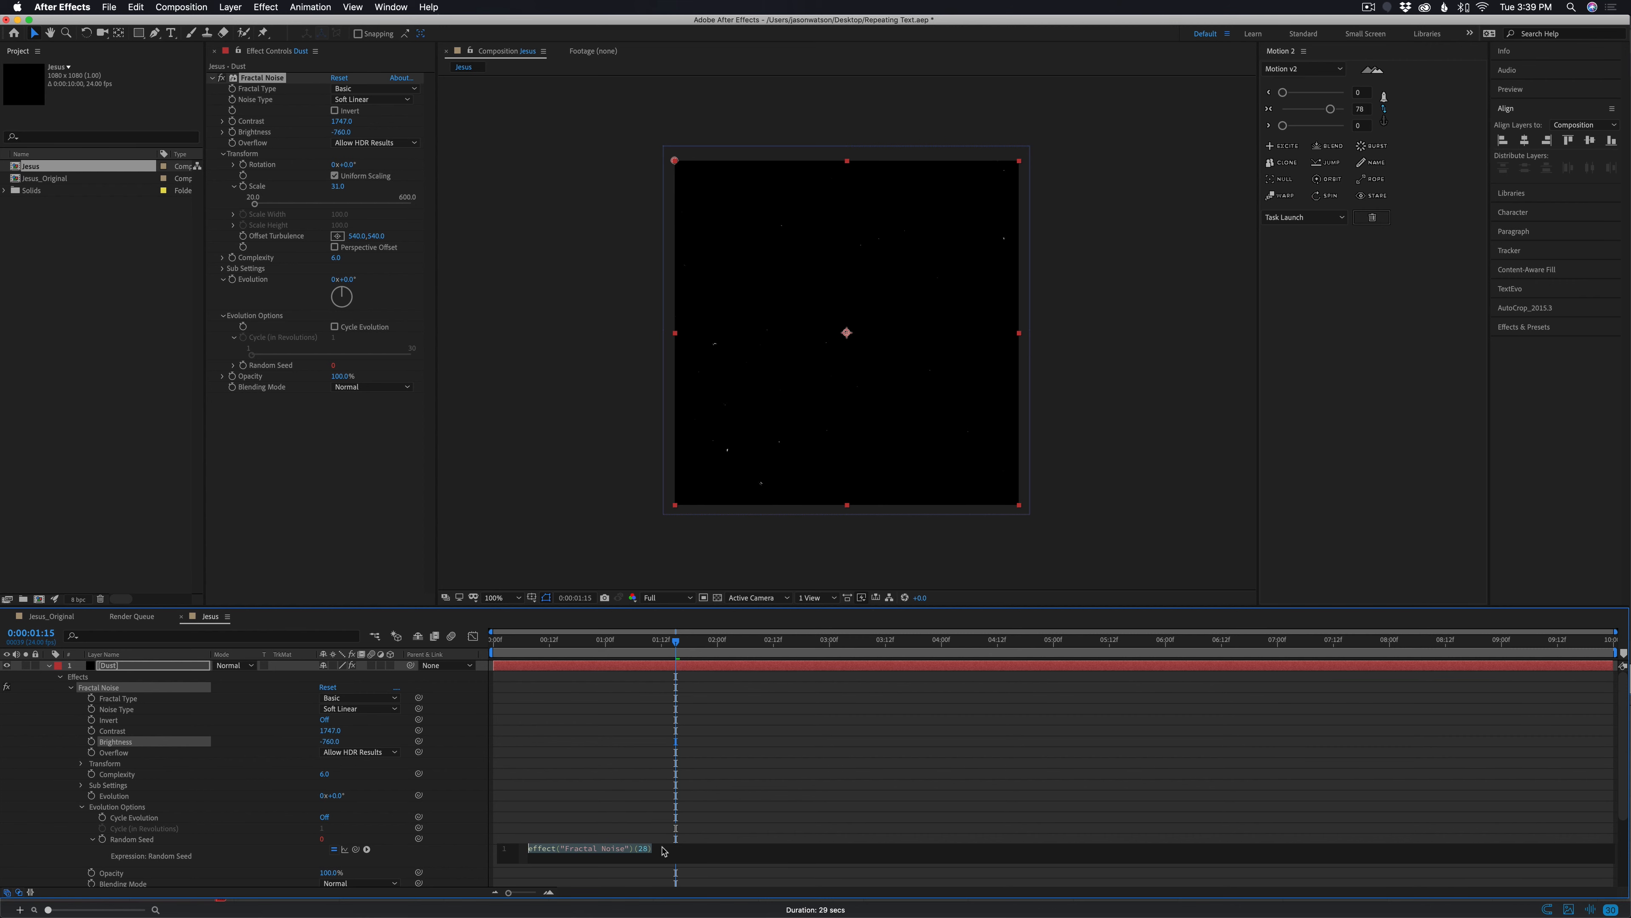
text(tim)
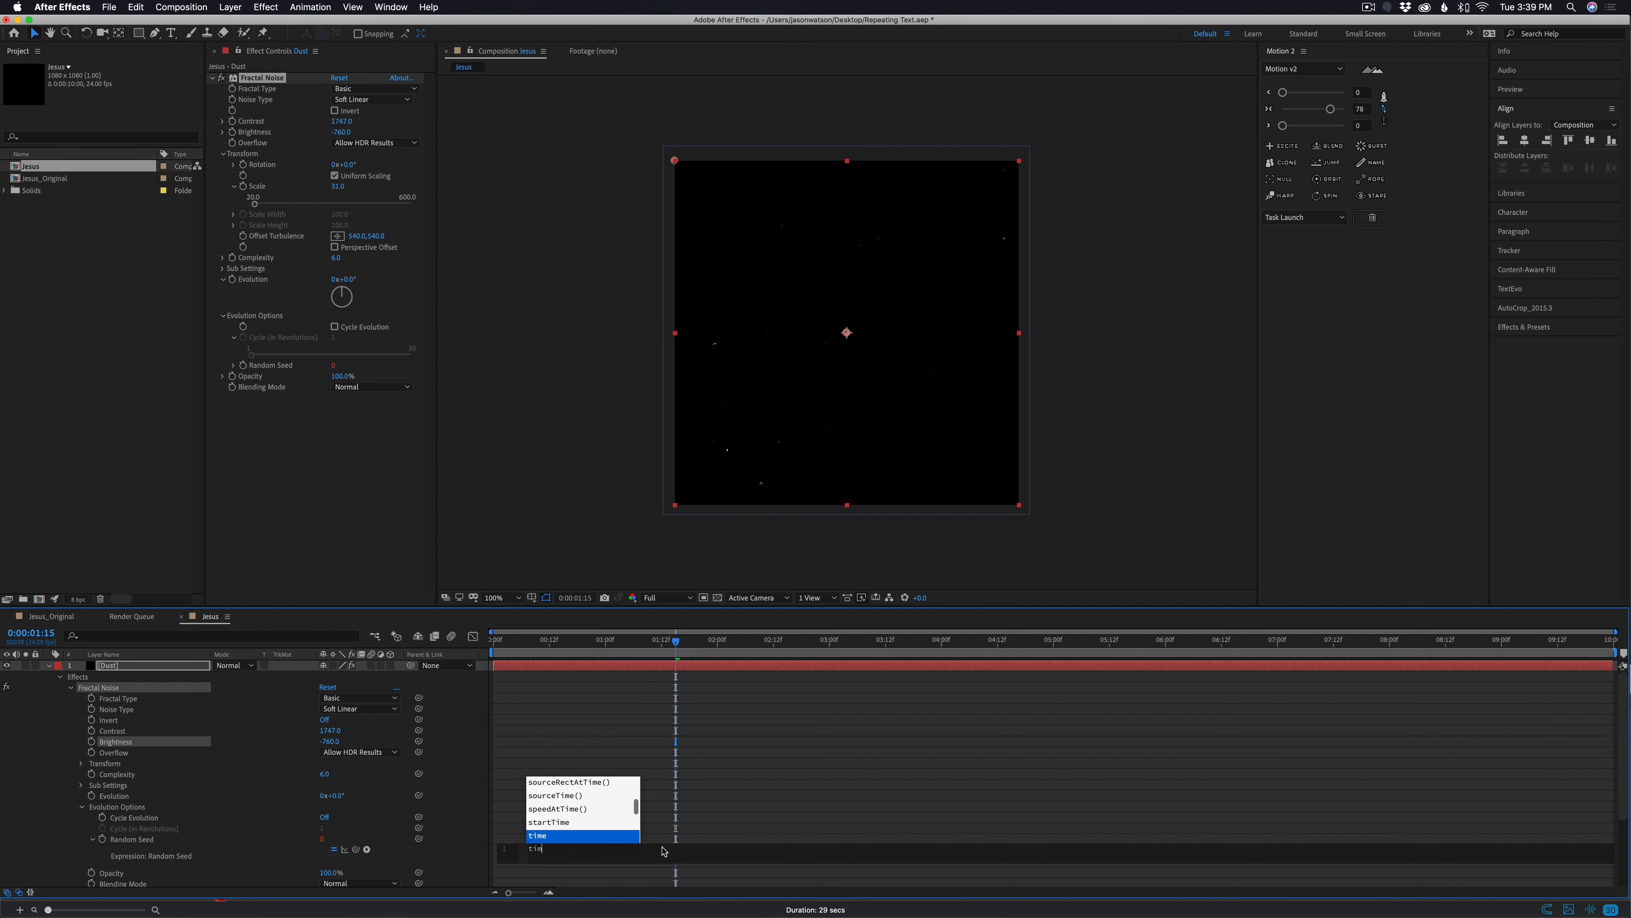
text(e*)
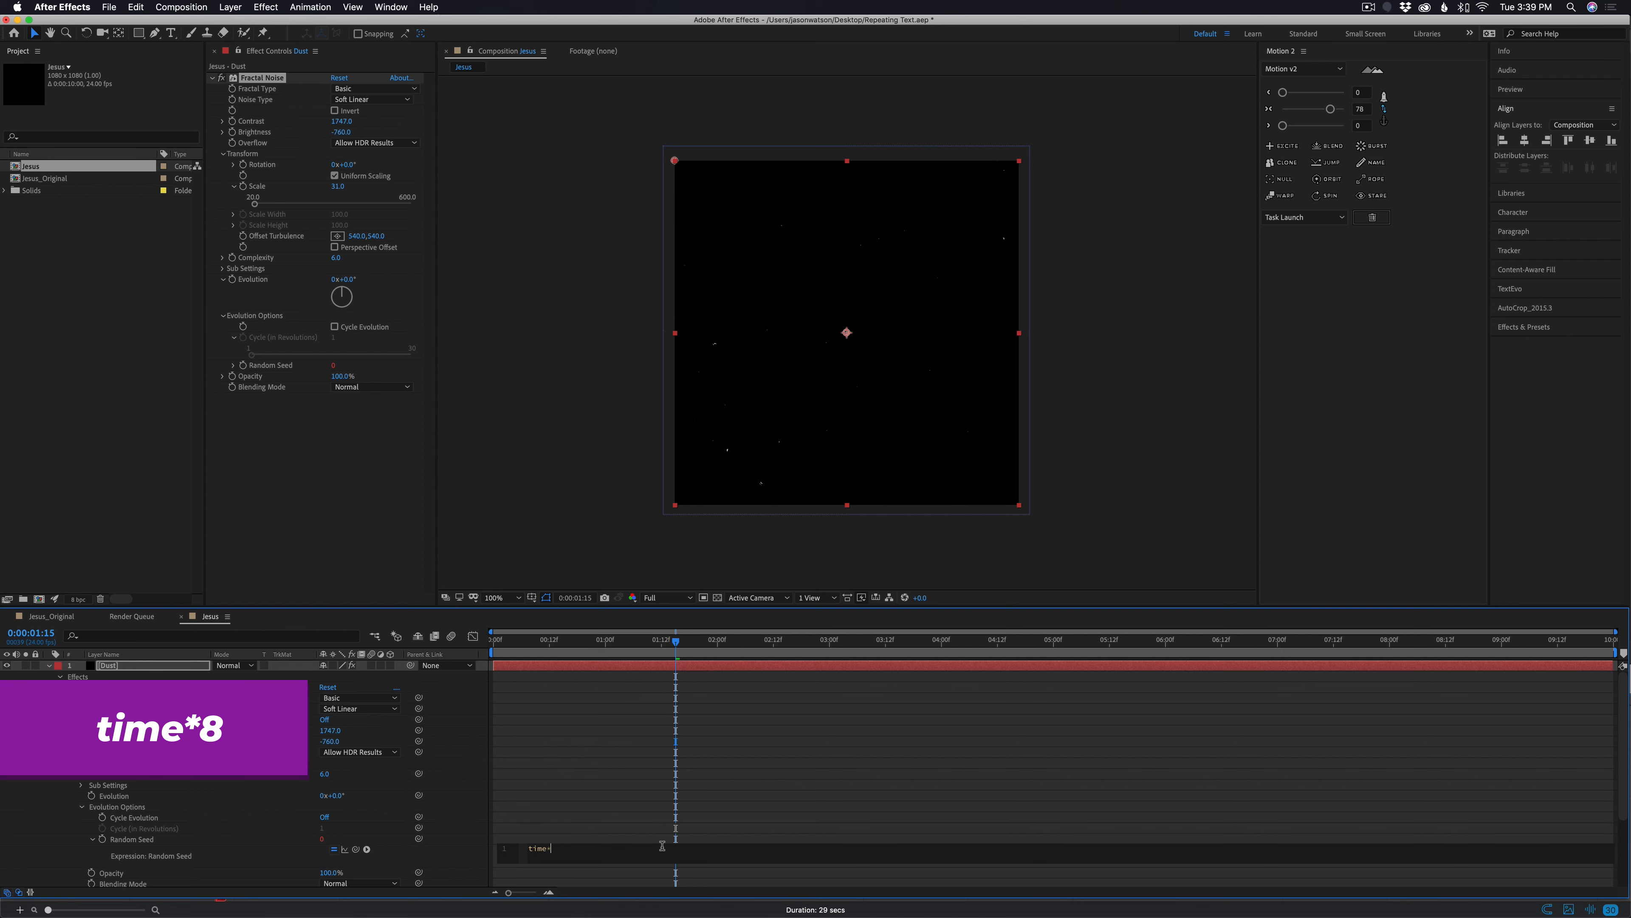
text(8)
click(612, 802)
drag(676, 640, 436, 615)
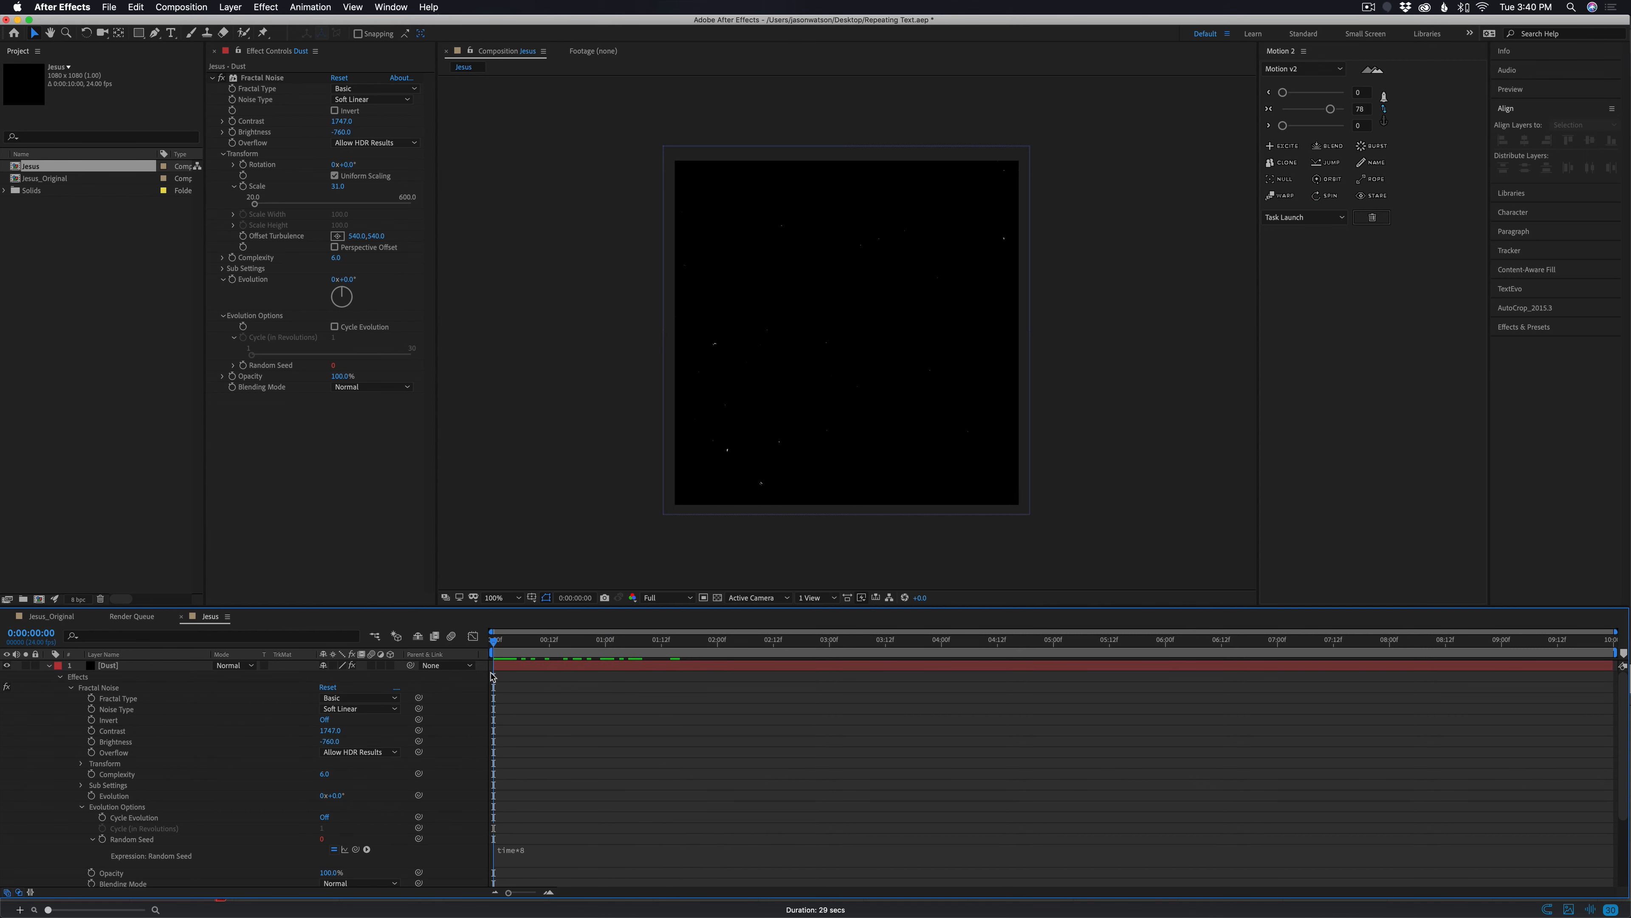
key(space)
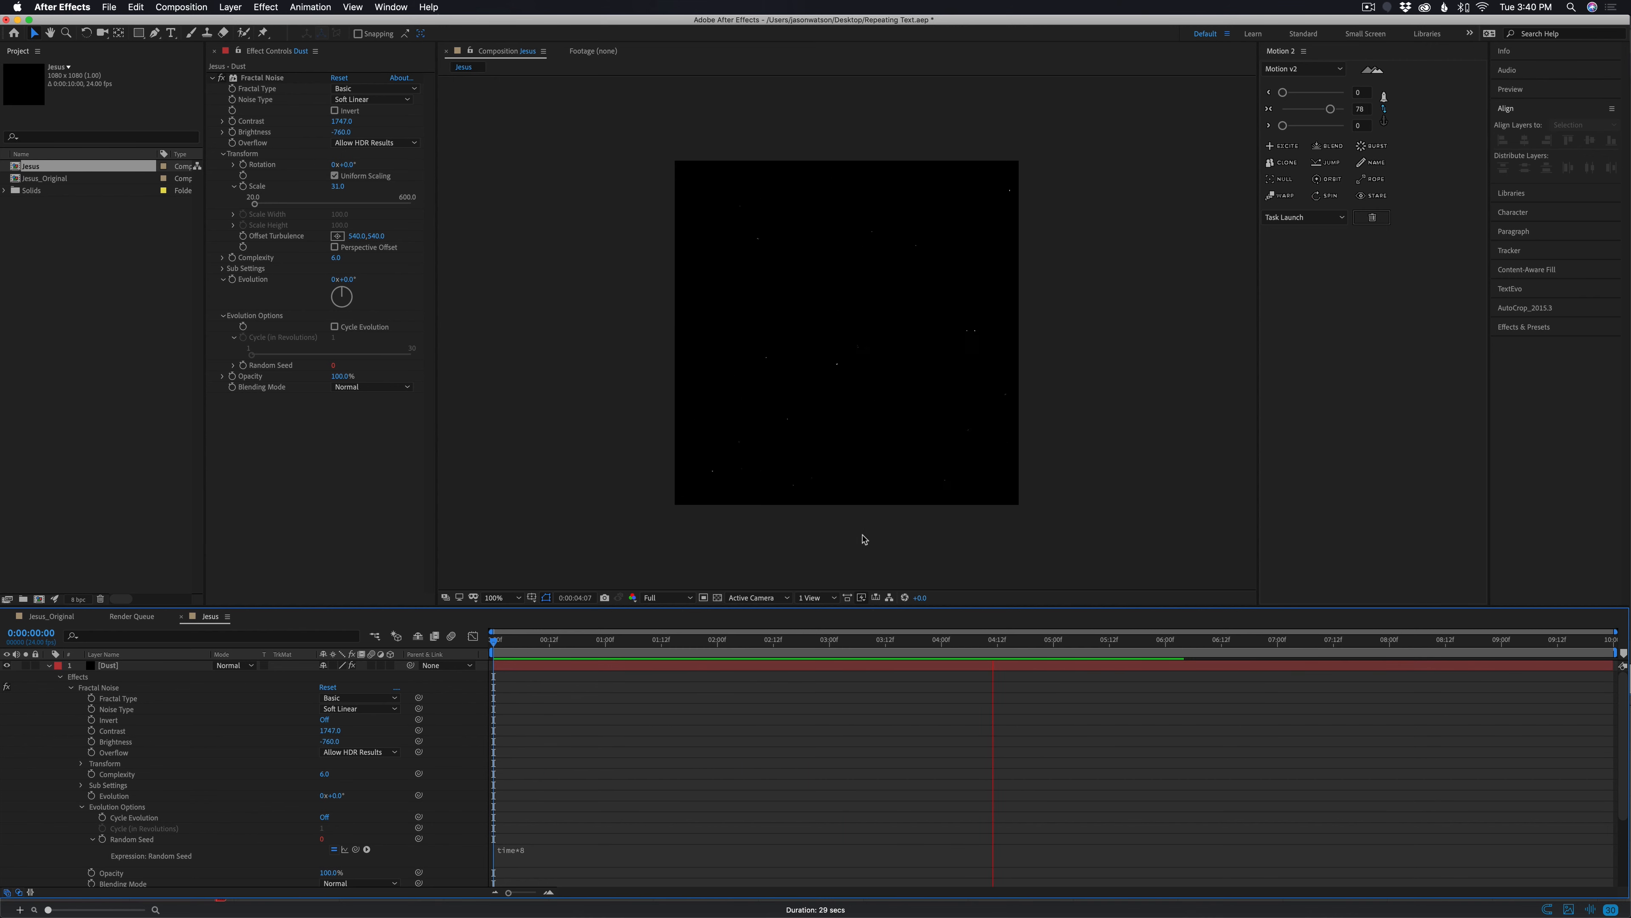
key(space)
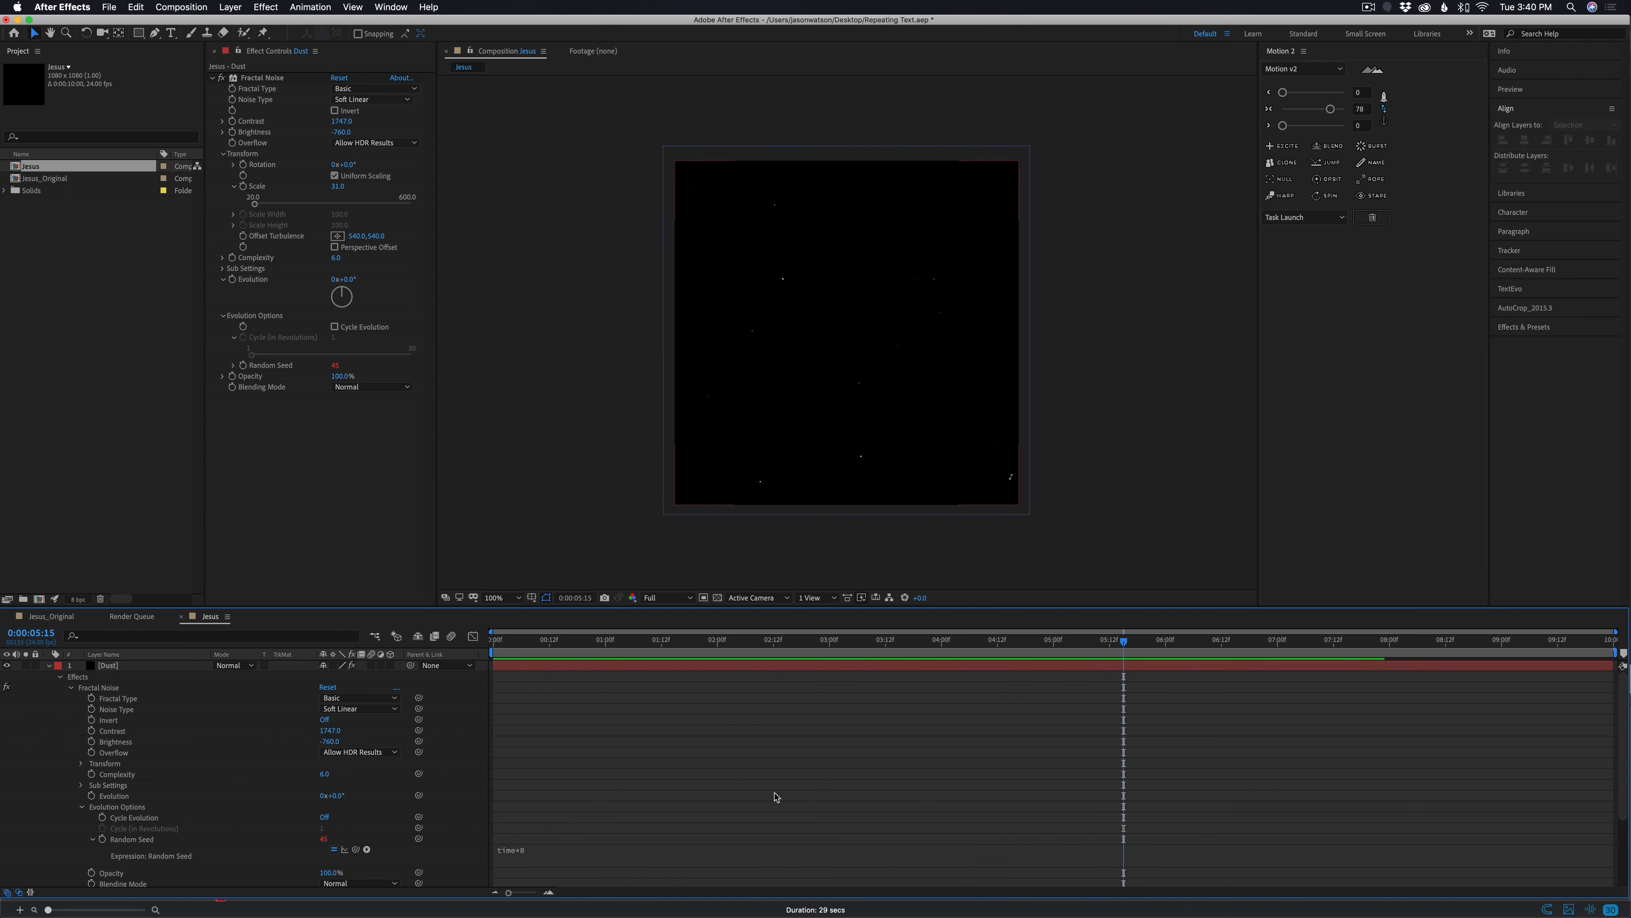
click(49, 667)
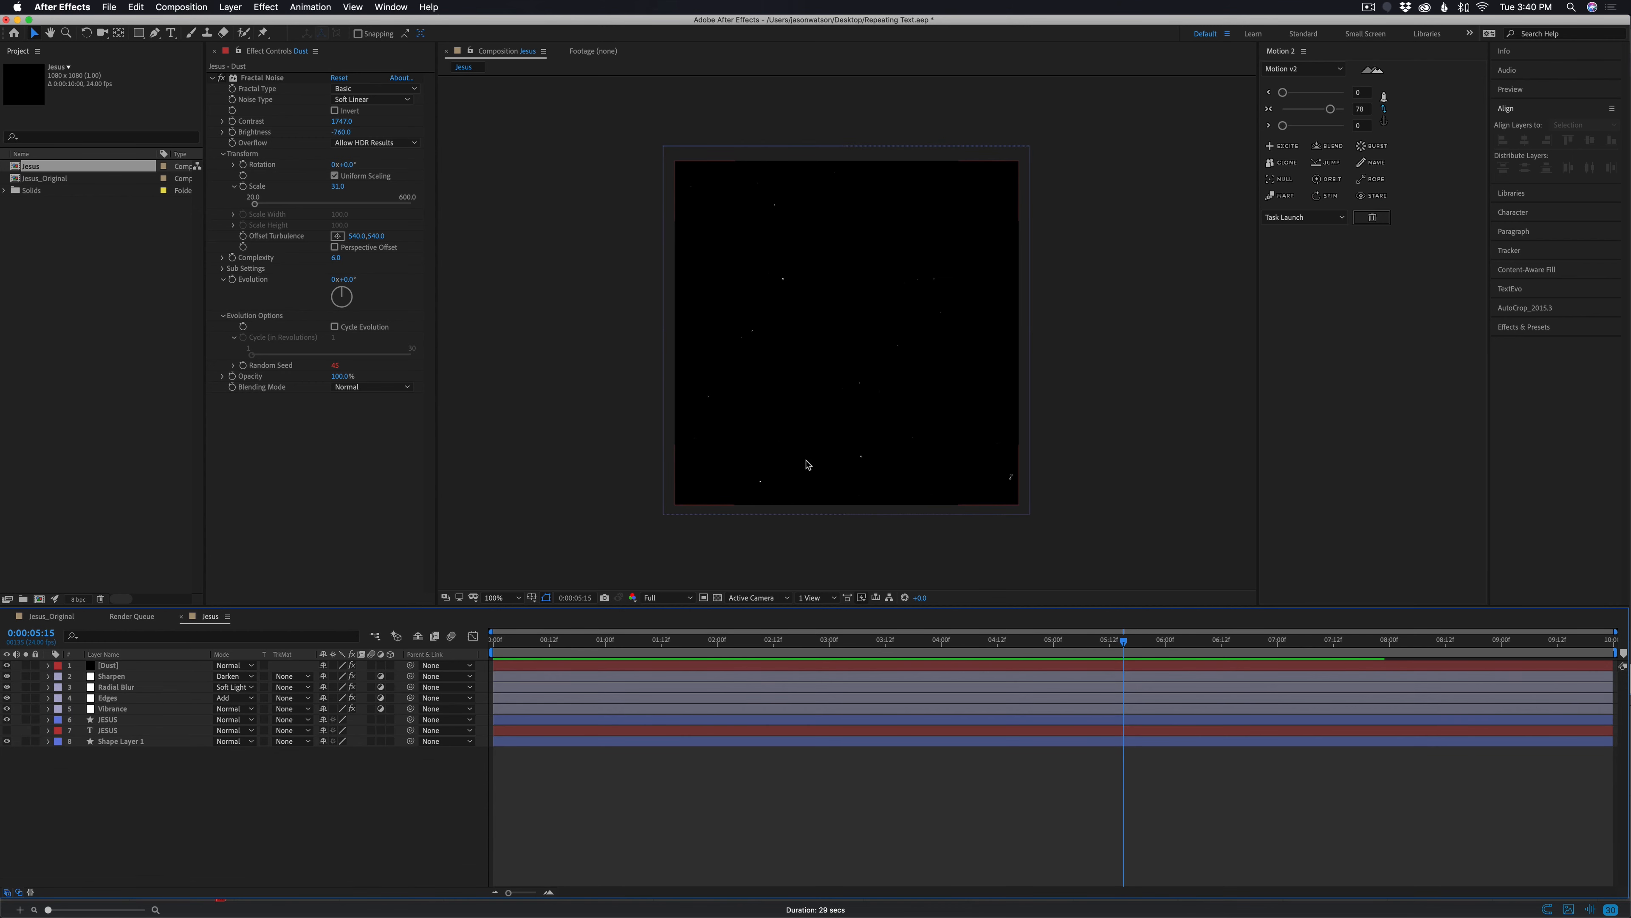
Find the Unmult animation preset and apply it to the Dust layer to remove its black background
click(105, 668)
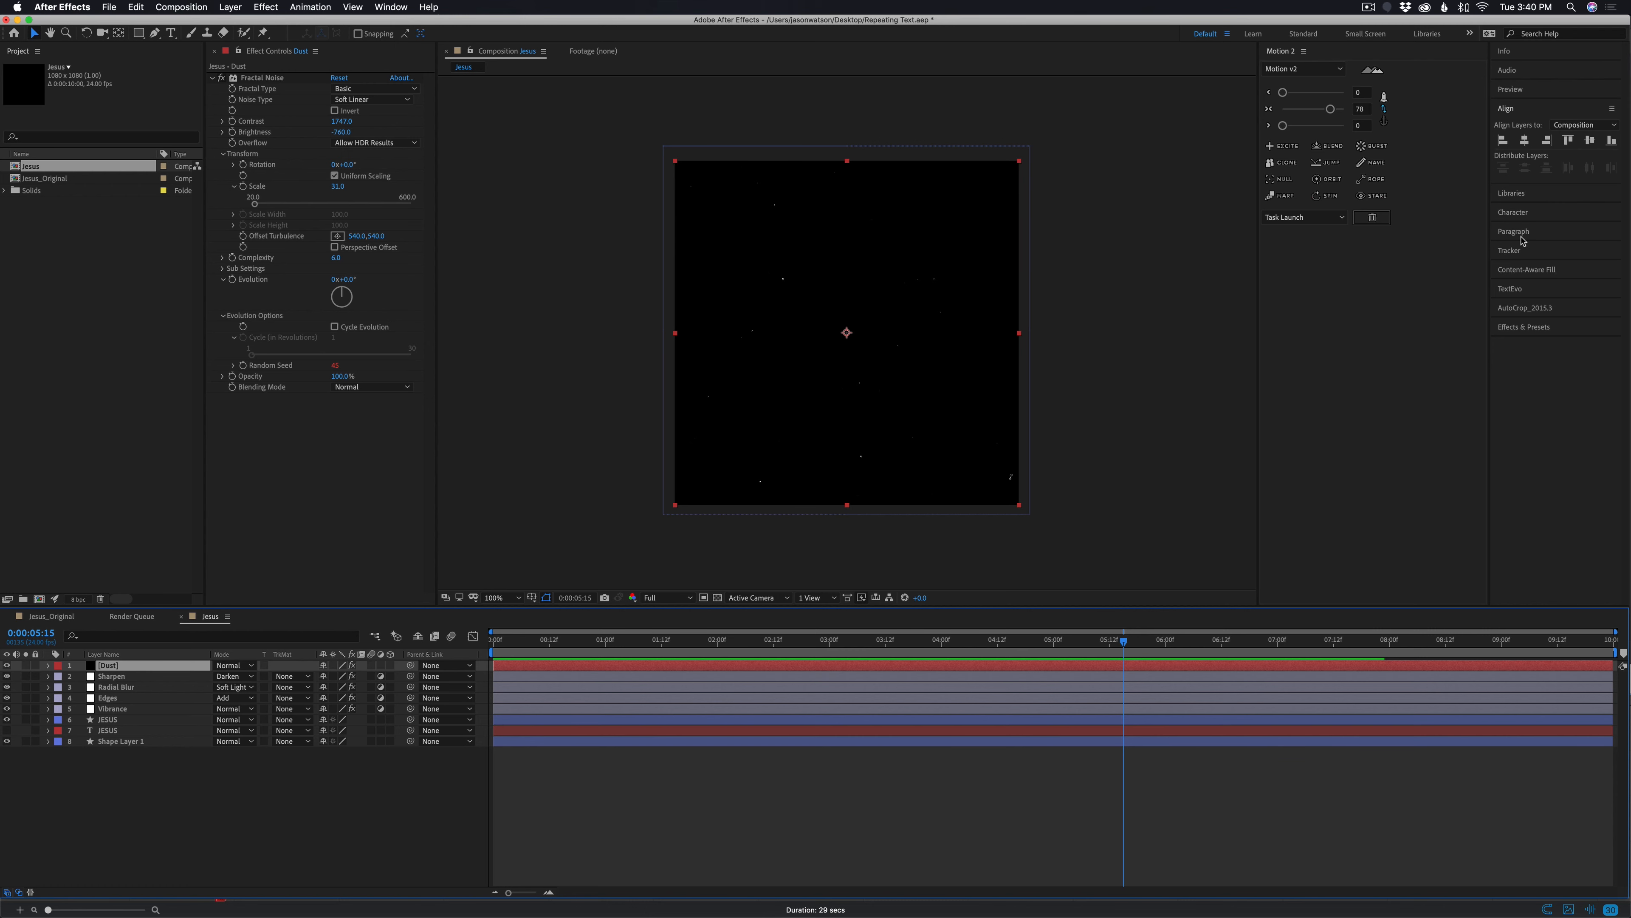
click(1522, 327)
click(1527, 280)
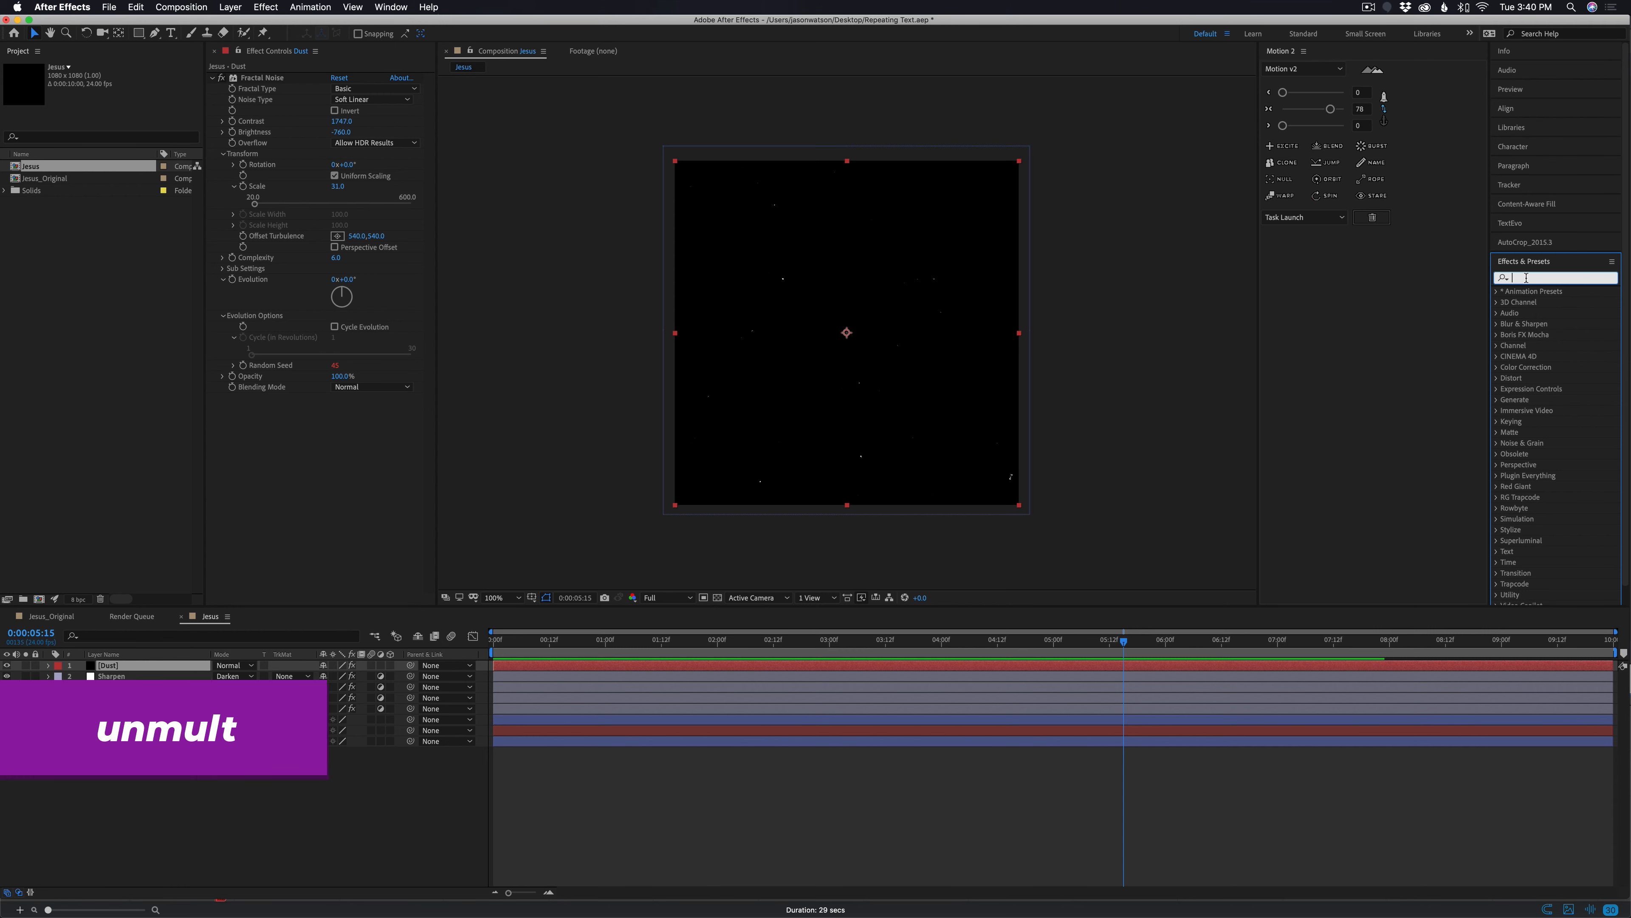
text(unm)
text(ult)
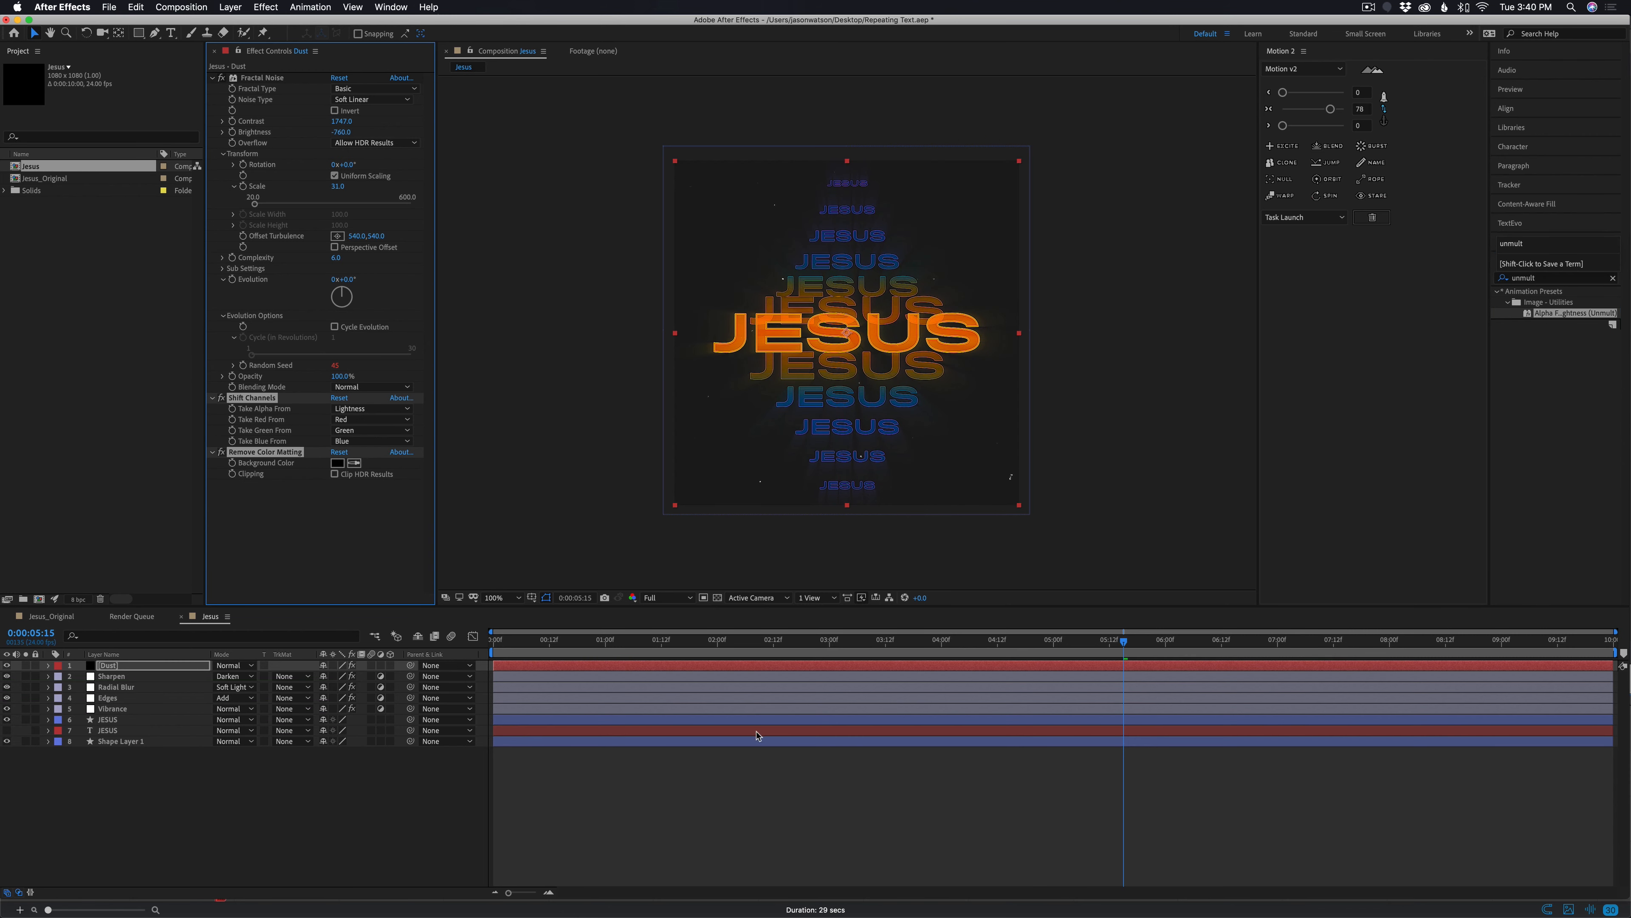
Preview the Jesus composition at Third resolution, restore Full resolution, and compare the look with the Jesus_Original composition
drag(792, 641, 578, 660)
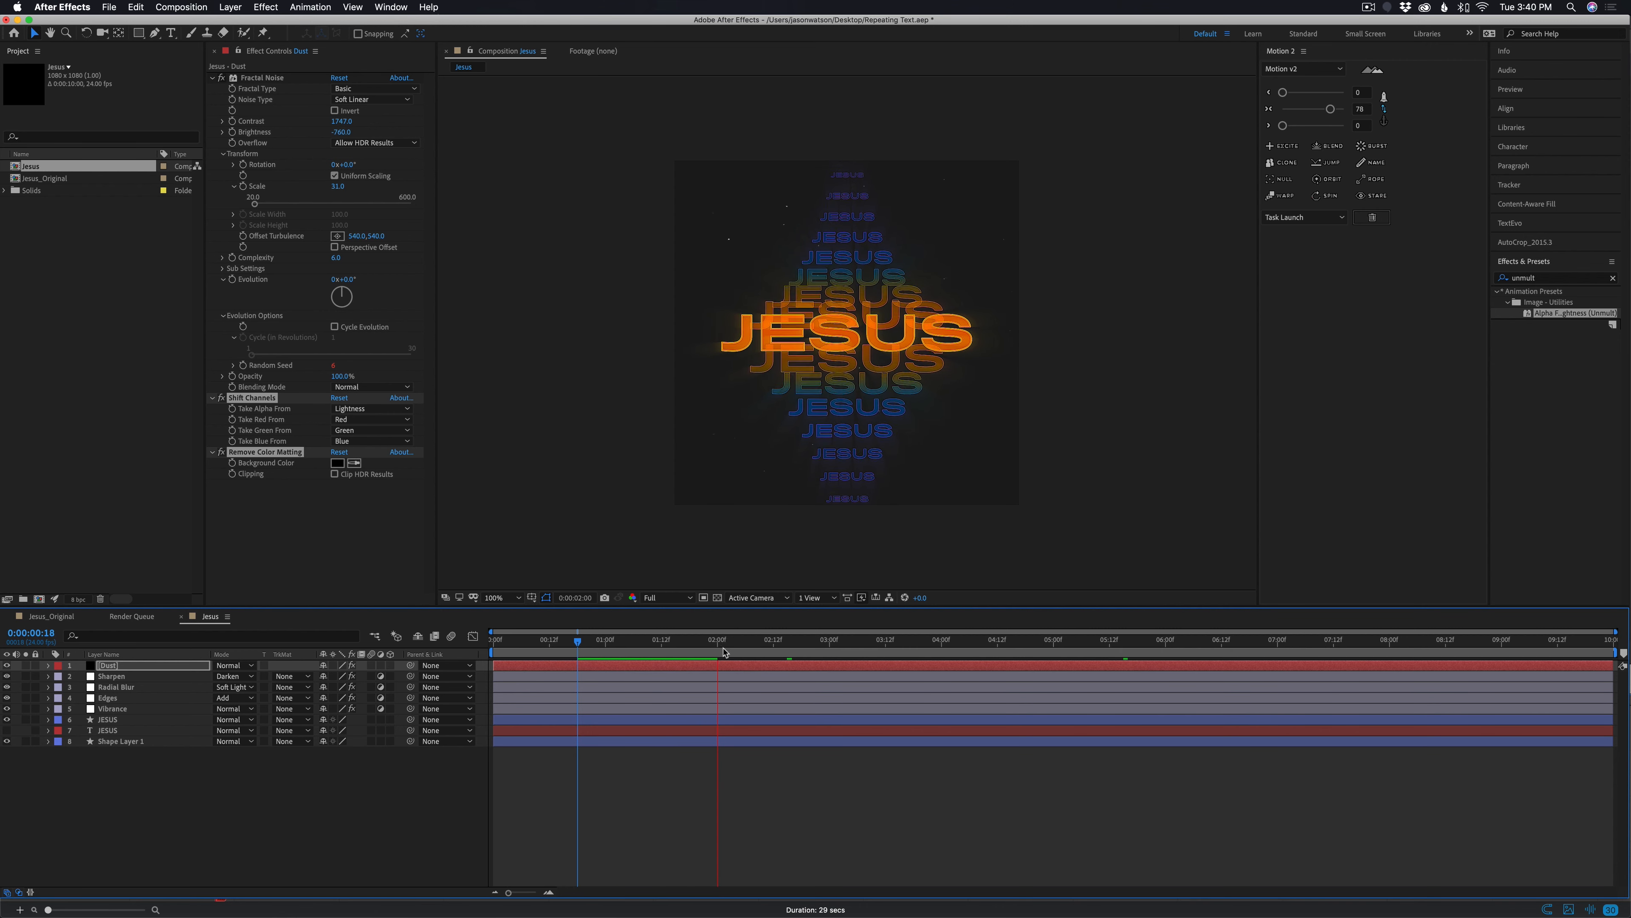
click(664, 598)
click(661, 655)
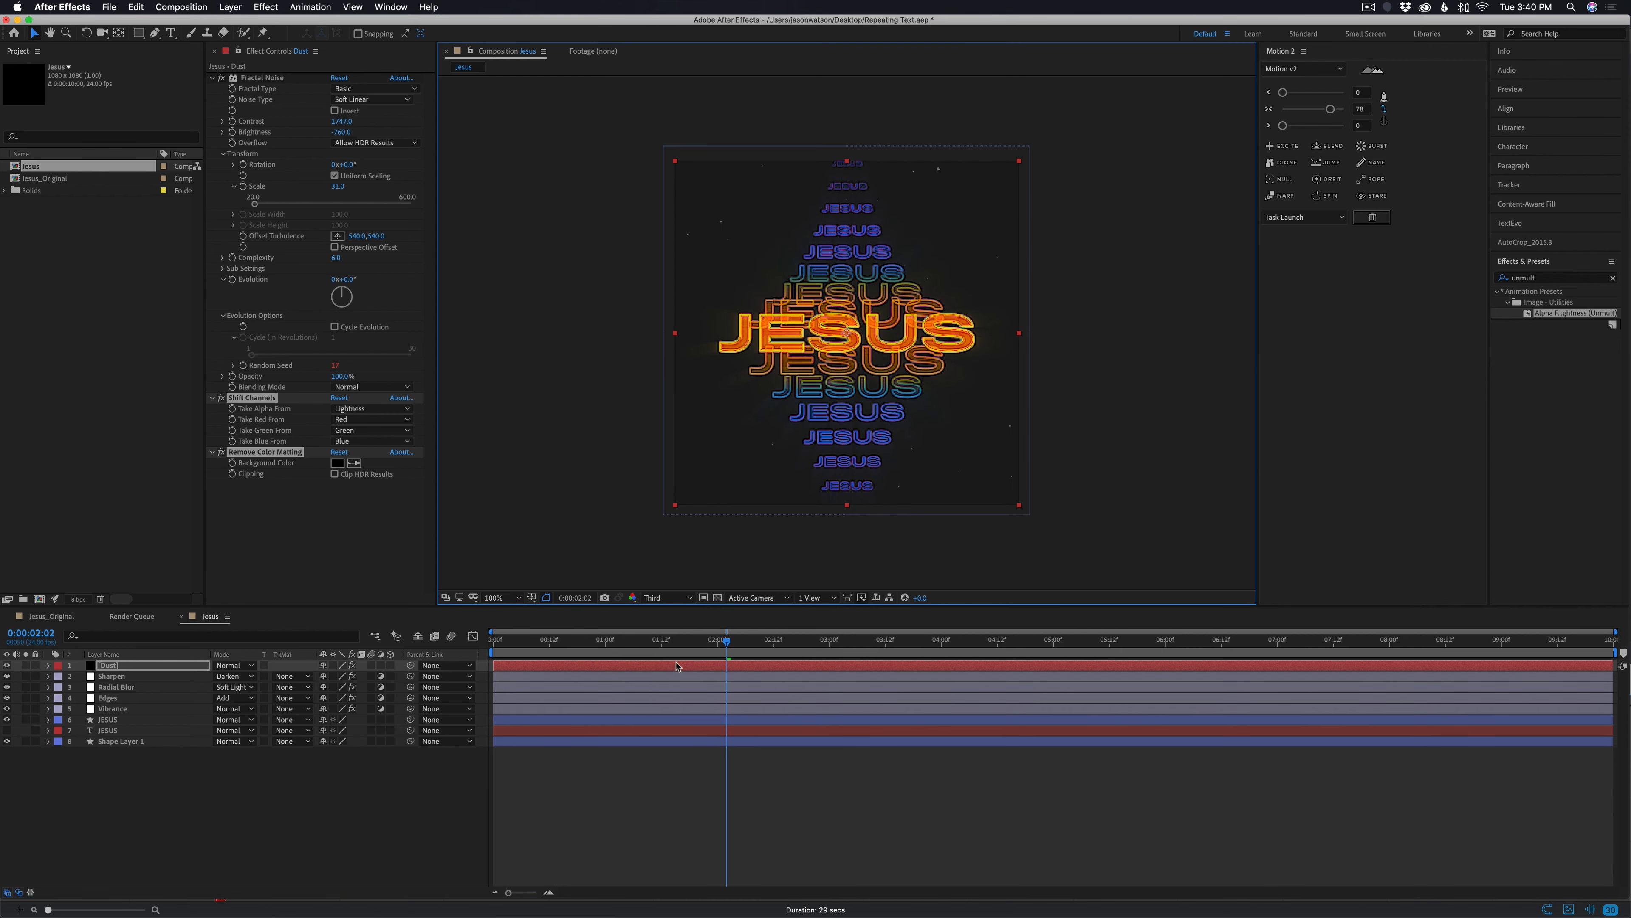
key(Home)
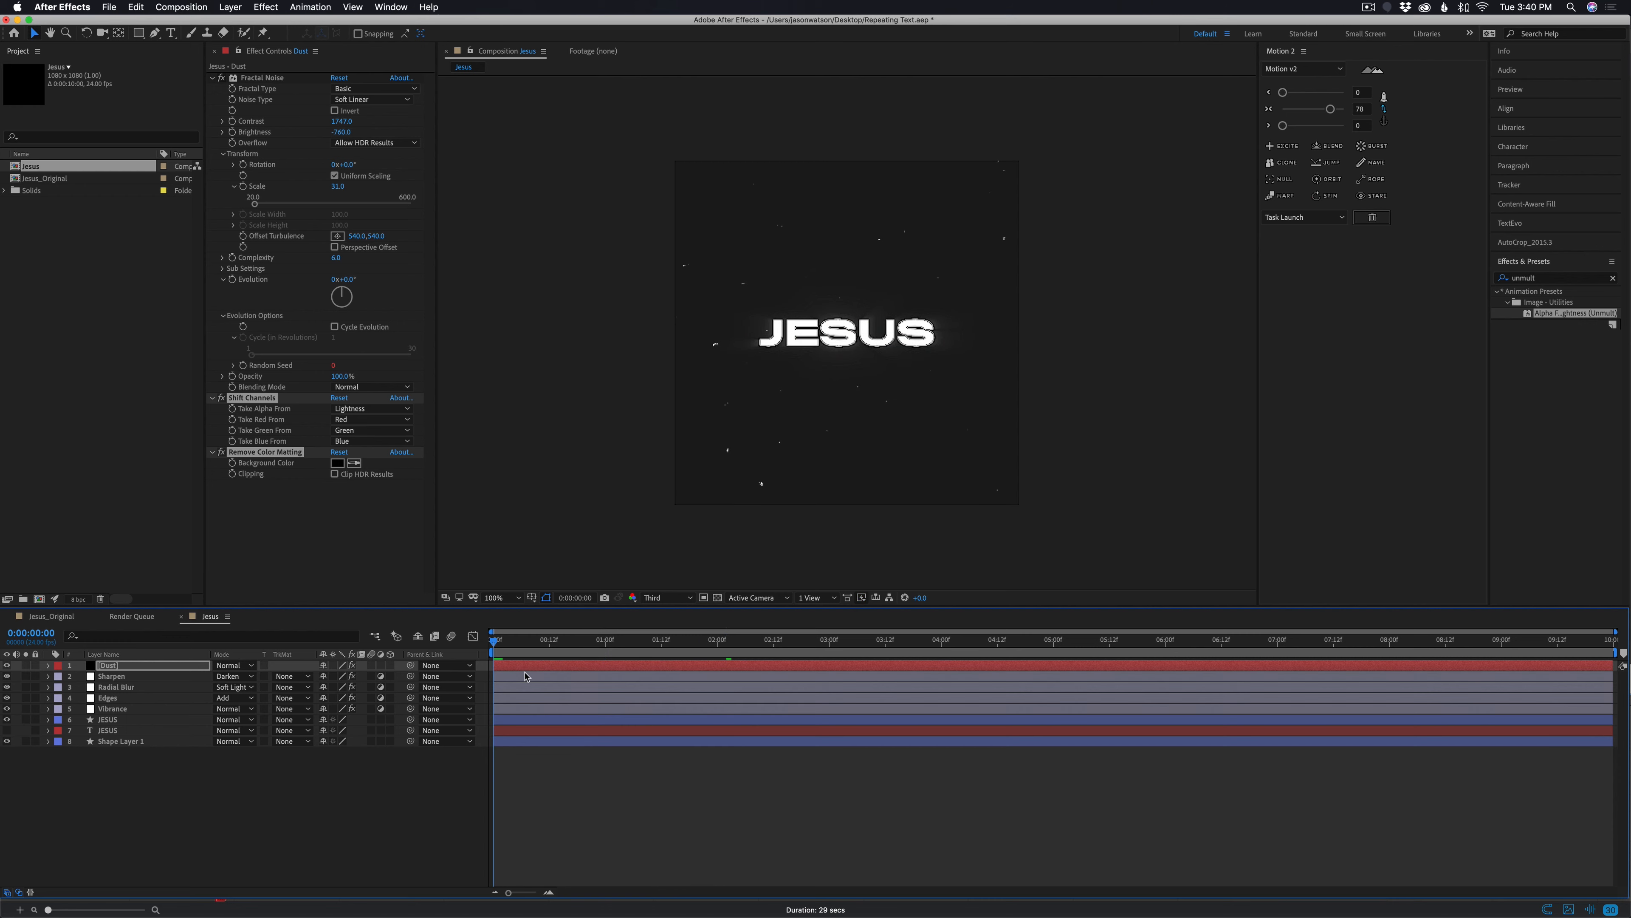
key(space)
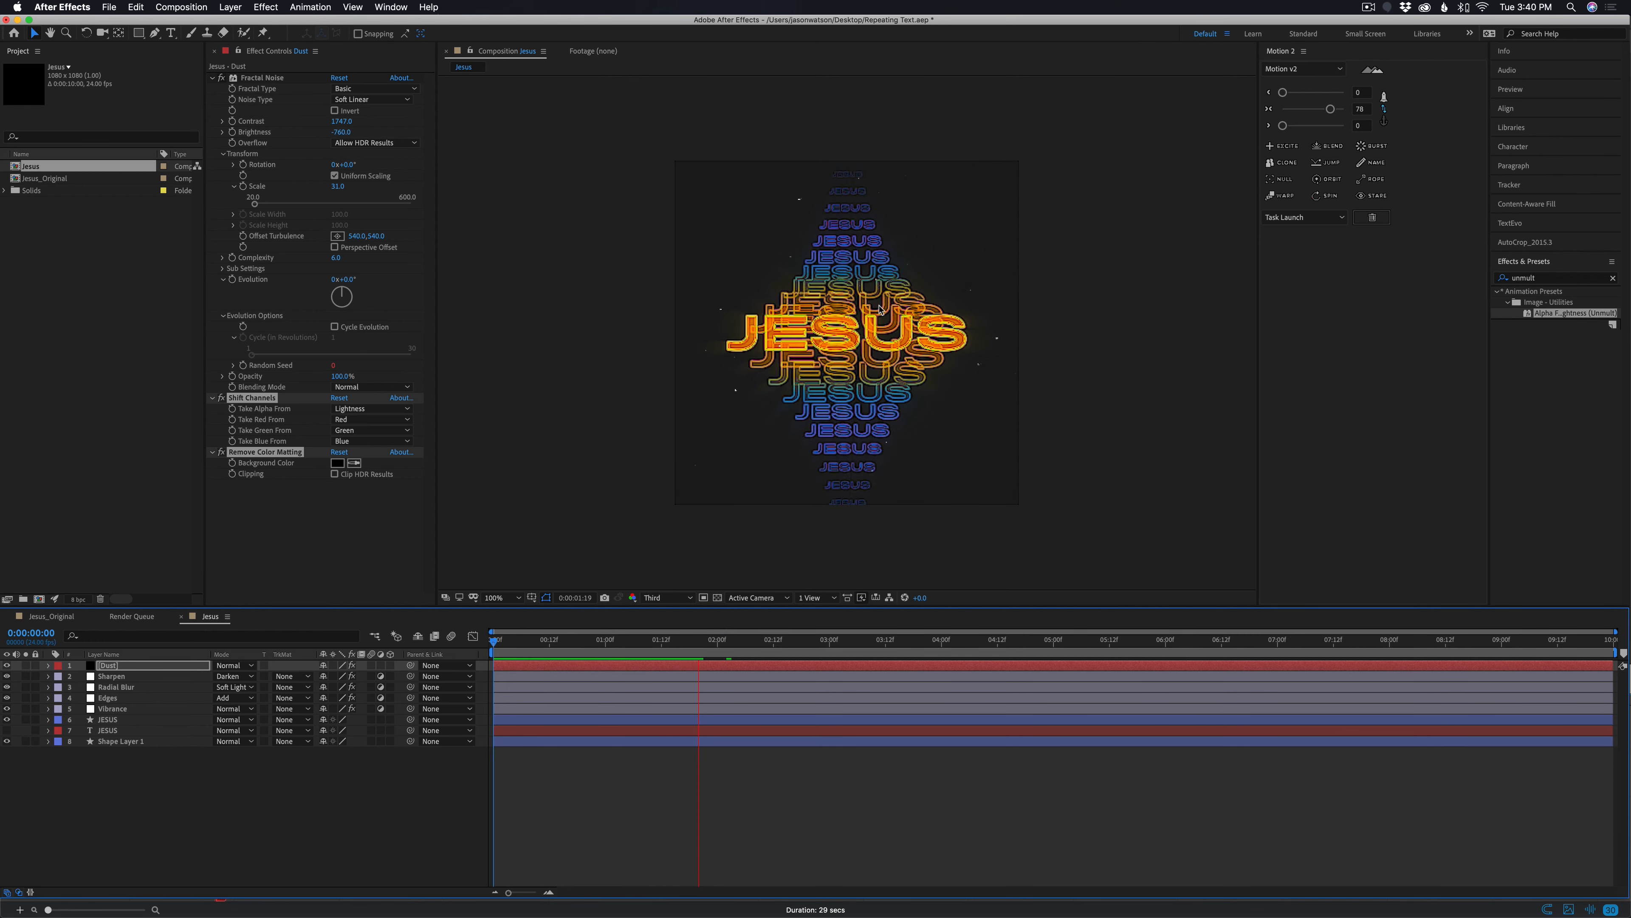
click(666, 597)
click(661, 627)
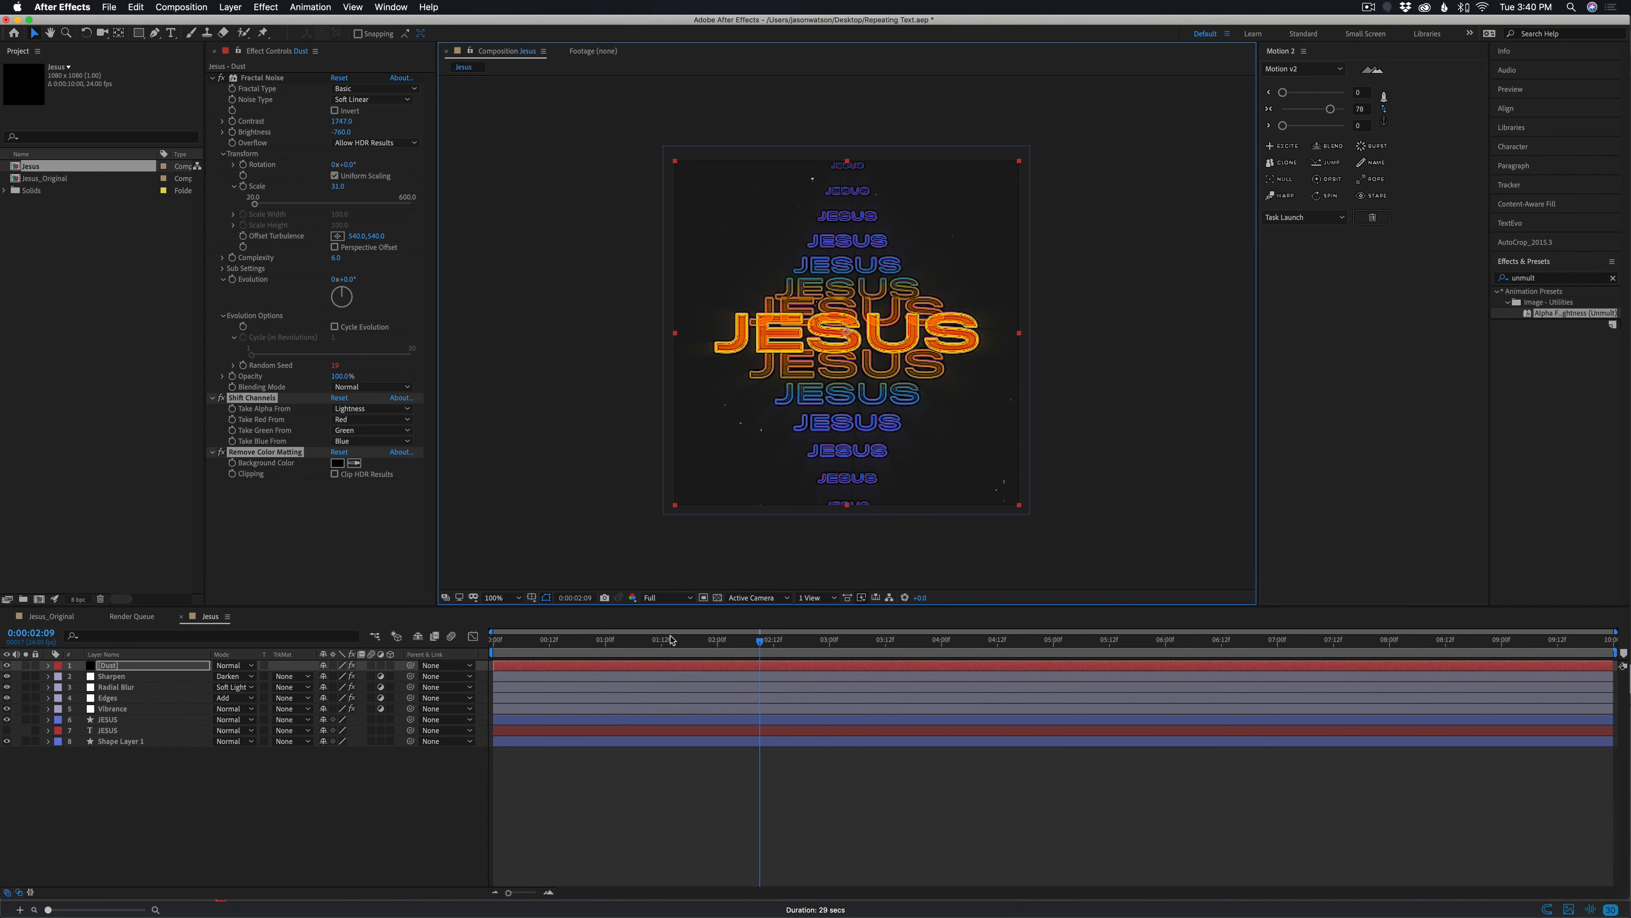
click(53, 616)
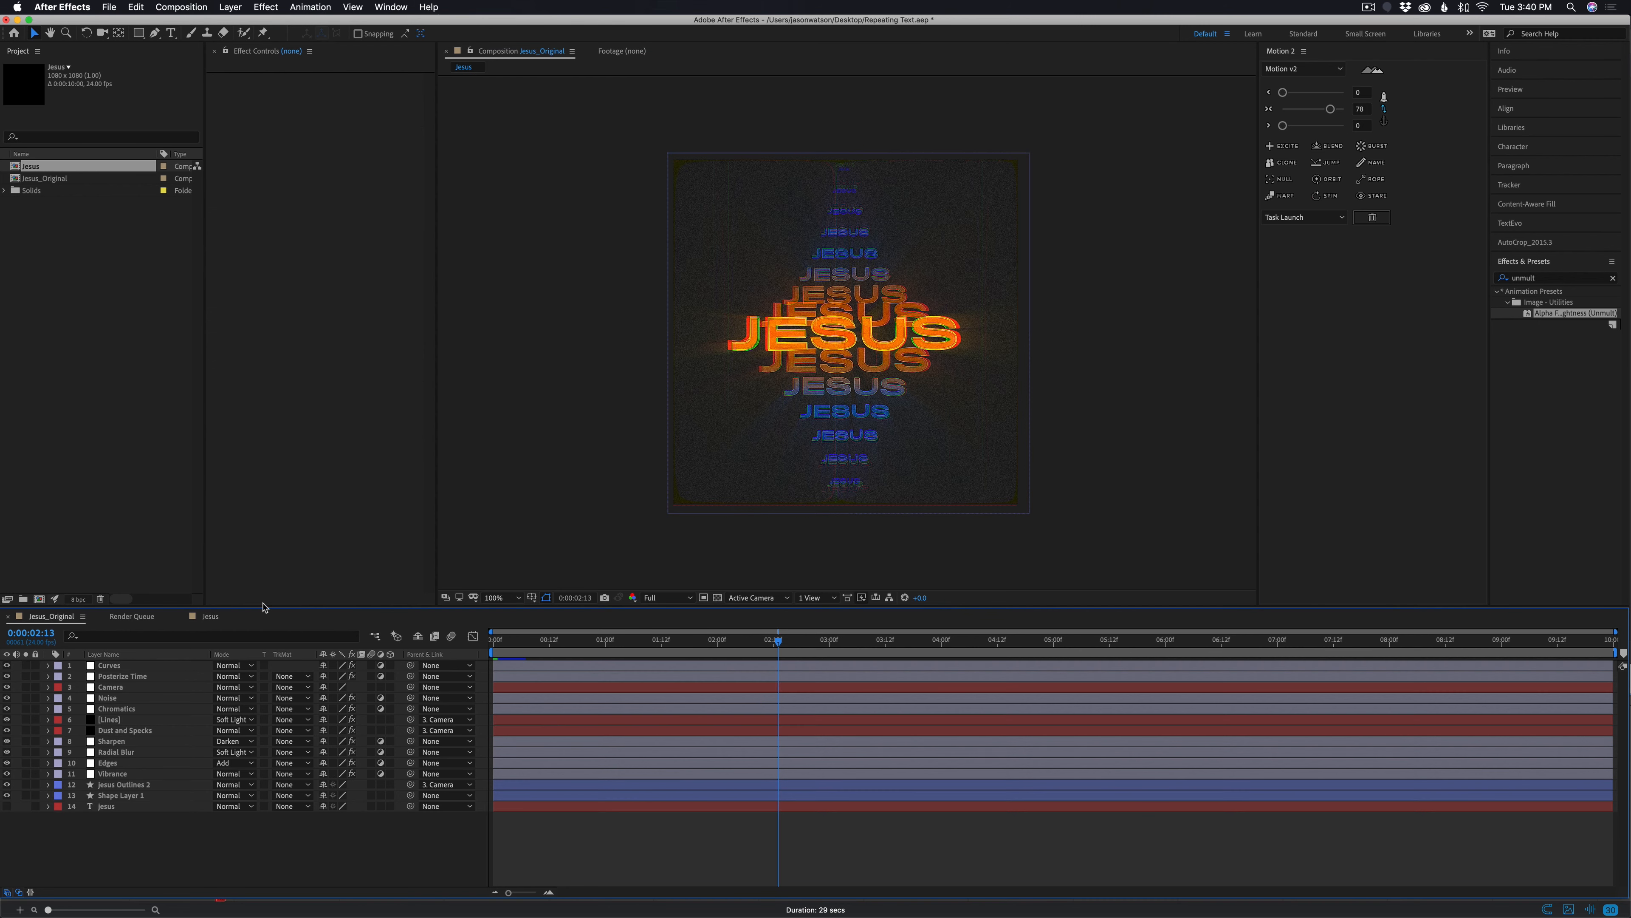
click(218, 615)
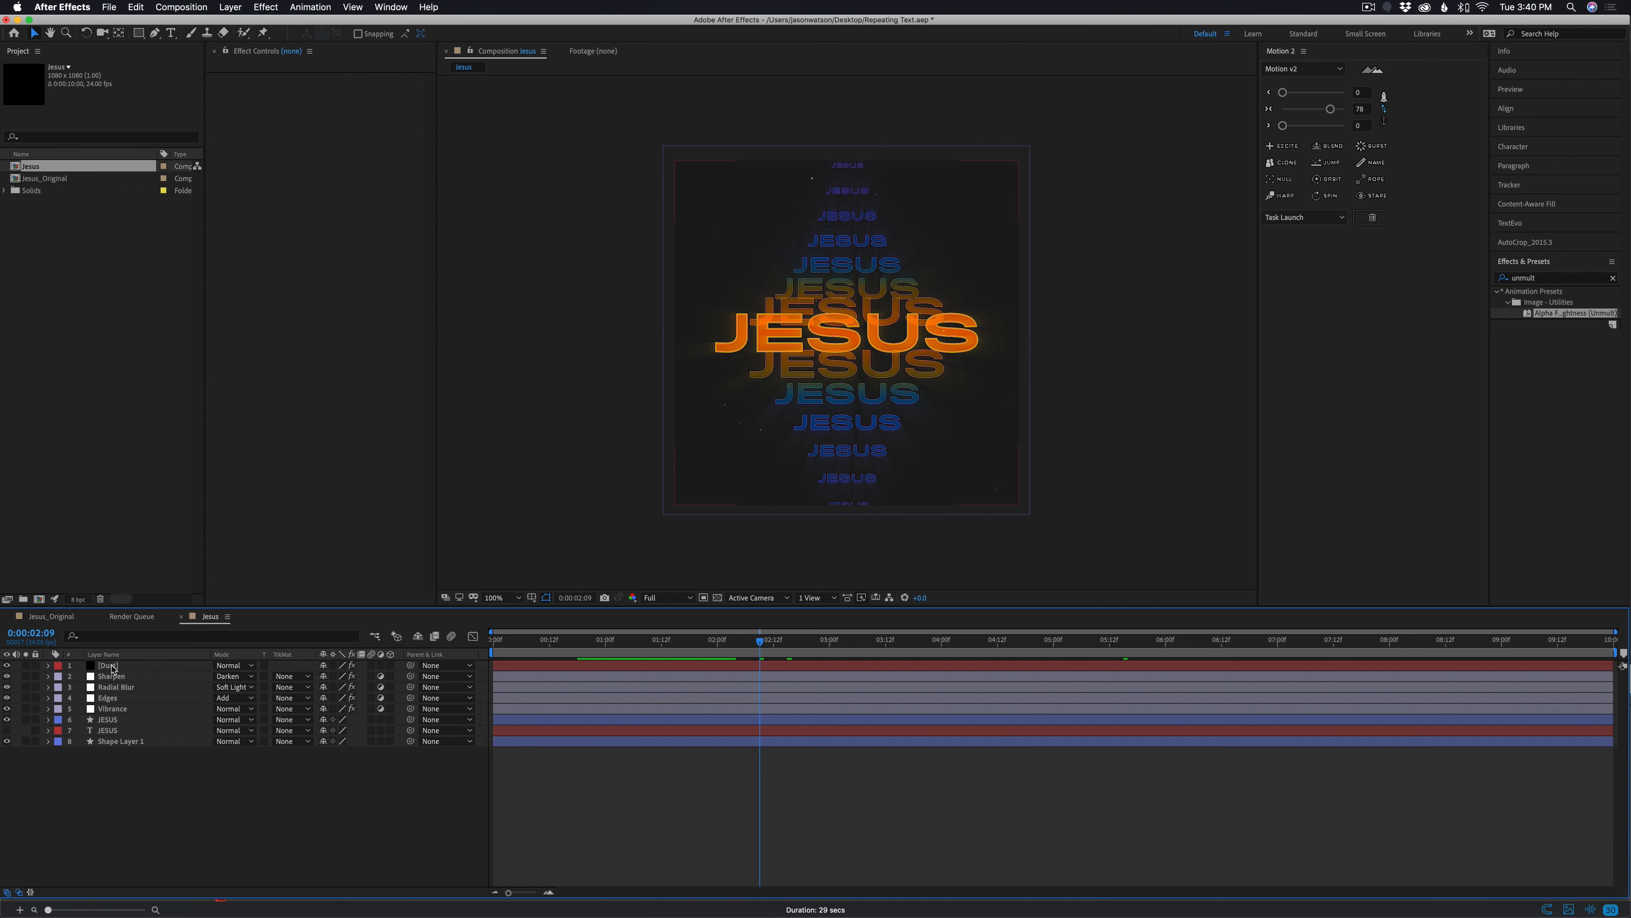
Create a new solid layer named Lines and apply the Fractal Noise effect to it
key(ctrl+super+y)
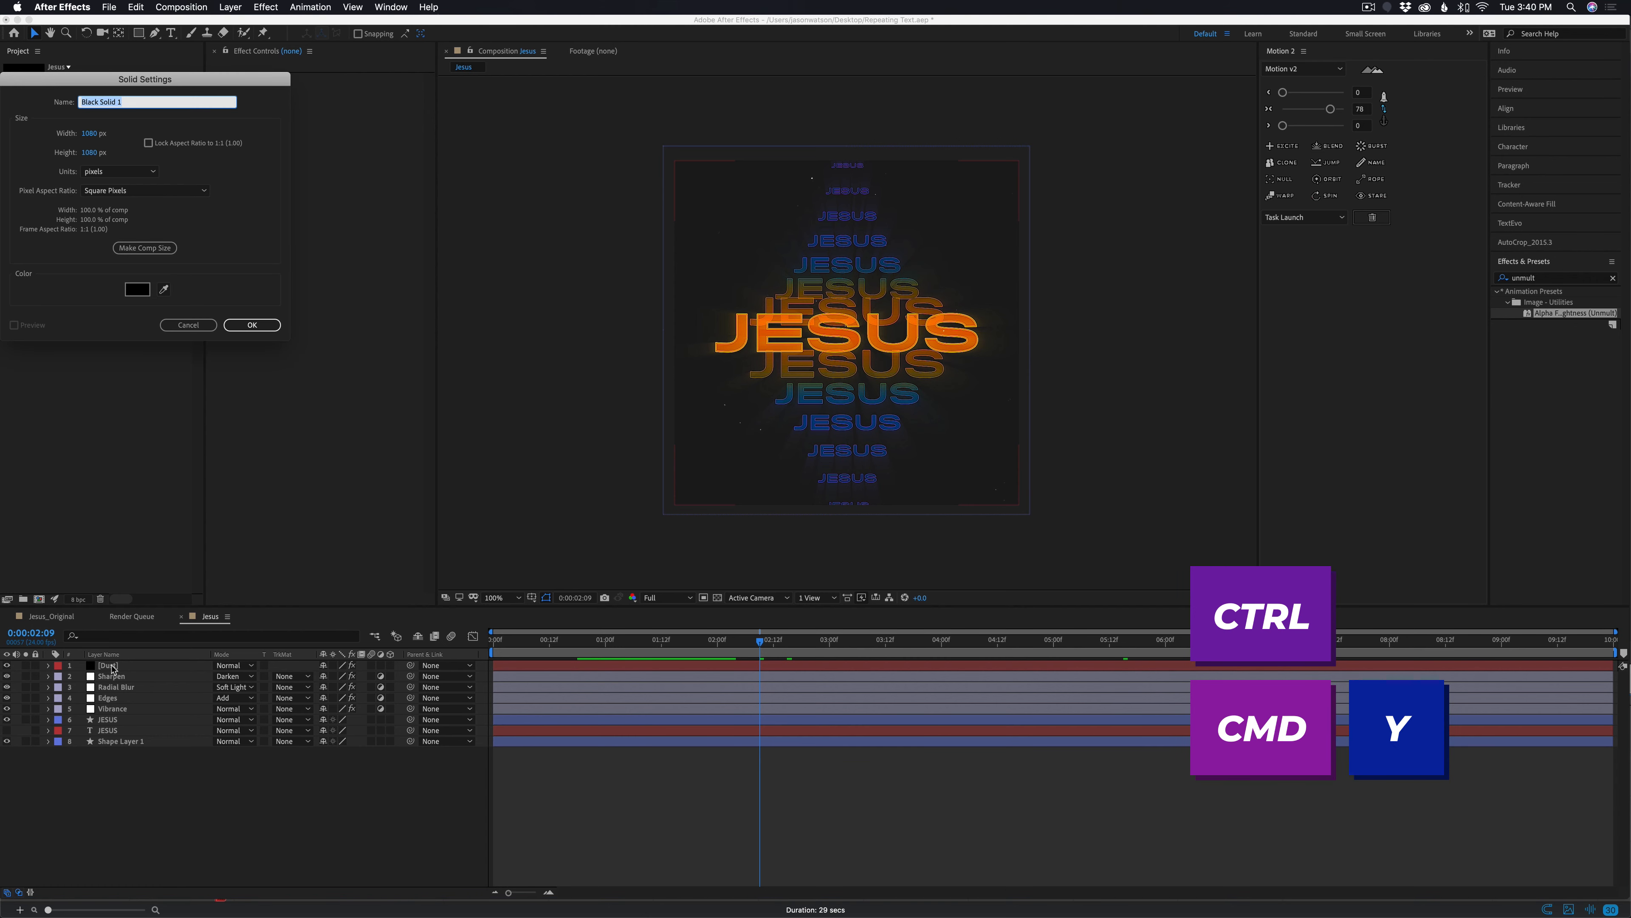
text(Lines)
click(252, 325)
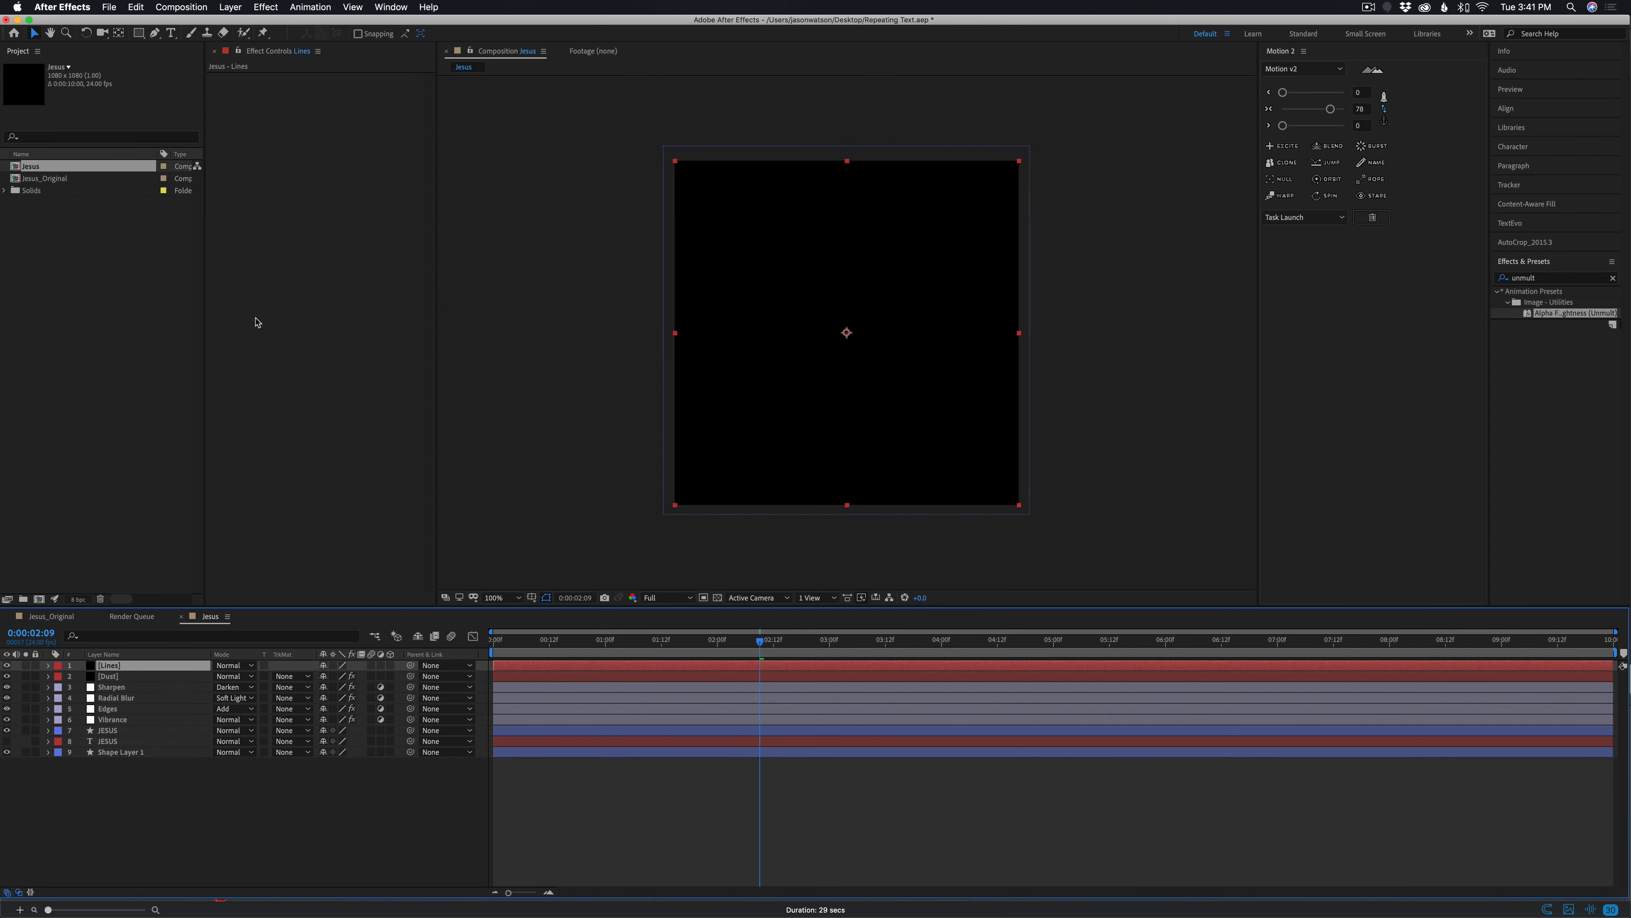
click(274, 6)
click(295, 37)
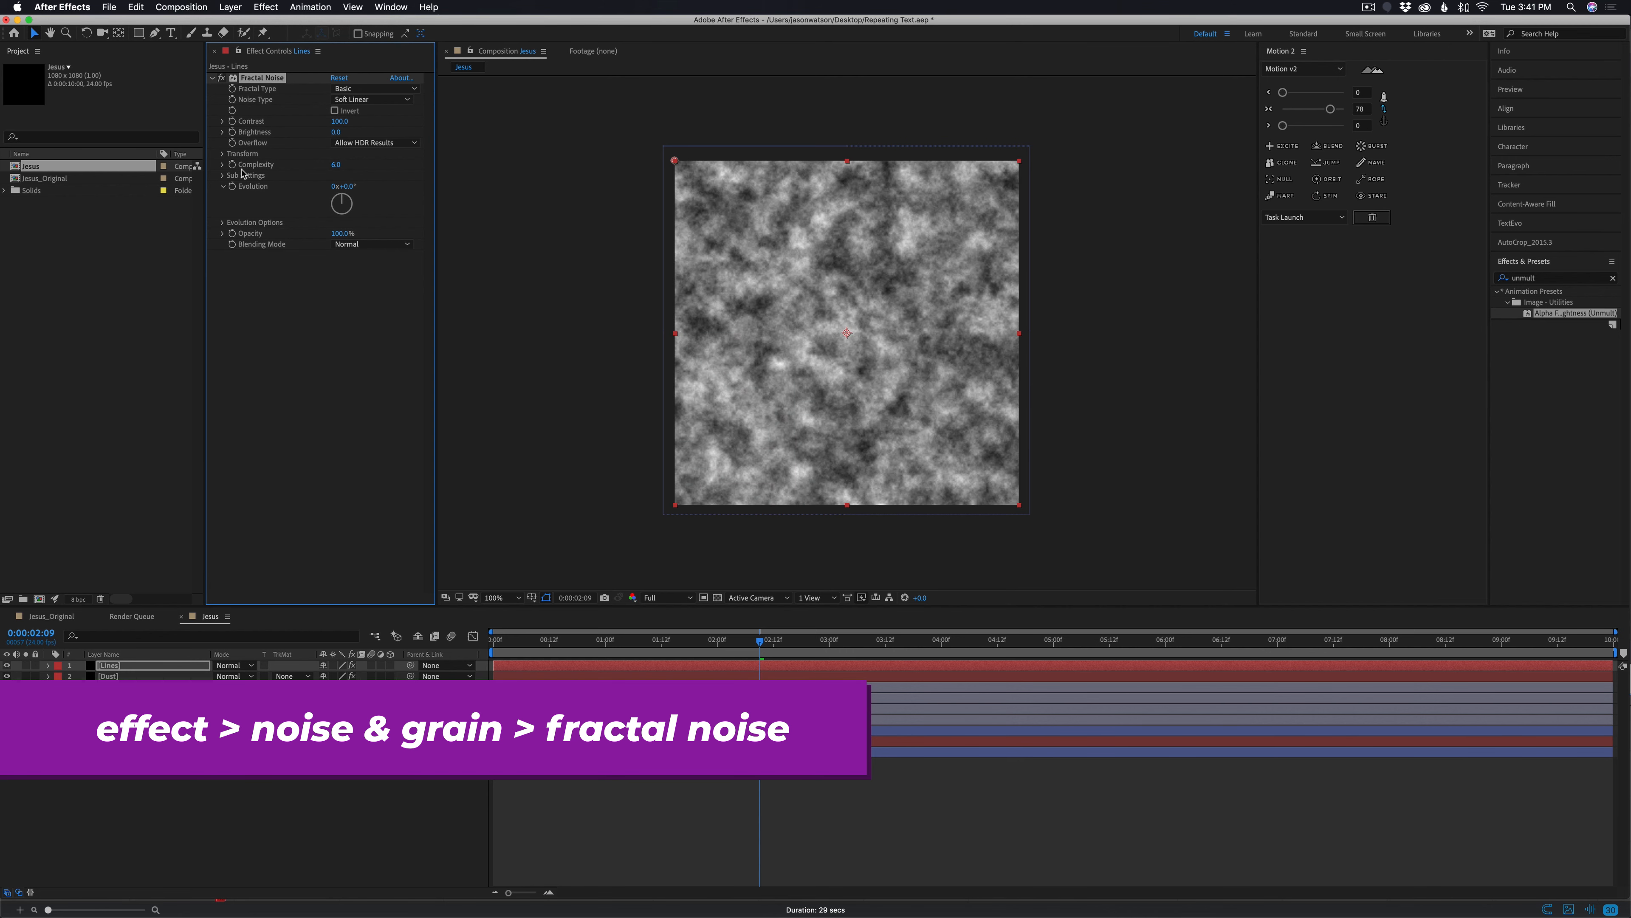
Disable the noise's Uniform Scaling and set Scale Height 10000, Scale Width 40, Contrast 4031, Brightness -1018 and Complexity 18.2
click(224, 154)
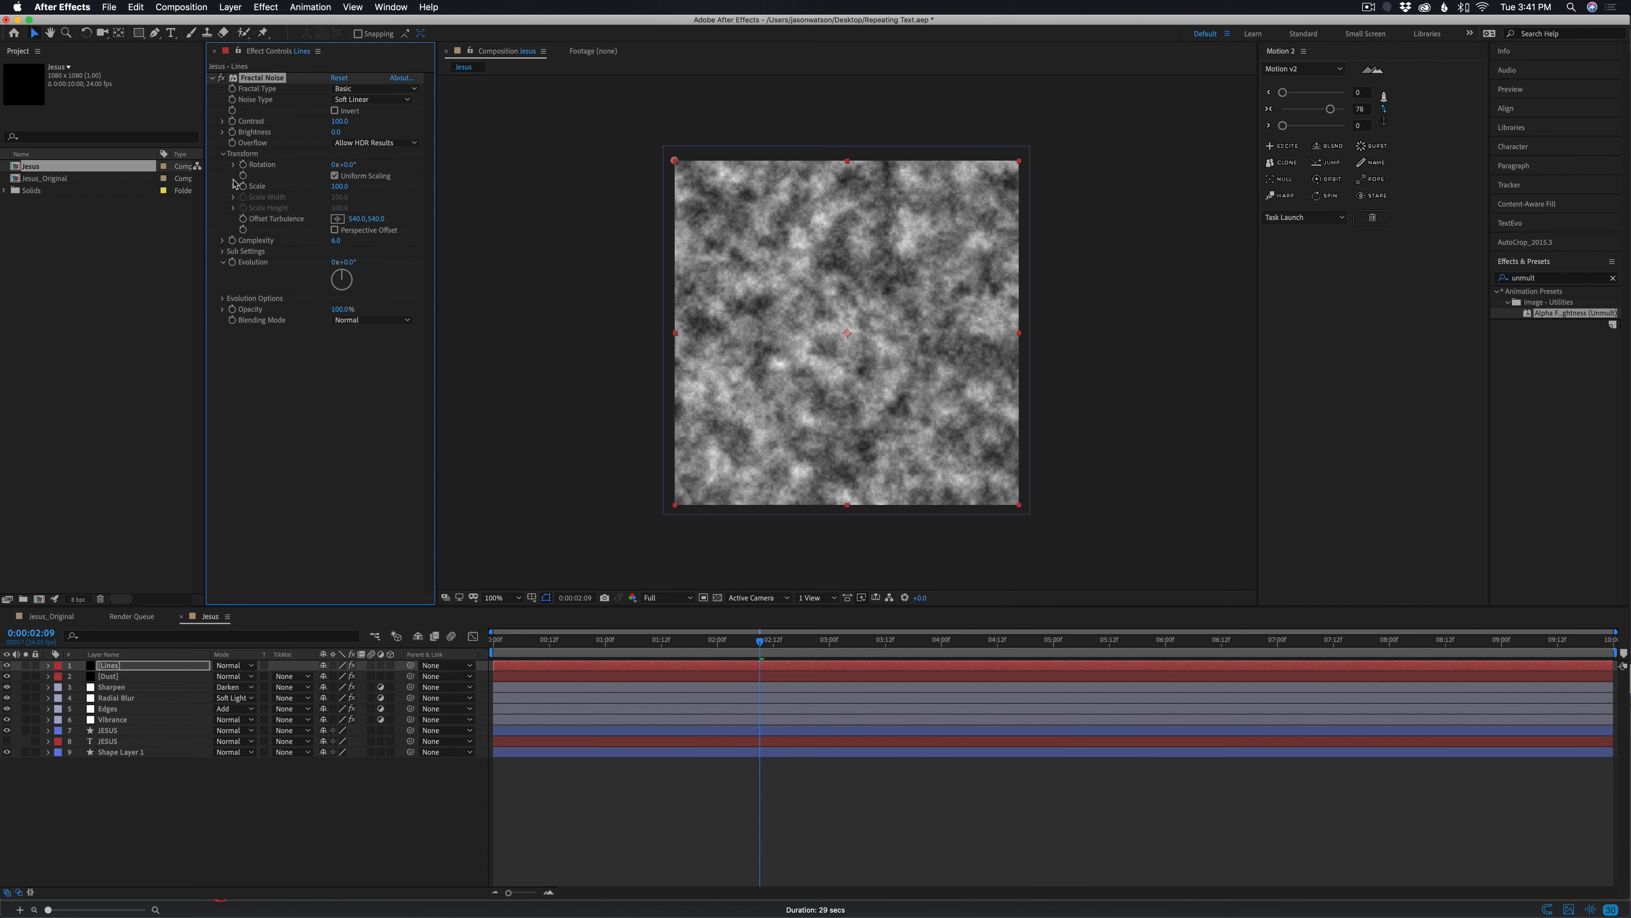
click(334, 176)
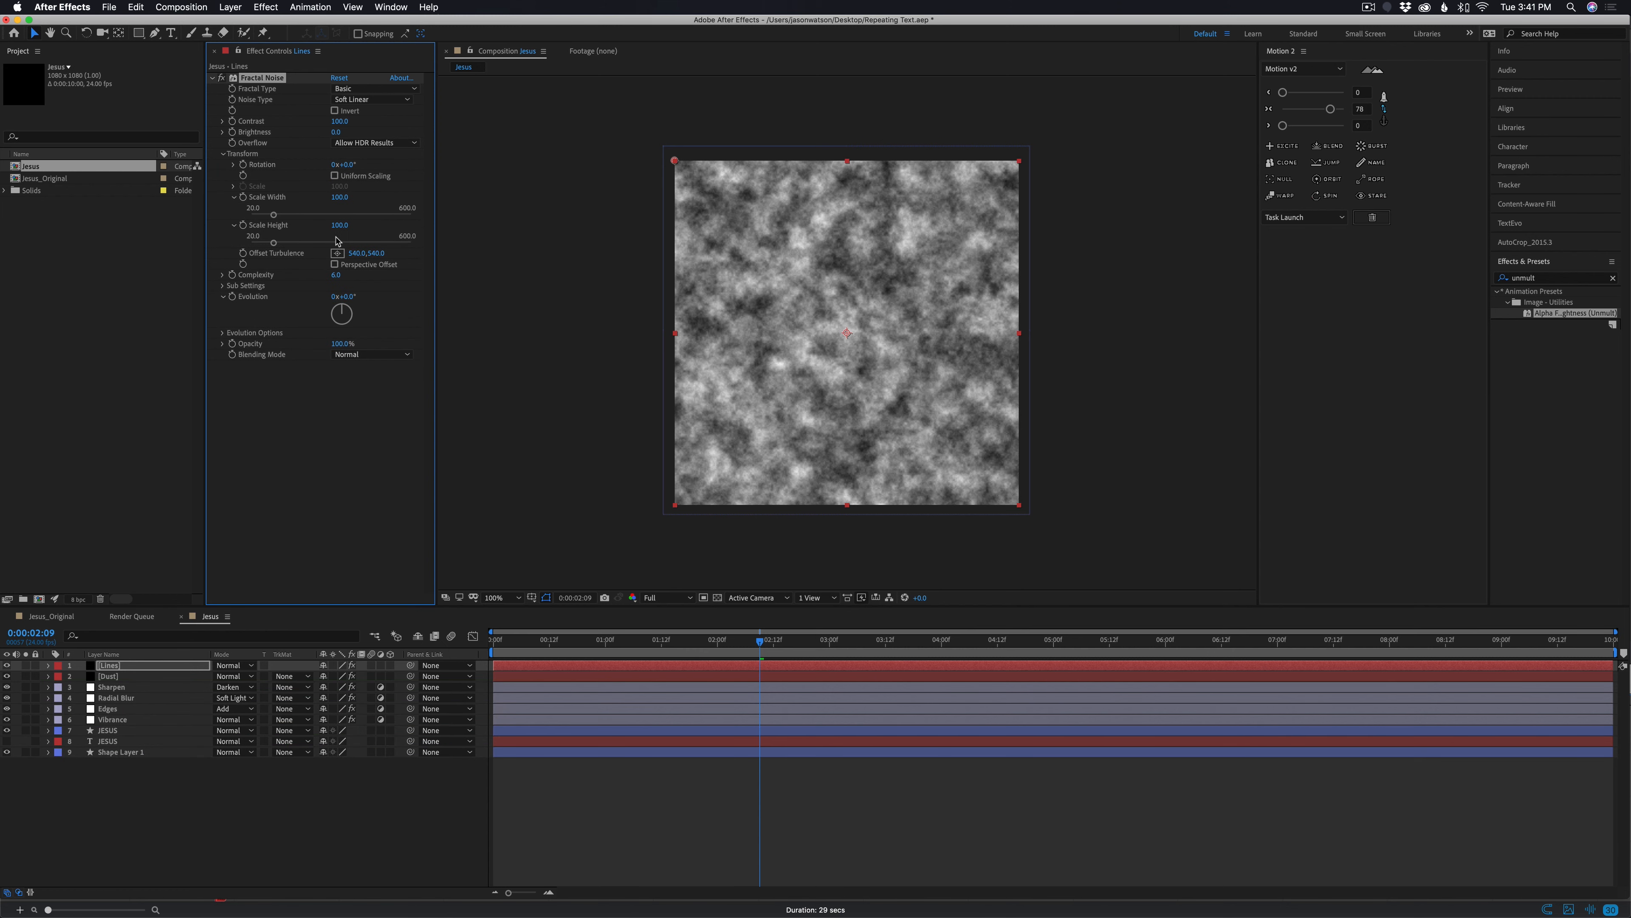
drag(339, 226, 546, 231)
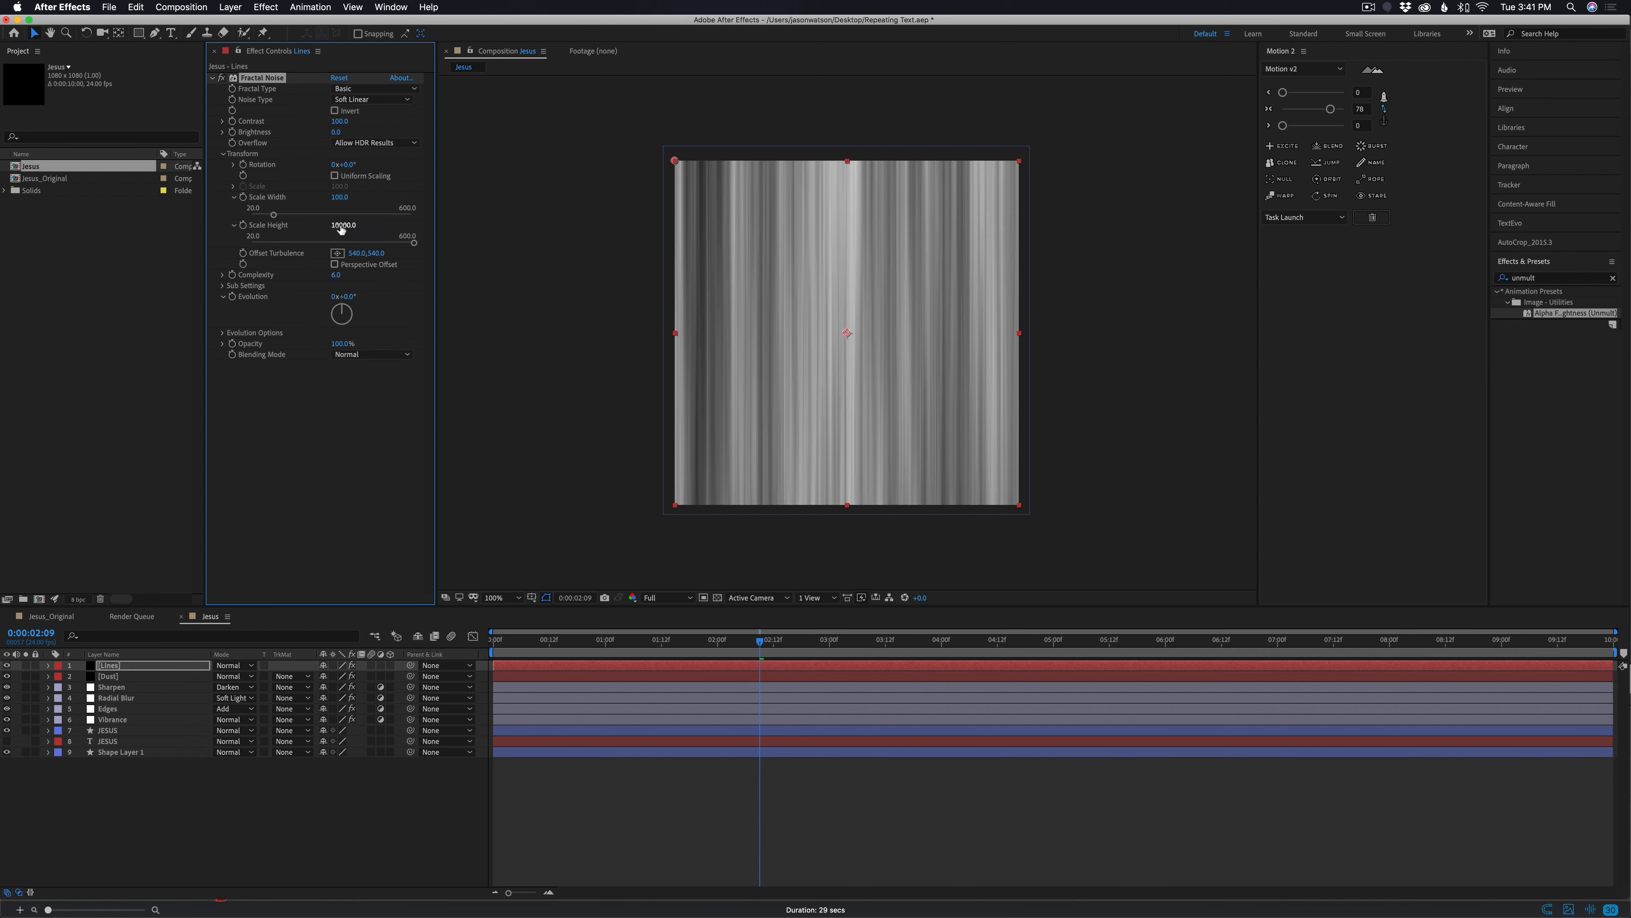
drag(339, 120, 278, 134)
mouse_move(339, 197)
mouse_down()
mouse_move(379, 201)
mouse_move(285, 212)
mouse_move(306, 221)
mouse_up()
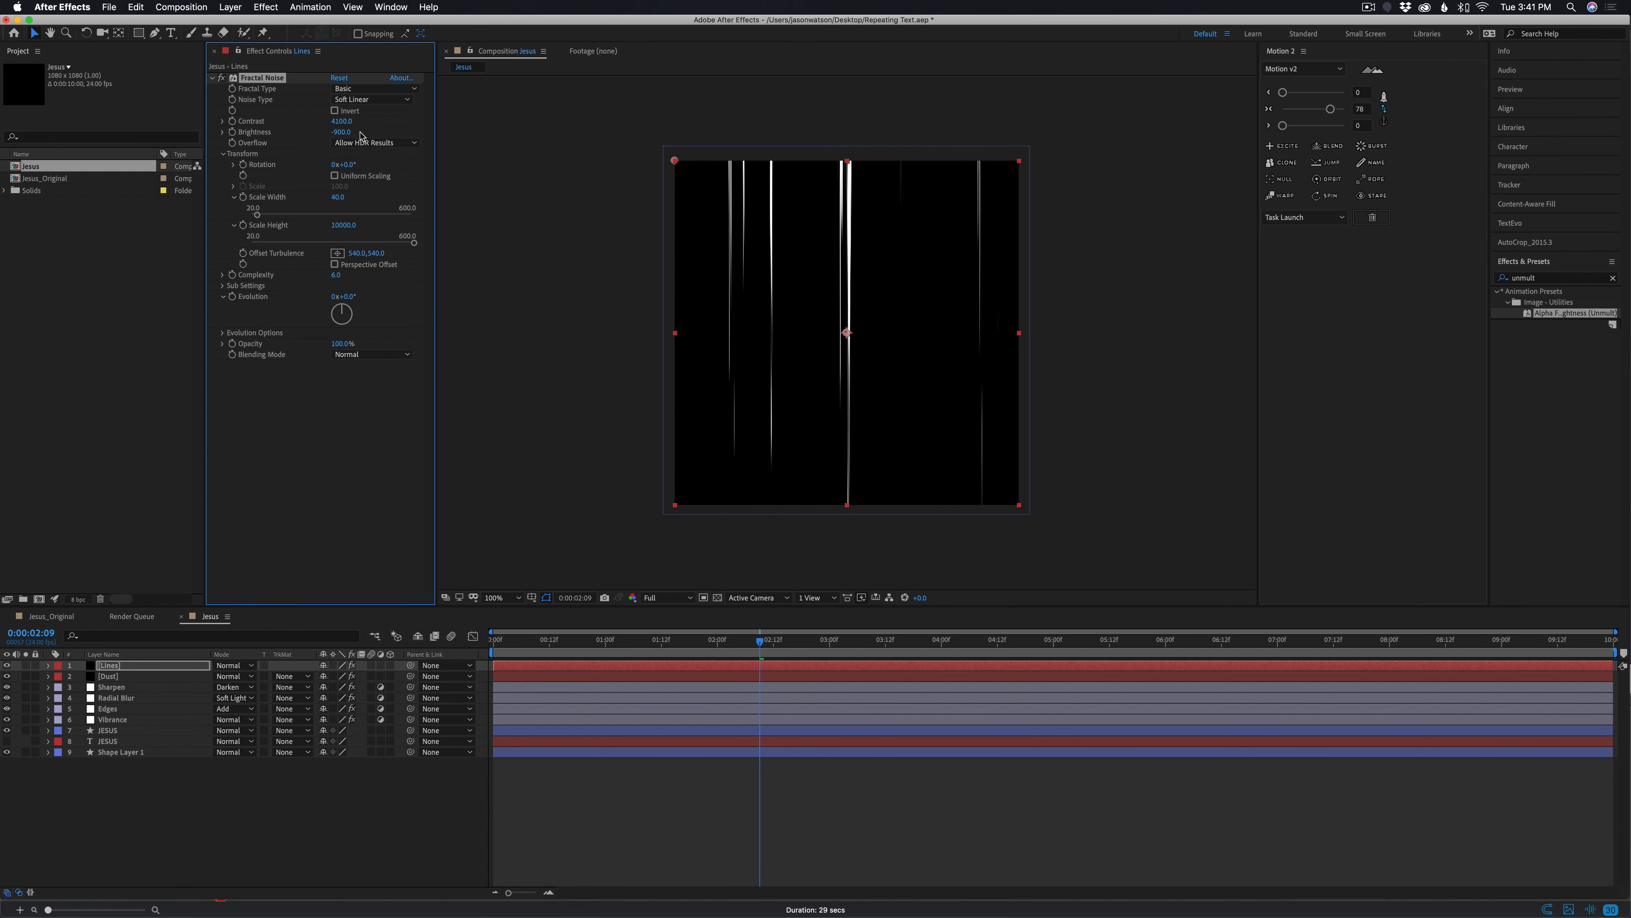
mouse_move(332, 131)
mouse_down()
mouse_move(297, 135)
mouse_move(316, 138)
mouse_up()
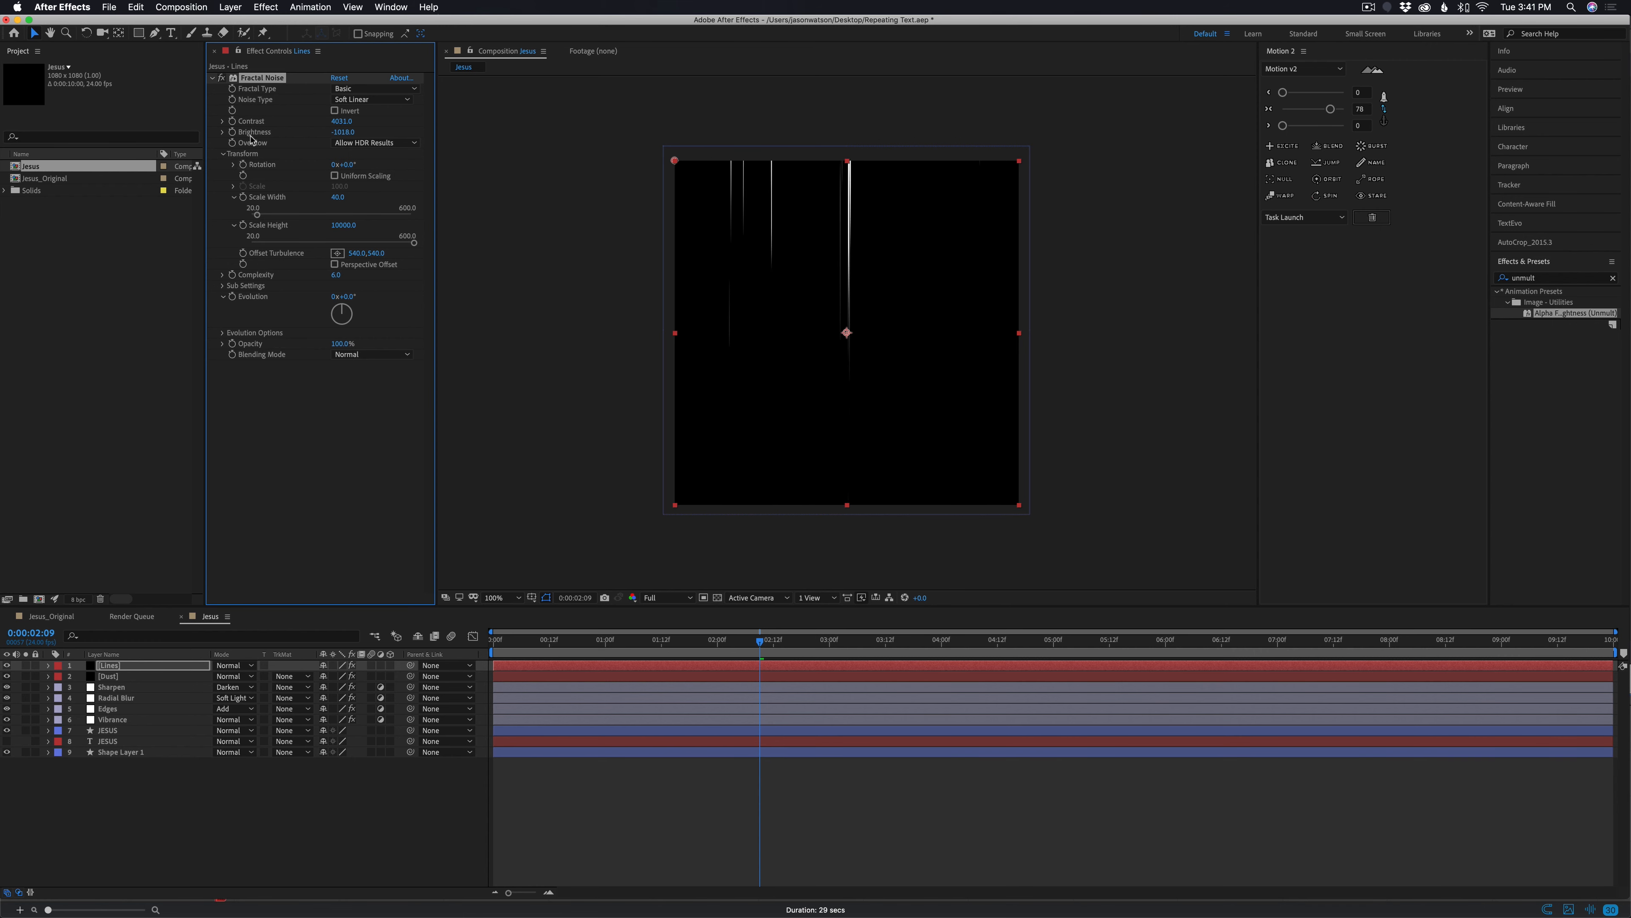
drag(355, 281, 437, 277)
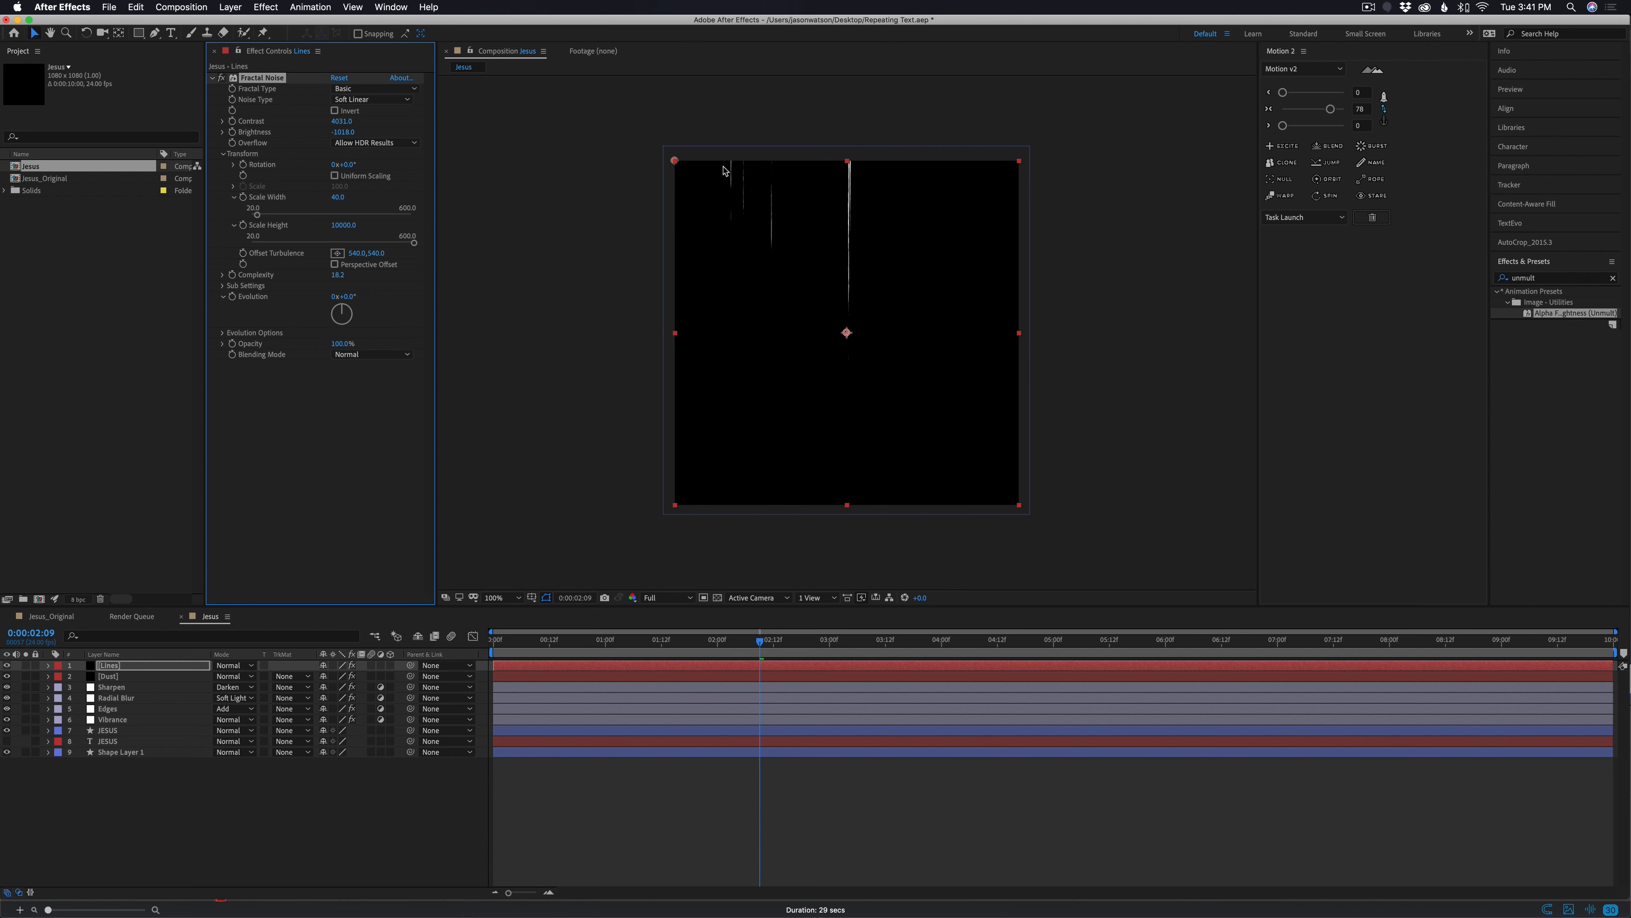
Change the Fractal Type to Turbulent Basic, invert the noise and set its Brightness to 596
click(352, 89)
click(376, 133)
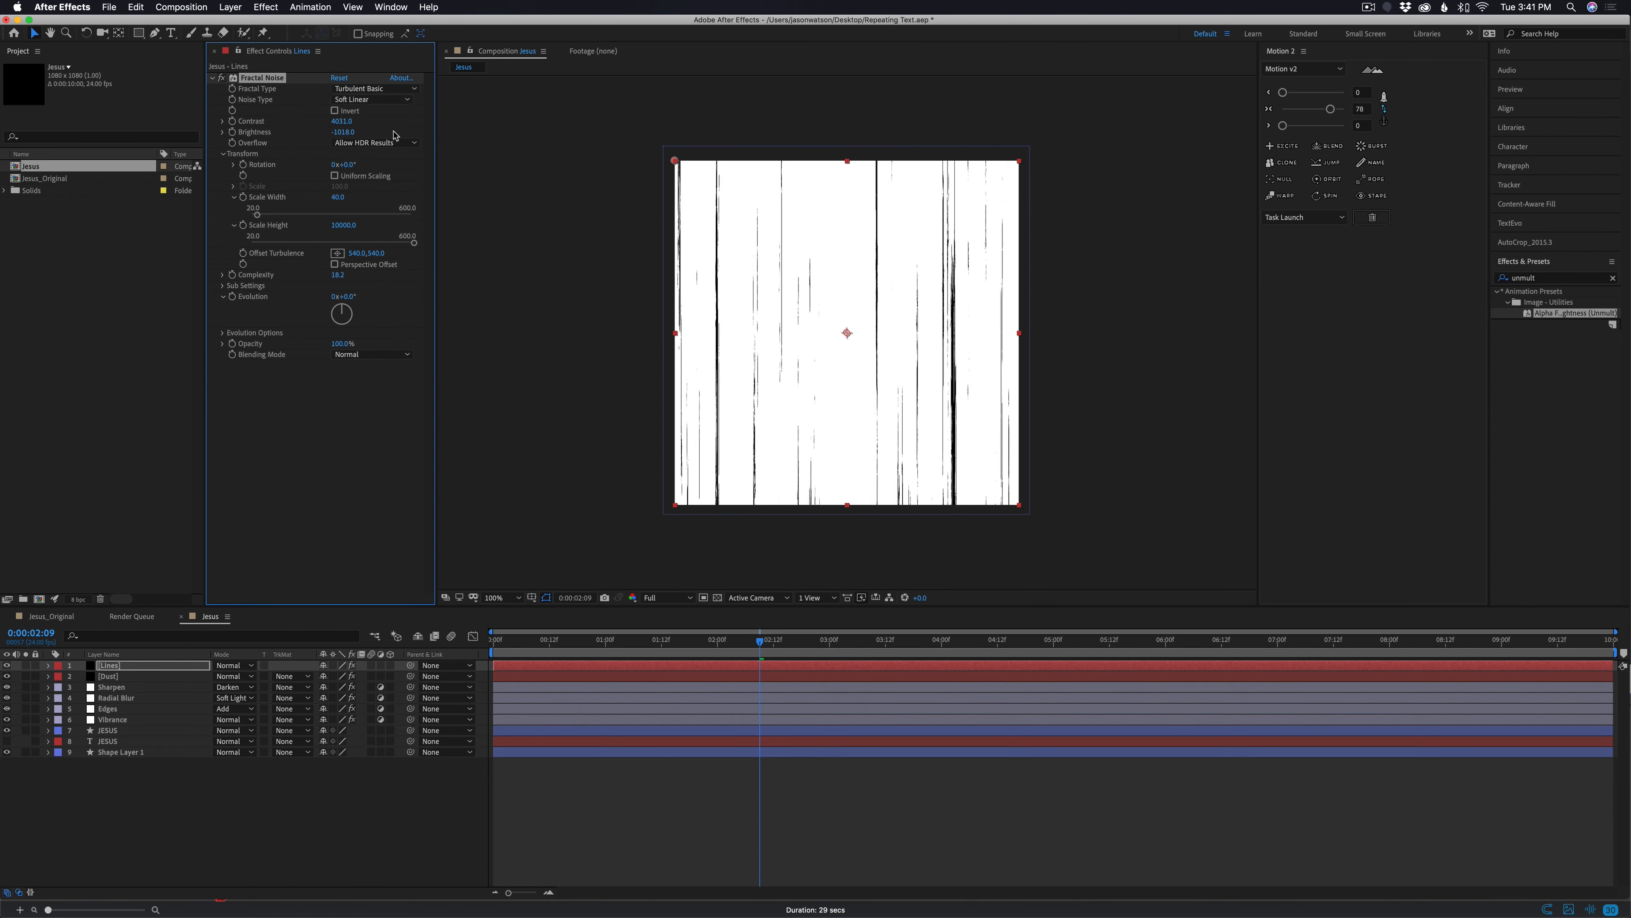
click(335, 112)
drag(341, 120, 306, 122)
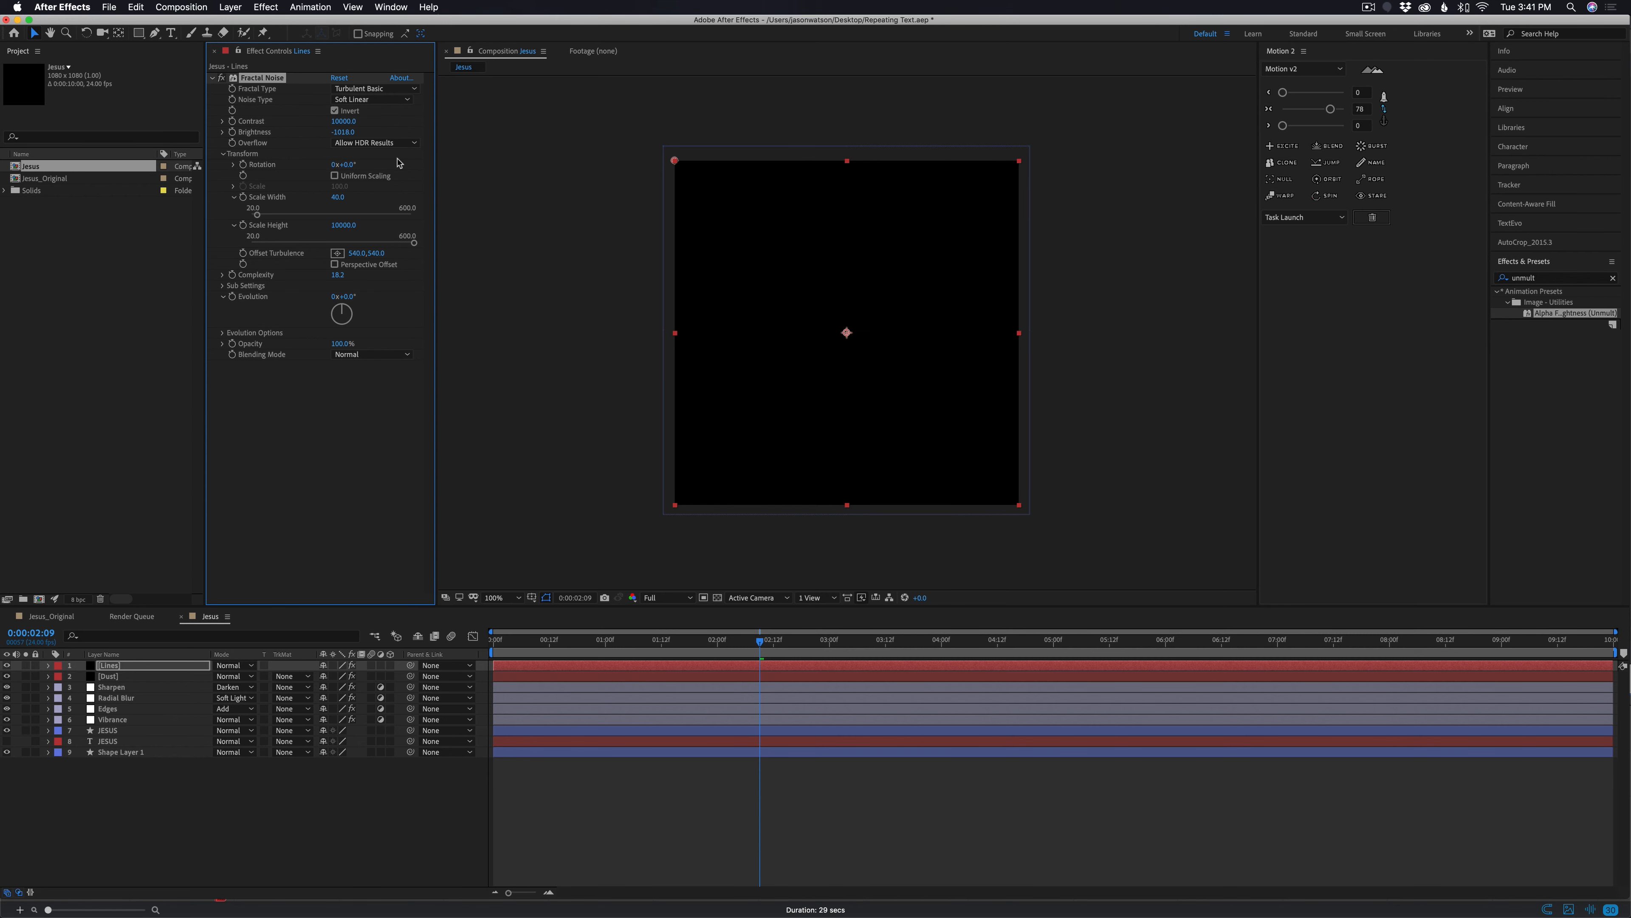
drag(525, 131, 610, 147)
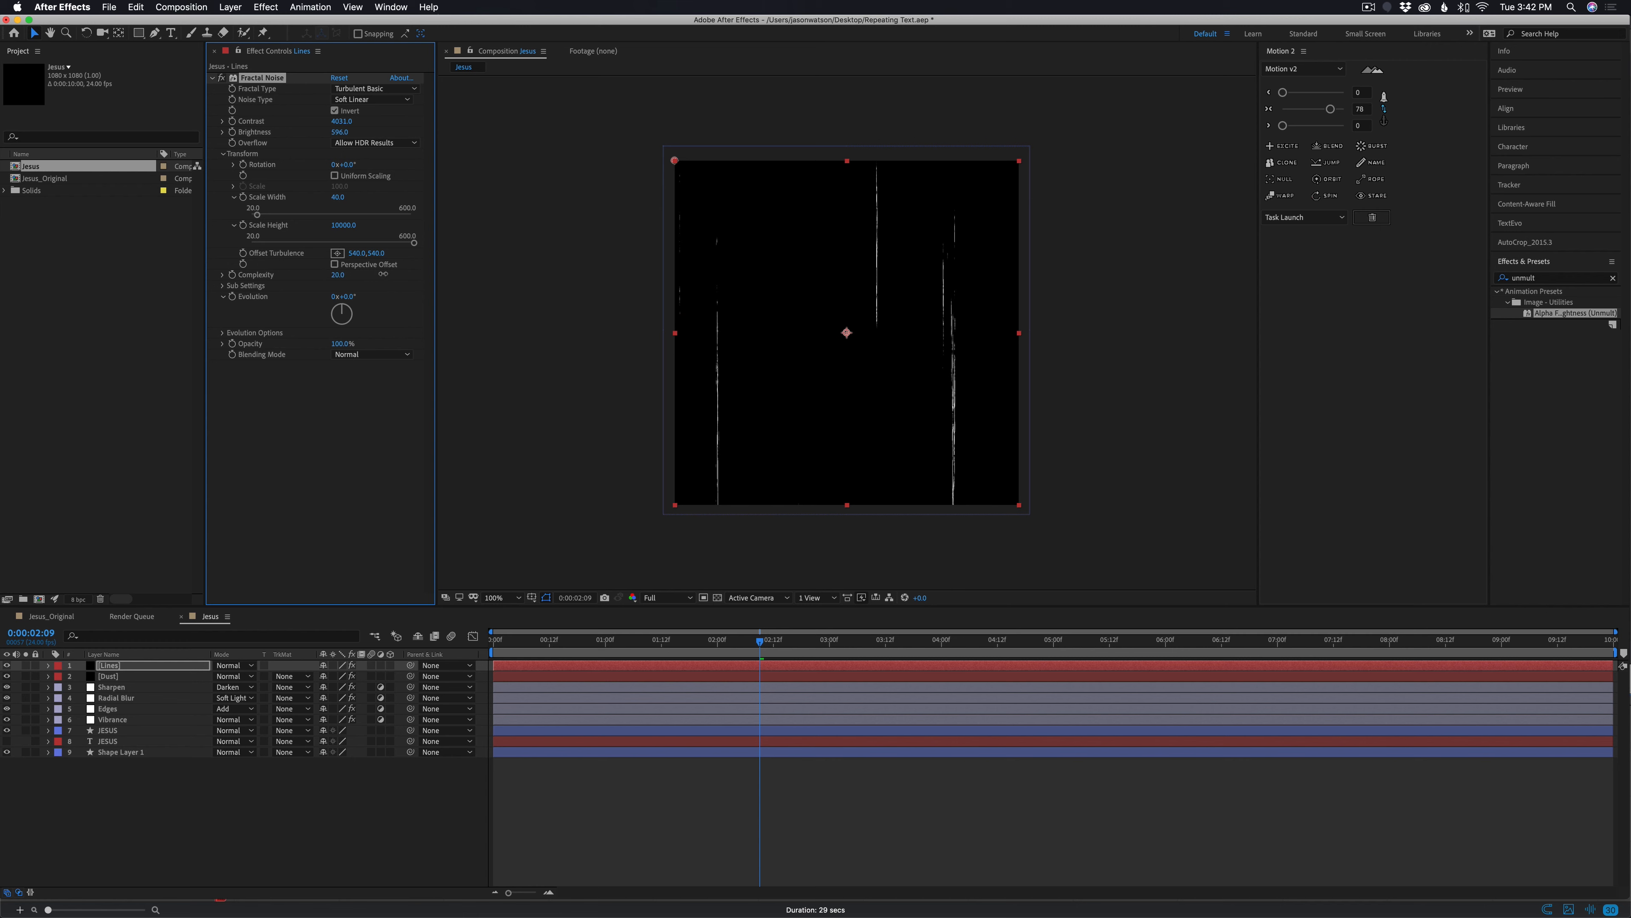
Thin the streaks with Complexity 16, Scale Width 11 and Contrast 4811, and return to the start of the timeline
drag(221, 284, 257, 286)
drag(339, 197, 304, 208)
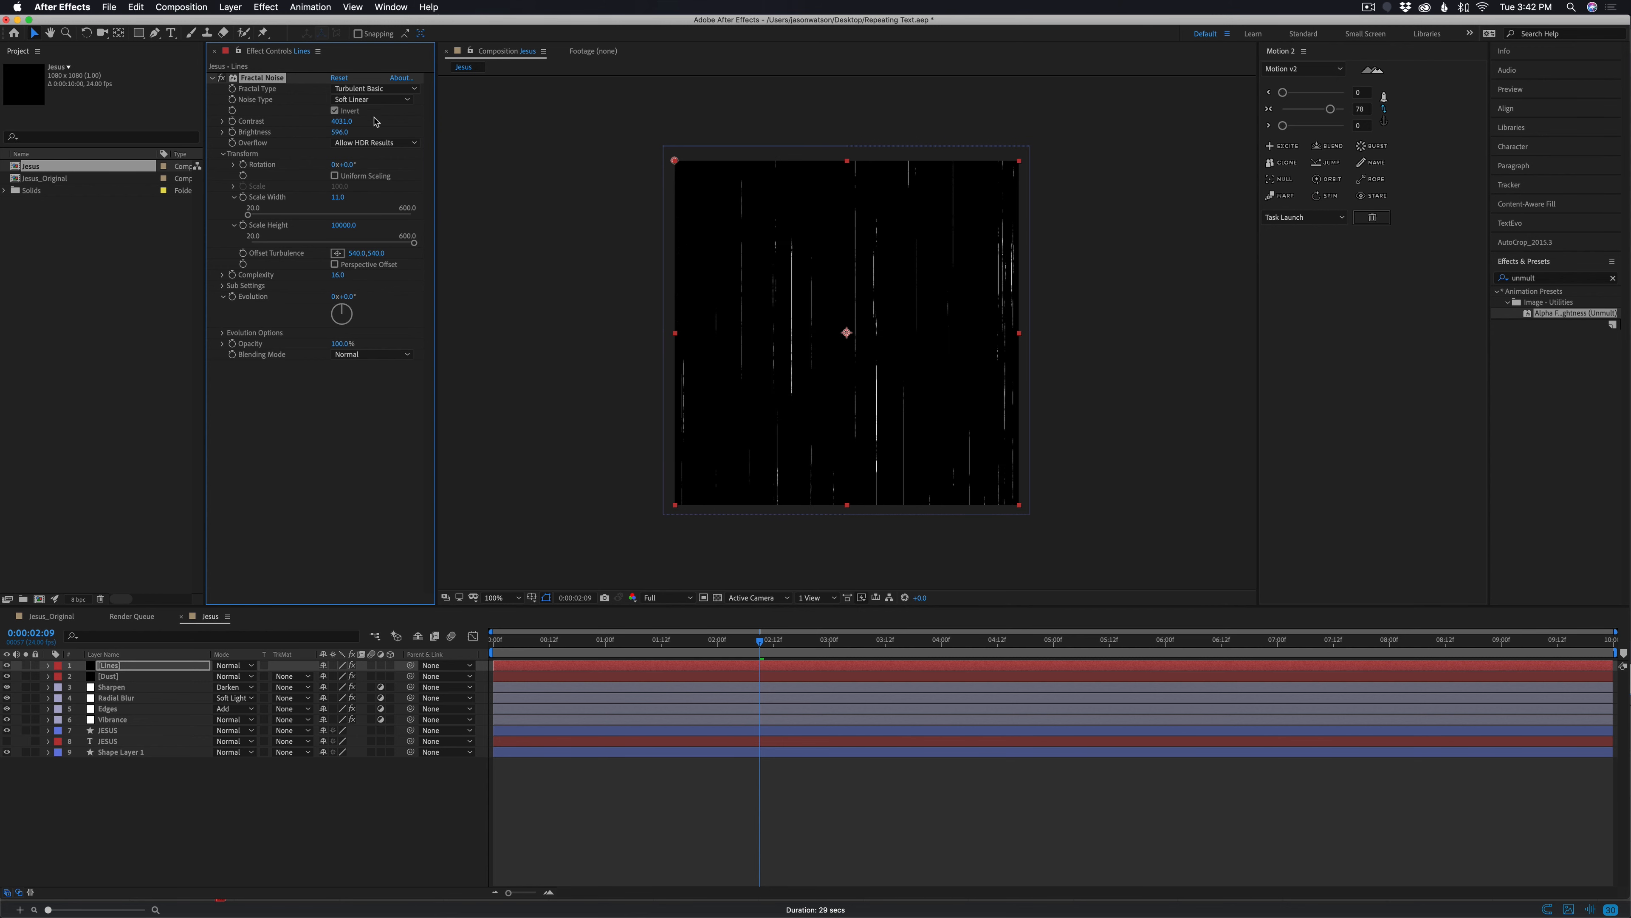
drag(389, 122, 394, 121)
drag(759, 642, 493, 642)
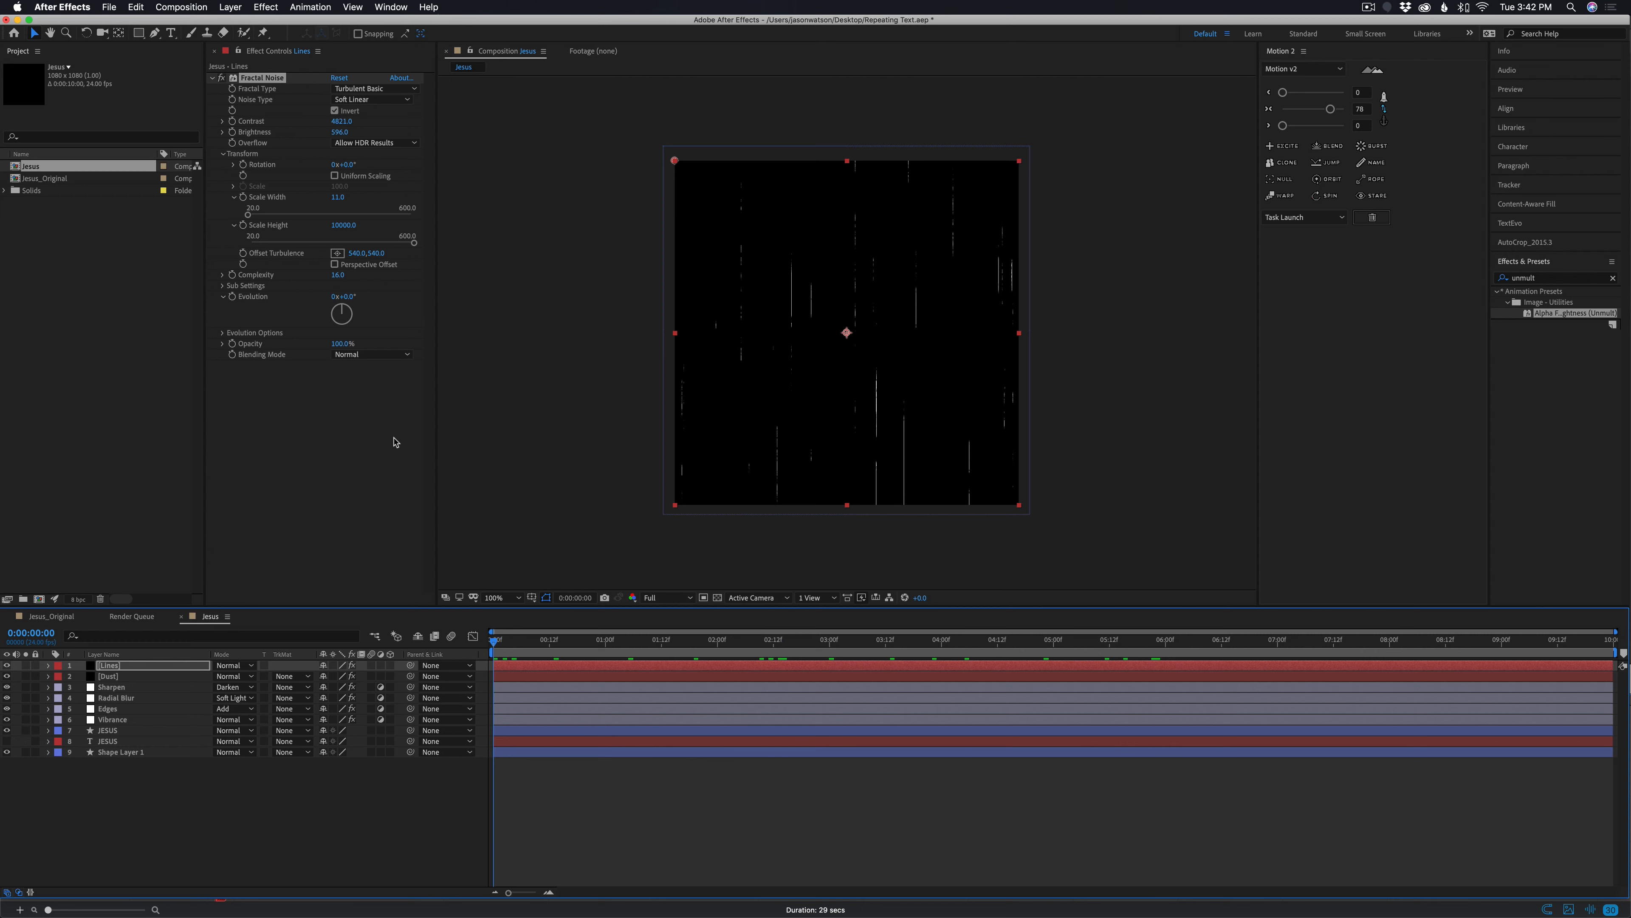
Check the Lines layer's noise in Jesus_Original, and set Turbulent Sharp, Scale Width 2, Complexity 6.5 and Contrast 2031 in the Jesus composition
click(52, 616)
click(115, 721)
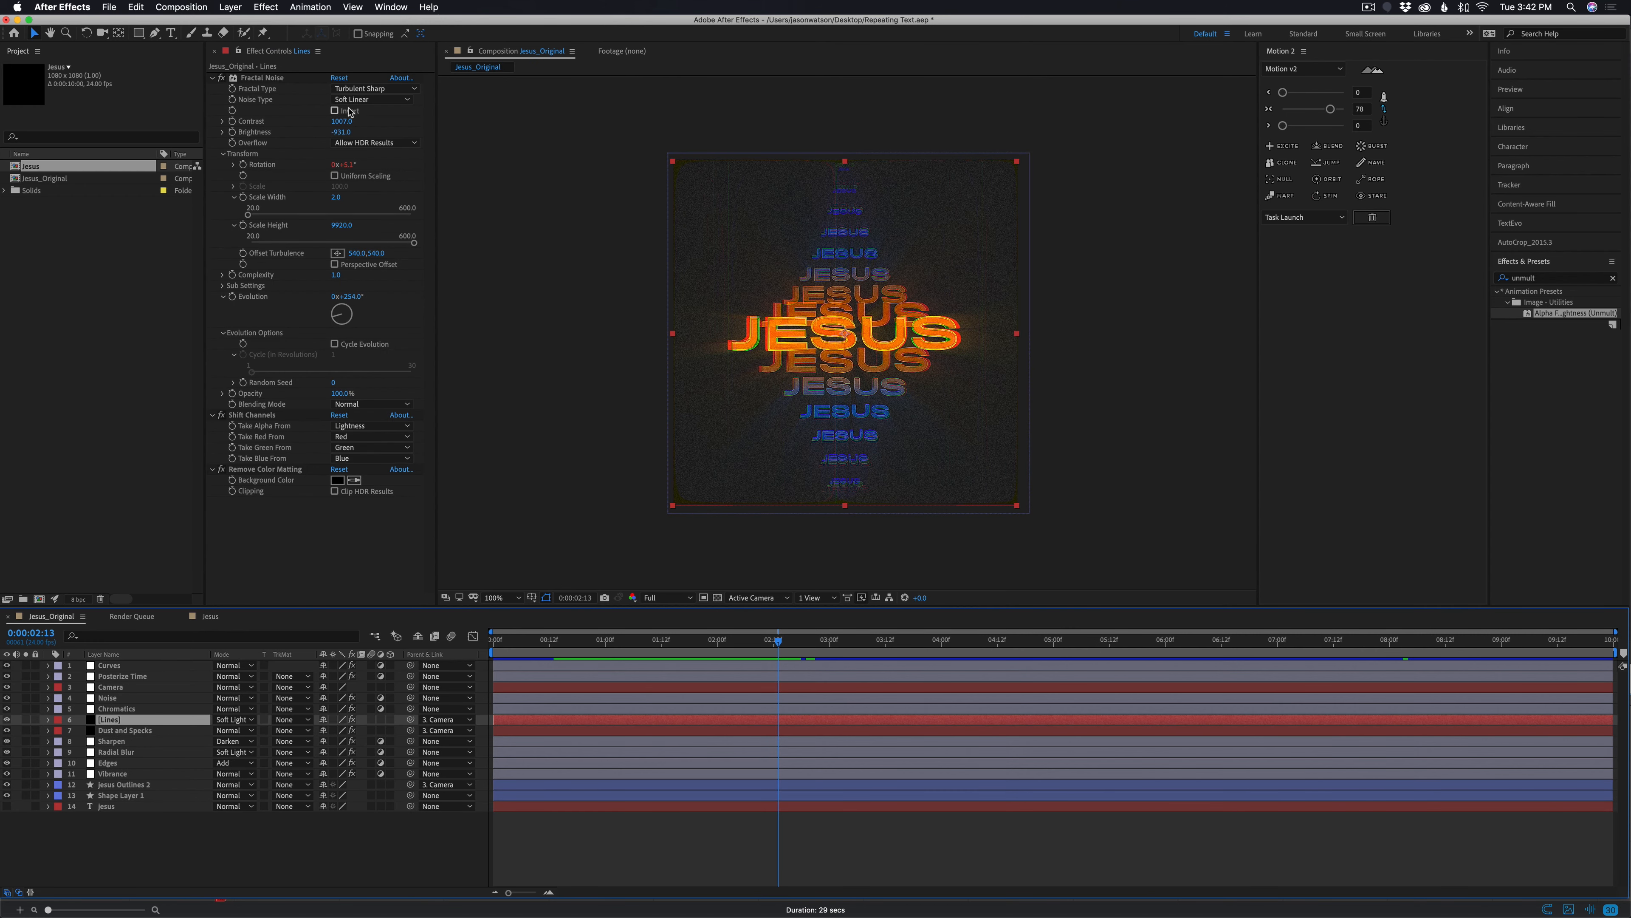
click(260, 78)
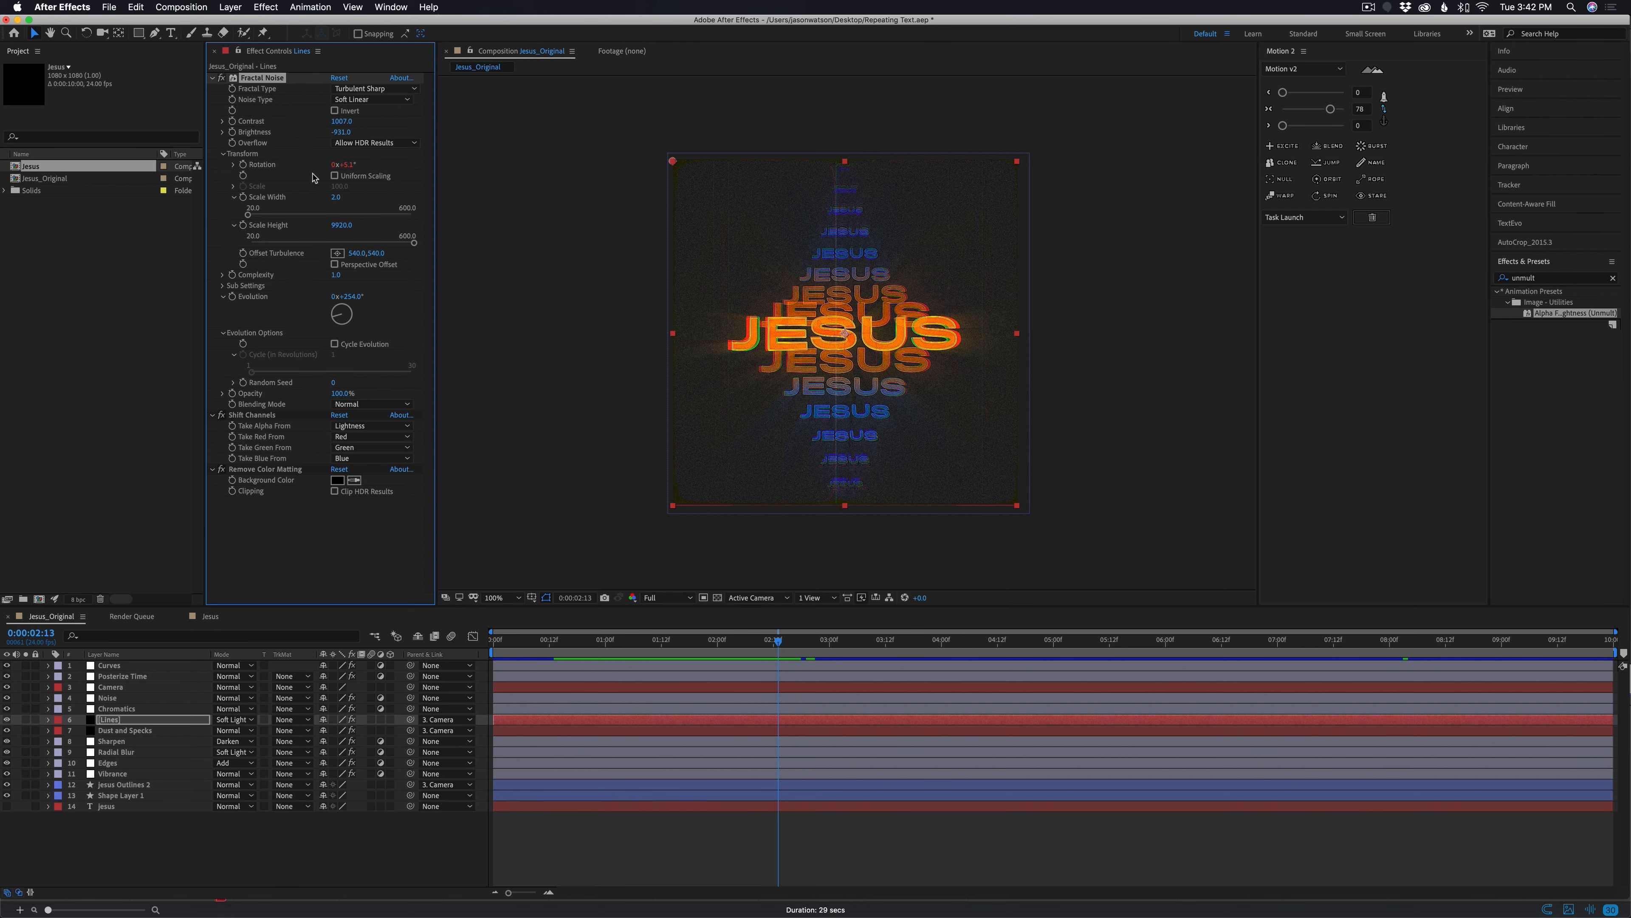
click(210, 616)
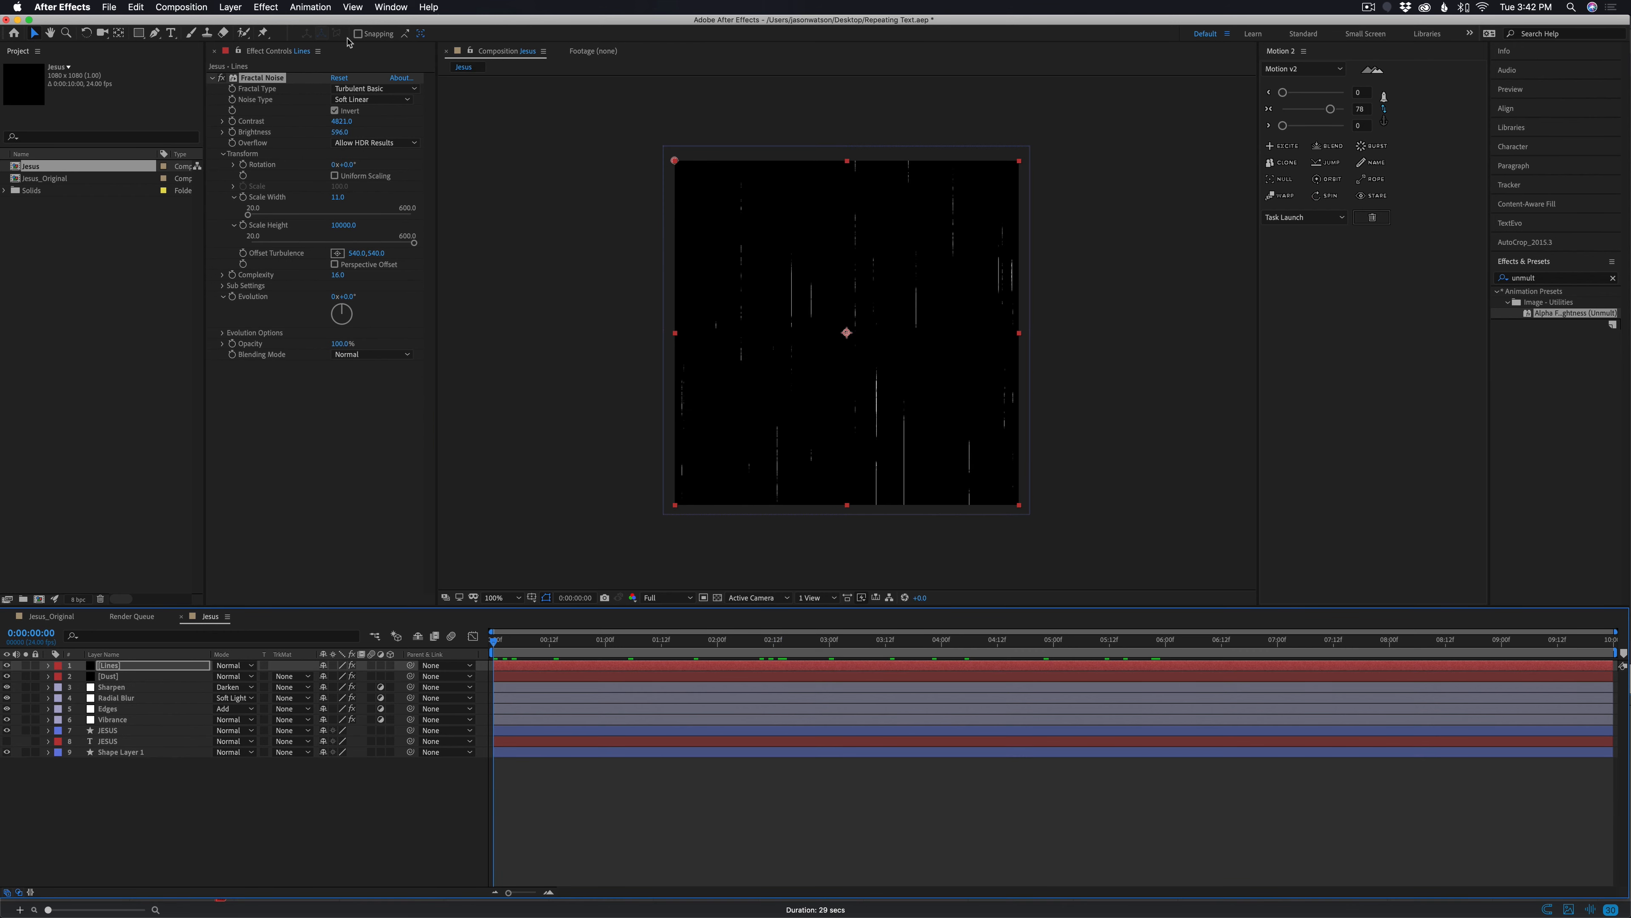
click(374, 89)
click(375, 146)
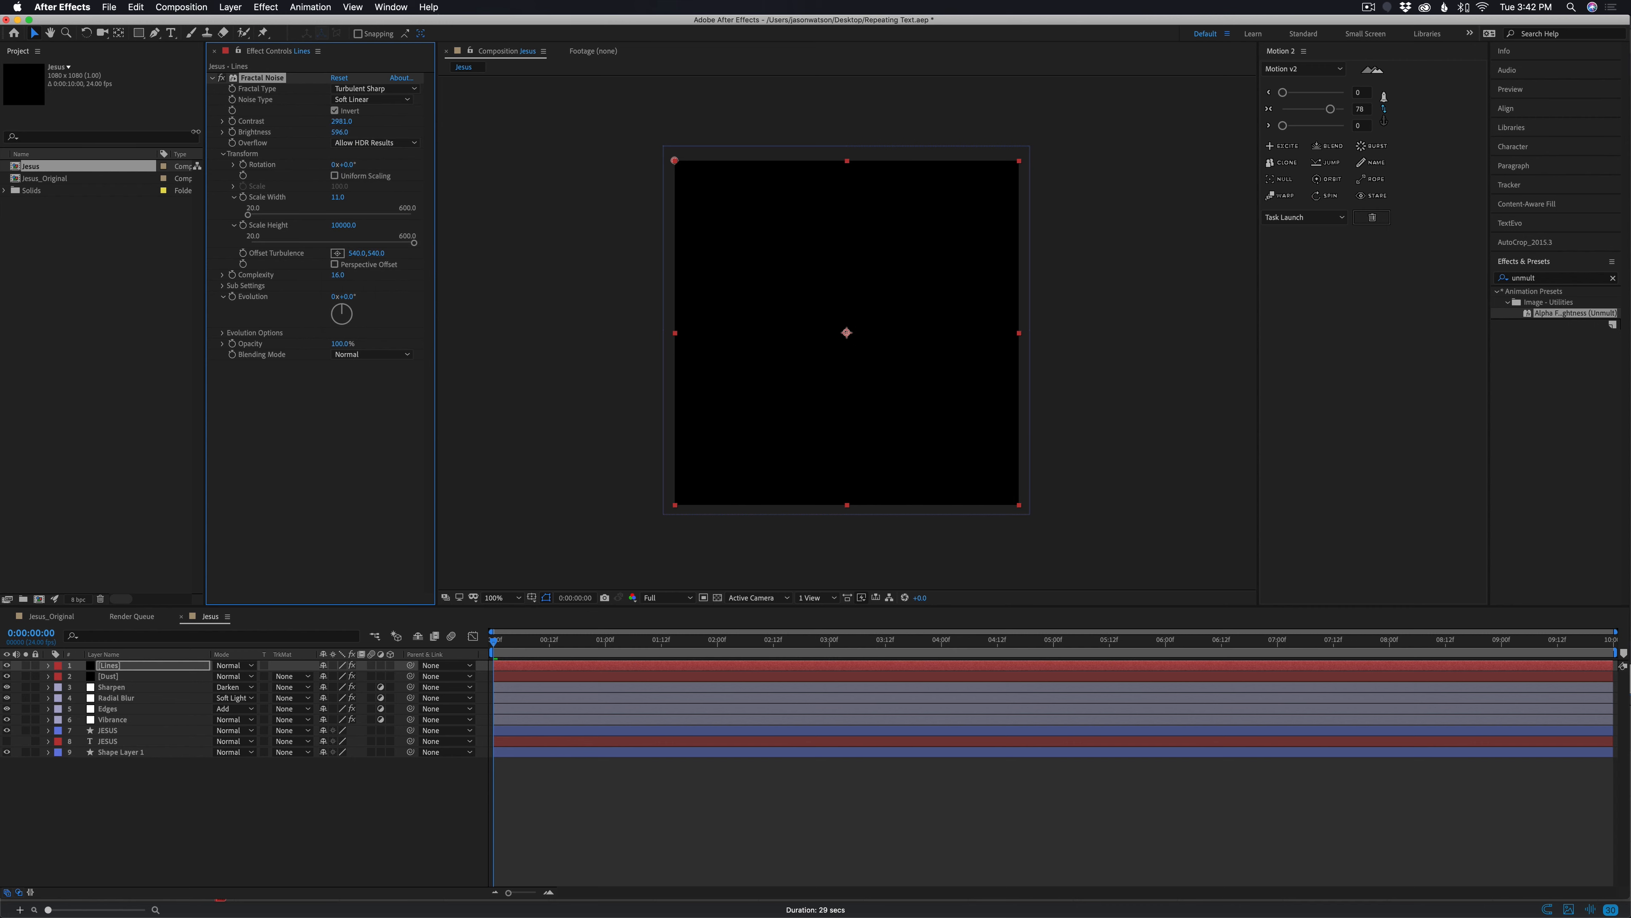
drag(196, 131, 142, 136)
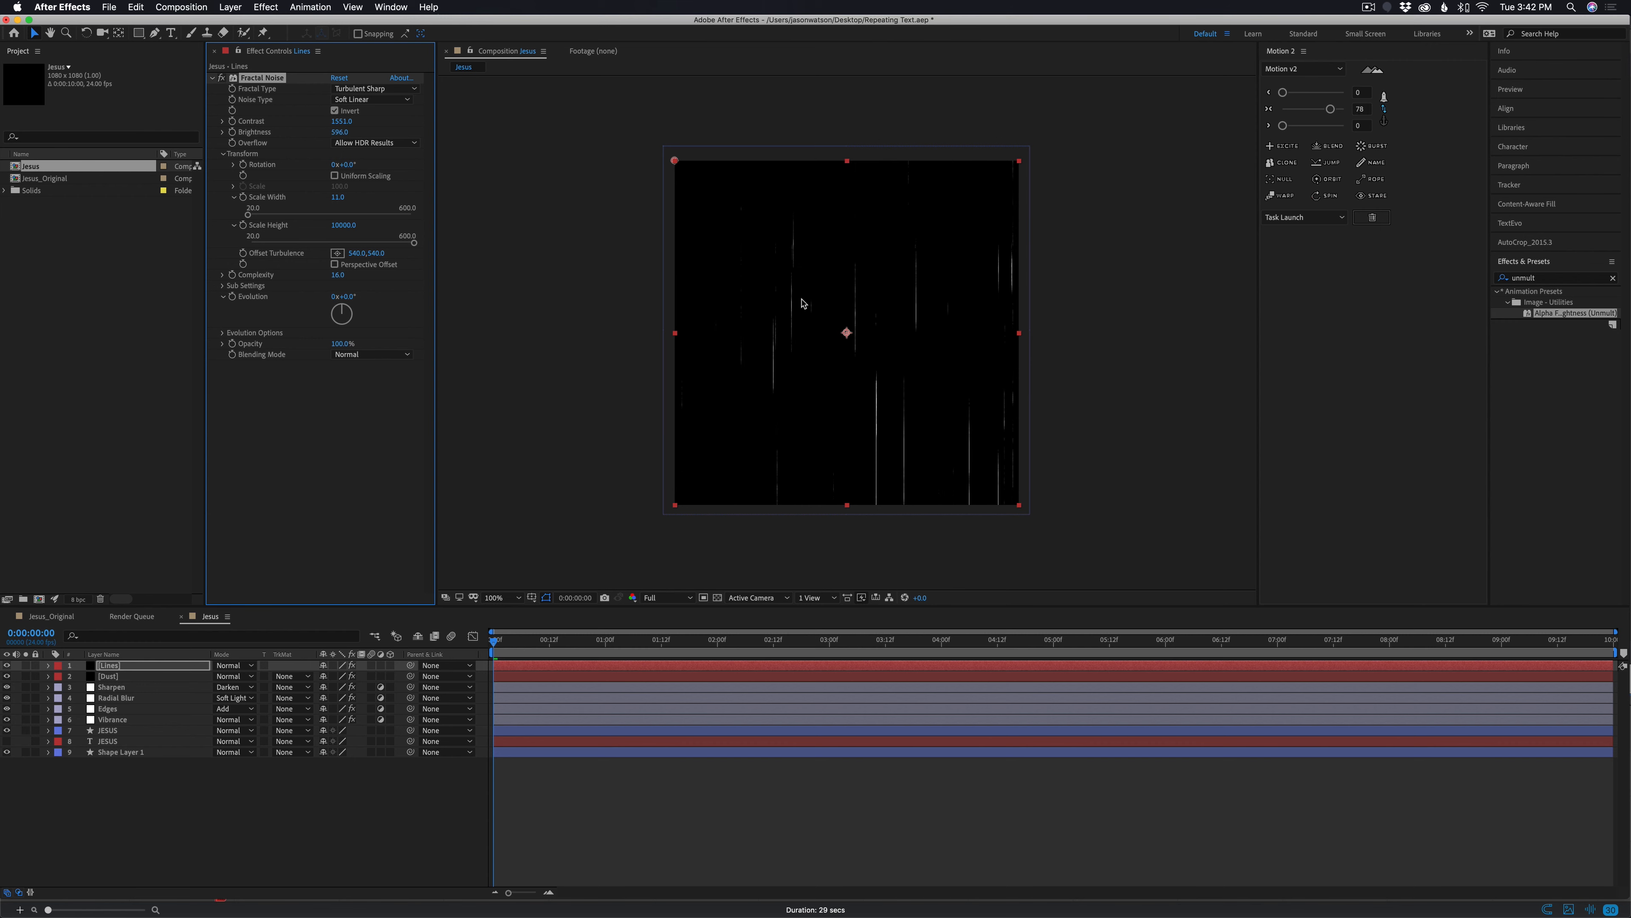
drag(339, 197, 333, 198)
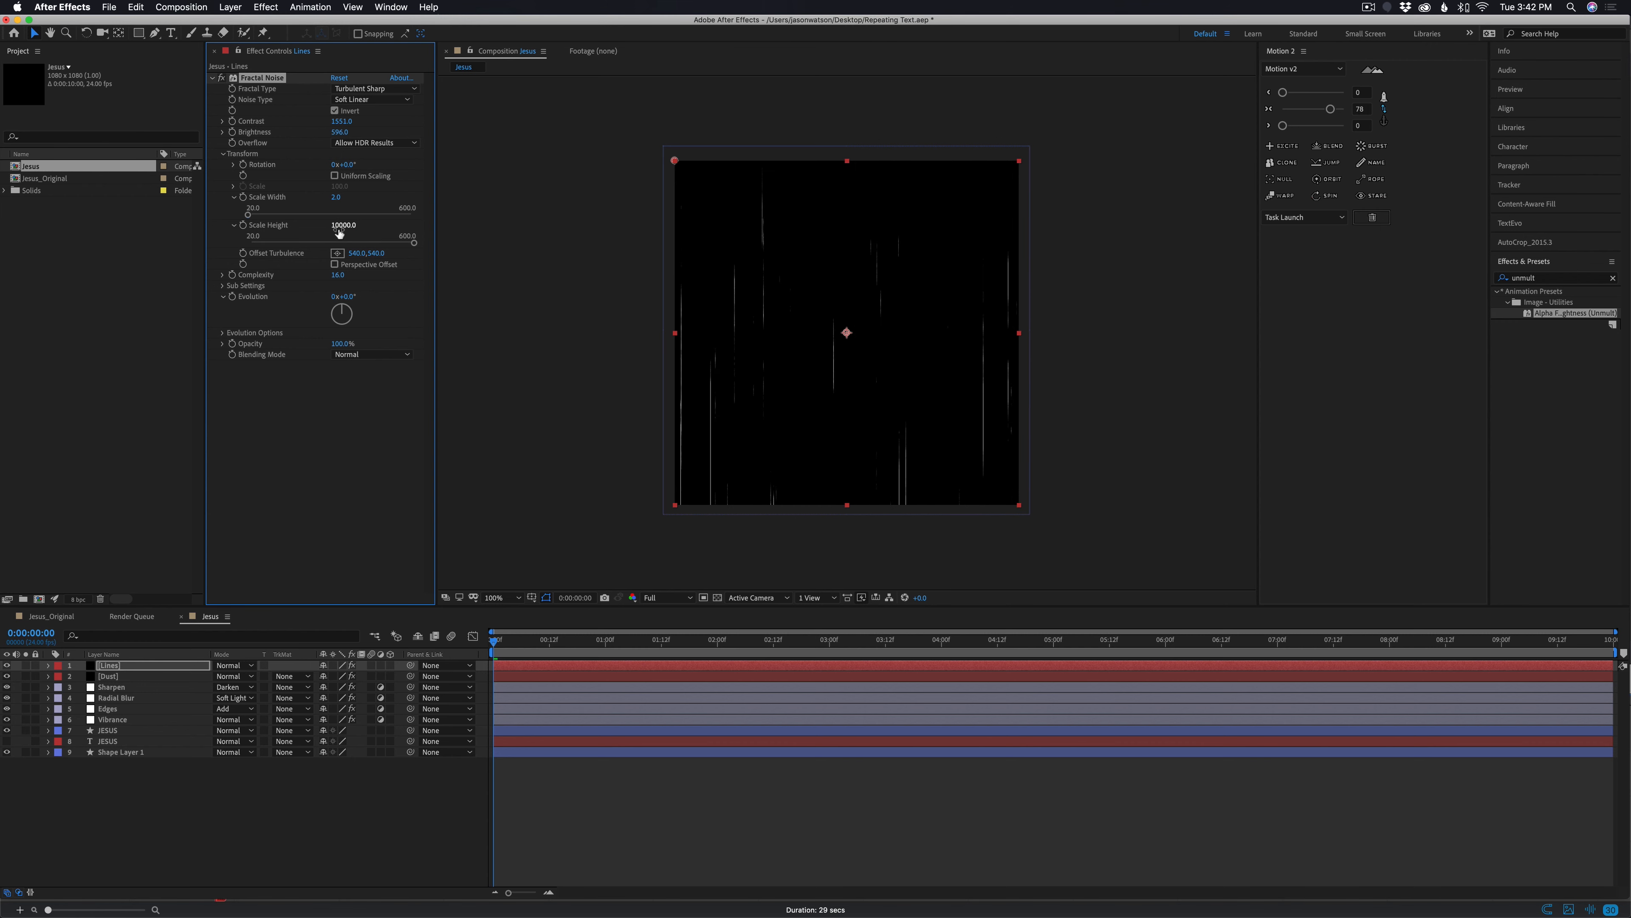
drag(272, 277, 256, 278)
drag(339, 121, 371, 121)
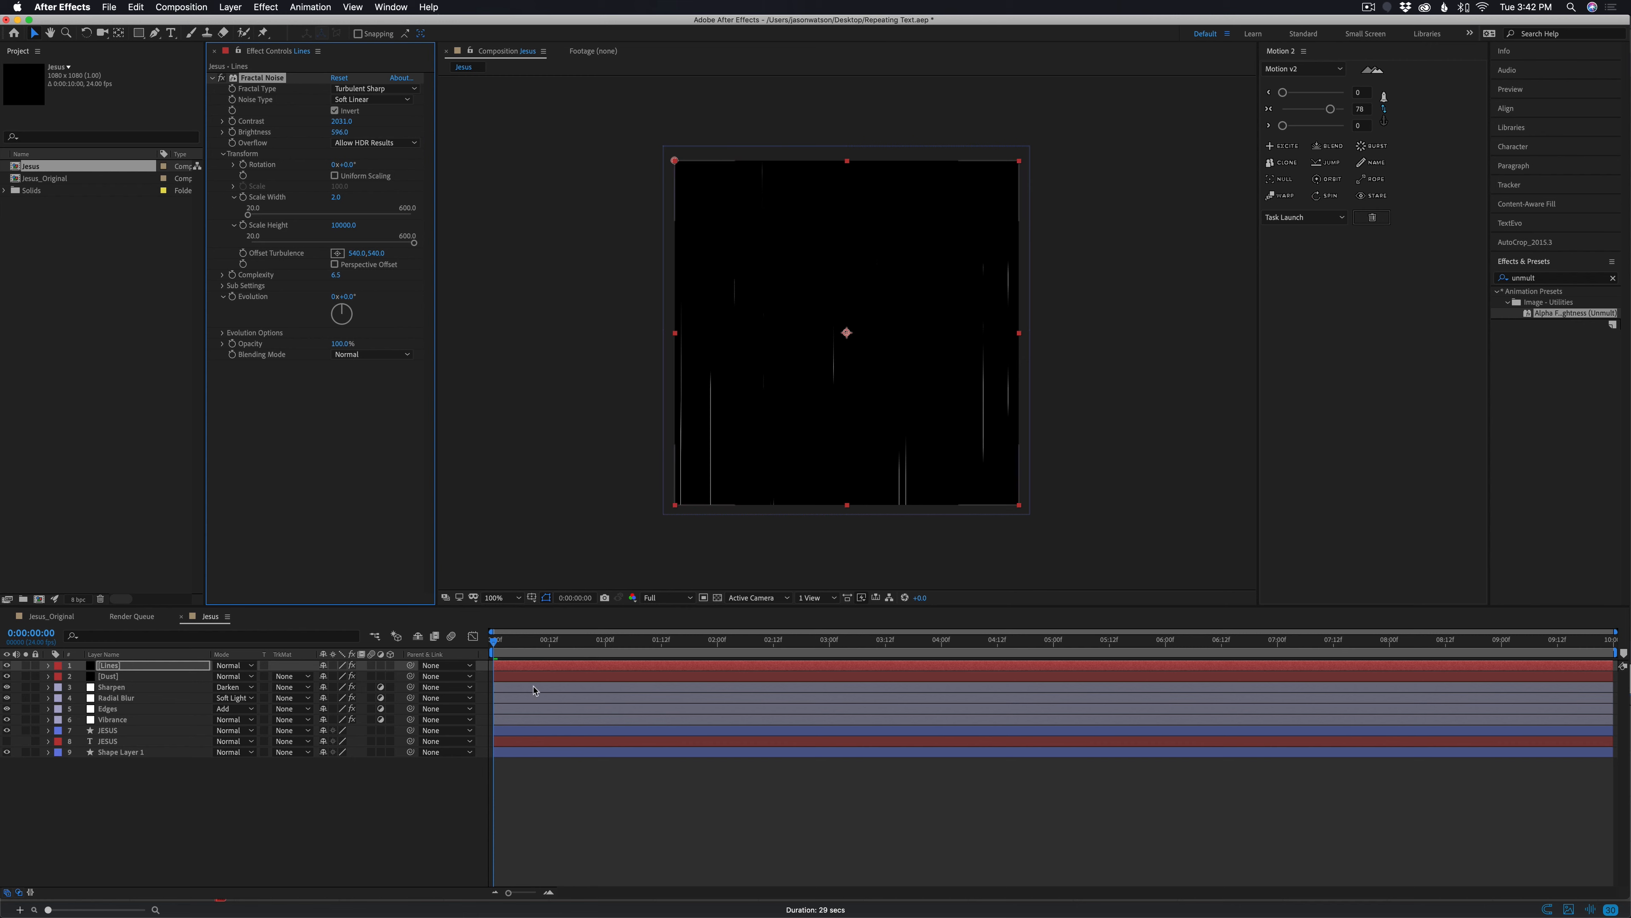
Keyframe the noise Evolution from the start to 0:00:09:23, set Brightness to 521 and preview the moving lines
click(222, 334)
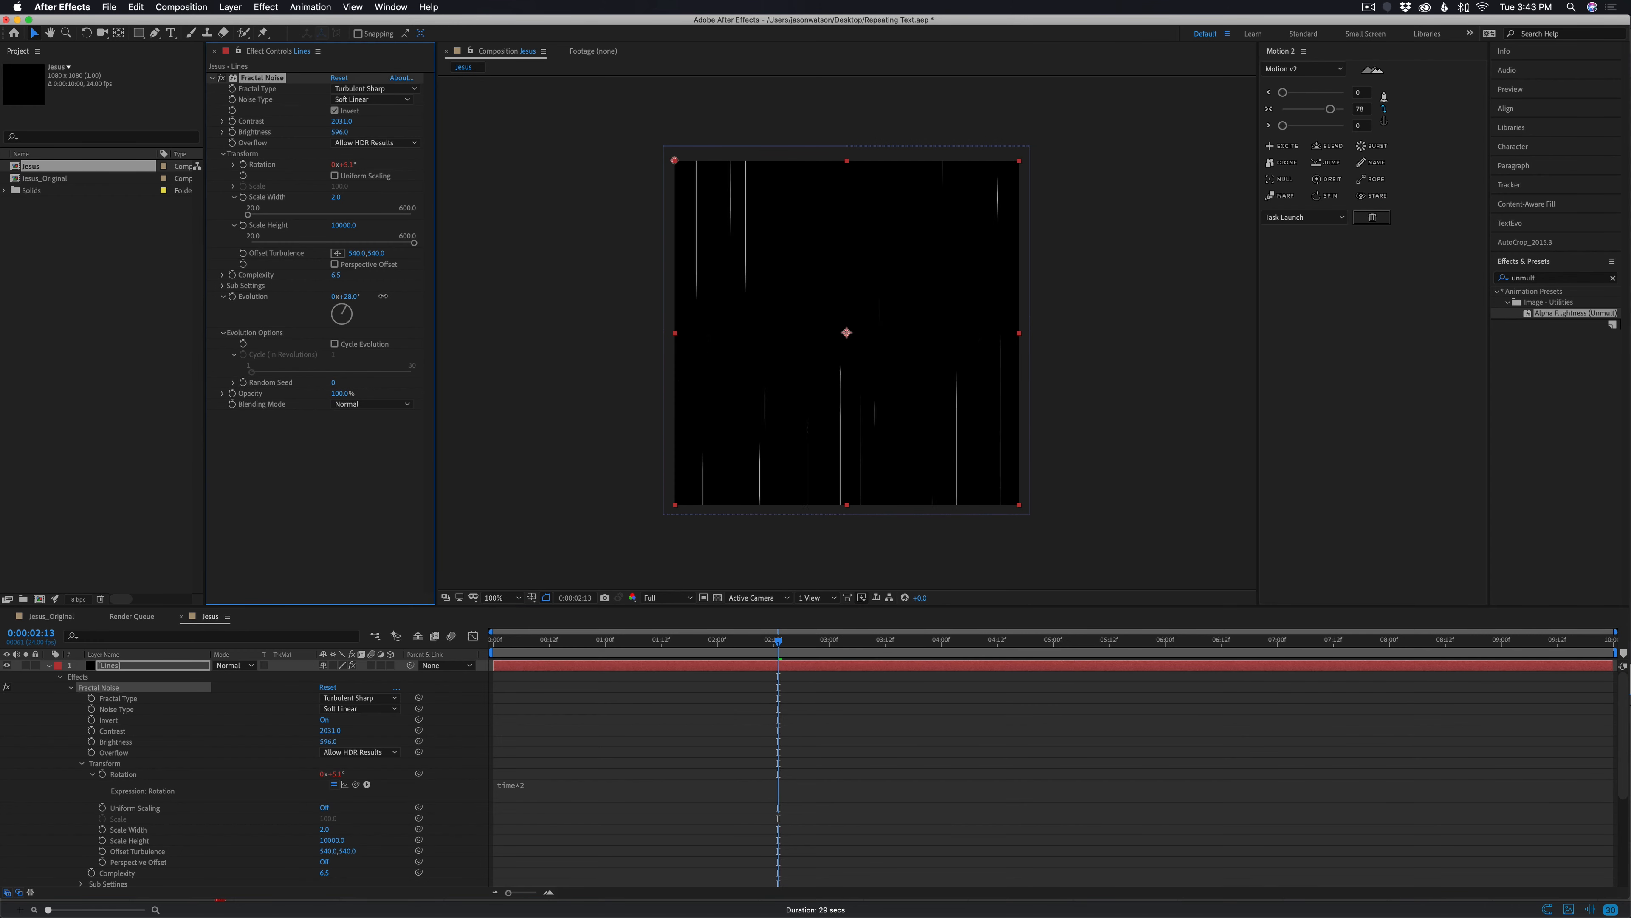
drag(345, 296, 434, 296)
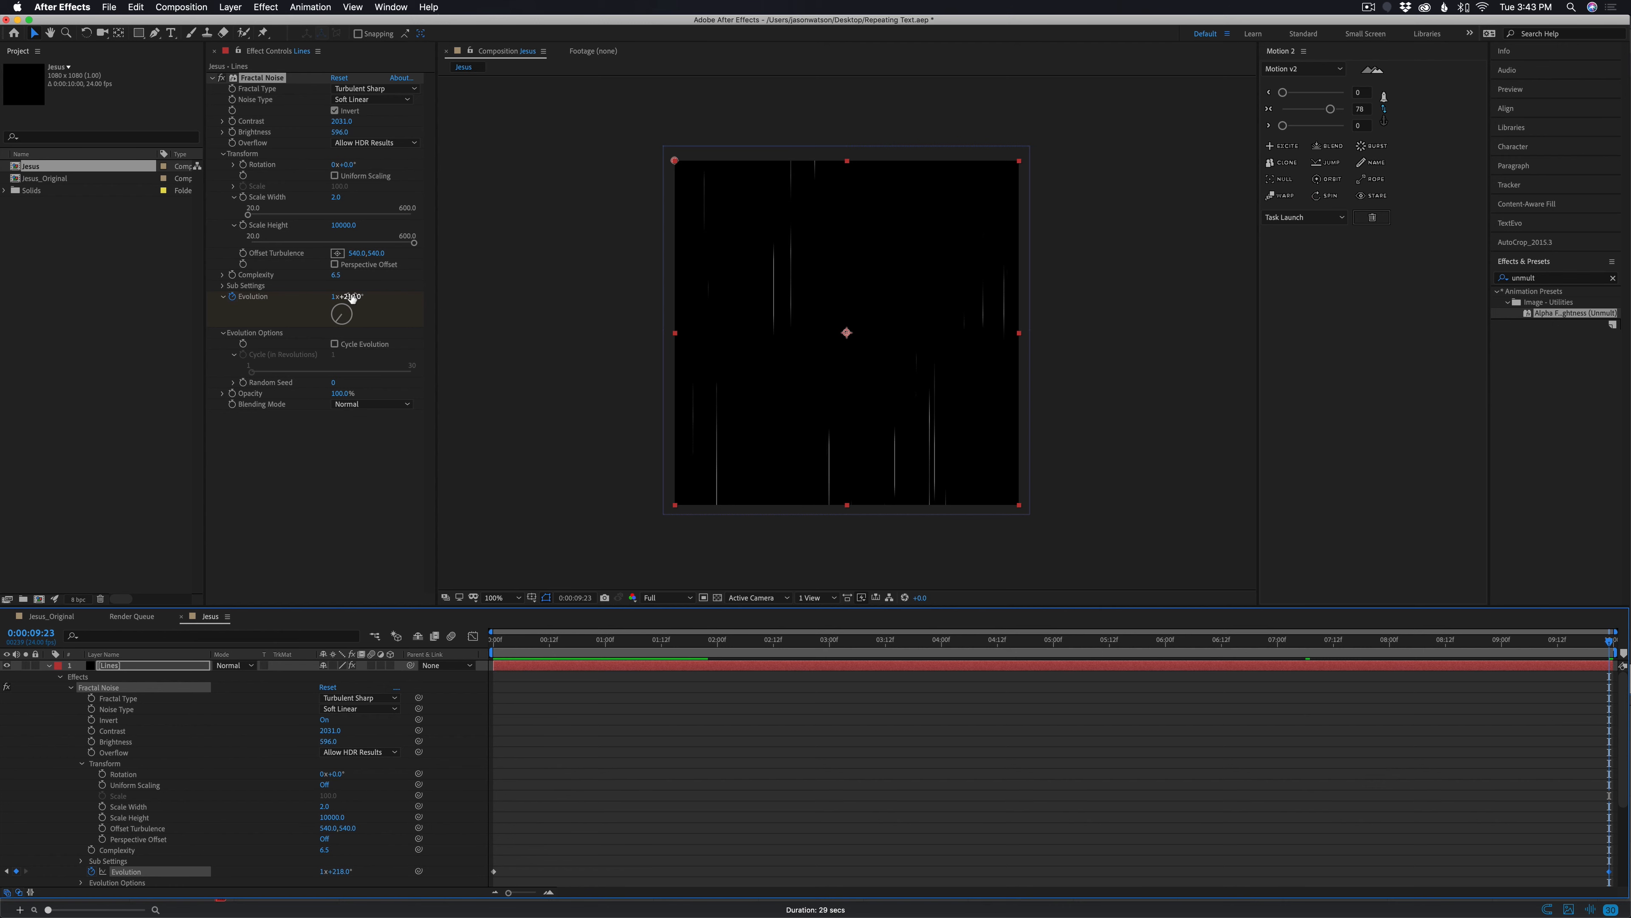
drag(347, 296, 649, 299)
drag(602, 640, 431, 686)
key(space)
key(space)
drag(332, 132, 297, 133)
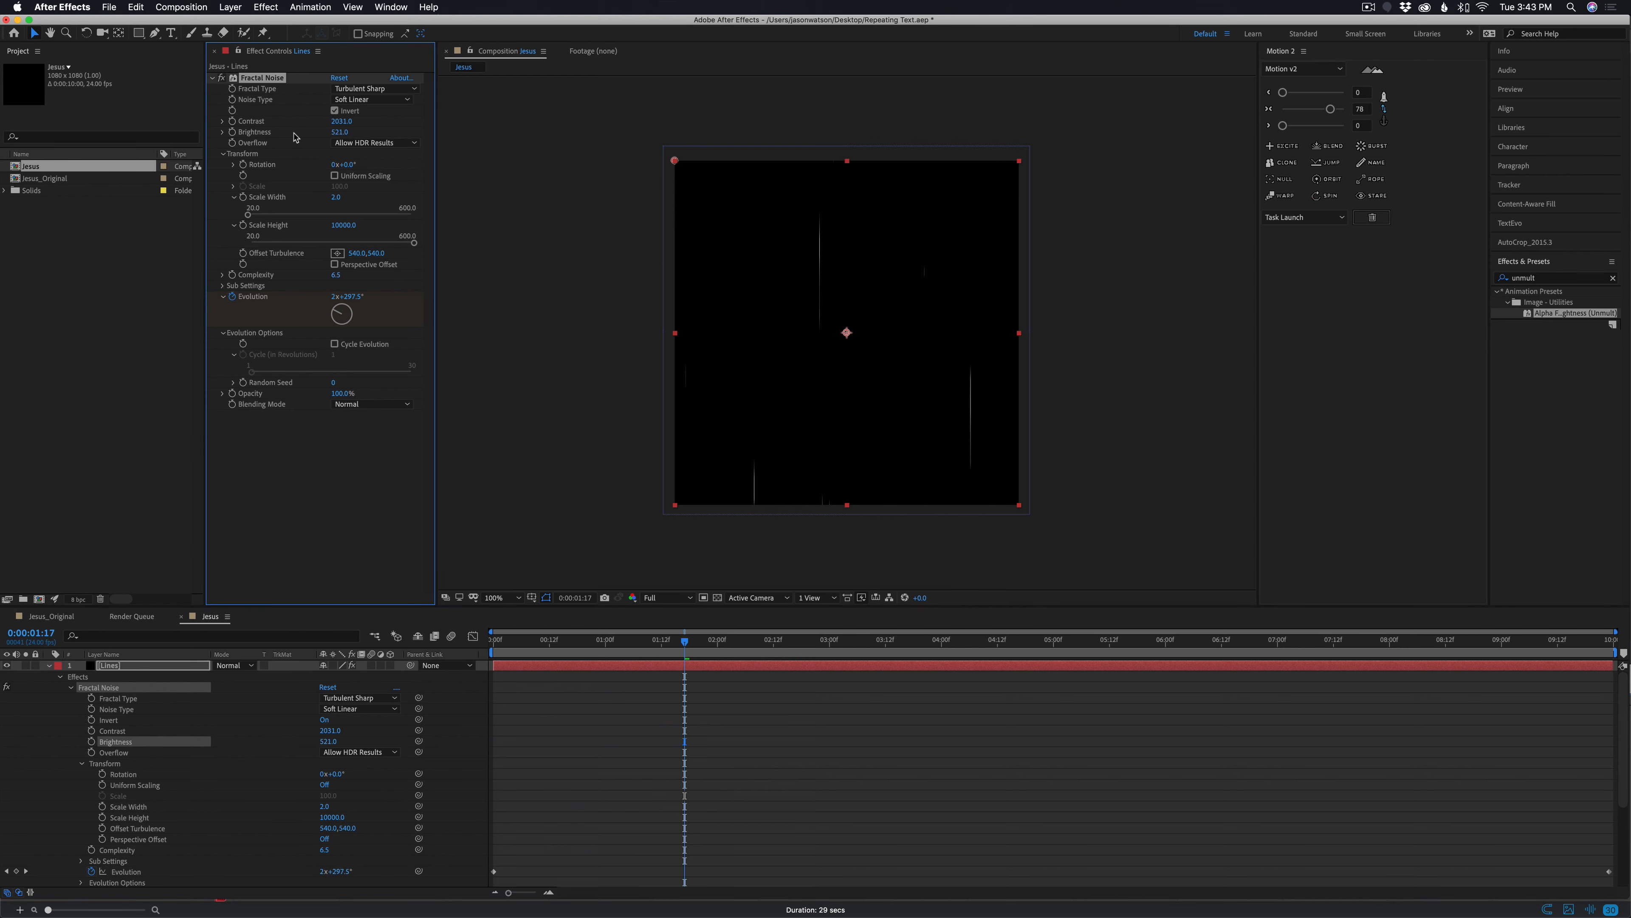
key(space)
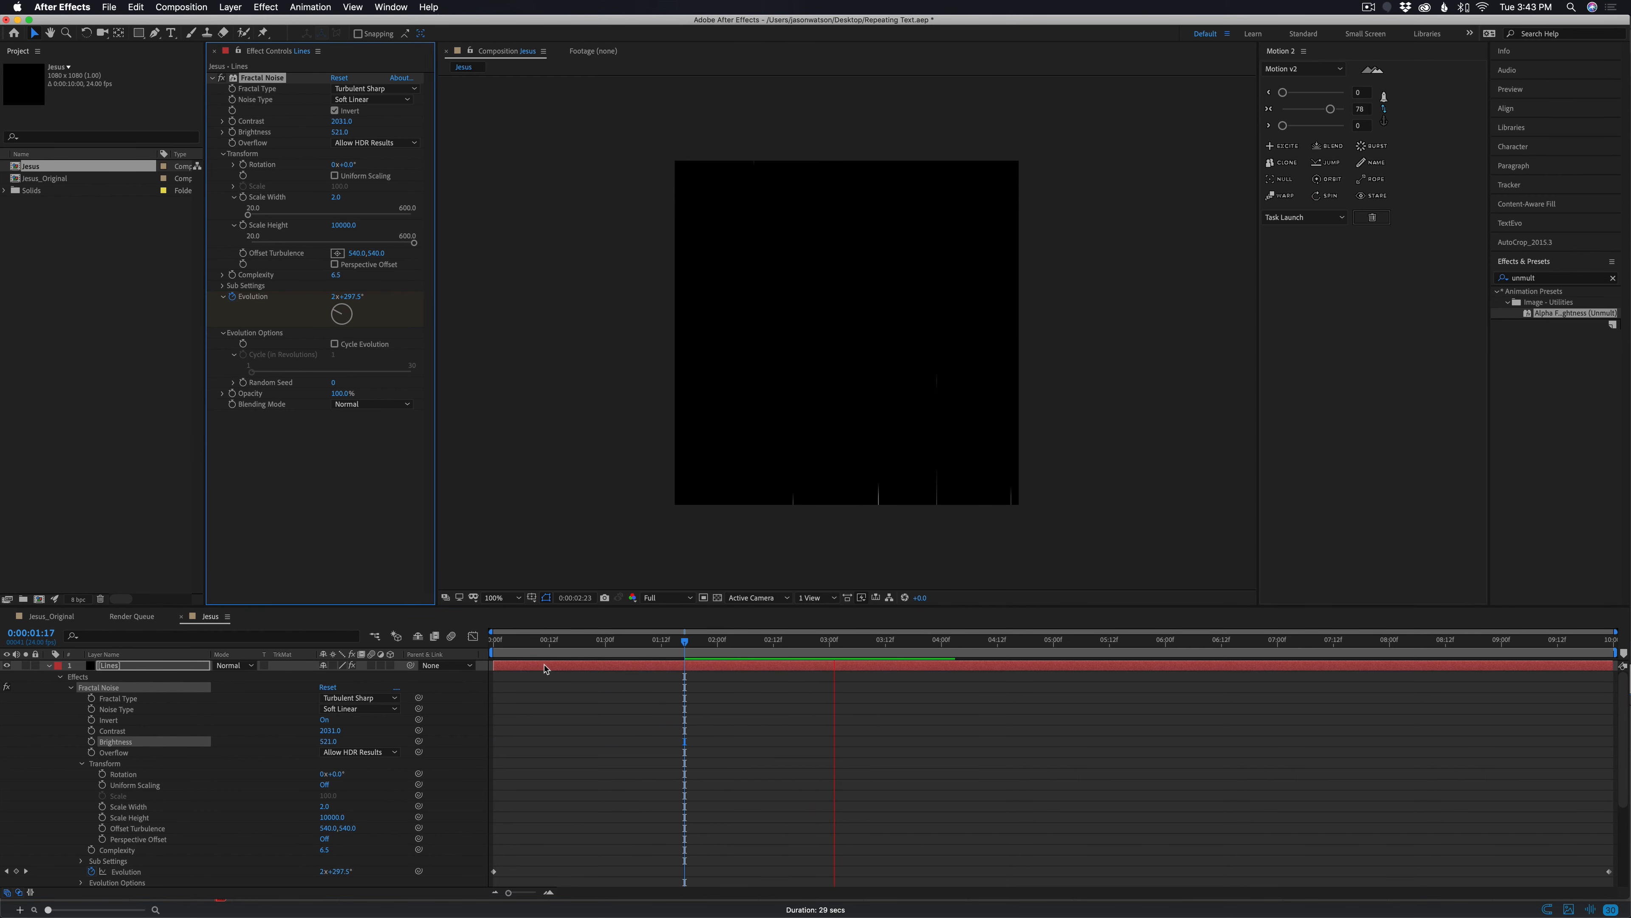
Replace the Lines layer's Fractal Noise with a copy from the Lines layer in Jesus_Original and preview it from the start
click(53, 615)
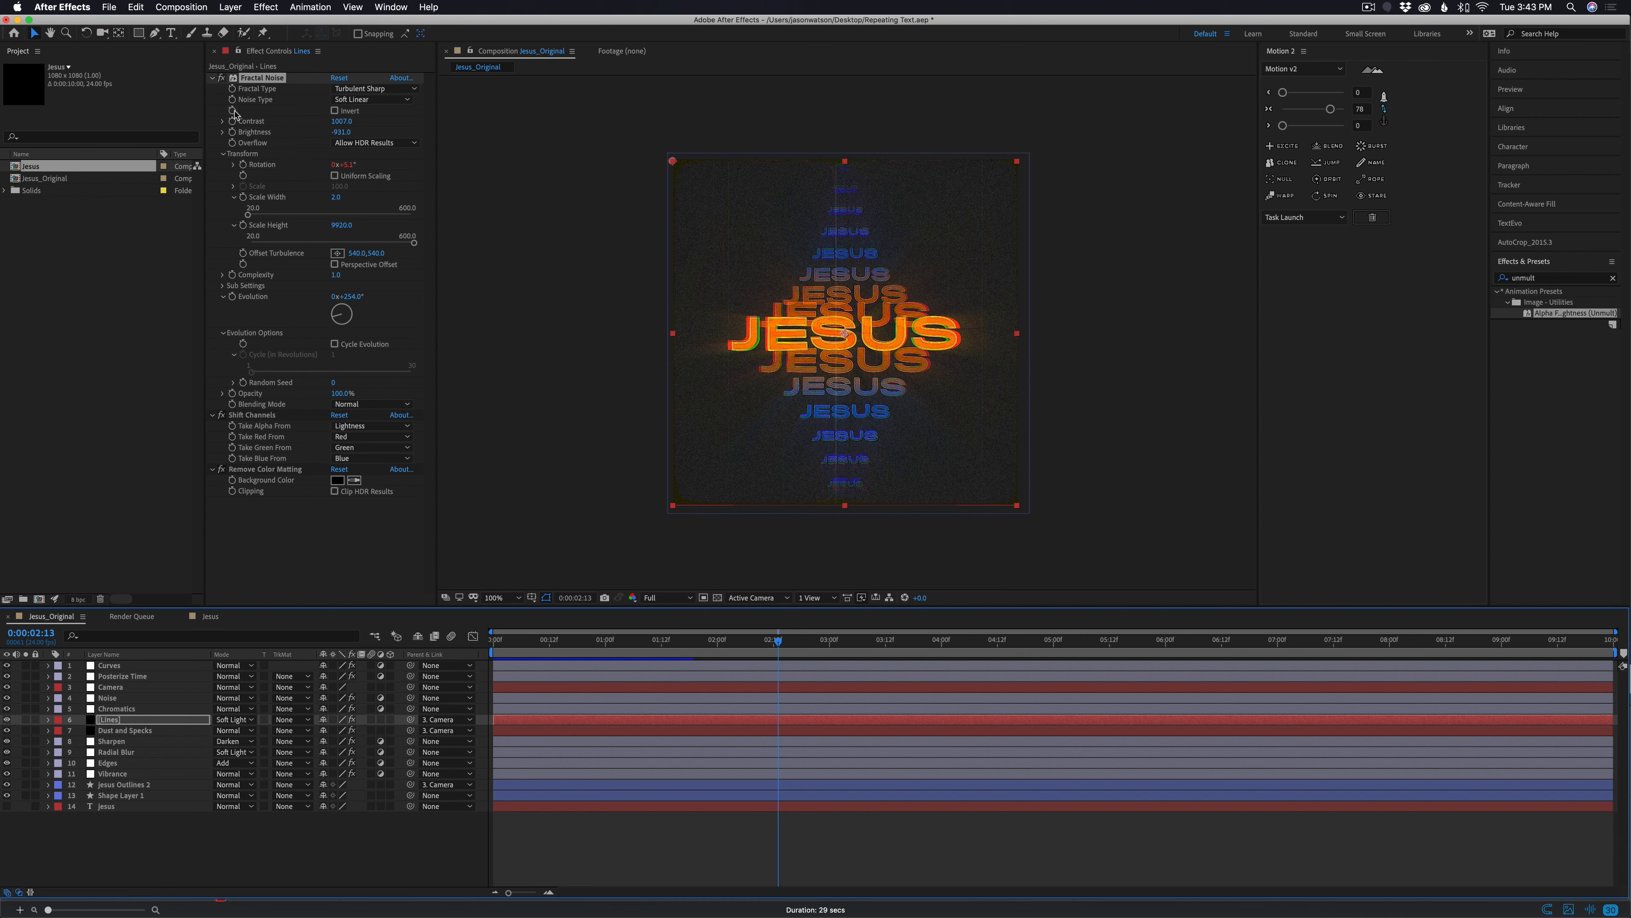
click(259, 78)
click(210, 617)
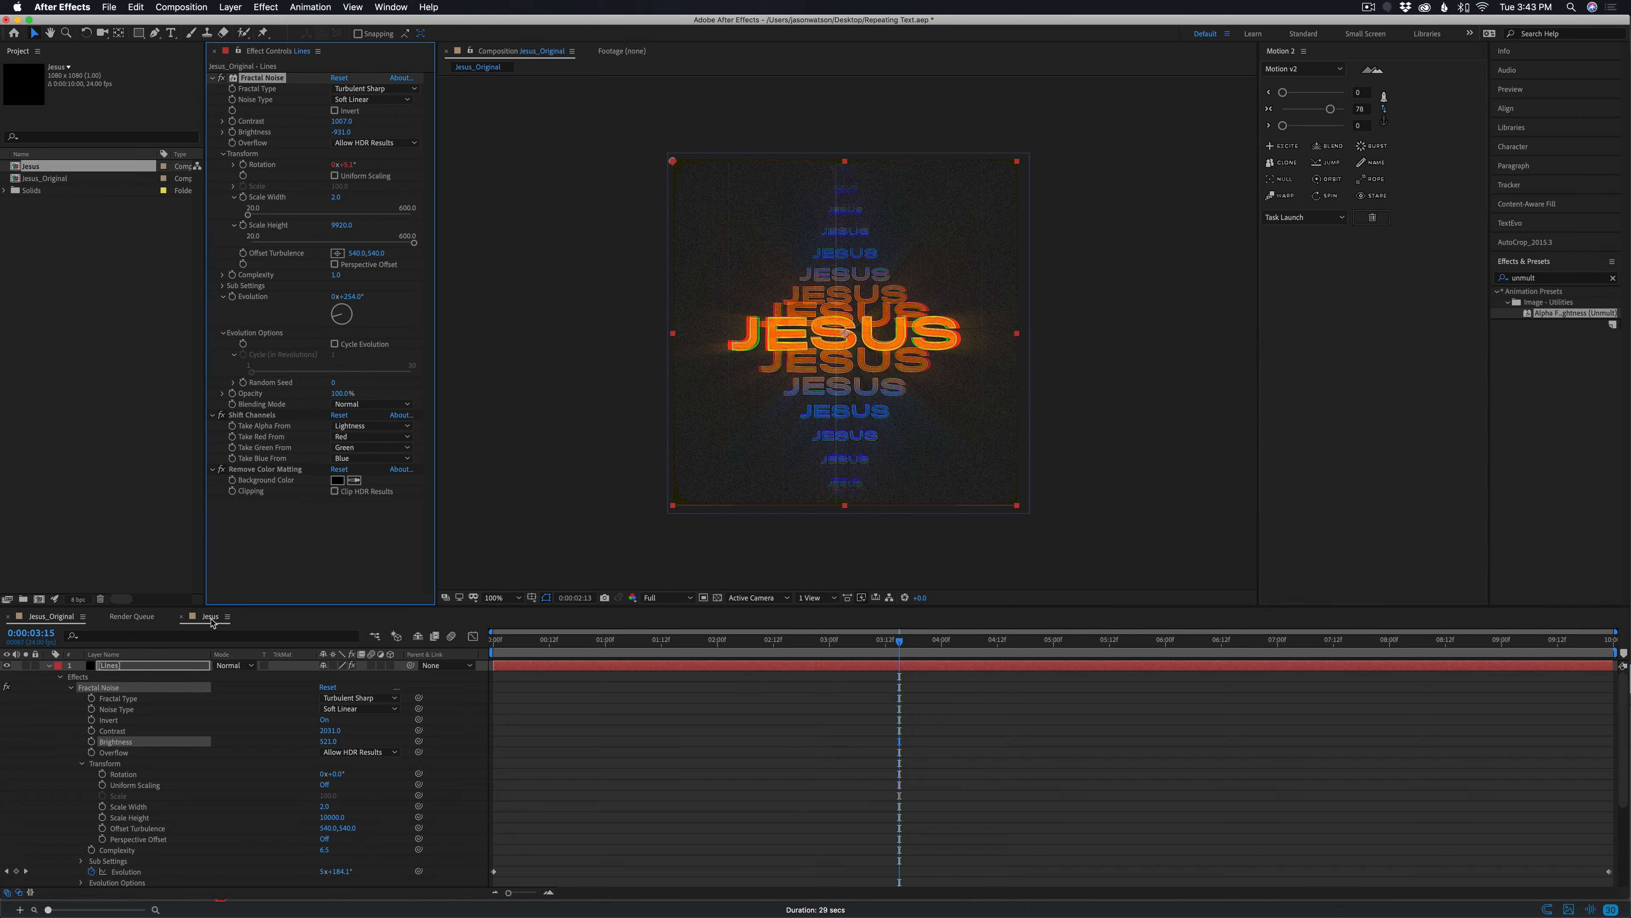
click(269, 78)
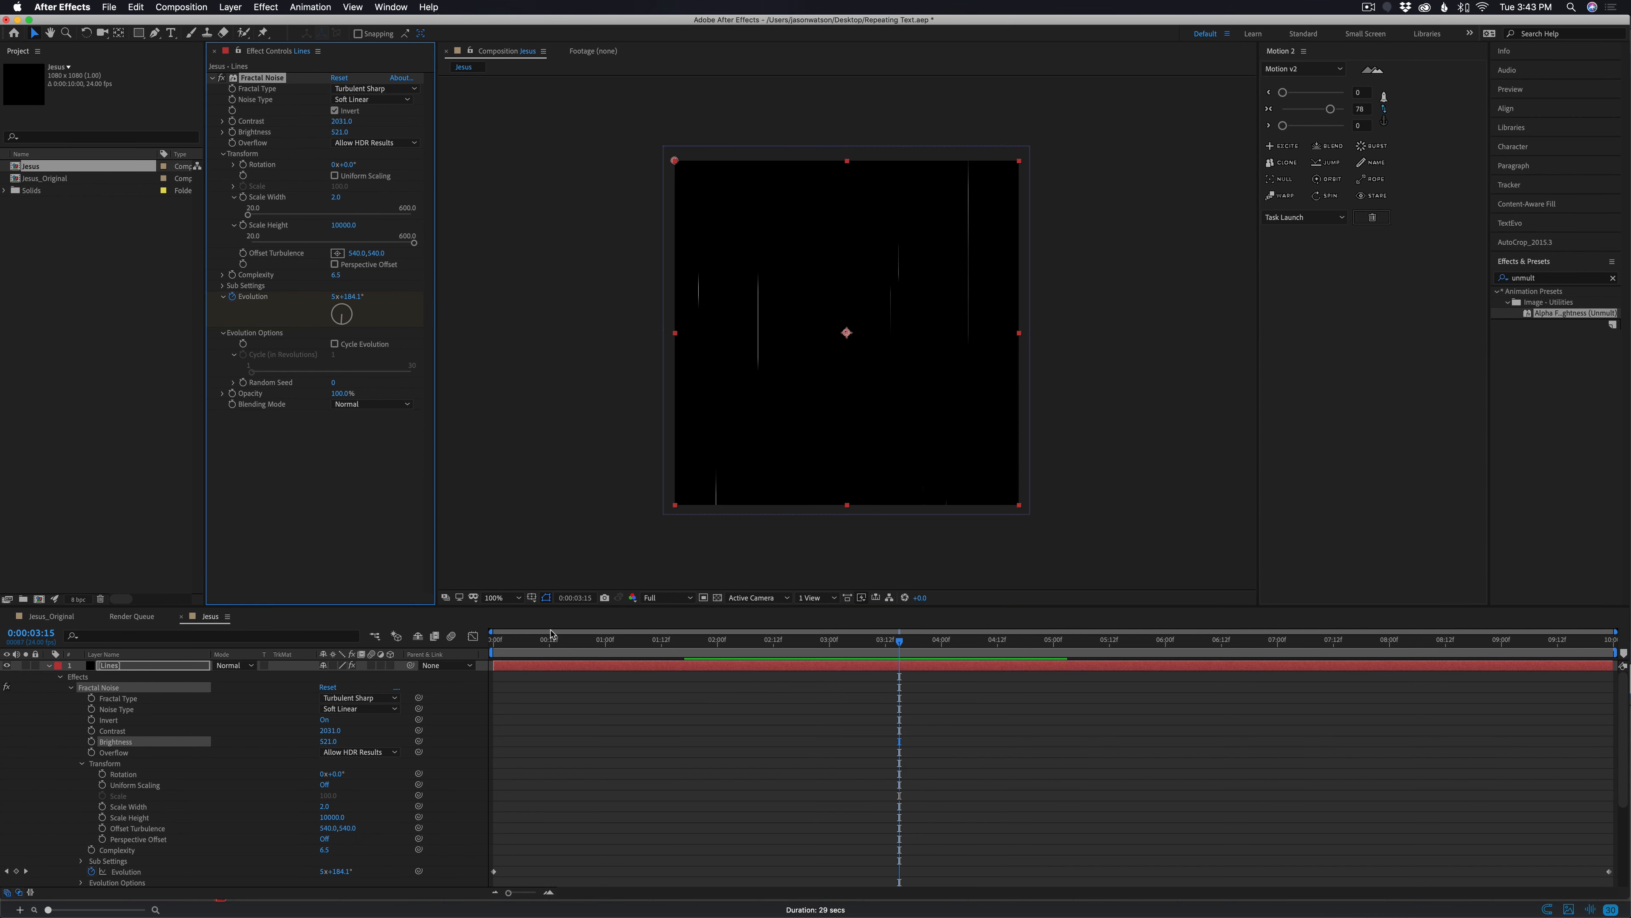
drag(544, 643, 492, 650)
key(super+v)
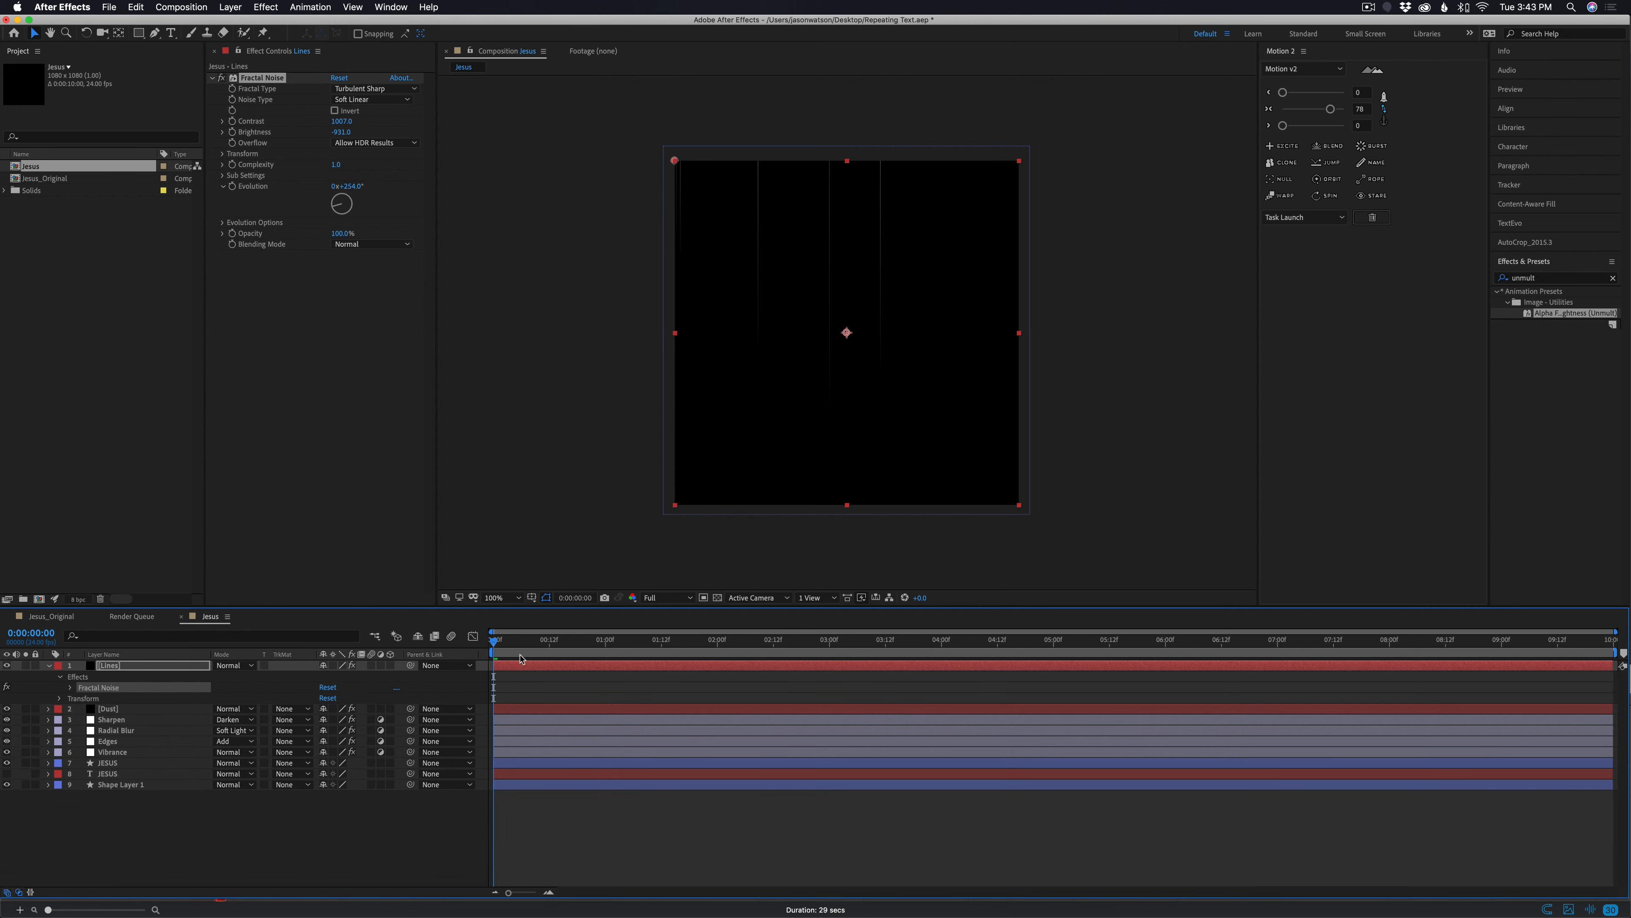
key(space)
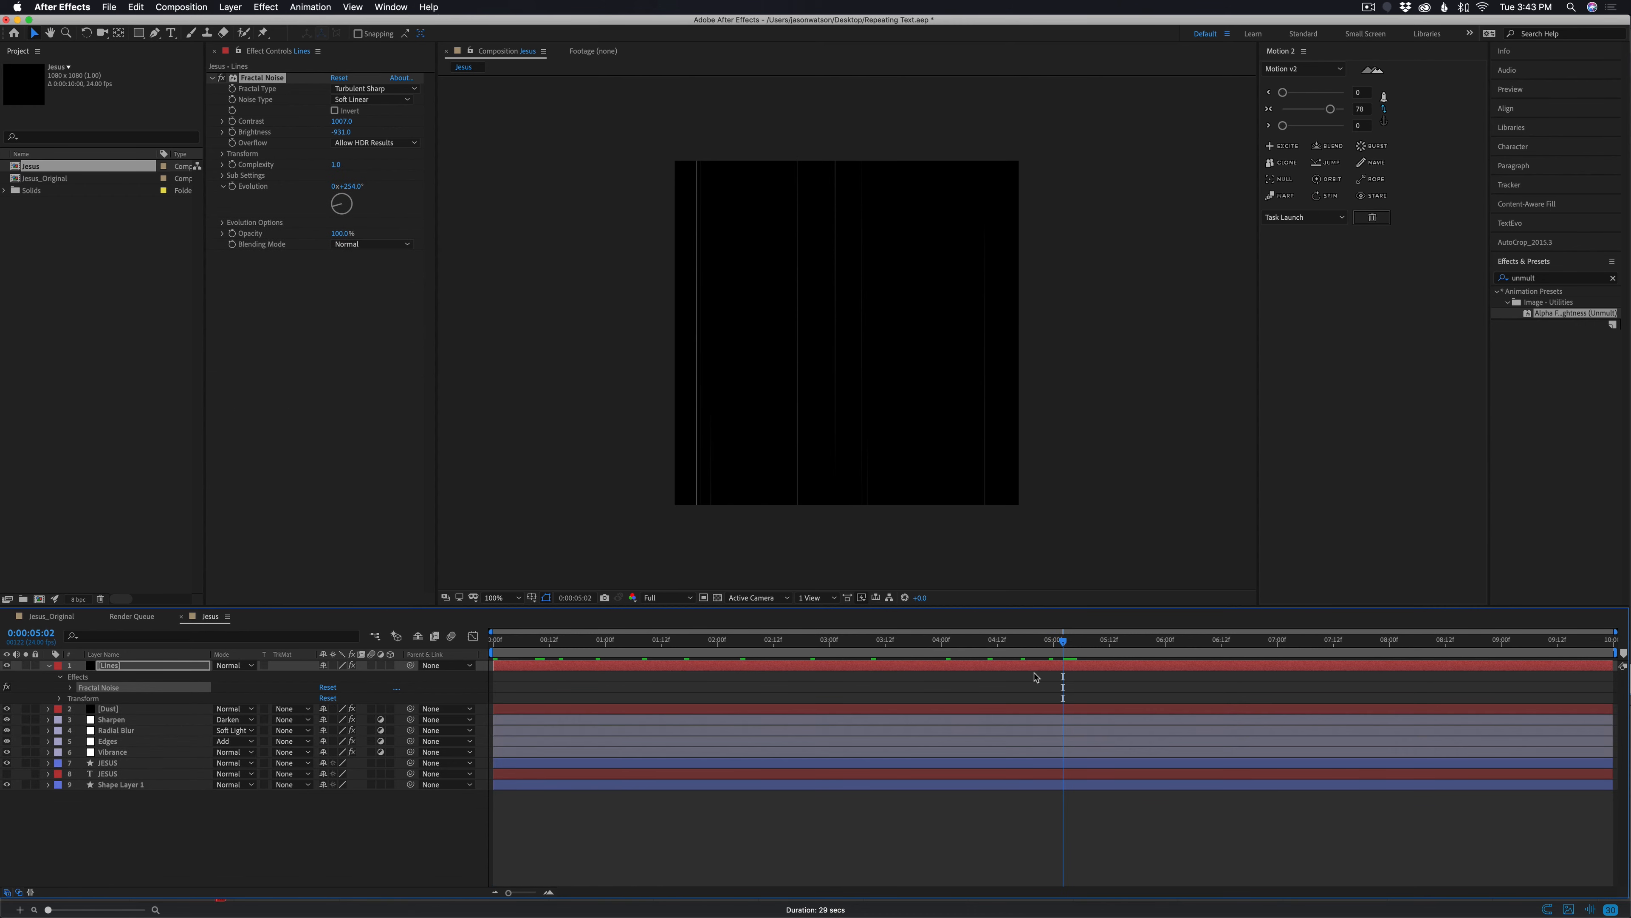
key(space)
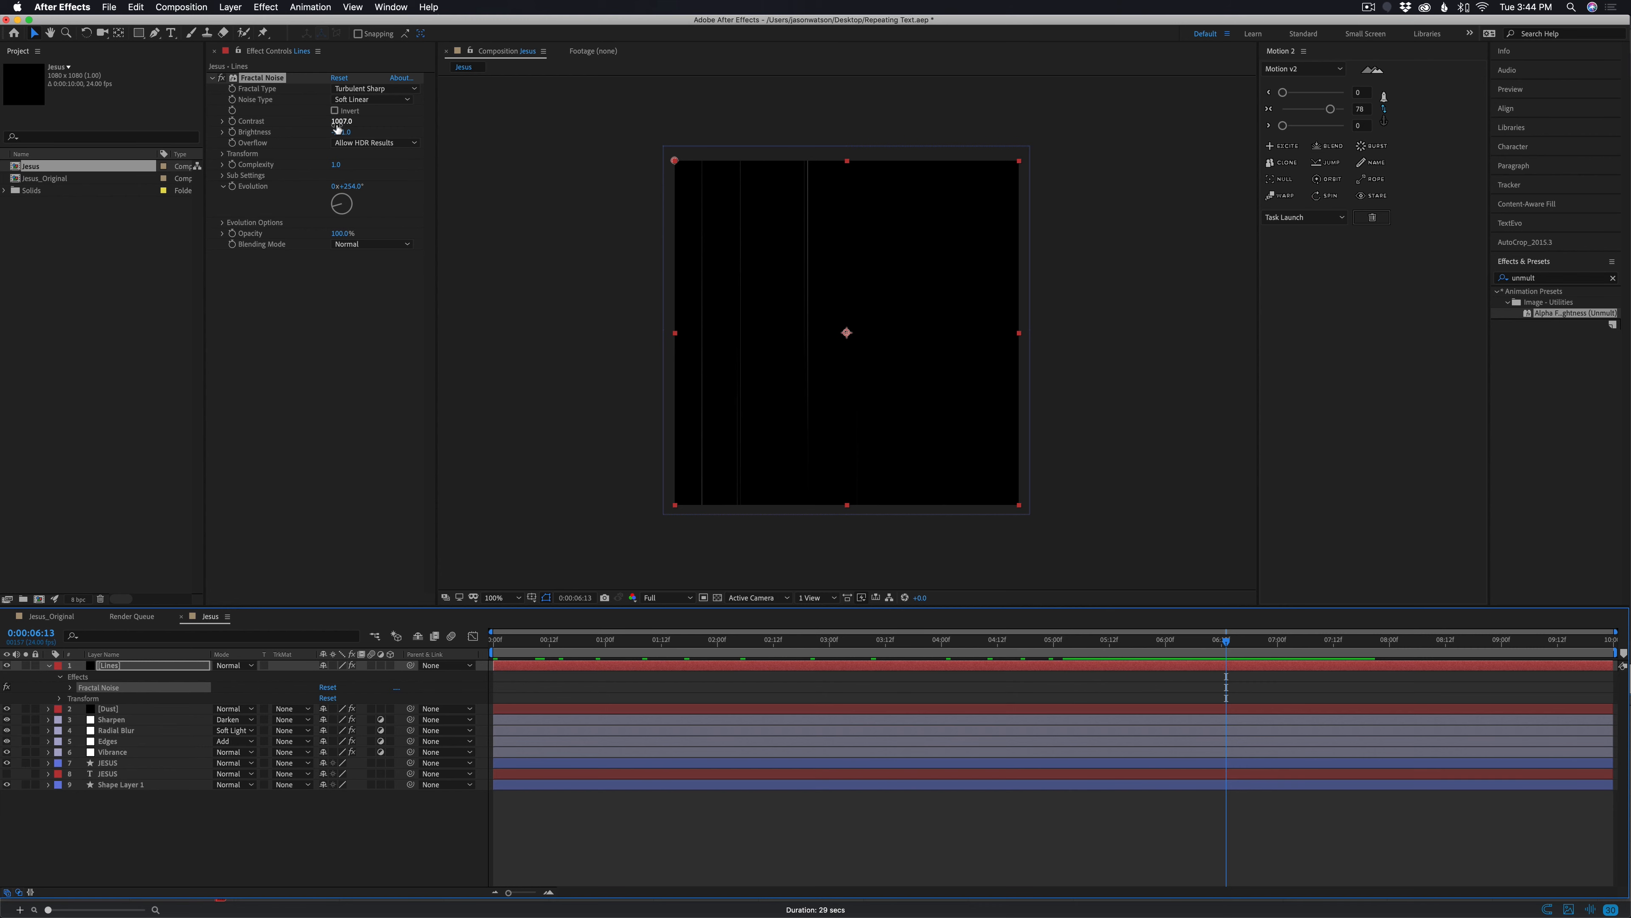
Apply the Unmult animation preset to the Lines layer to remove its black background, and preview from 0:00:05:04
click(53, 668)
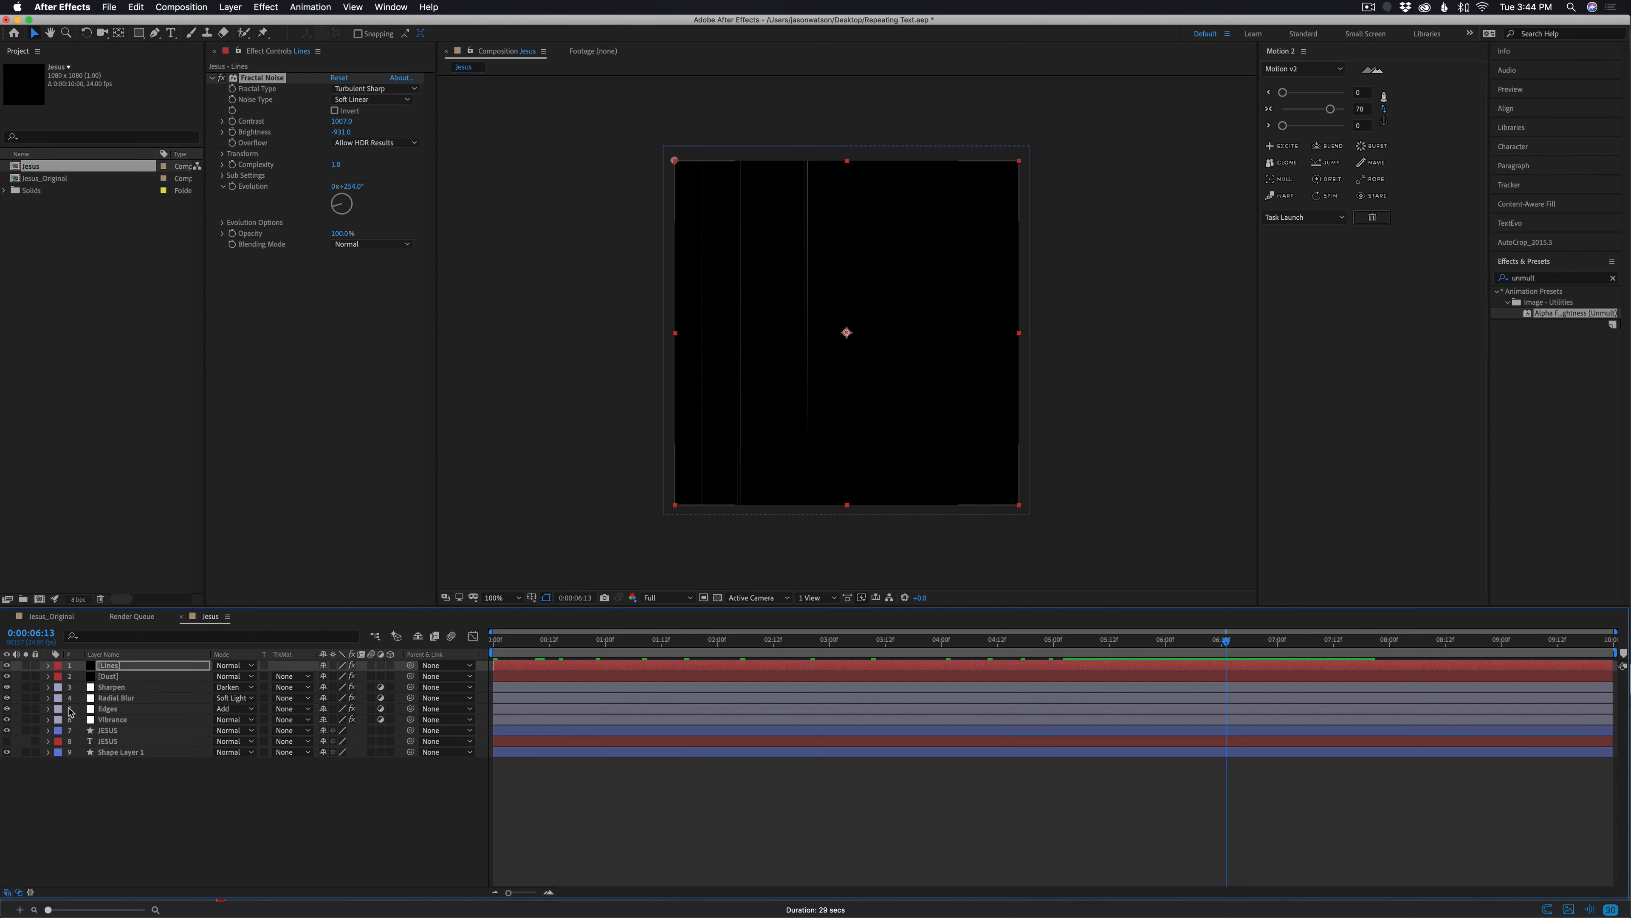
click(148, 667)
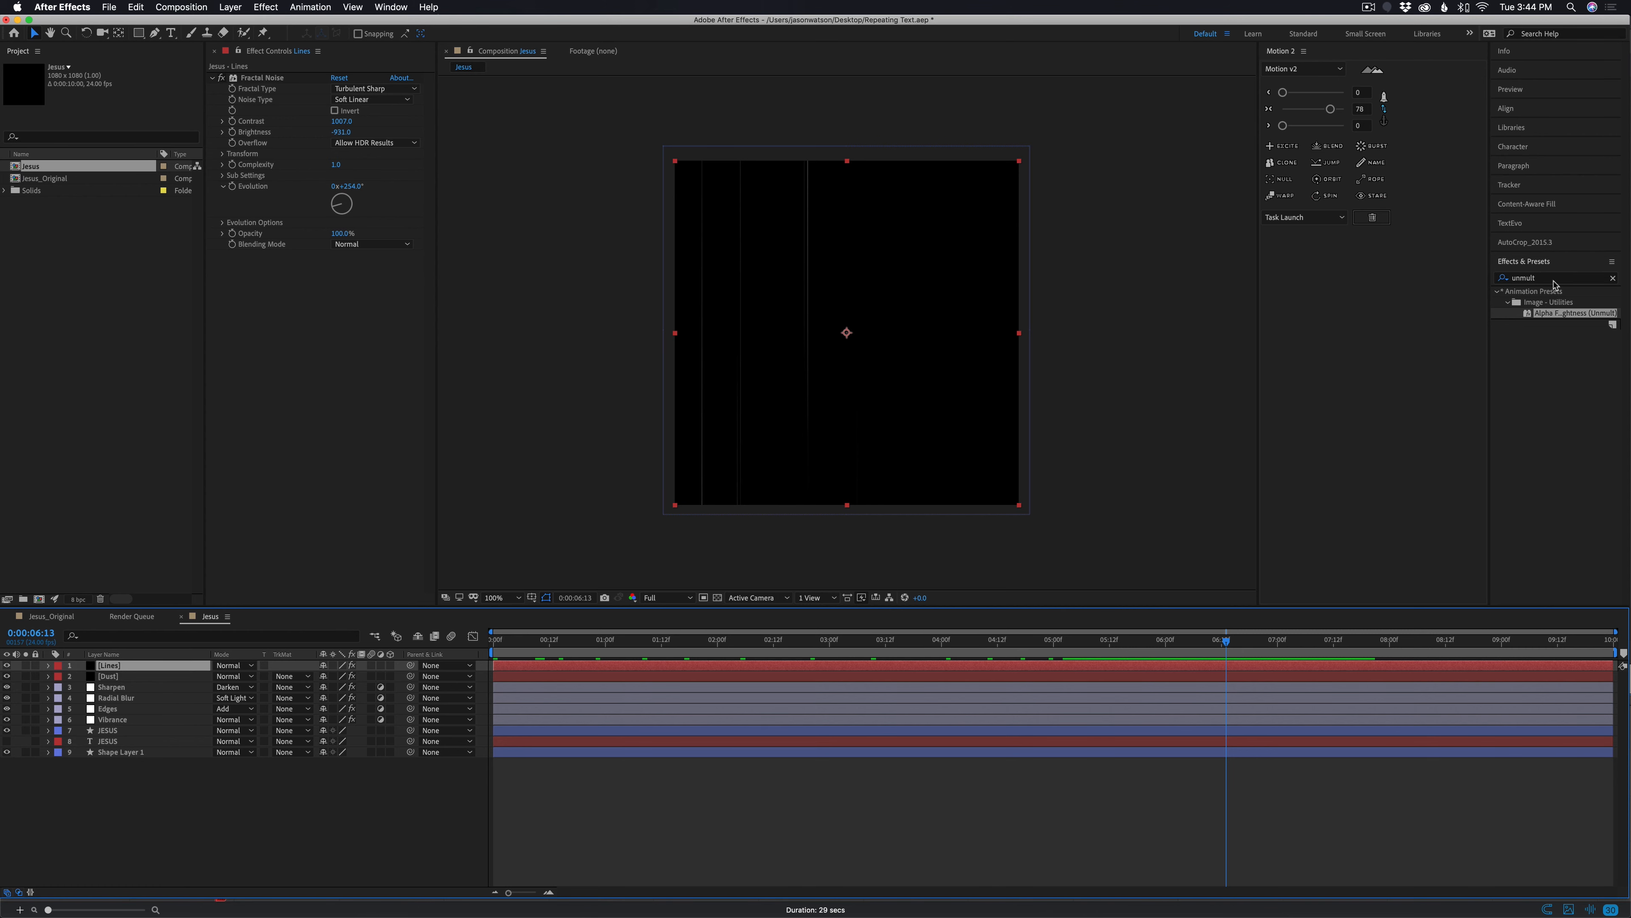
click(1536, 278)
drag(1575, 313, 360, 351)
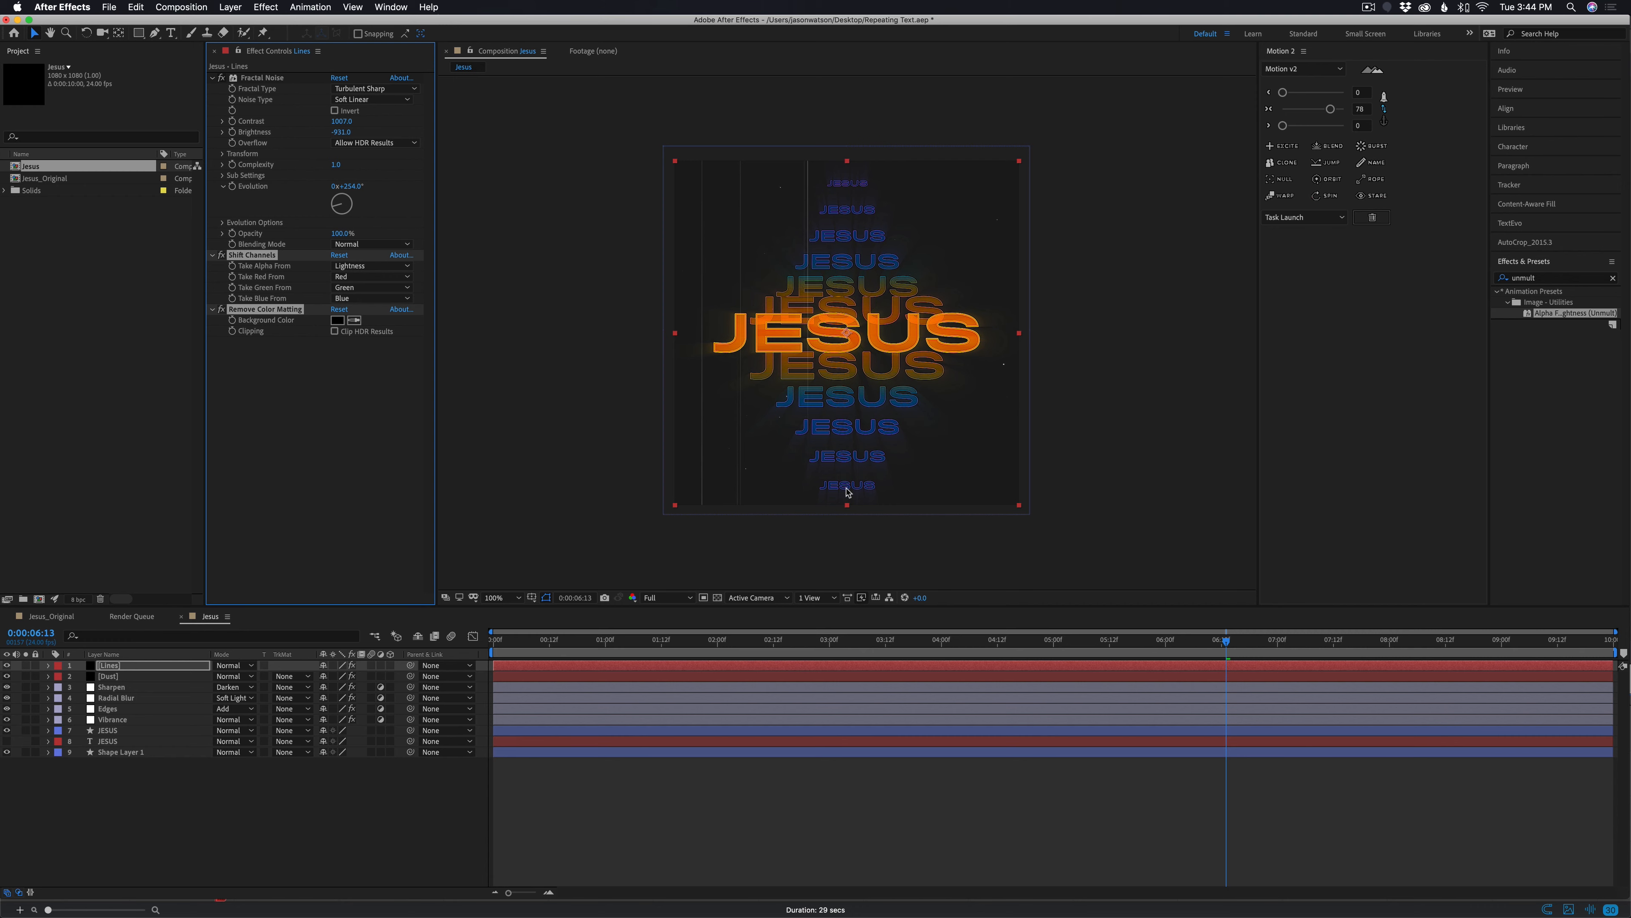
drag(779, 645, 1072, 643)
key(space)
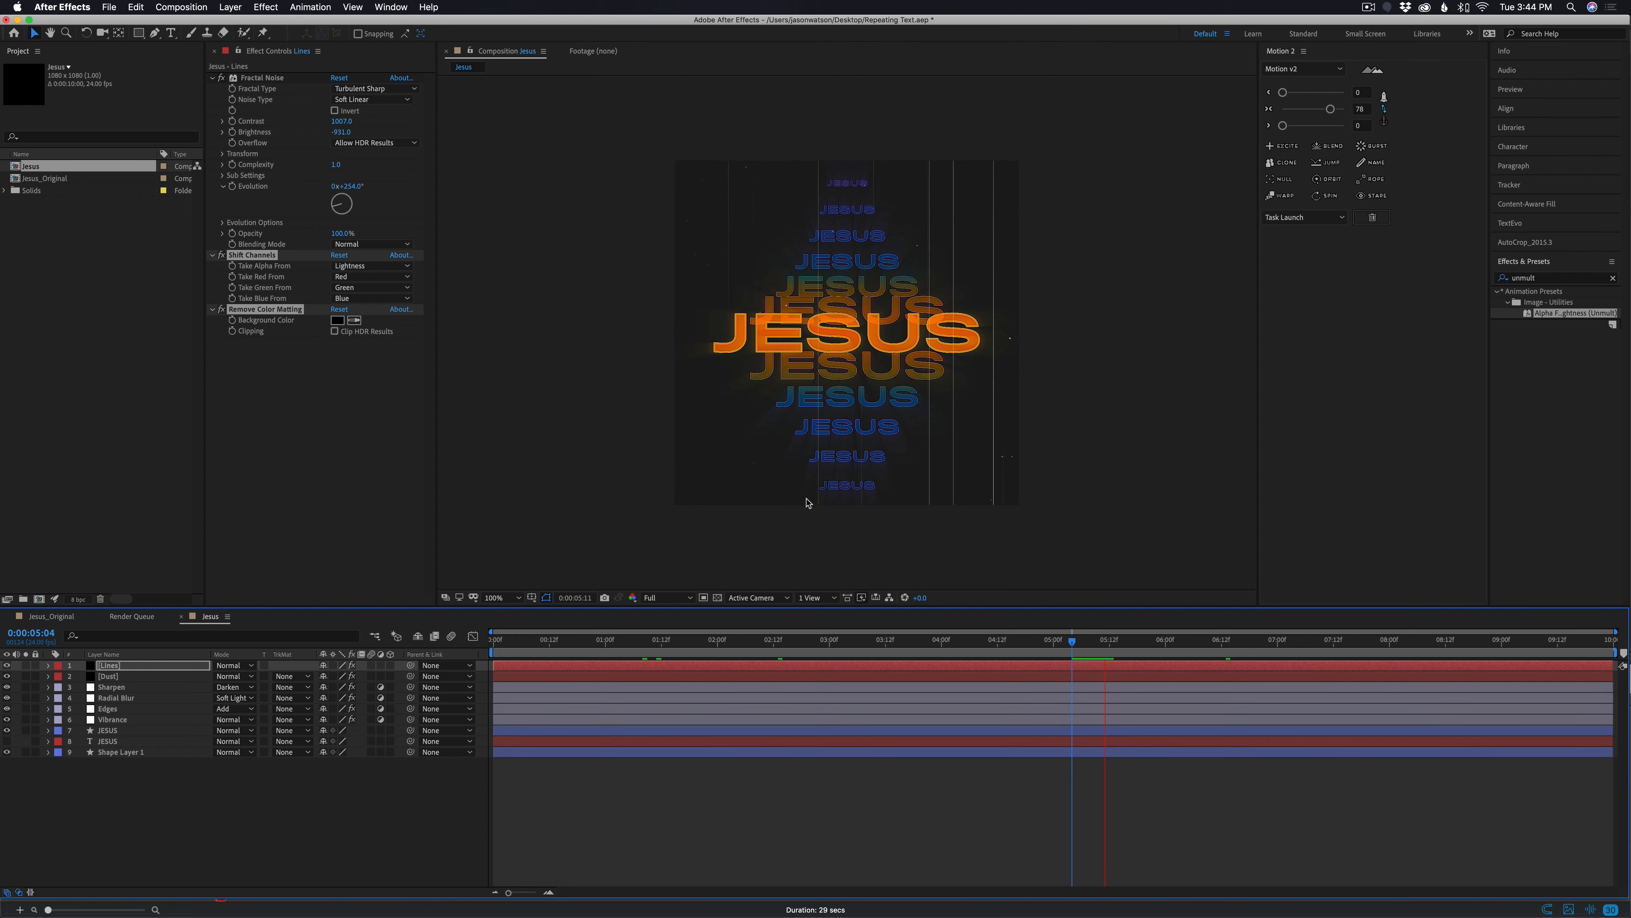
Stop the lines preview in the Jesus composition and play Jesus_Original from the start for comparison
key(space)
drag(1115, 648, 1069, 651)
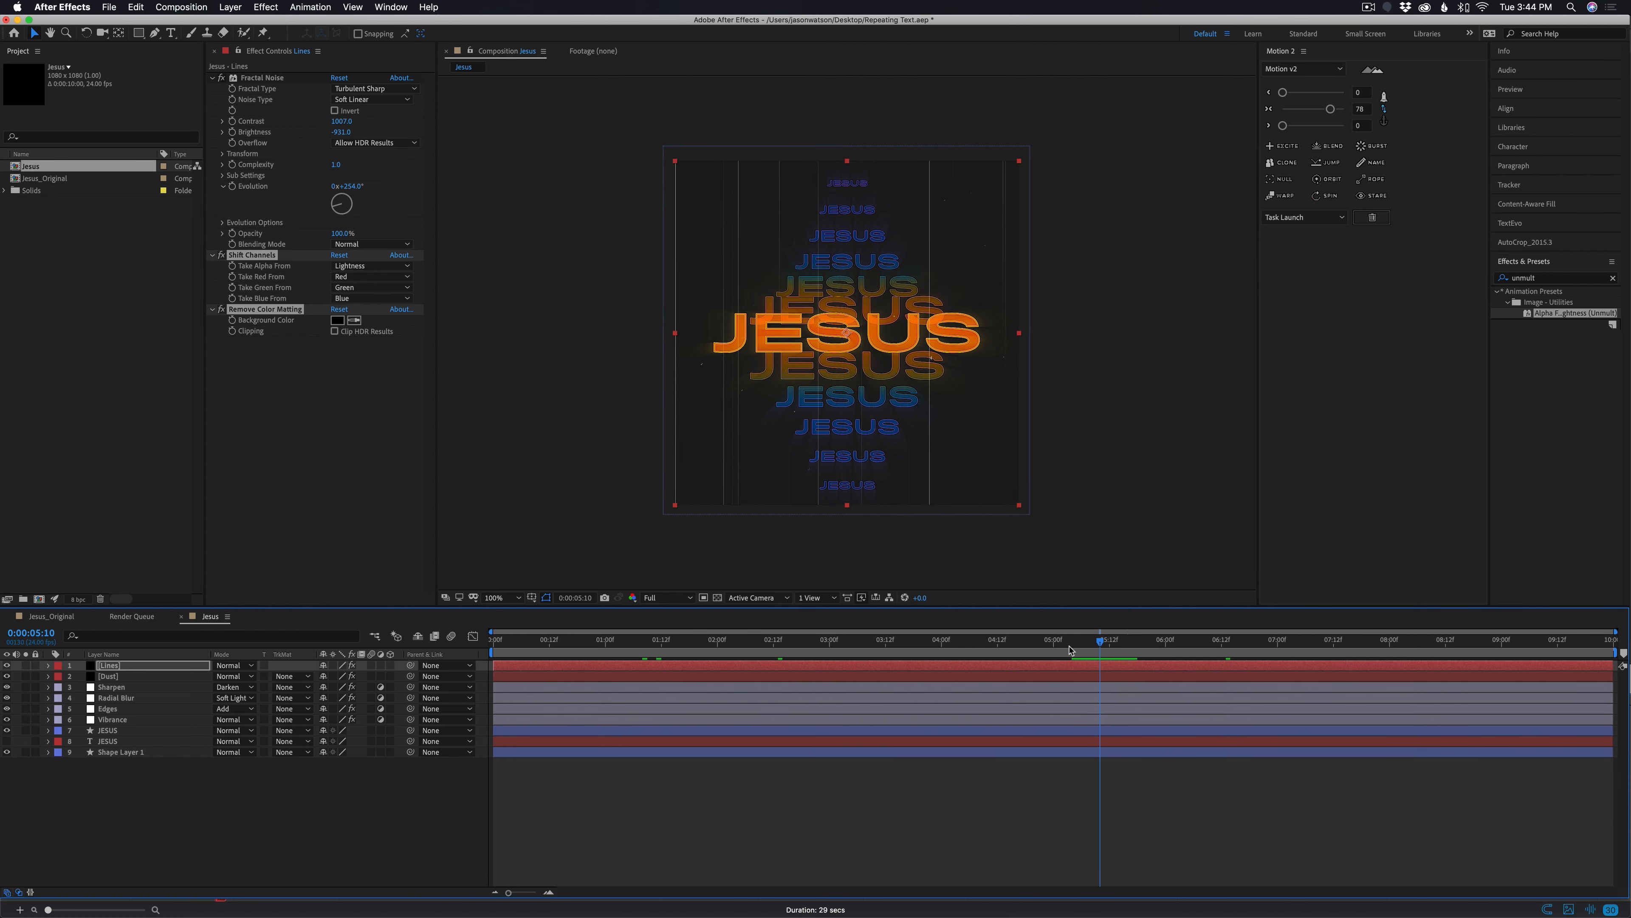
click(52, 616)
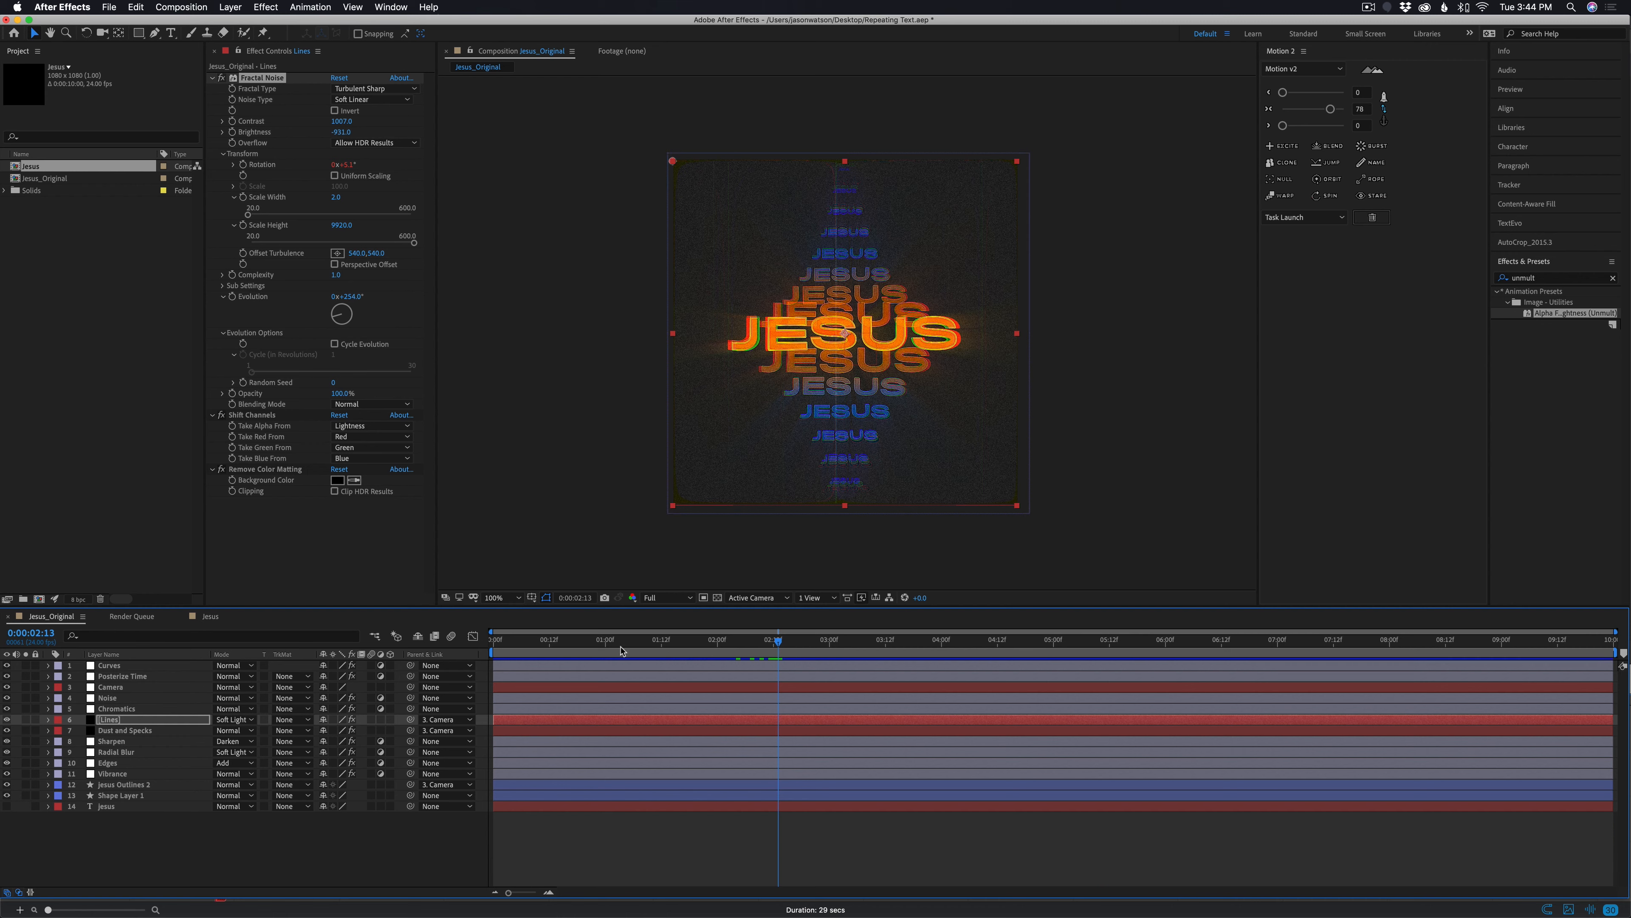
drag(747, 646, 499, 670)
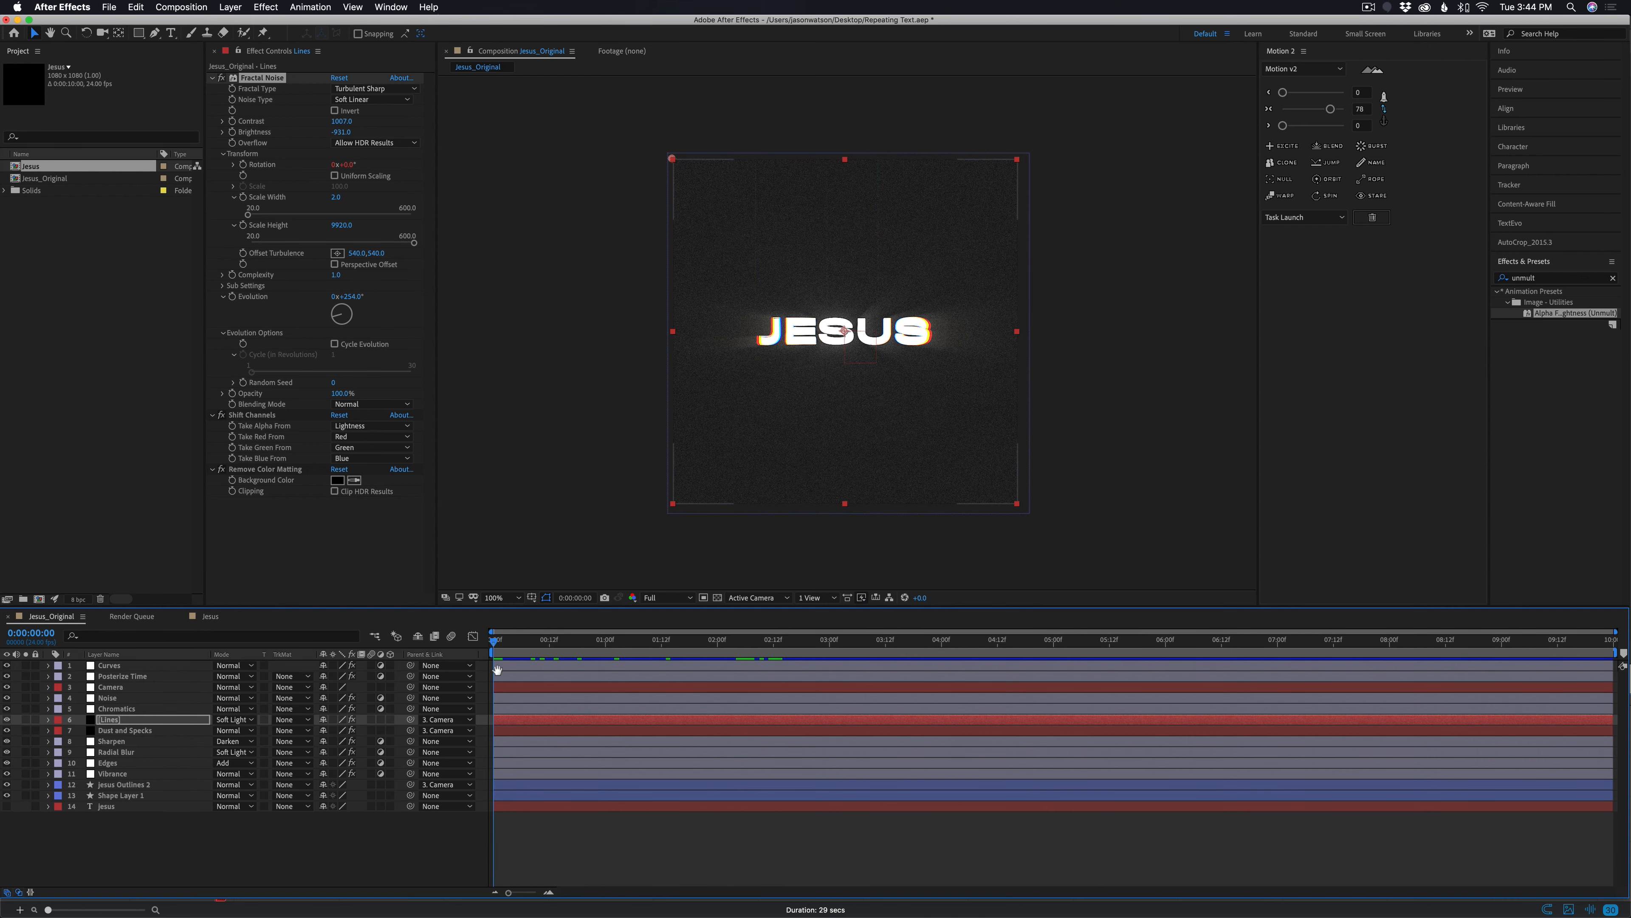
key(space)
key(space)
drag(673, 644, 517, 649)
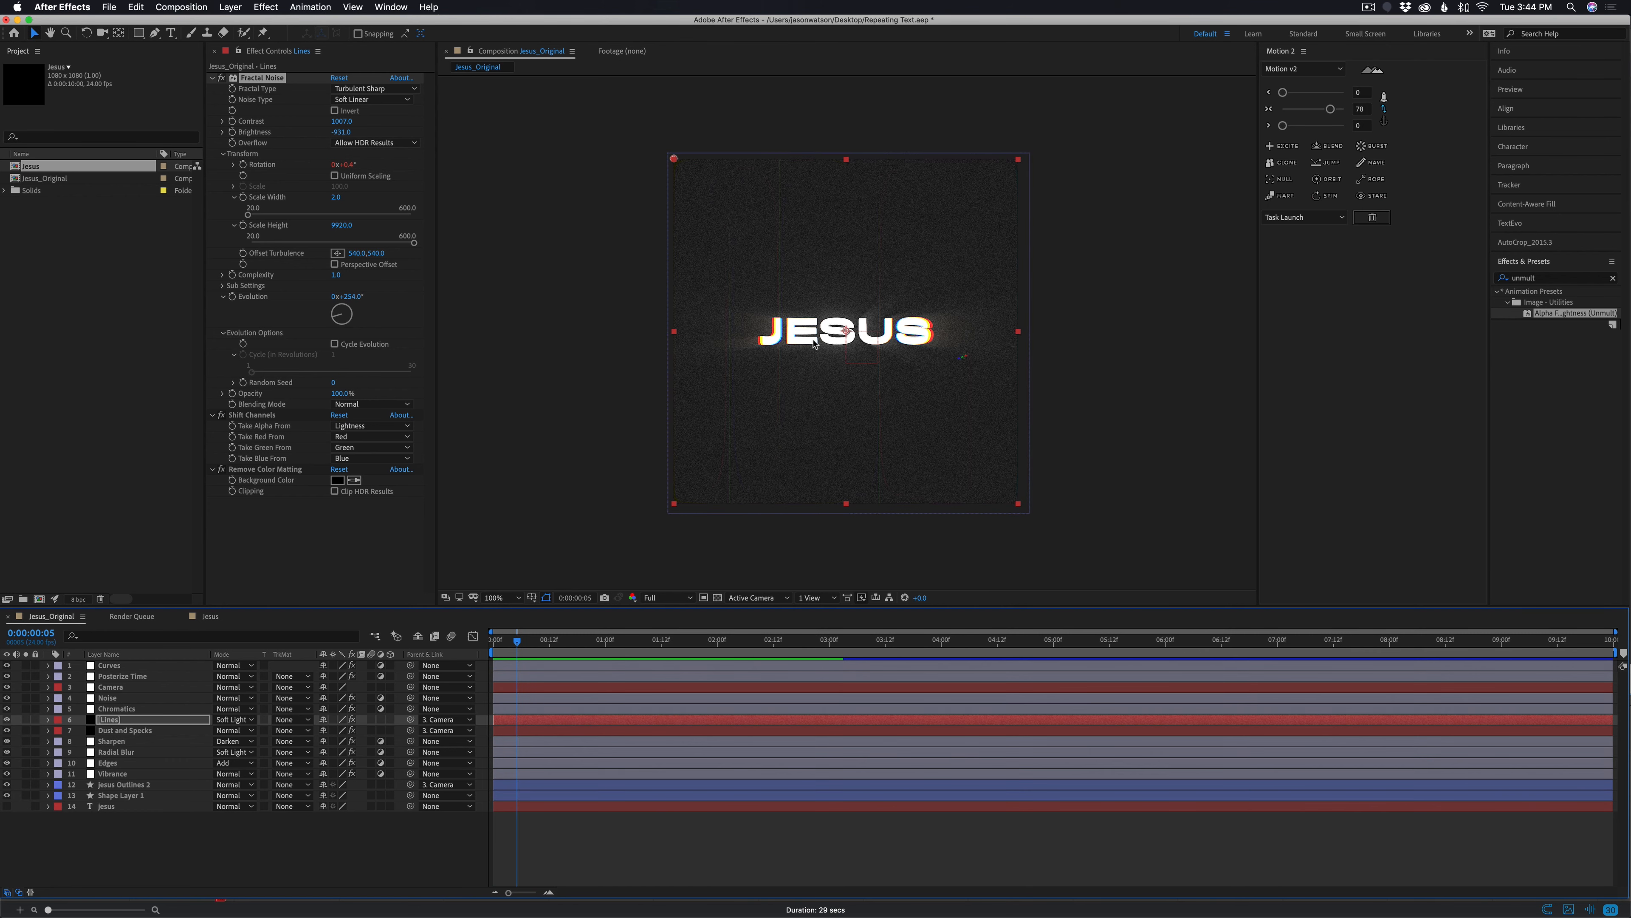
key(space)
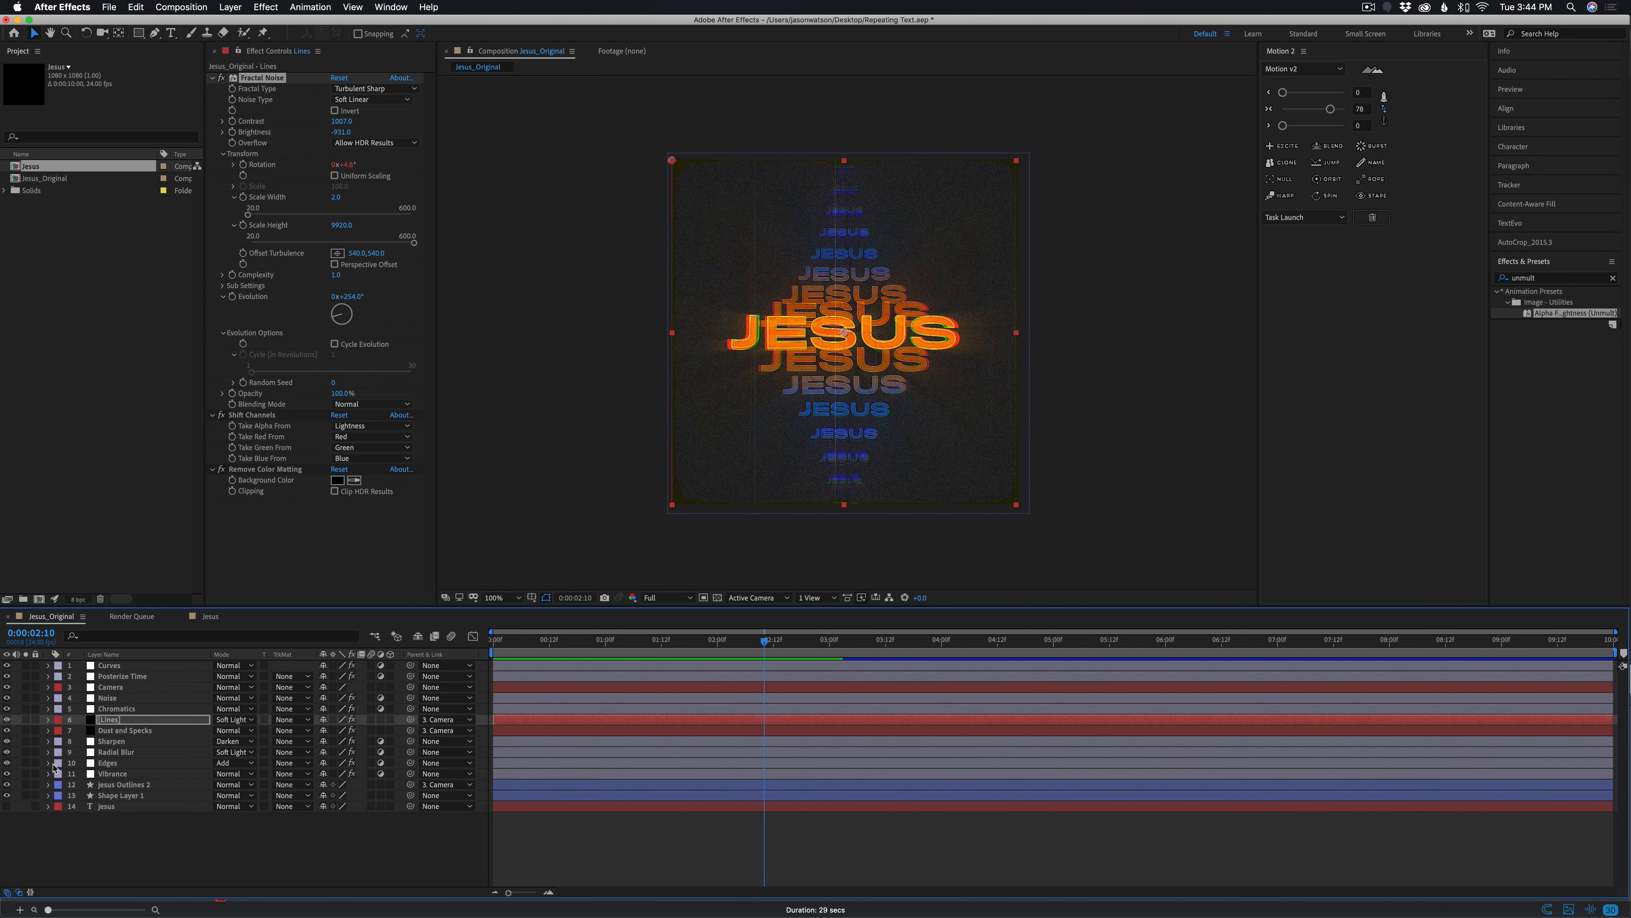
Examine the Wiggle Transform settings in the contents of the Jesus Outlines 2 layer in Jesus_Original
click(48, 785)
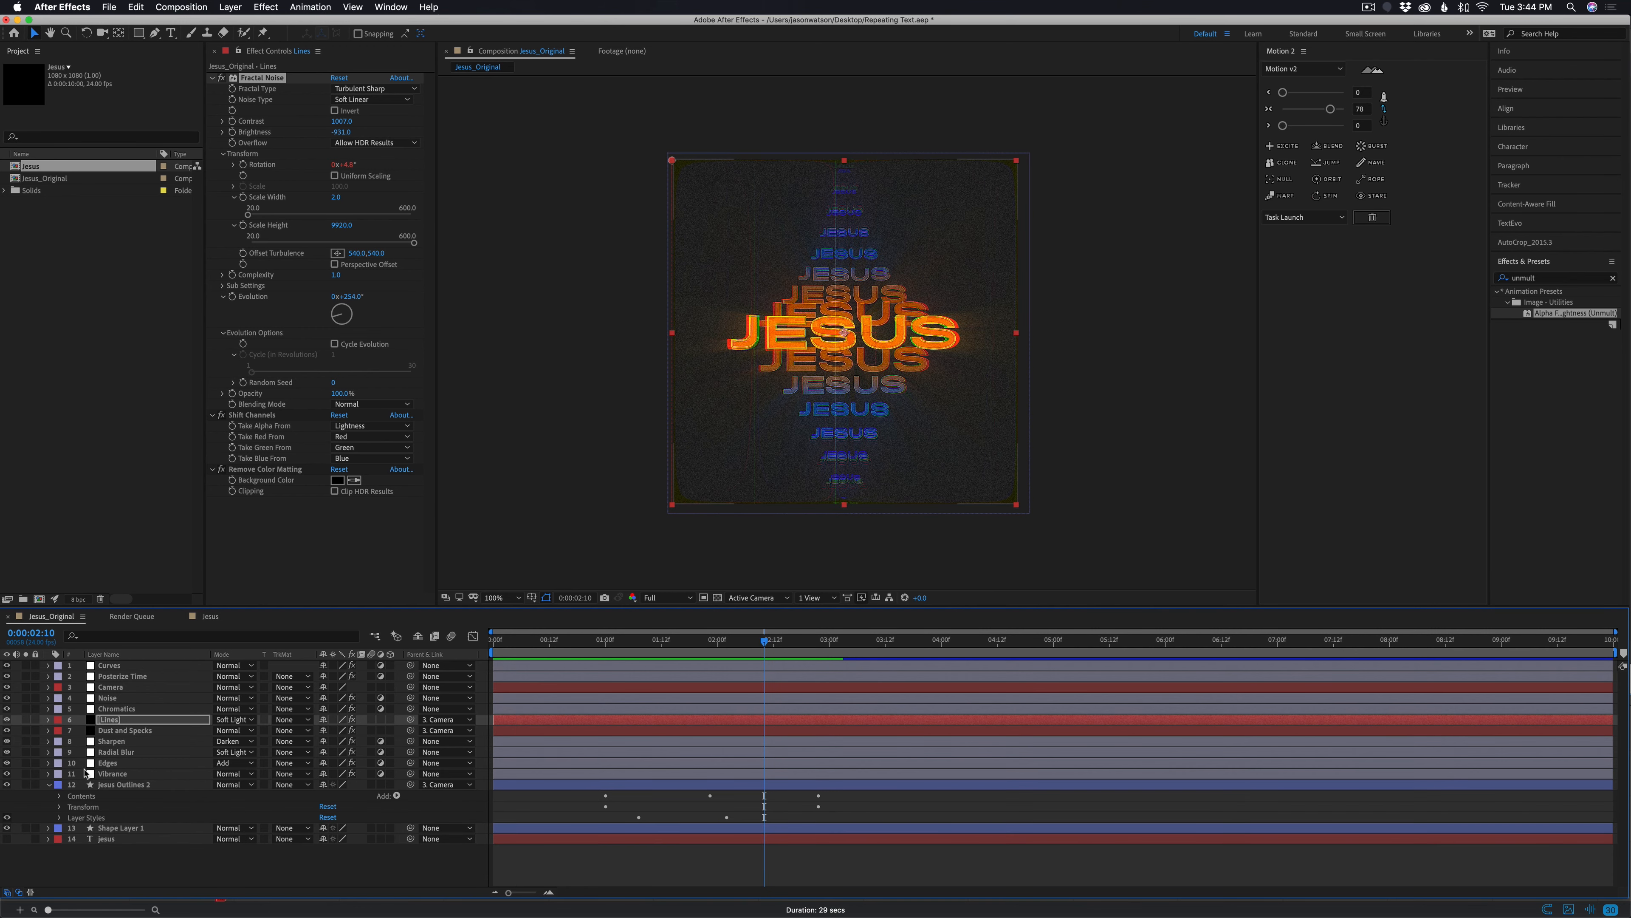
click(60, 796)
scroll(80, 803, down, 2)
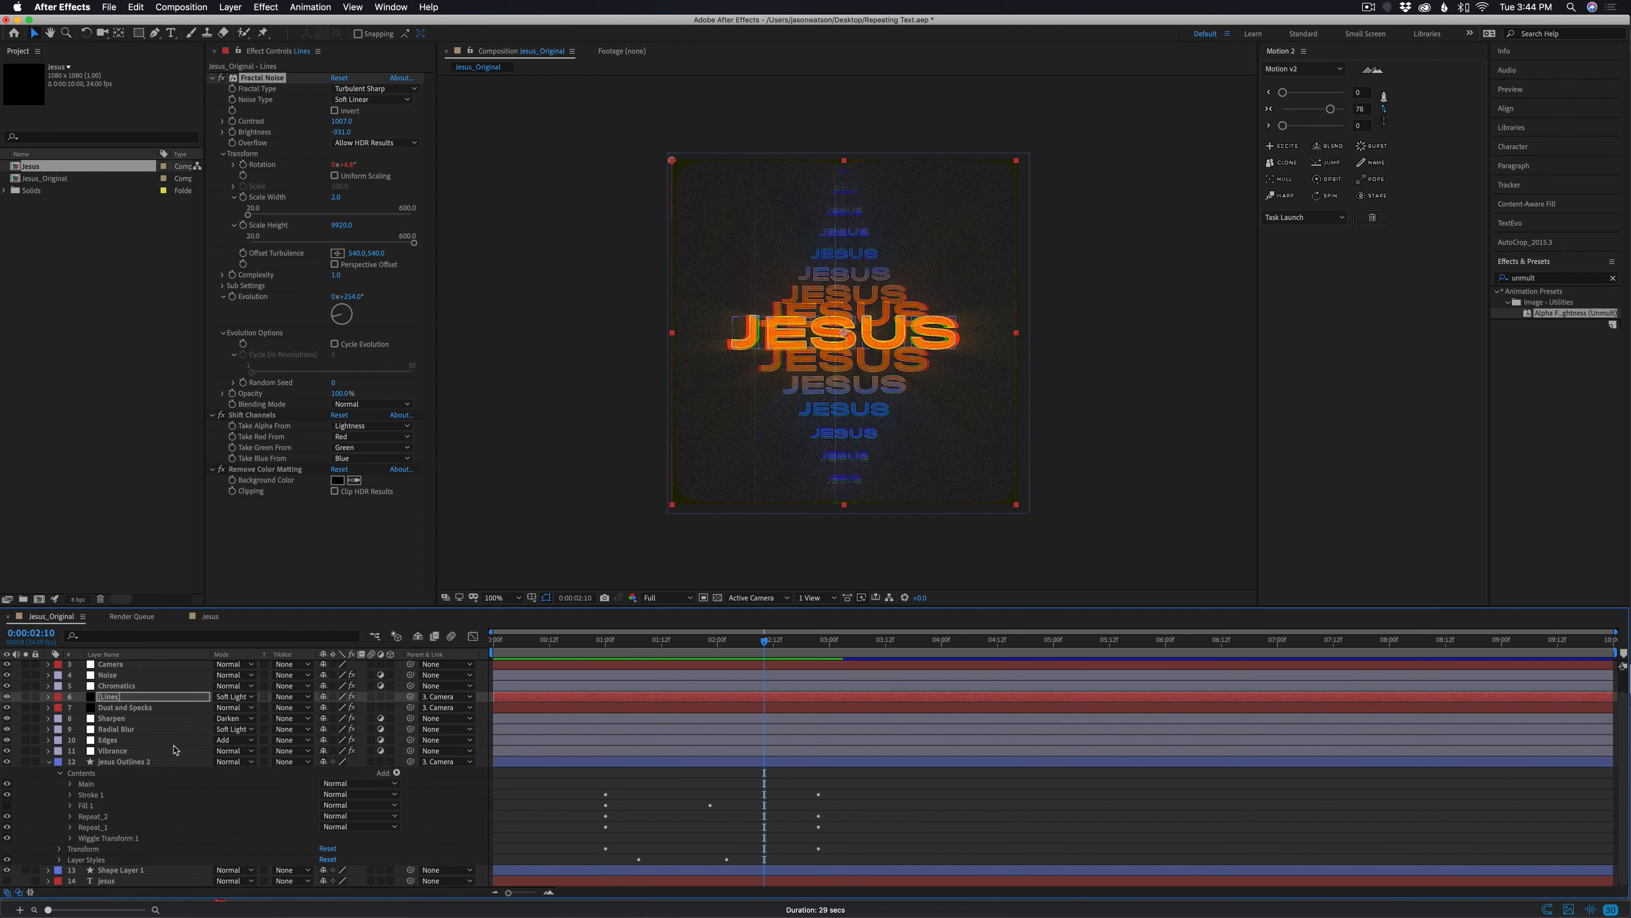
click(95, 818)
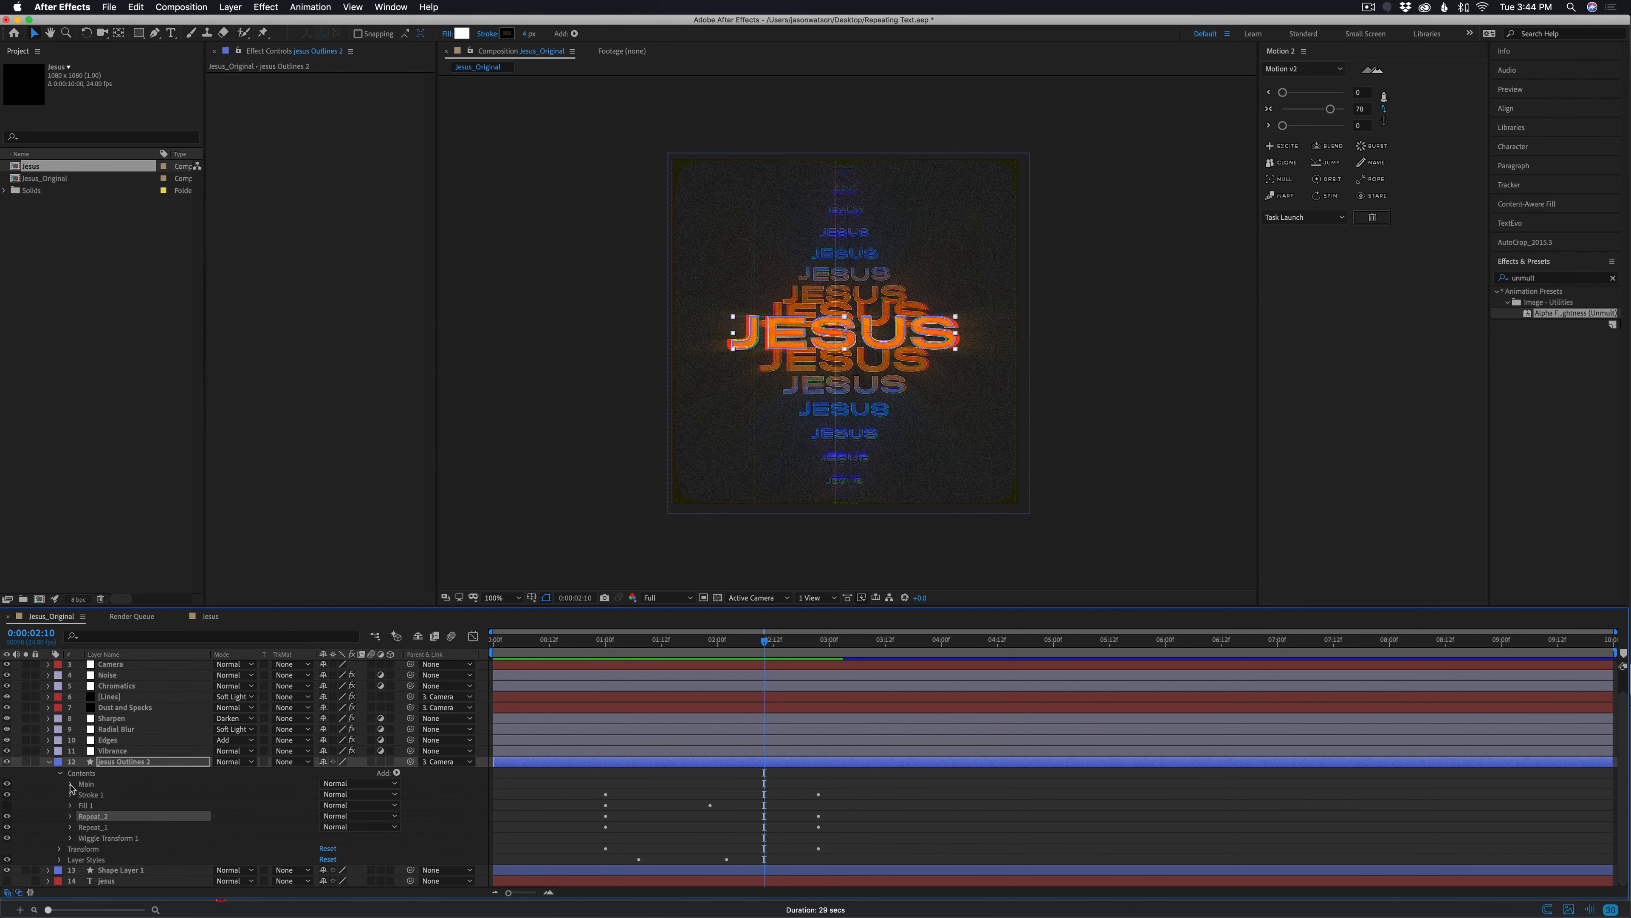
click(96, 838)
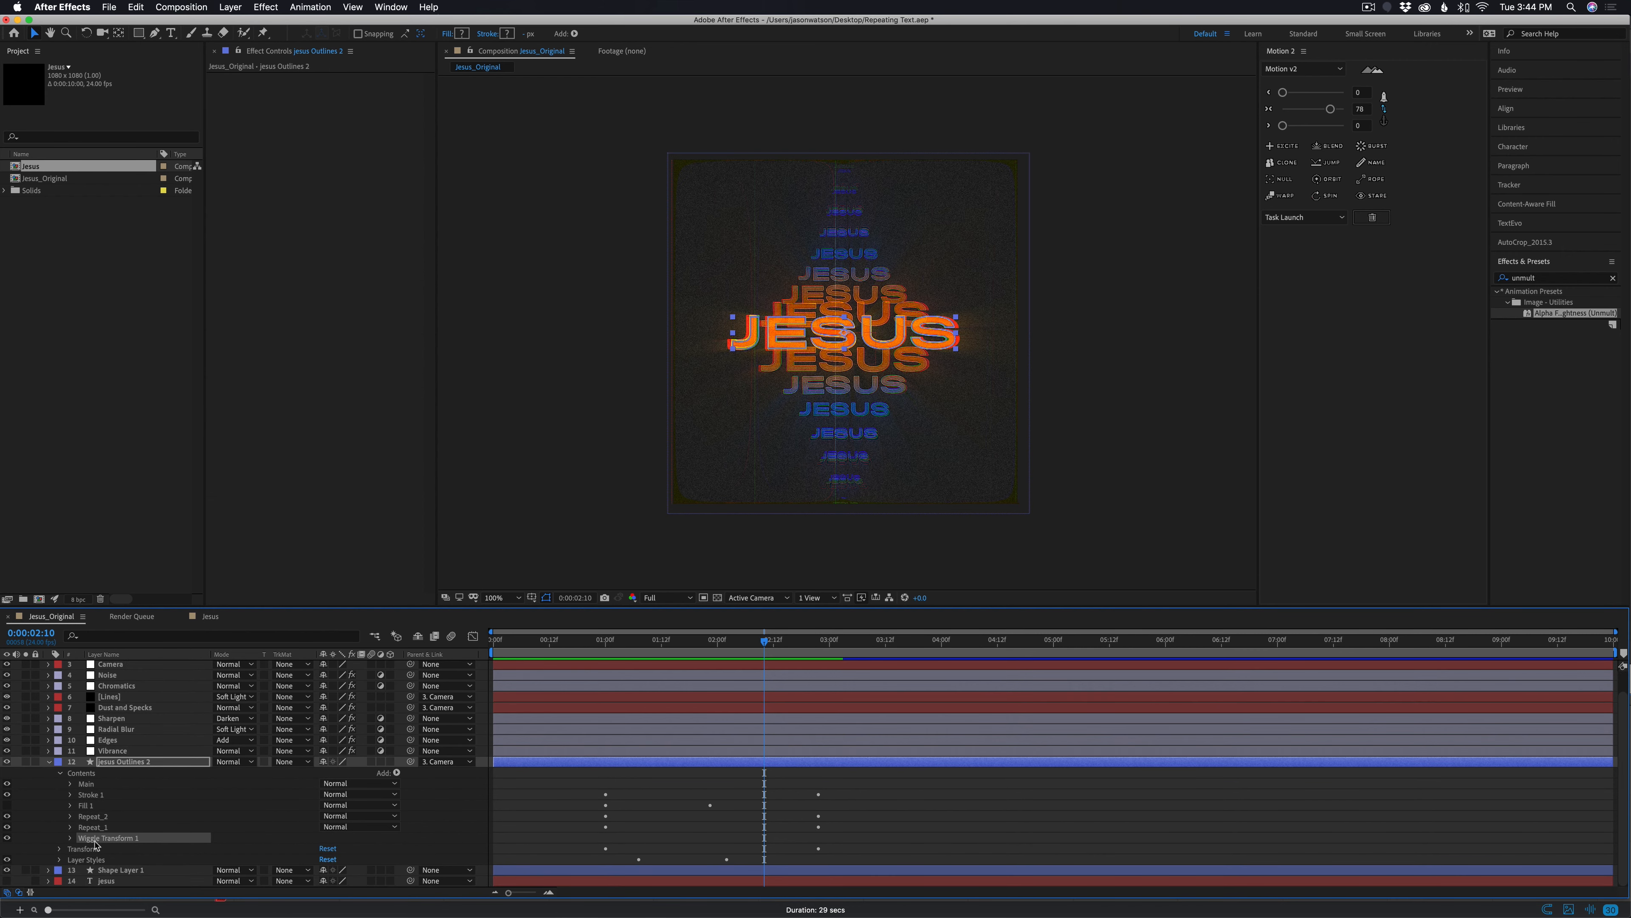
click(71, 839)
scroll(72, 839, down, 6)
drag(765, 640, 685, 640)
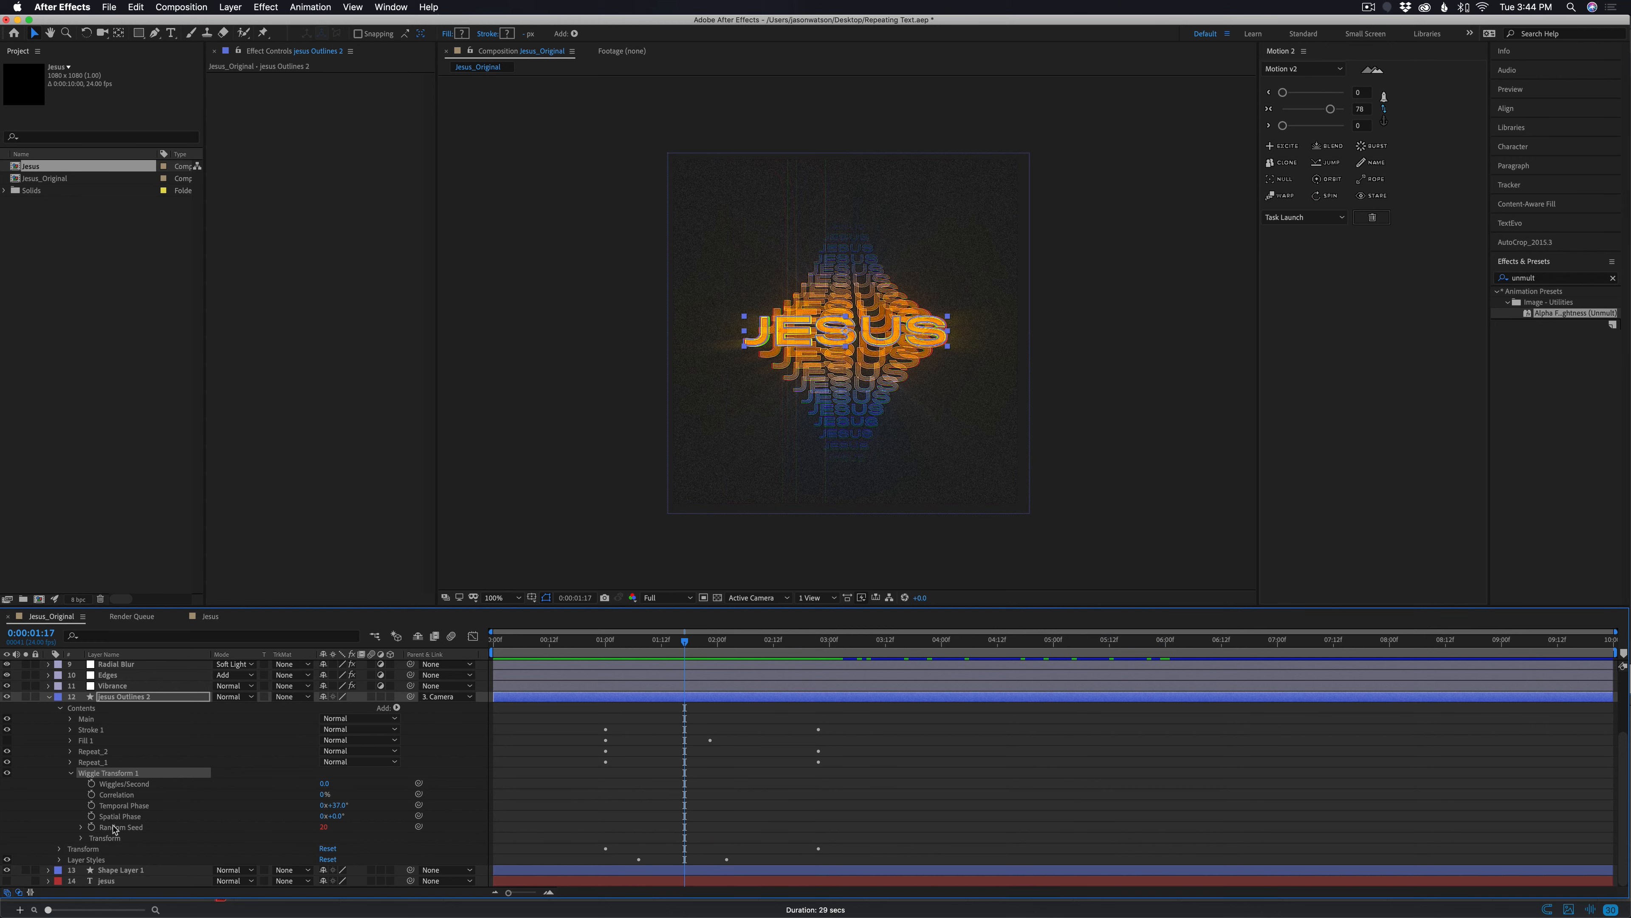
Add a Wiggle Transform to the contents of the JESUS shape layer in the Jesus composition and show its settings
click(196, 617)
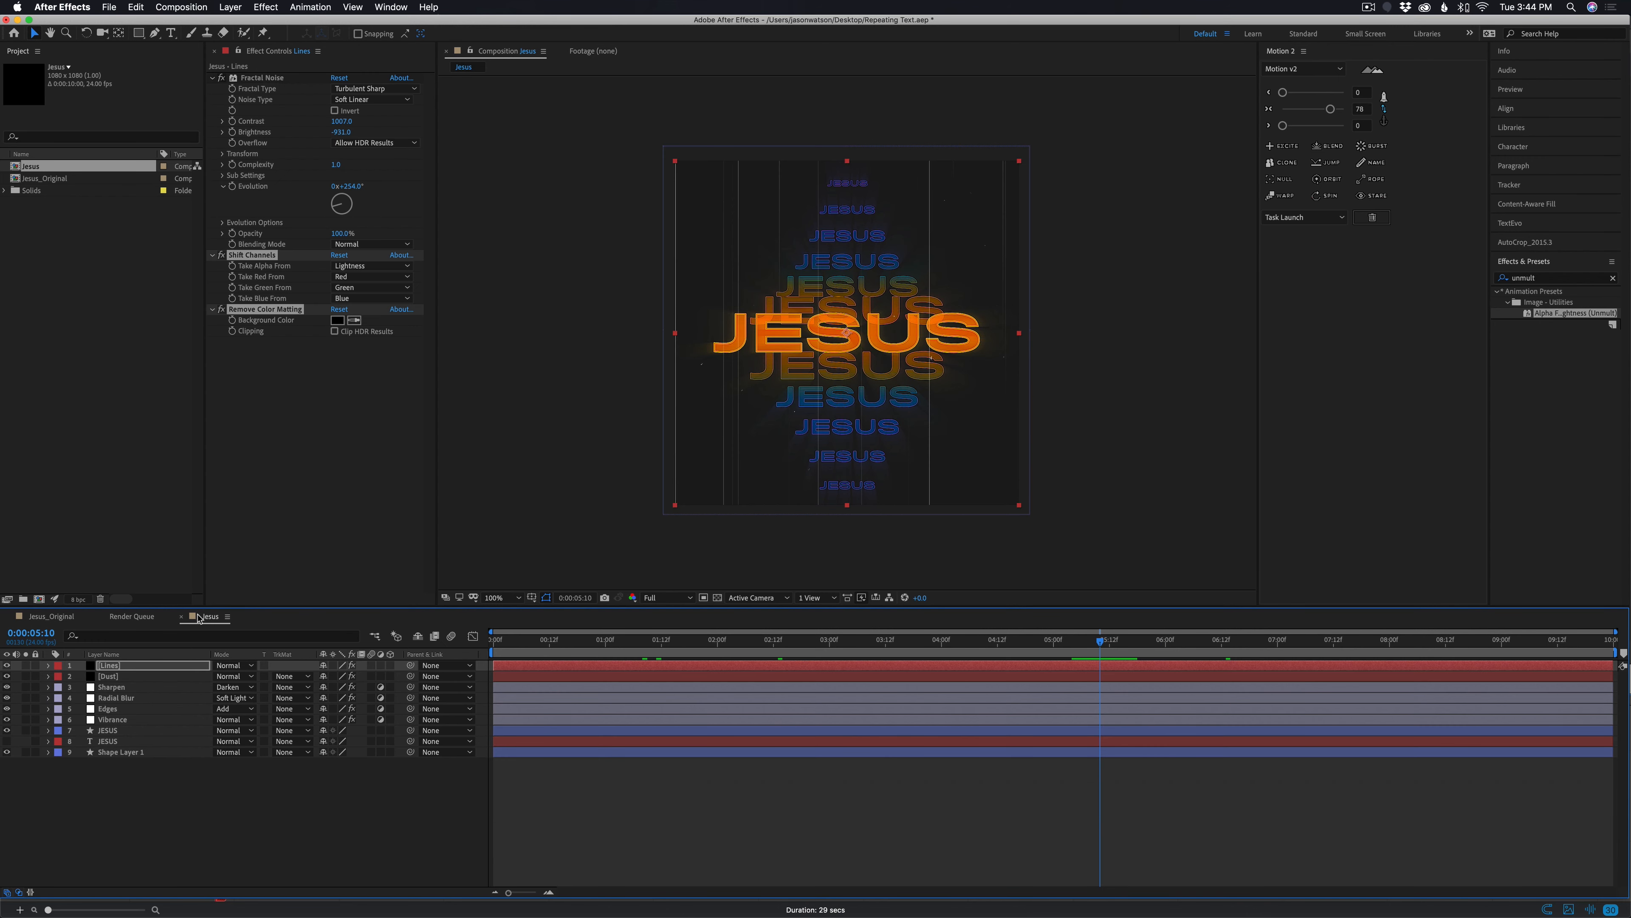
click(109, 731)
click(48, 730)
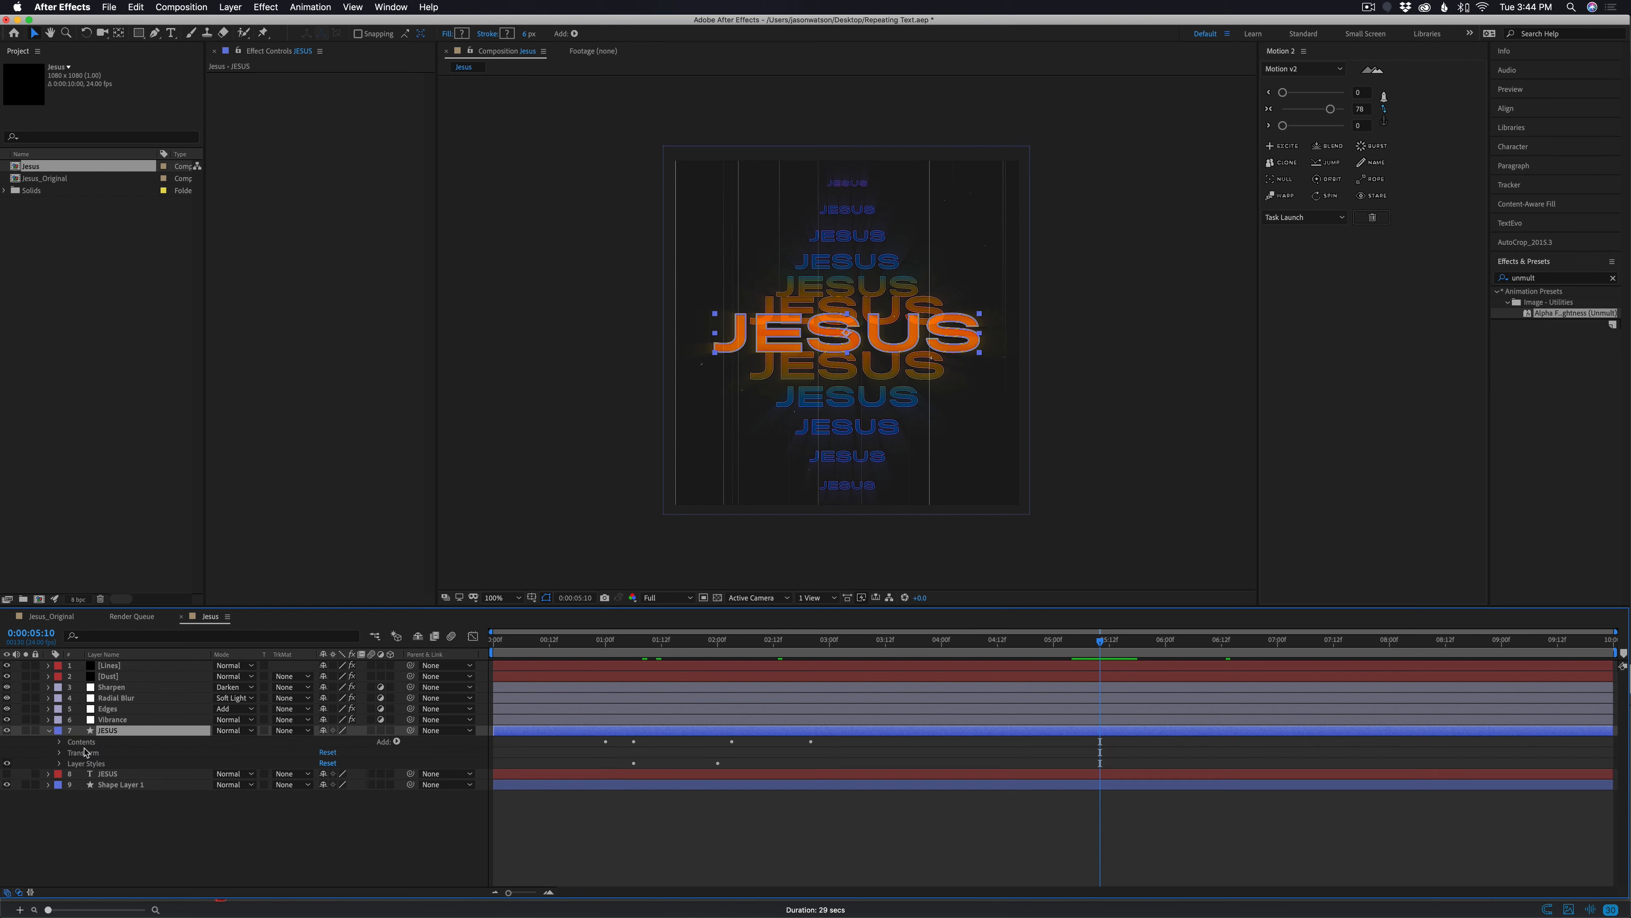
click(60, 743)
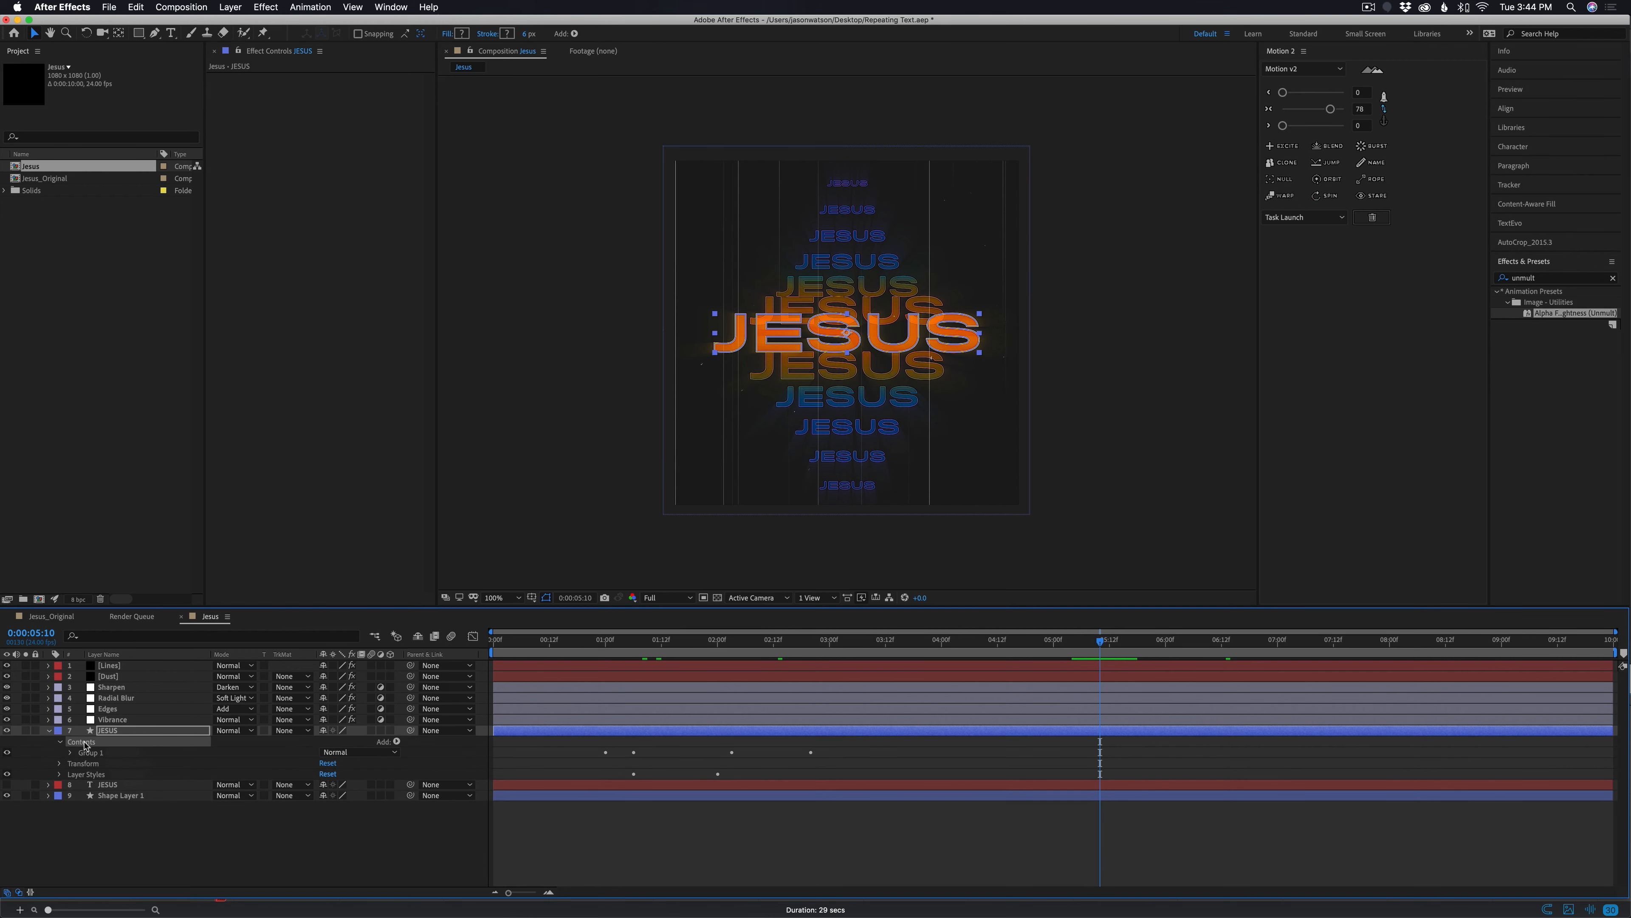
click(395, 742)
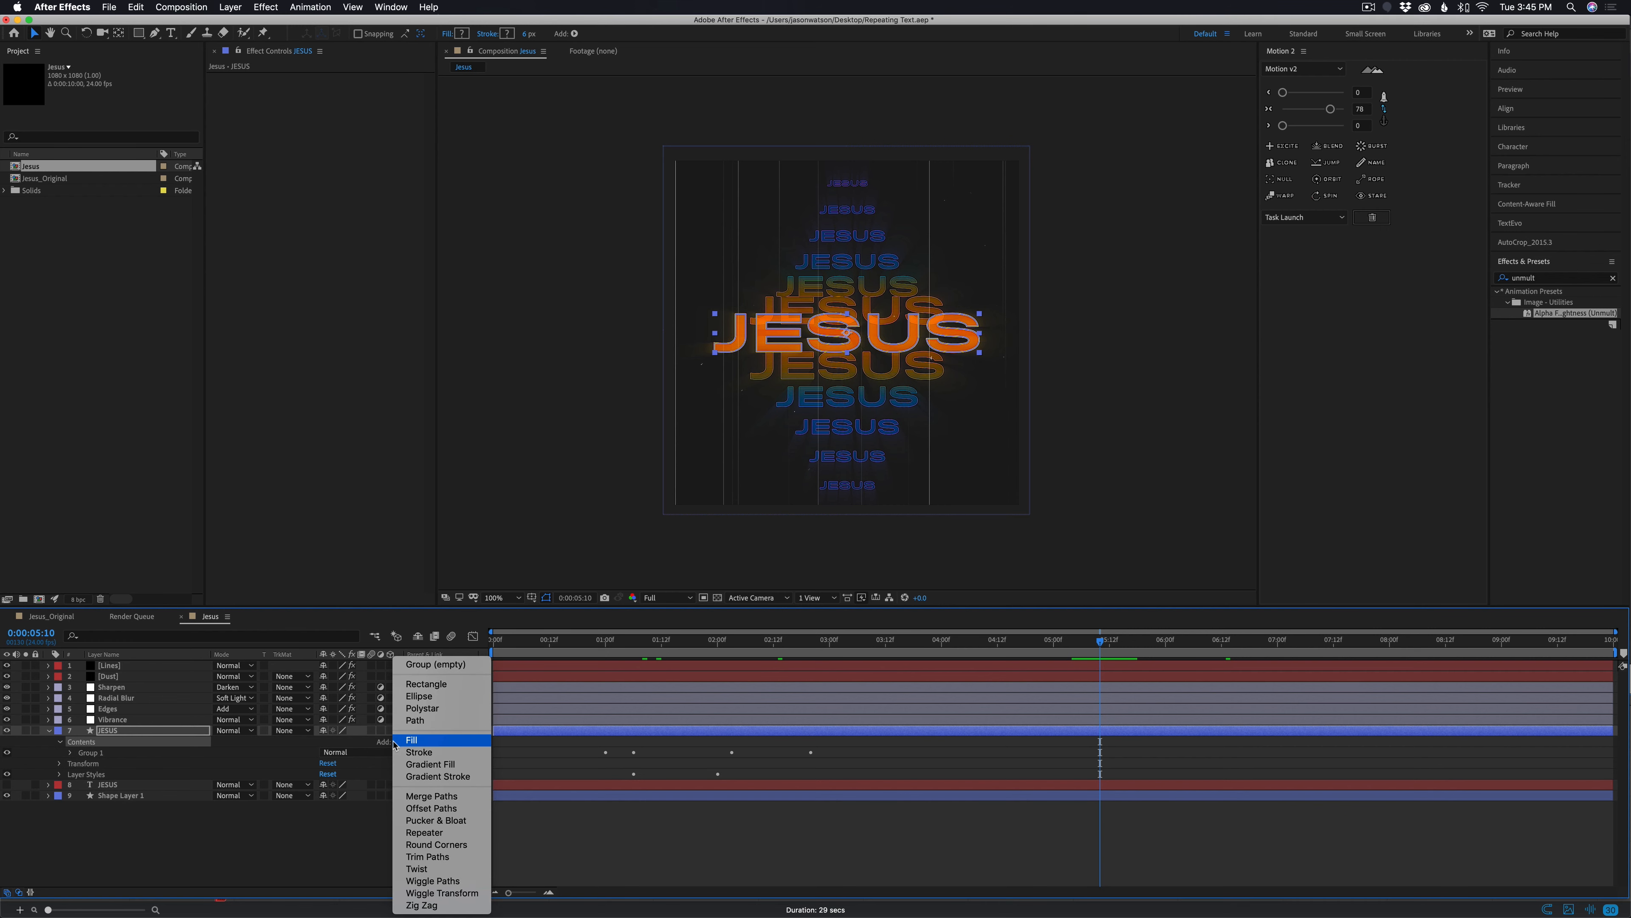
click(456, 893)
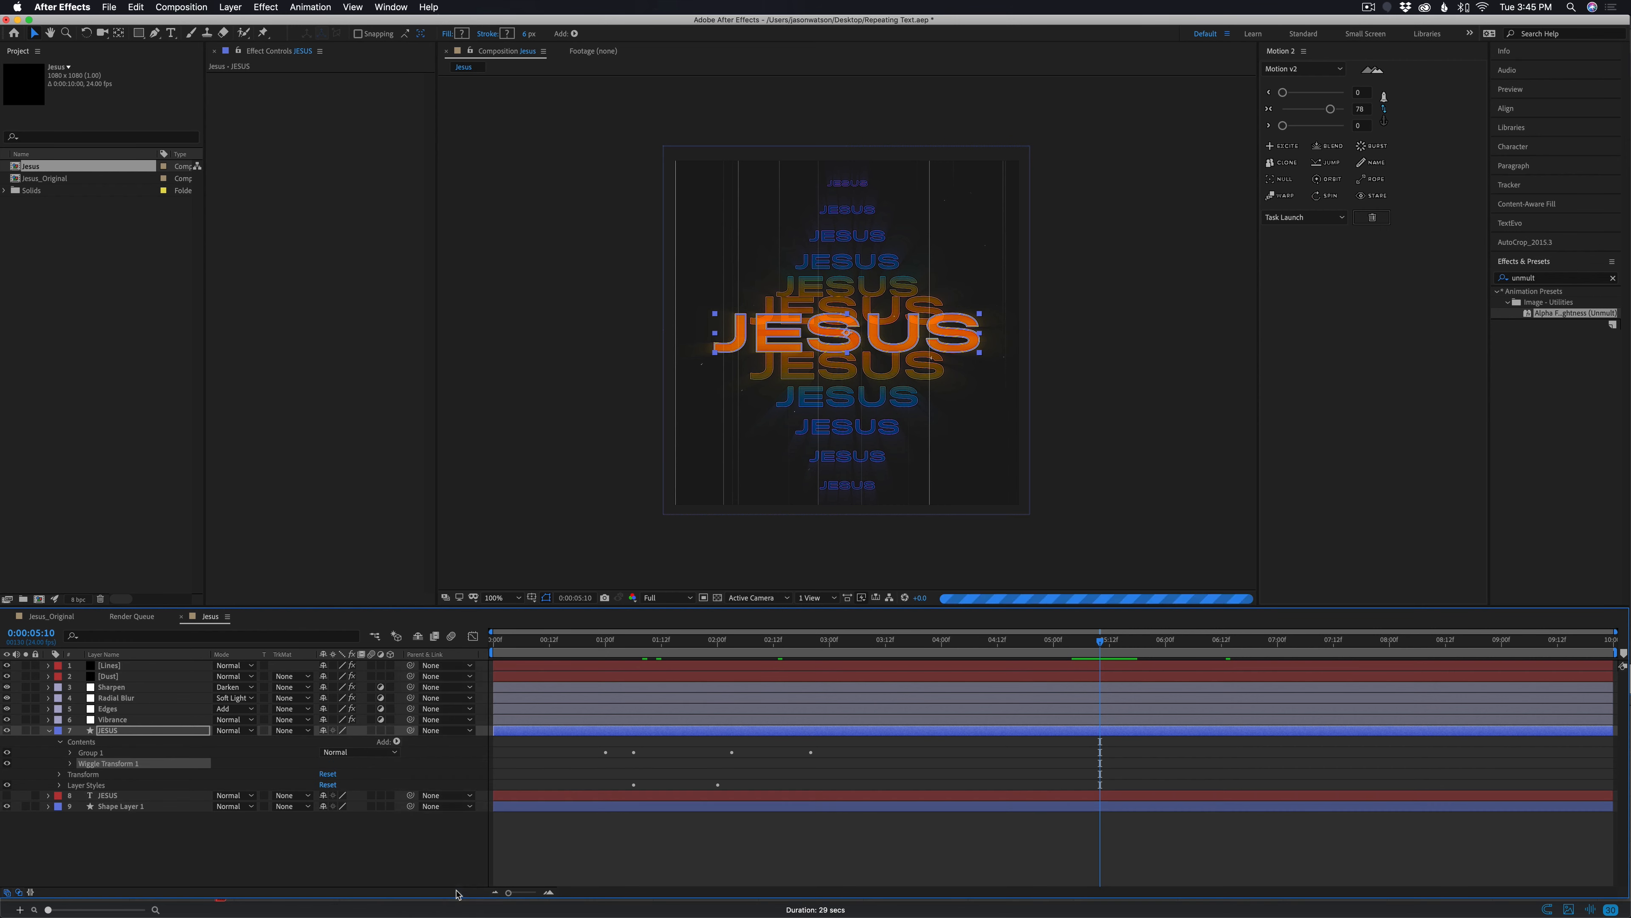
click(70, 763)
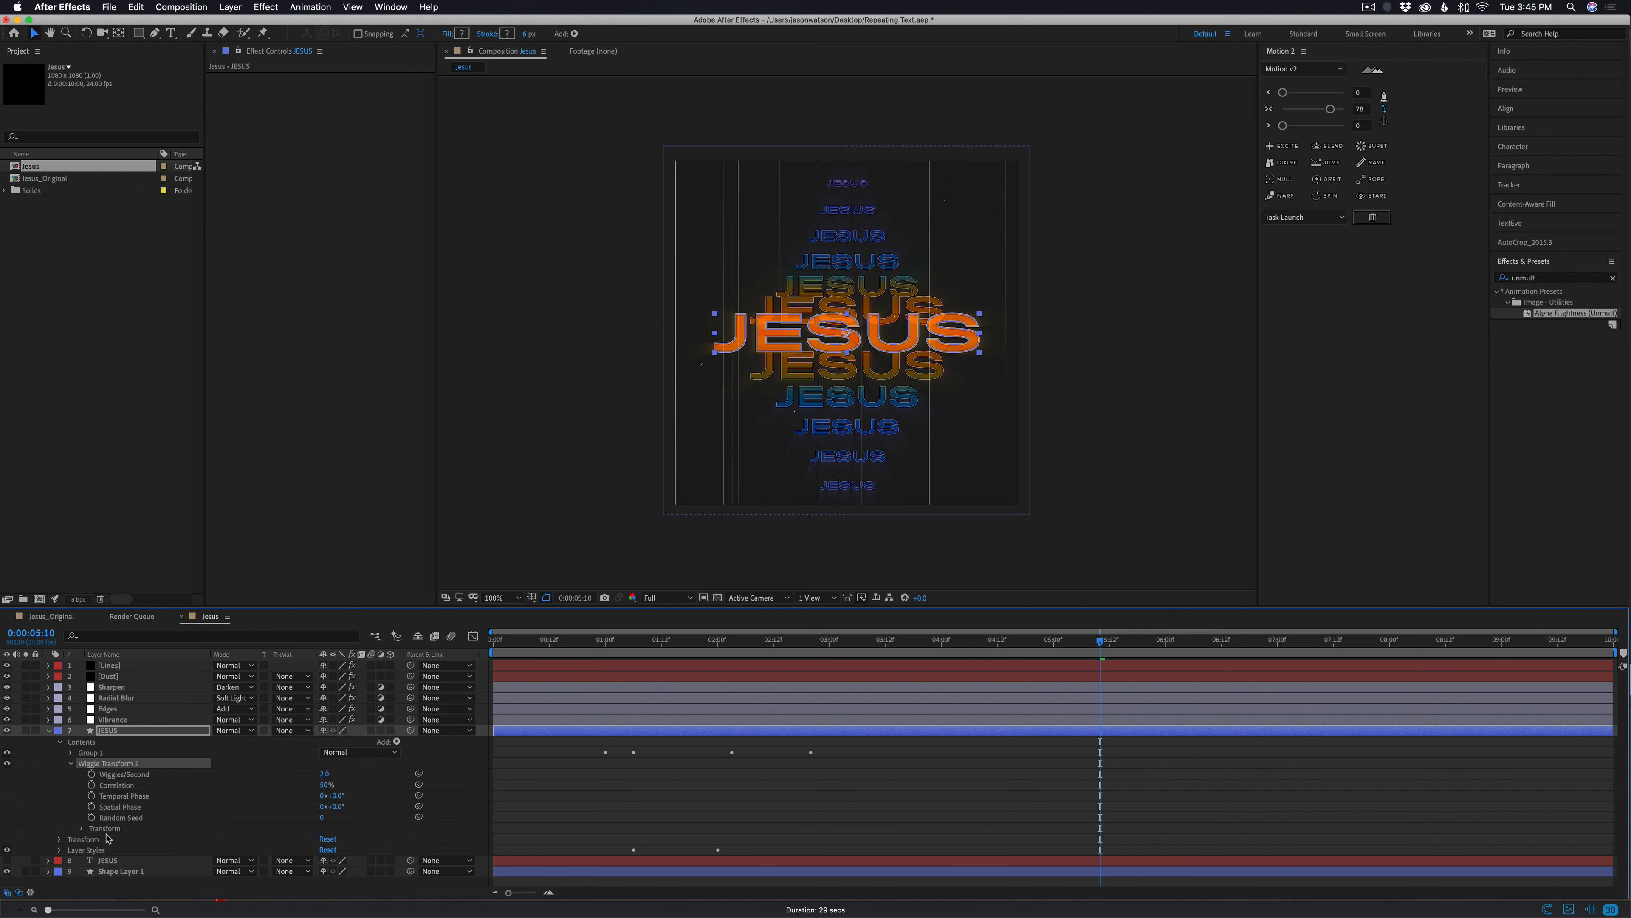
Set the Wiggle Transform's Position to -5, 7 and its Rotation to 1°, with the JESUS shape layer soloed
click(81, 828)
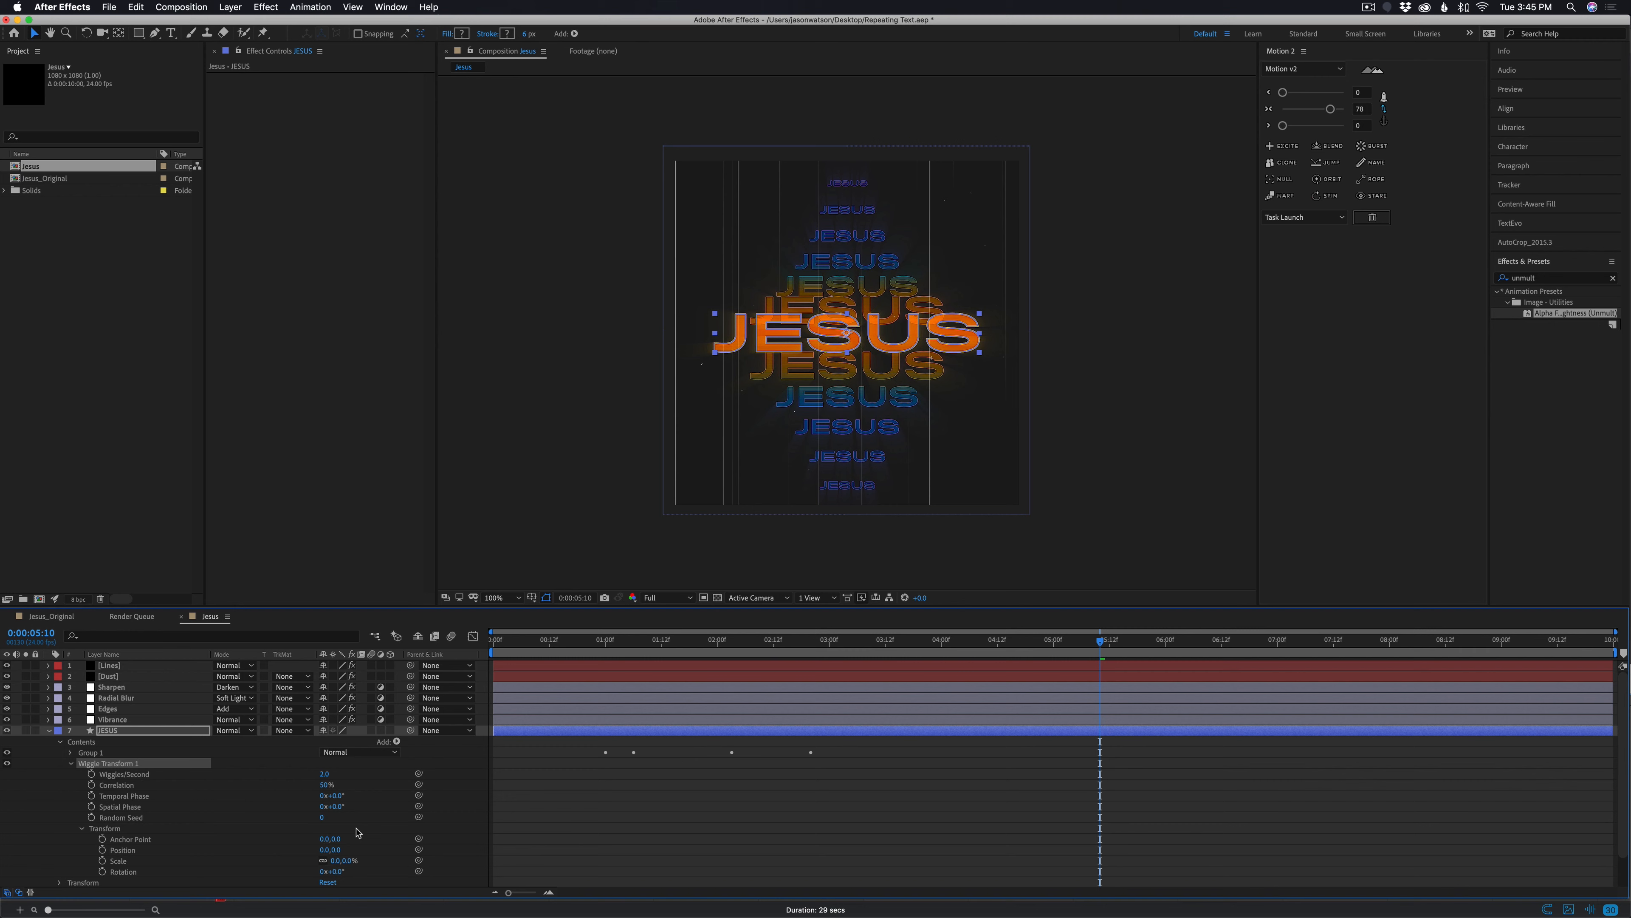
scroll(360, 832, down, 1)
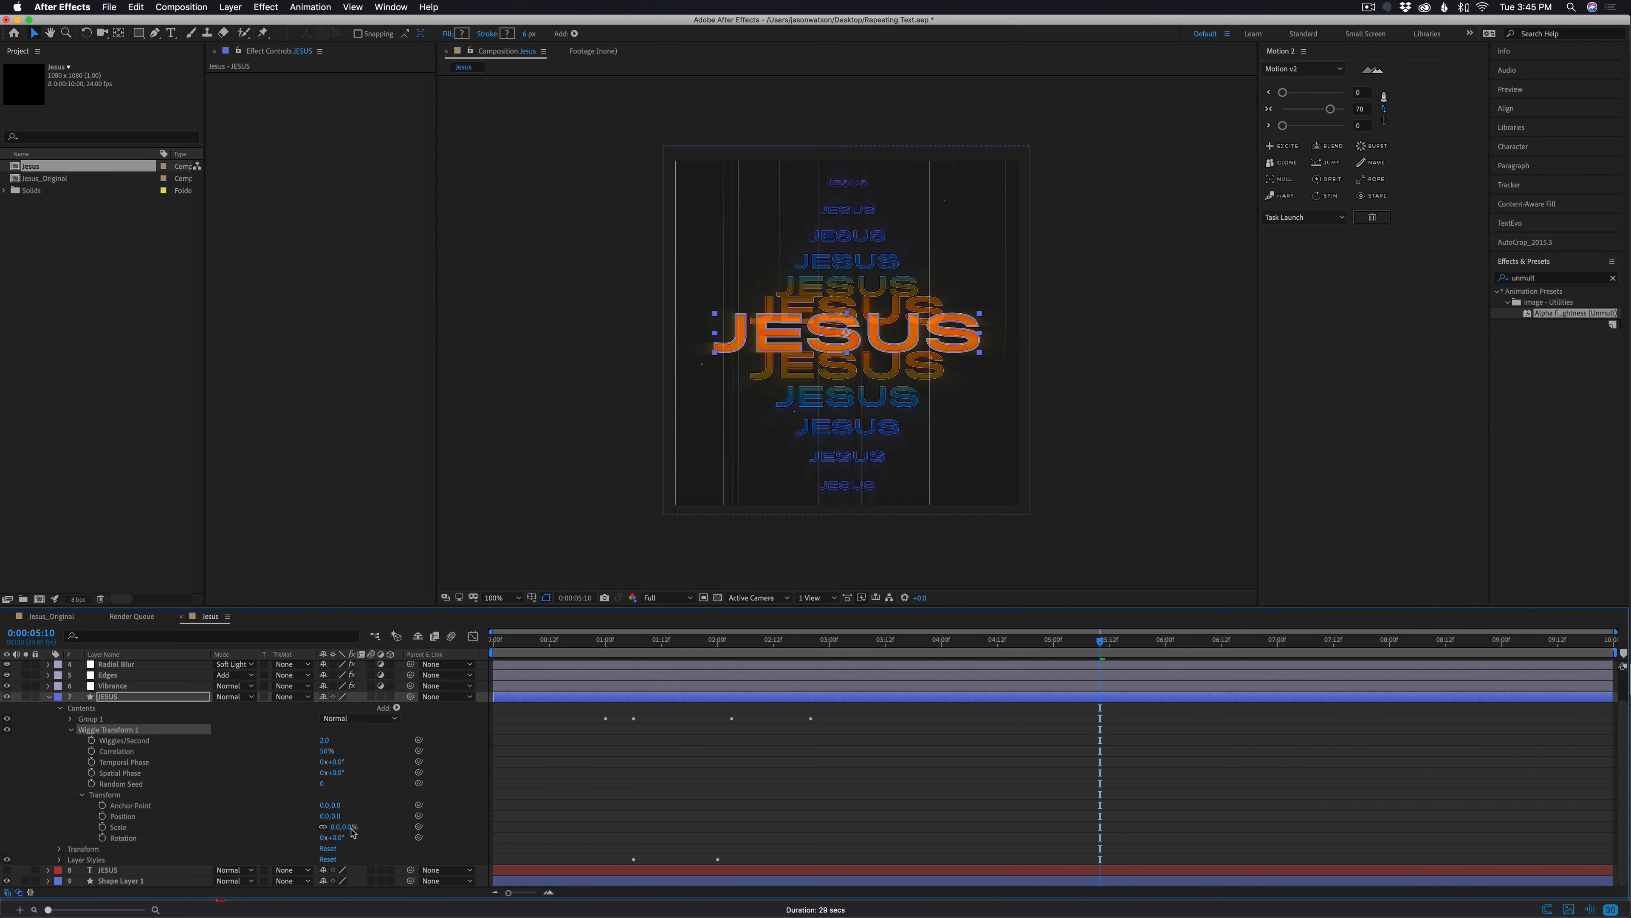
click(324, 817)
text(-5)
key(Return)
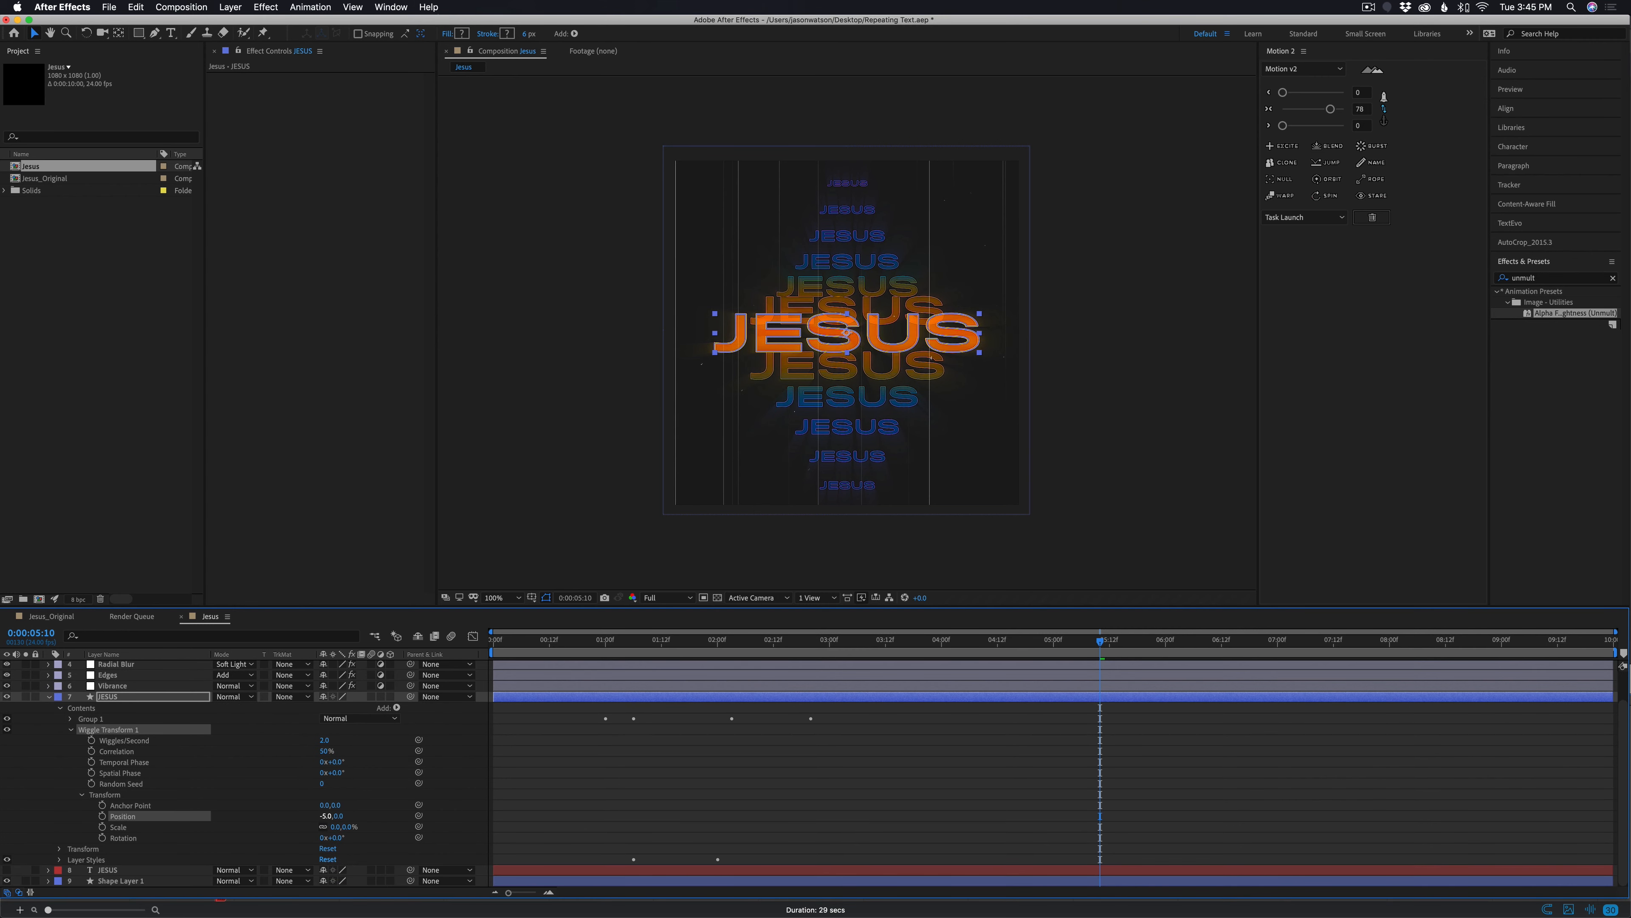
click(25, 697)
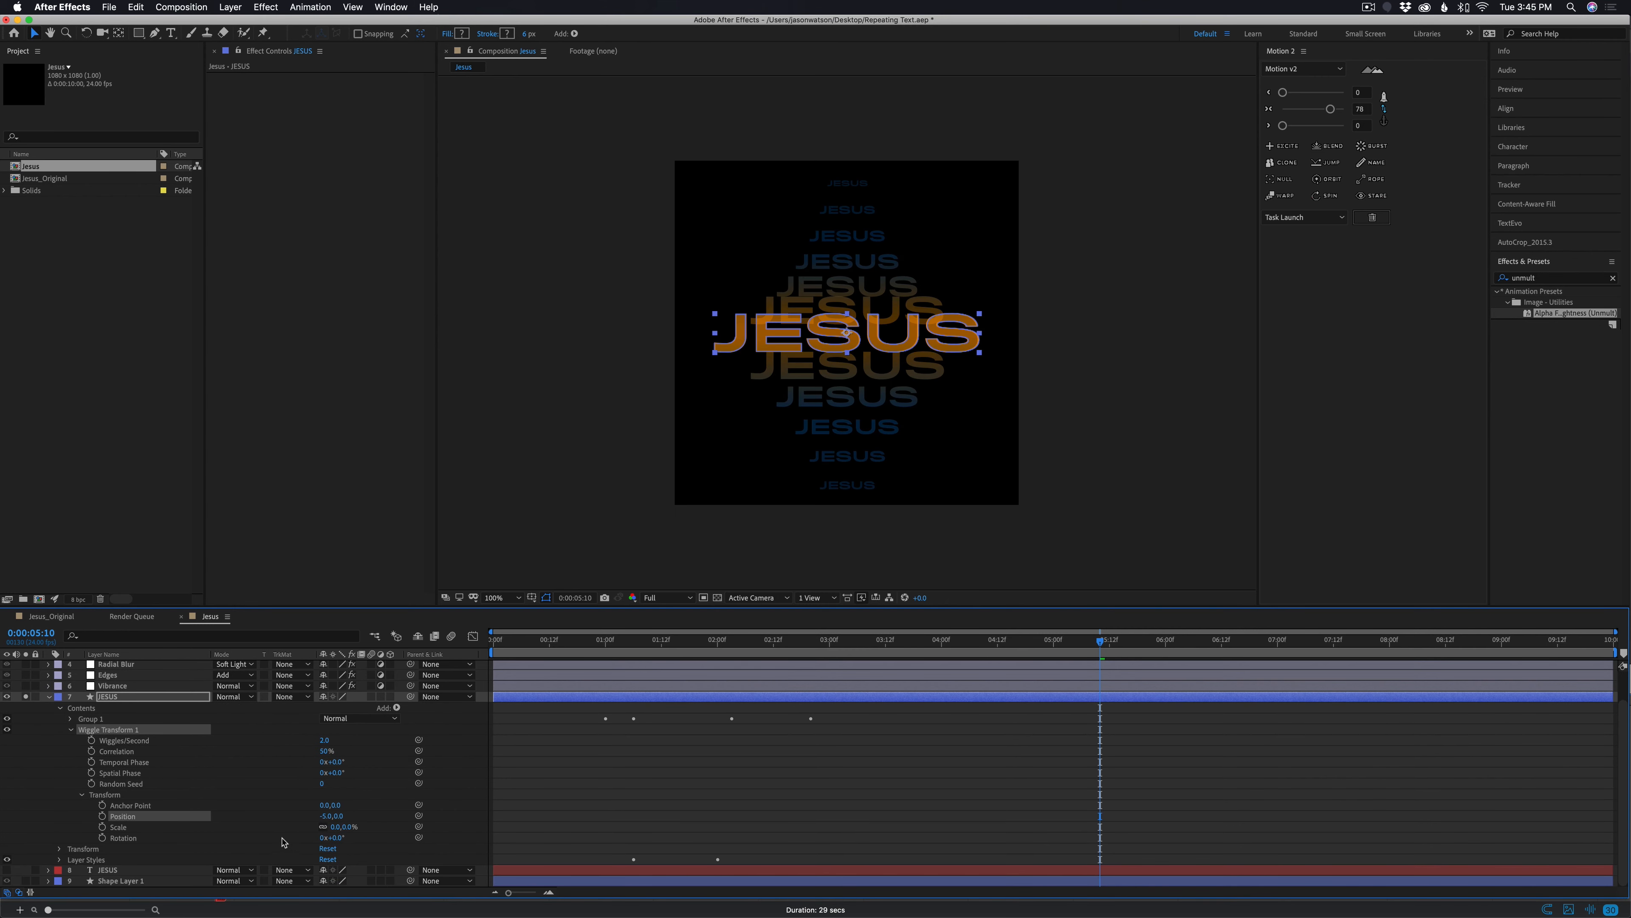
click(346, 816)
text(7)
key(Return)
click(337, 837)
key(Return)
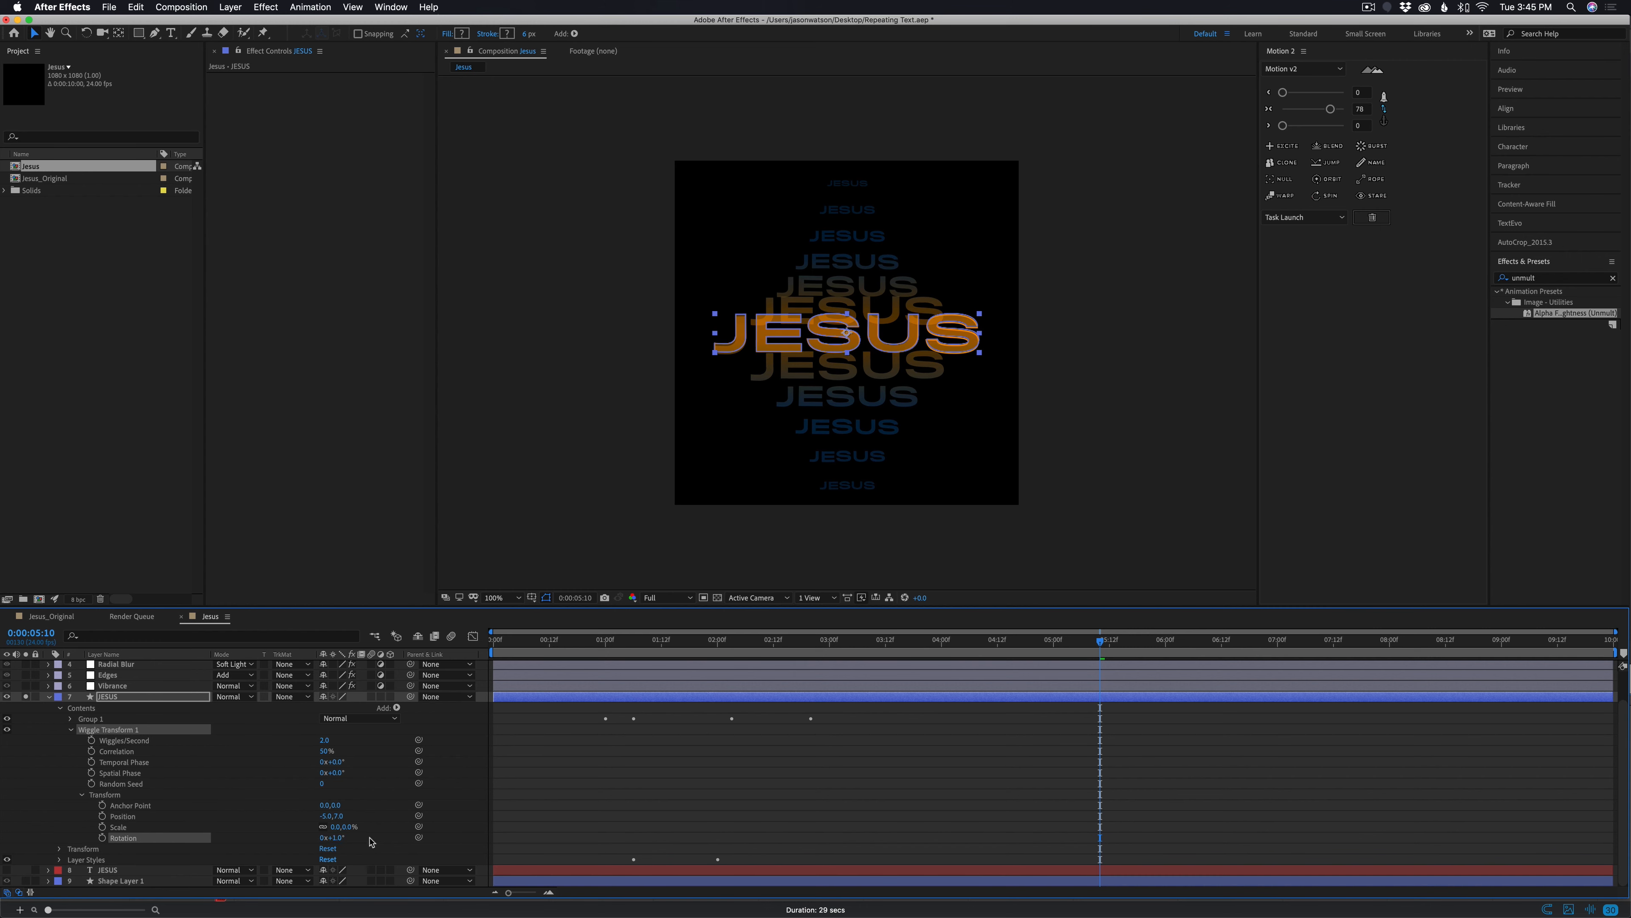
Preview the wiggling text from 0:00:04:16 and set Wiggles/Second to 0
drag(701, 641, 1016, 675)
click(1016, 751)
key(space)
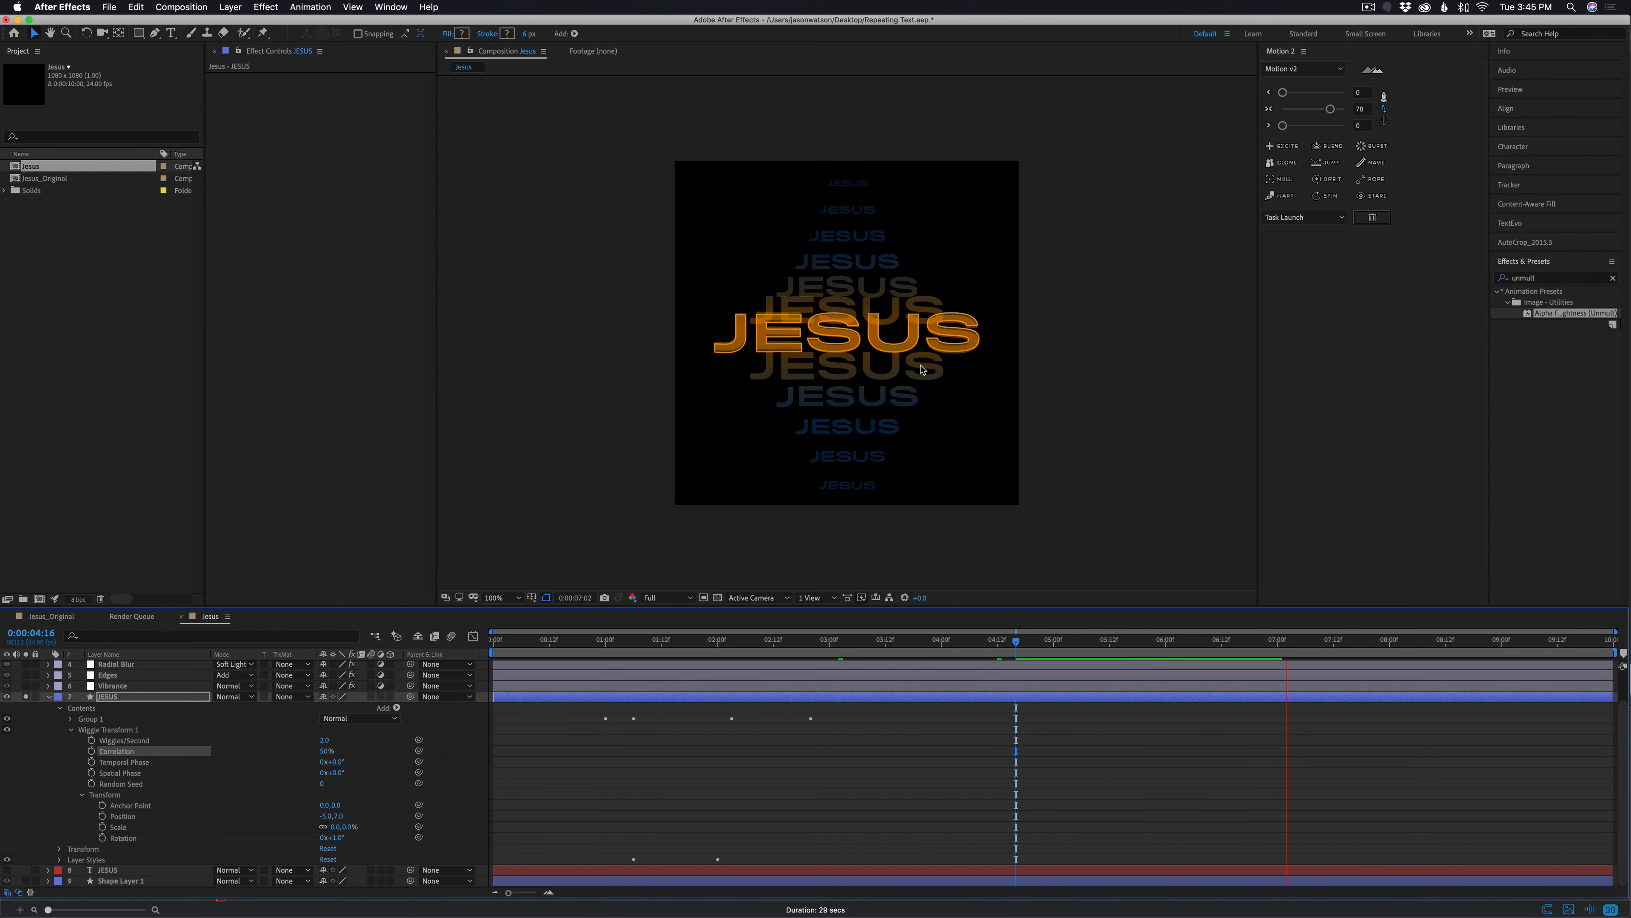
key(space)
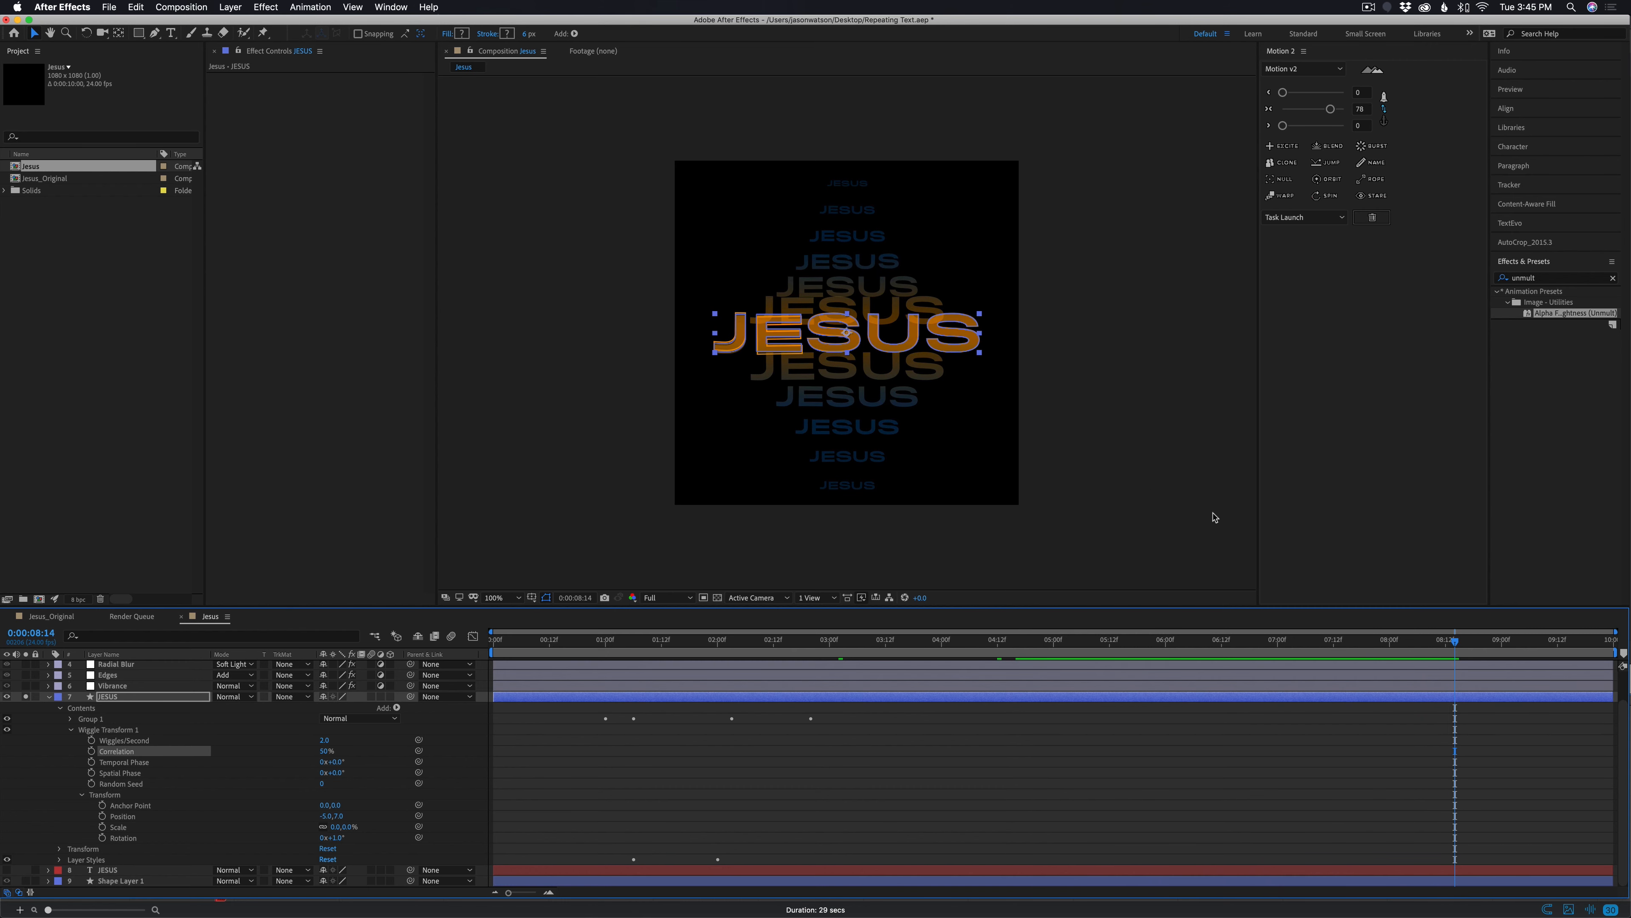
click(323, 741)
text(0)
key(Return)
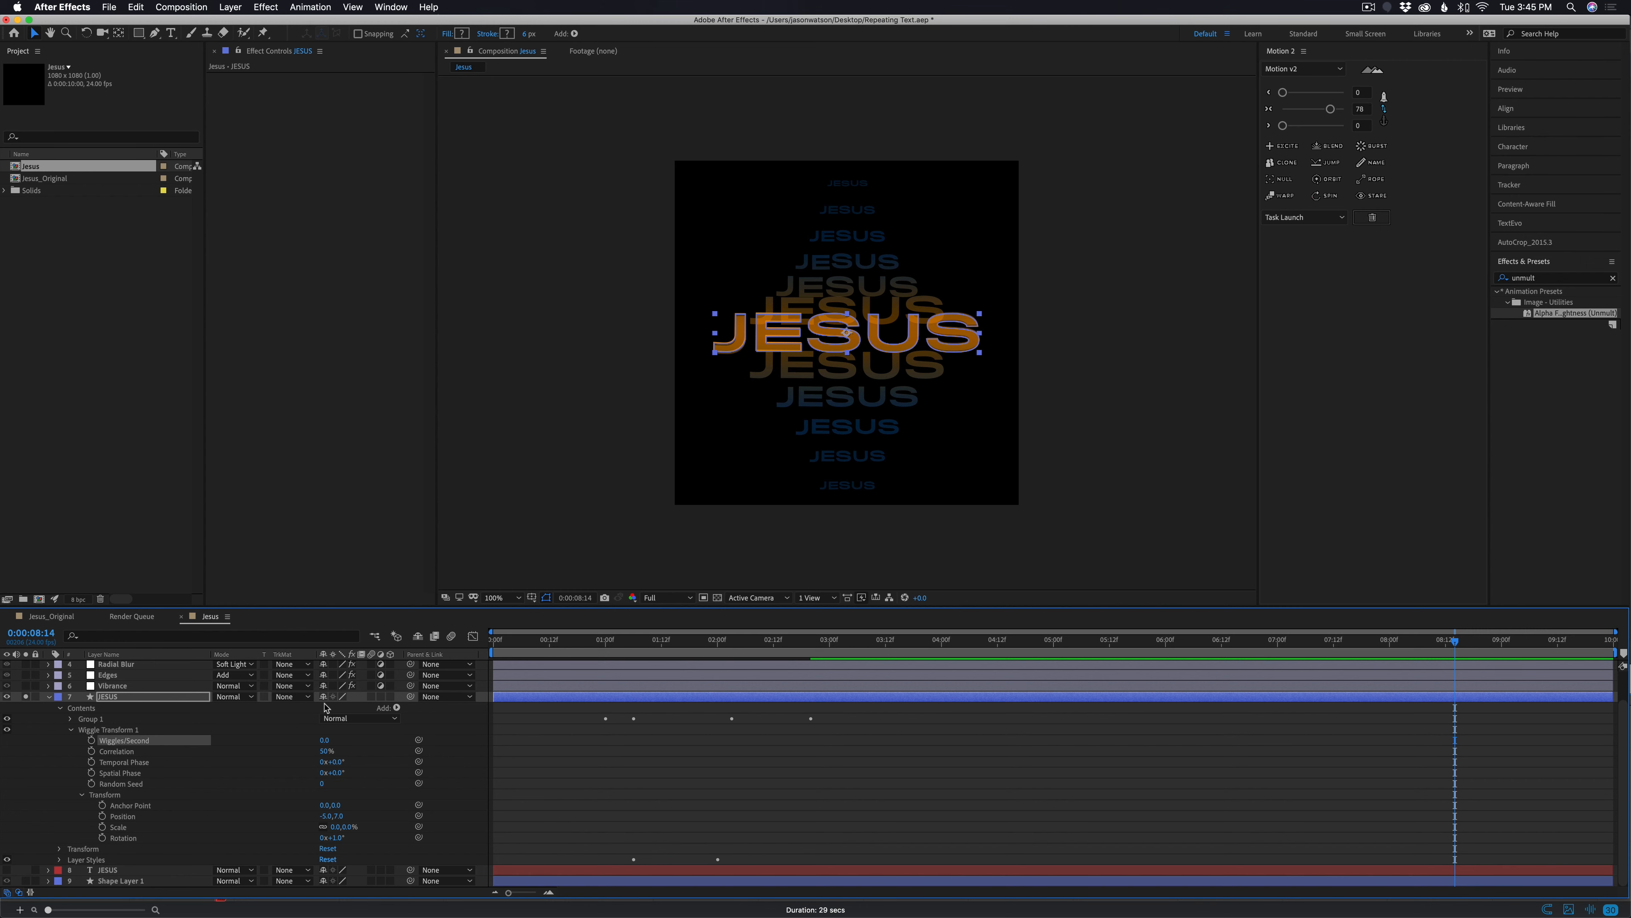
Add the expression time*2 to the Wiggle Transform's Random Seed and preview the motion
click(96, 730)
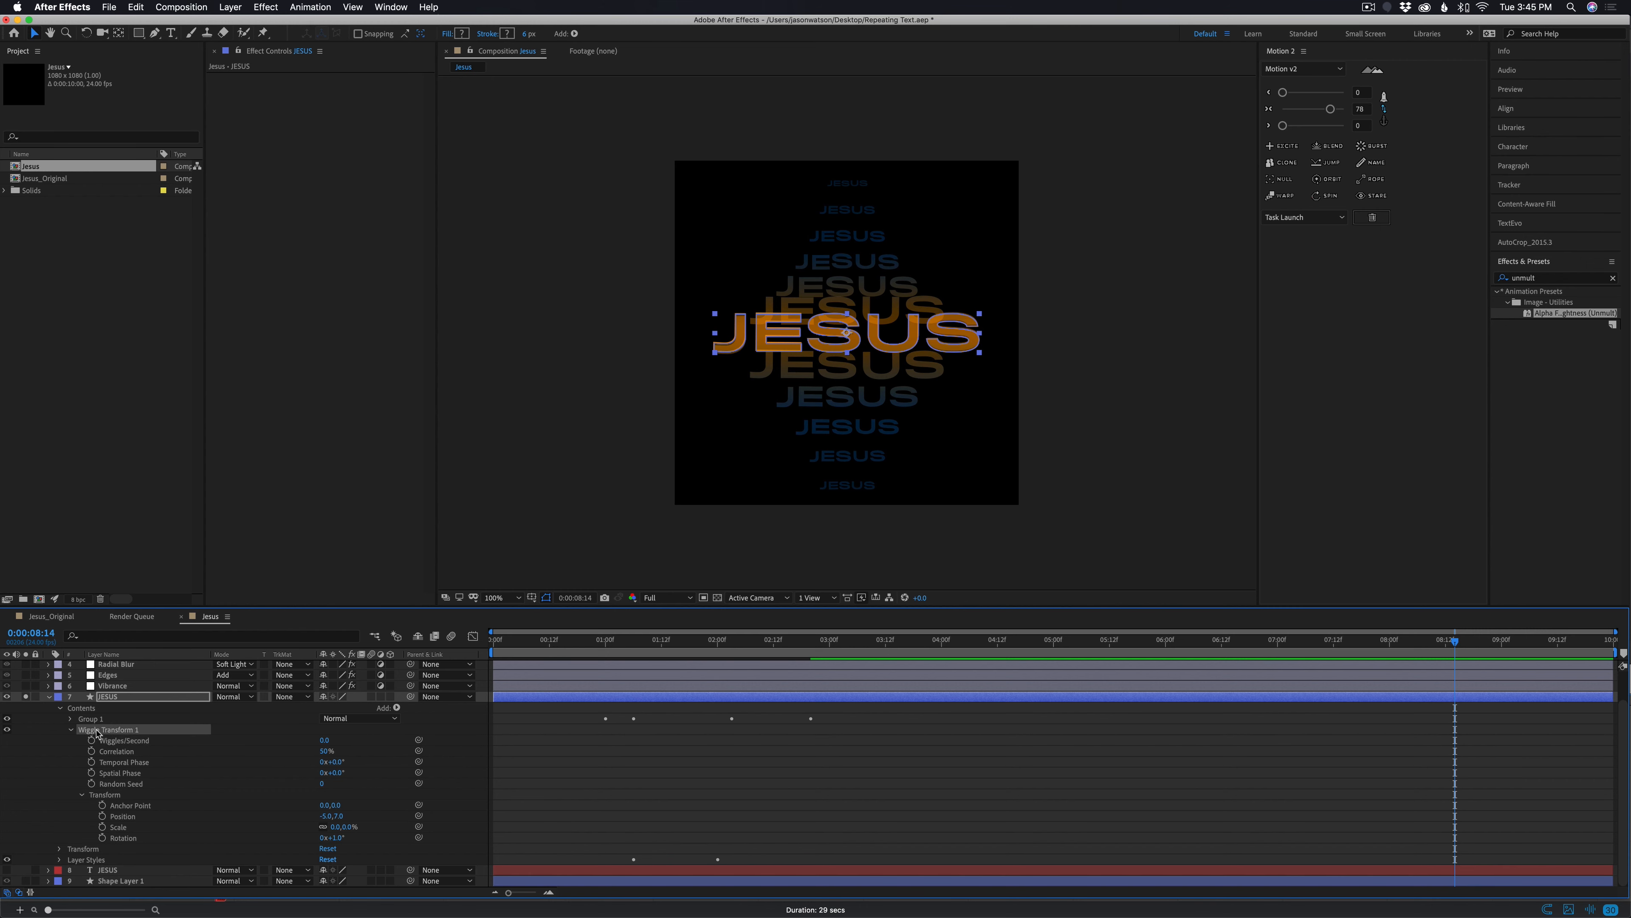
alt+click(92, 784)
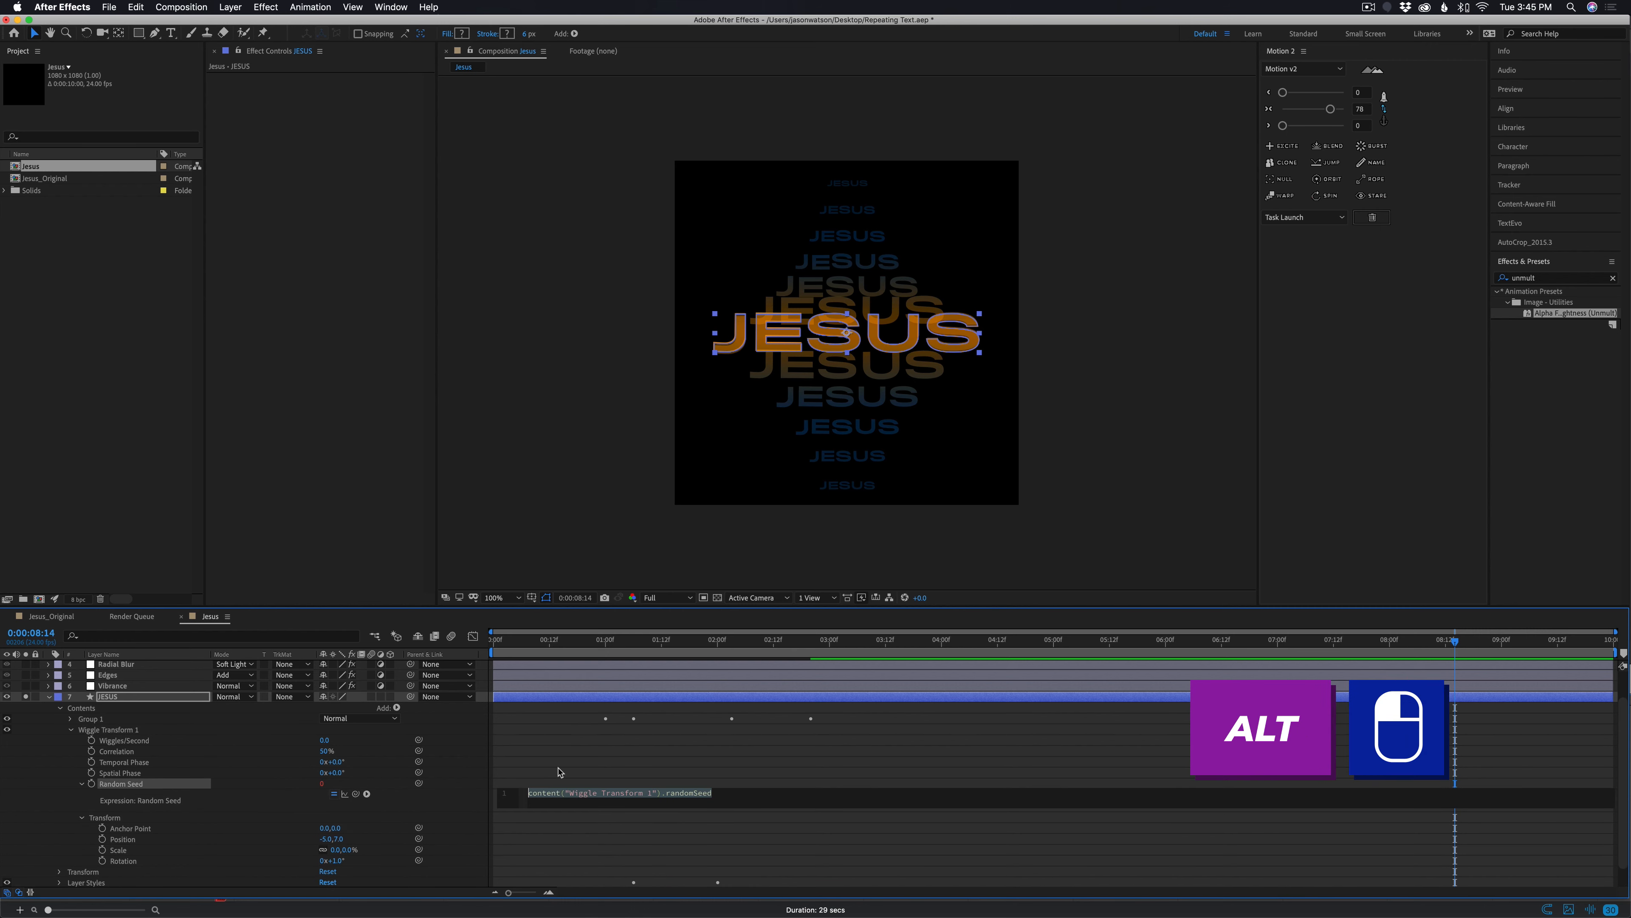
text(time)
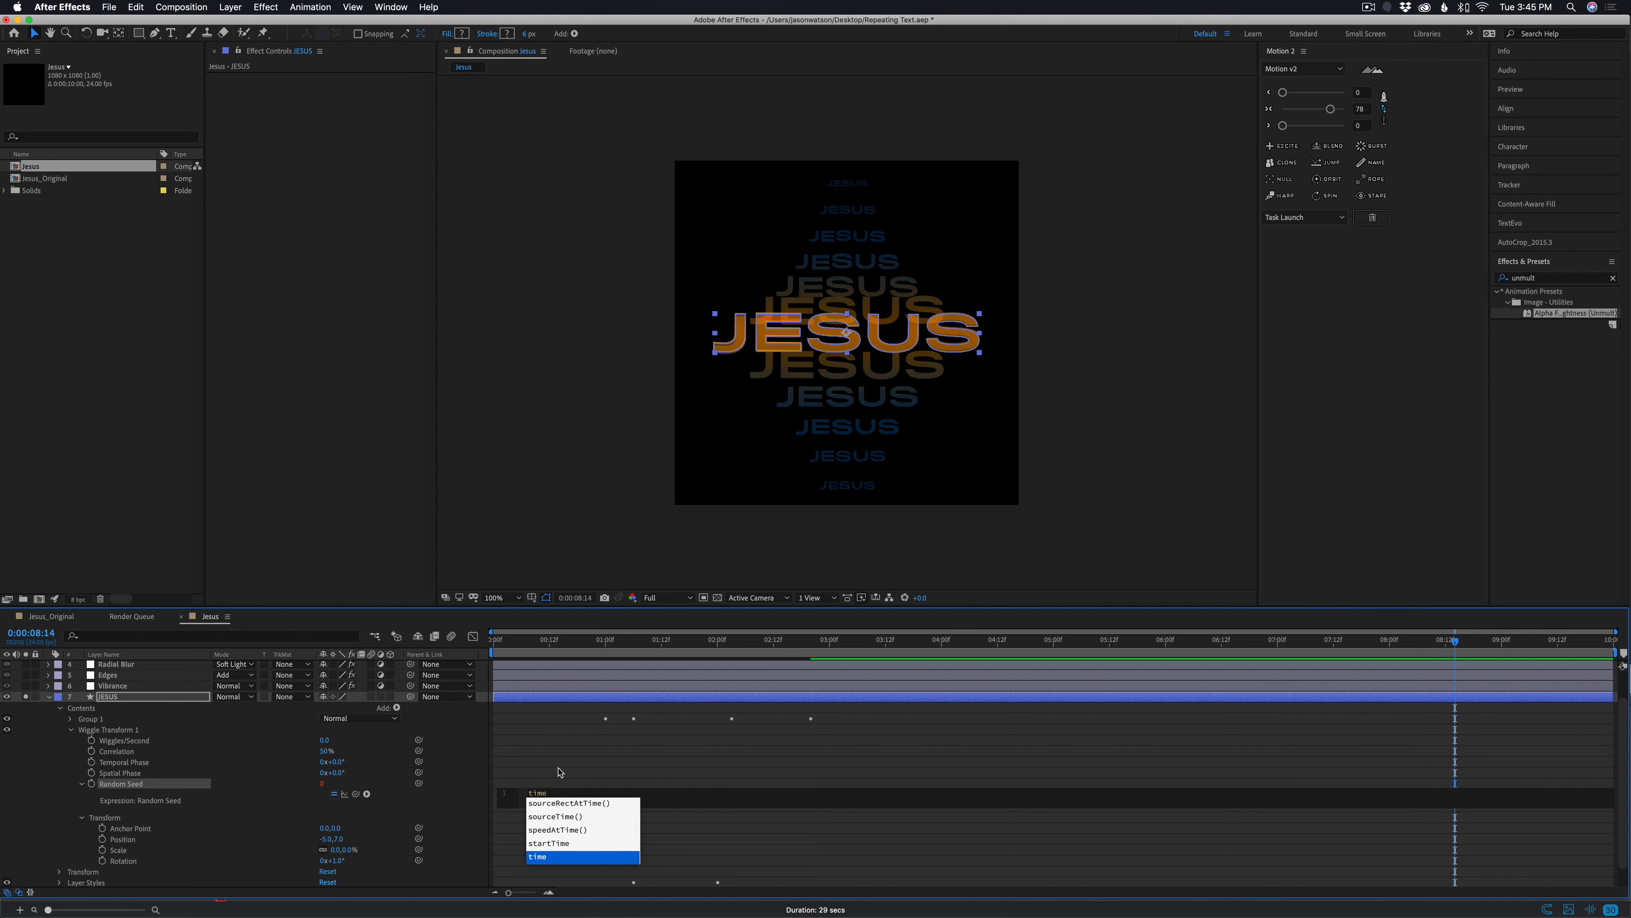
text(*2)
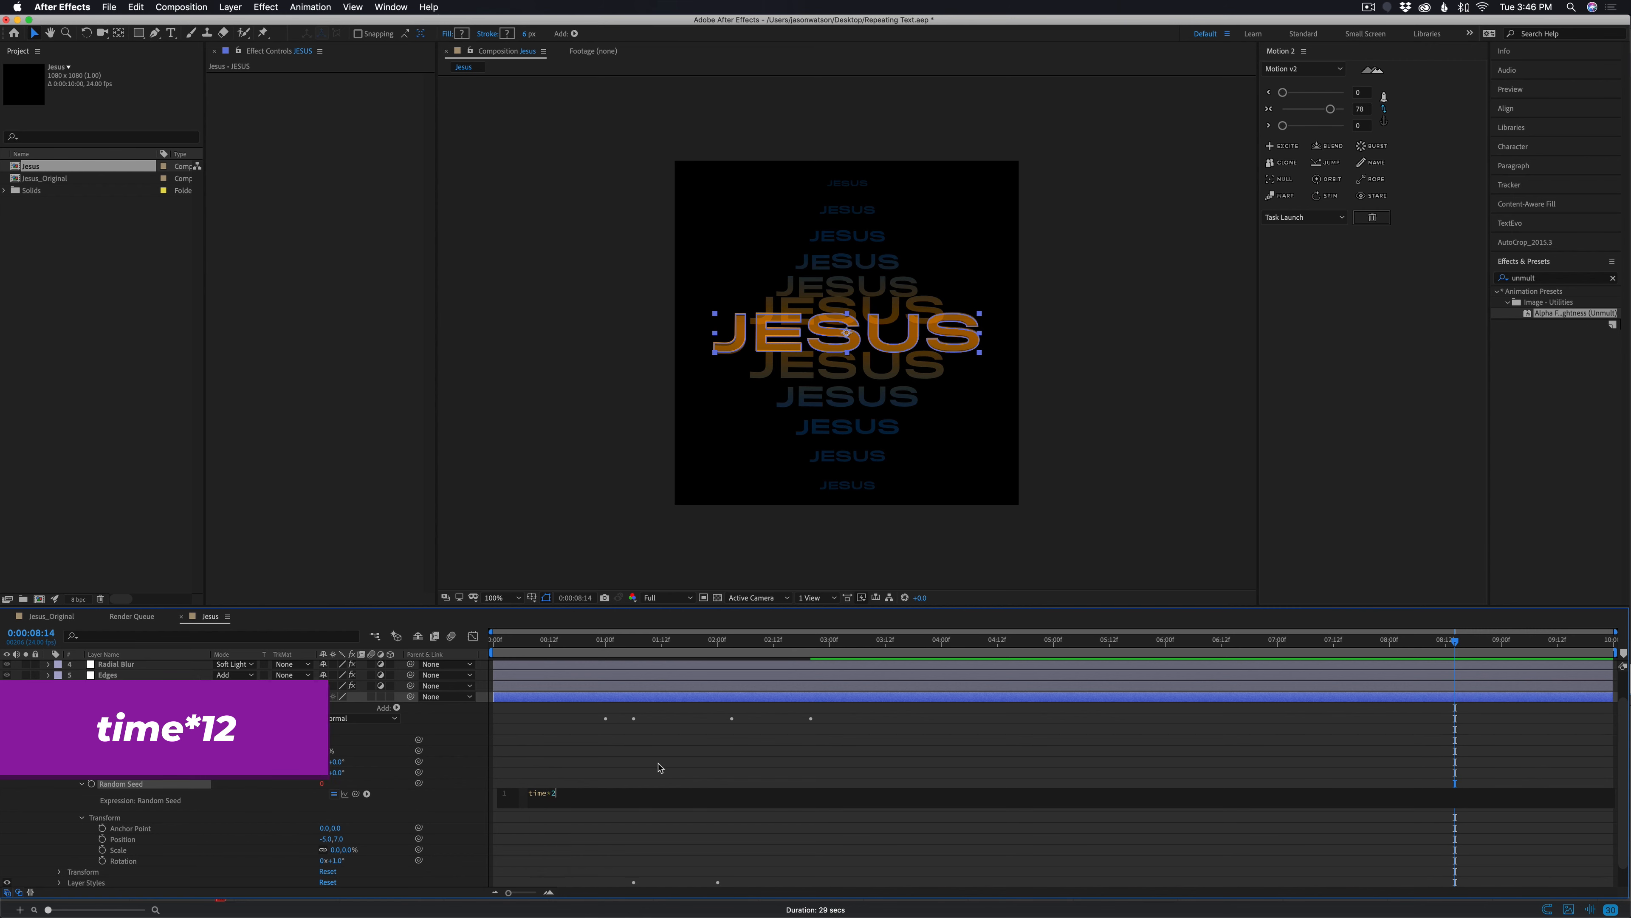
click(656, 769)
key(space)
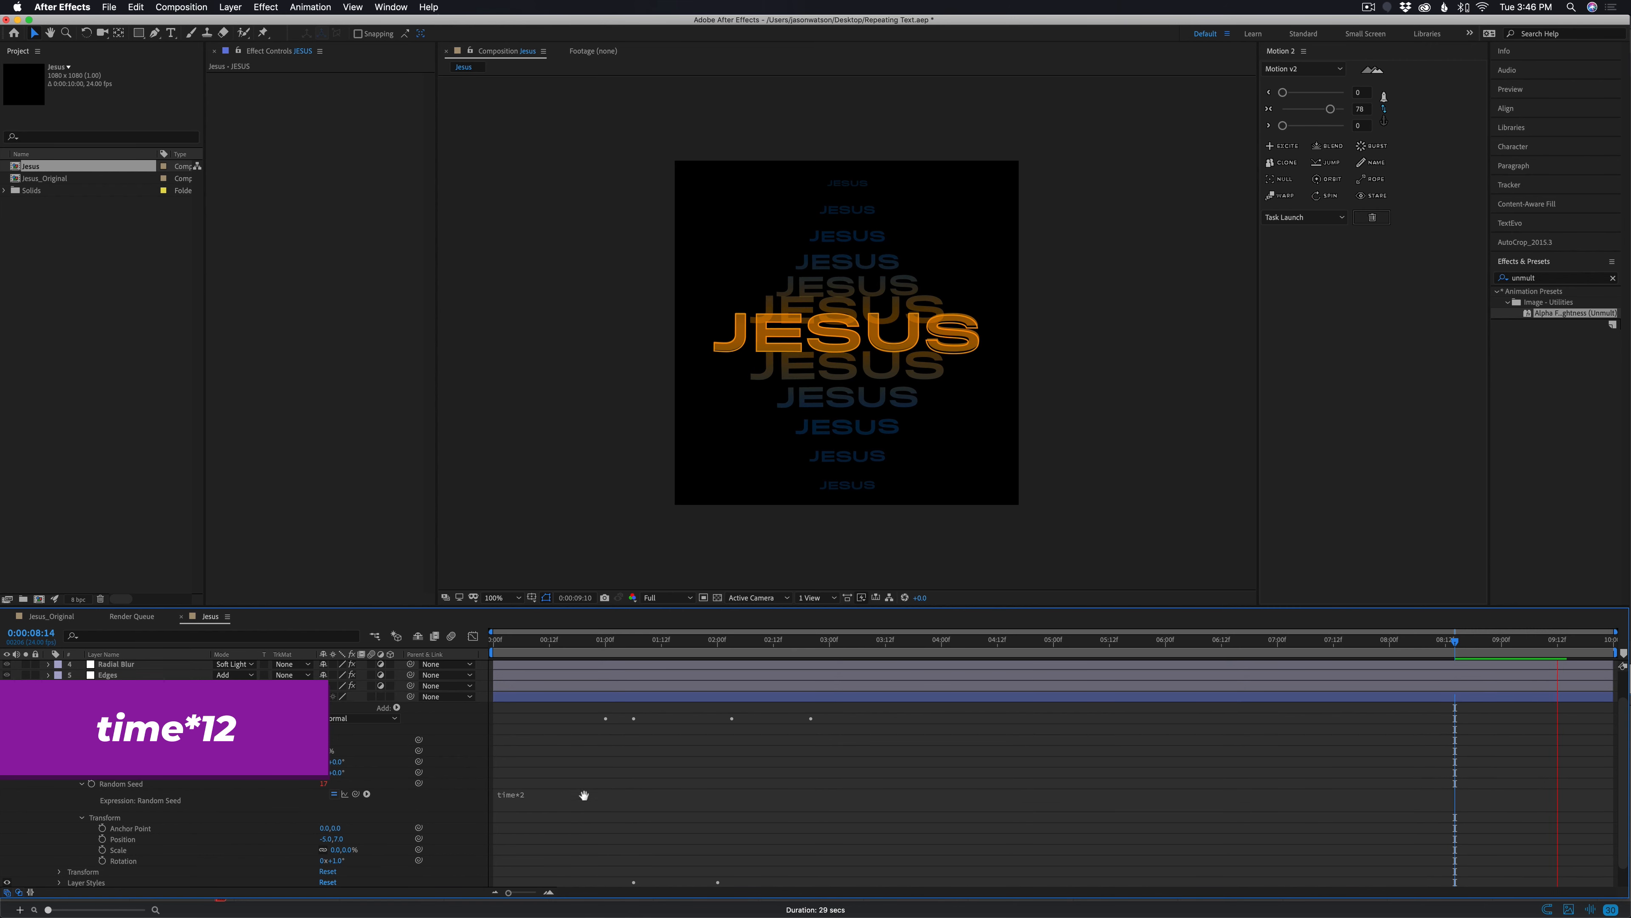
Change the Random Seed expression to time*12 and preview the text animation from near the start
click(531, 800)
click(567, 794)
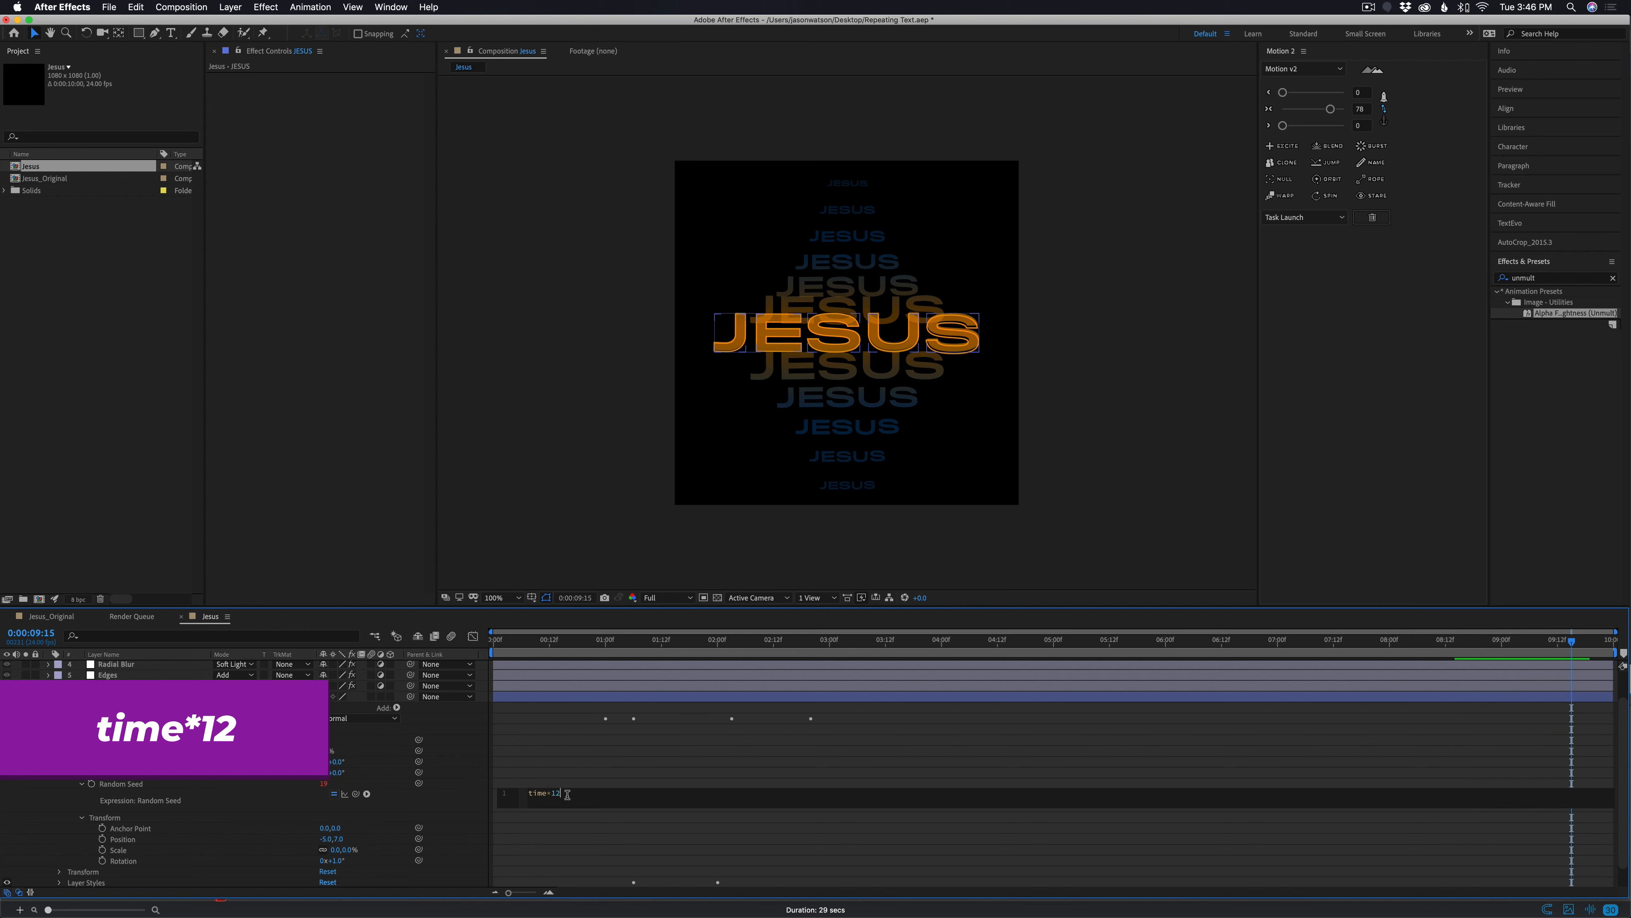
click(617, 781)
key(space)
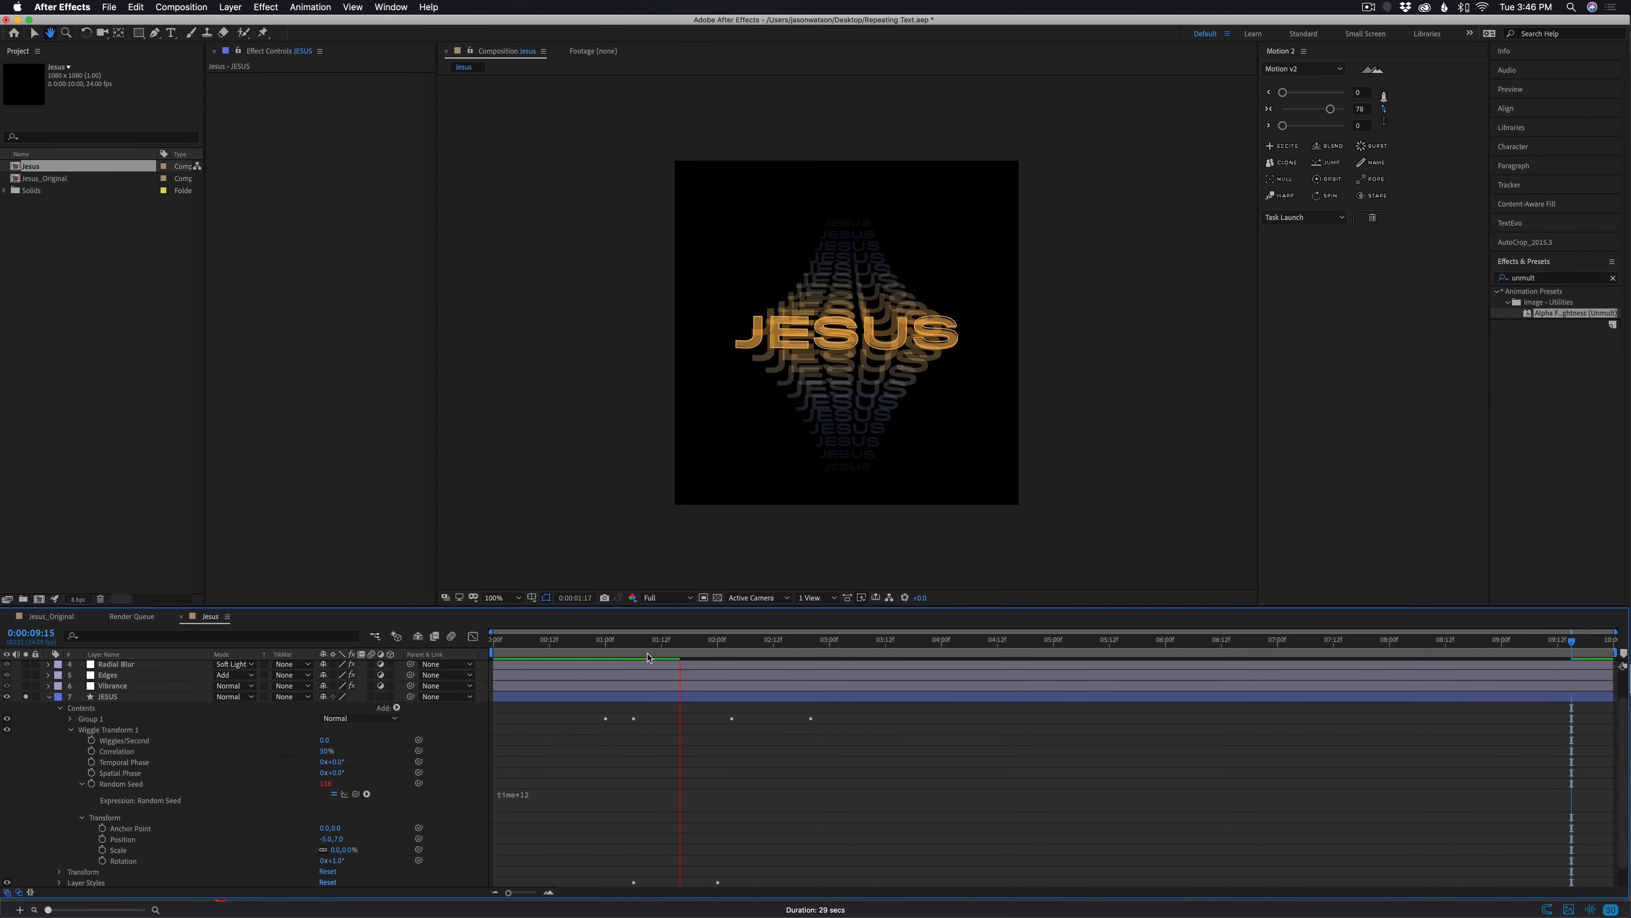
key(space)
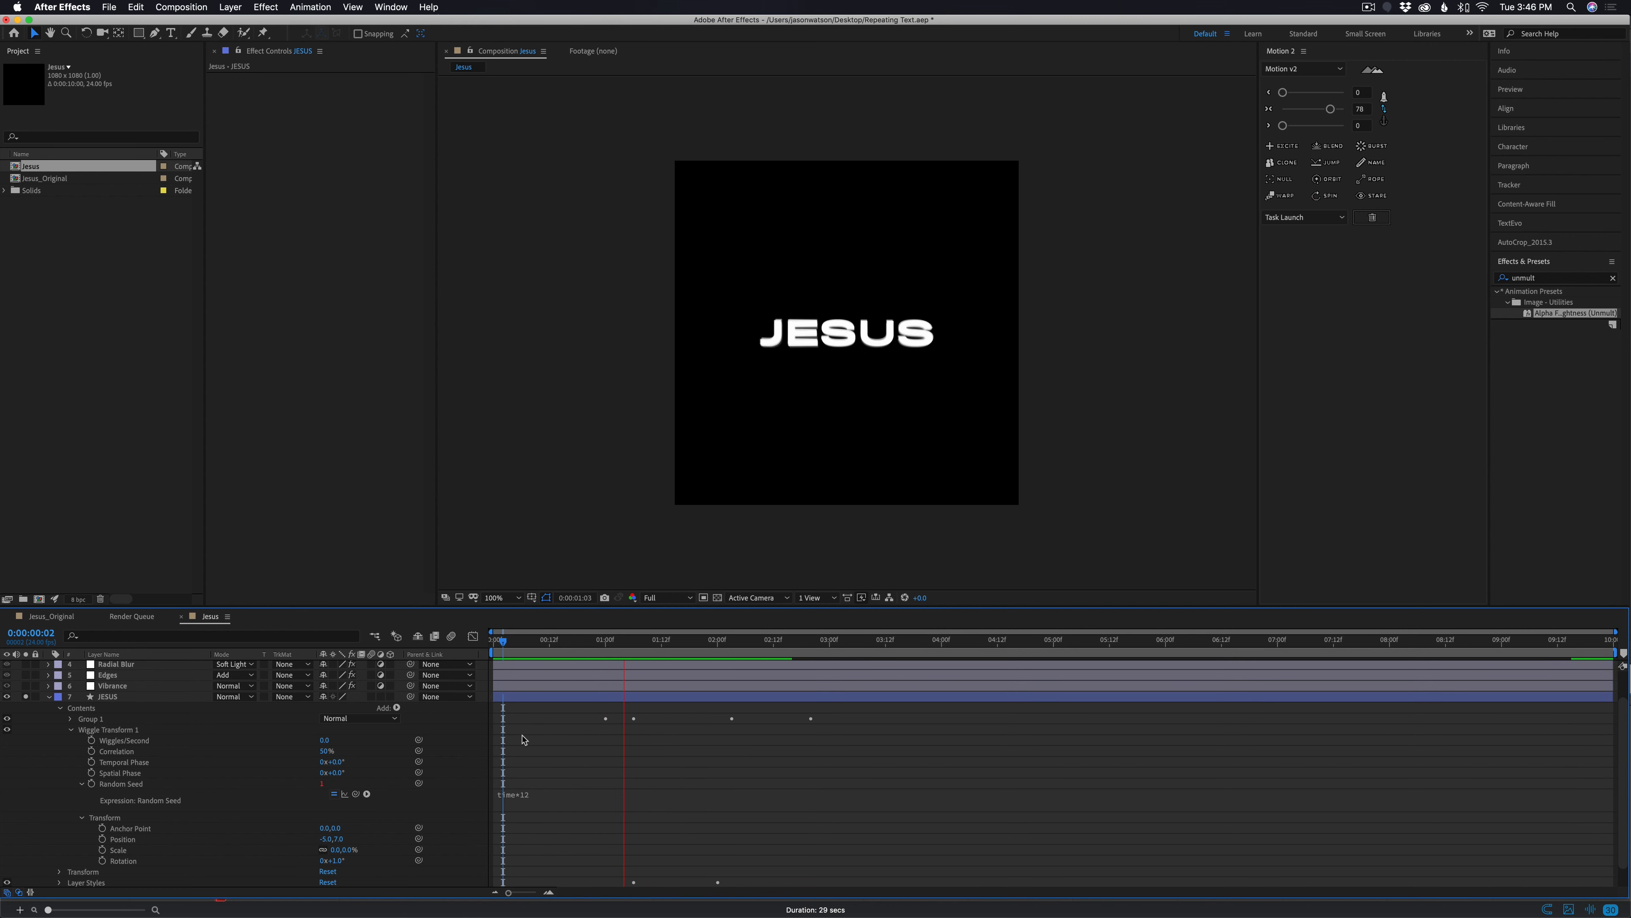
Change the Random Seed expression to time*8 and preview the wiggle from 0:00:01:08
click(578, 792)
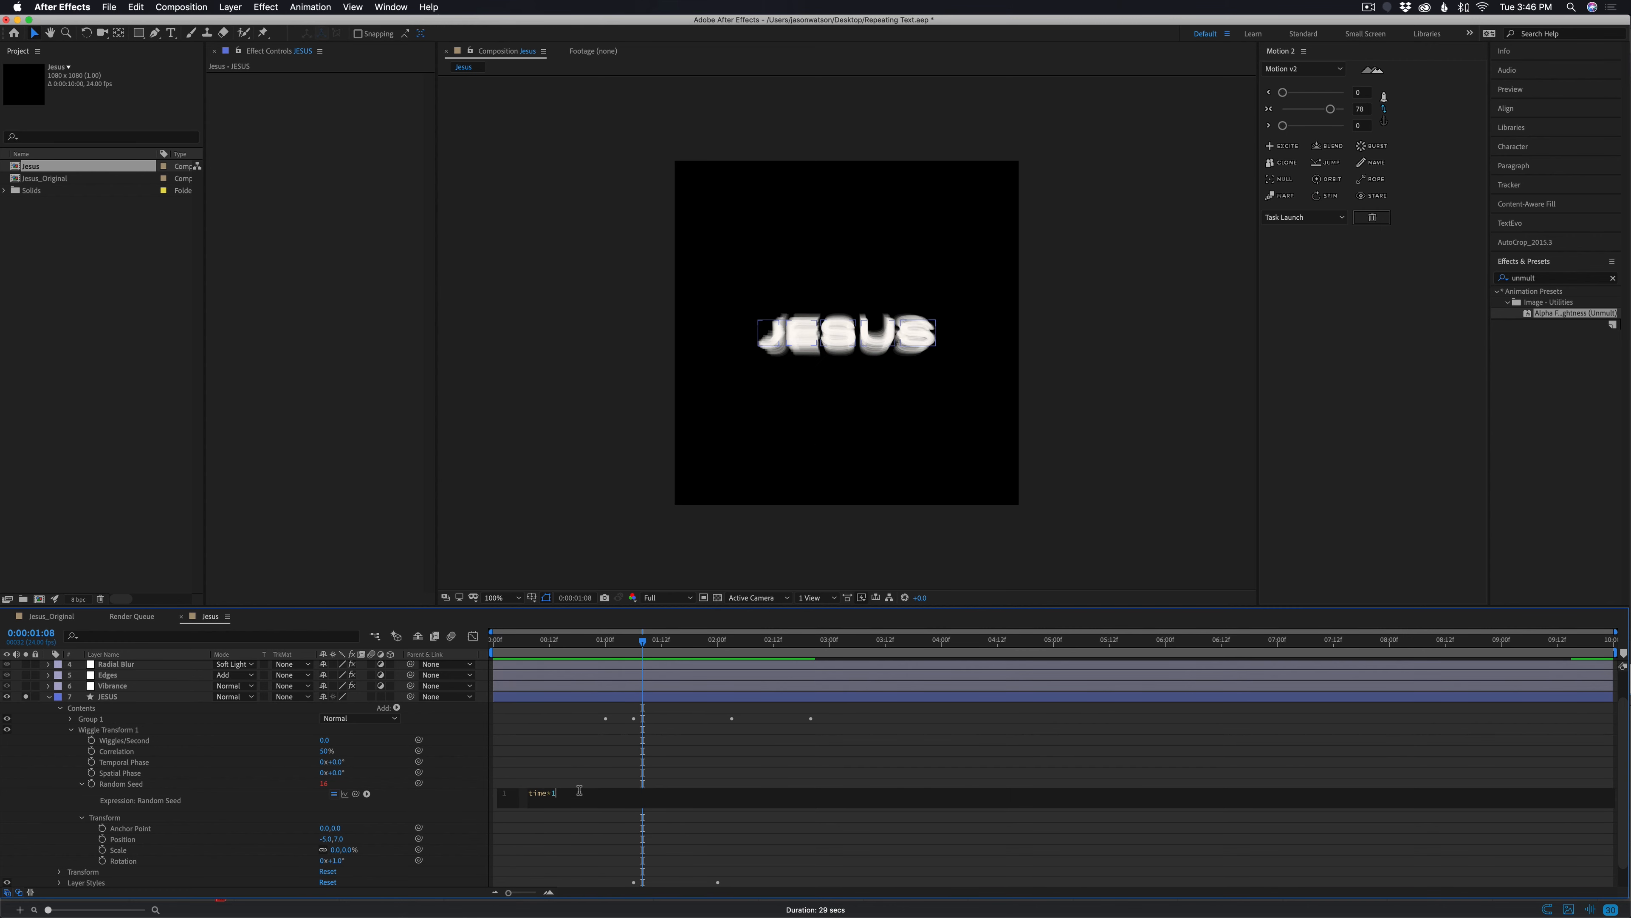
text(8)
click(598, 751)
key(space)
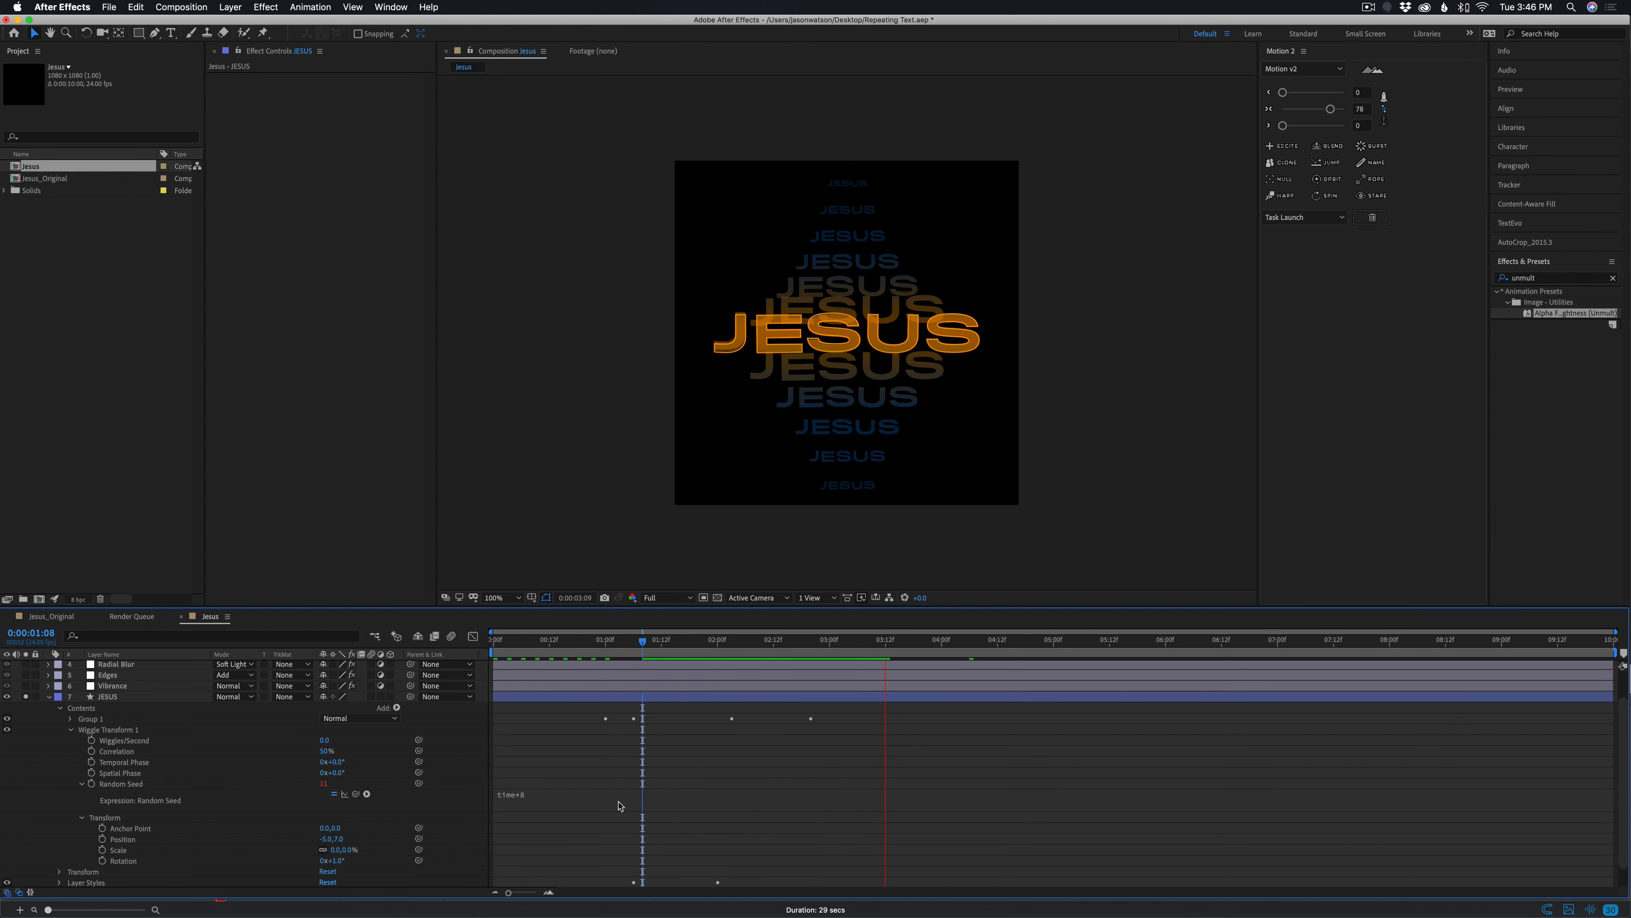
Change the Random Seed expression to time*12 and preview the wiggle from the start of the composition
click(584, 795)
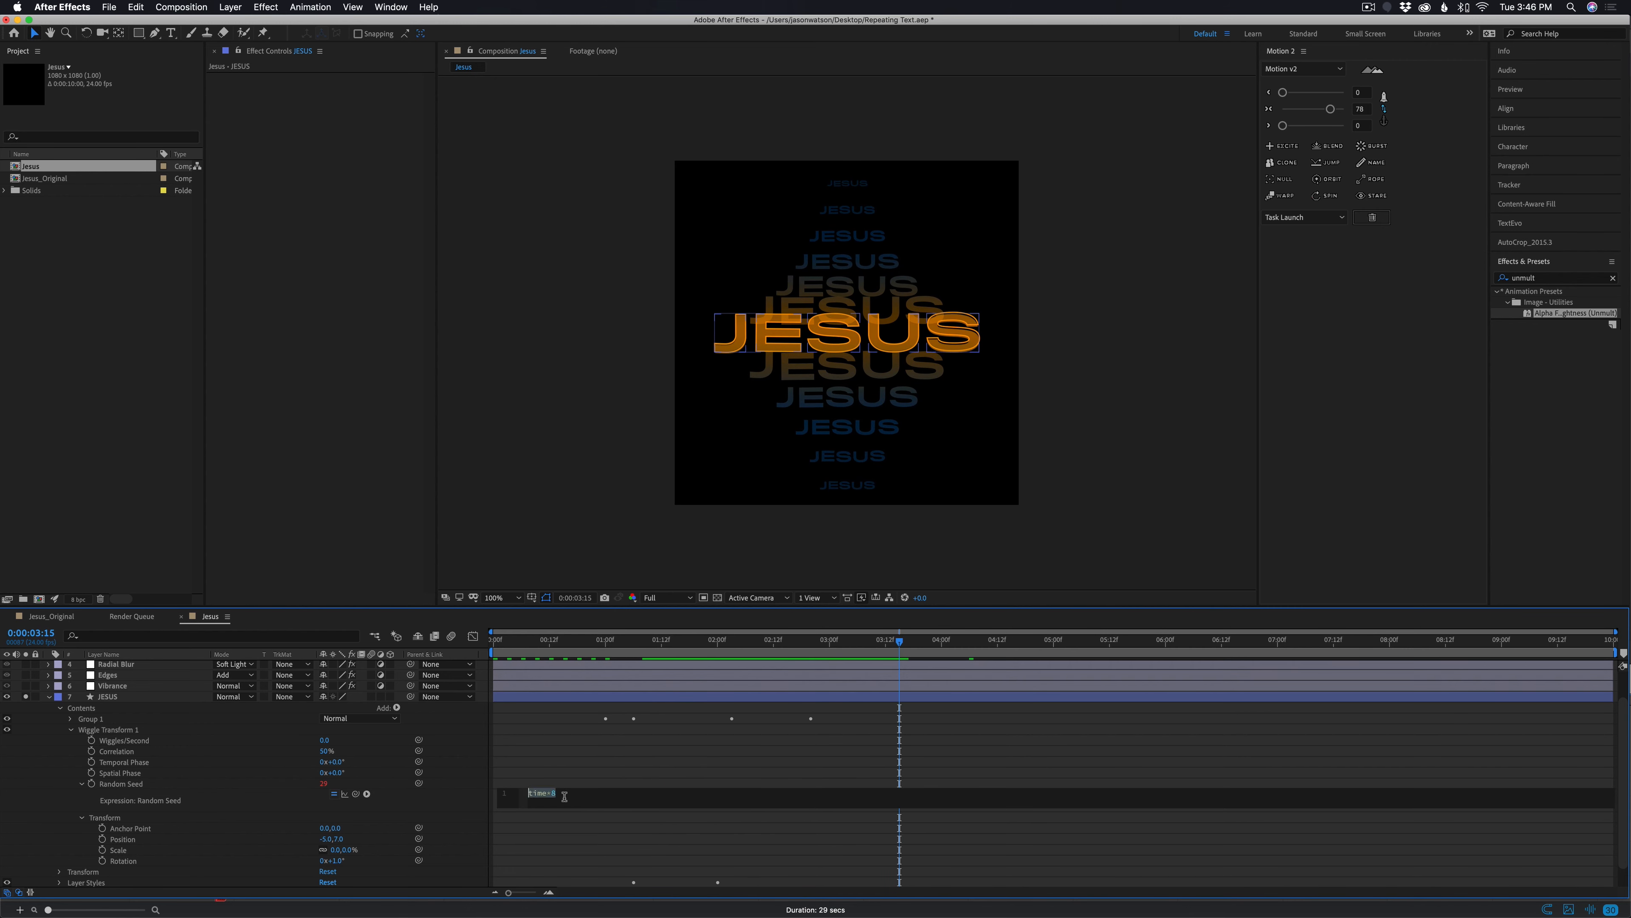
click(621, 762)
drag(779, 642, 455, 665)
key(space)
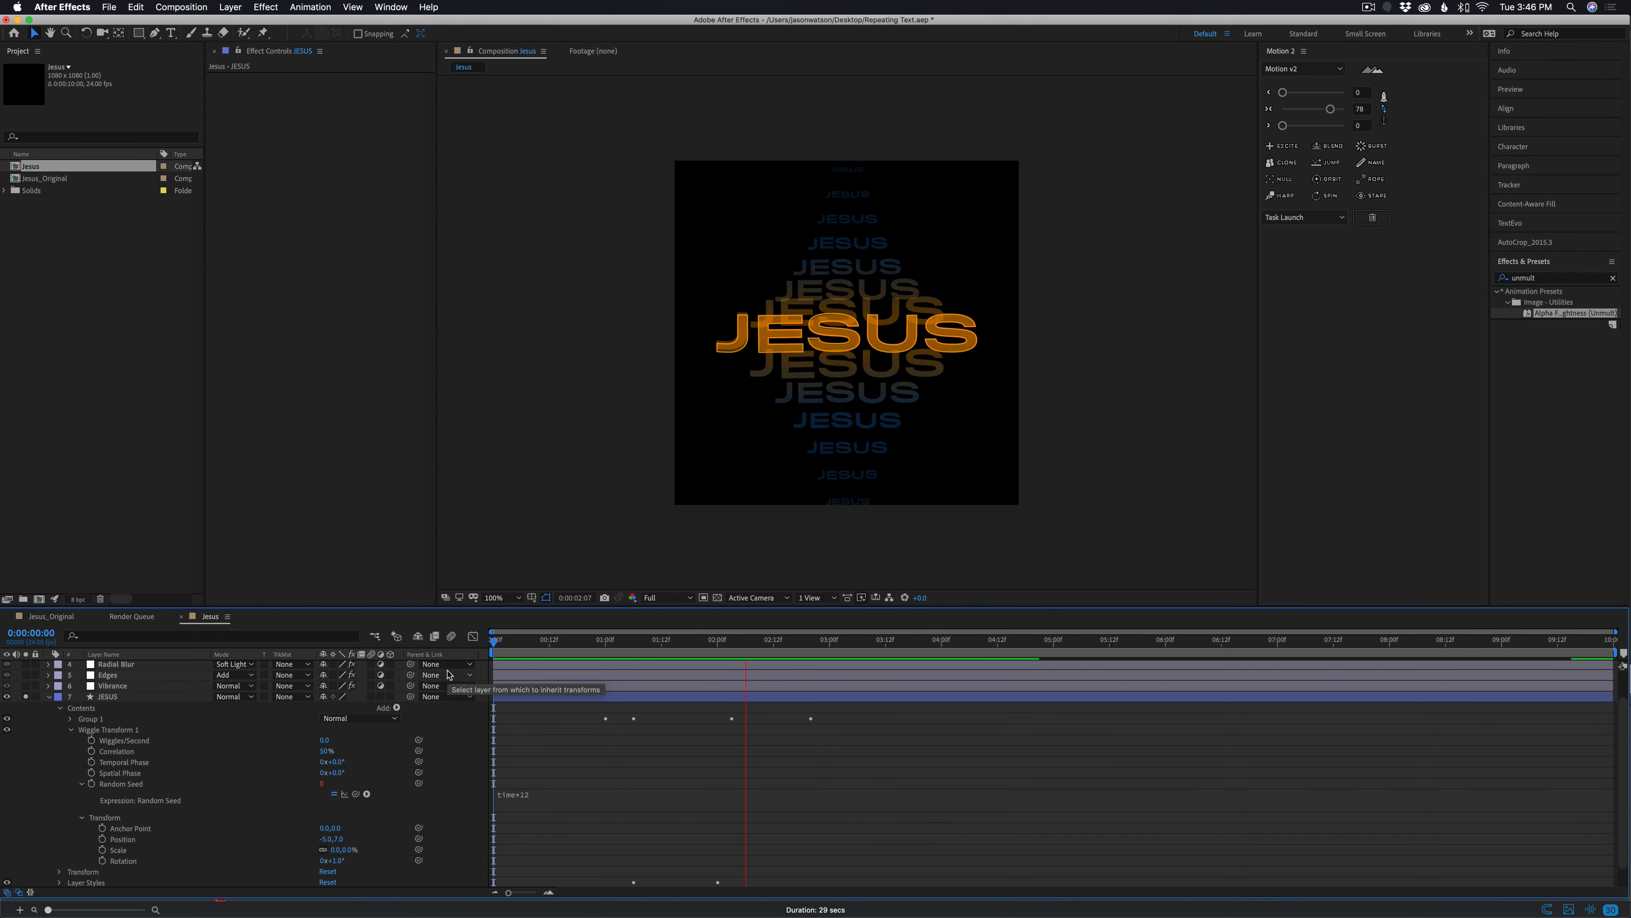
key(space)
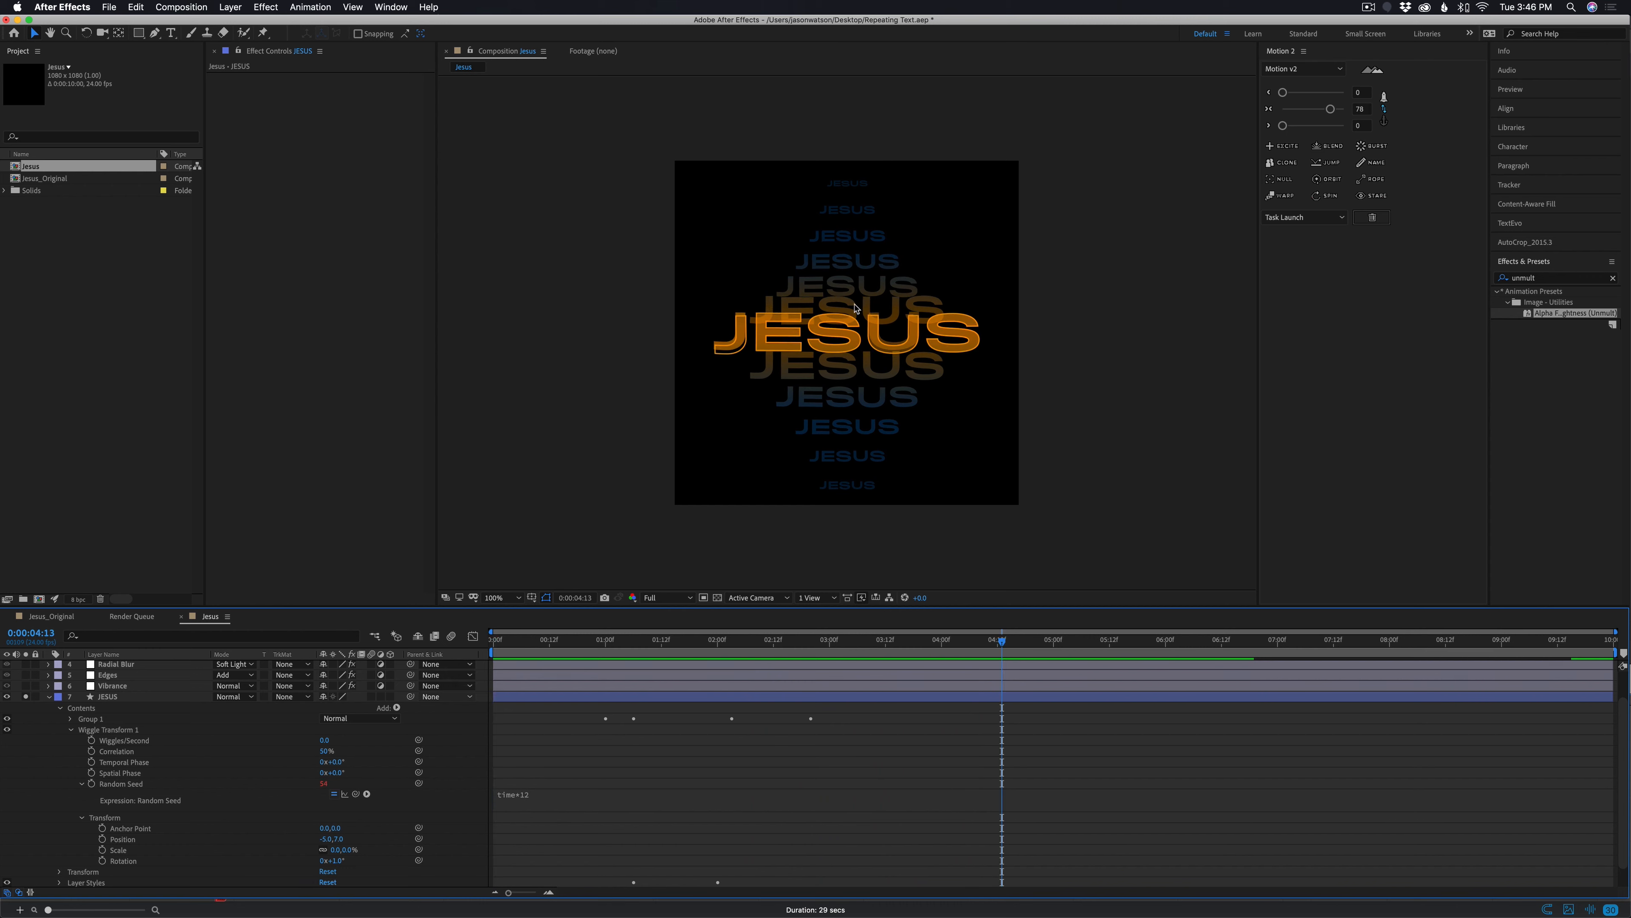
Collapse the JESUS shape layer, show all layers in the preview, and return to the start of the timeline
click(49, 697)
click(655, 812)
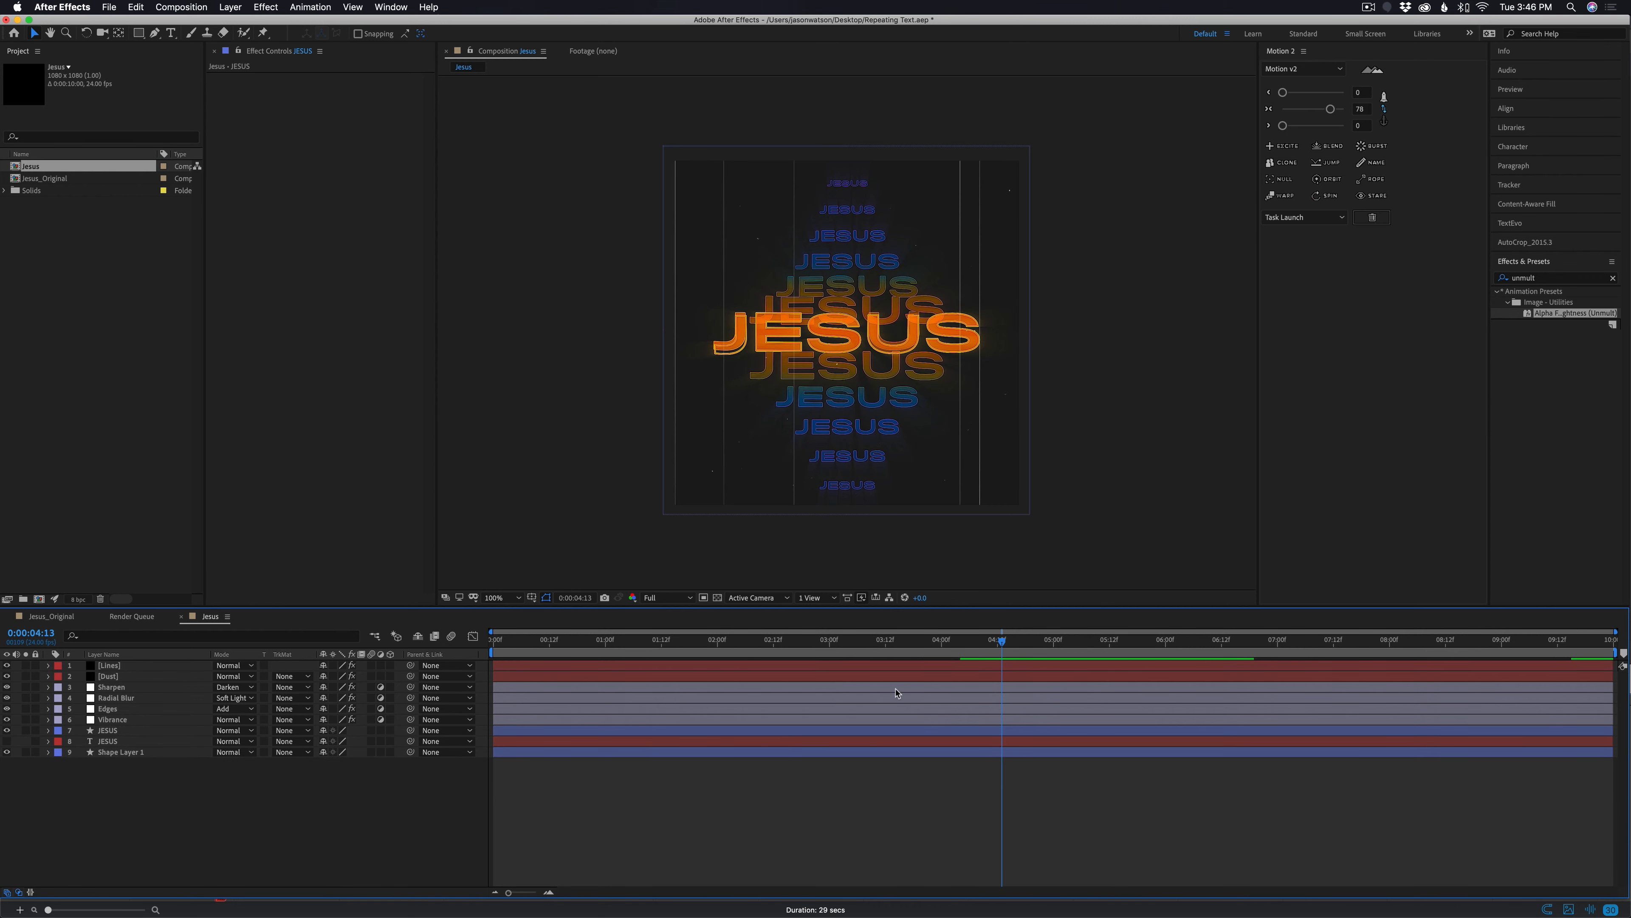
key(Home)
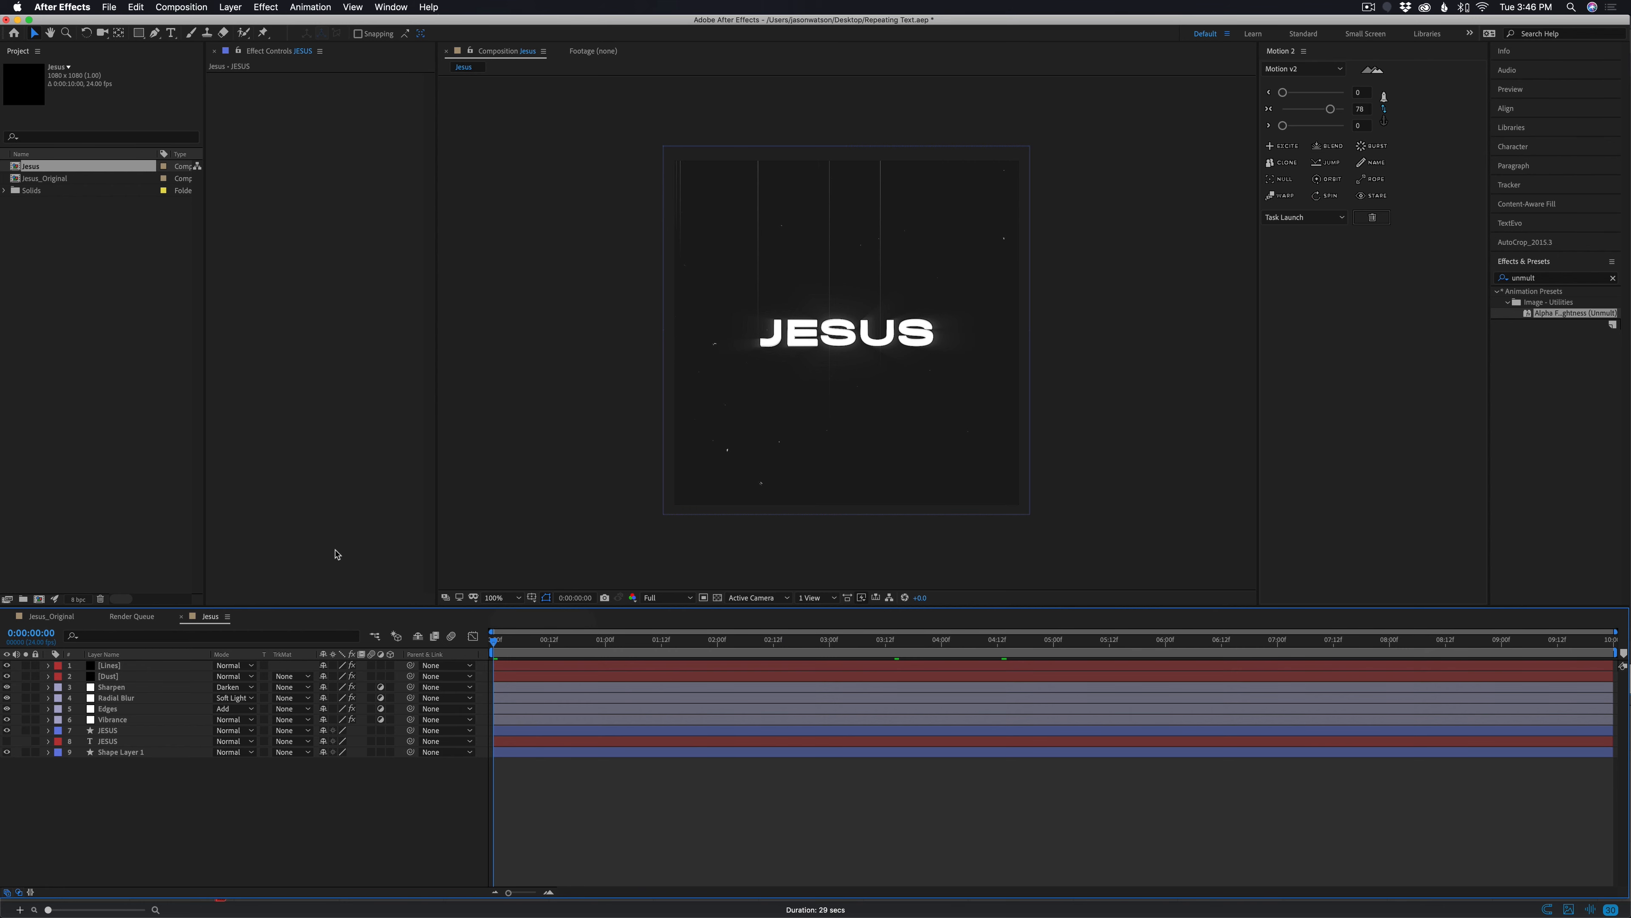
Create a new adjustment layer above the Lines layer and name it Chromatics
key(ctrl+super+alt+y)
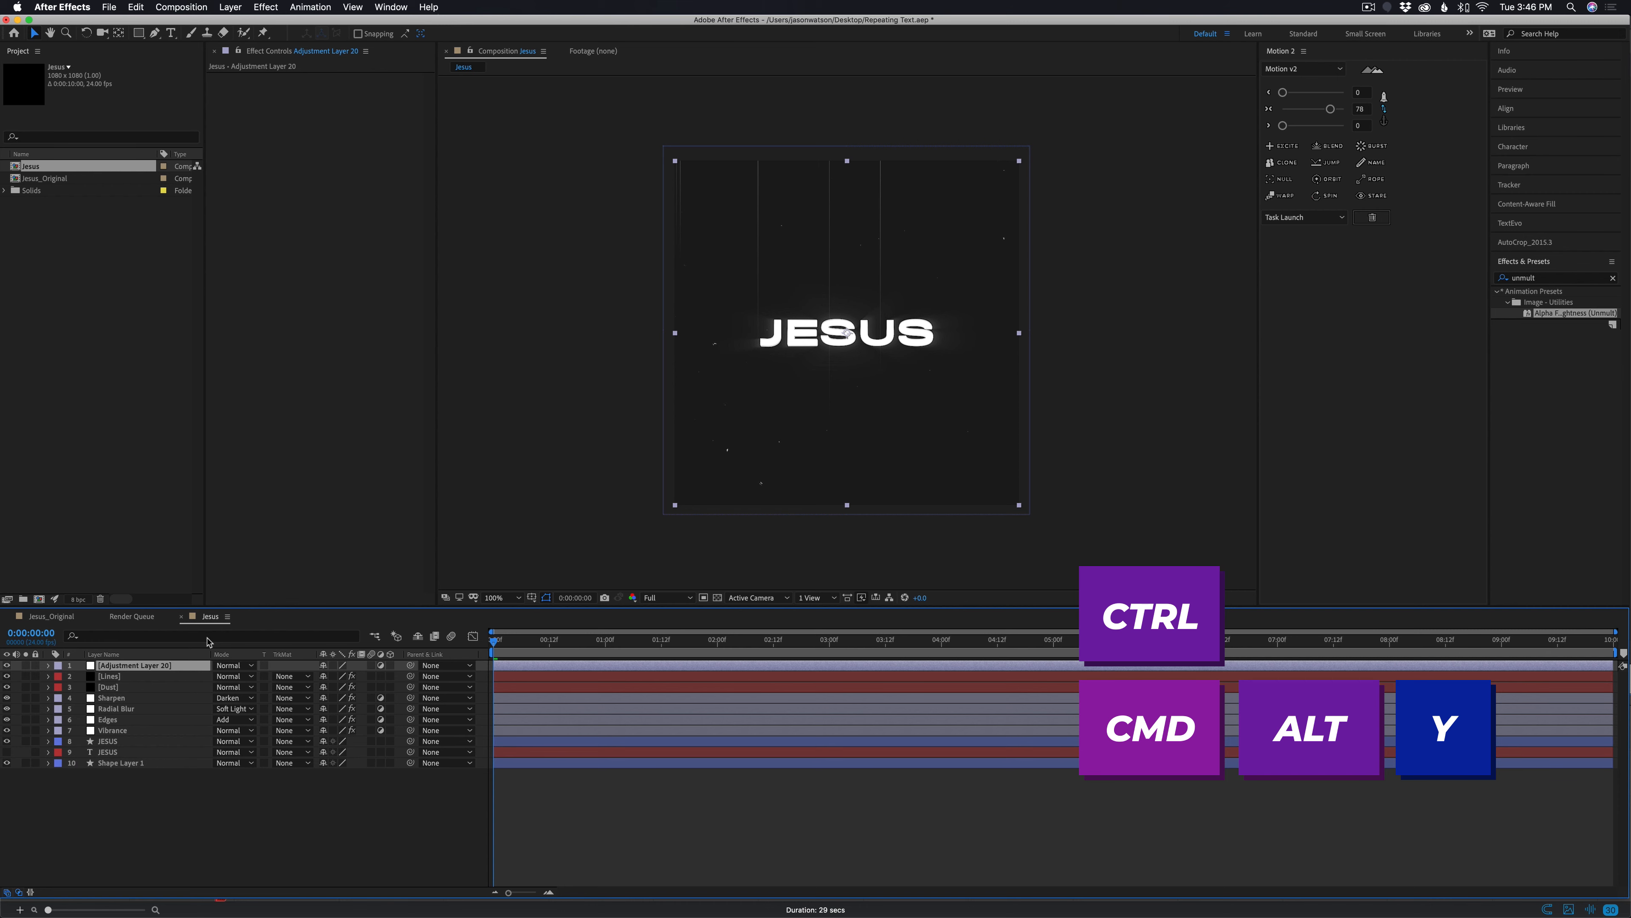
key(Return)
text(Chromati)
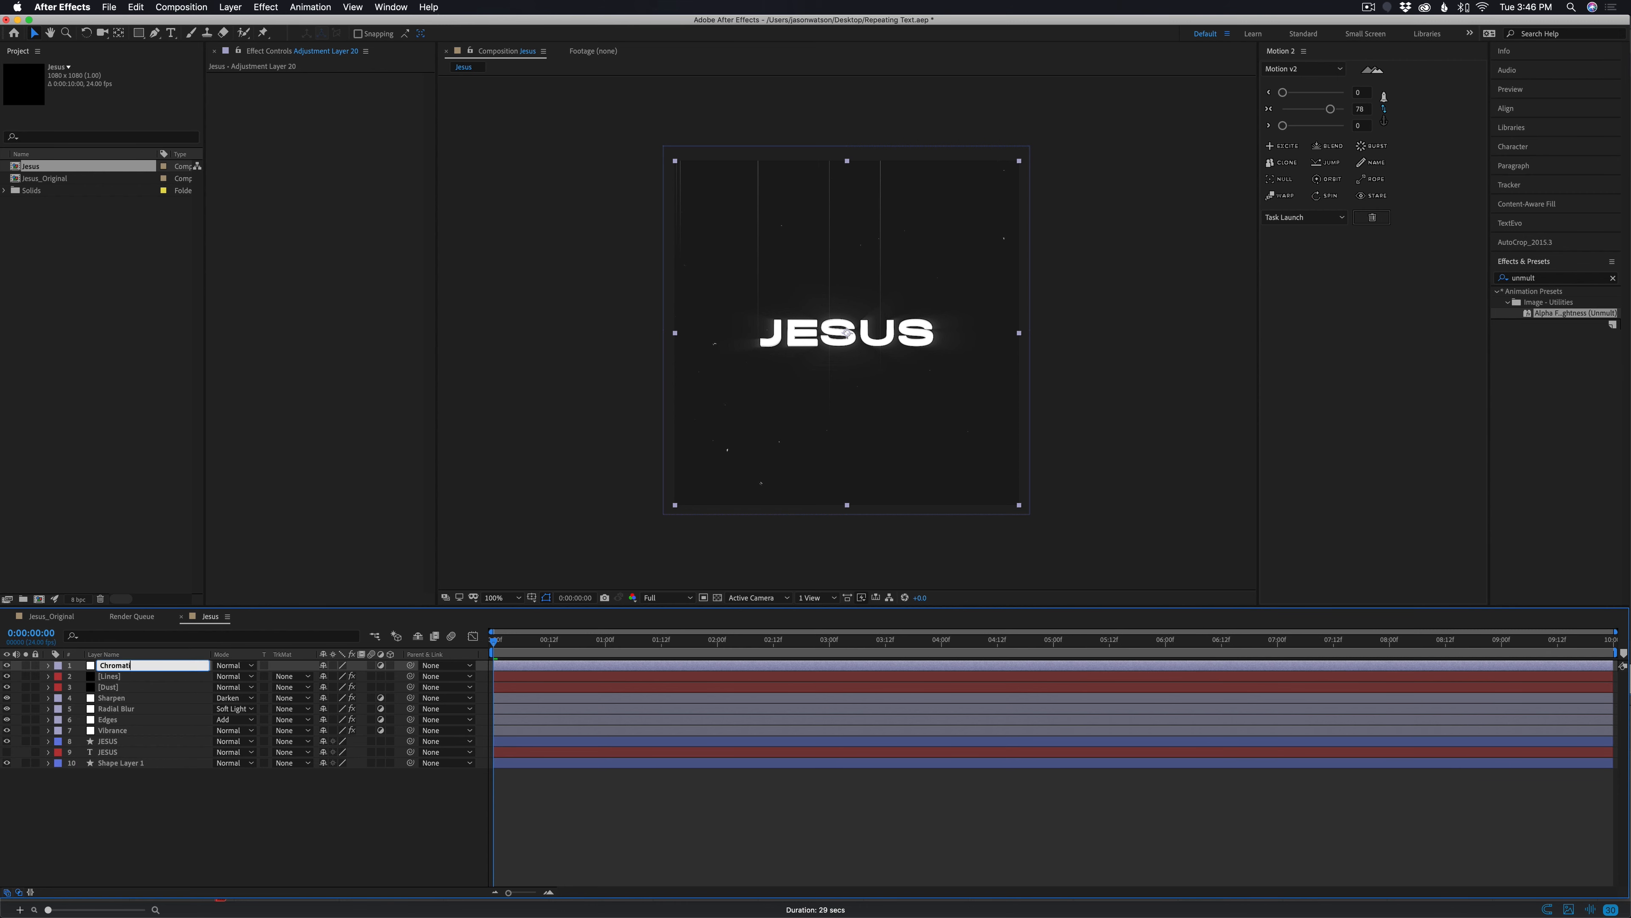
text(cs)
key(Return)
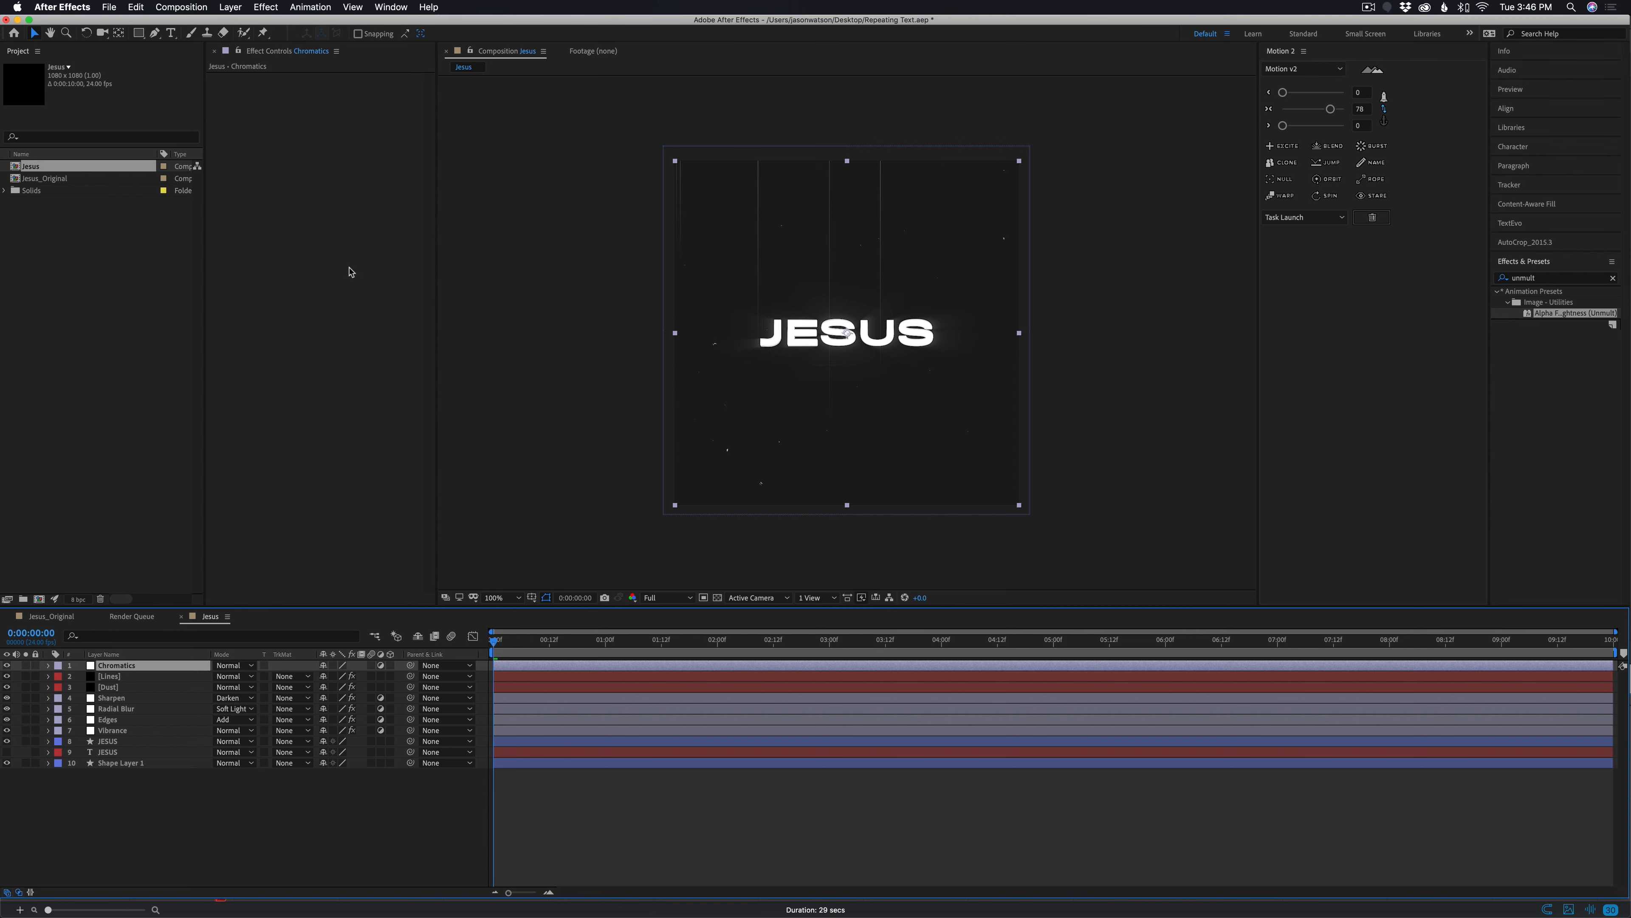
Apply the VR Chromatic Aberrations effect to the Chromatics layer and set its Falloff Distance to 78
click(270, 8)
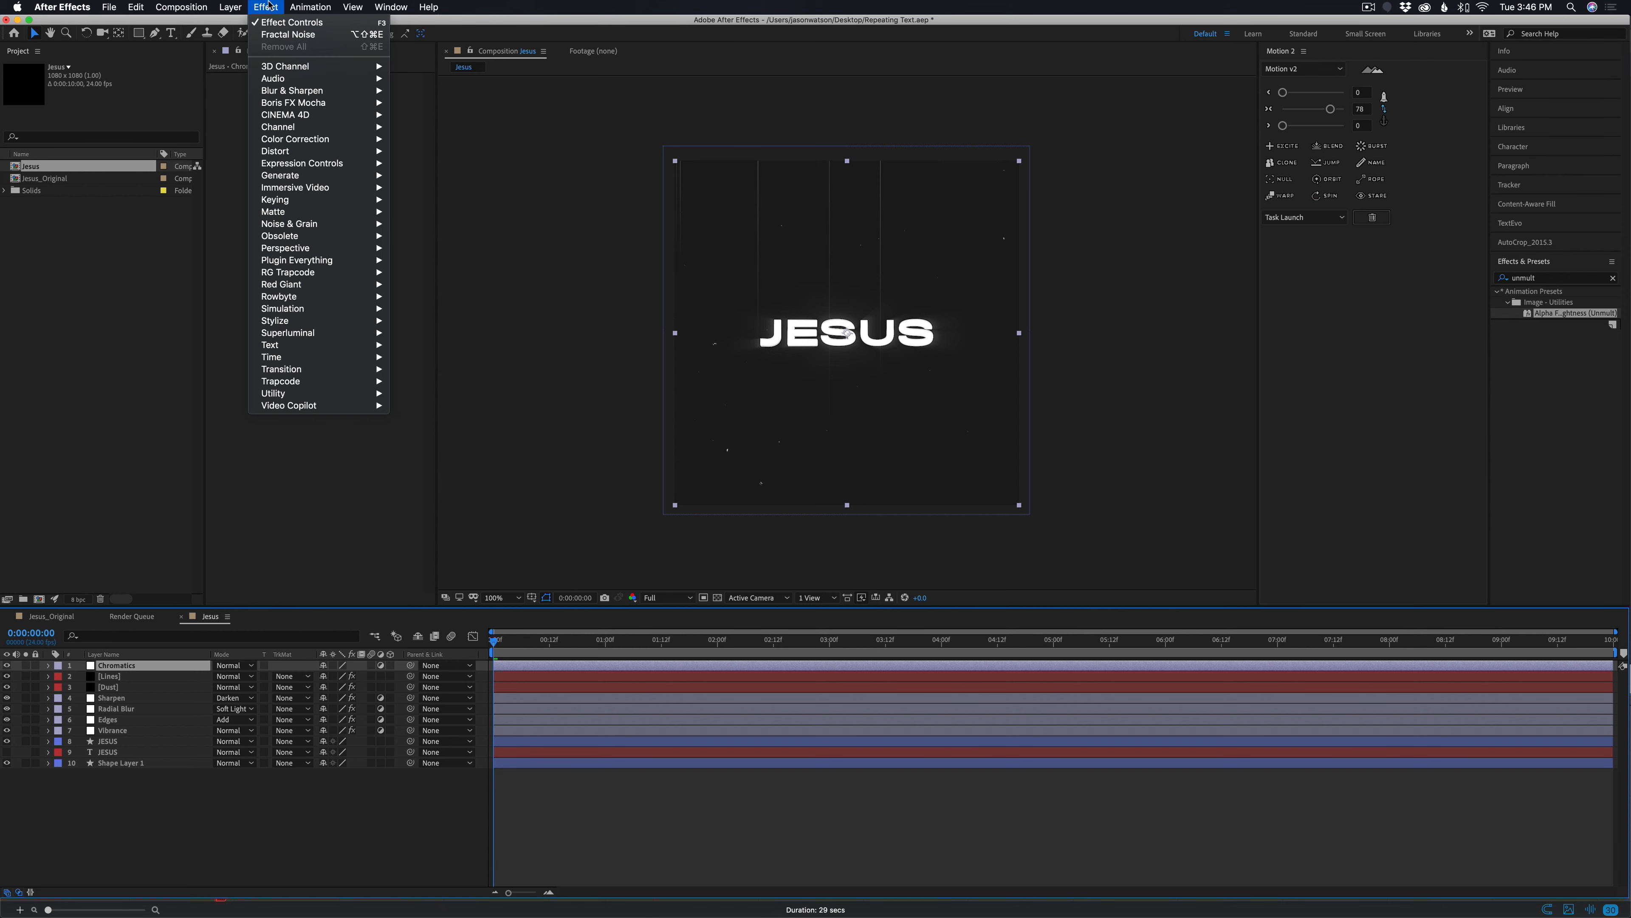
mouse_move(307, 194)
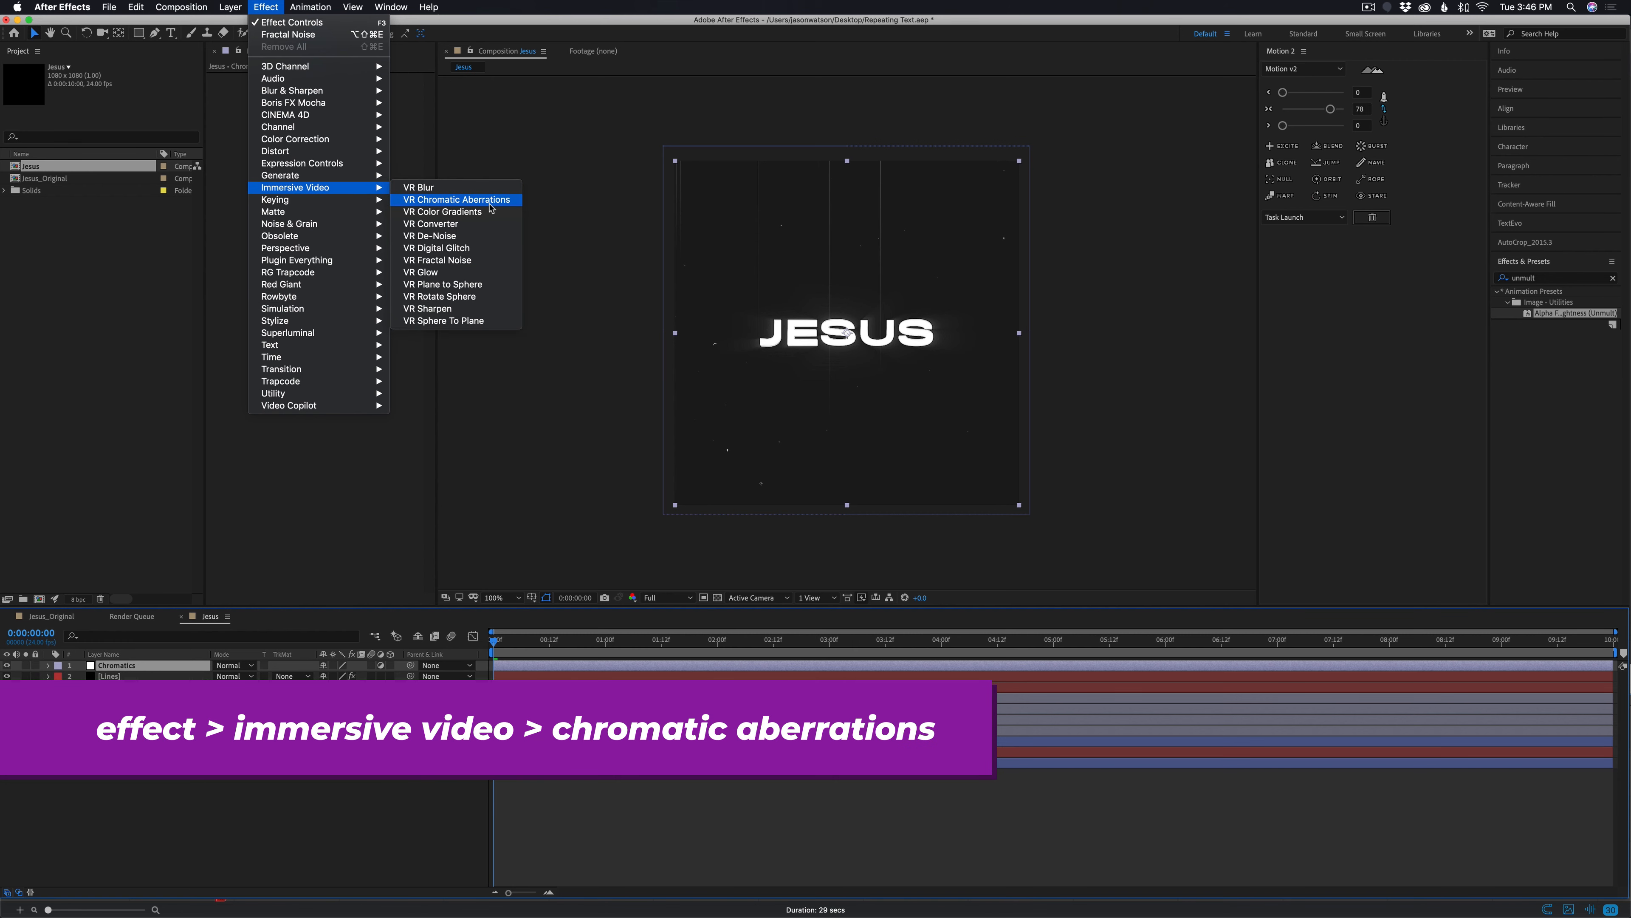
click(456, 200)
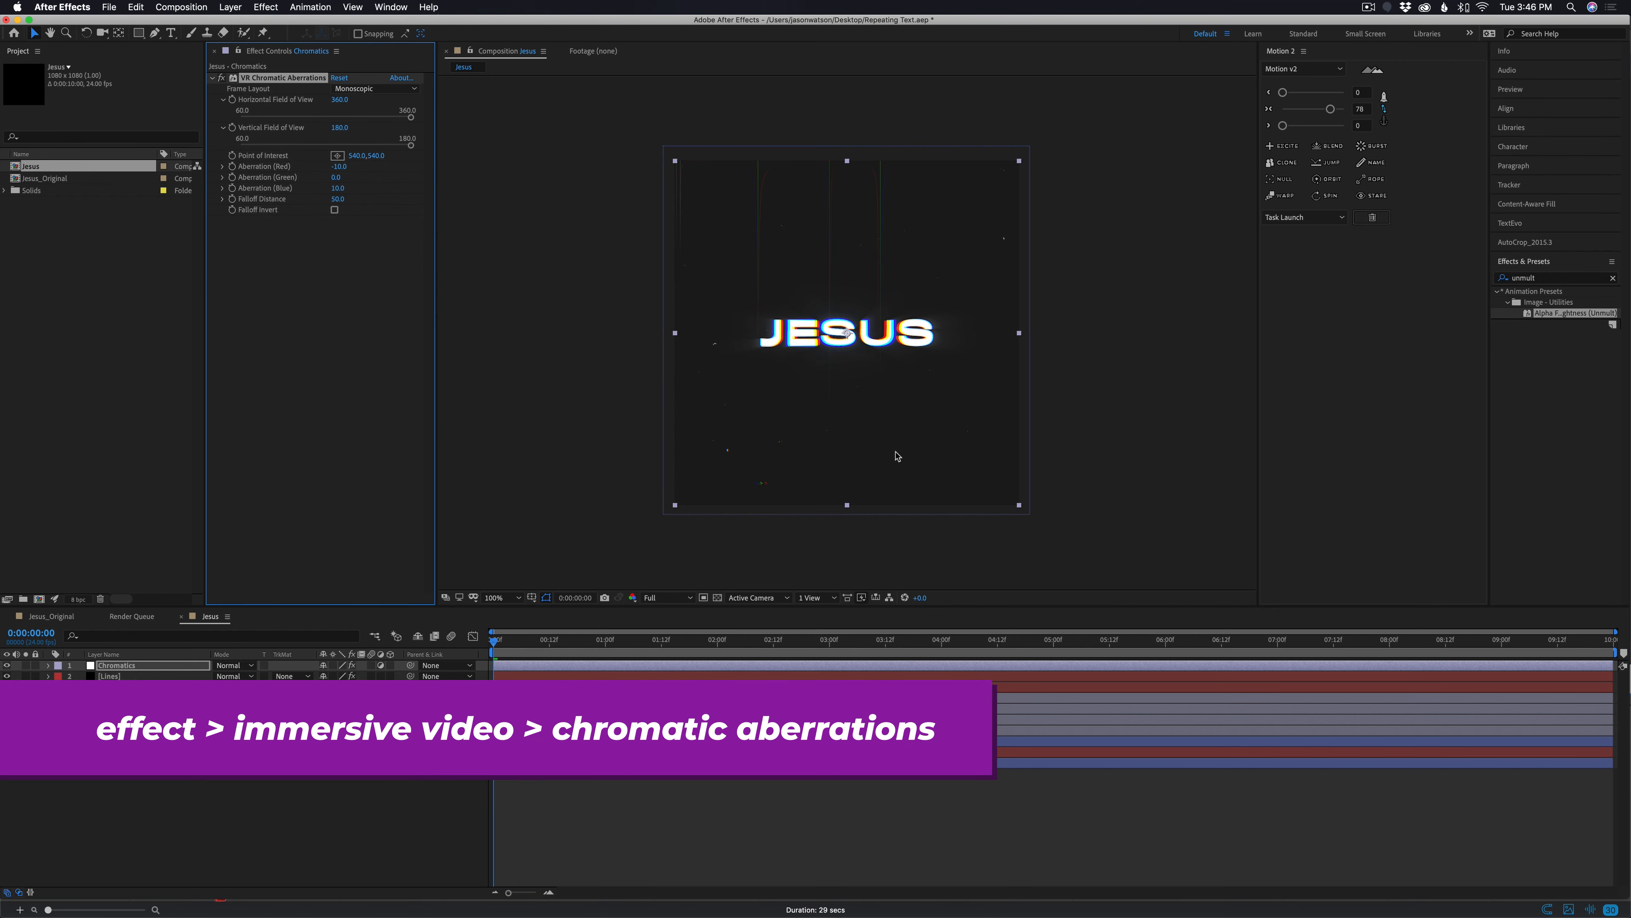
drag(610, 640, 762, 646)
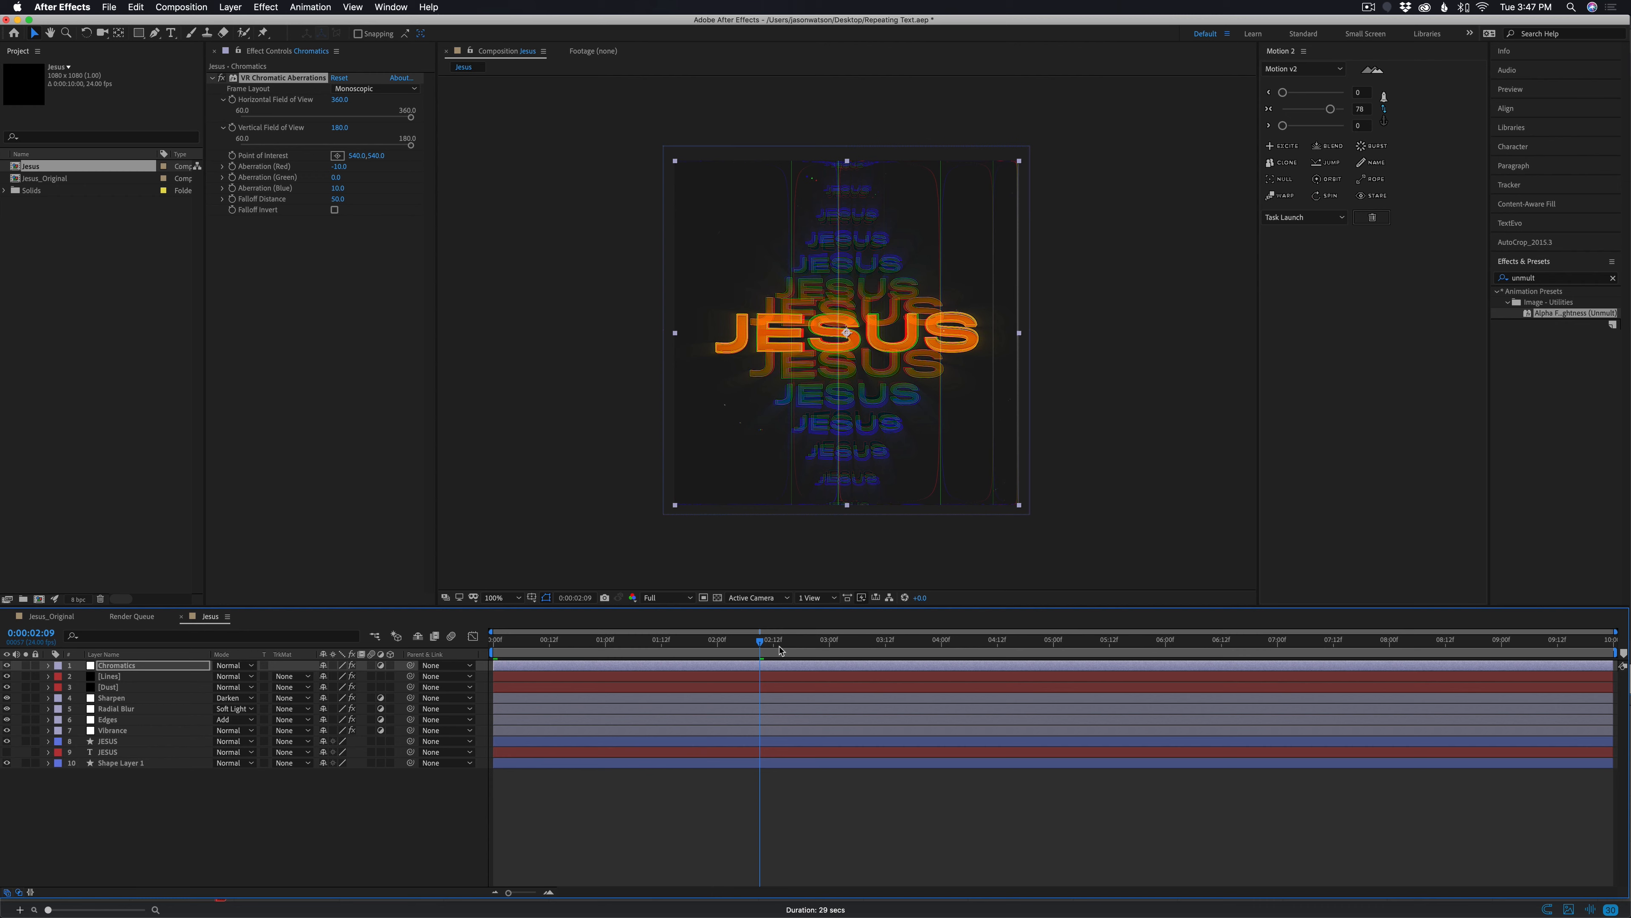
drag(781, 649, 970, 642)
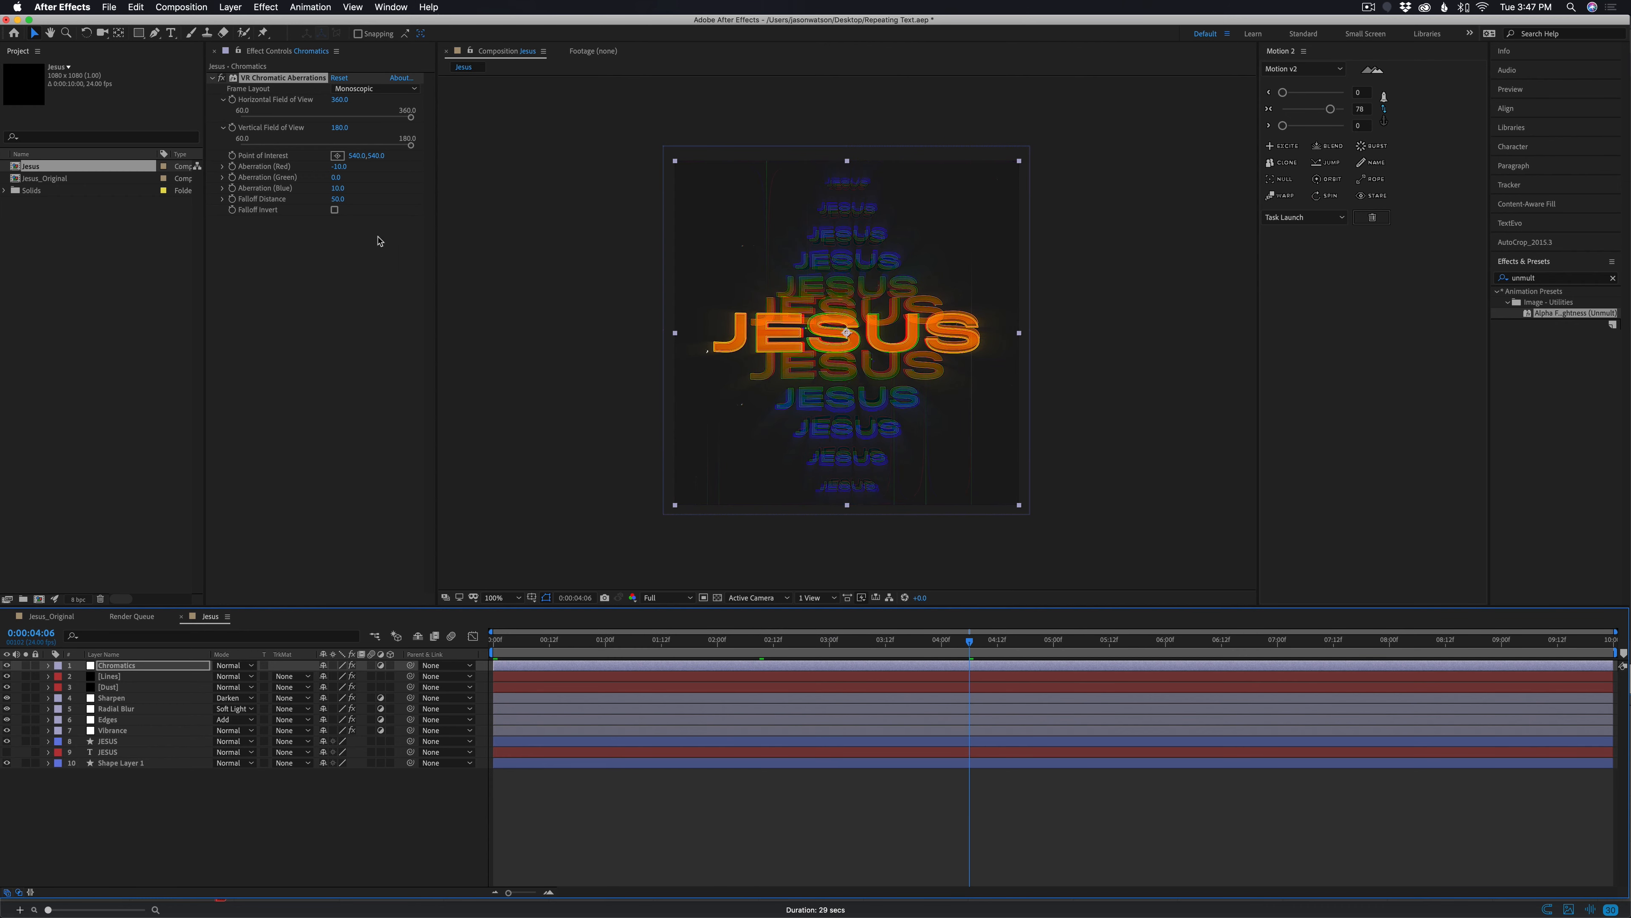
mouse_move(337, 199)
mouse_down()
mouse_move(347, 240)
mouse_move(324, 201)
mouse_move(287, 203)
mouse_move(371, 201)
mouse_move(329, 206)
mouse_up()
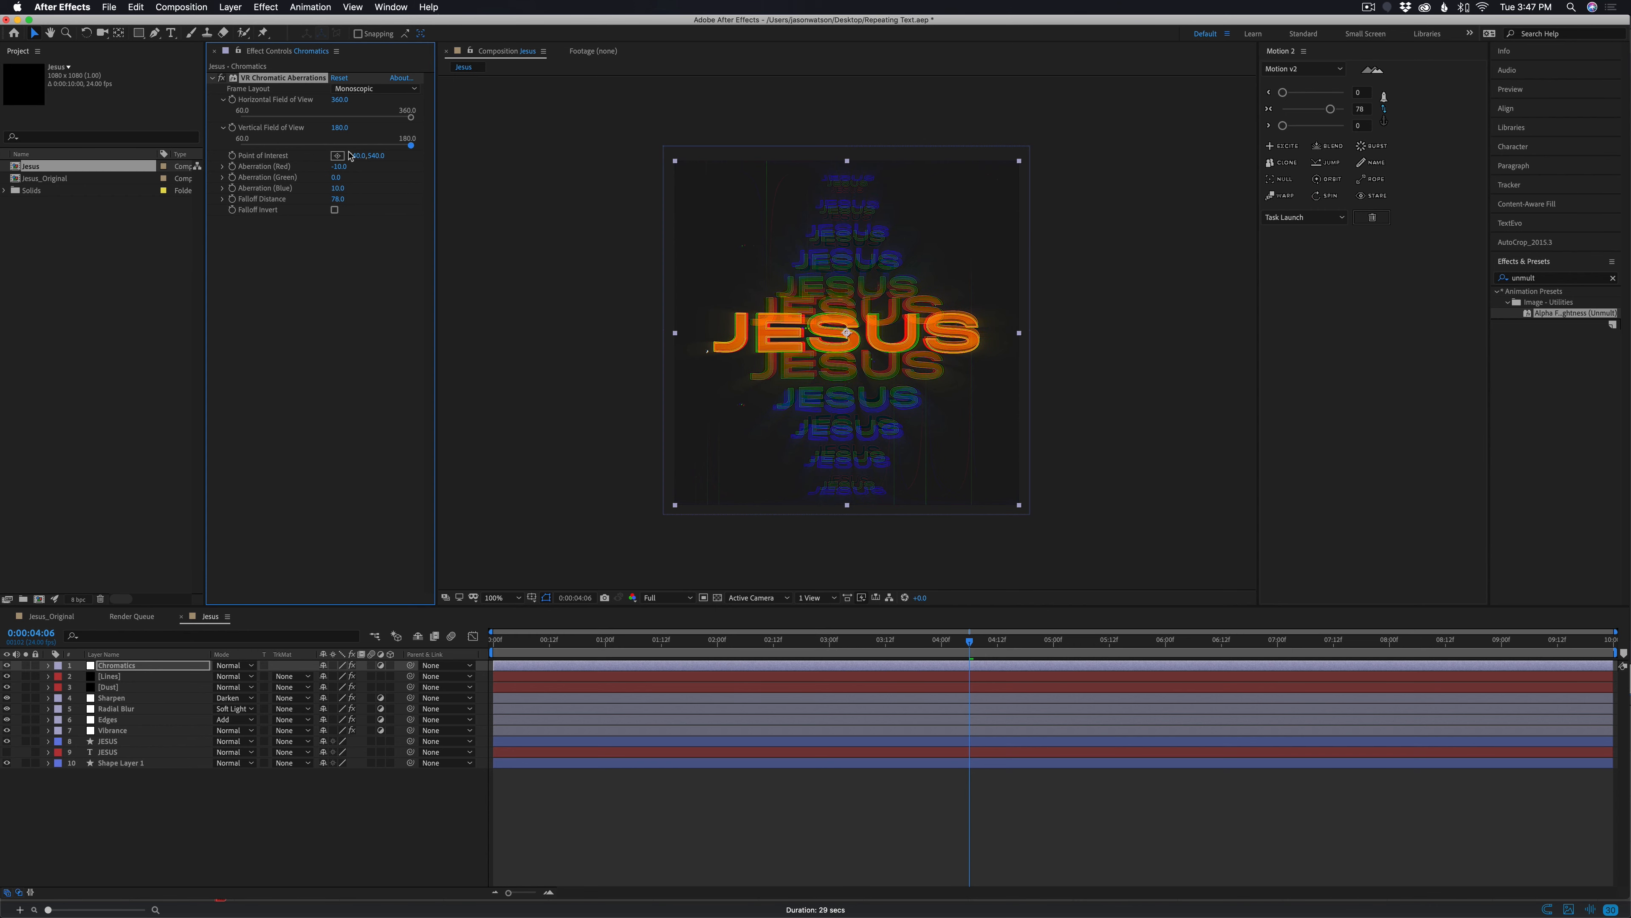
drag(338, 101, 439, 100)
Add the expression wiggle(8,15) to the effect's Horizontal Field of View and preview it from 0:00:05:17
alt+click(233, 99)
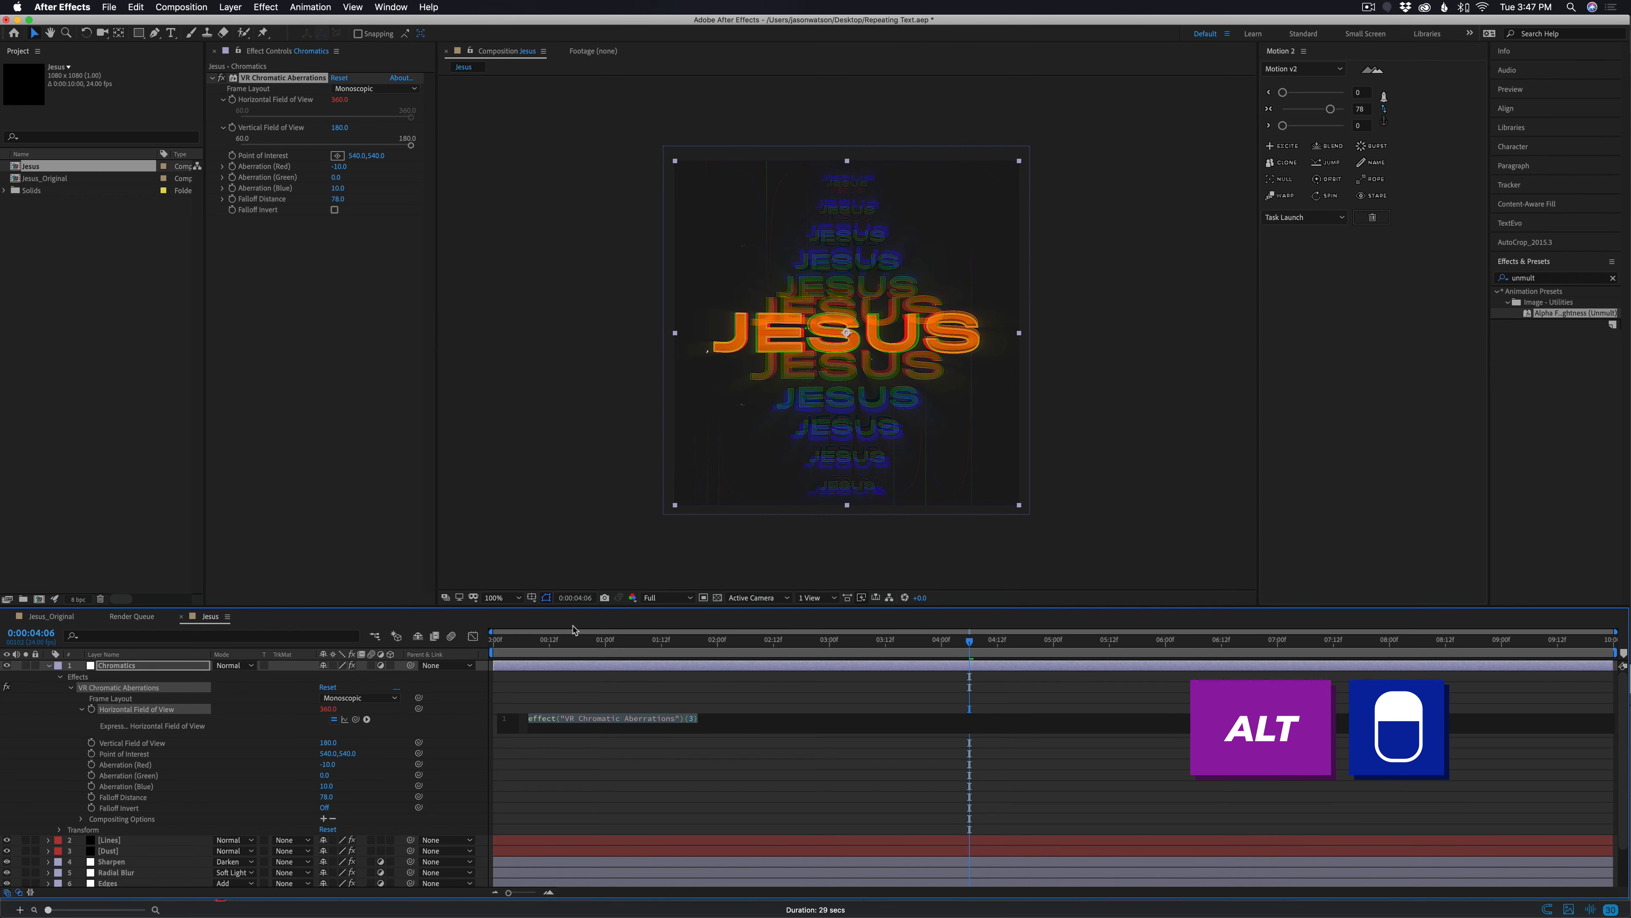
text(wiggle)
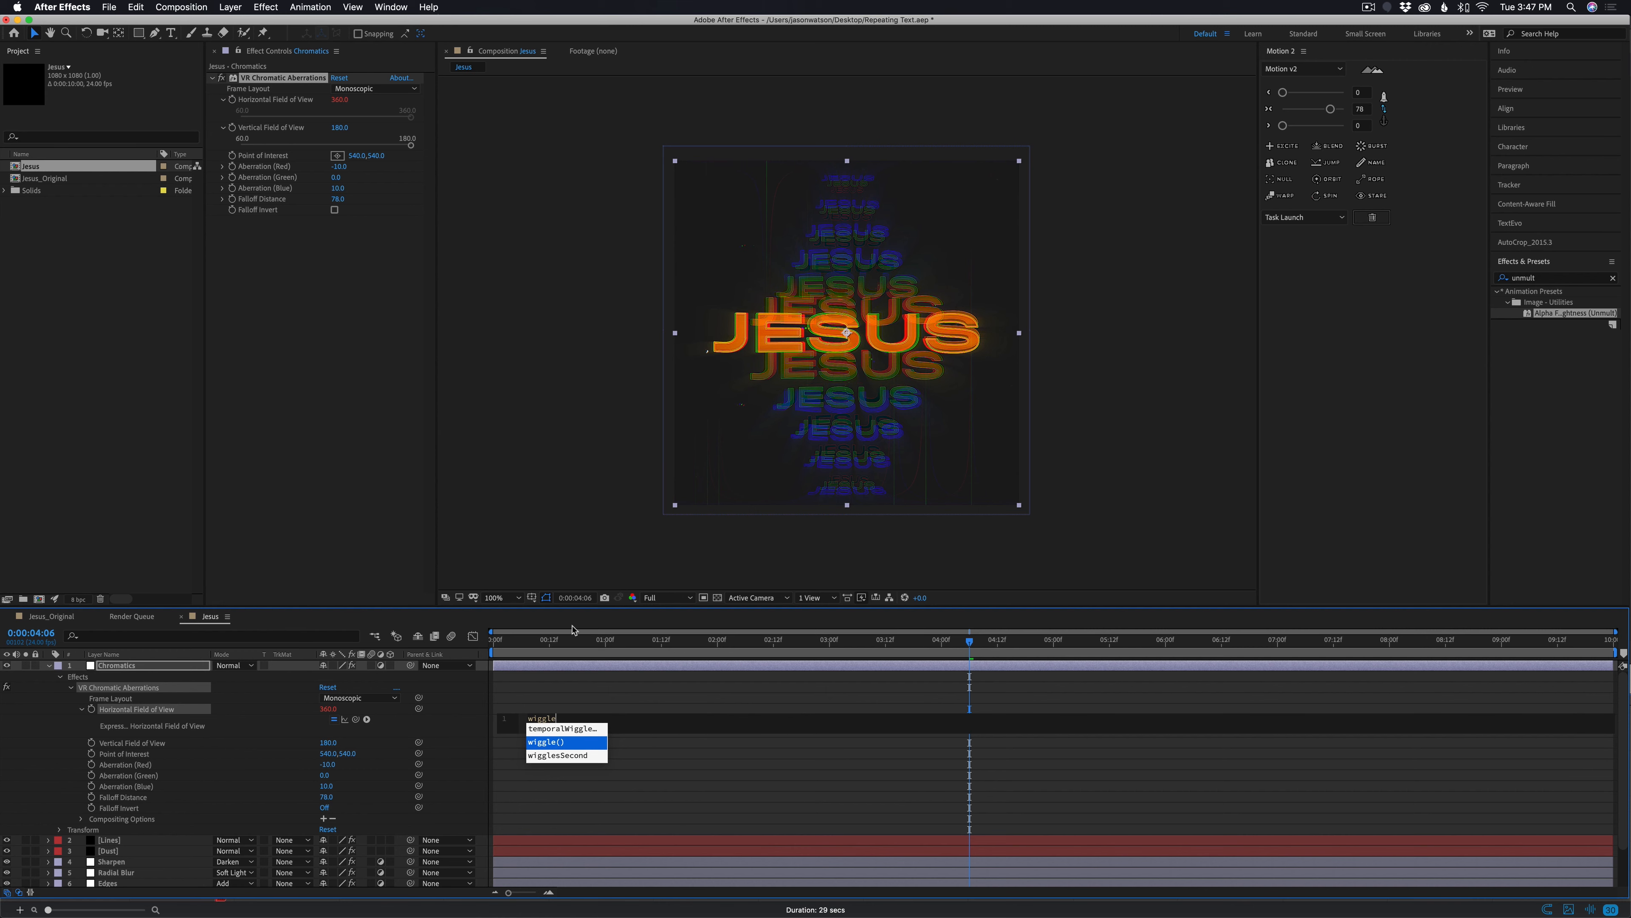
key(Return)
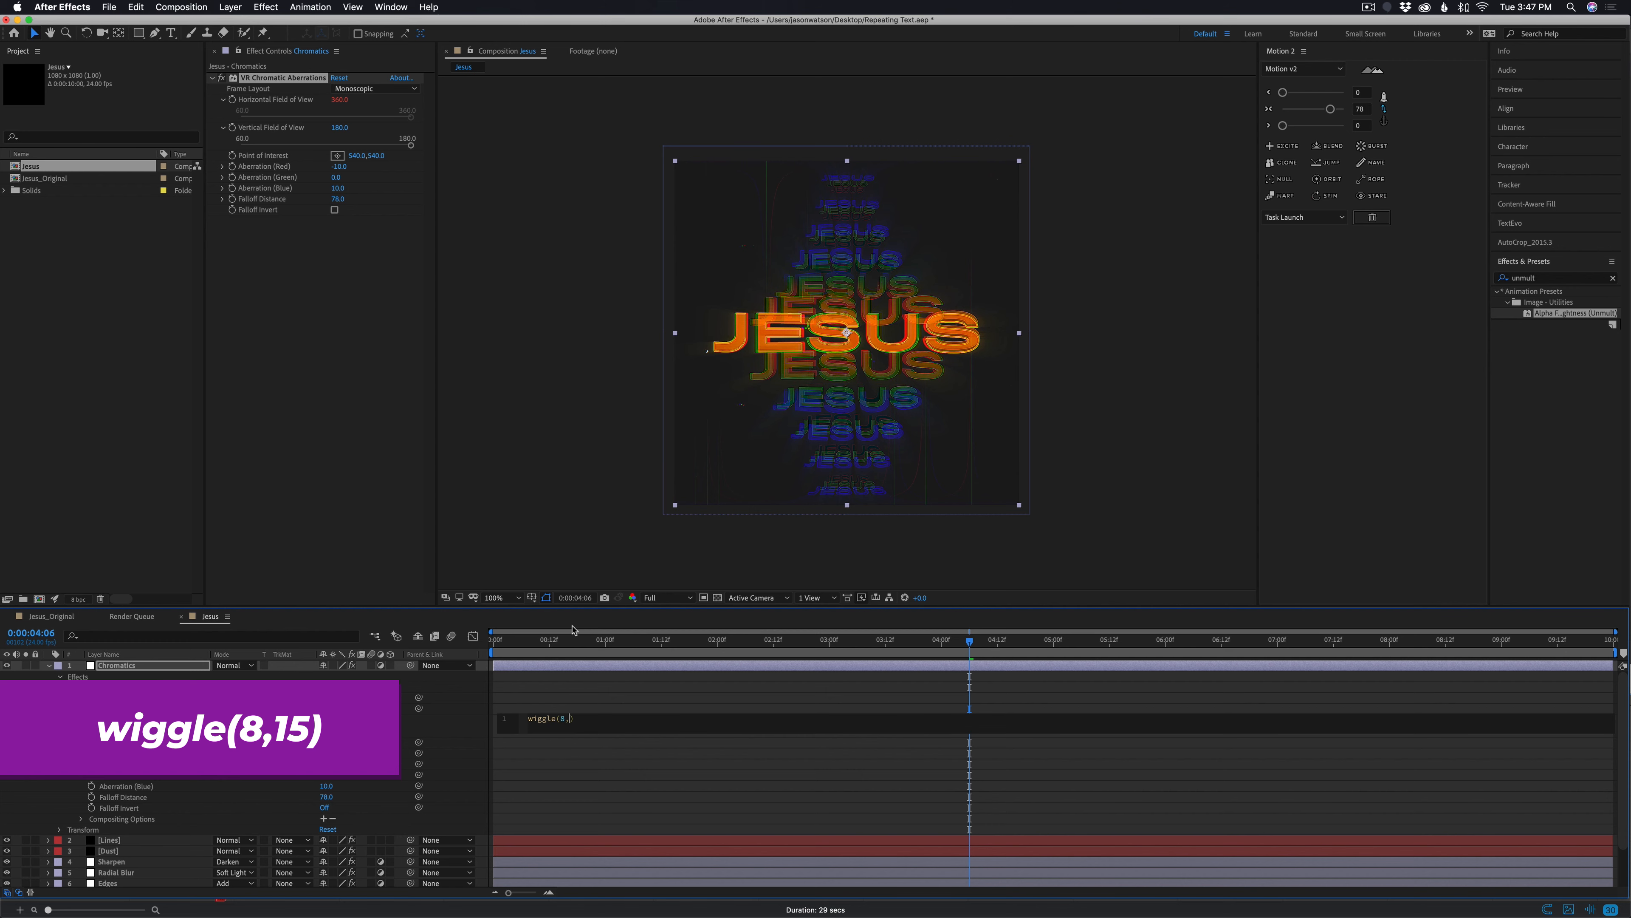
text())
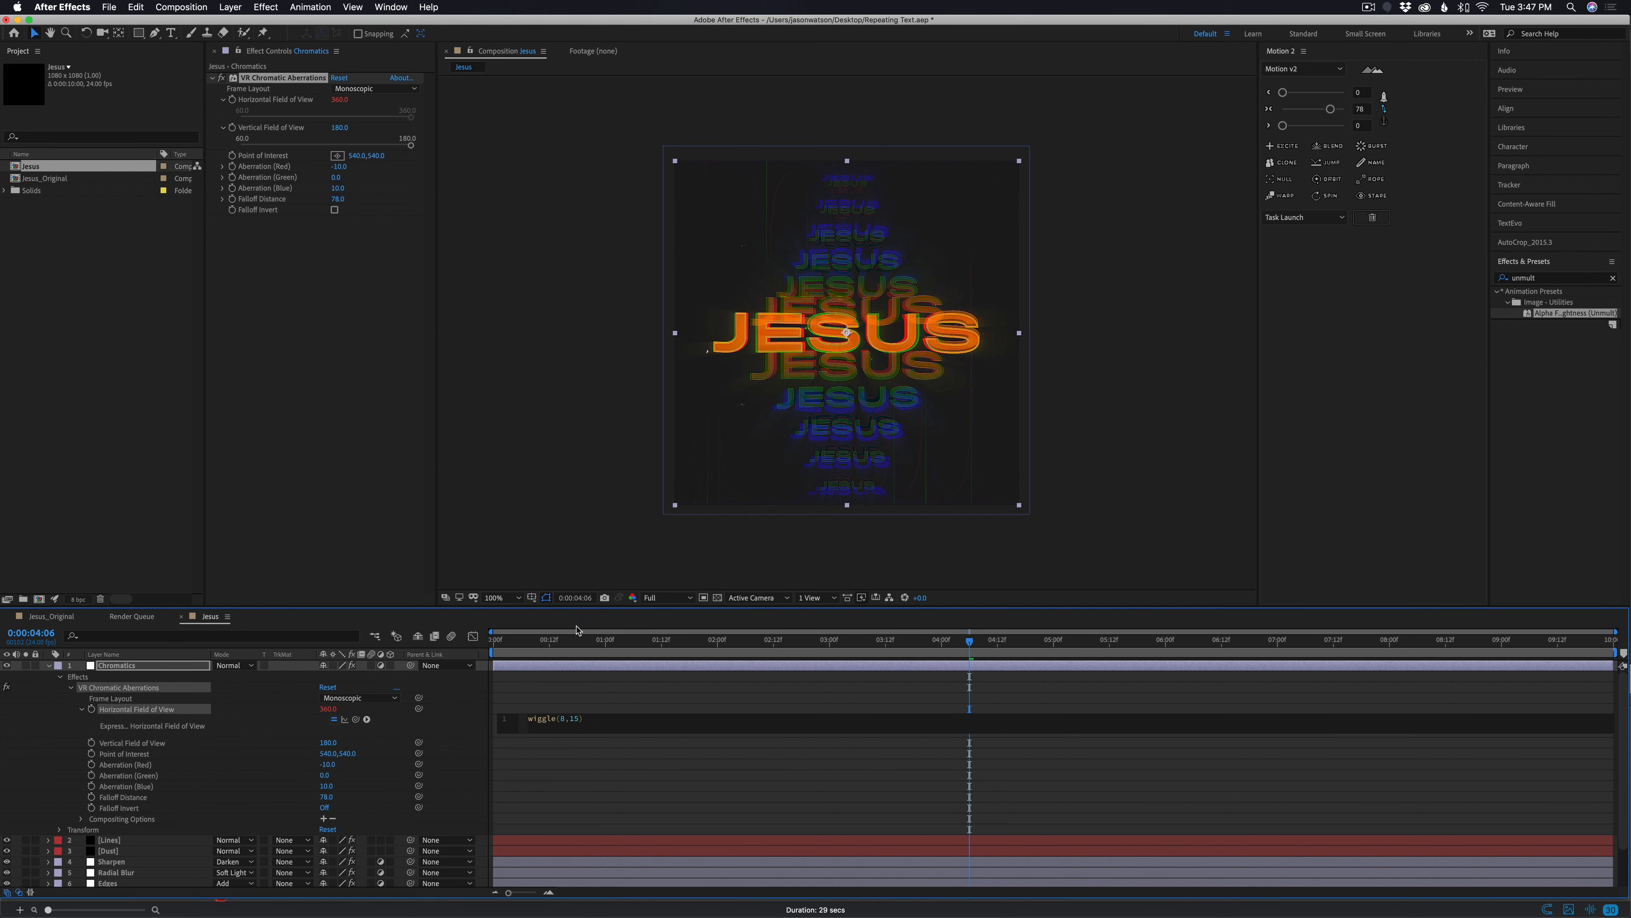
click(617, 701)
drag(690, 643, 1133, 642)
key(space)
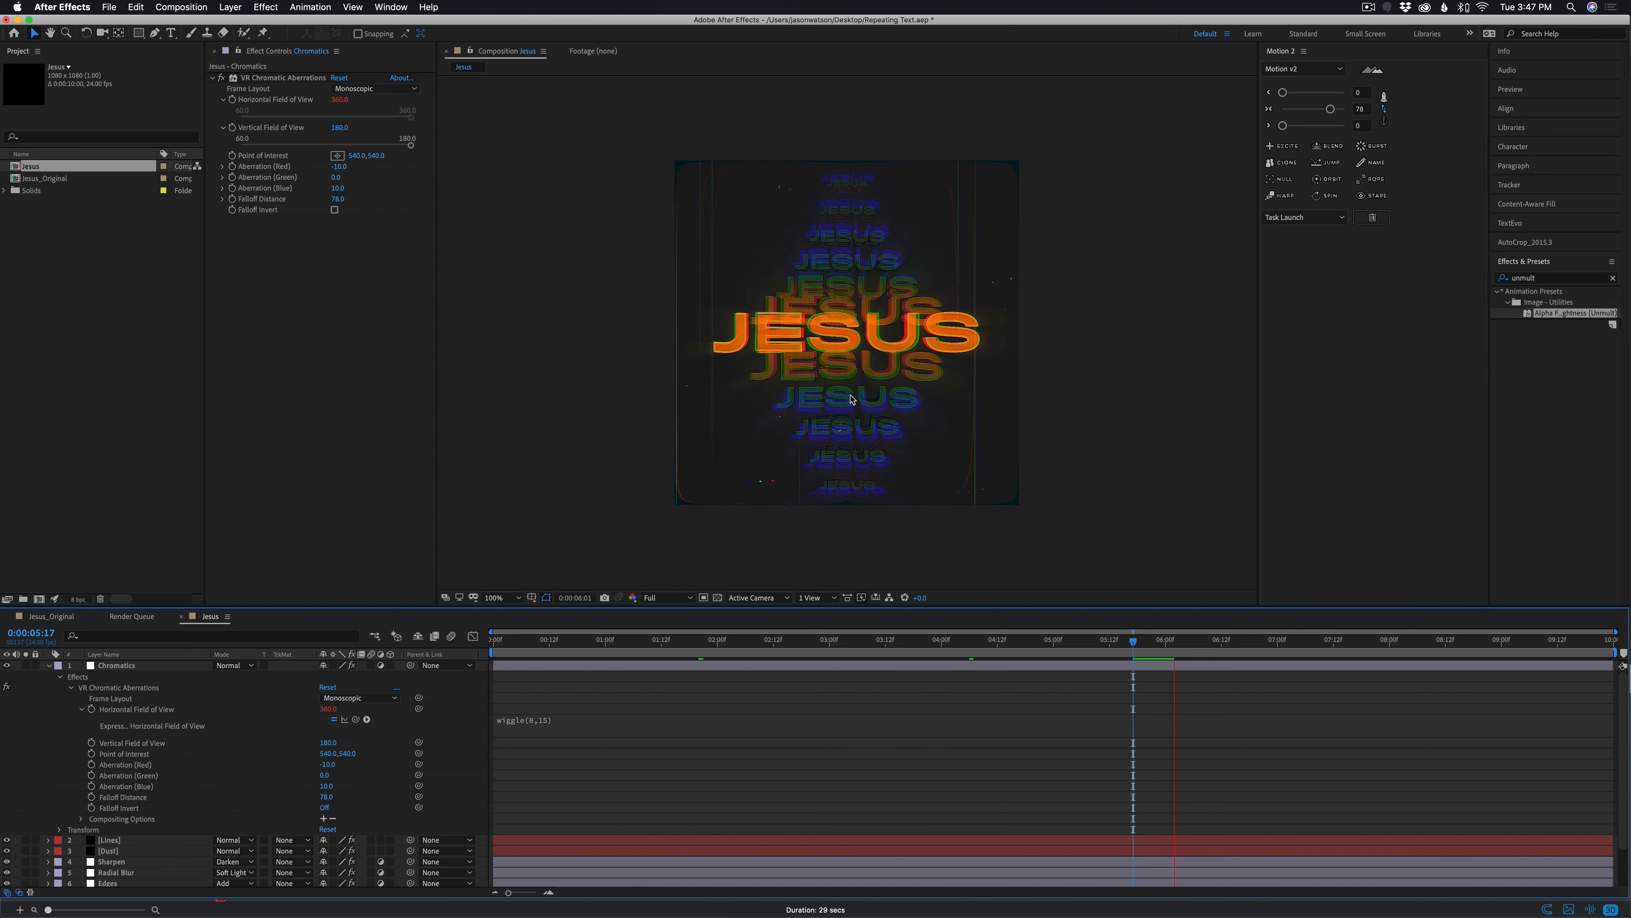
key(space)
Copy the wiggle(8,15) expression from Horizontal Field of View to Aberration (Red) and scrub through the result
click(537, 719)
key(cmd+c)
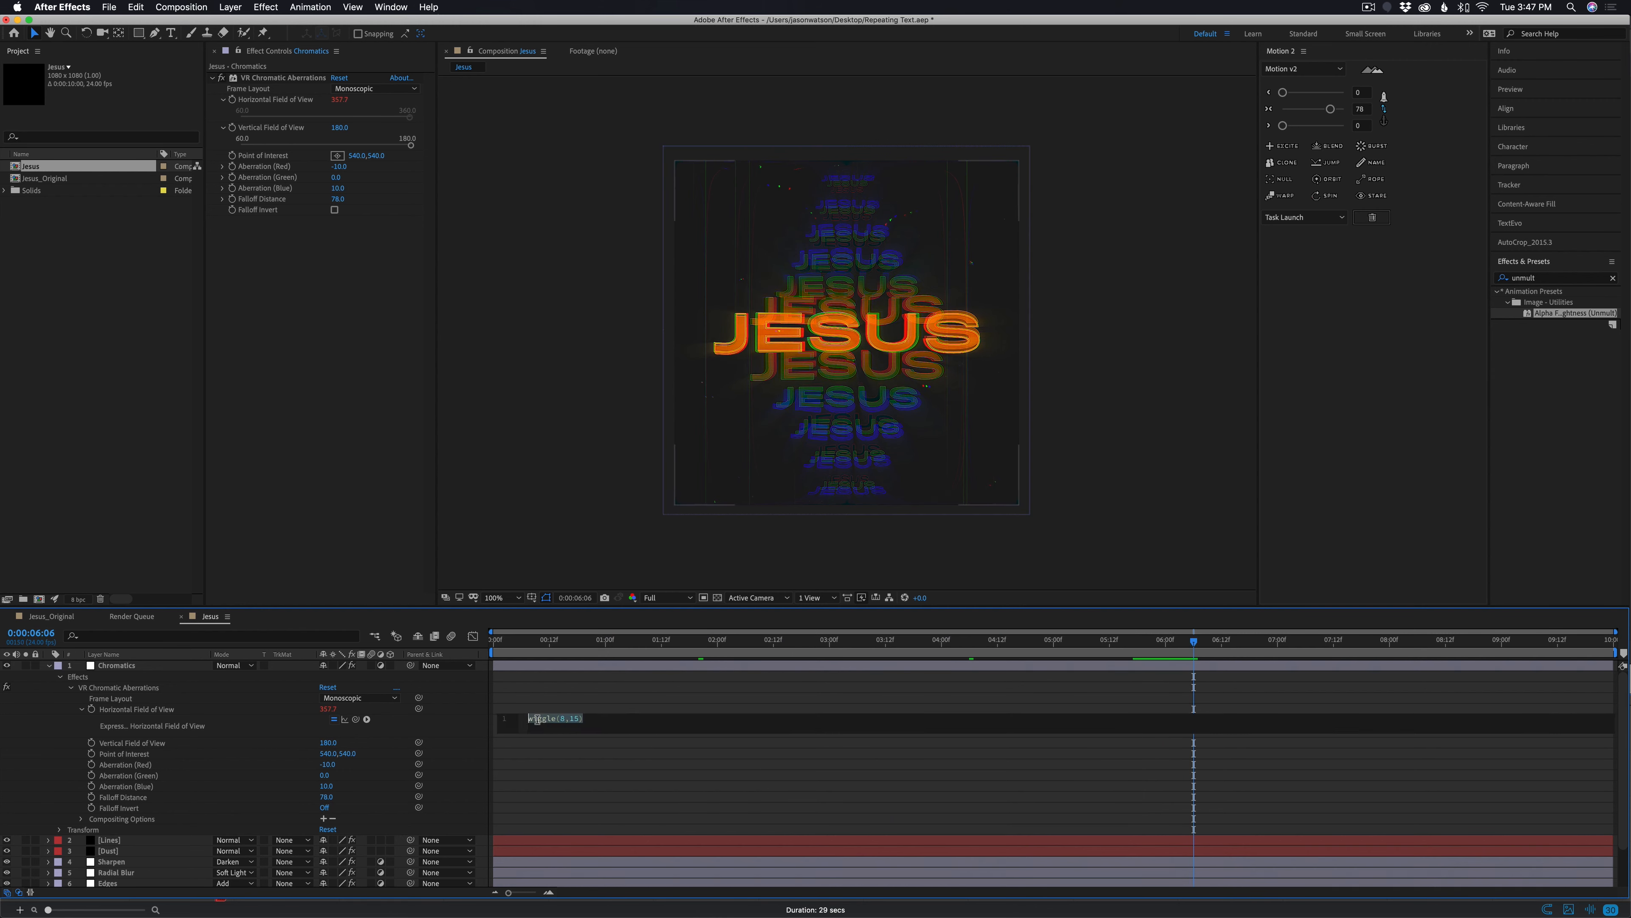
click(143, 764)
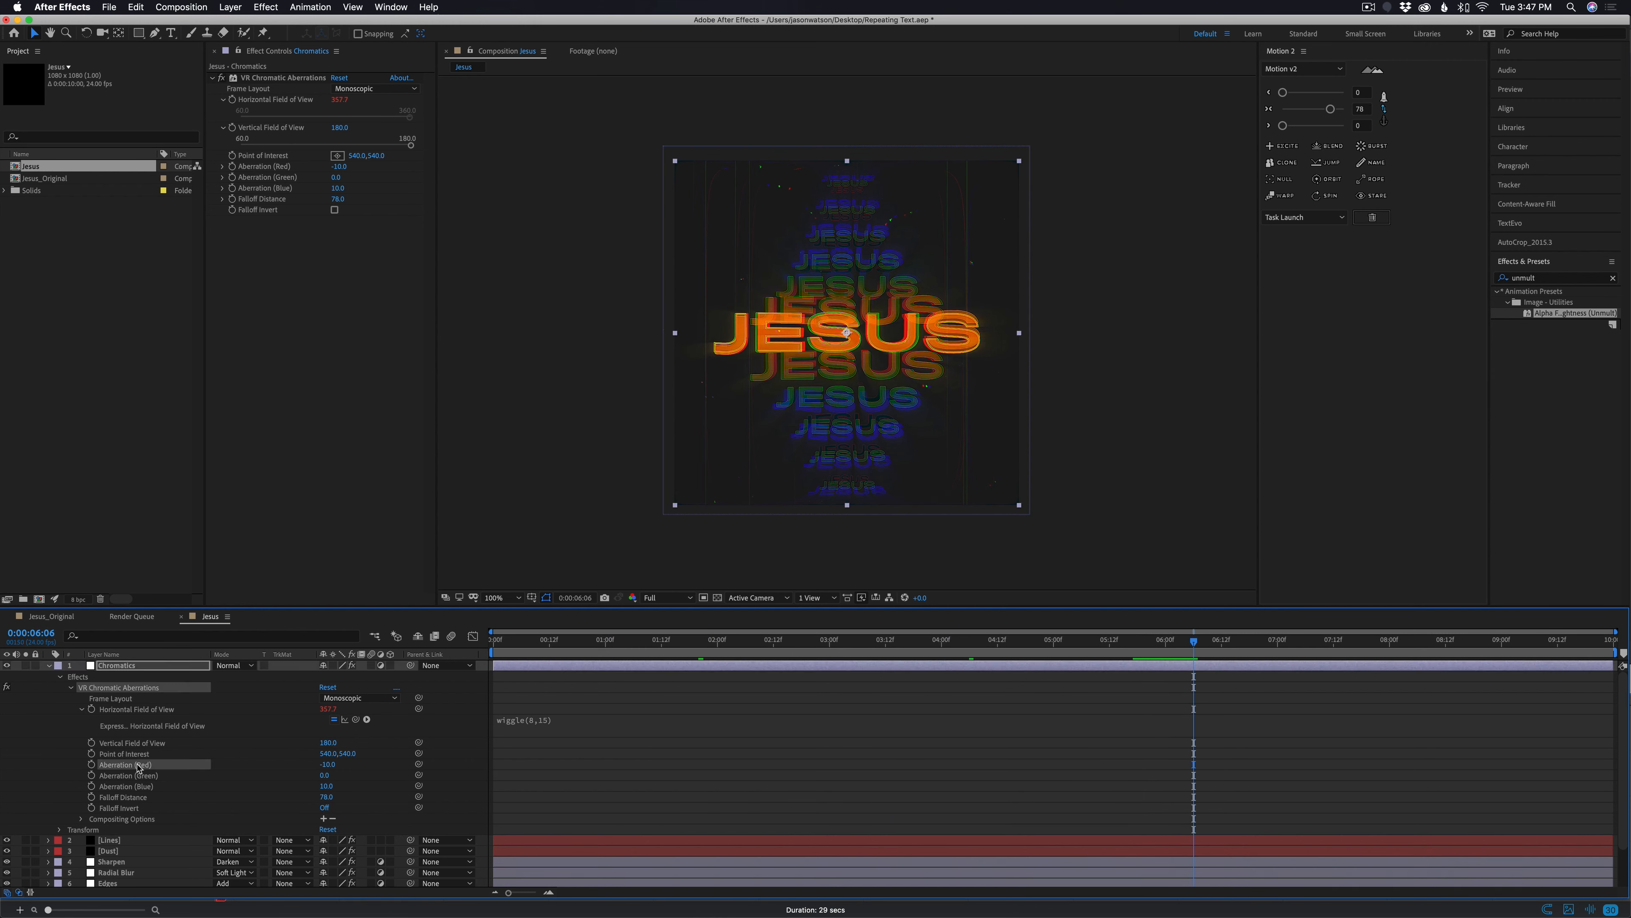
alt+click(91, 764)
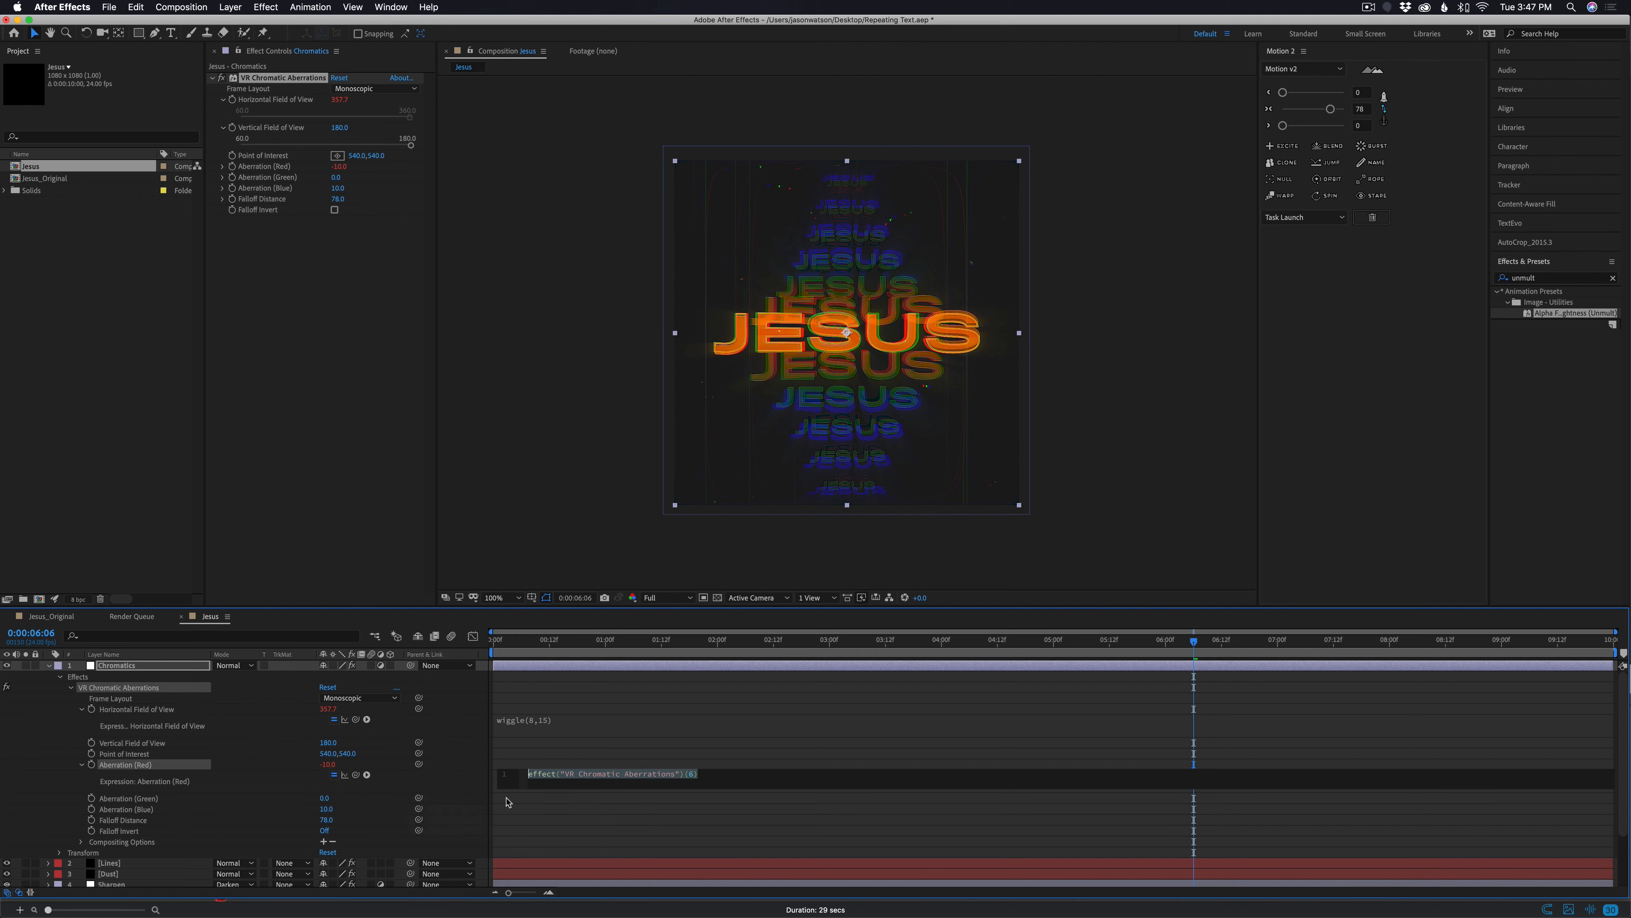
key(cmd+v)
click(739, 755)
click(661, 641)
drag(681, 651, 1015, 732)
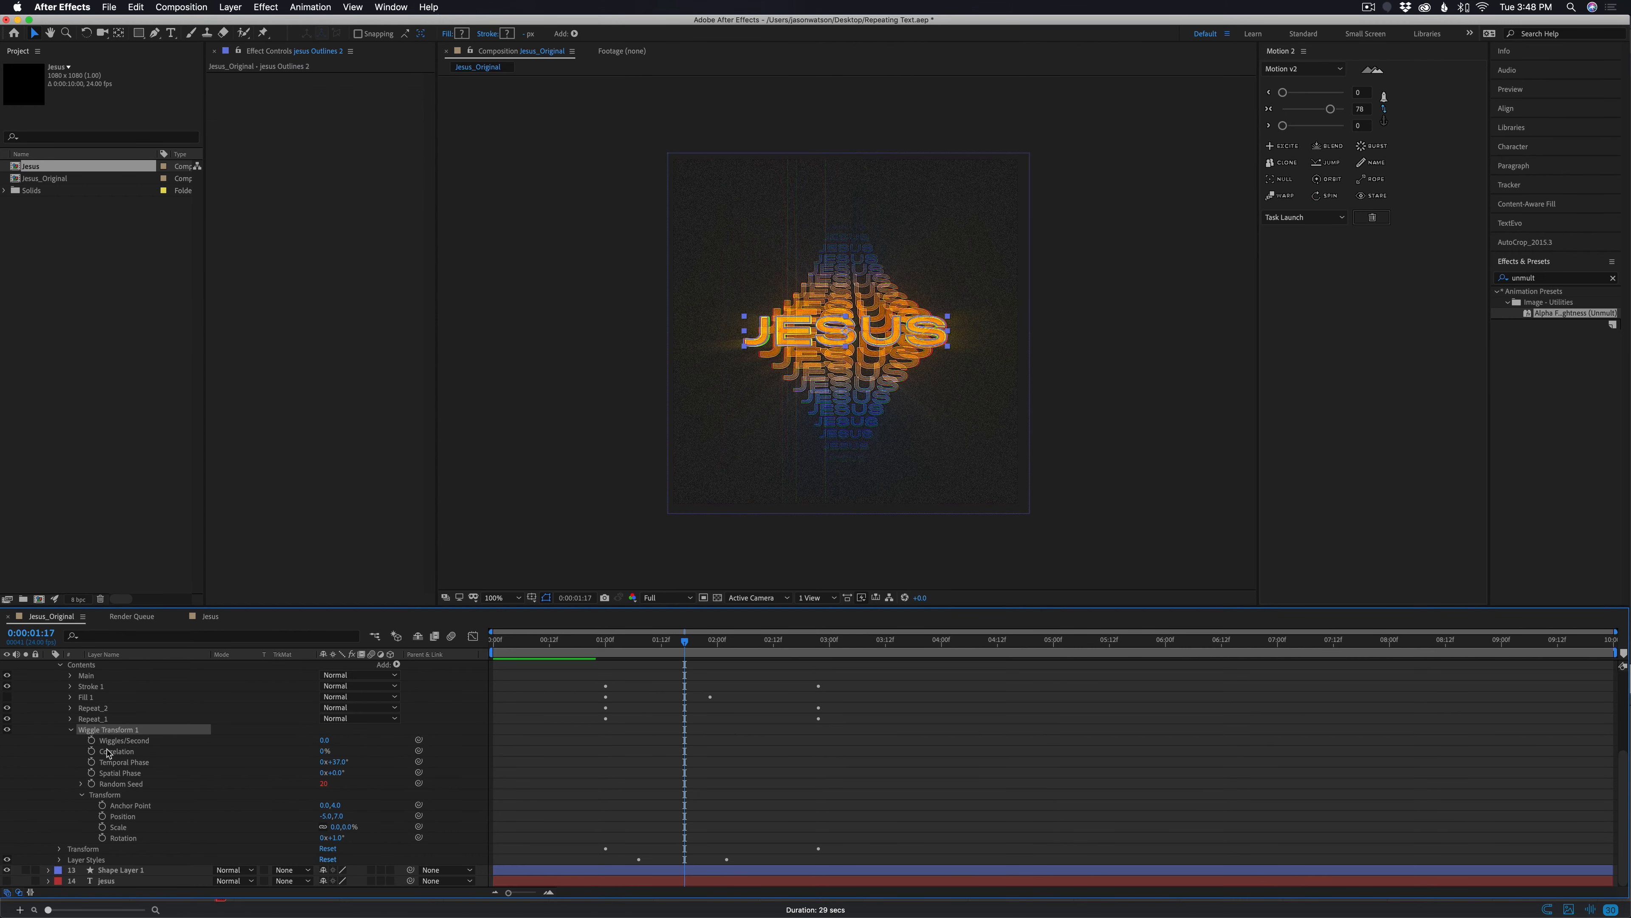
Examine the Chromatics layer's effect settings in the Jesus_Original composition, then return to the Jesus composition at 0:00:02:02
scroll(110, 761, up, 5)
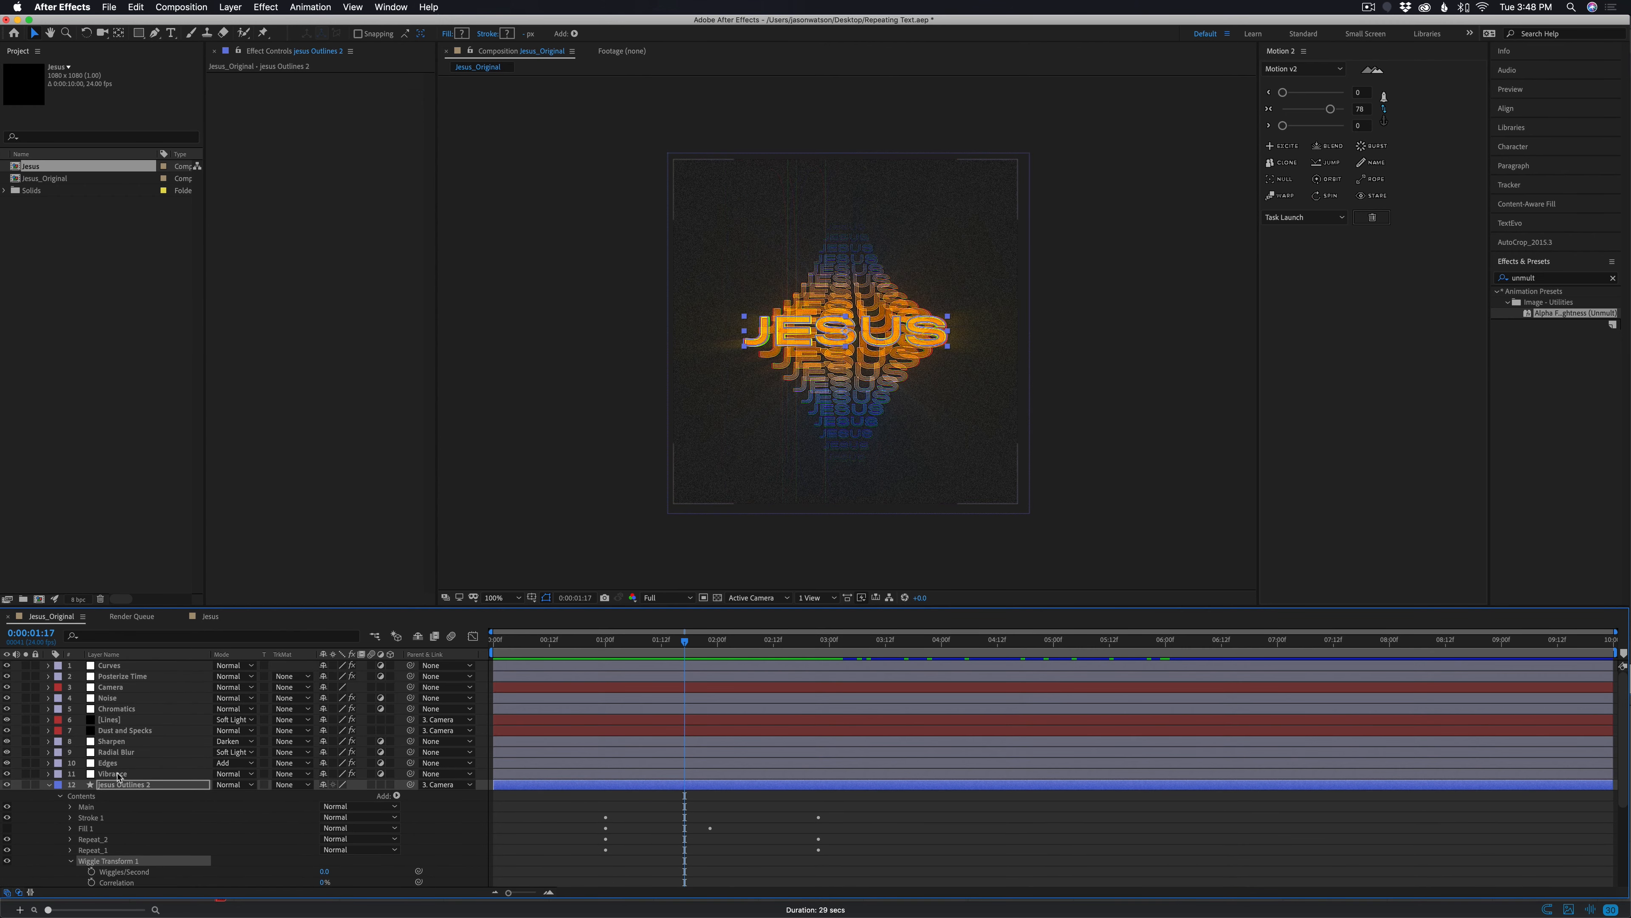
click(114, 709)
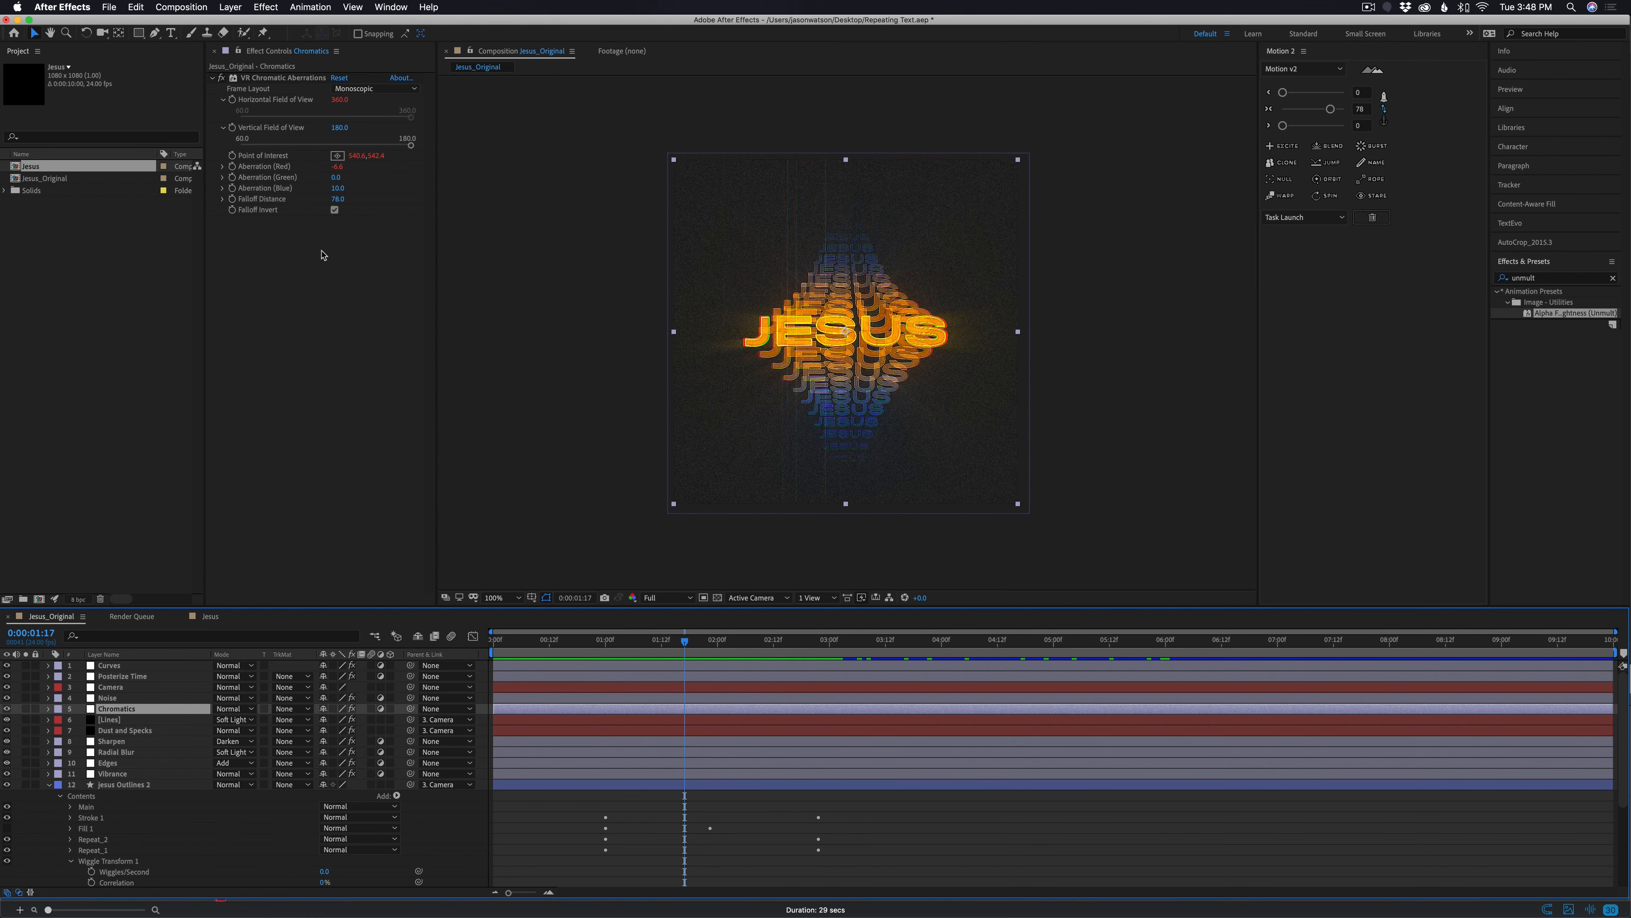
click(210, 616)
drag(776, 642, 727, 647)
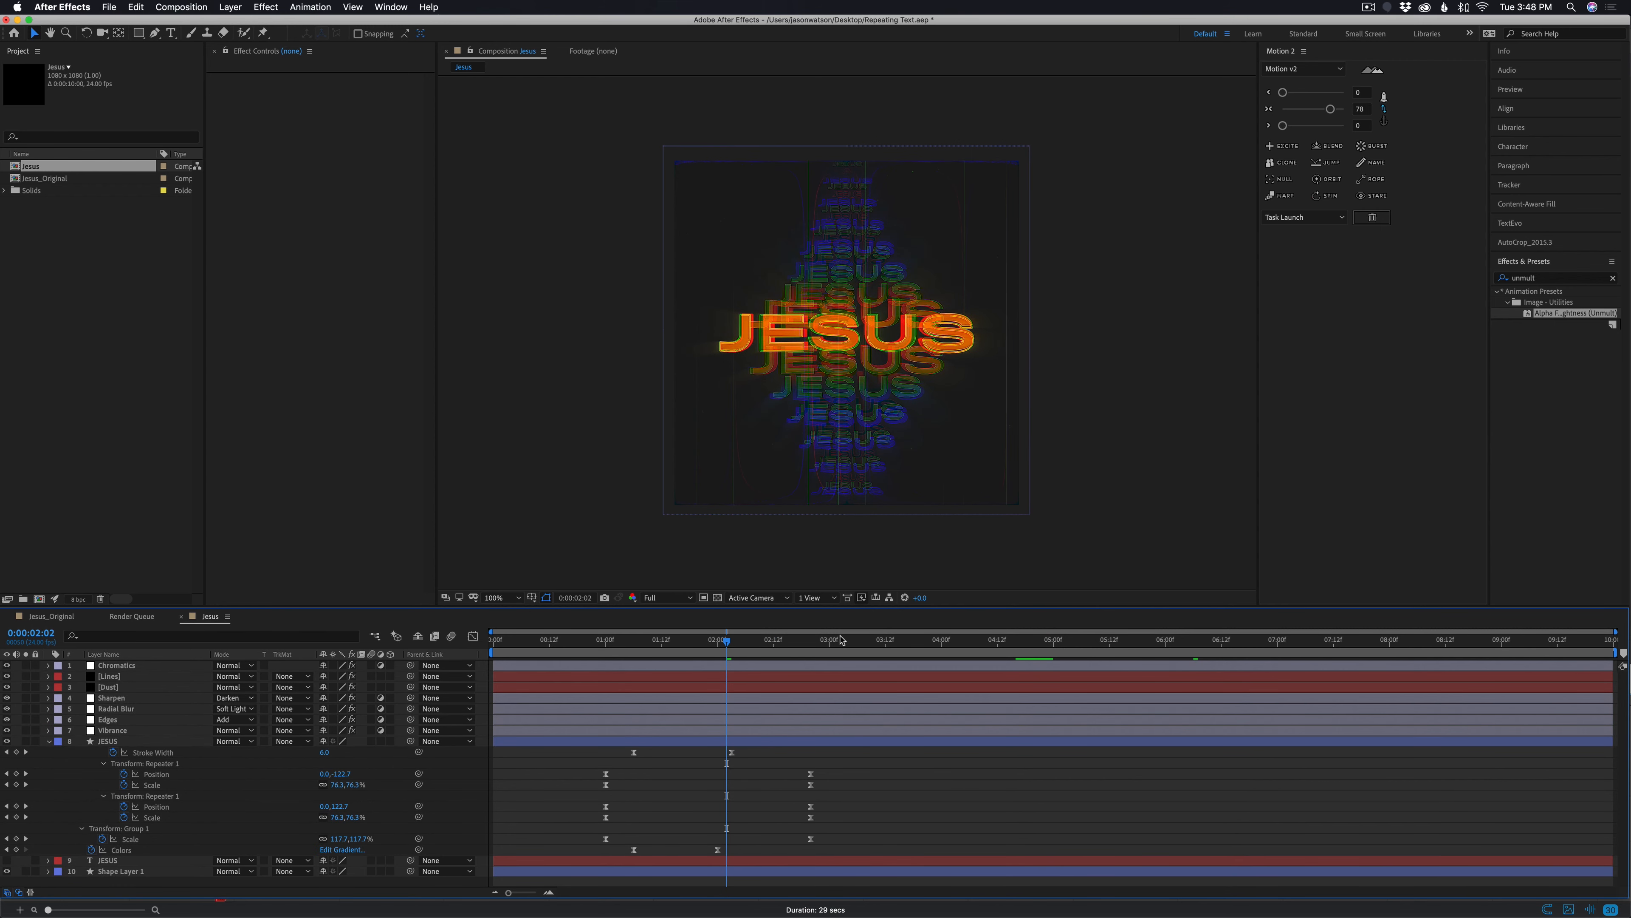
Collapse the JESUS shape layer and create a new adjustment layer named Noise above Chromatics
click(49, 741)
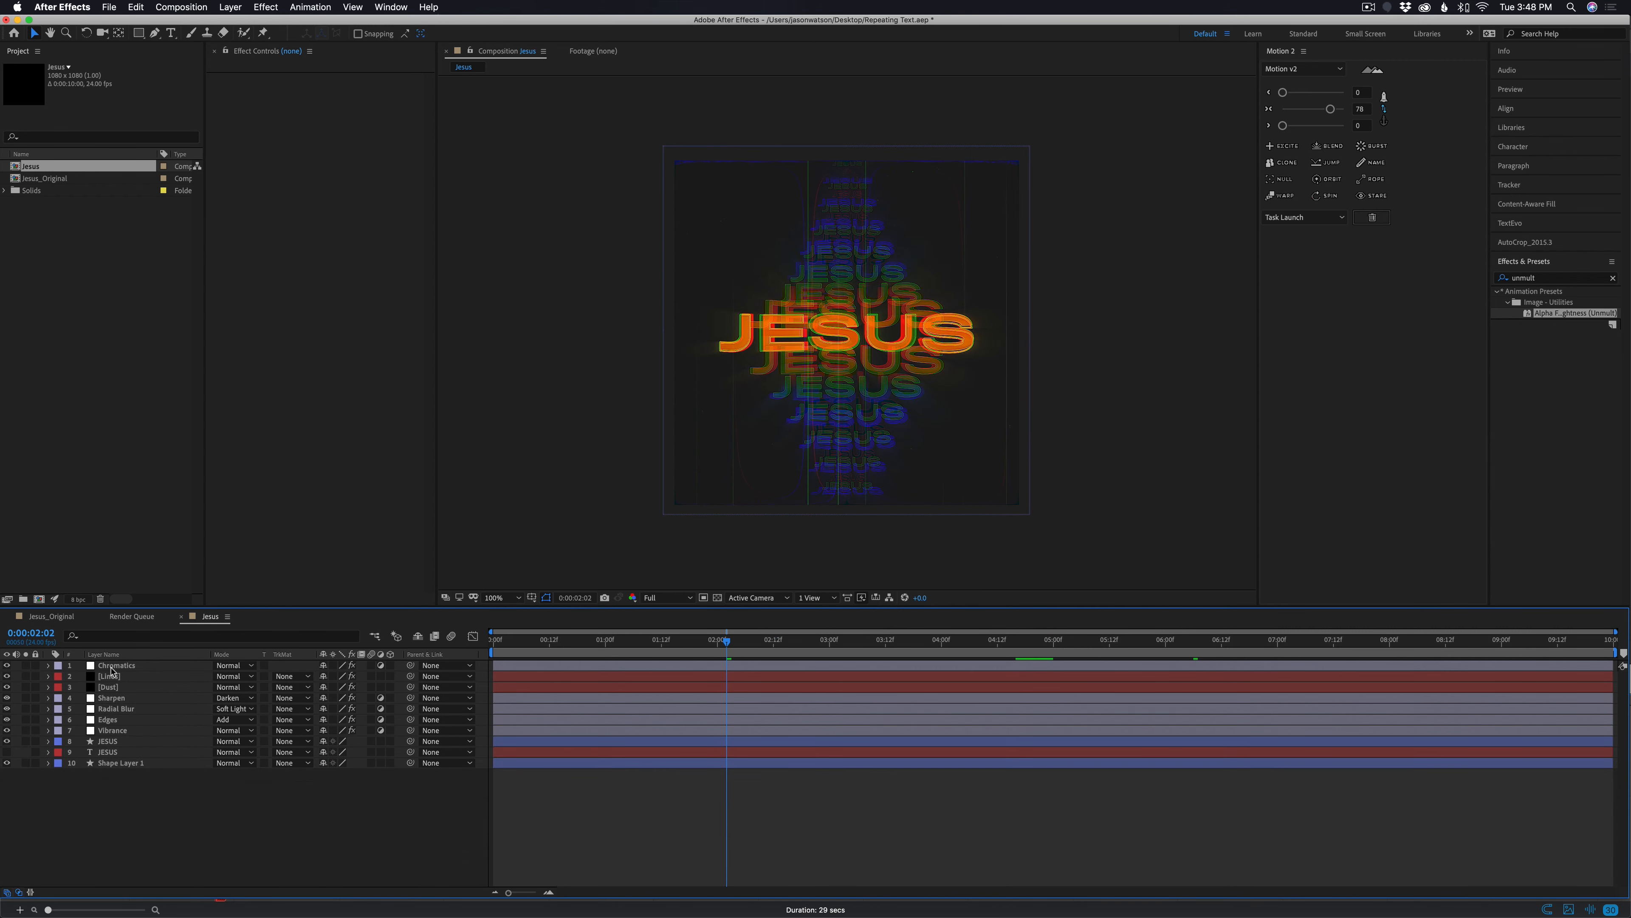
key(ctrl+alt+super+y)
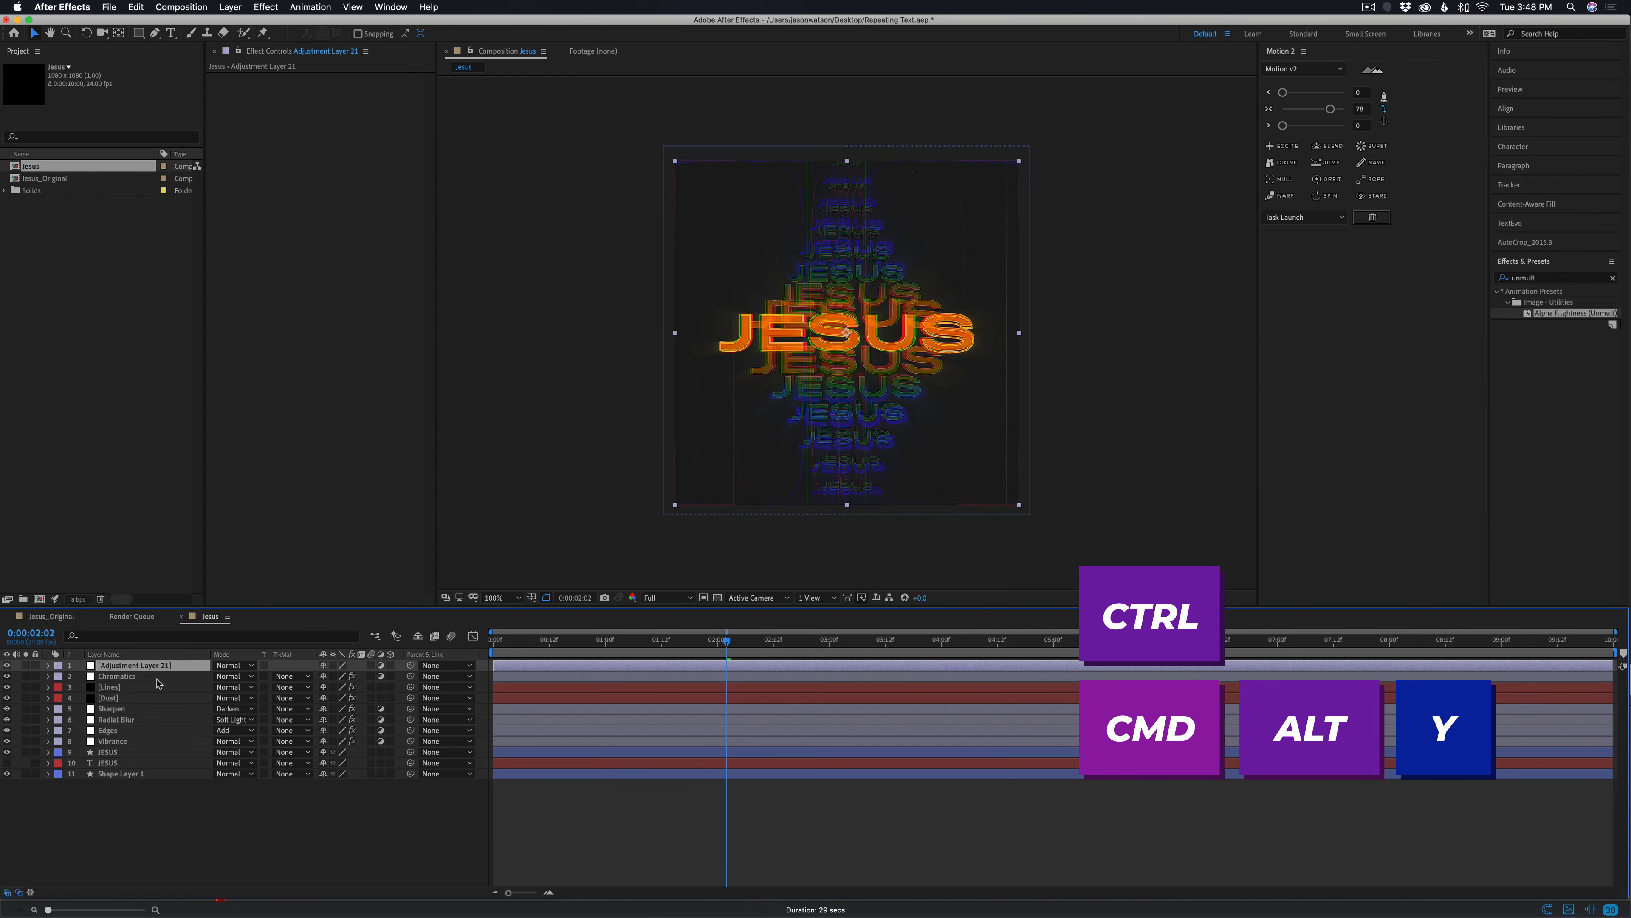
key(Return)
text(Boise)
key(Return)
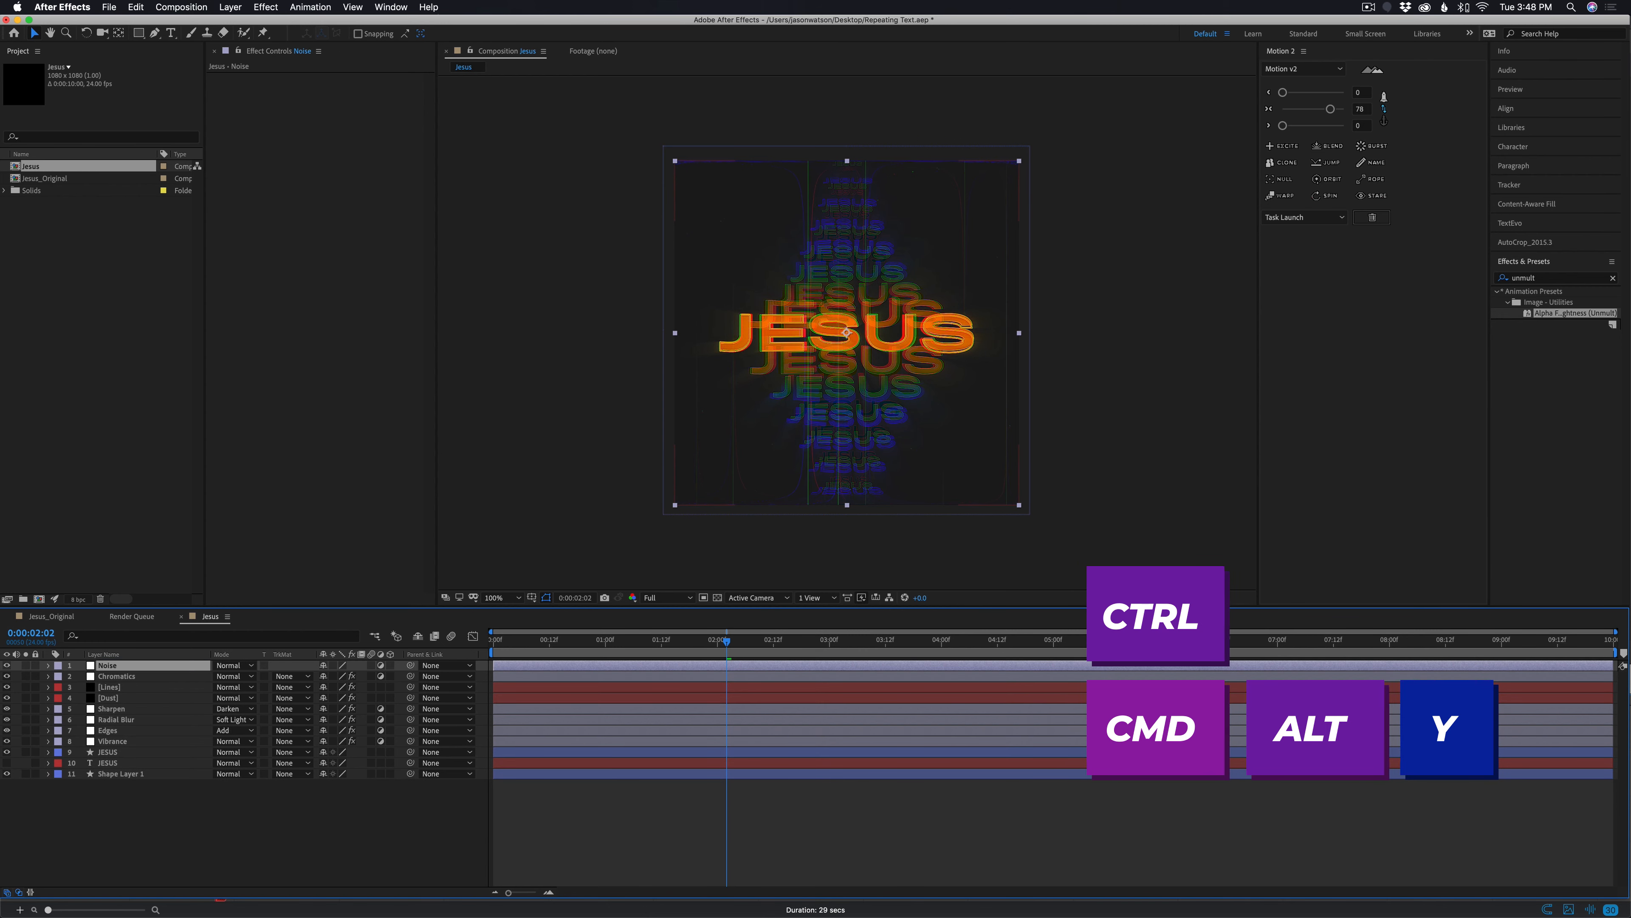
Apply the Noise effect to the Noise layer with Amount of Noise at 15% and scrub to 0:00:04:01
click(265, 7)
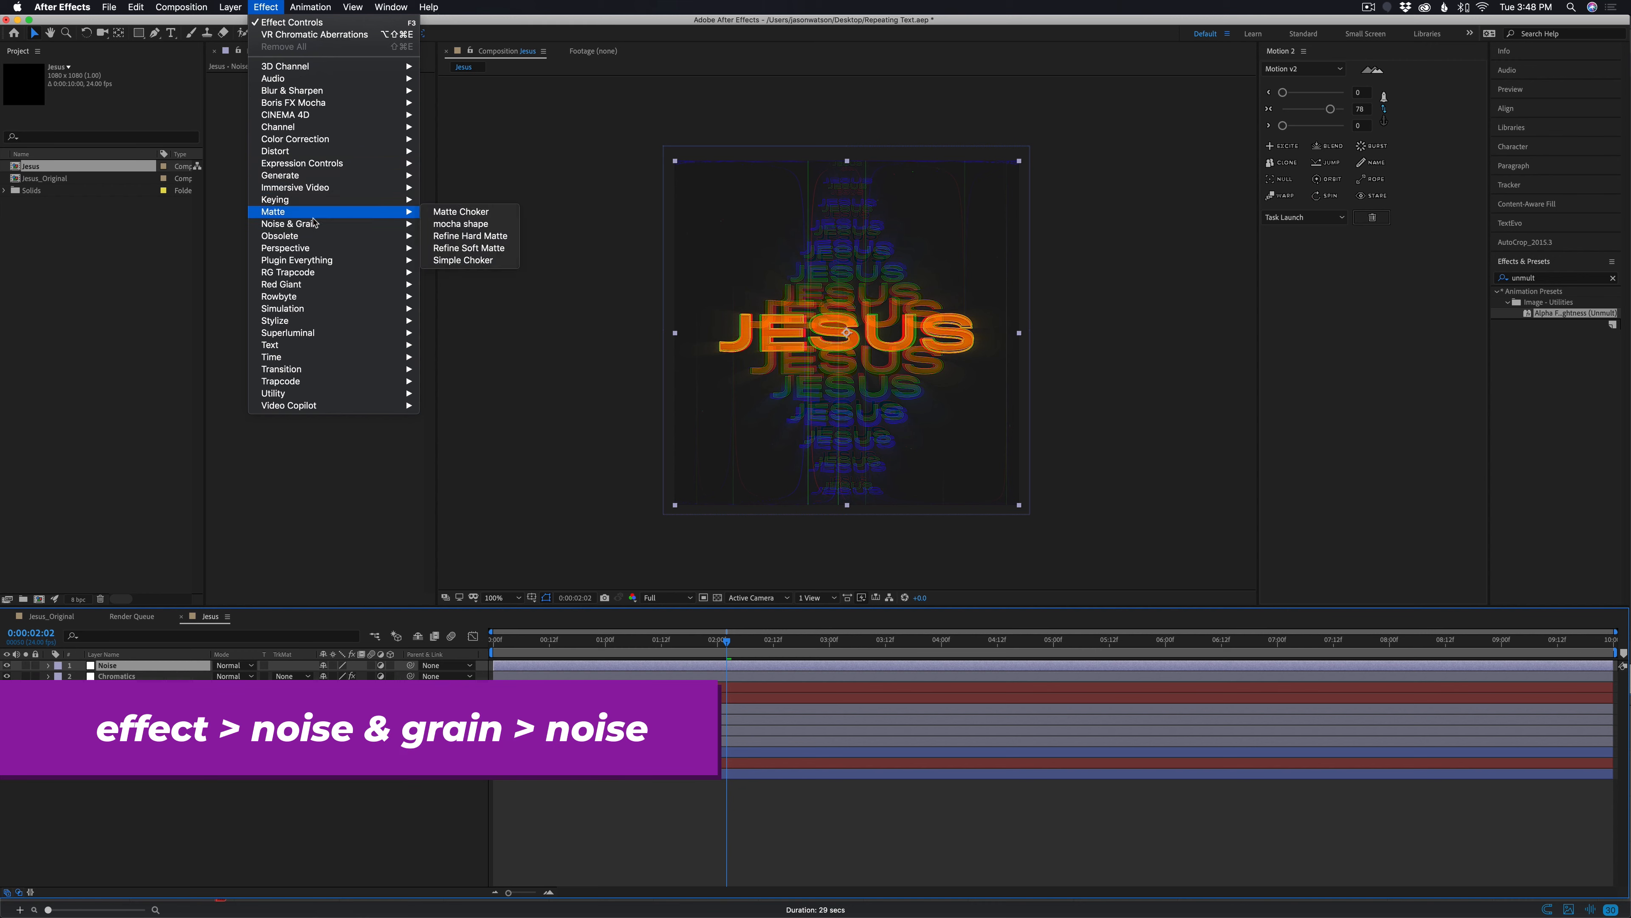
mouse_move(309, 224)
click(448, 298)
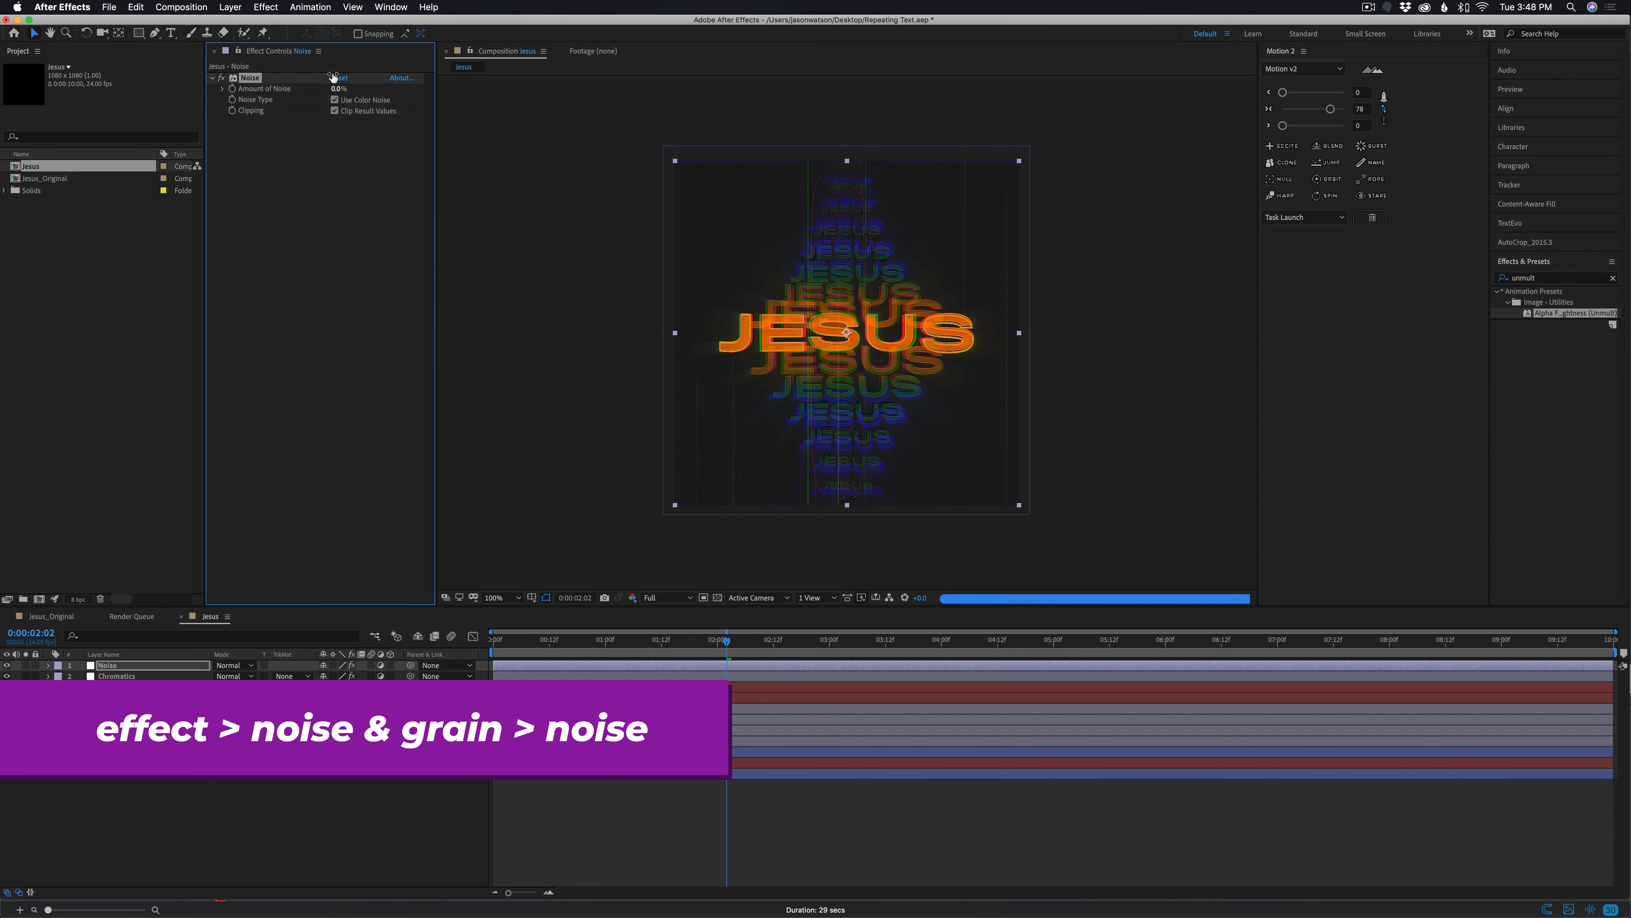
click(339, 89)
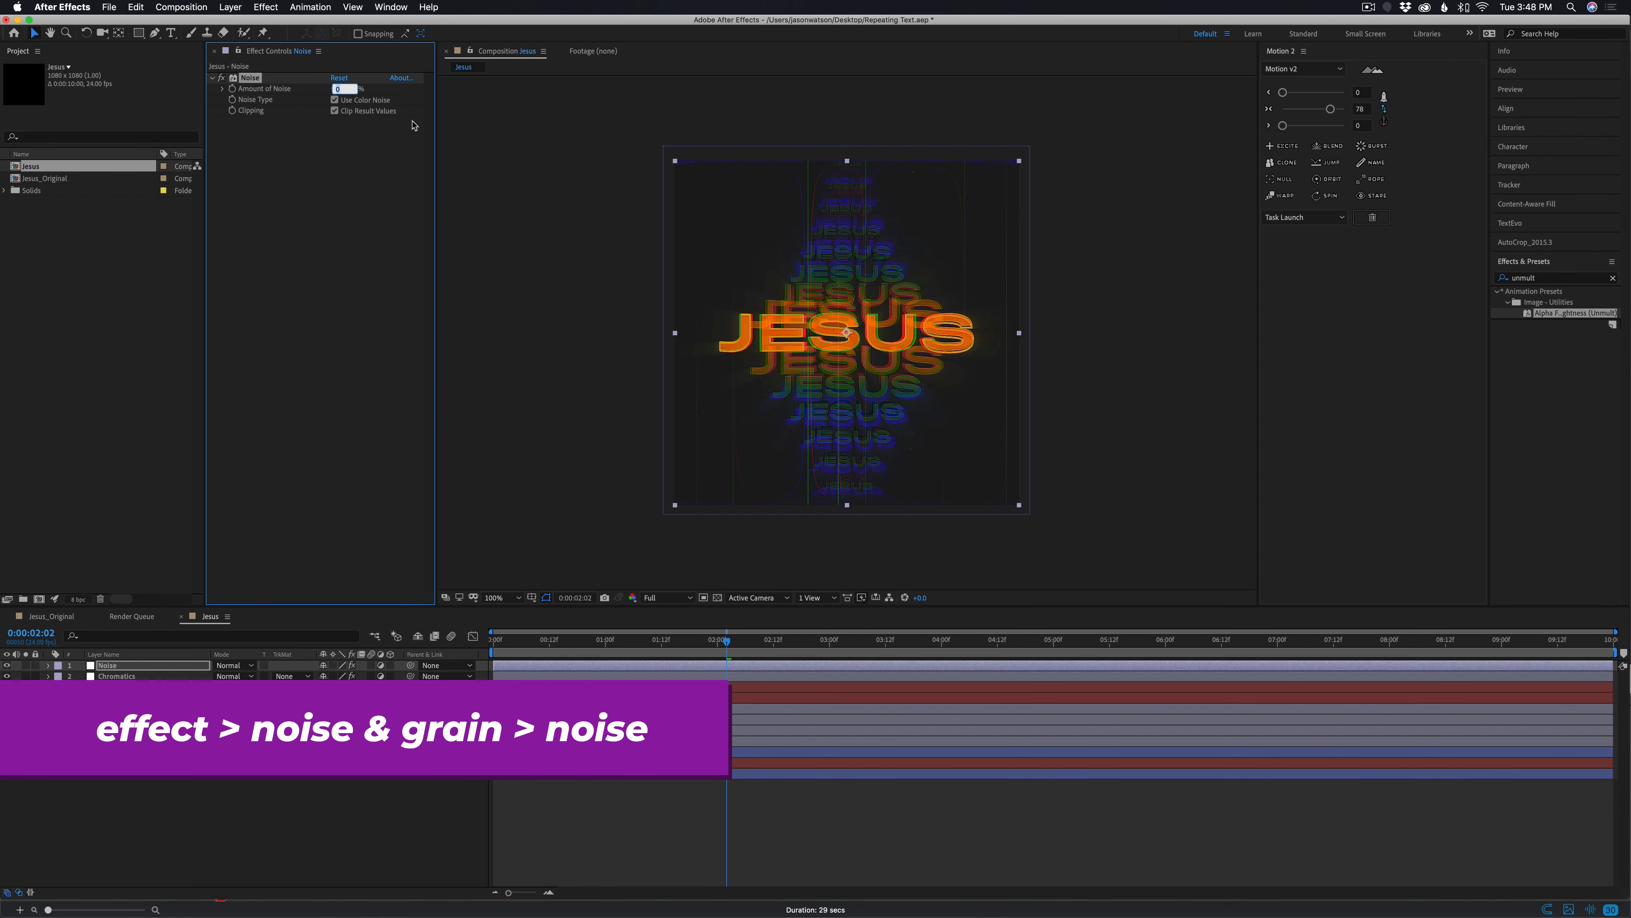
text(15)
key(Return)
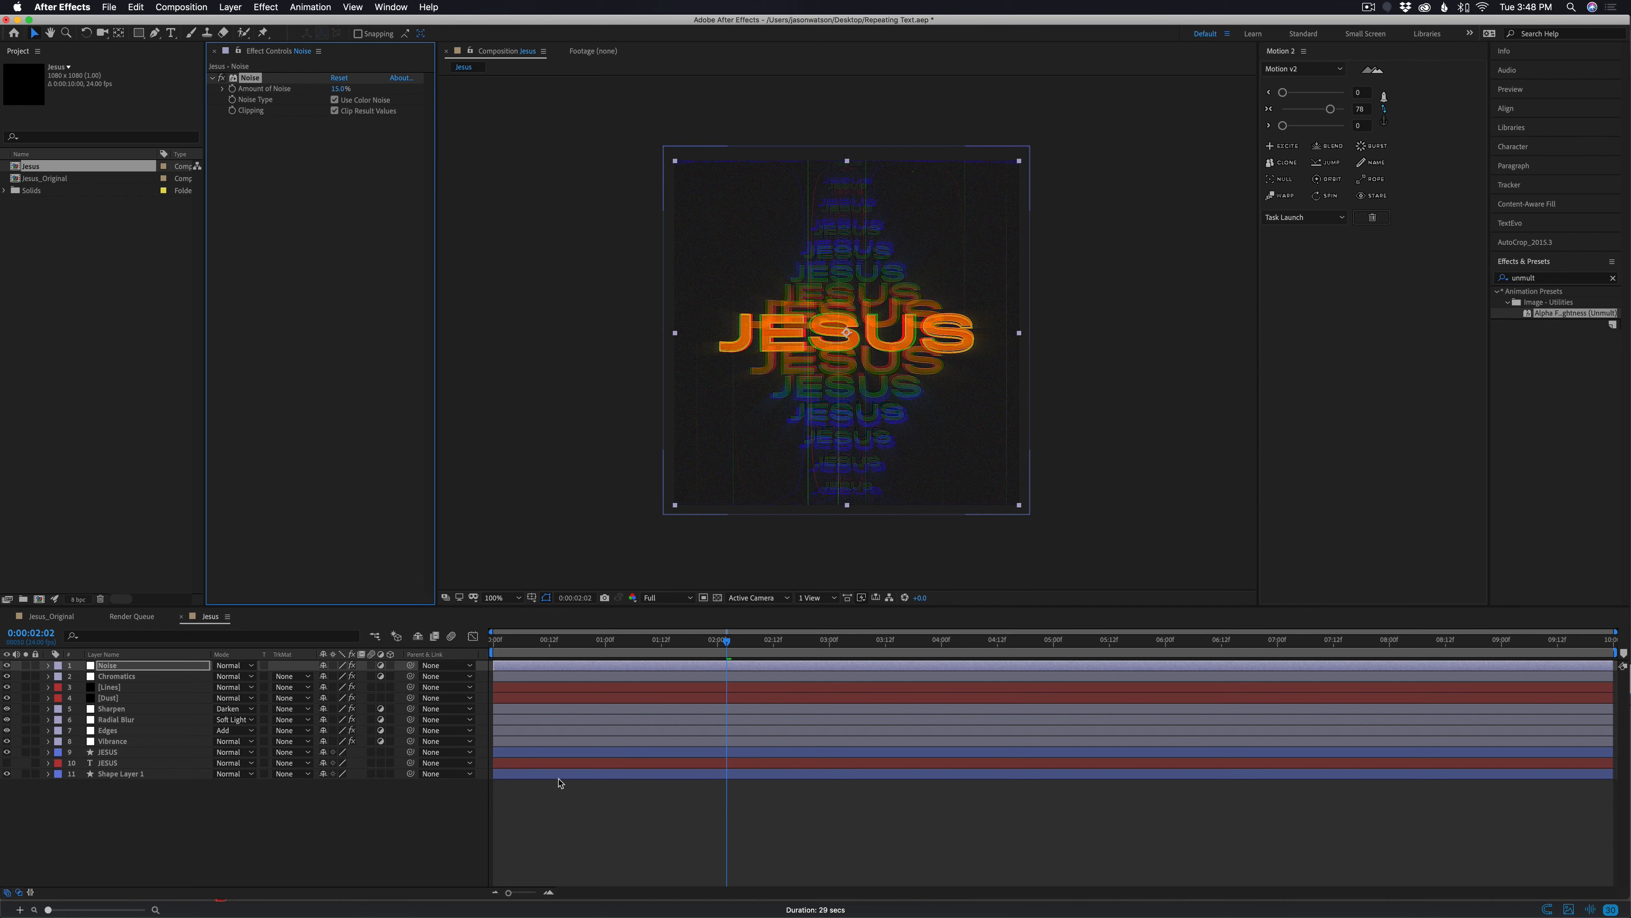
click(652, 825)
drag(727, 642, 950, 660)
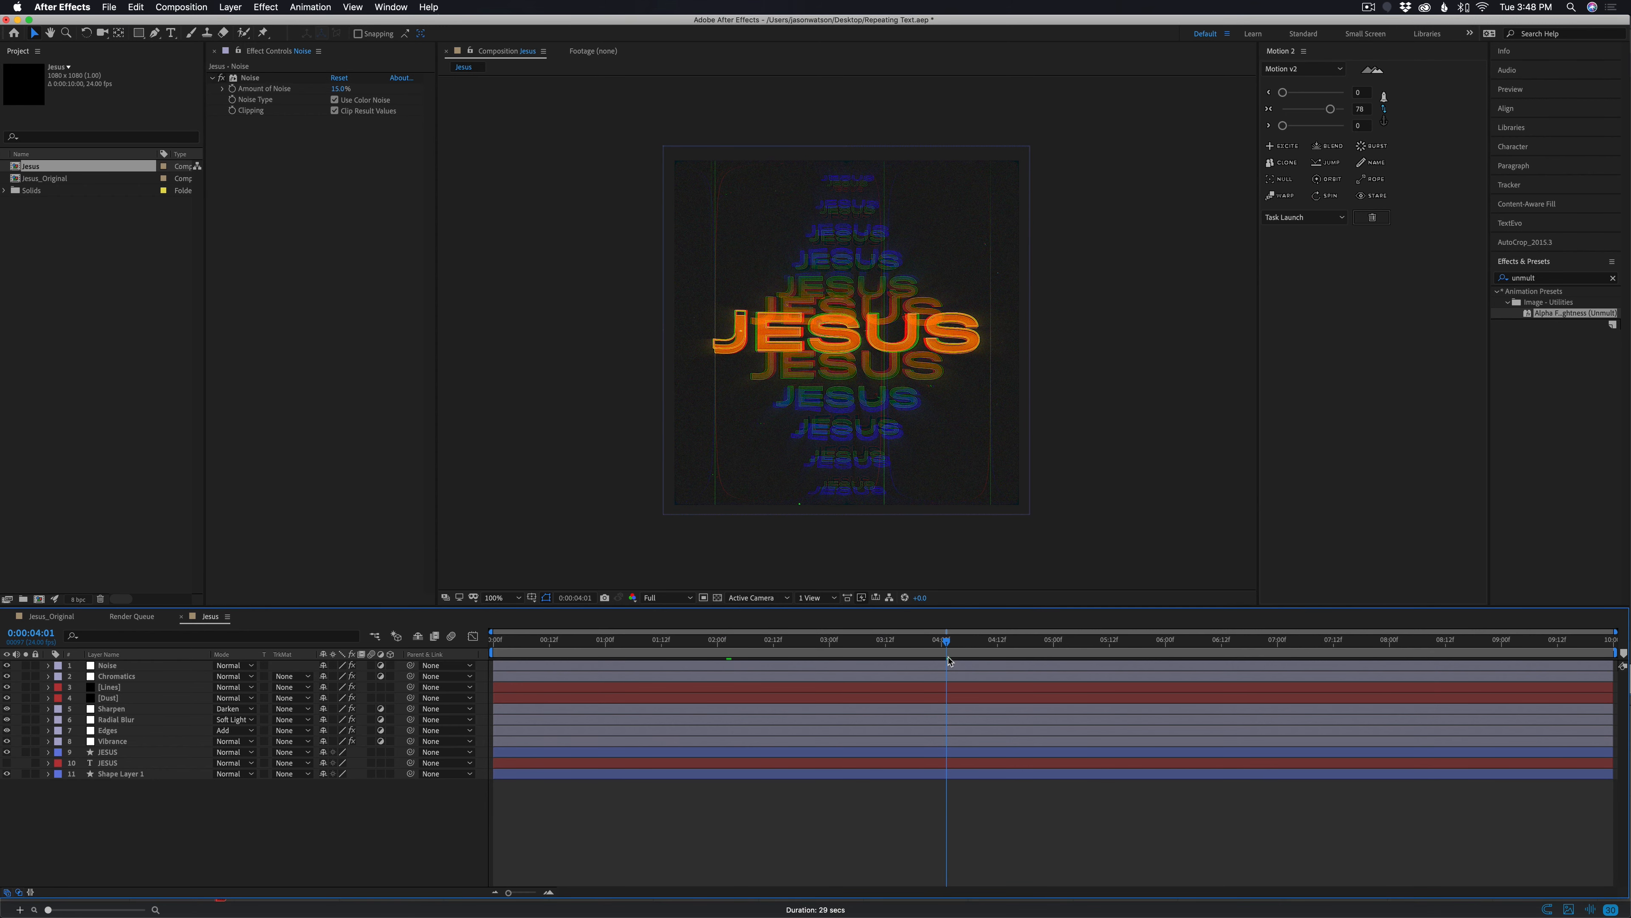
Check the Camera layer in the Jesus_Original composition, return to Jesus and create a null object named Camera above Noise
click(39, 621)
click(102, 687)
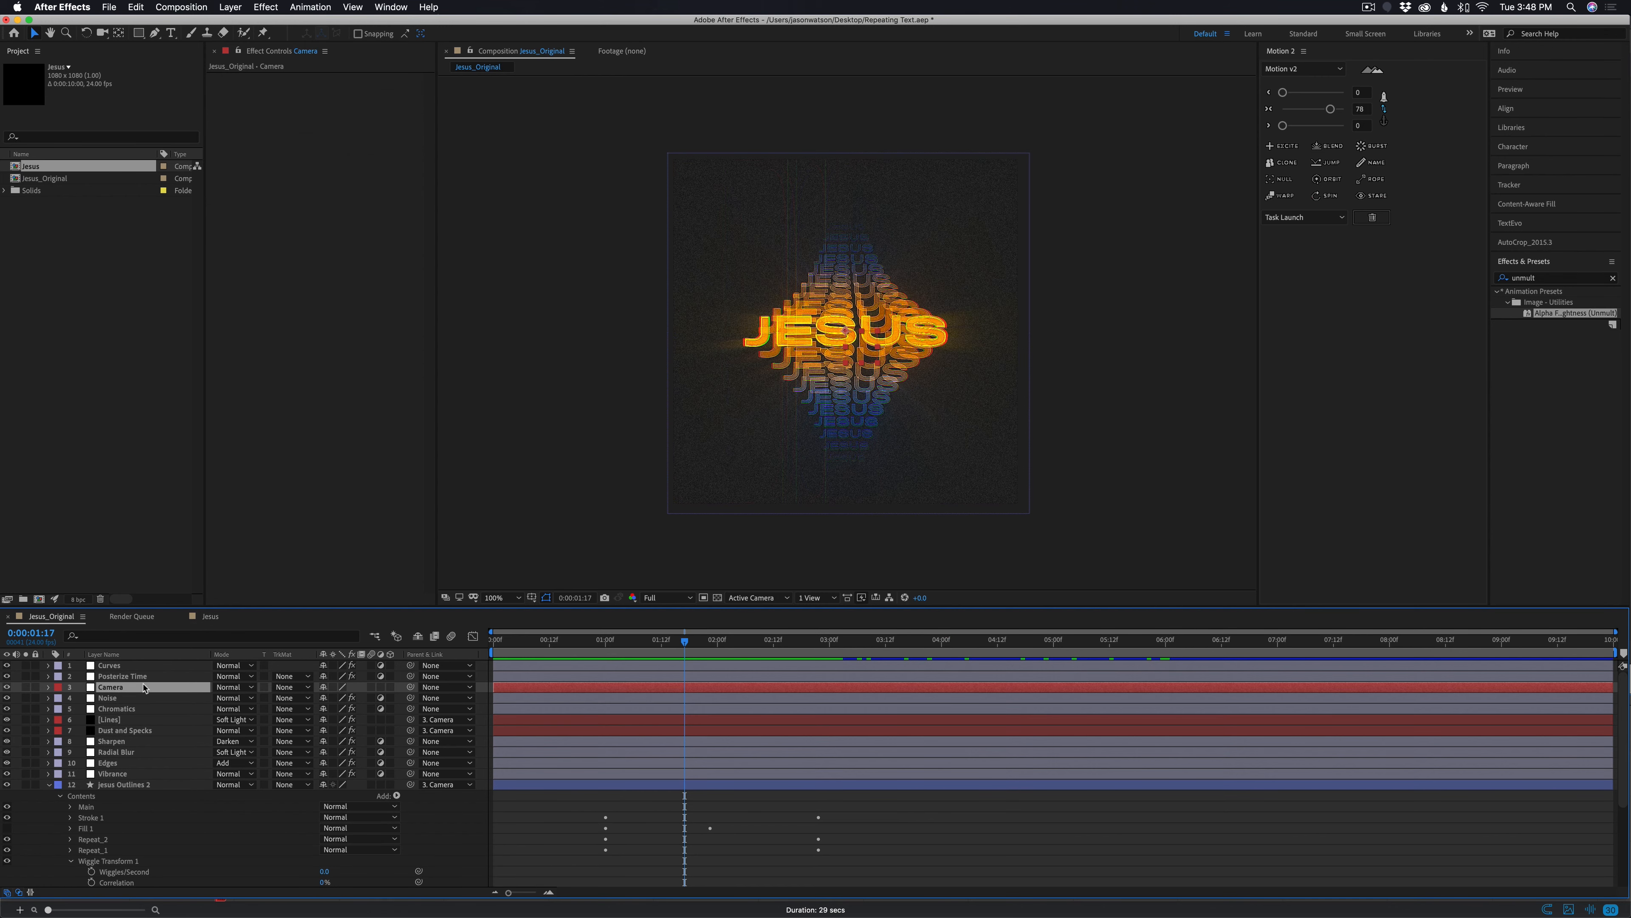
click(209, 616)
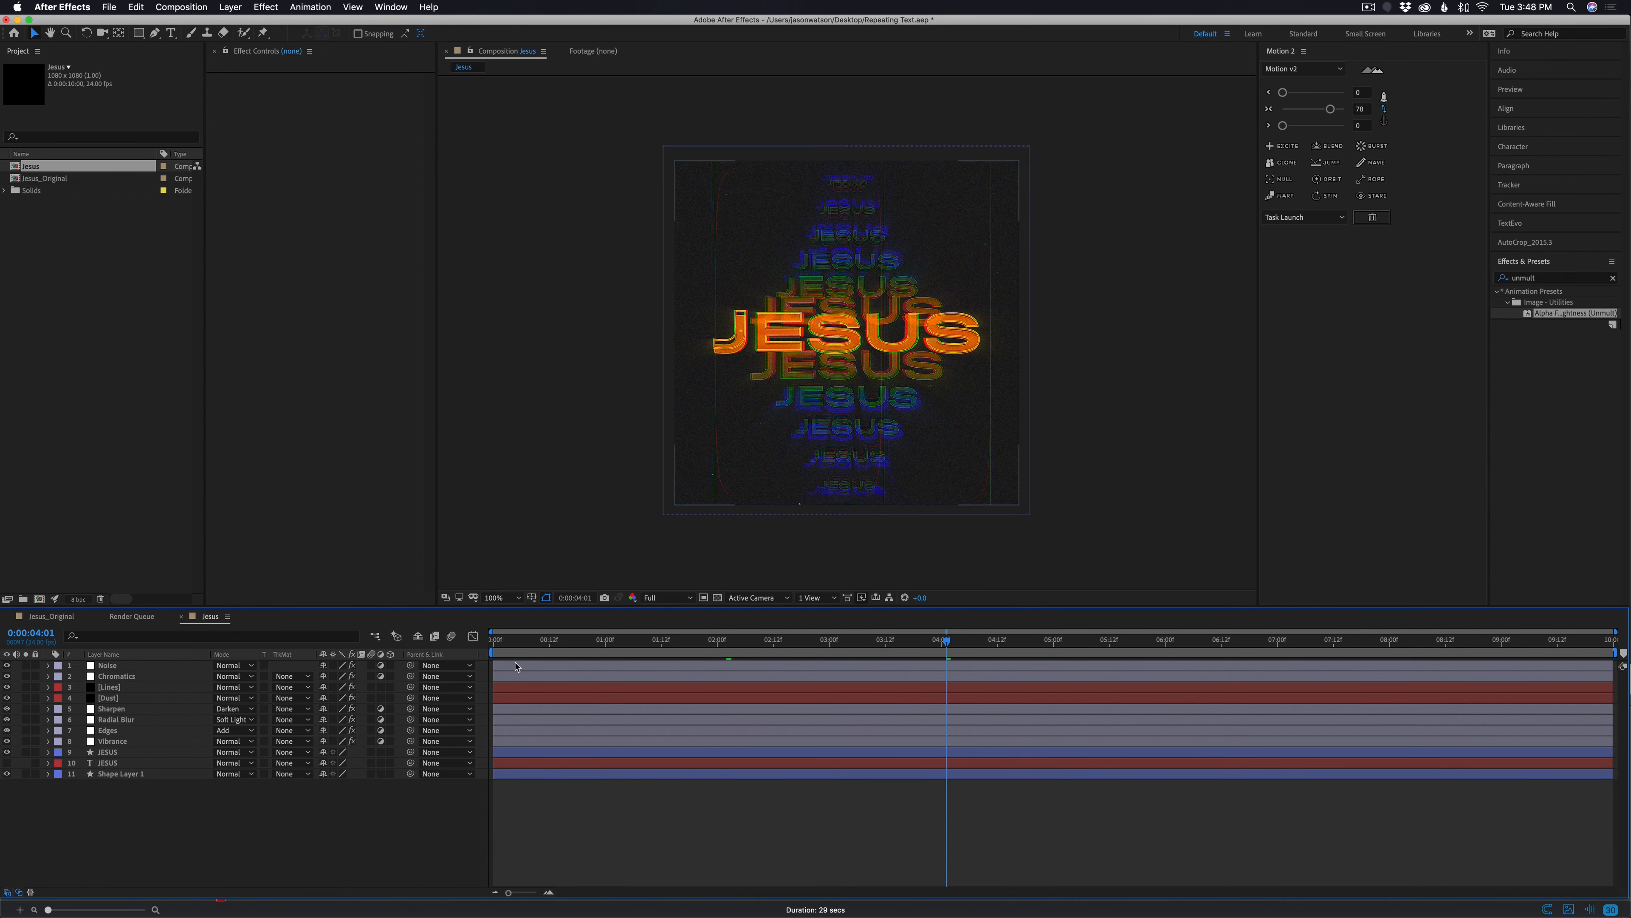
key(ctrl+super+alt+shift+y)
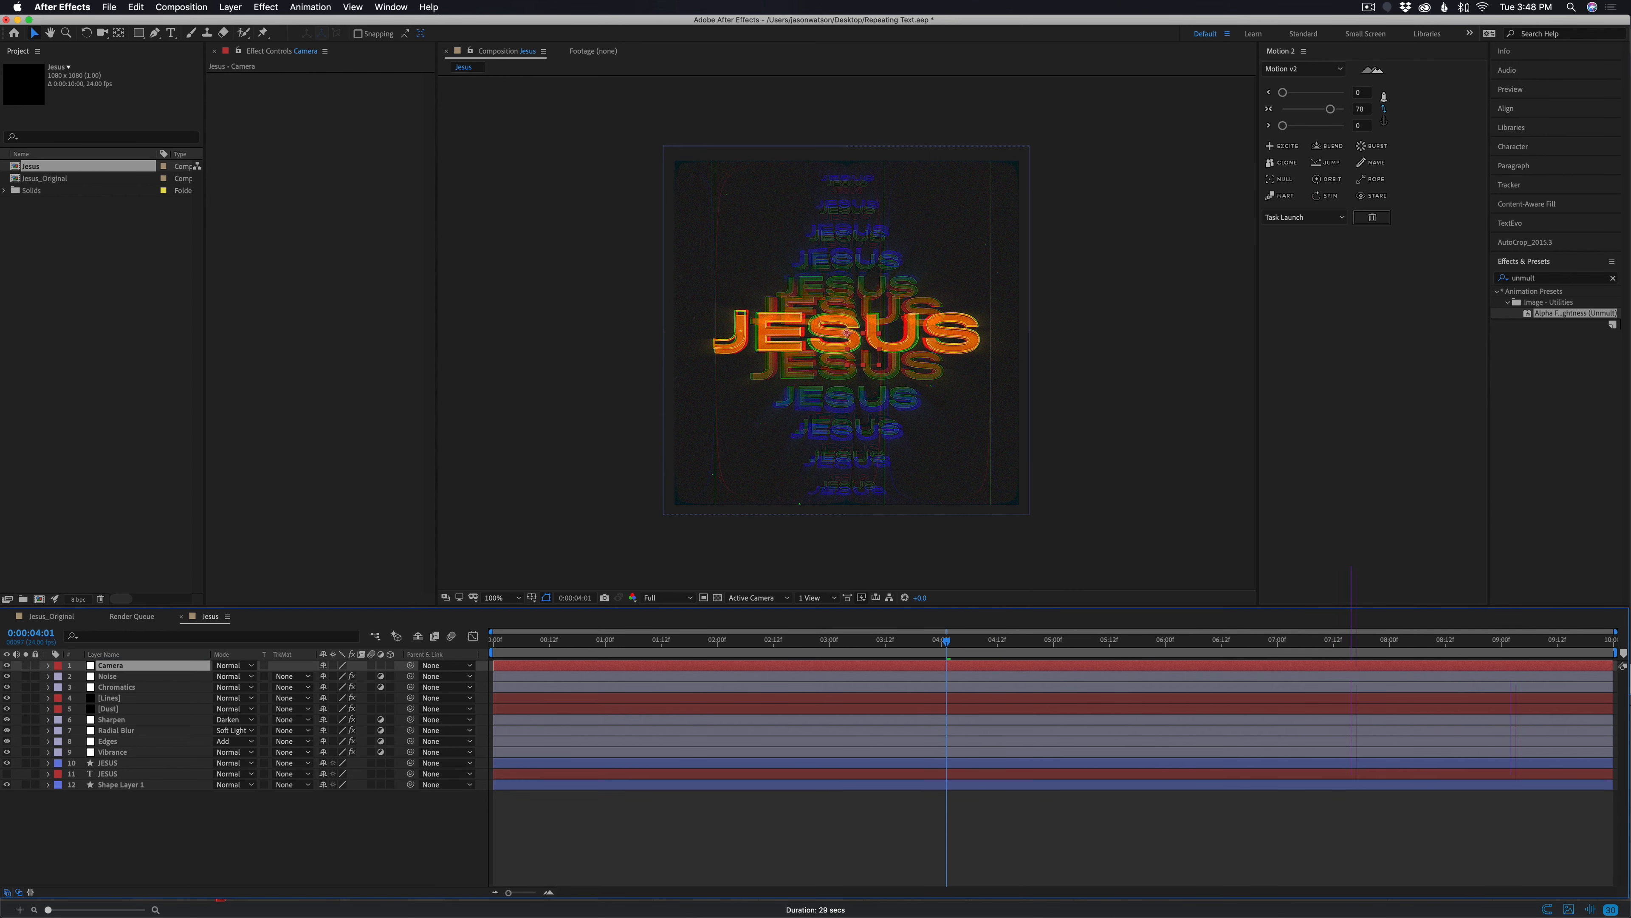
Parent the JESUS shape layer and the Lines and Dust layers to the Camera null
click(108, 764)
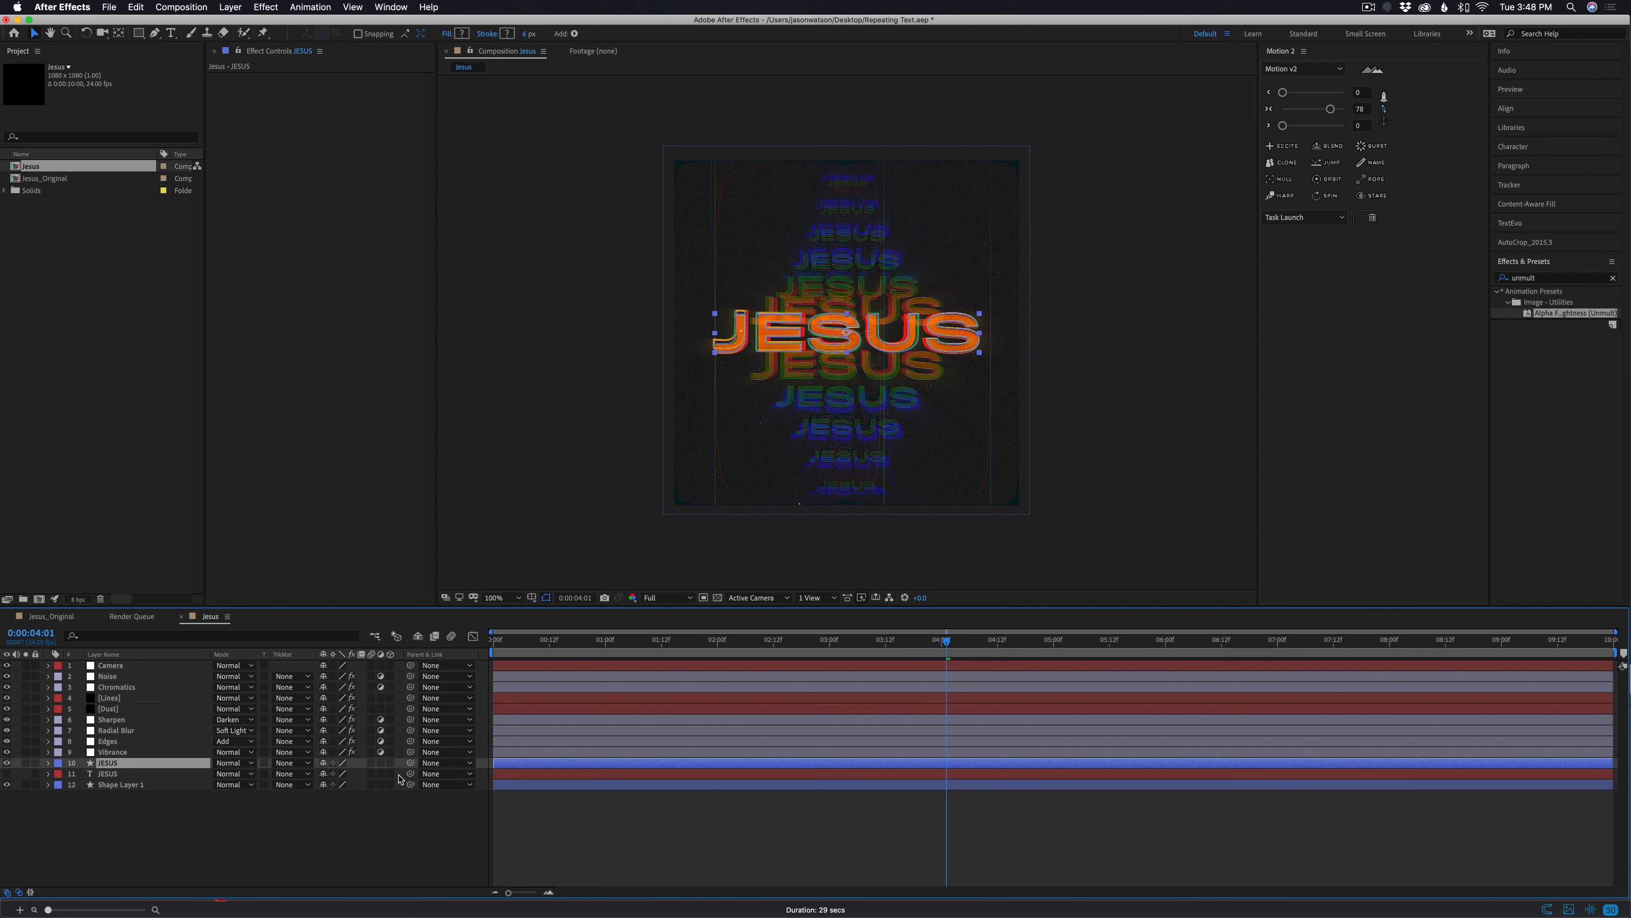
drag(411, 764, 114, 670)
click(68, 616)
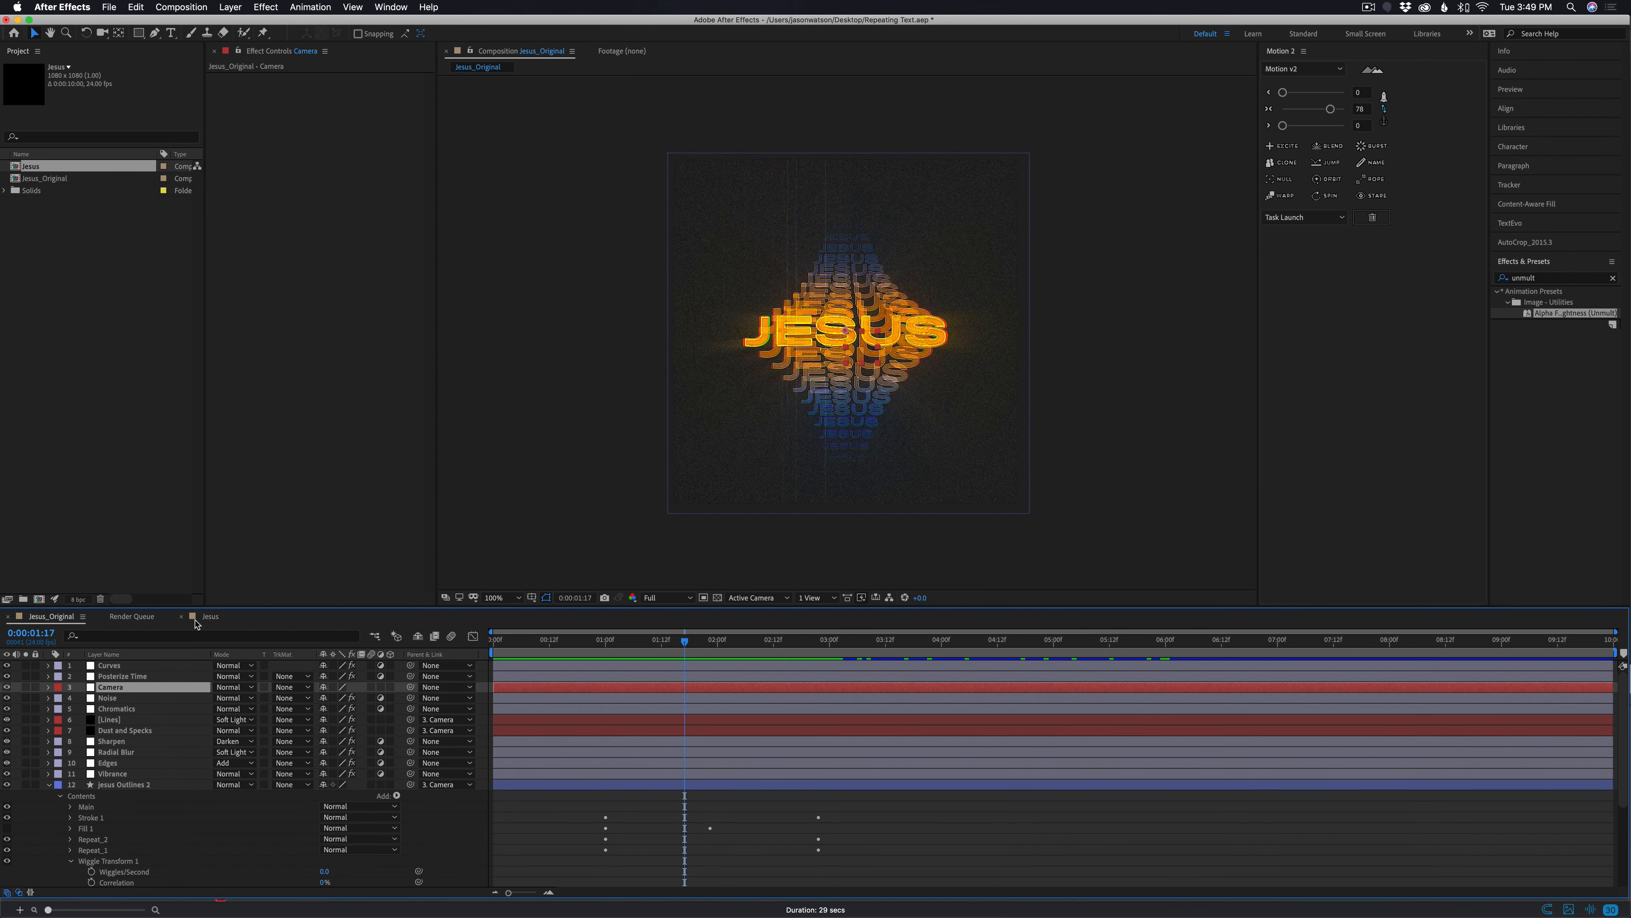
click(209, 616)
click(416, 697)
shift+click(417, 708)
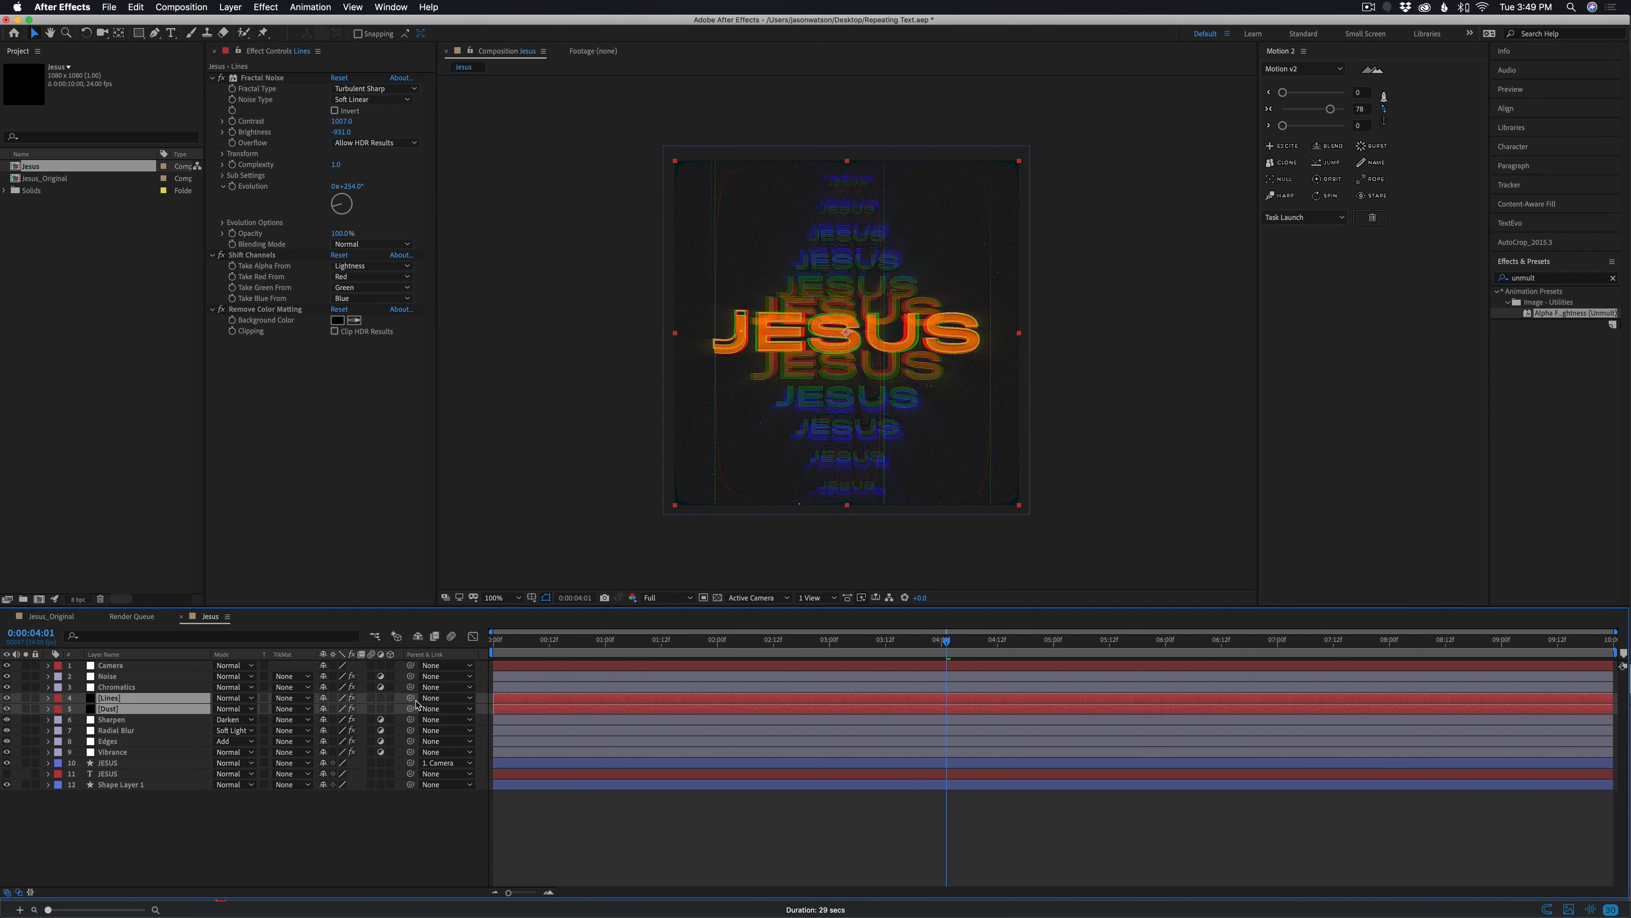
drag(412, 698, 122, 666)
Try shifting the Camera null slightly sideways in the composition view and undo the move
click(122, 666)
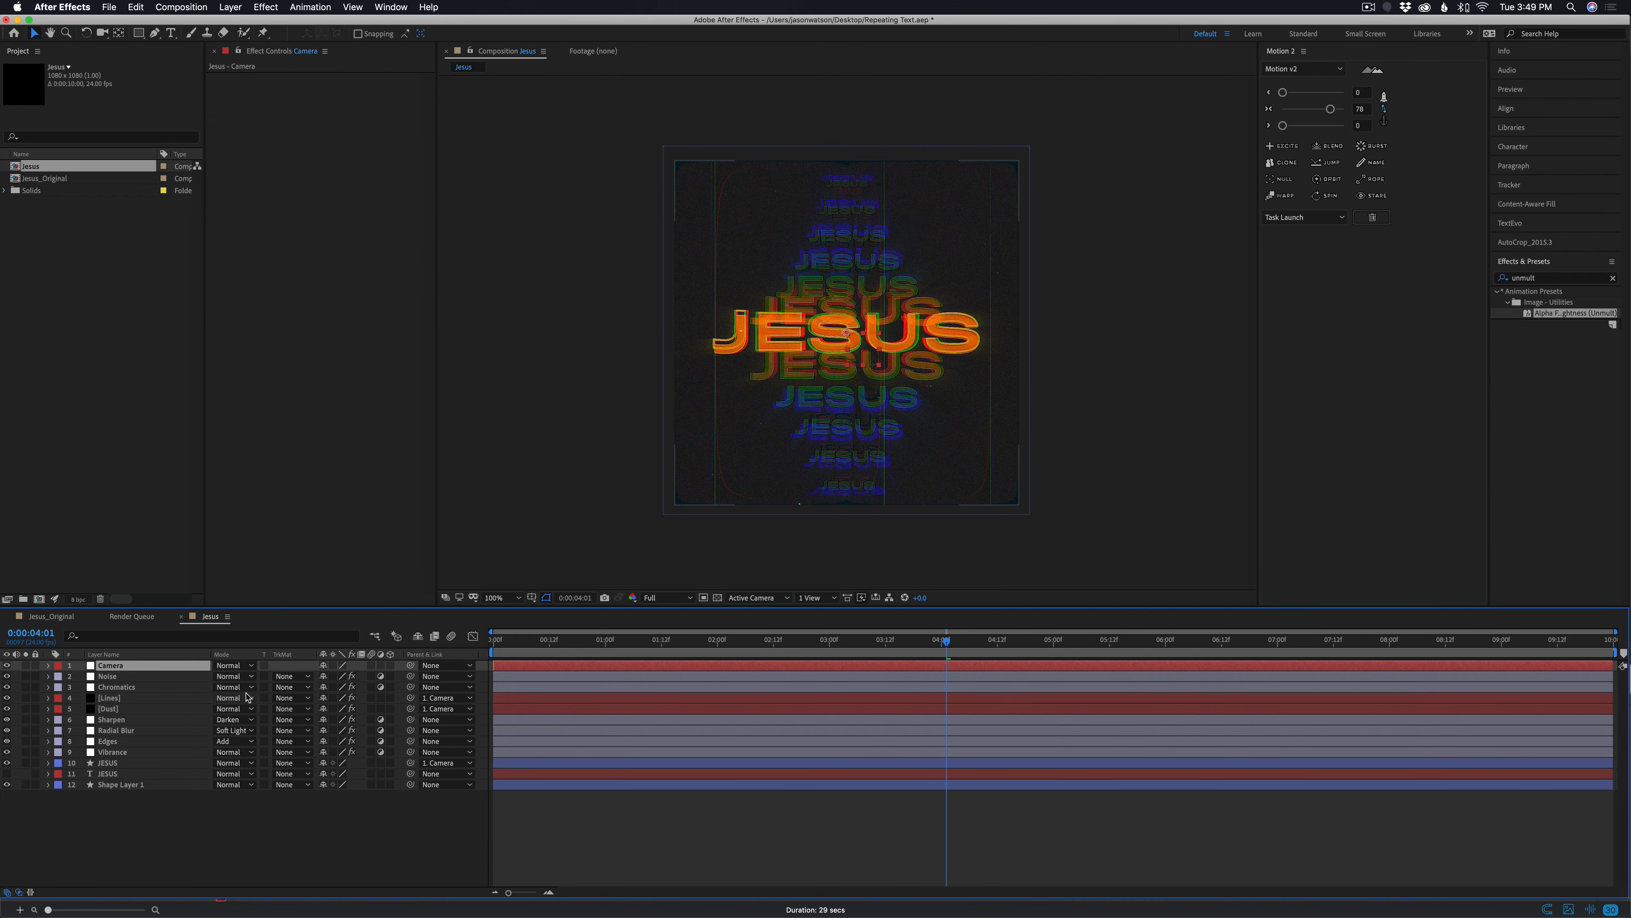
drag(854, 353, 839, 354)
key(super+z)
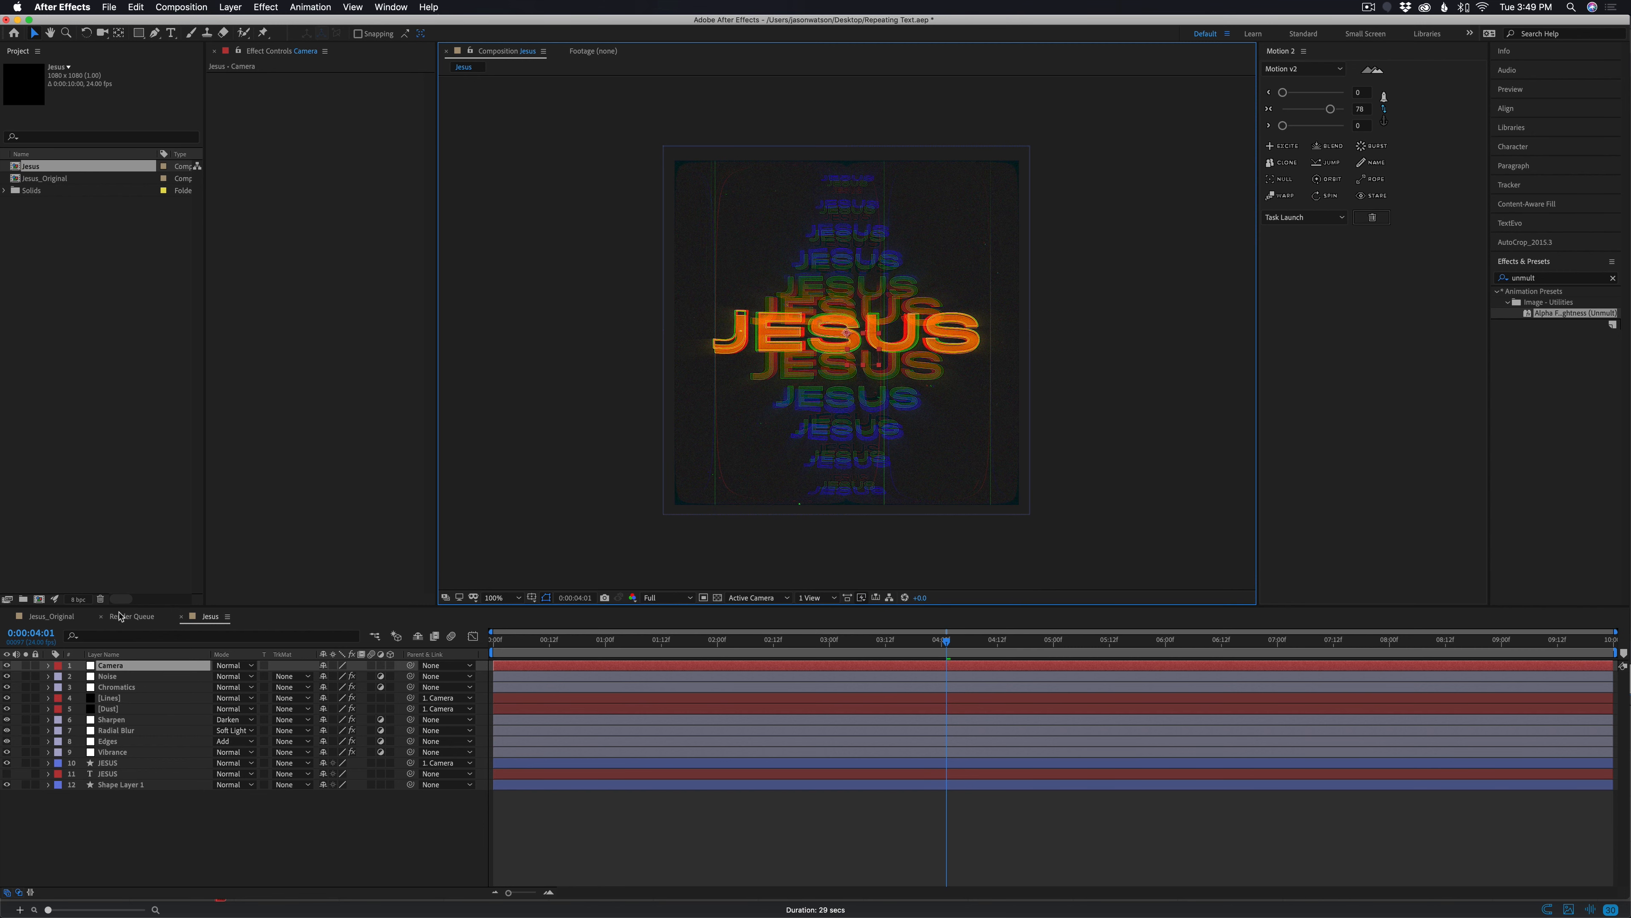
Examine the Position expression on the Camera layer in the Jesus_Original composition, then return to Jesus
click(64, 617)
key(e)
key(e)
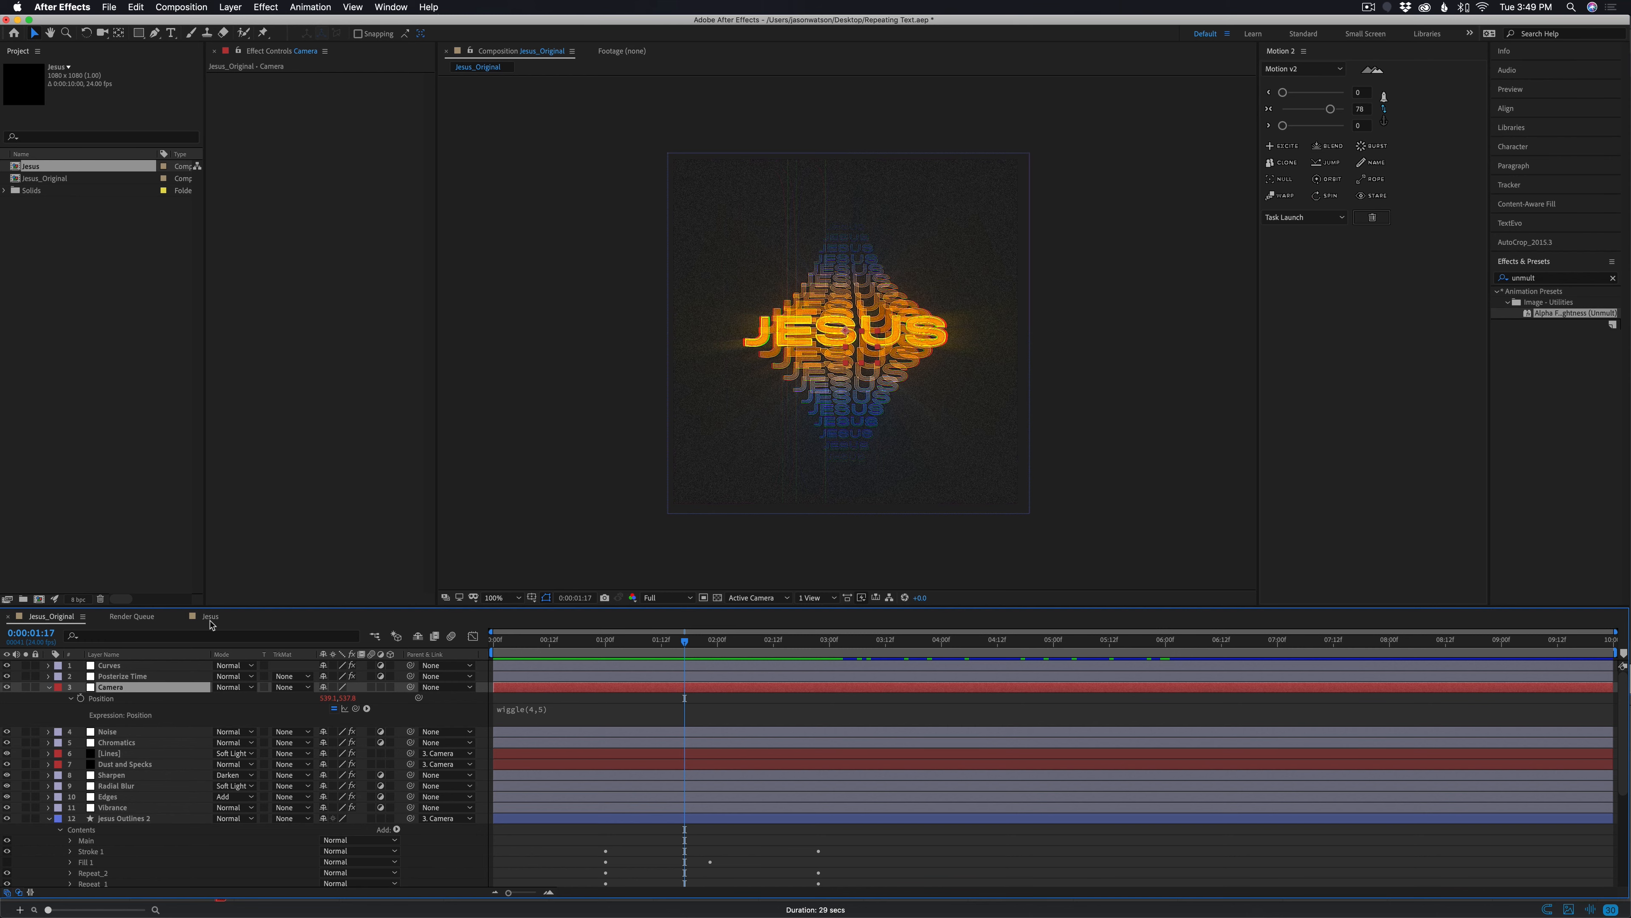
click(534, 710)
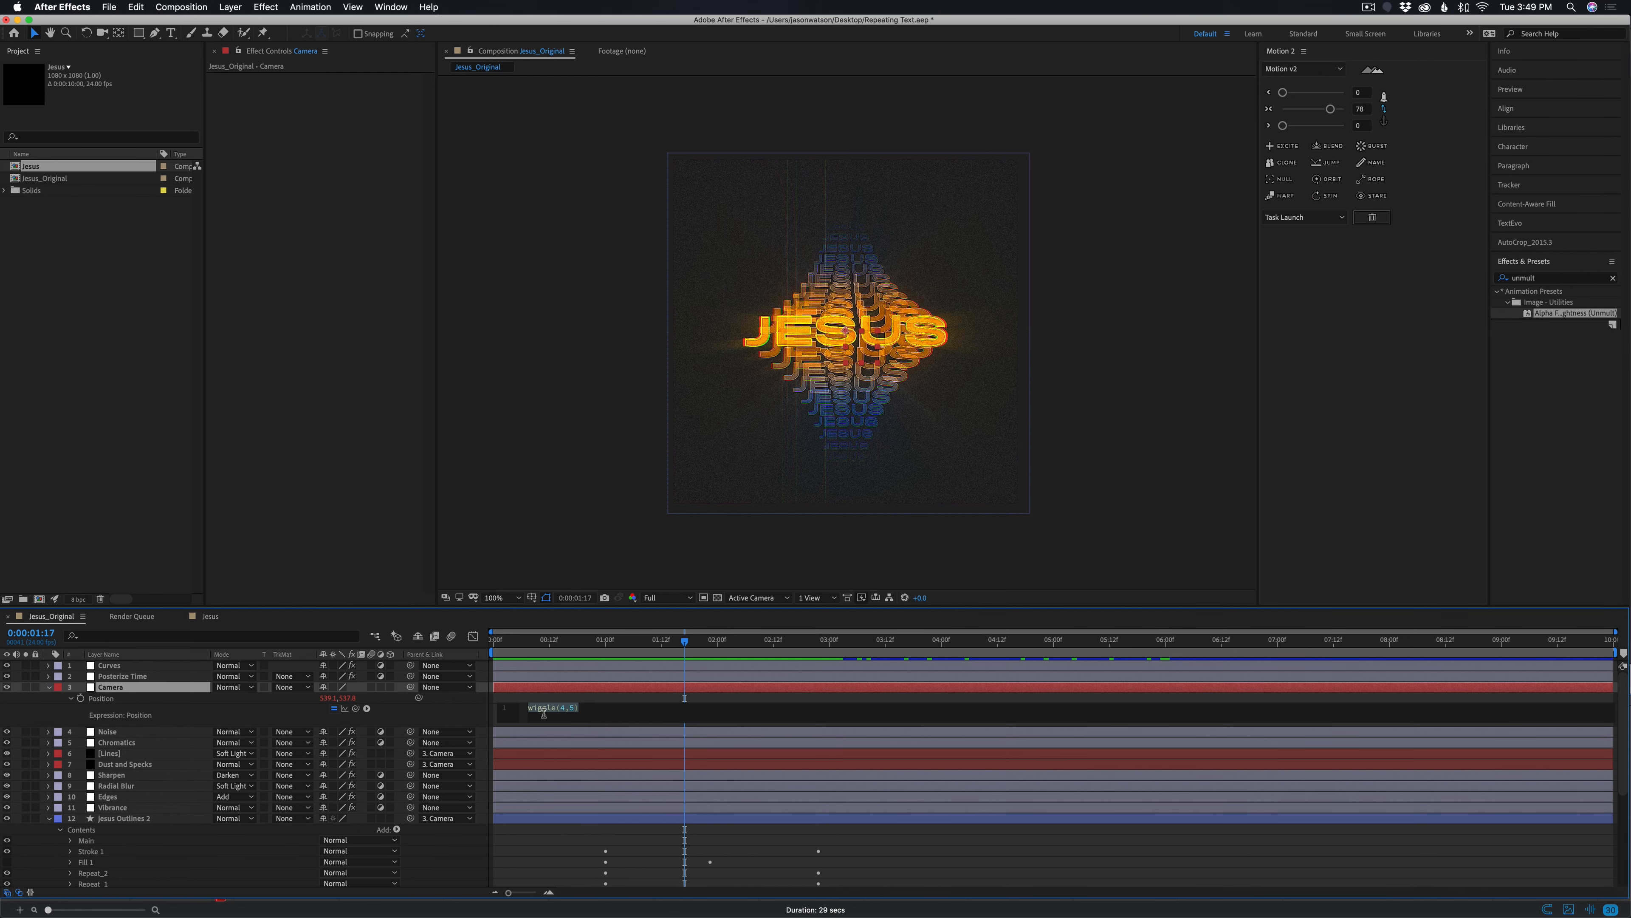
click(210, 617)
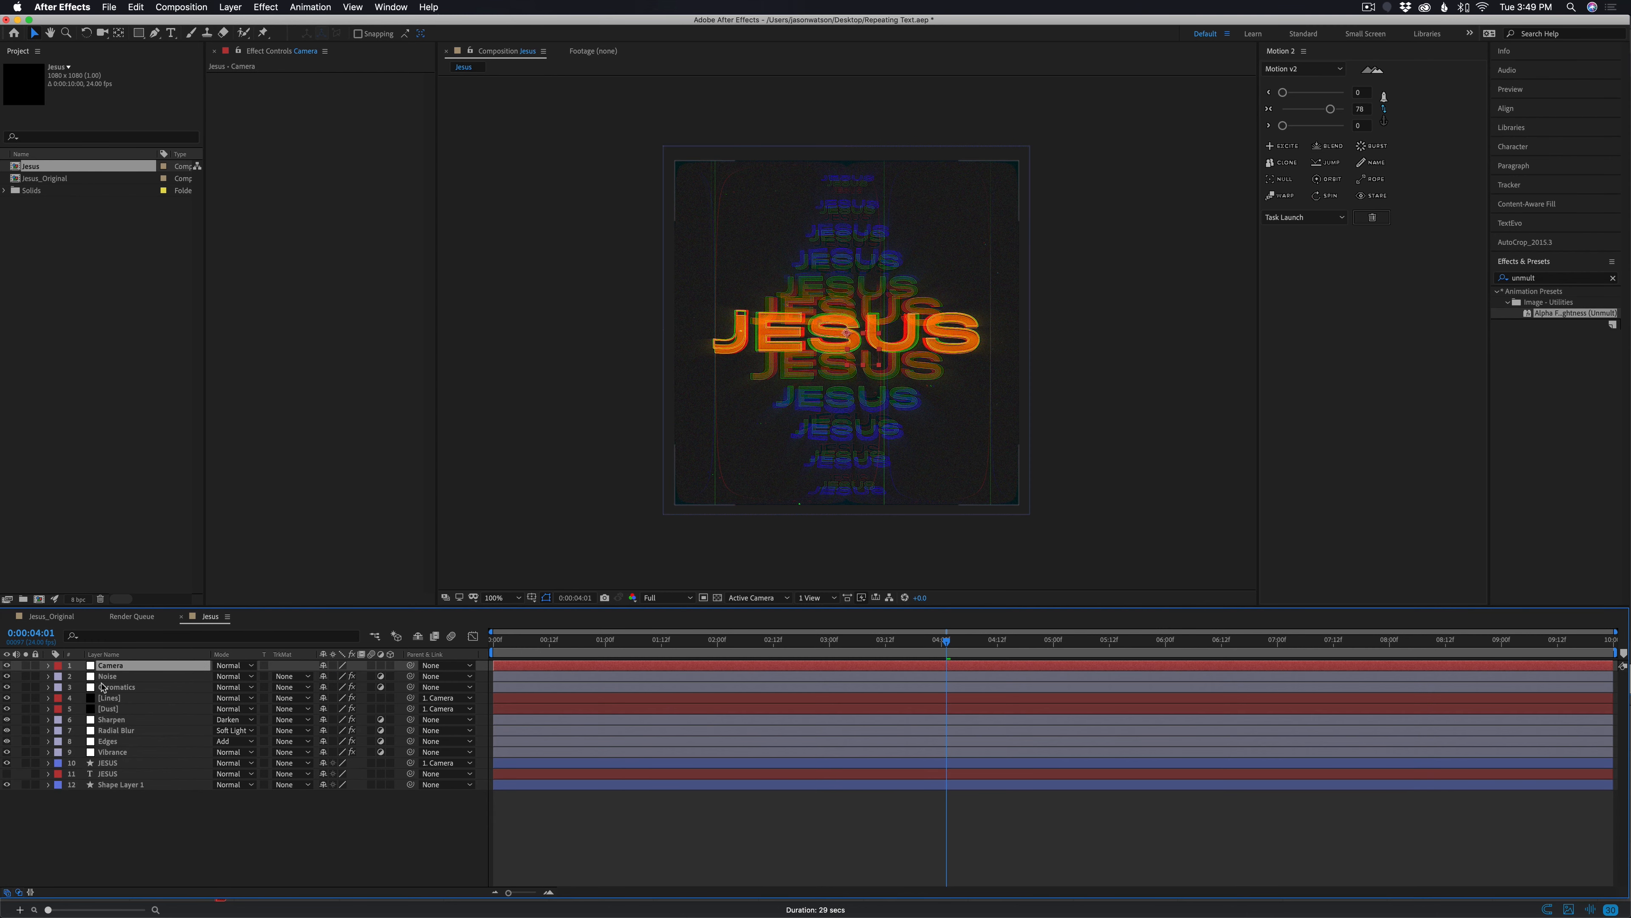
Add the expression wiggle(4,5) to the Camera null's Position
key(p)
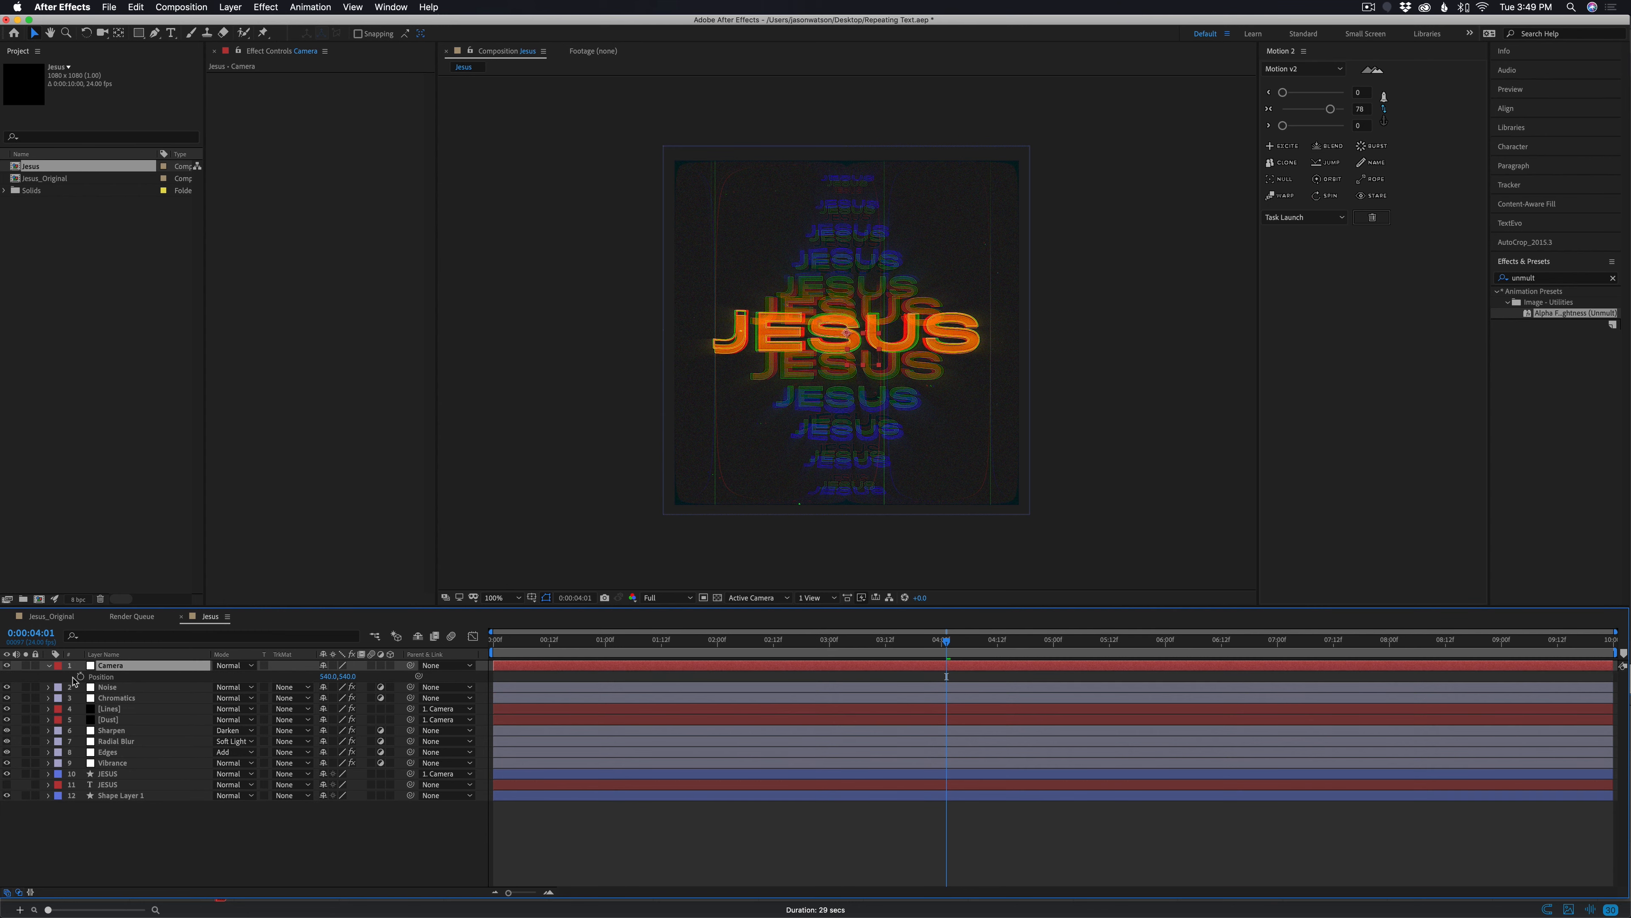
click(94, 677)
key(alt+shift+equal)
text(wiggle())
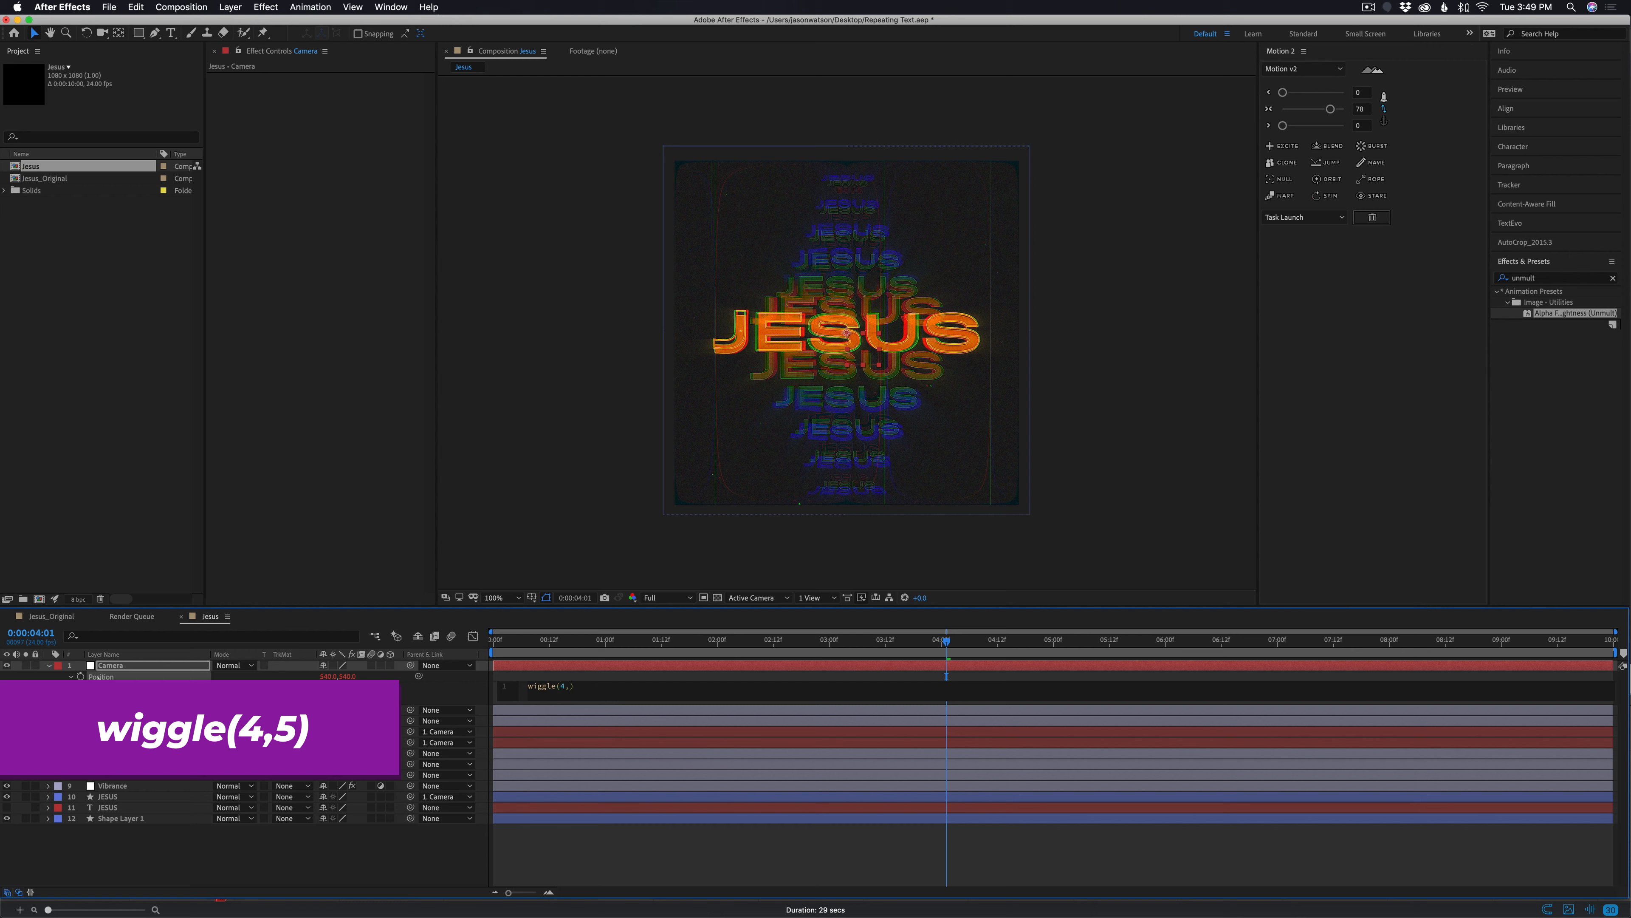
click(581, 678)
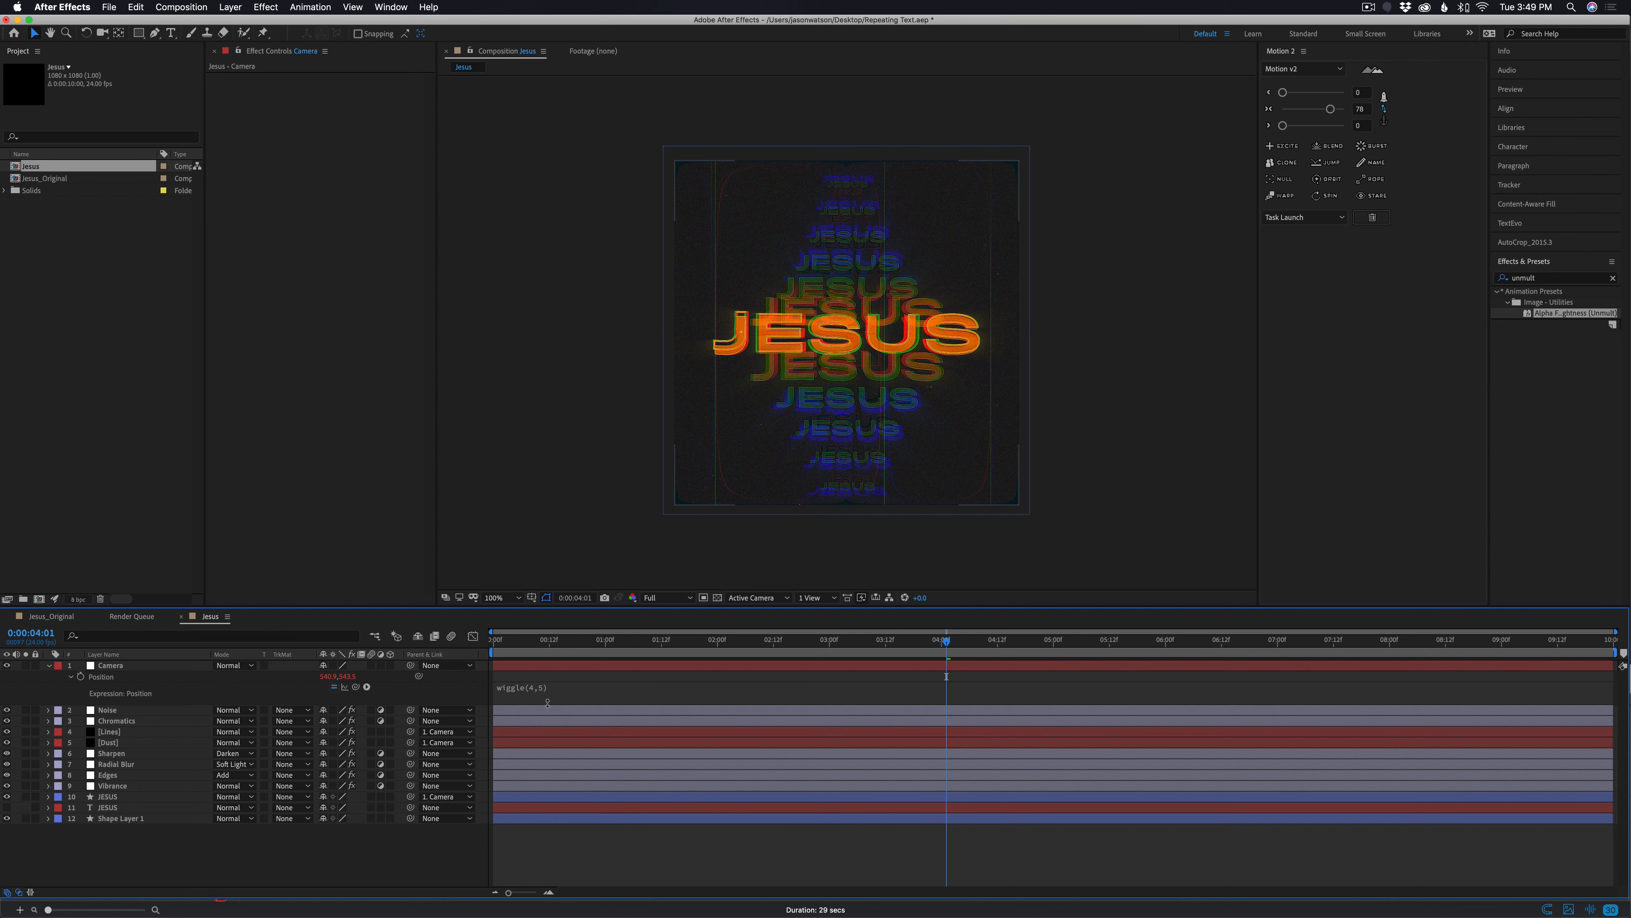
Preview the animation from the start at Quarter resolution, stop at 0:00:01:06 and collapse the Camera layer
key(Home)
click(675, 599)
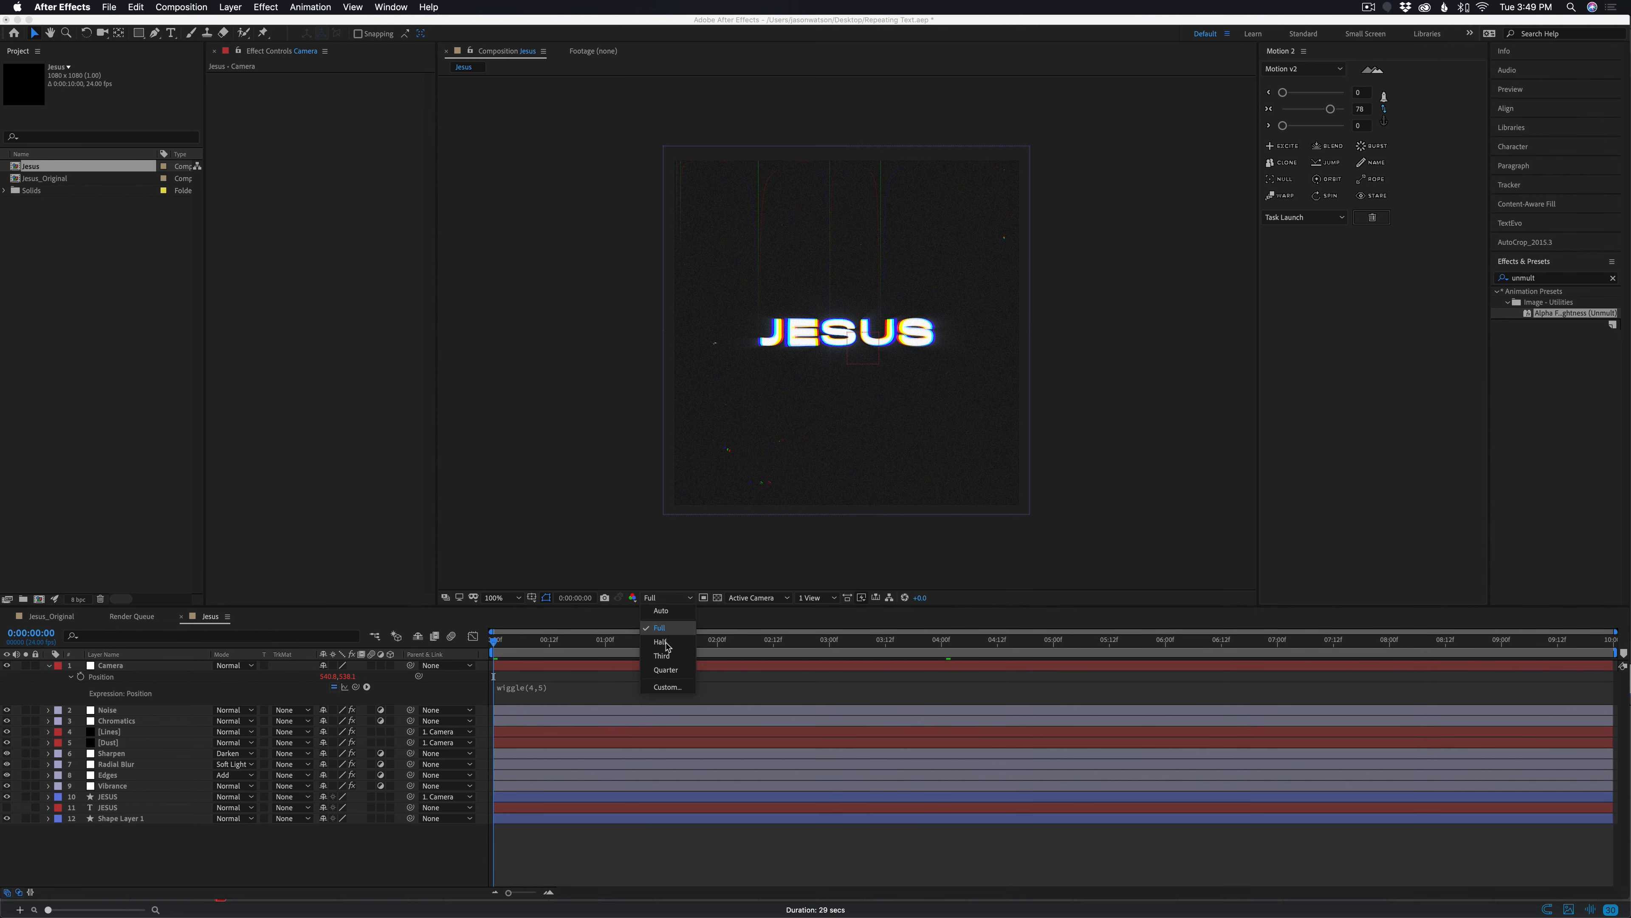
click(668, 670)
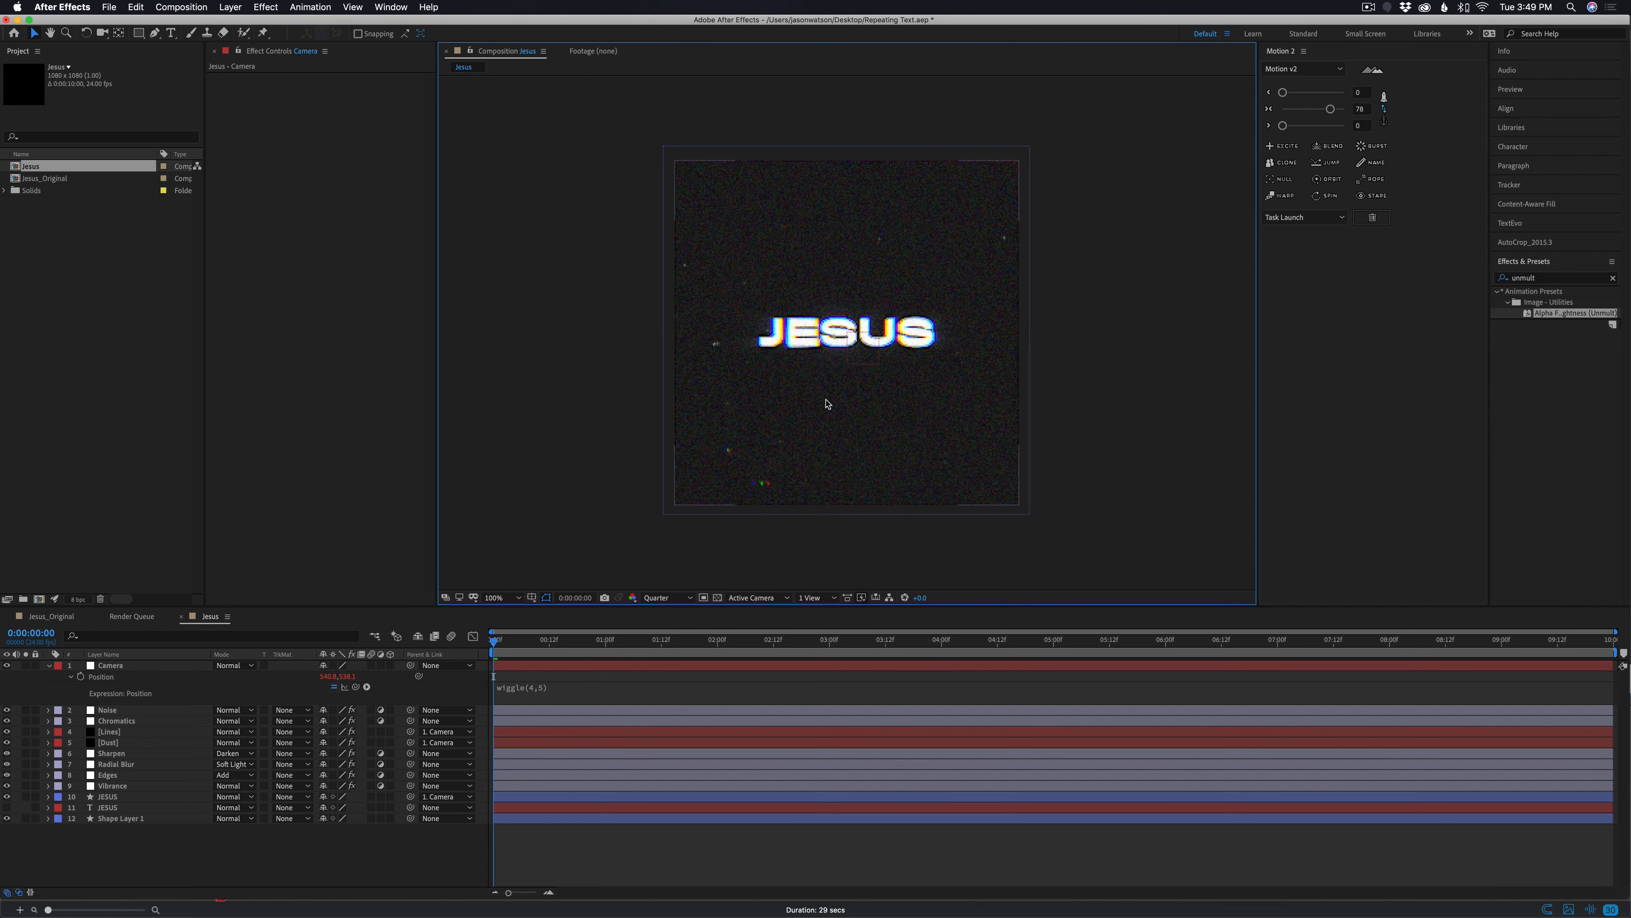
key(space)
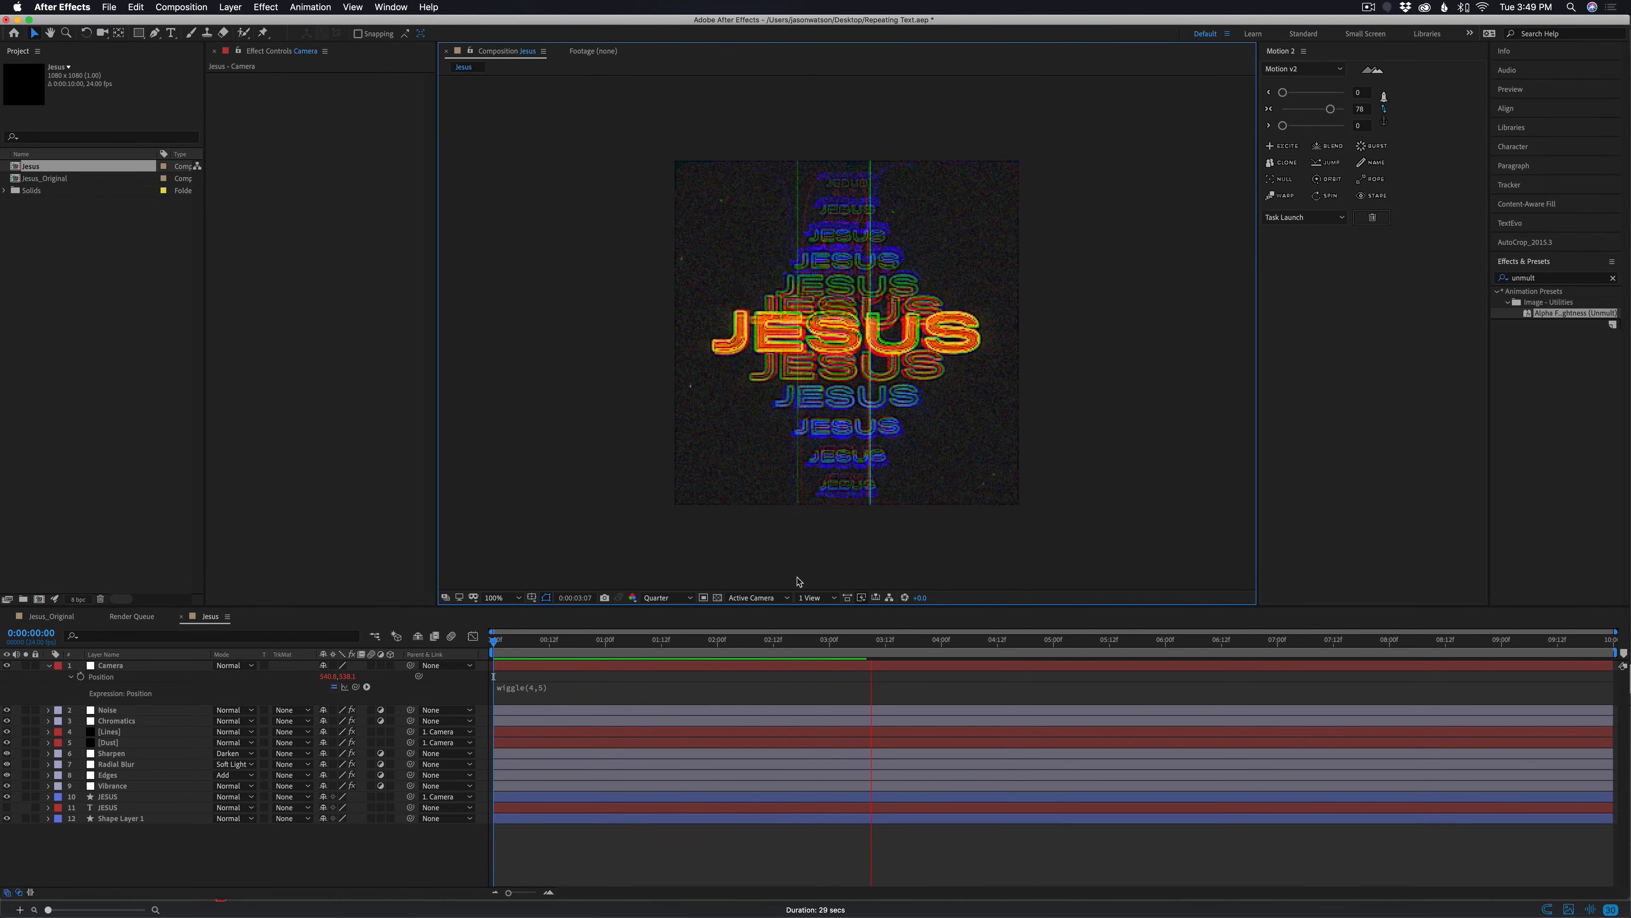
click(634, 639)
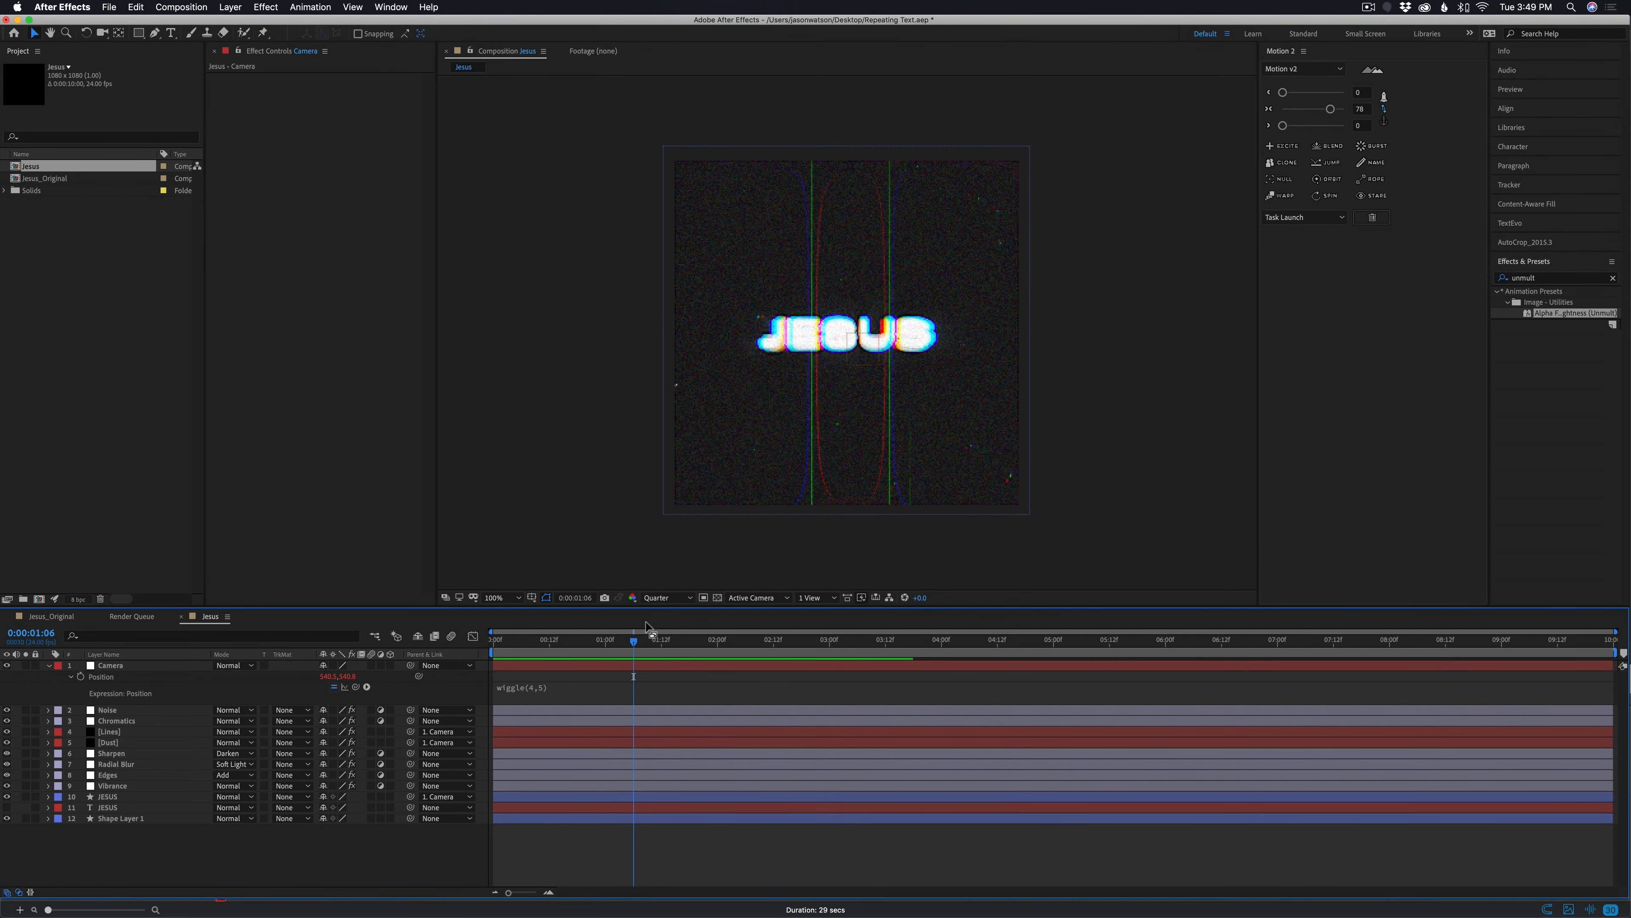
click(49, 667)
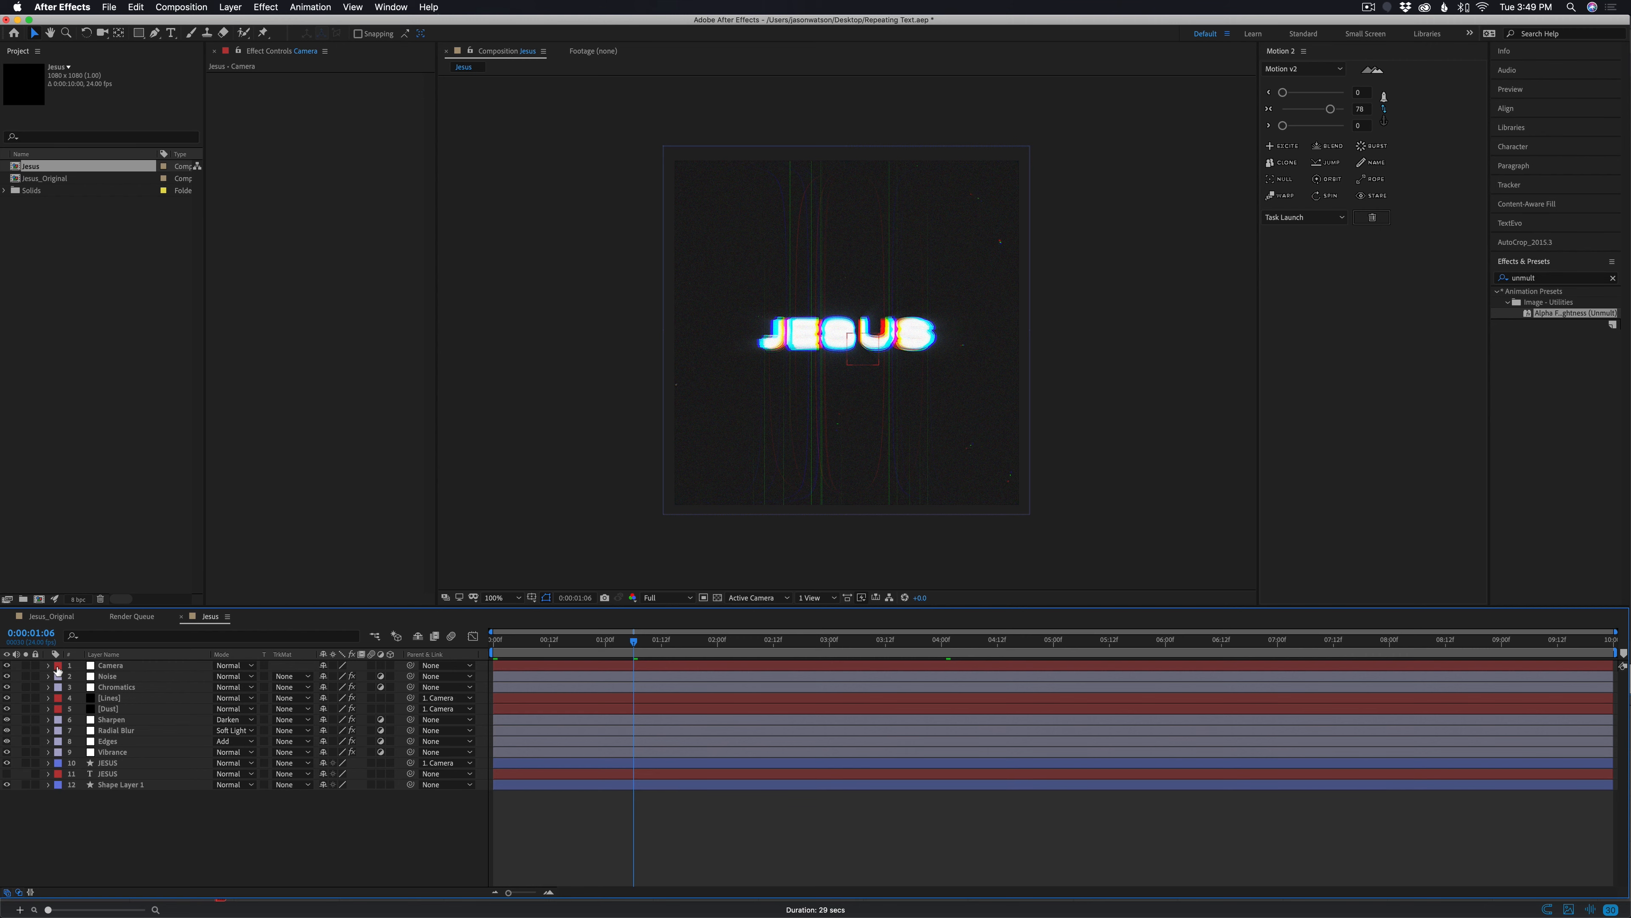
Create a new adjustment layer named Posterize Time above Camera
key(ctrl+super+alt+y)
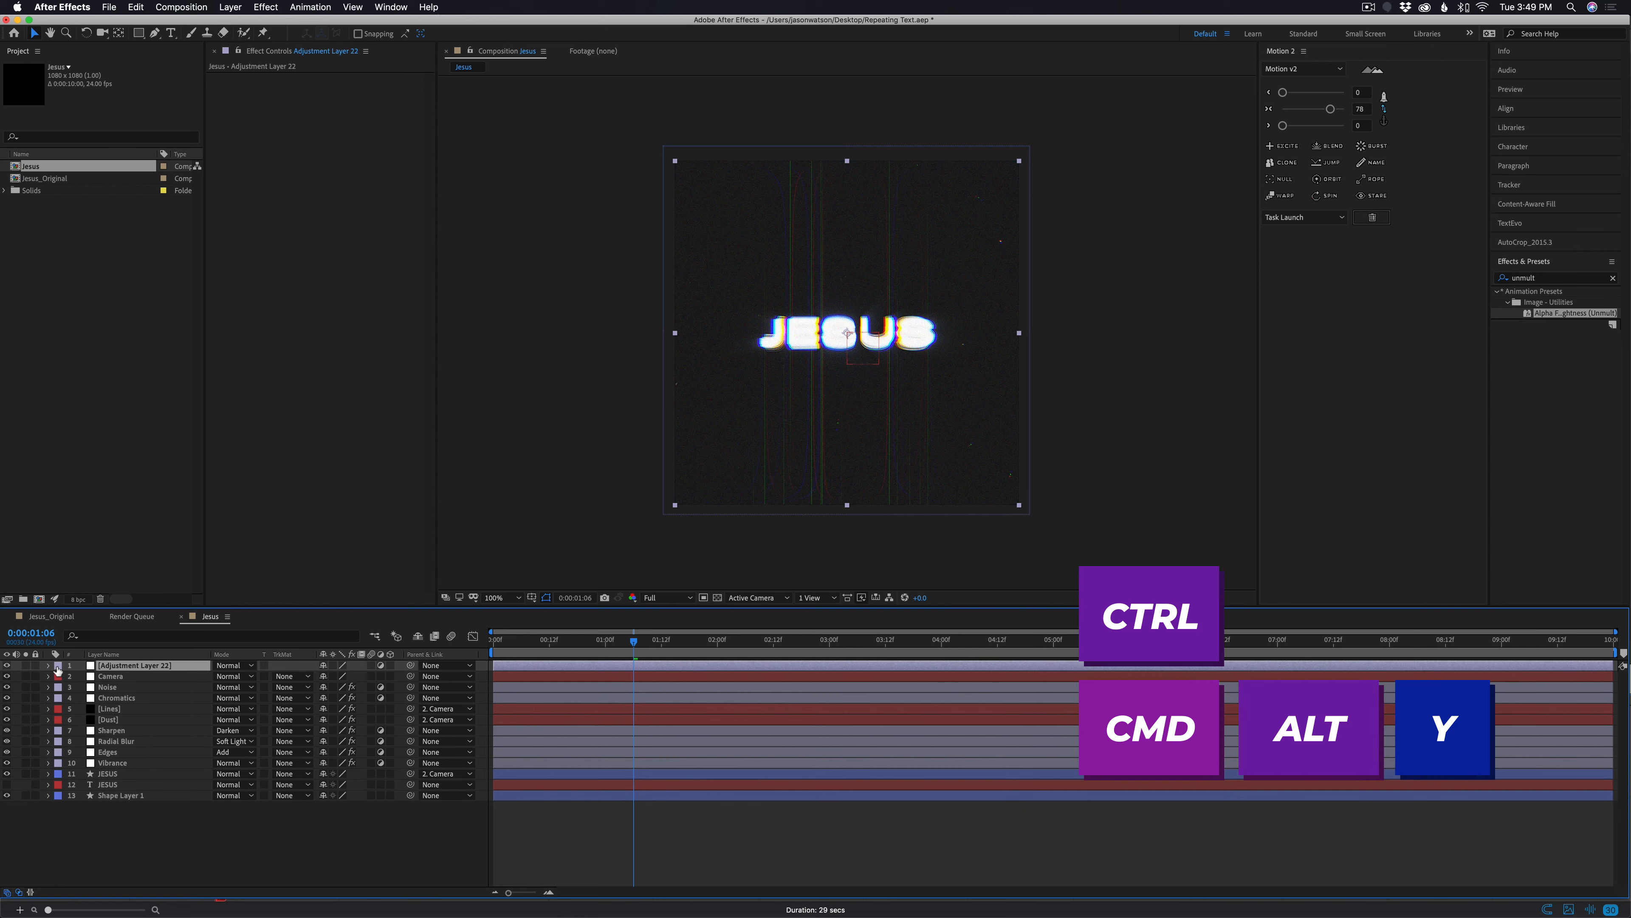
key(Return)
text(P)
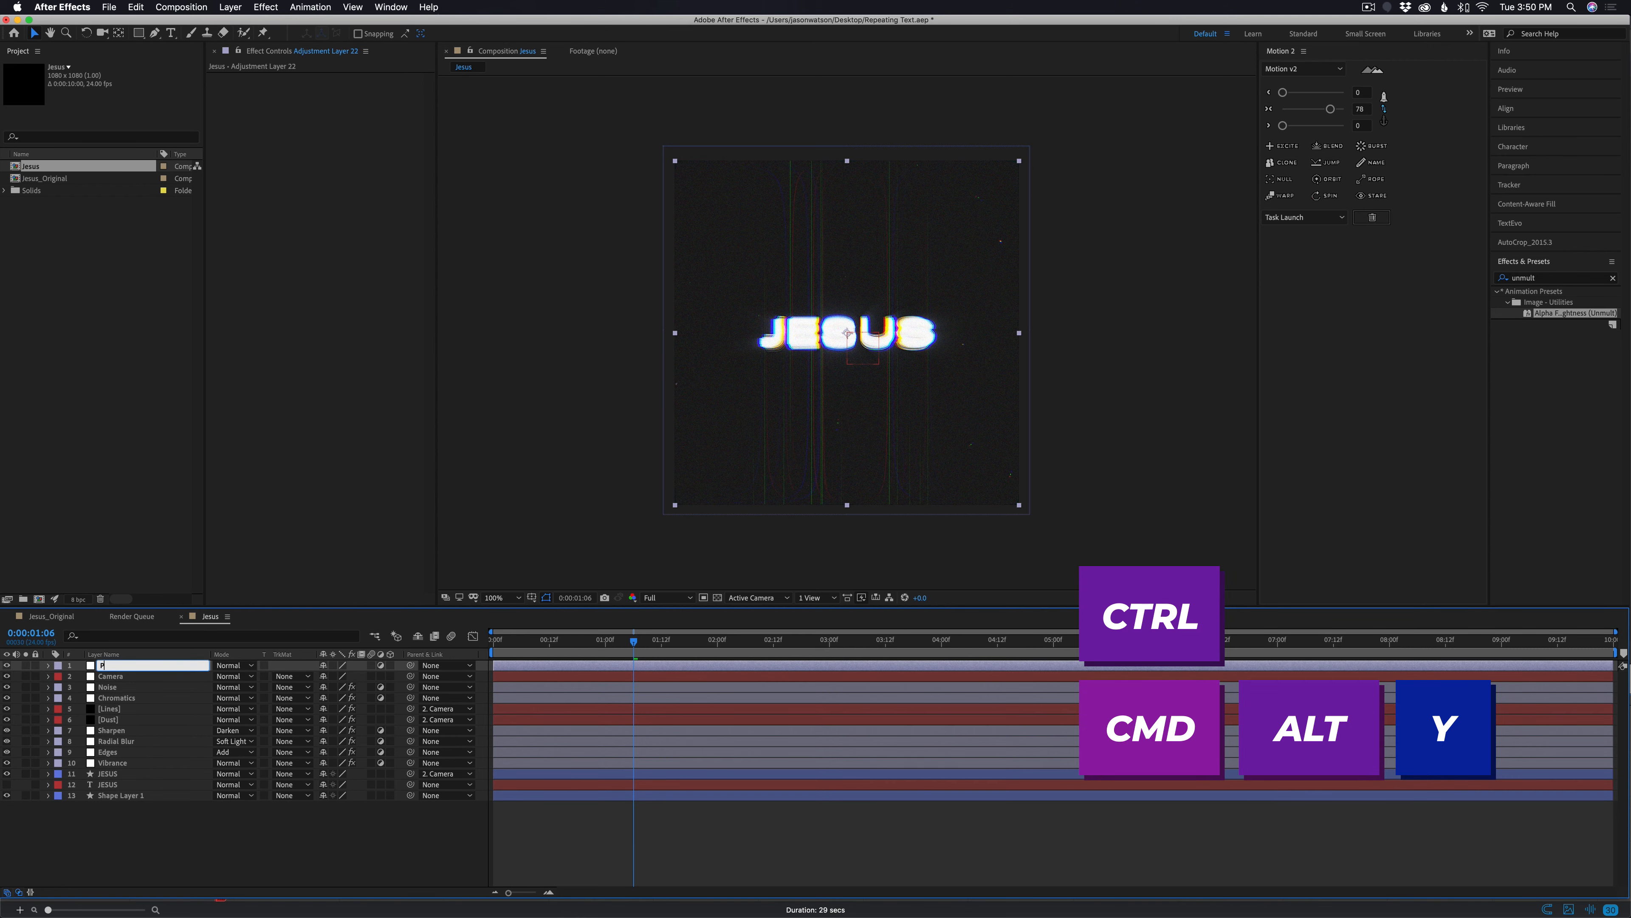
text(osterize Tim)
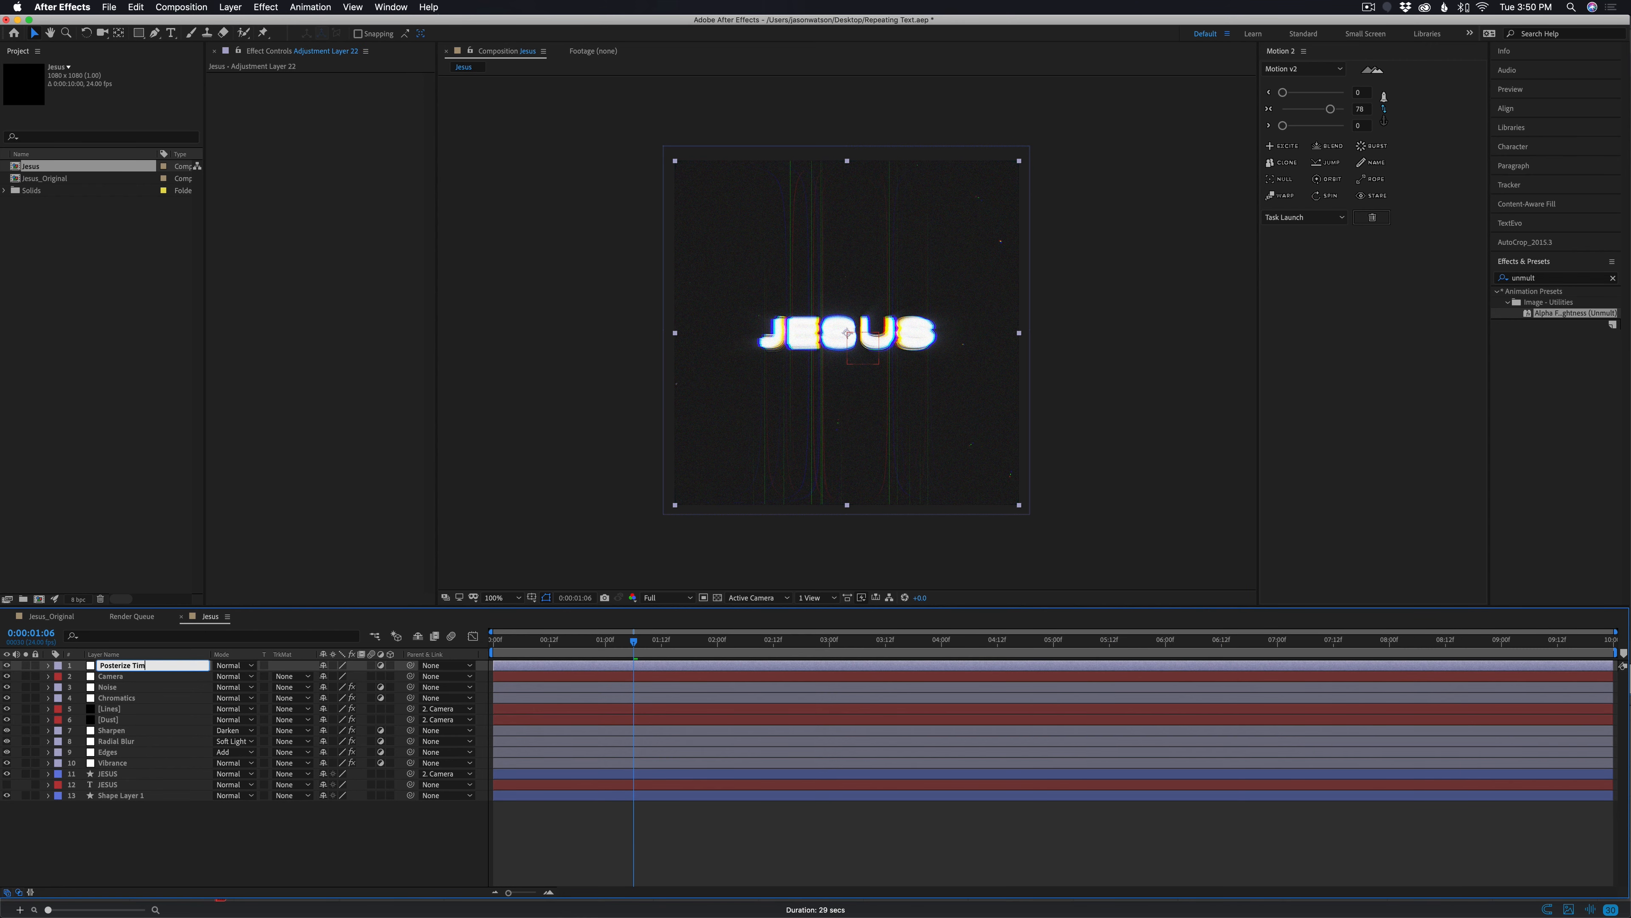
text(e)
key(Return)
Apply the Posterize Time effect to the Posterize Time layer with a Frame Rate of 12
click(265, 7)
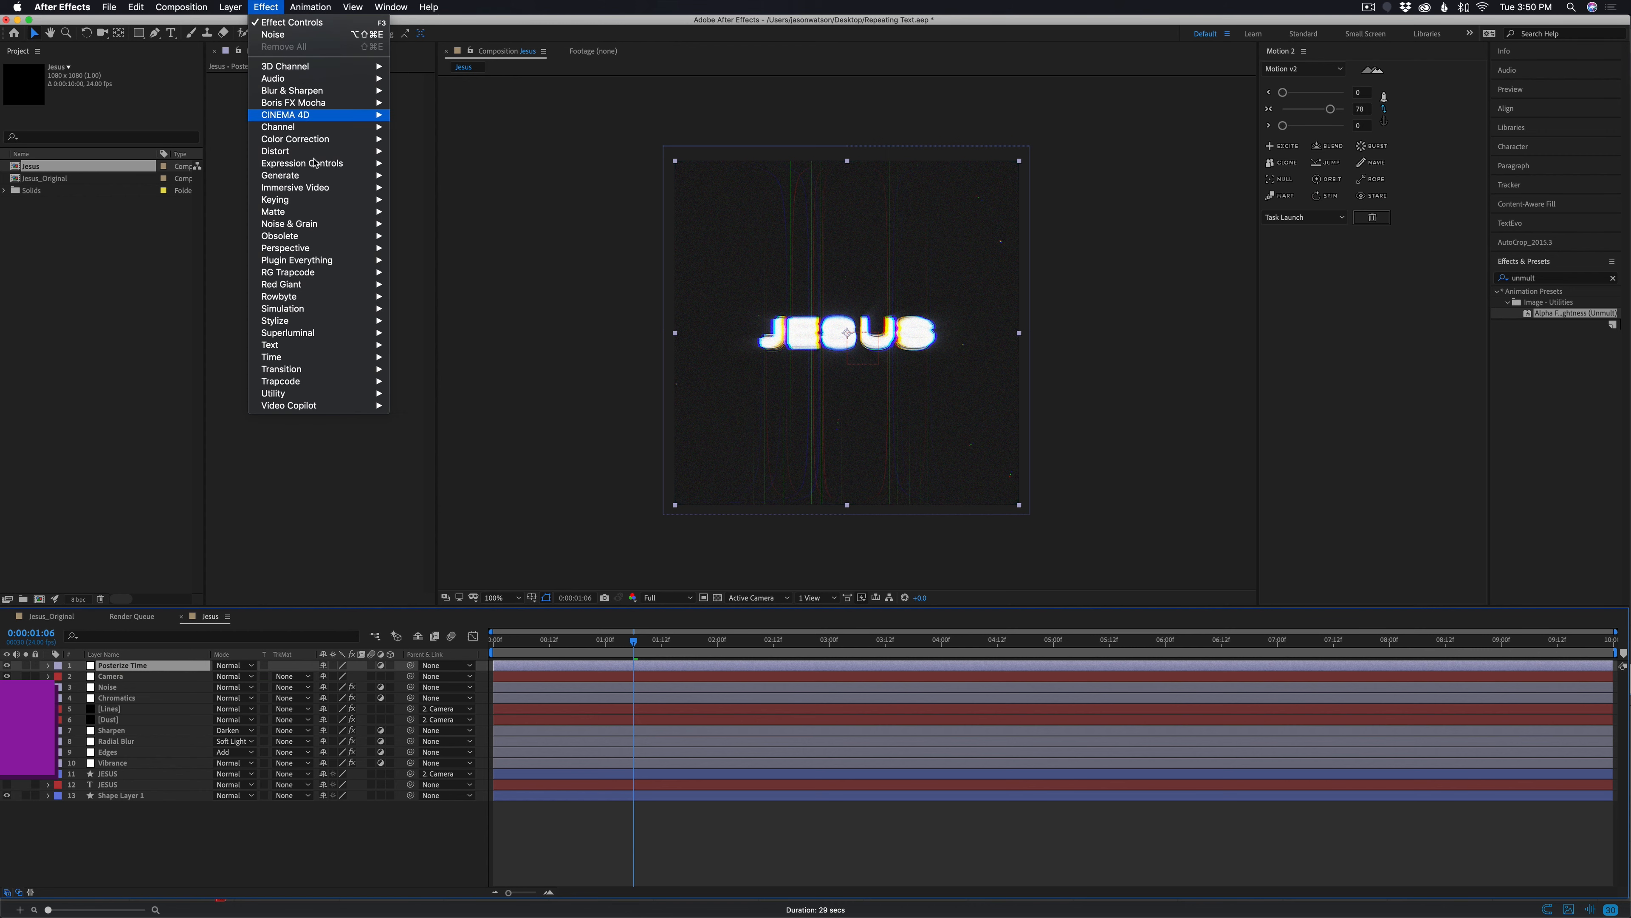
mouse_move(297, 360)
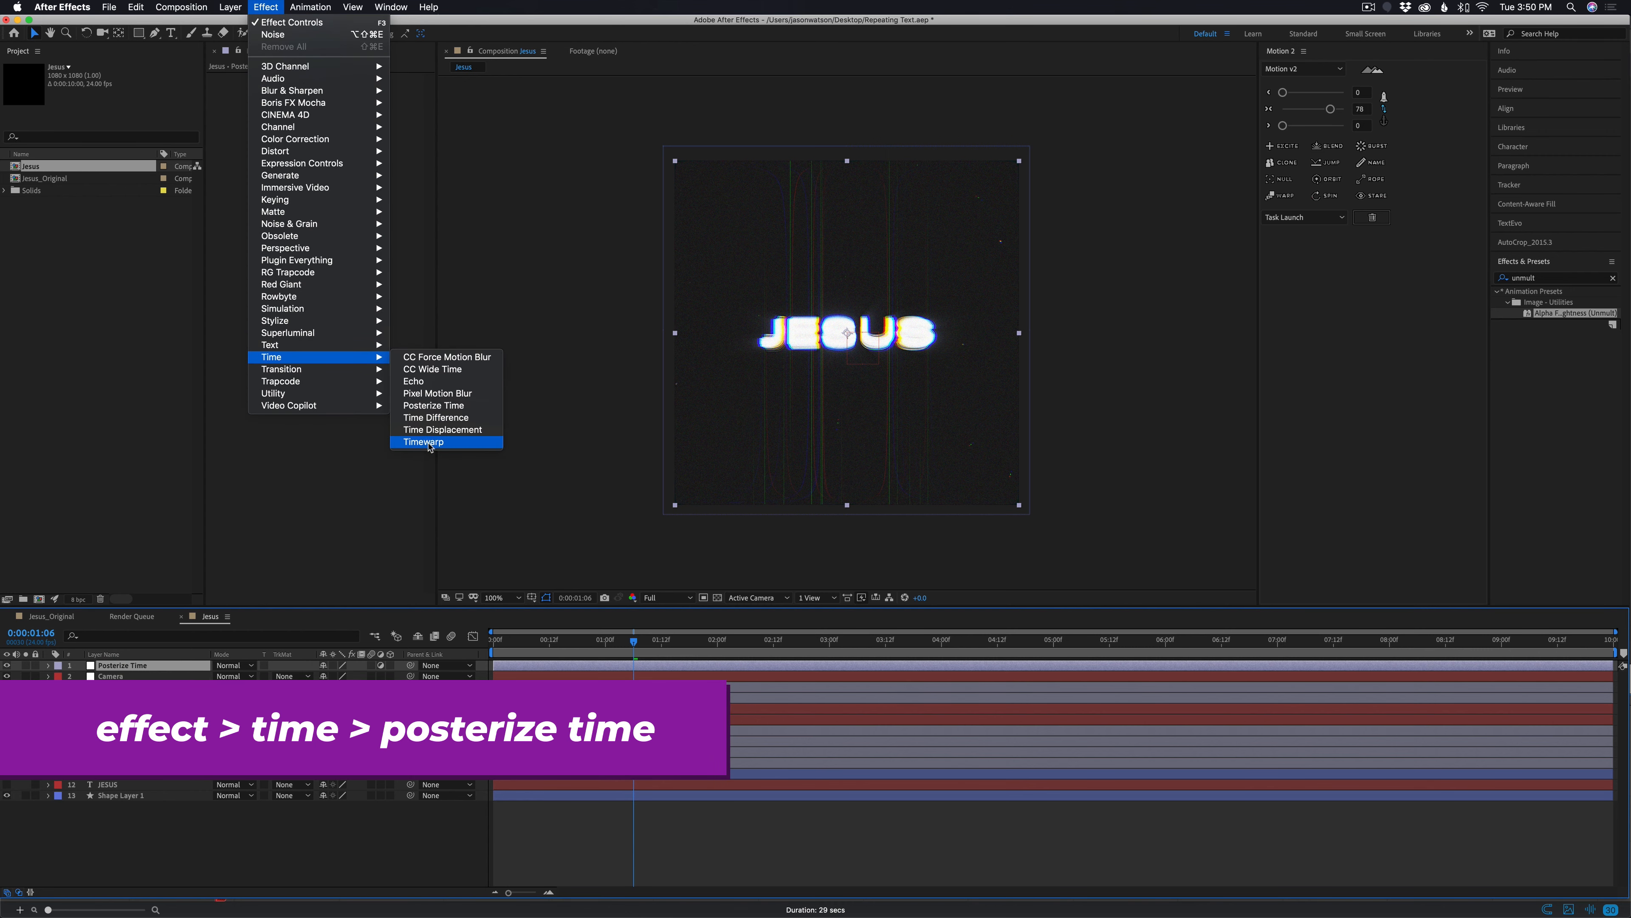
click(432, 406)
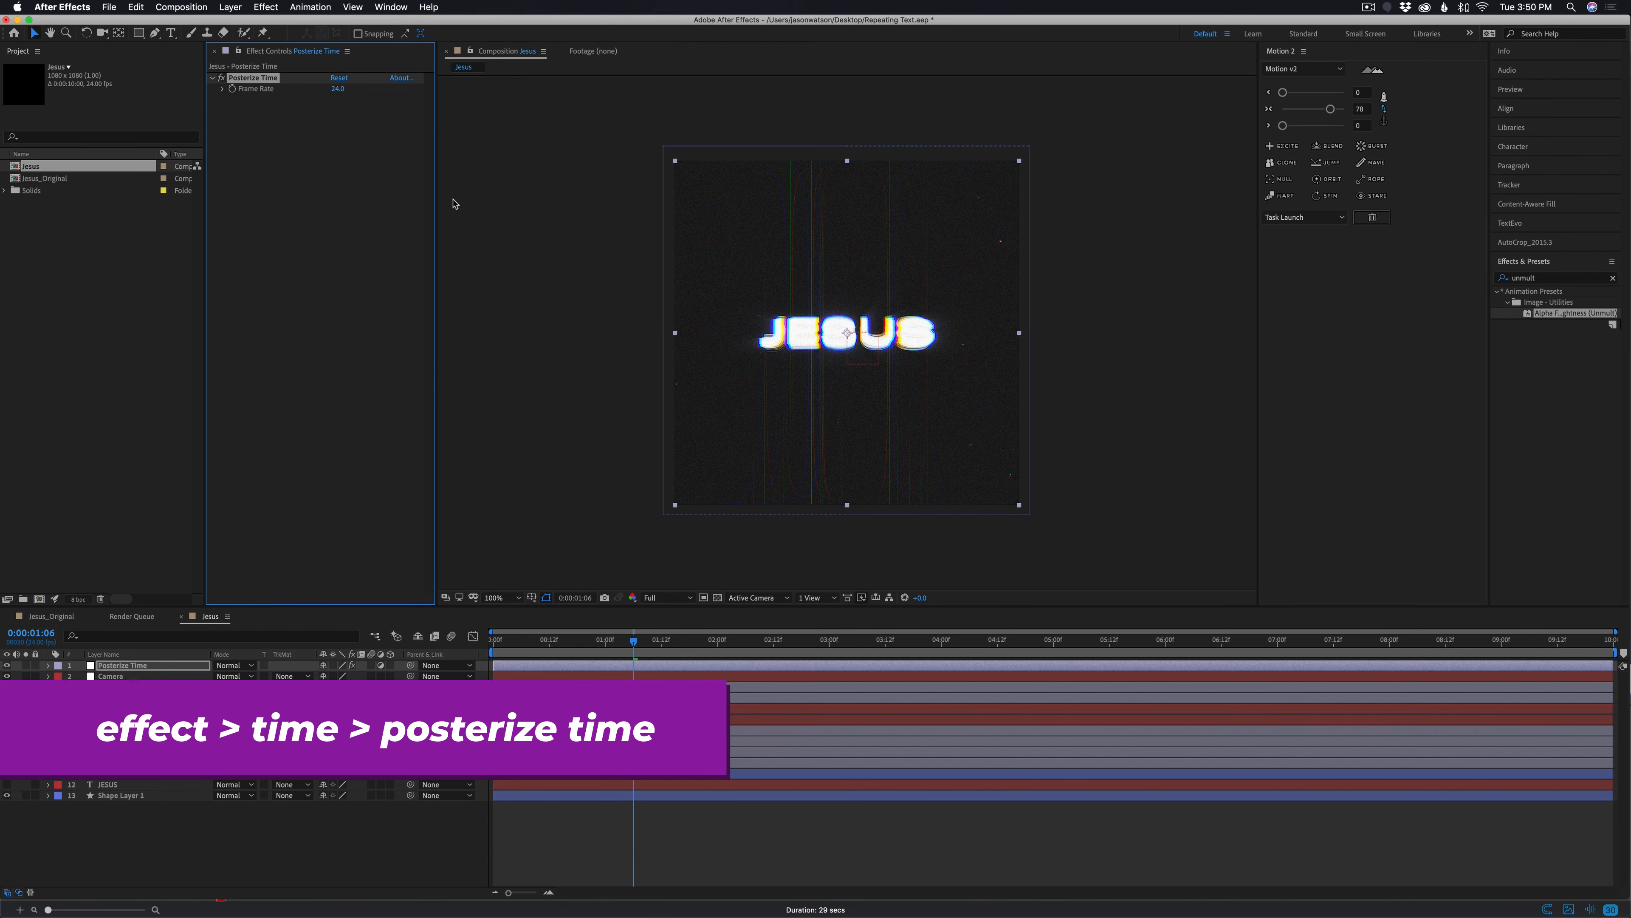
click(337, 89)
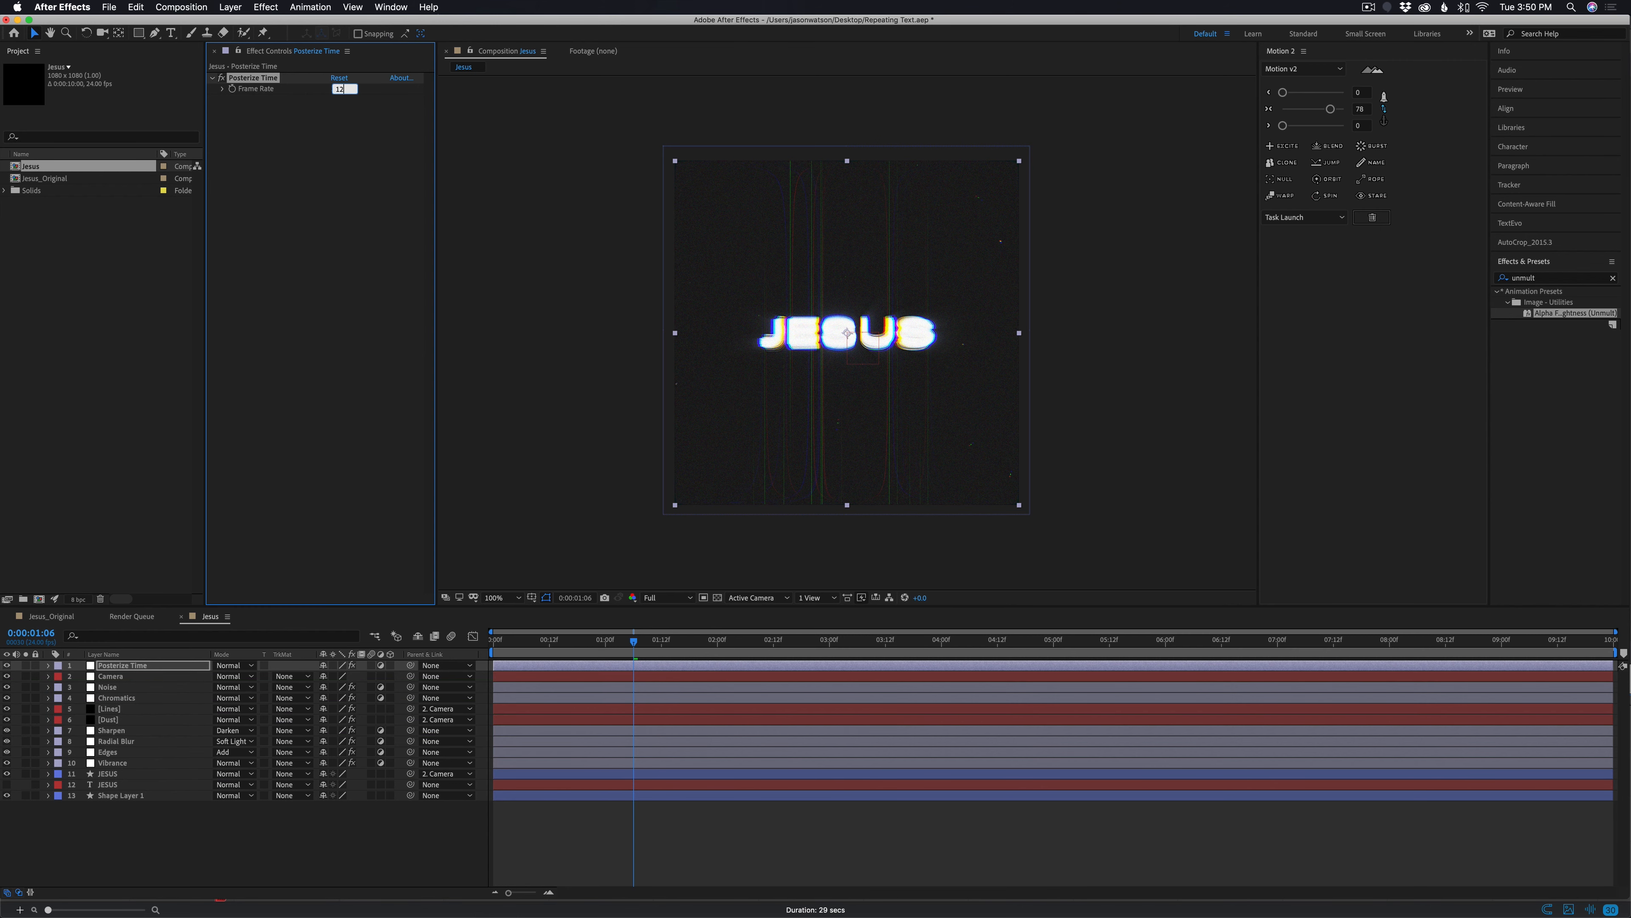
key(Return)
Preview the posterized animation from the start of the Jesus composition
drag(622, 644, 455, 656)
key(space)
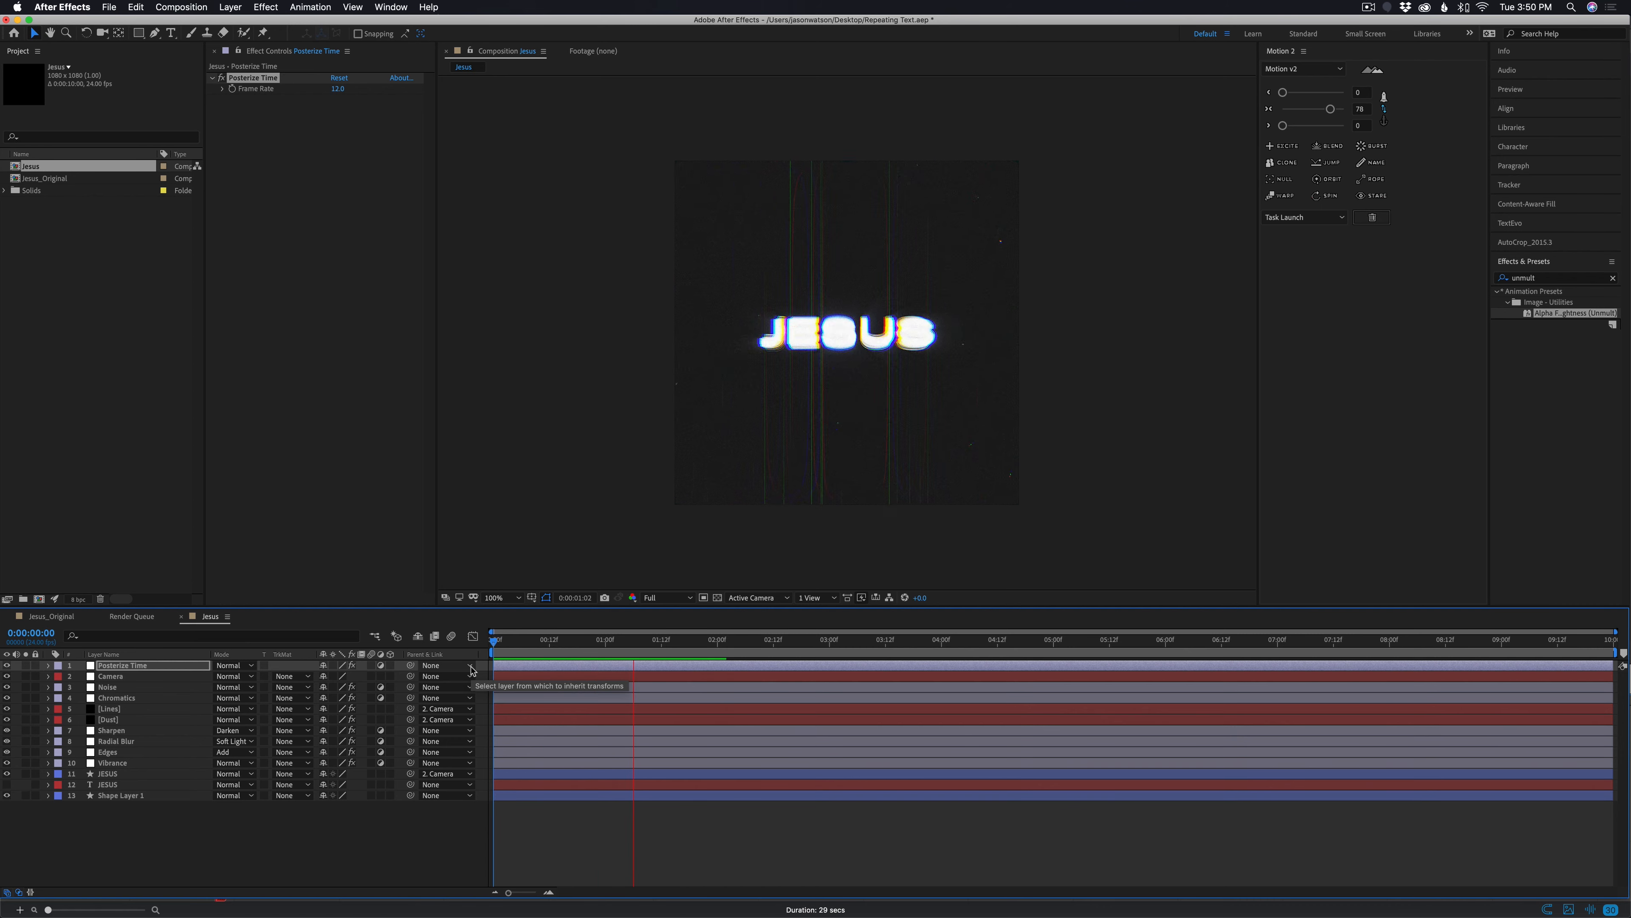
key(space)
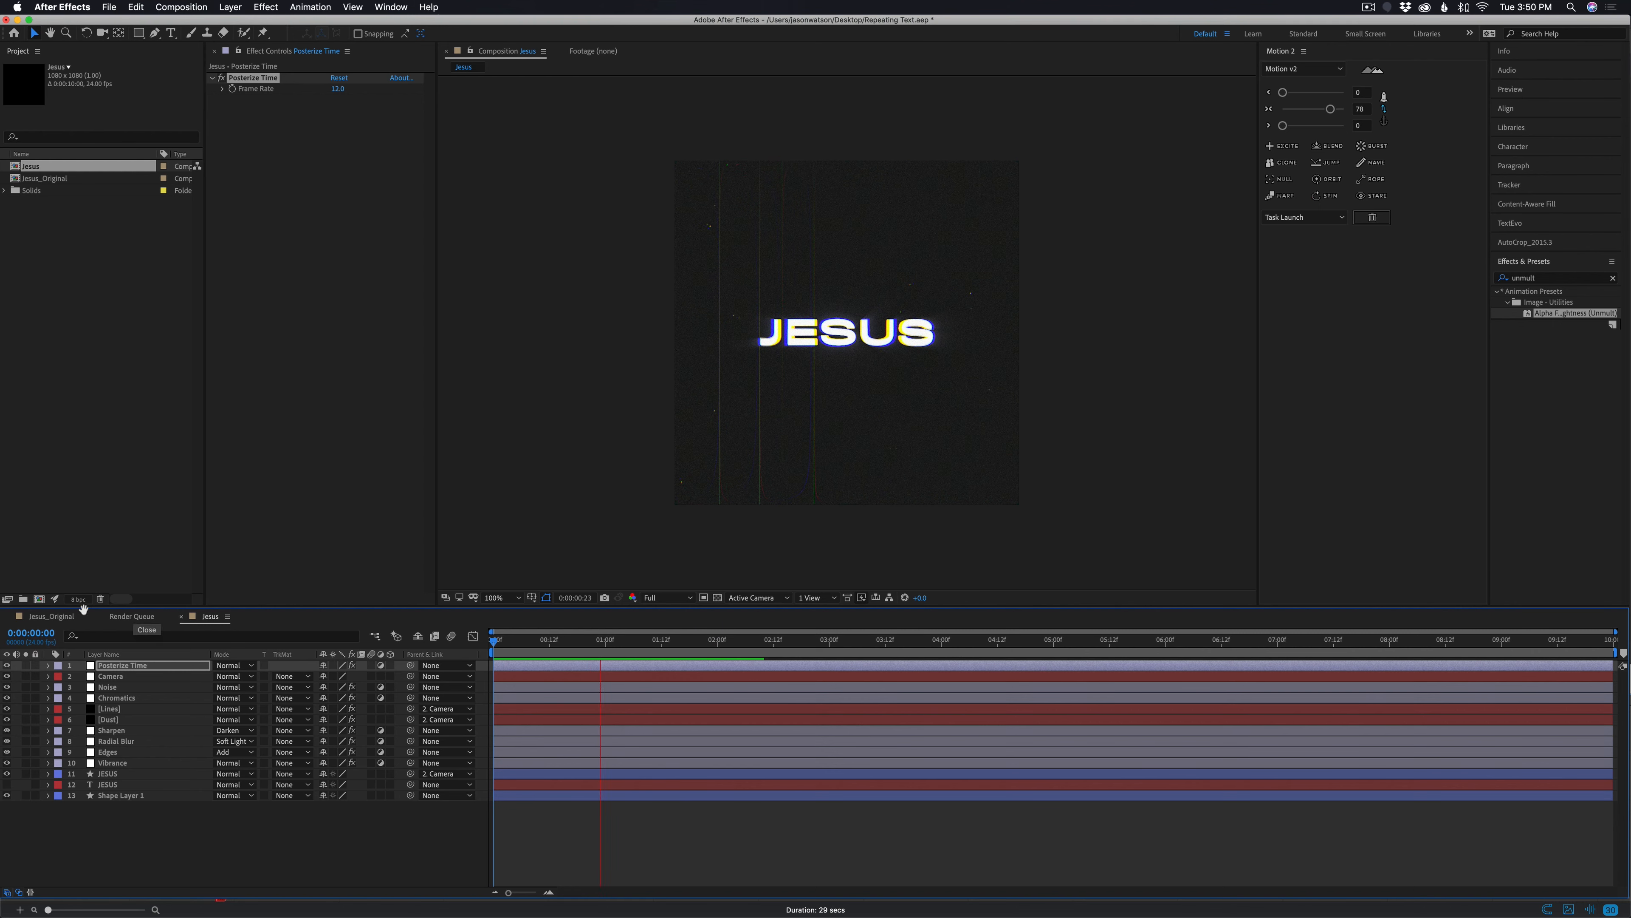
Check the opacity of the Chromatics, Dust and Specks, and Lines layers in Jesus_Original, then return to Jesus
click(51, 615)
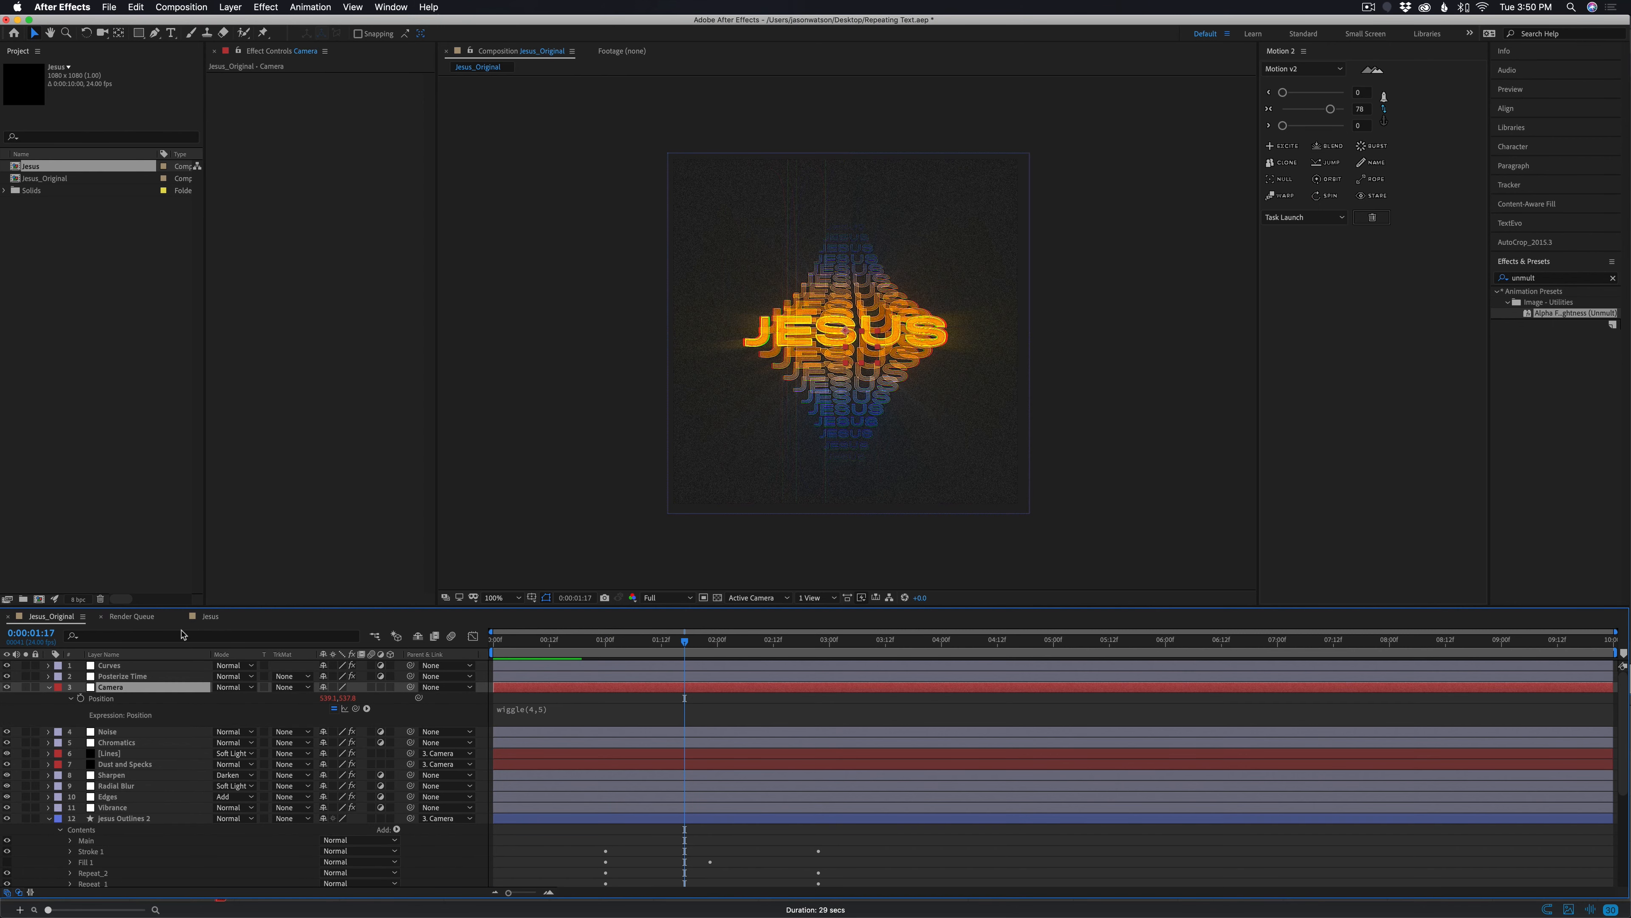
click(116, 734)
click(136, 743)
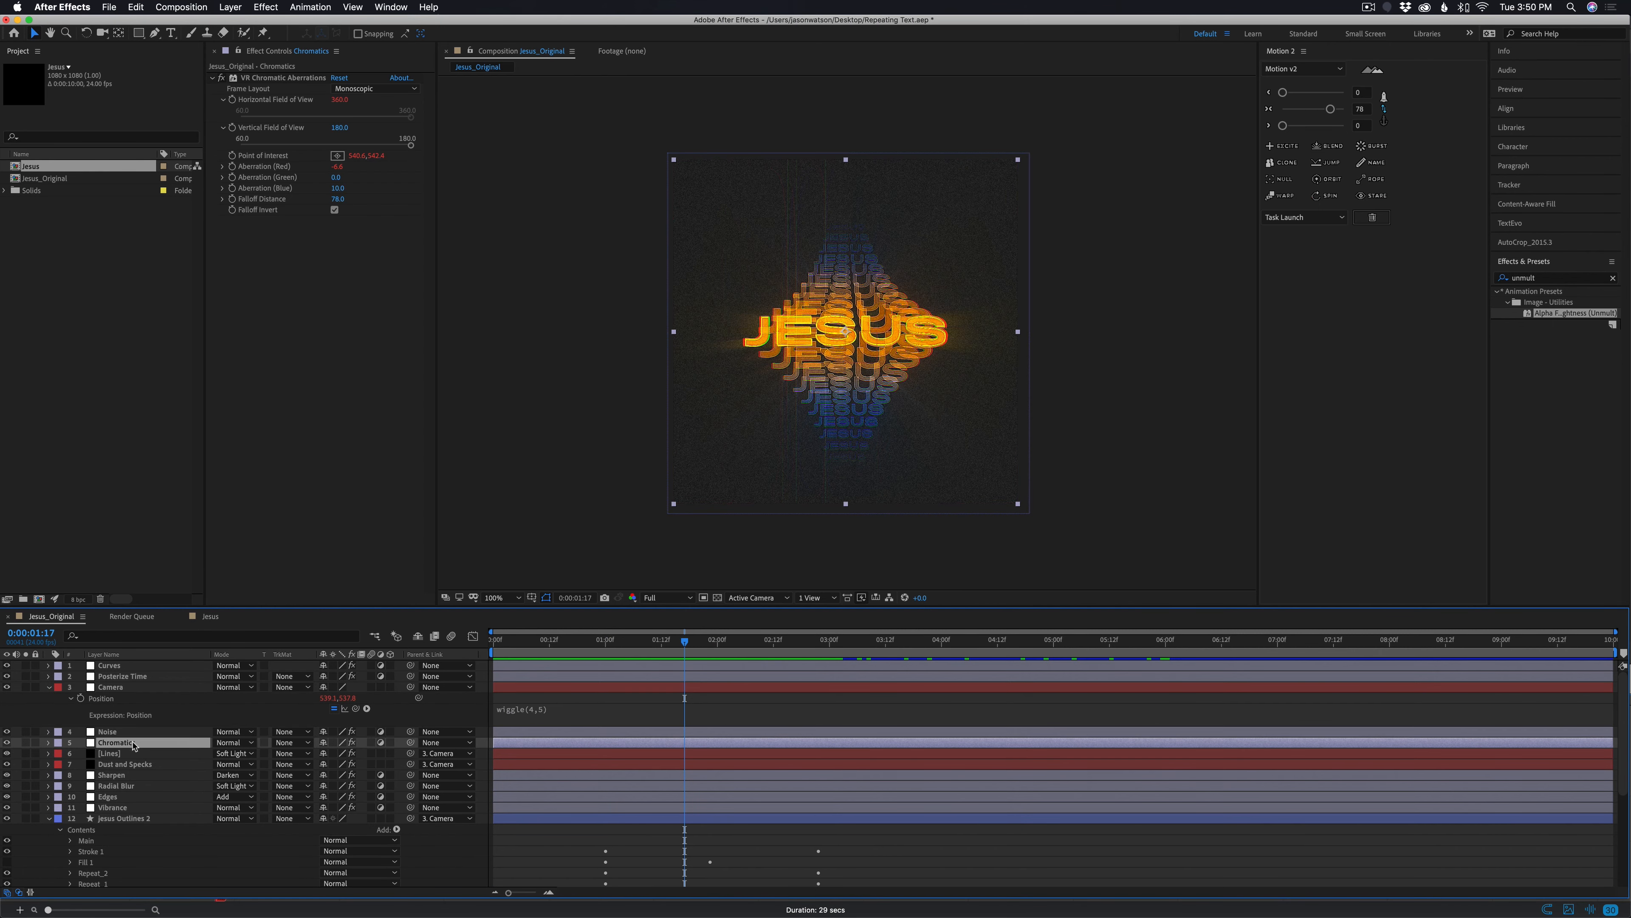
key(t)
click(141, 775)
key(t)
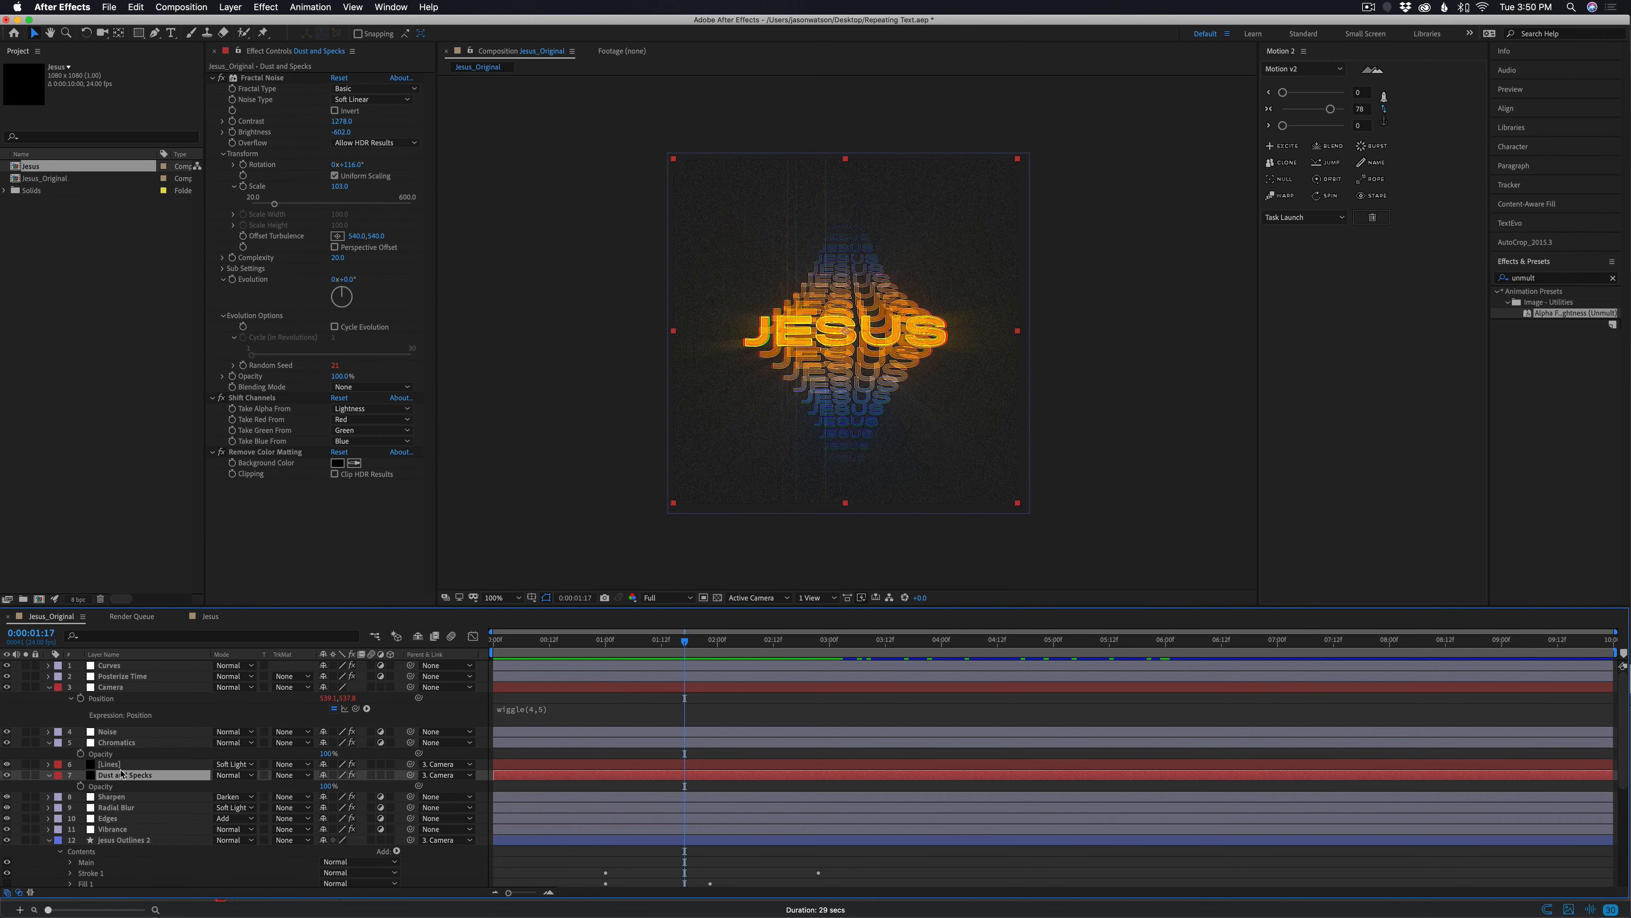
click(110, 765)
key(t)
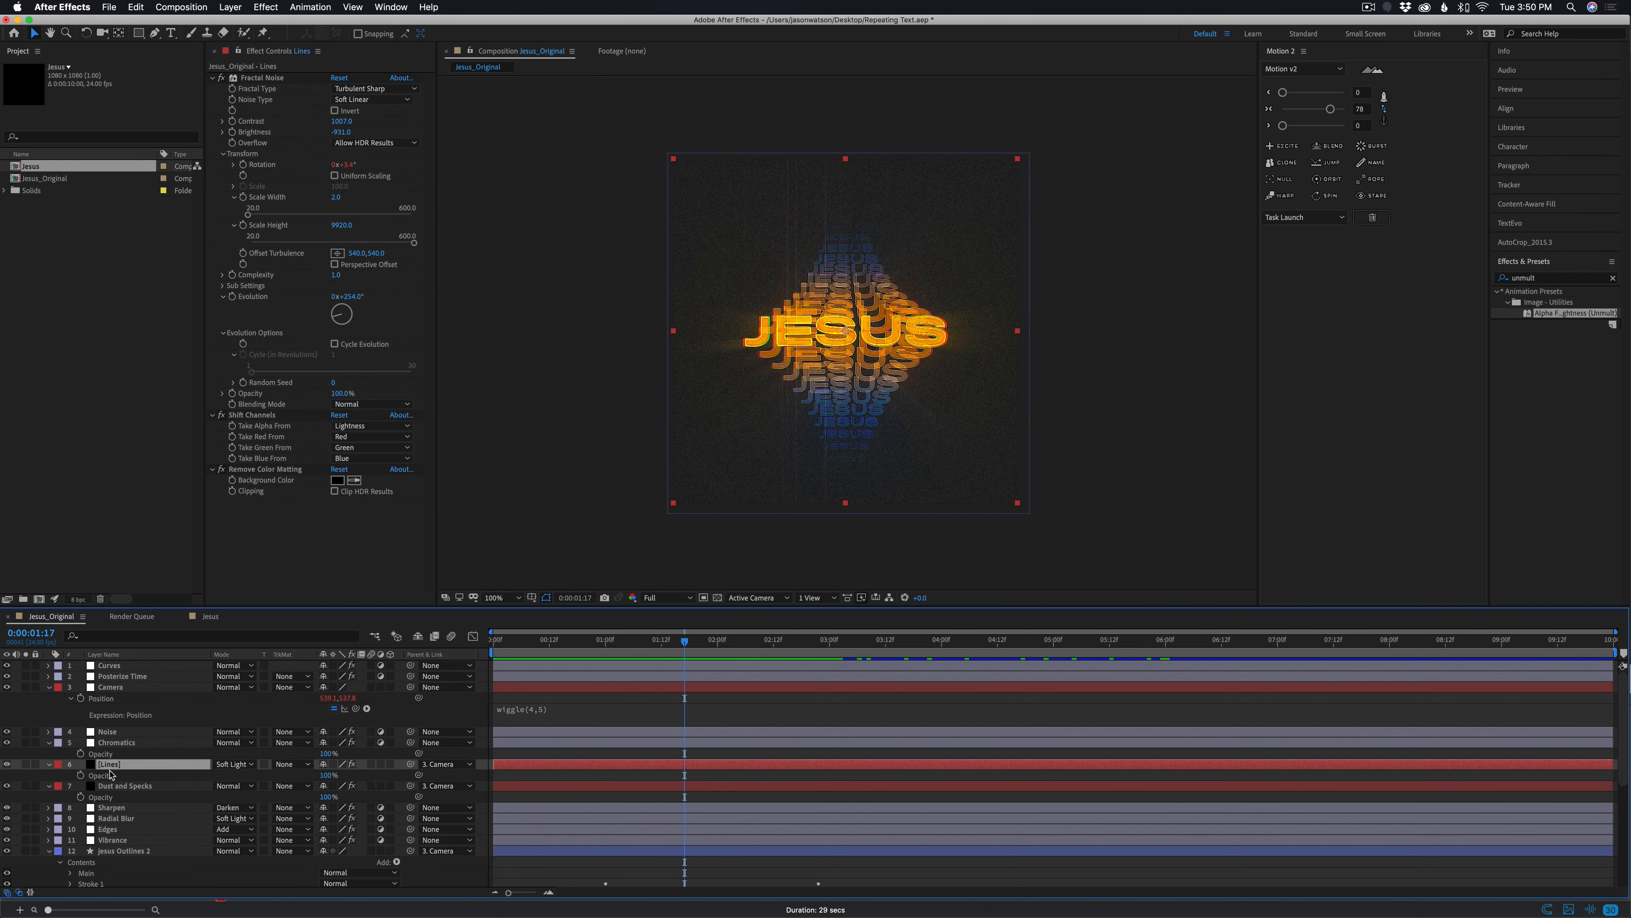
click(210, 616)
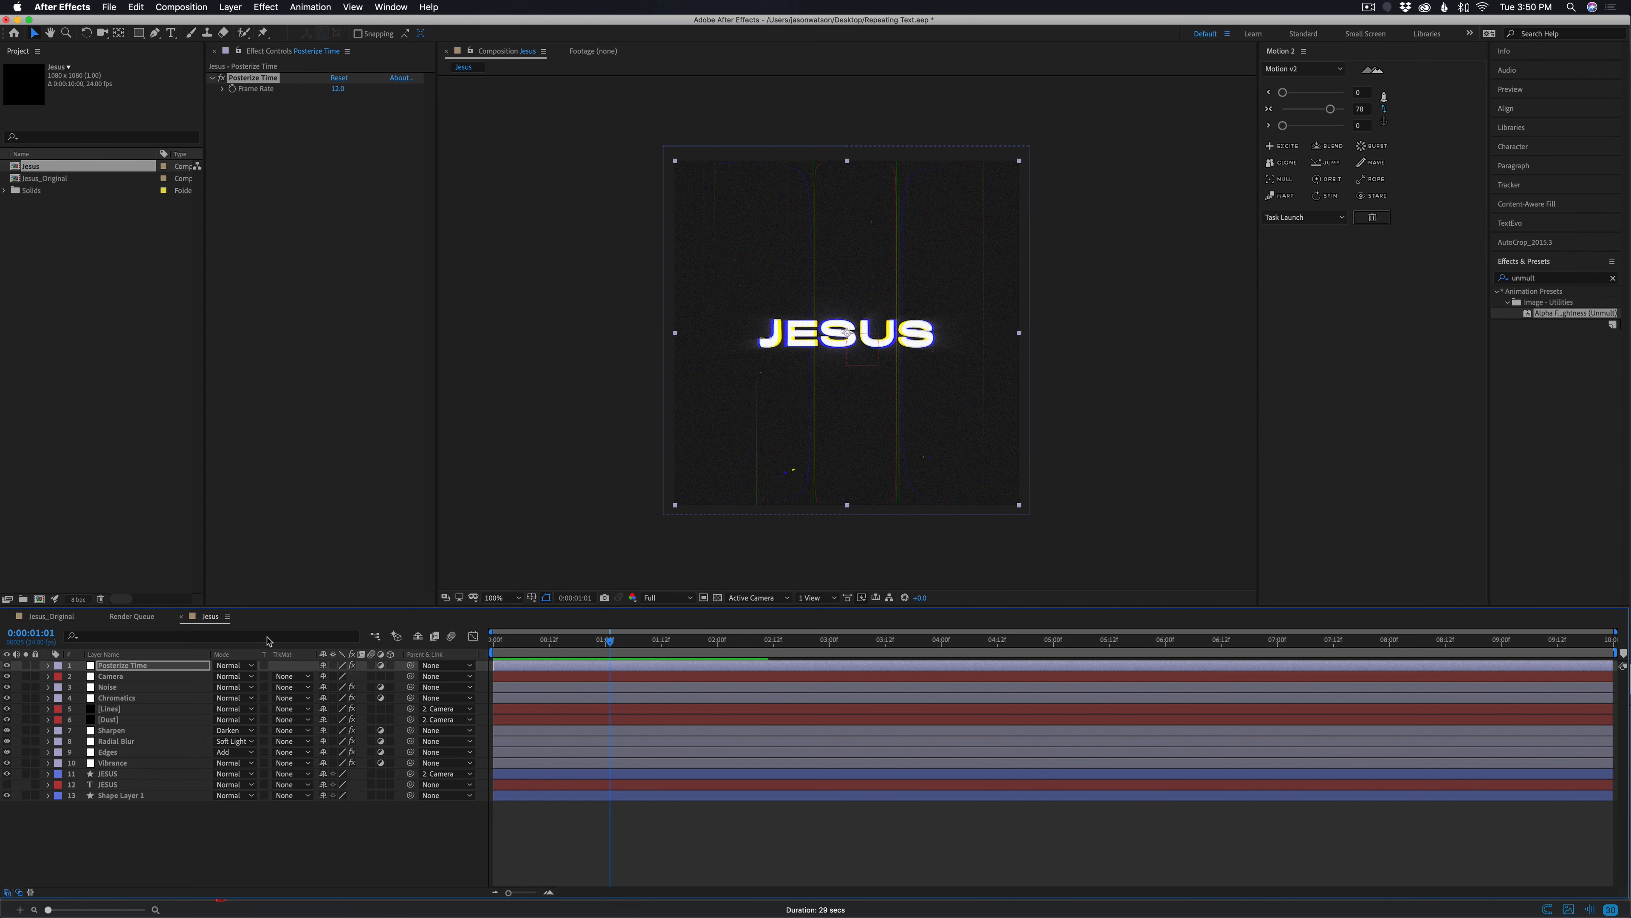
Lower the Lines layer's opacity to 55%
click(117, 711)
key(t)
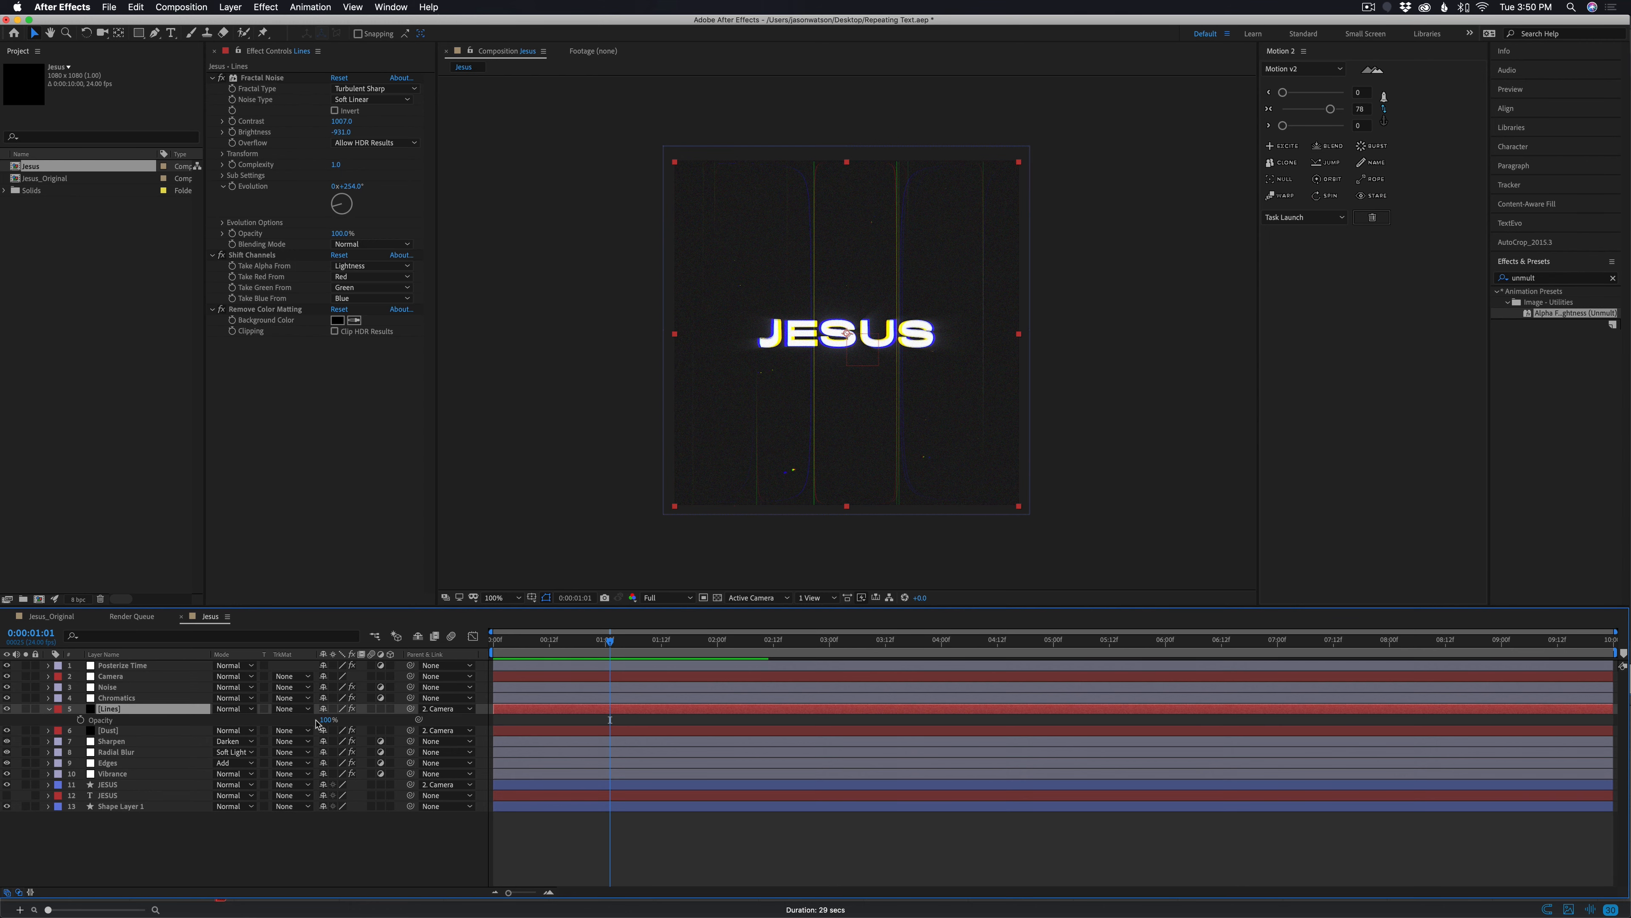
drag(321, 720, 298, 723)
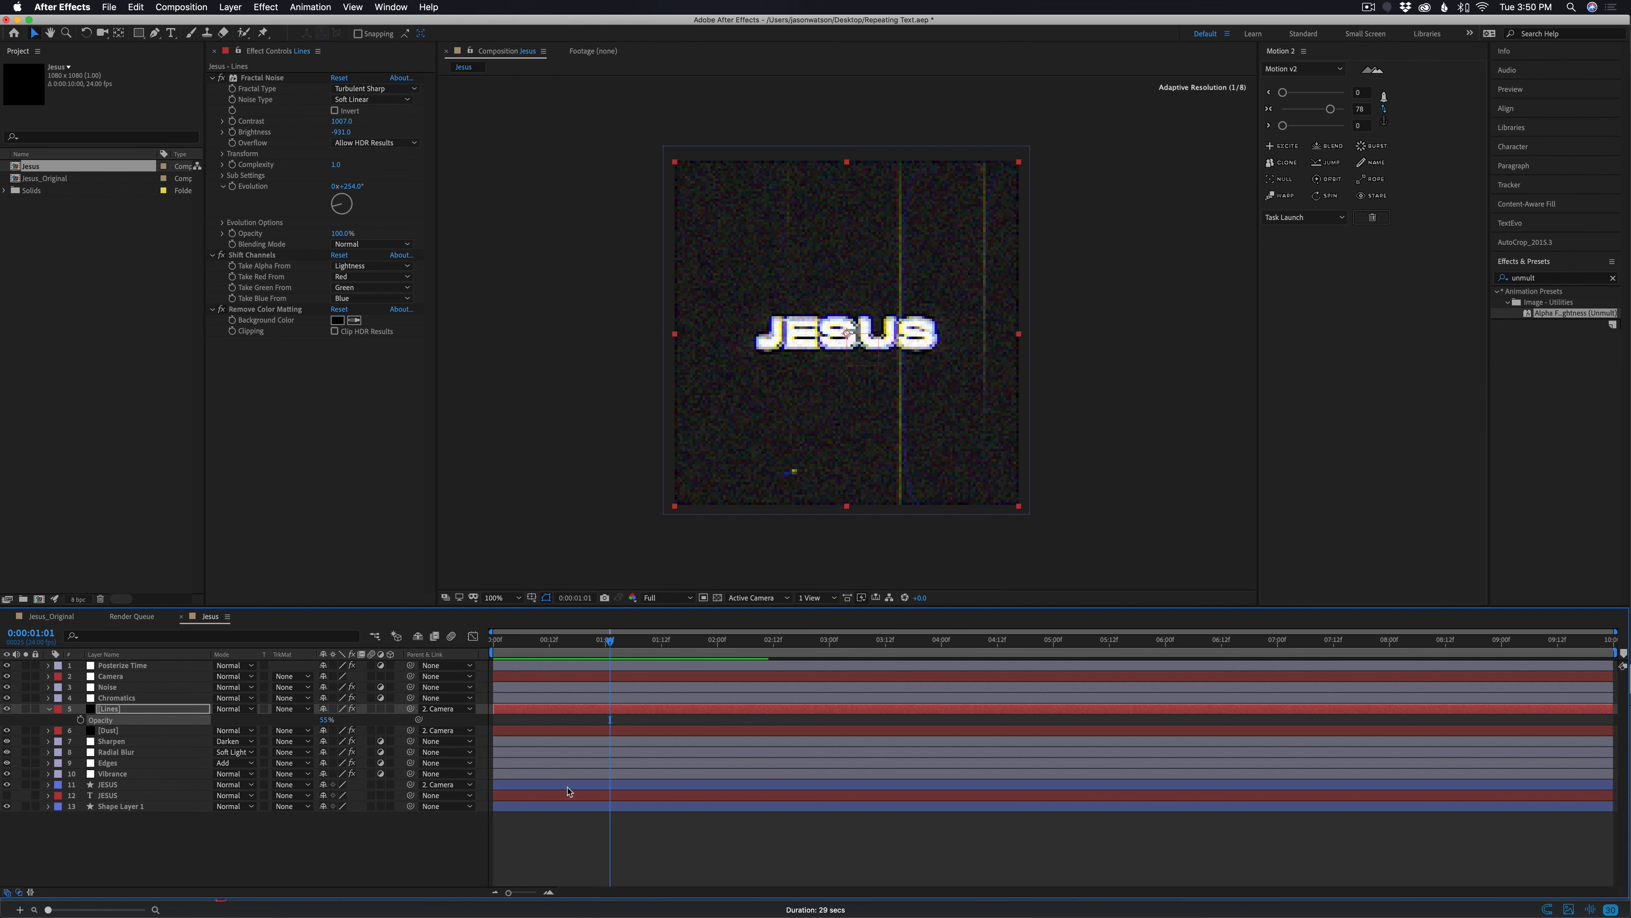
Reduce the Fractal Noise Contrast on the Lines layer to 961
click(683, 881)
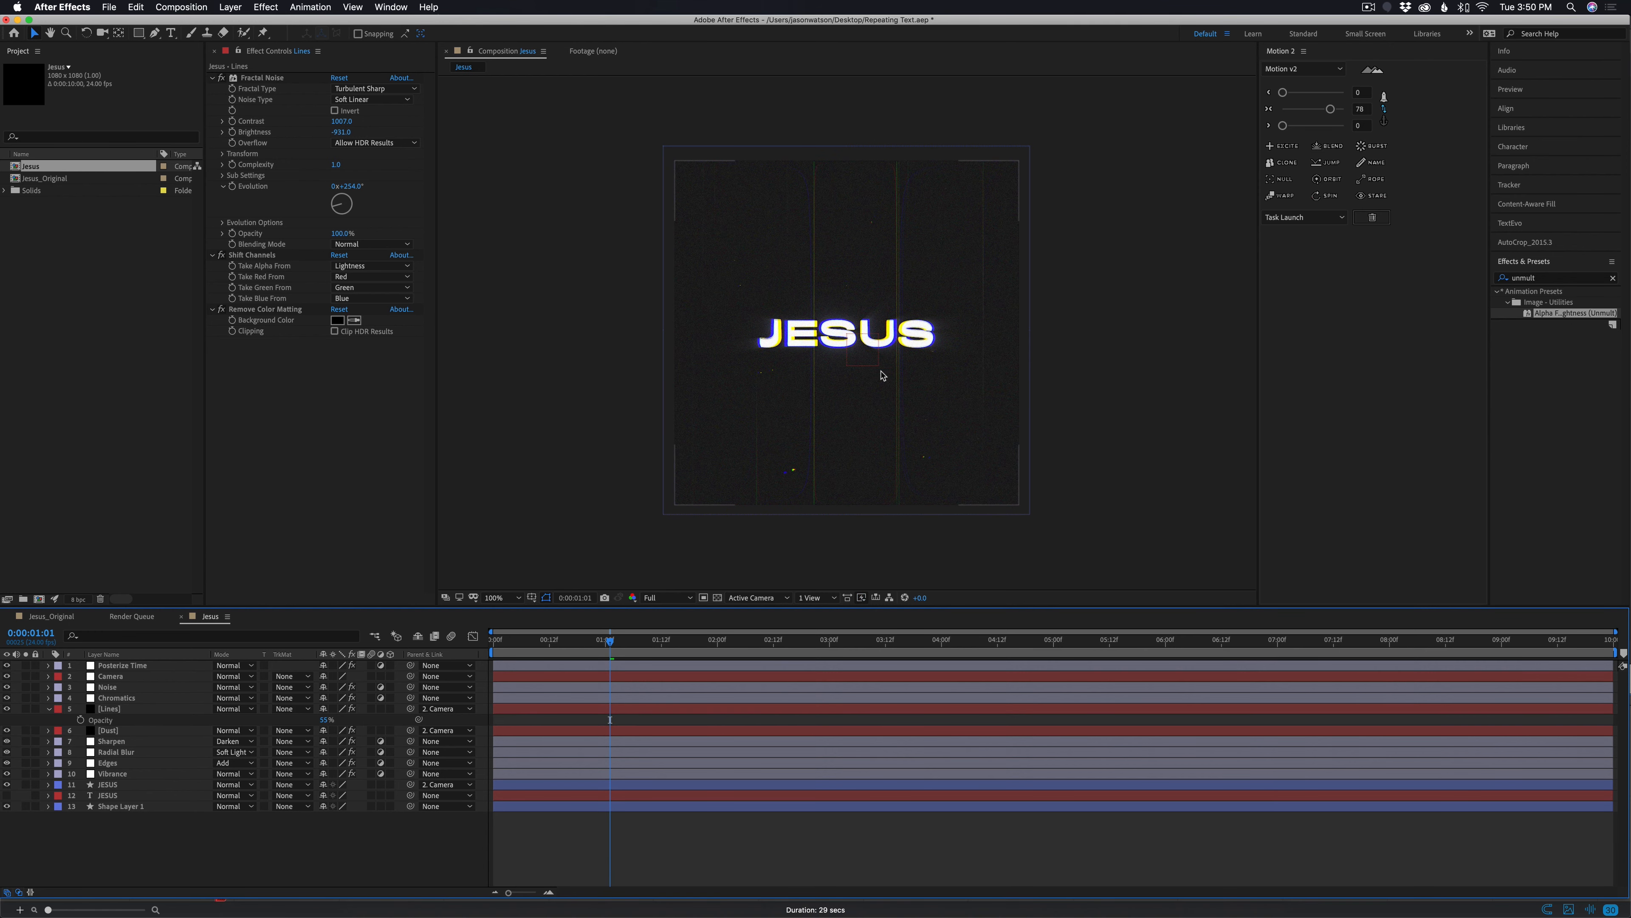
click(117, 711)
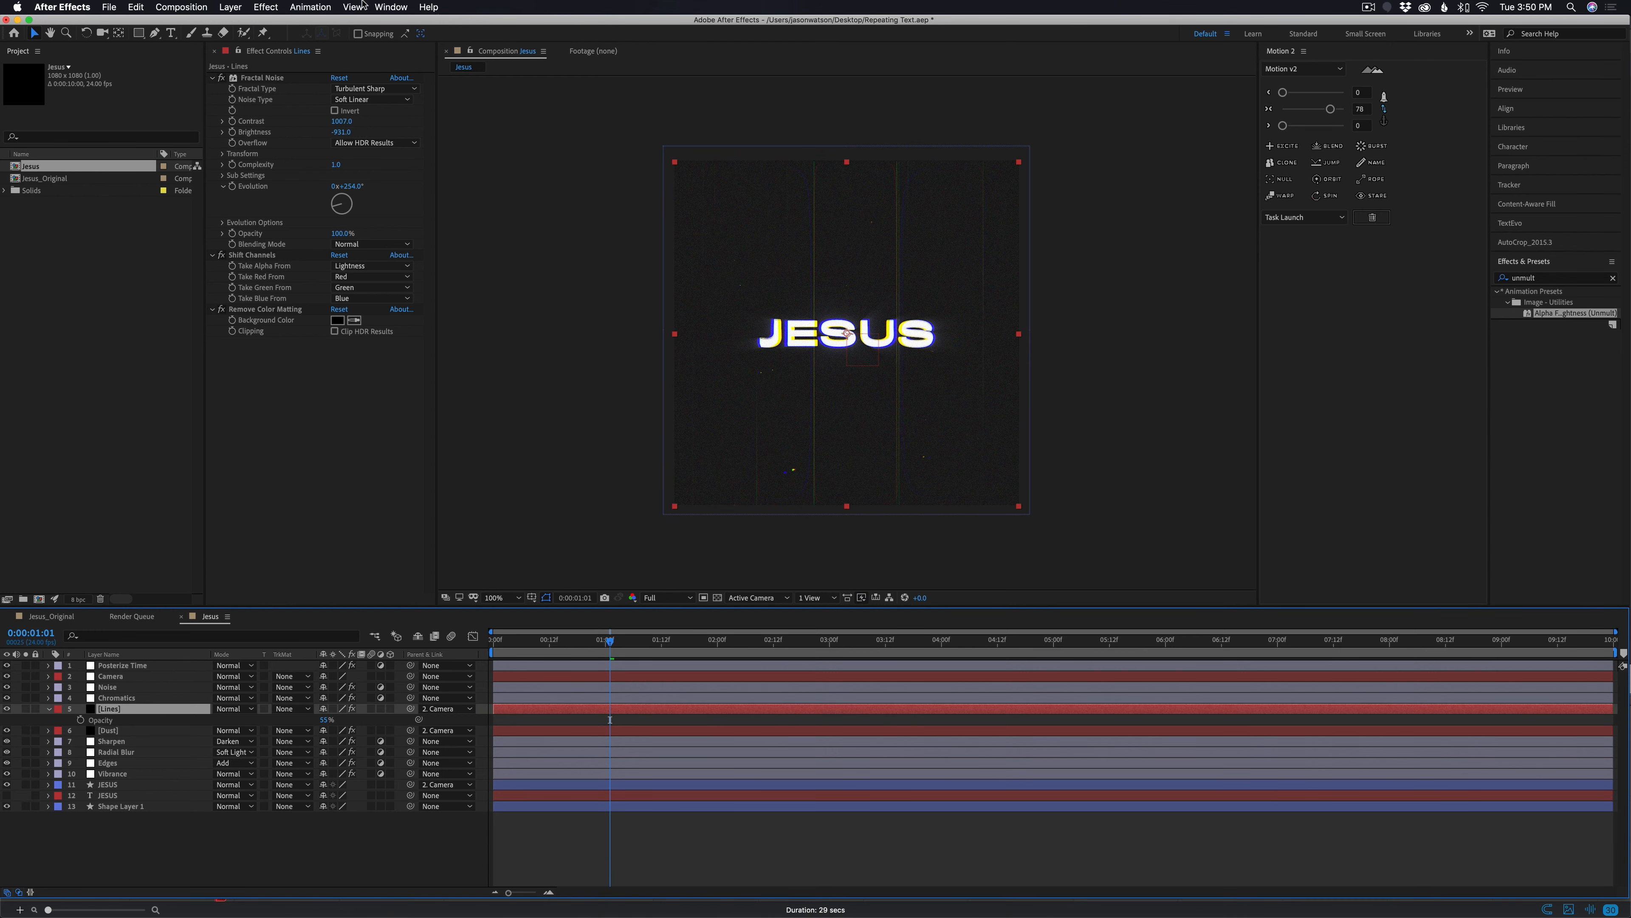
mouse_move(341, 121)
mouse_down()
mouse_move(417, 118)
mouse_move(315, 126)
mouse_up()
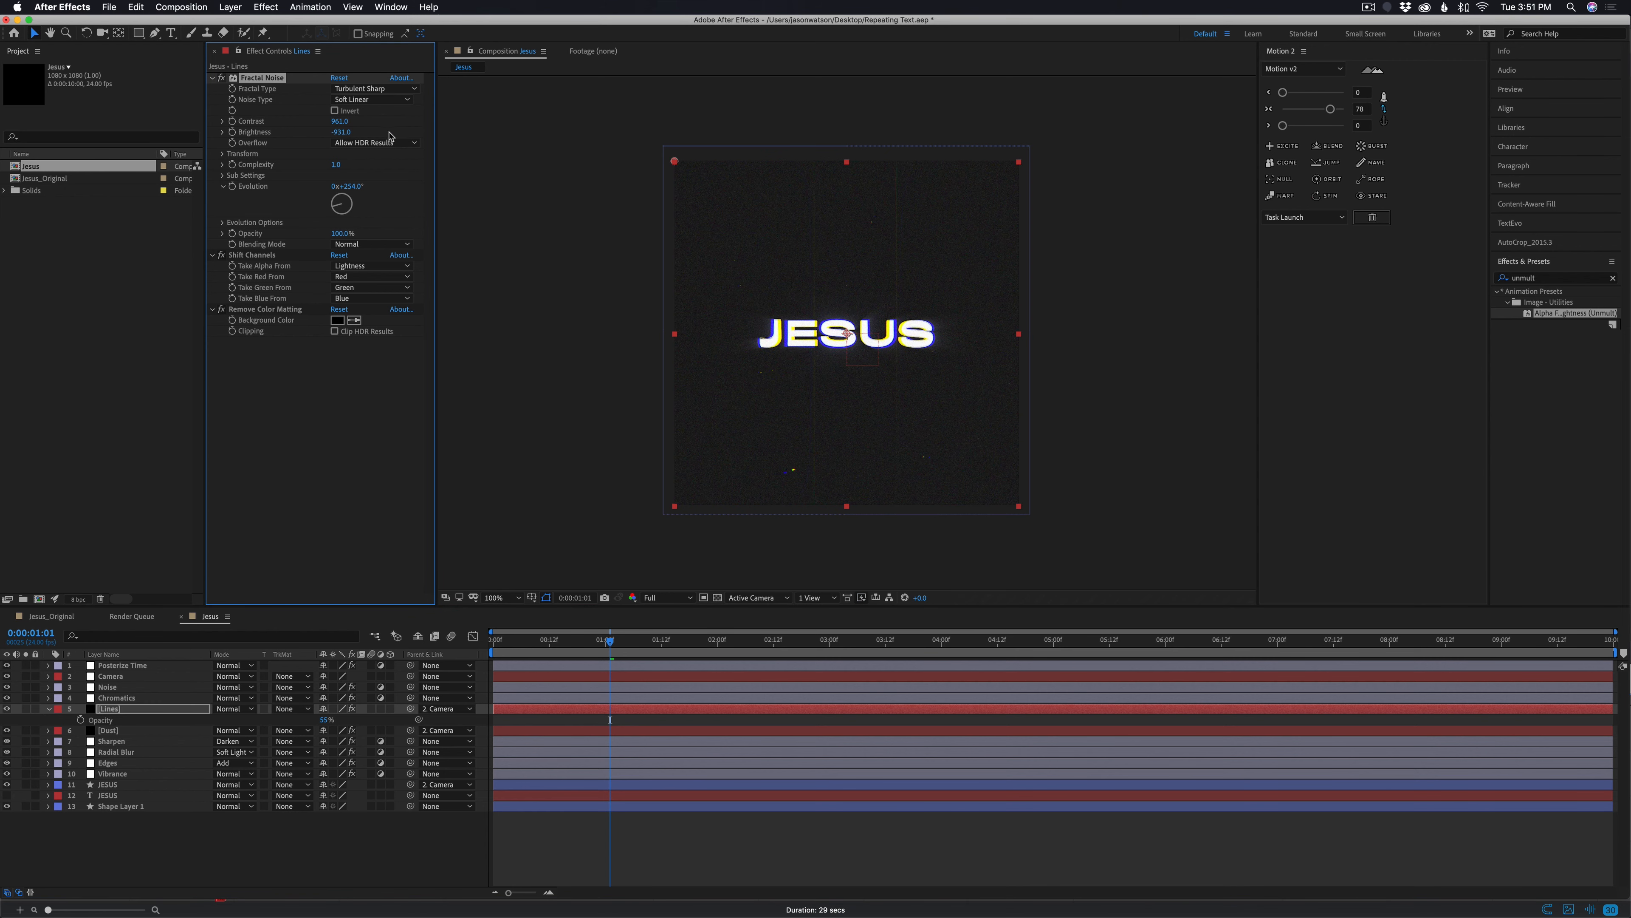
click(343, 120)
click(845, 869)
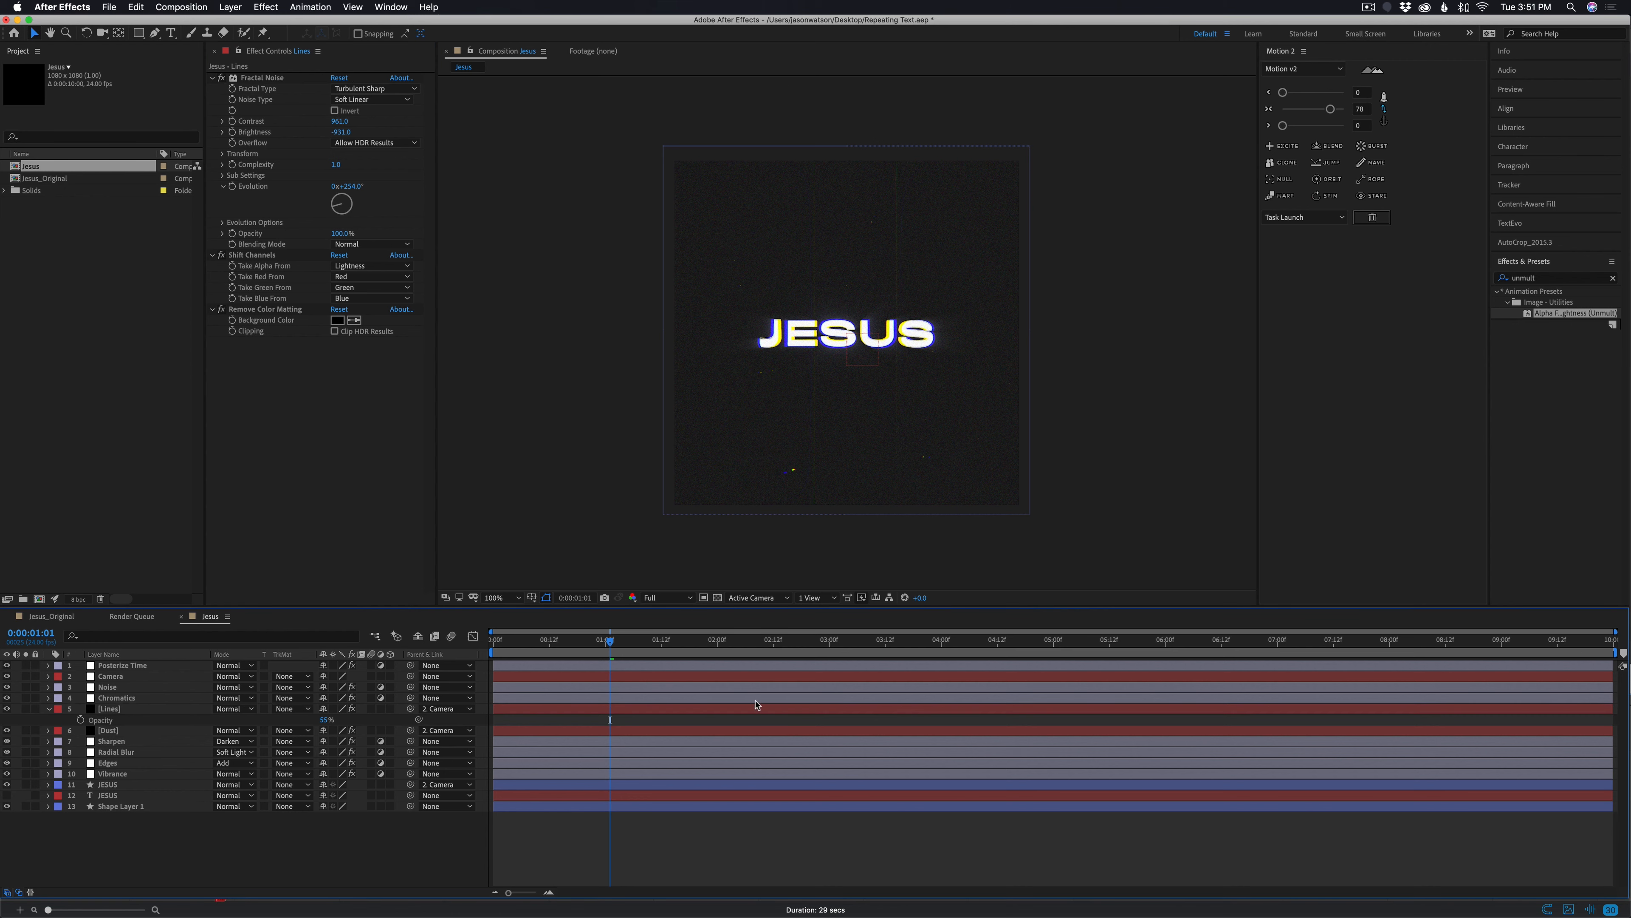
Inspect the look of the Jesus composition at several points in time, ending at 0:00:03:11
drag(622, 642, 758, 646)
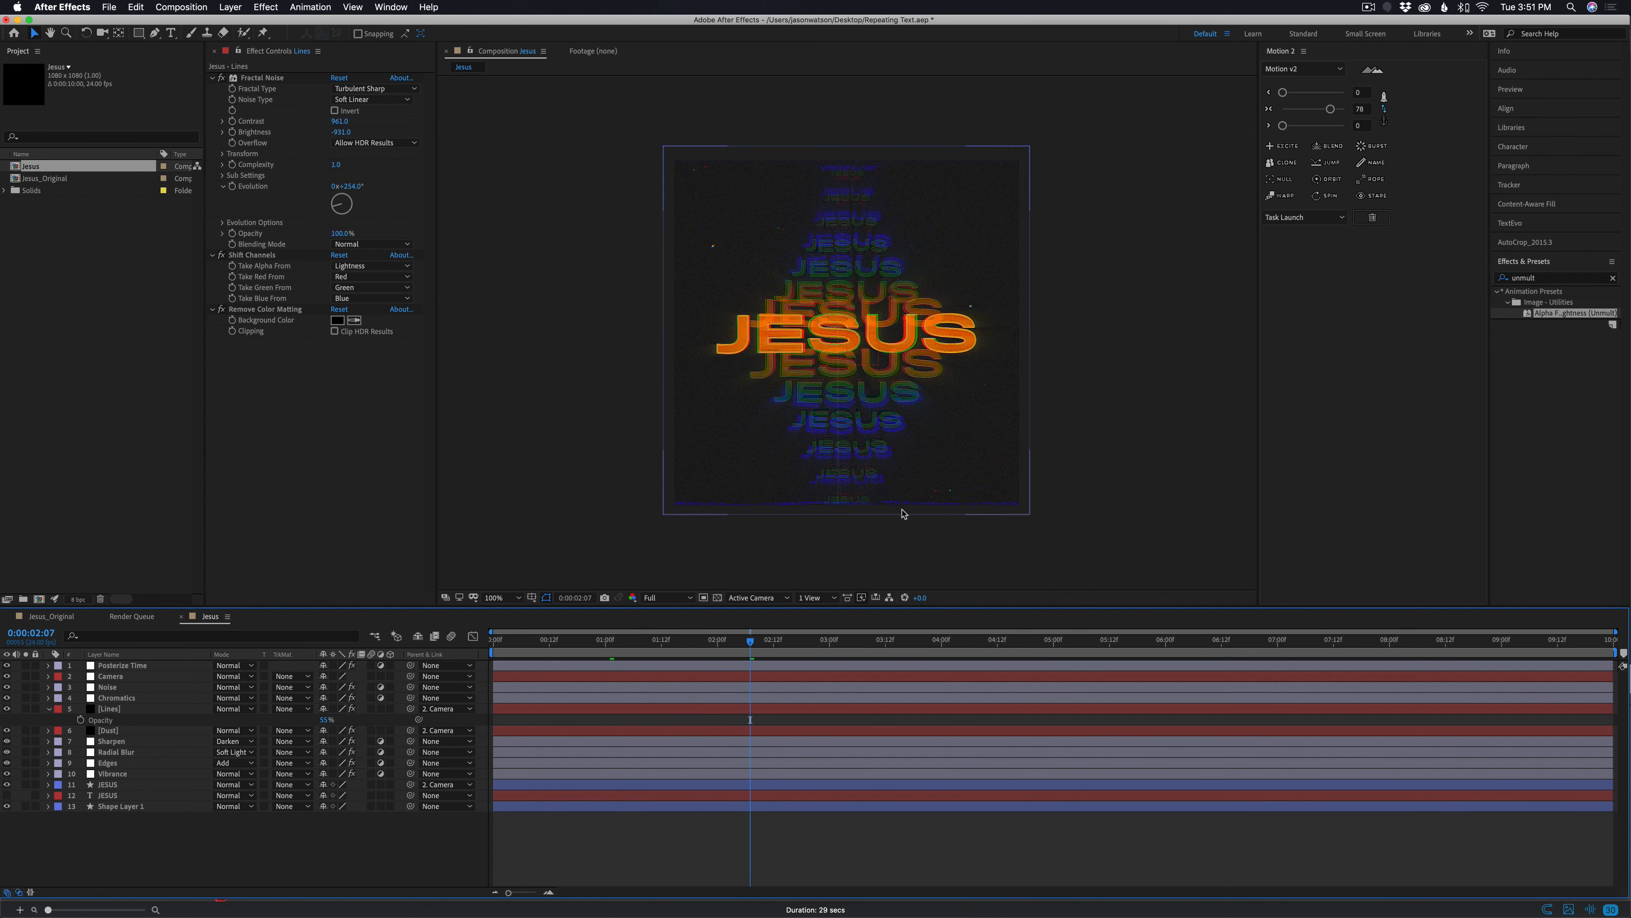
drag(752, 642, 864, 657)
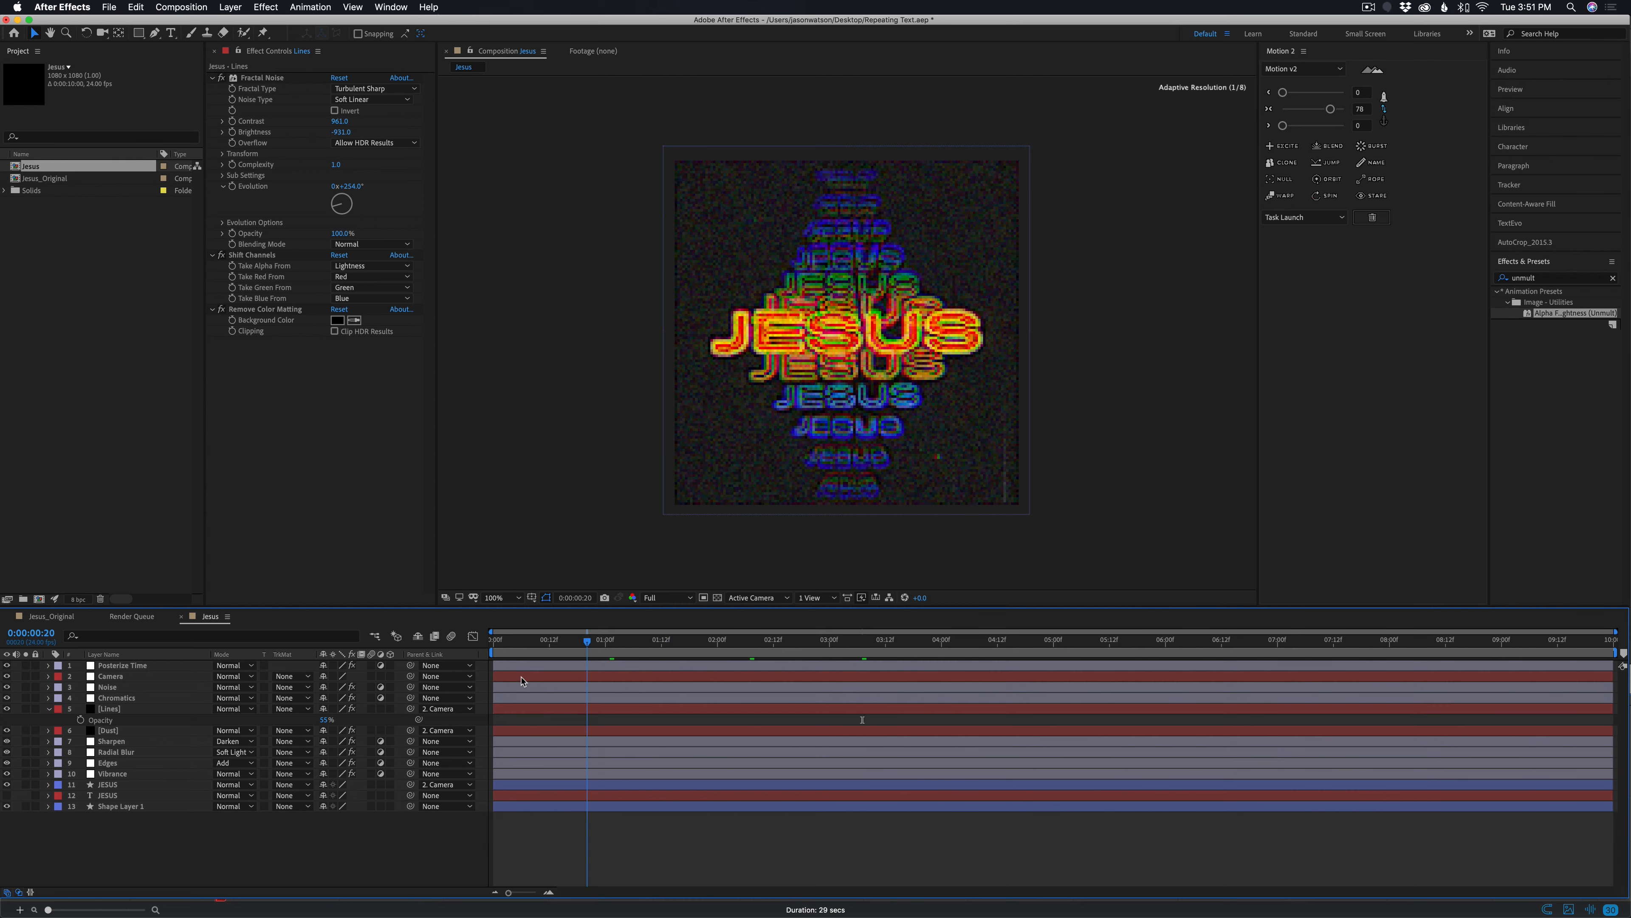
click(576, 649)
click(881, 649)
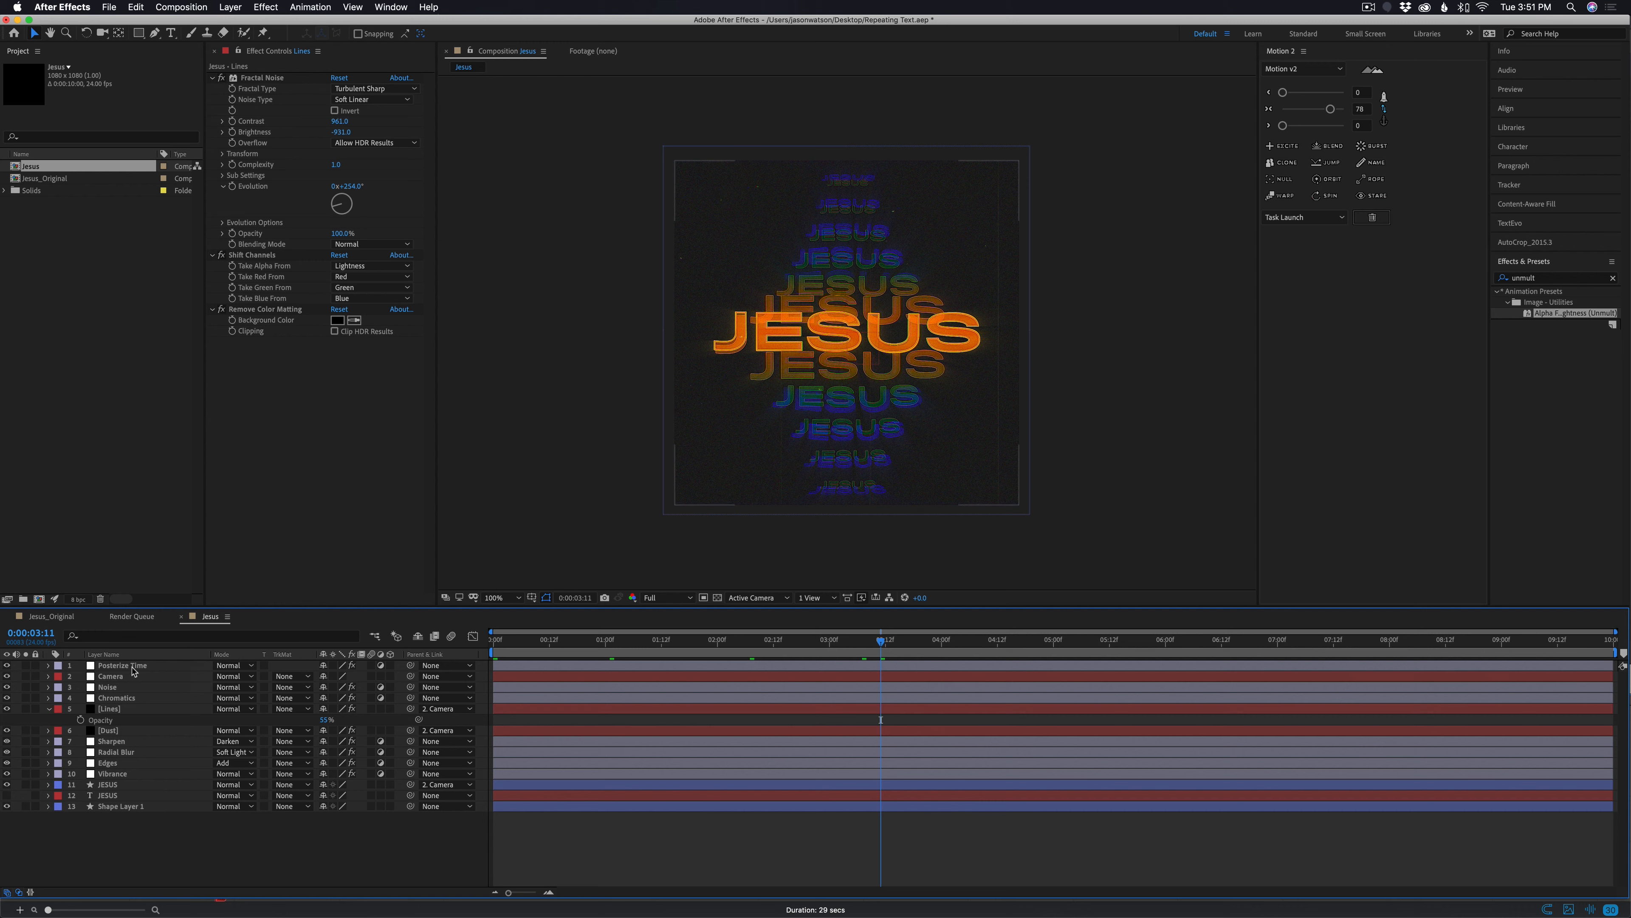
Add an adjustment layer named Curves above Posterize Time and apply the Curves color correction effect to it
key(super+alt+y)
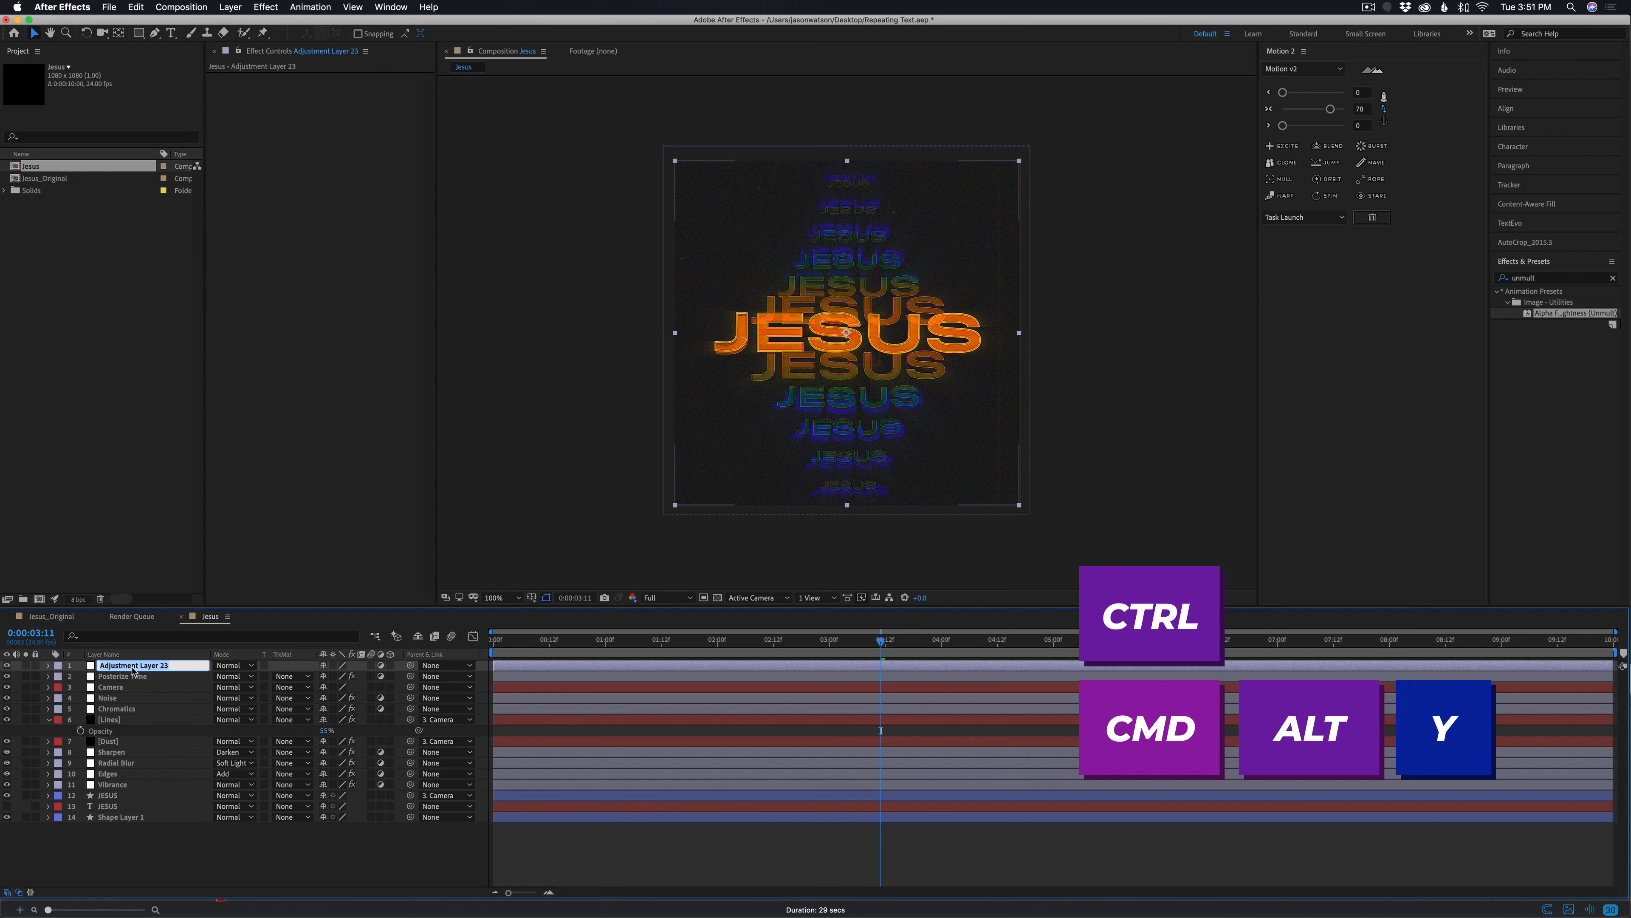
text(Curves)
key(Return)
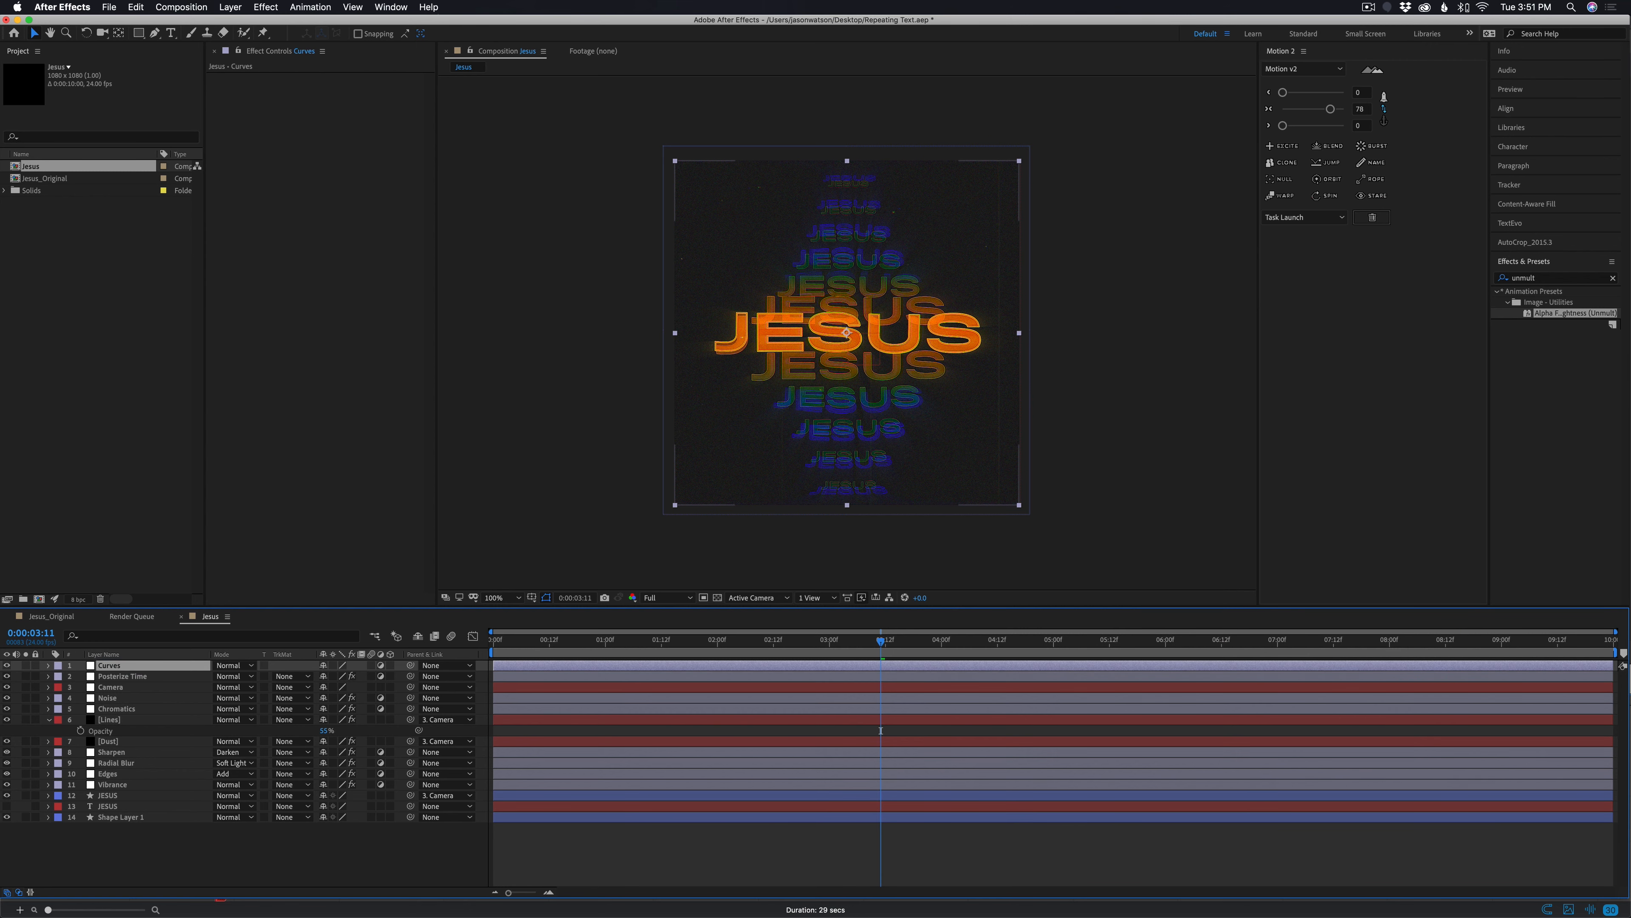
click(266, 7)
mouse_move(317, 132)
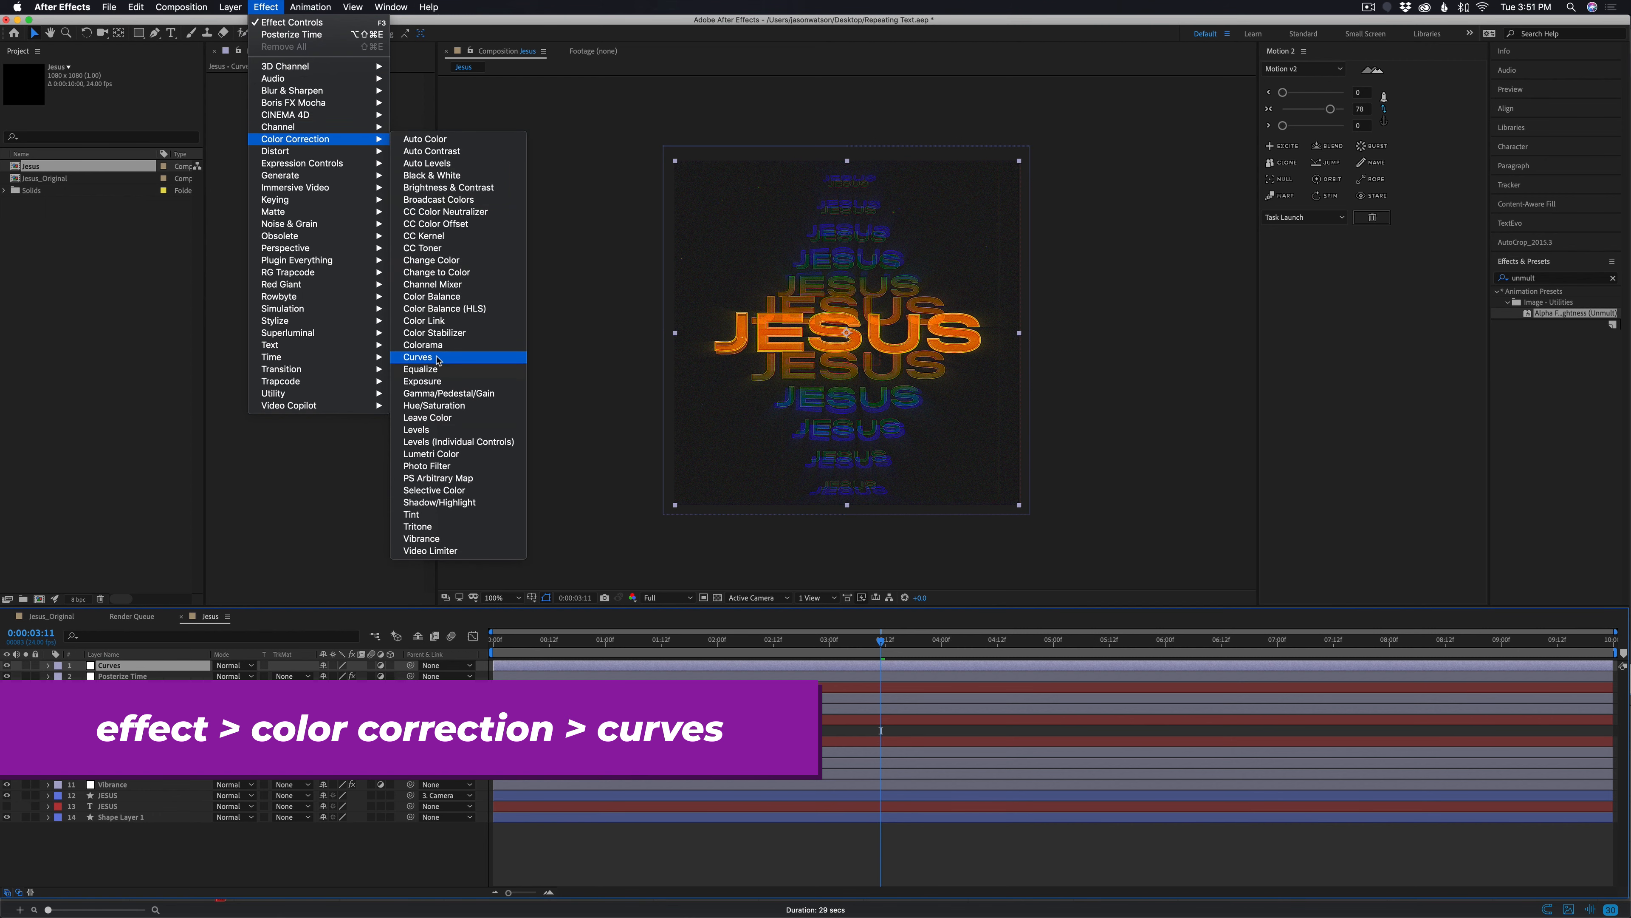
click(418, 356)
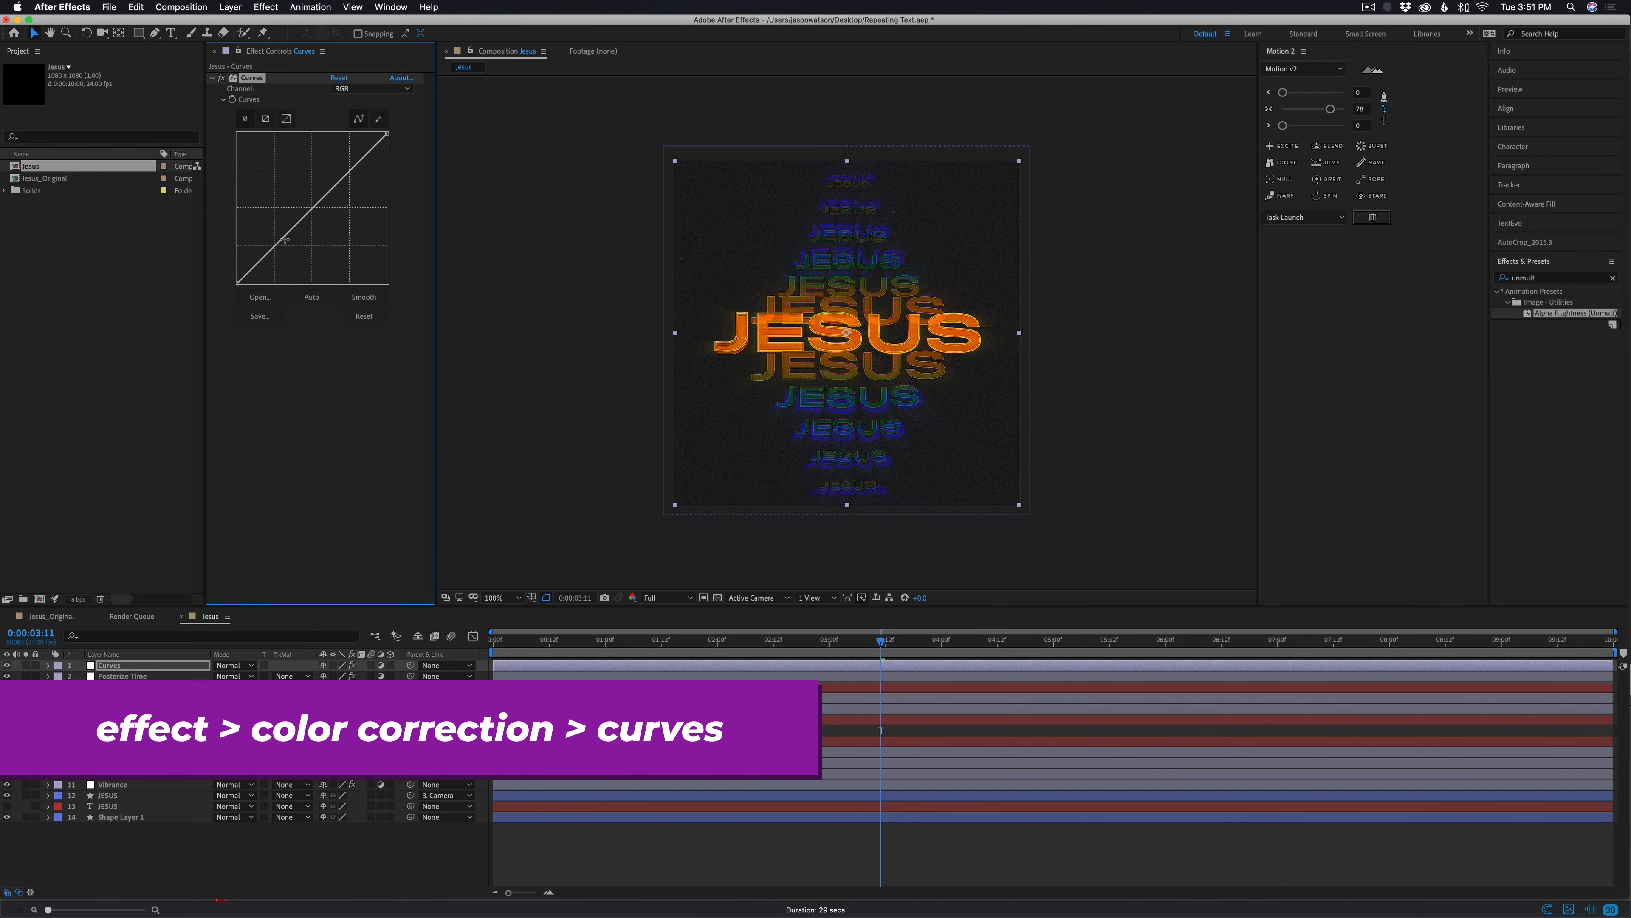
Add shadow and highlight points to the RGB curve, raise the highlights, and lift the black point slightly
click(277, 242)
click(350, 172)
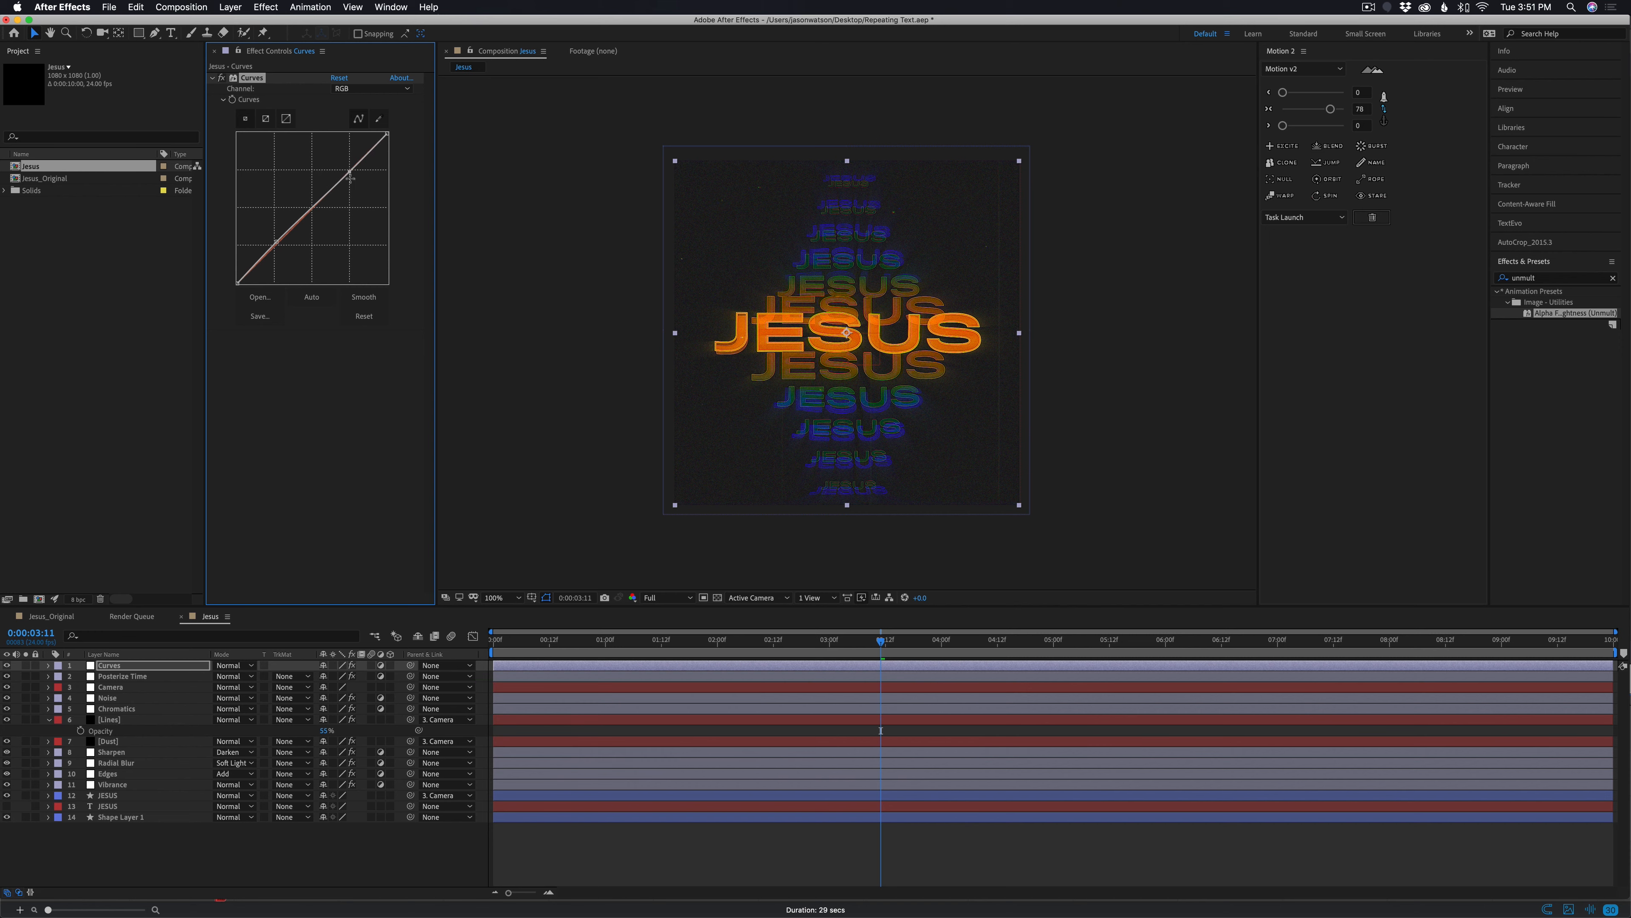
drag(351, 174, 342, 160)
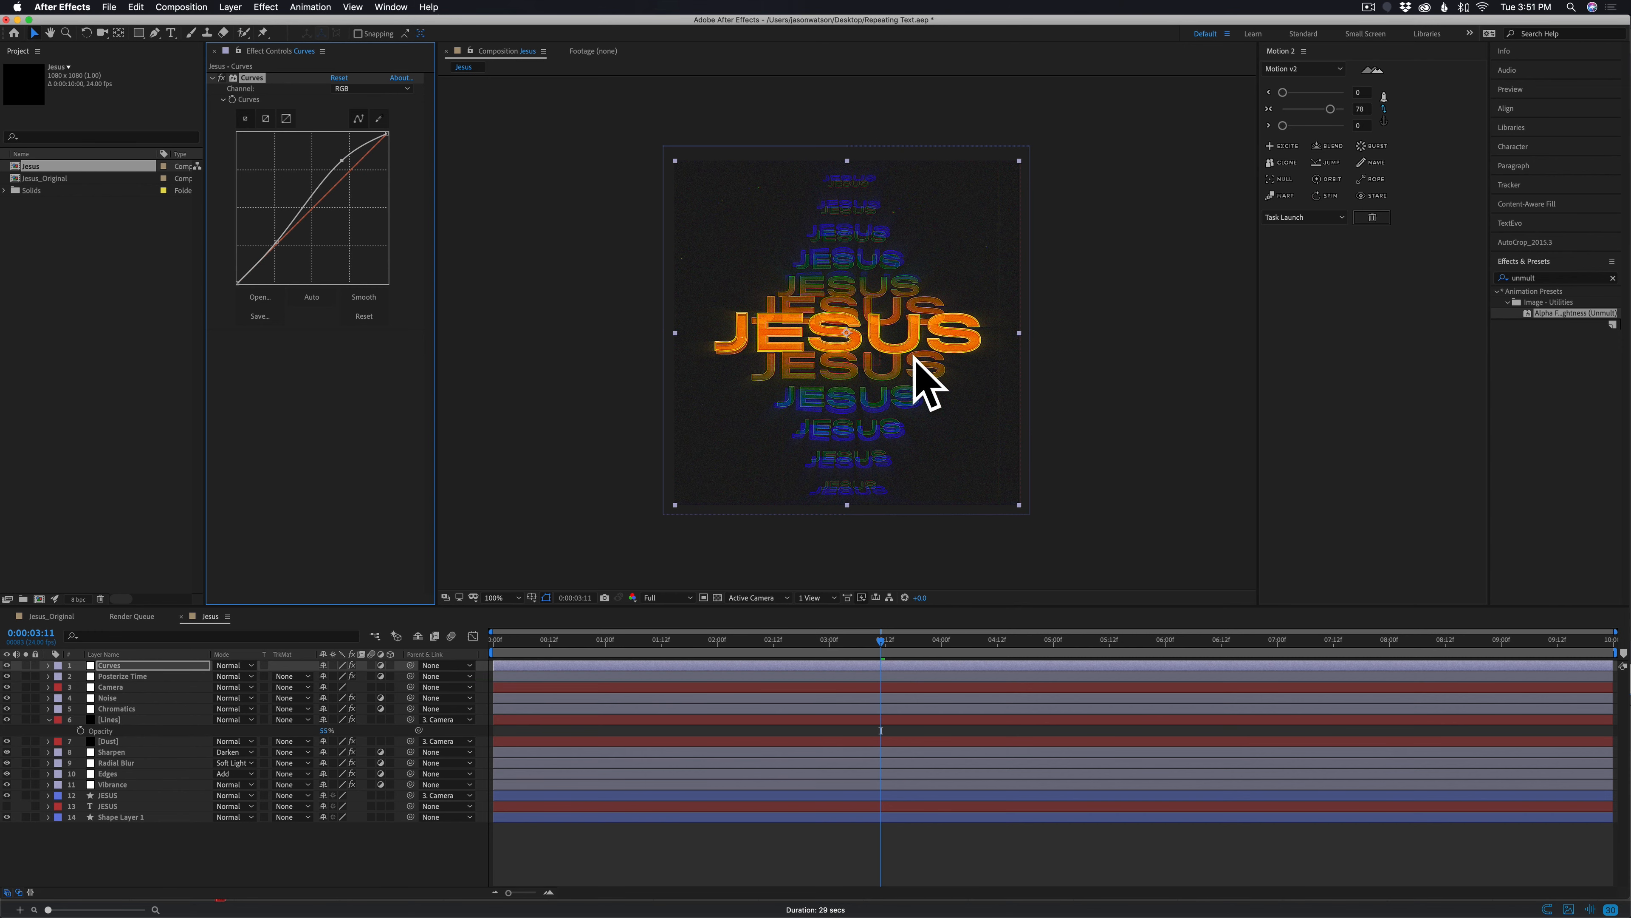
drag(277, 240, 236, 277)
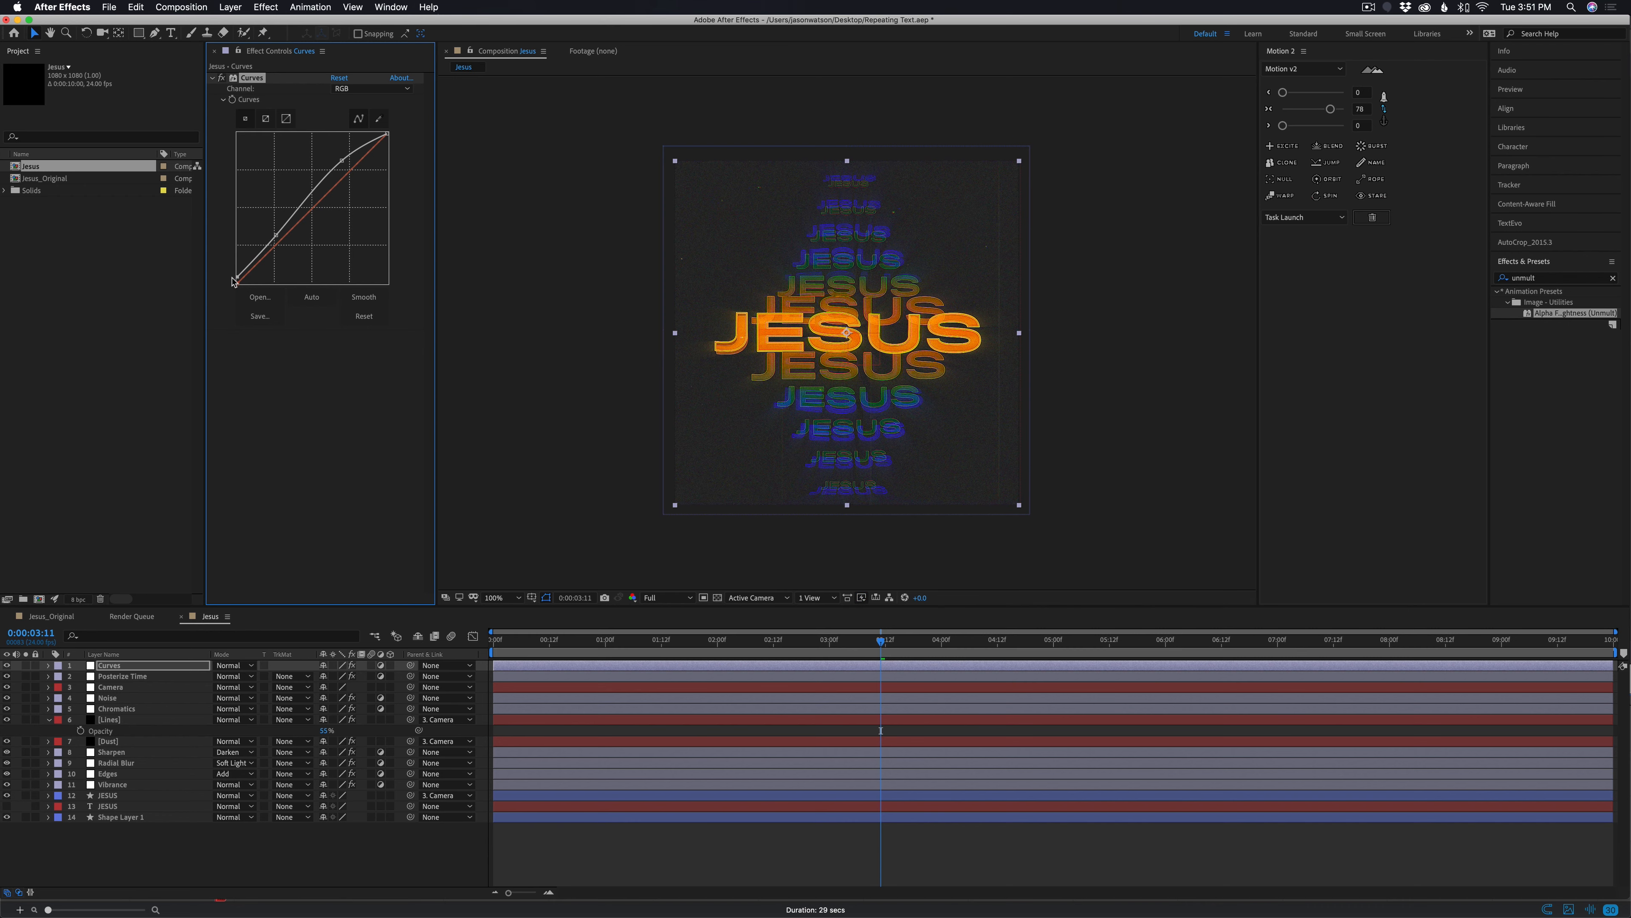
Check the Curves layer's effect settings in Jesus_Original, then return to the Jesus composition
click(67, 618)
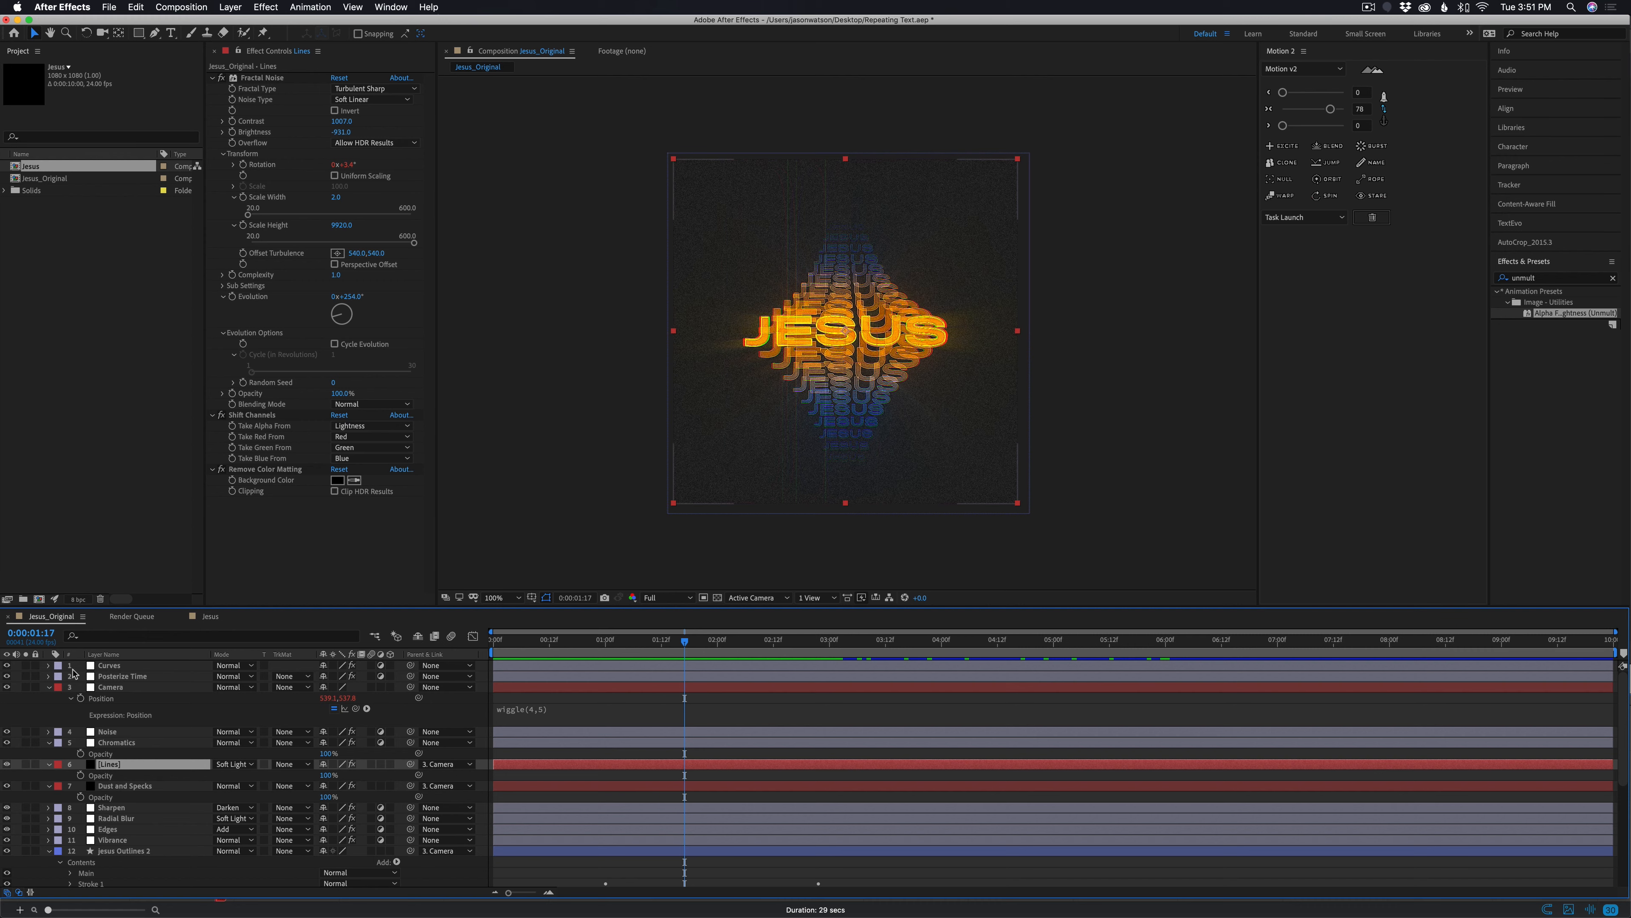
click(112, 669)
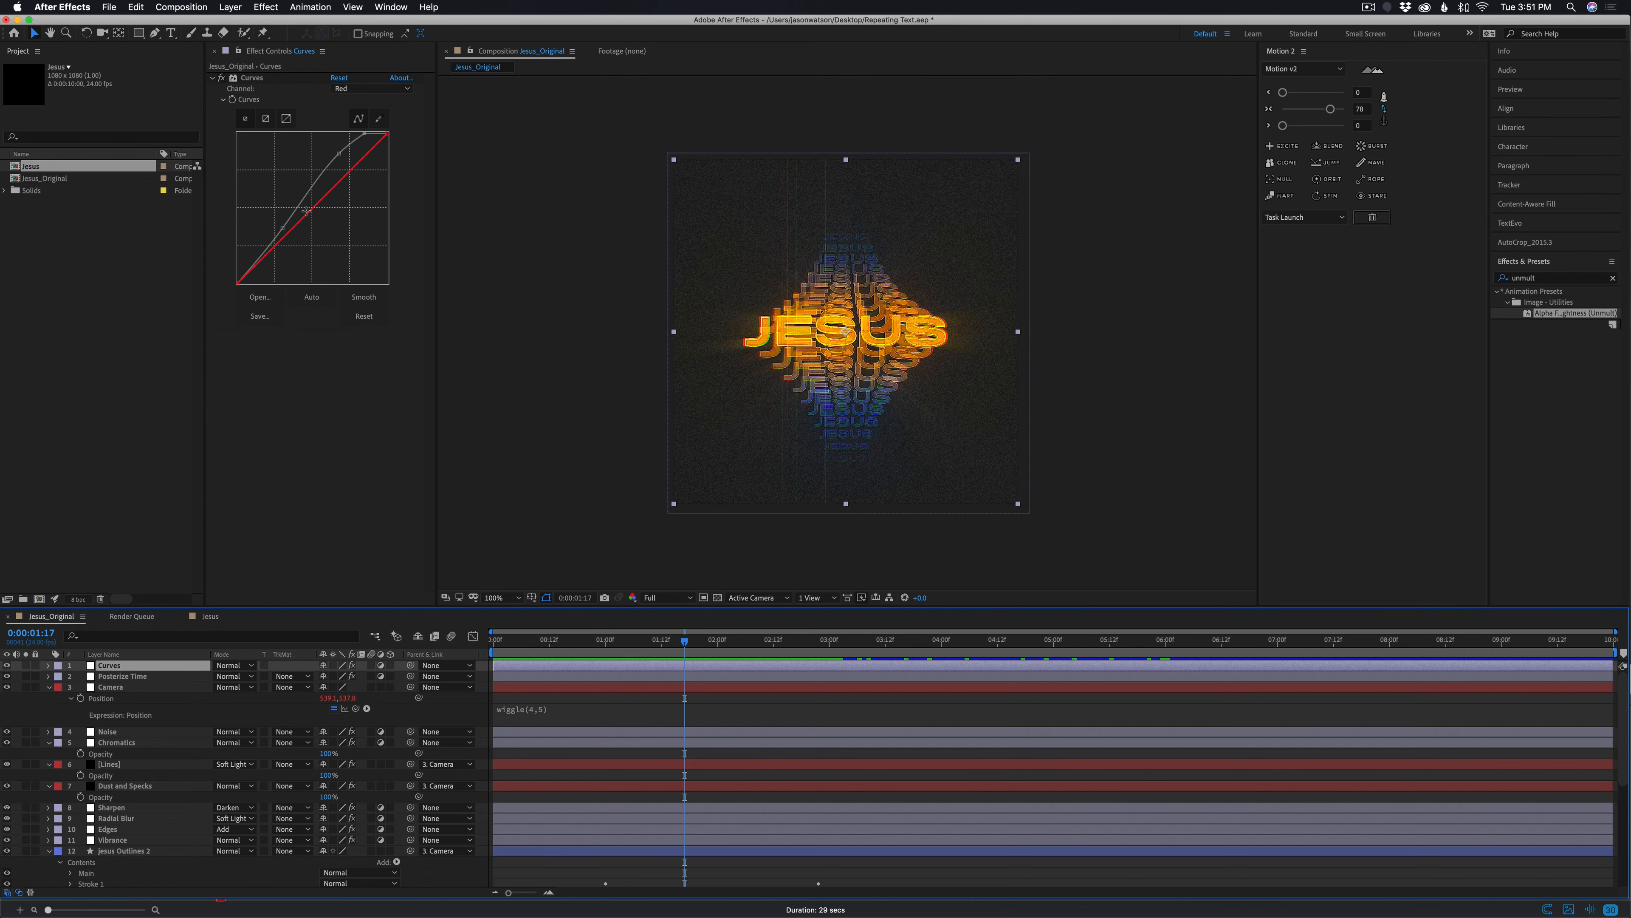
click(215, 618)
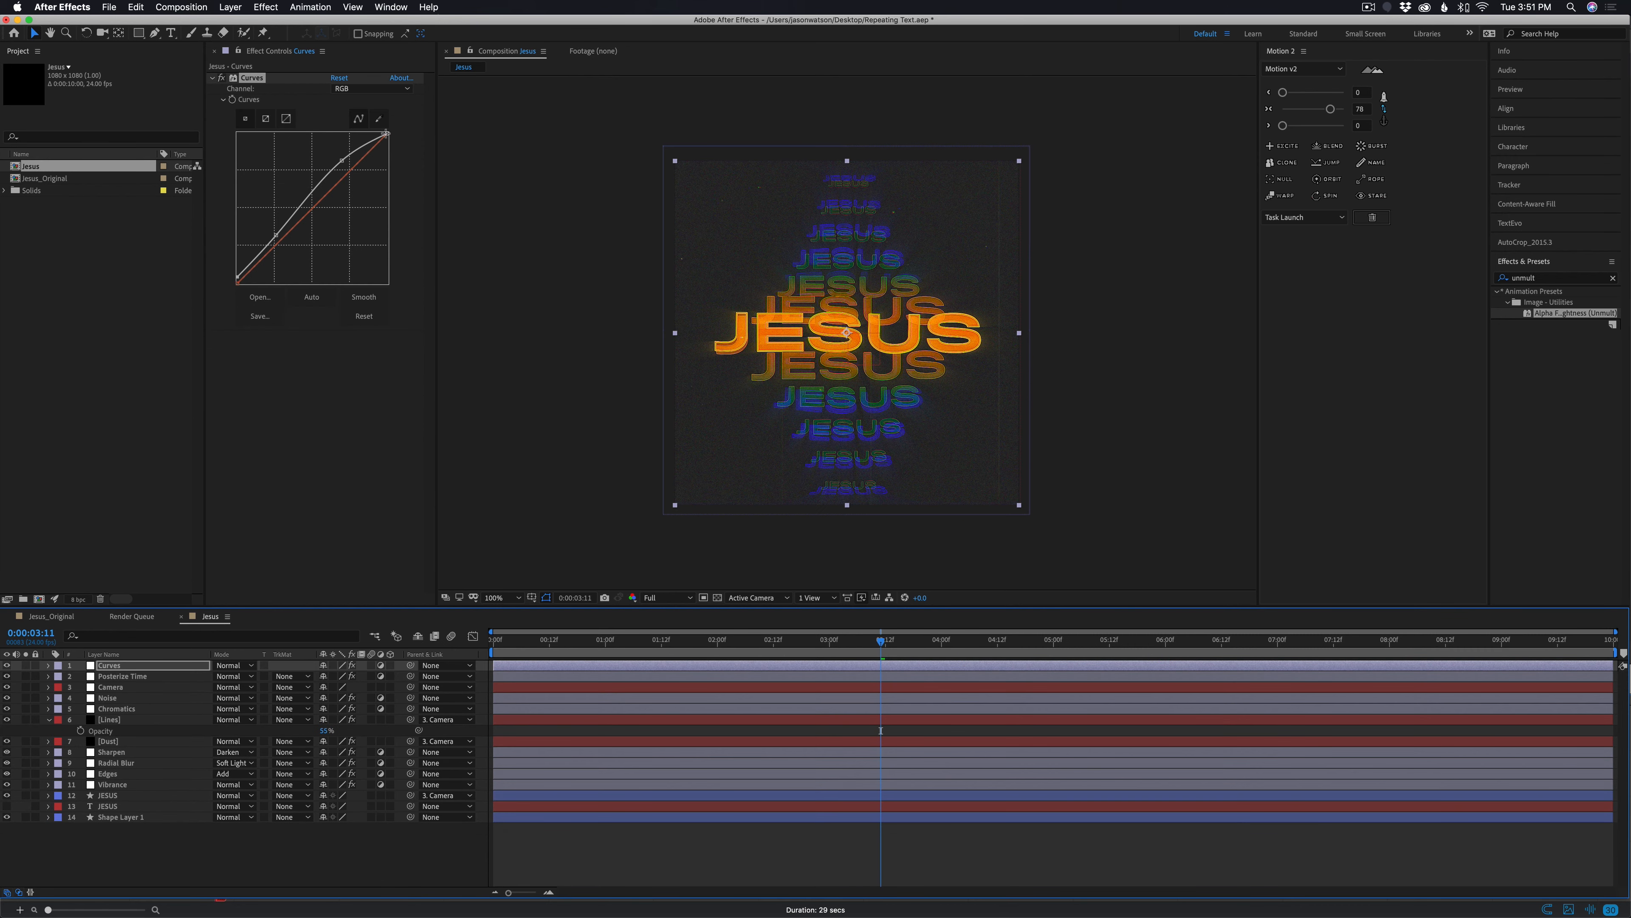
Pull the RGB curve's white point inward and reposition its highlight and shadow points for a gentle, even lift
drag(386, 134, 349, 160)
drag(277, 236, 284, 233)
click(935, 892)
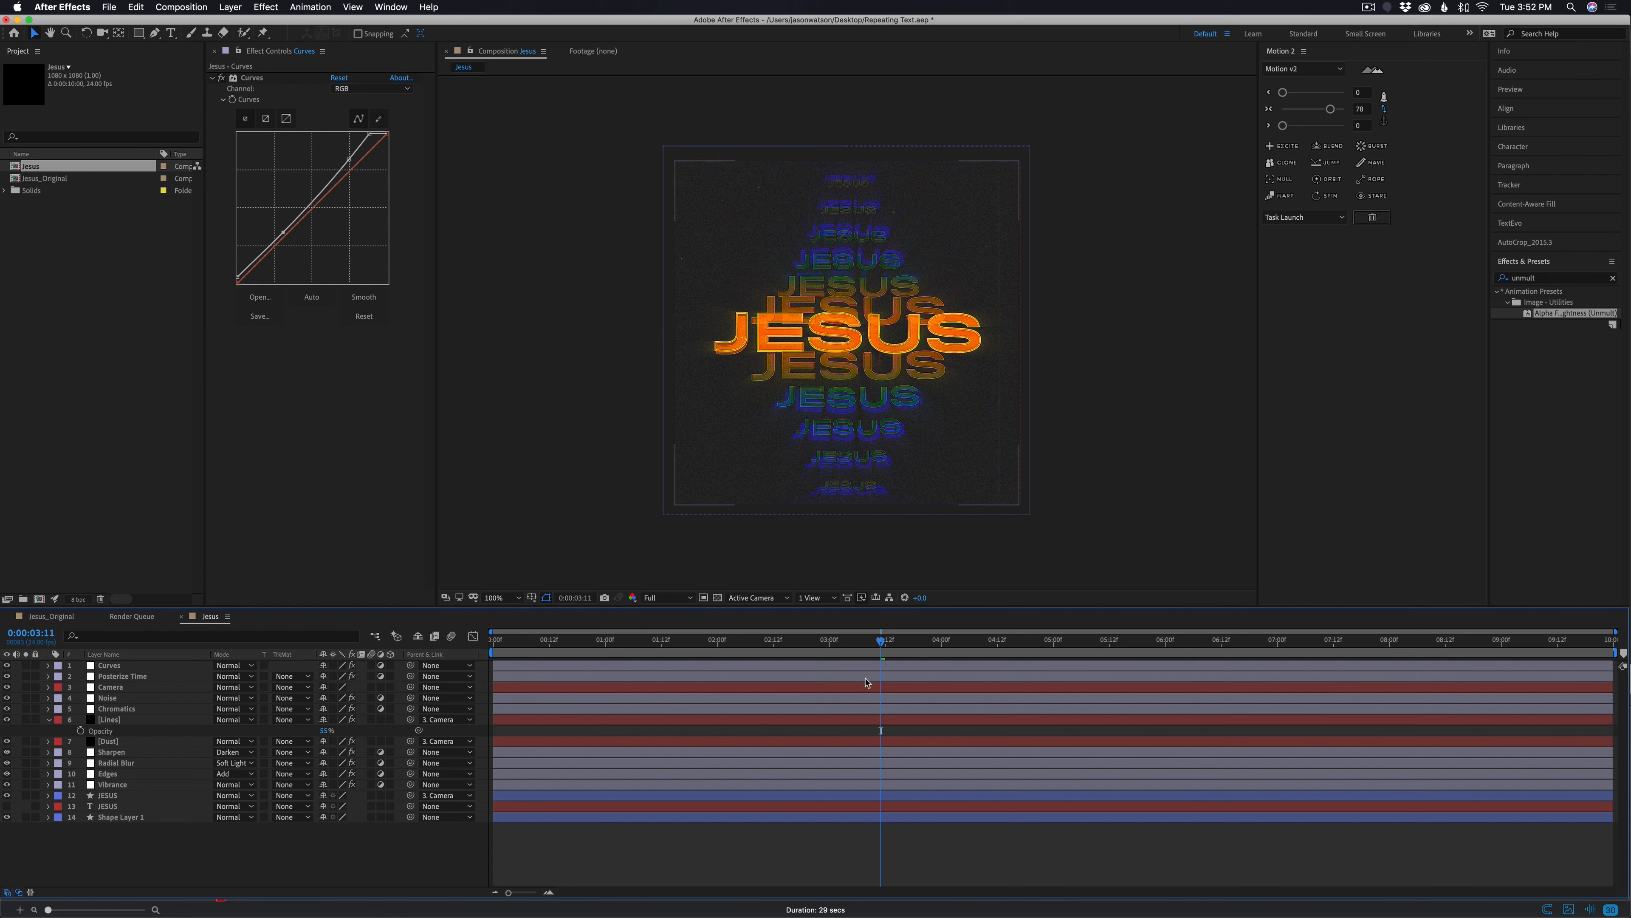
Preview the color-corrected animation from the start of the Jesus composition
key(Home)
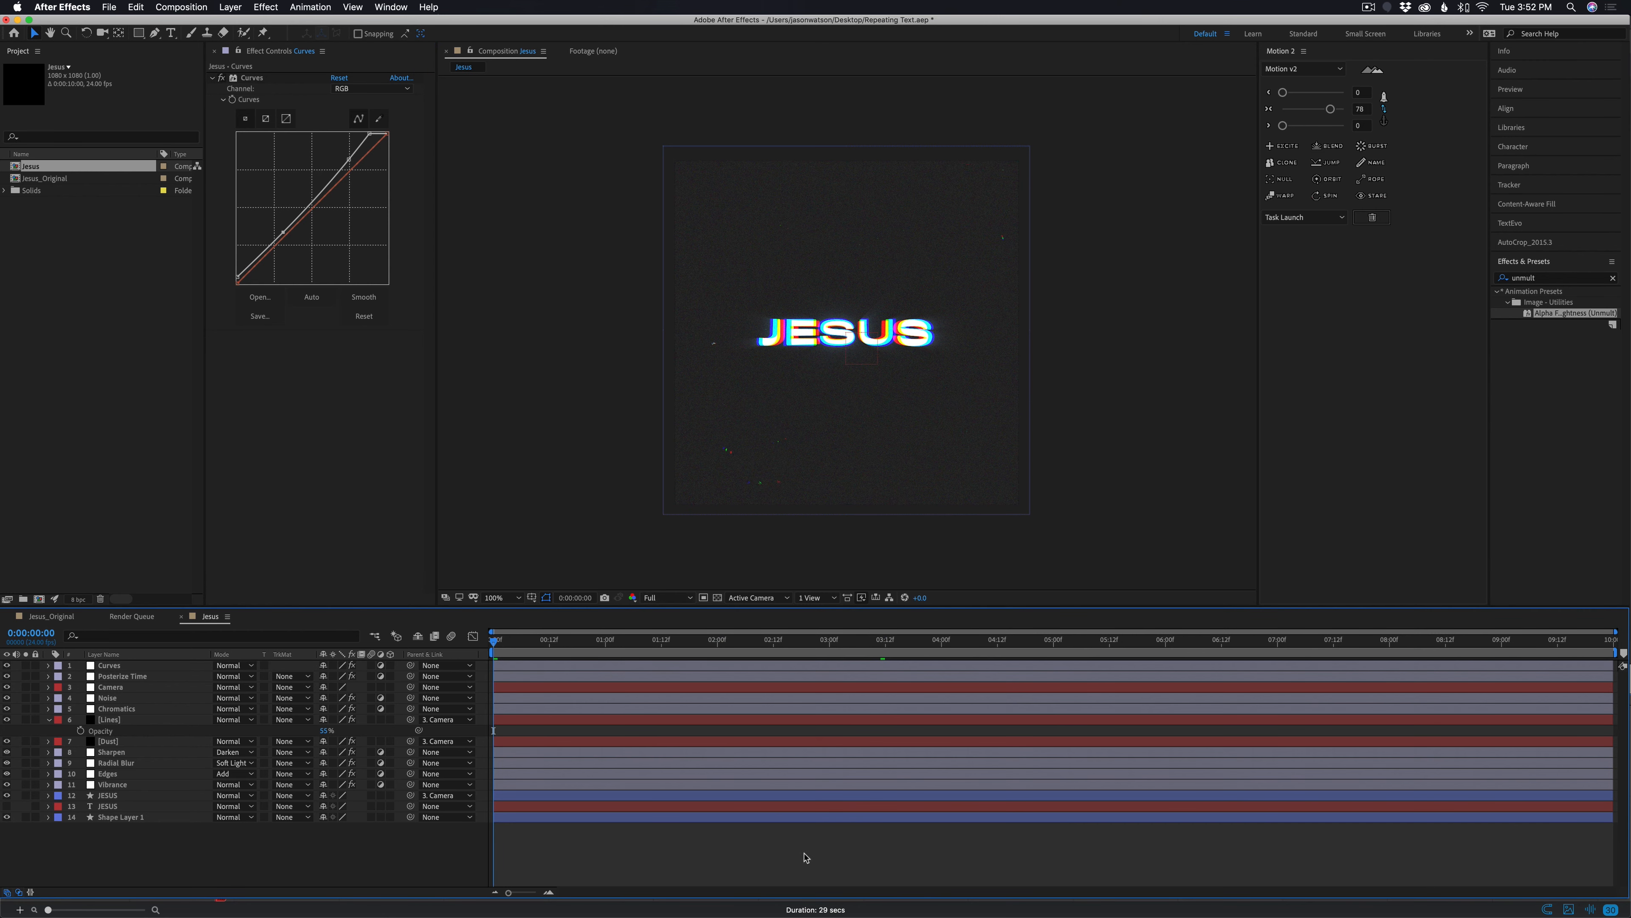
key(space)
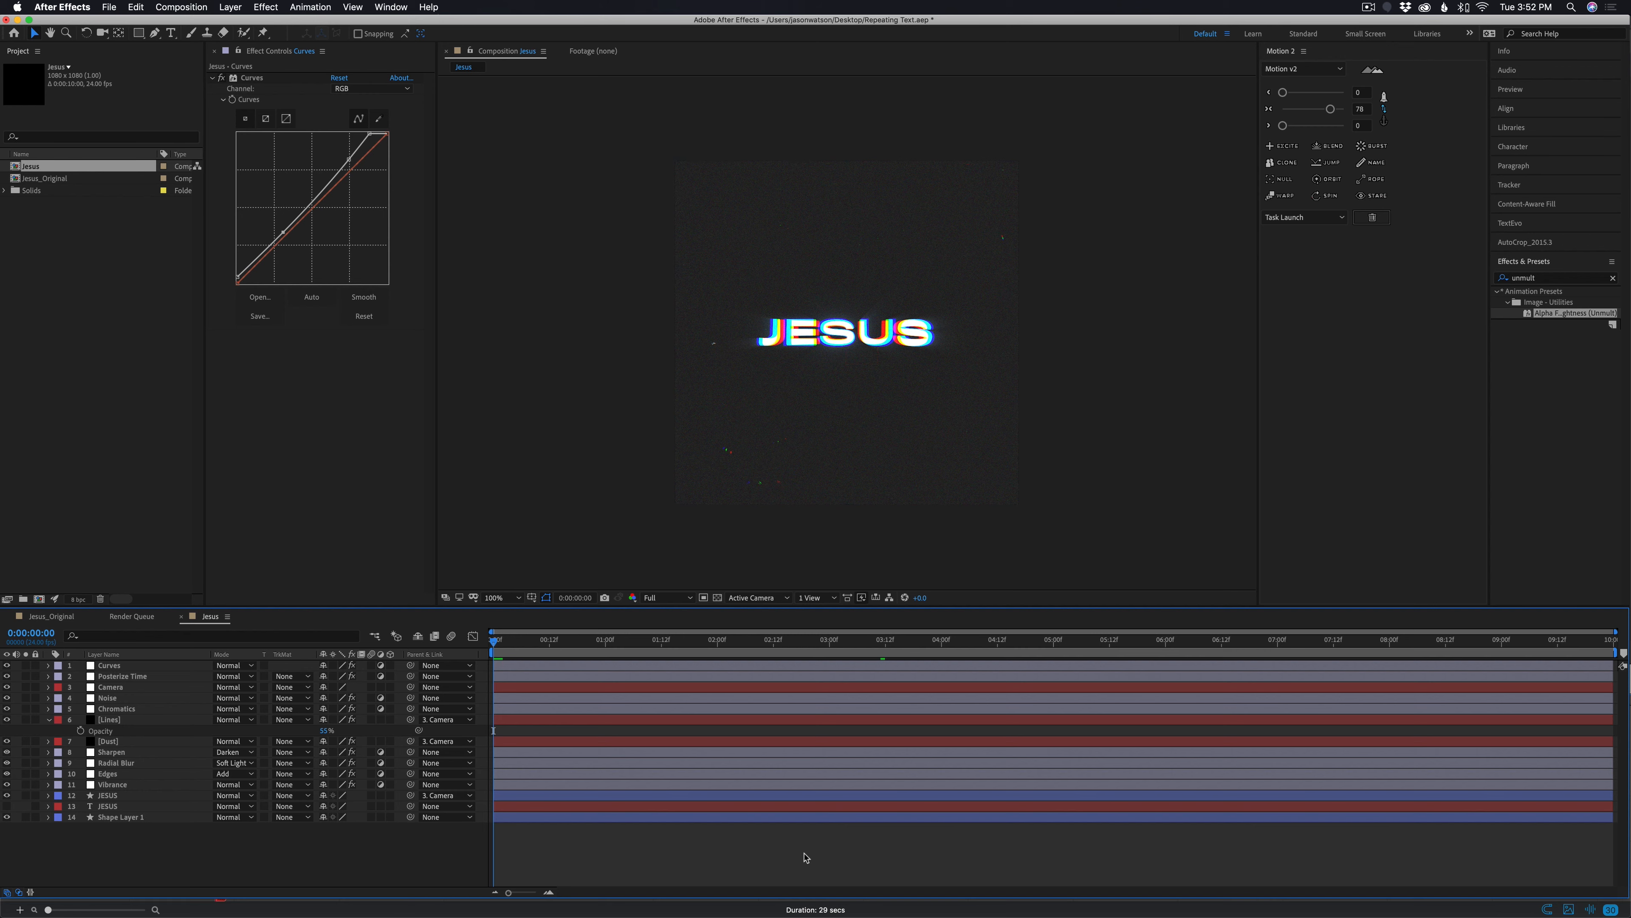